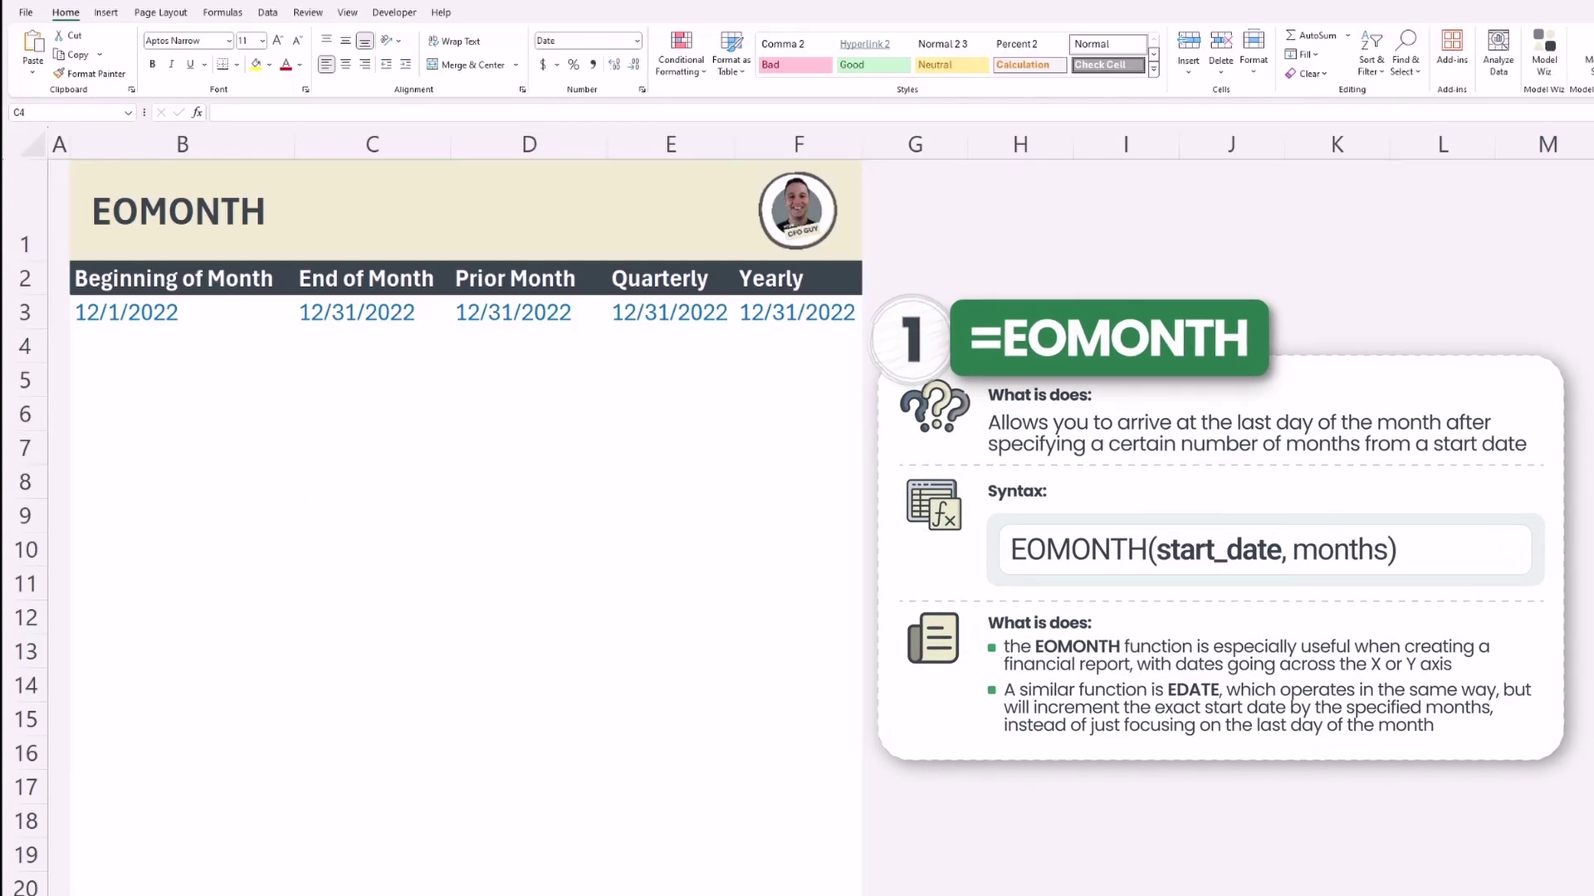
Enter =EOMONTH(C3,1) in C4 under End of Month and fill it down to C15.
type("=eomonth(")
left_click(372, 312)
type(",1)")
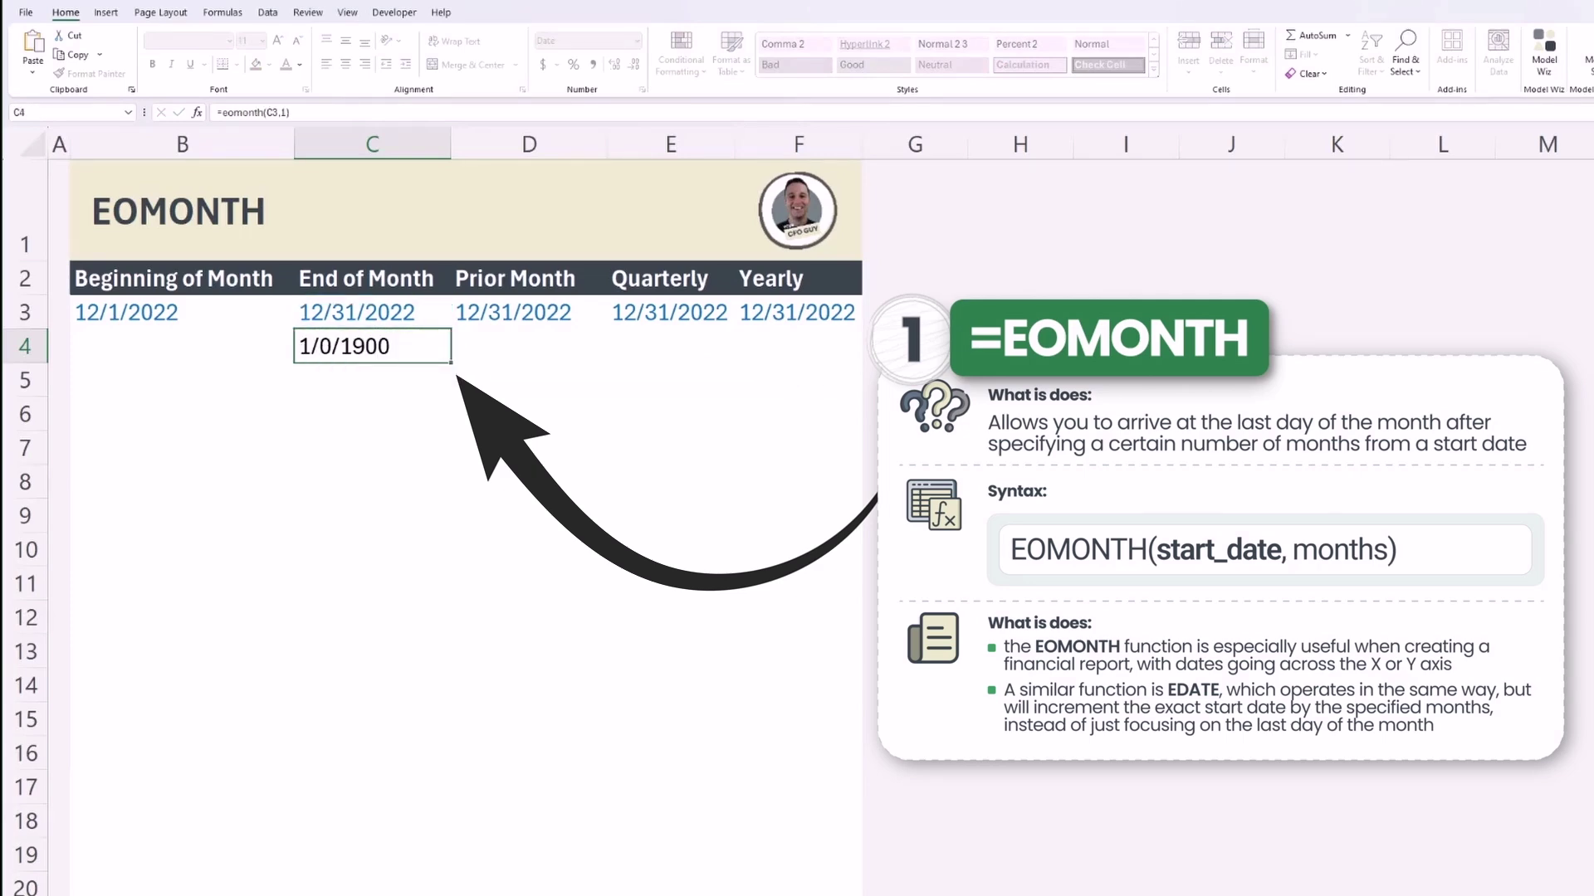
key("Return")
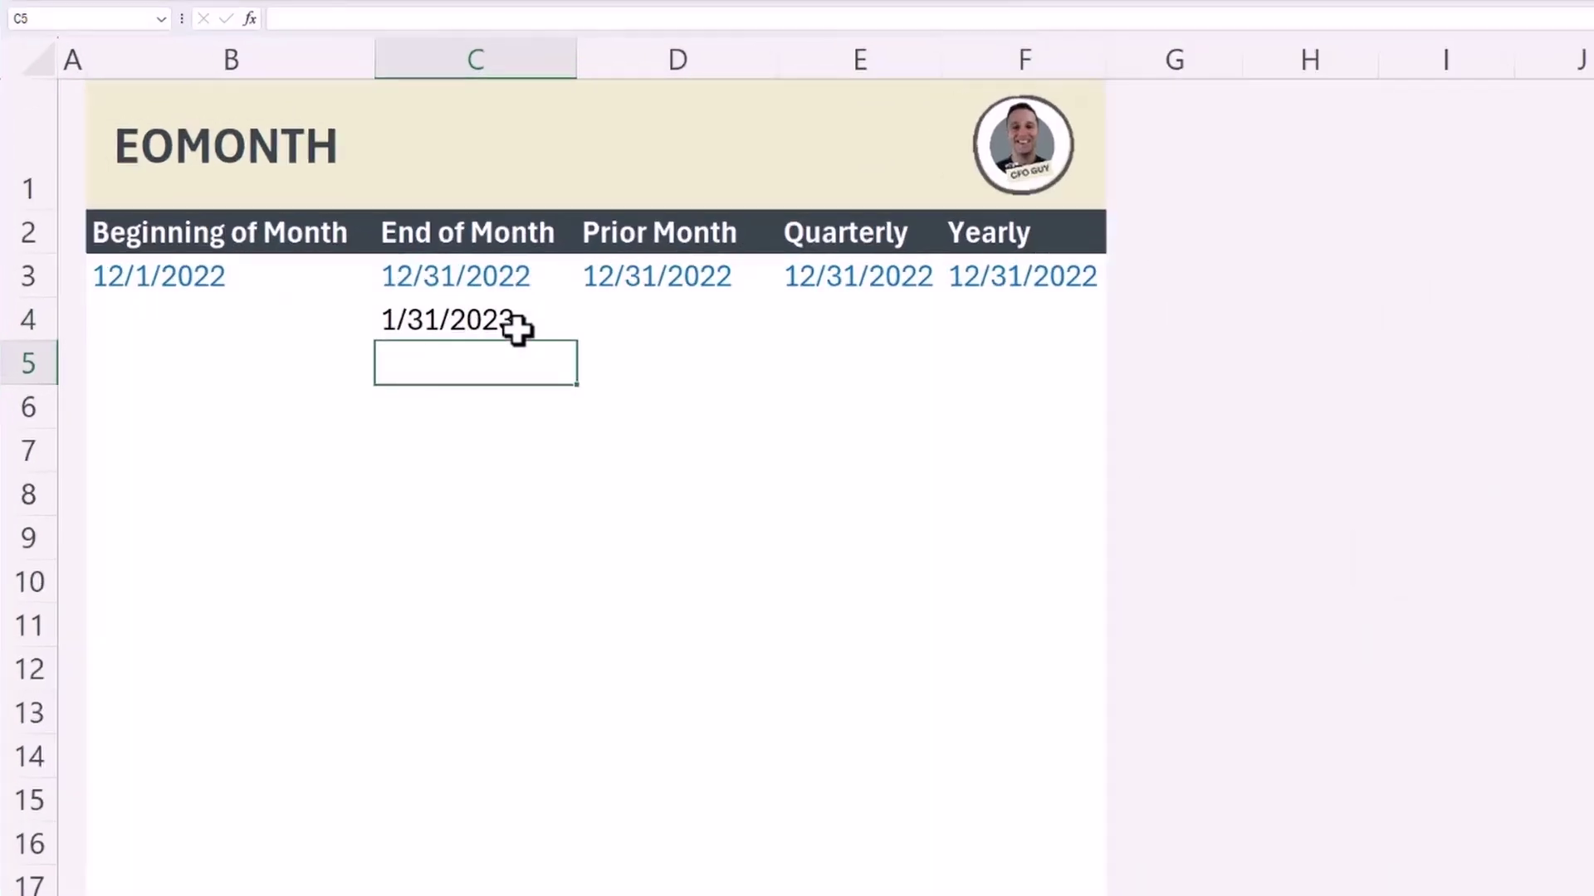
left_click(406, 352)
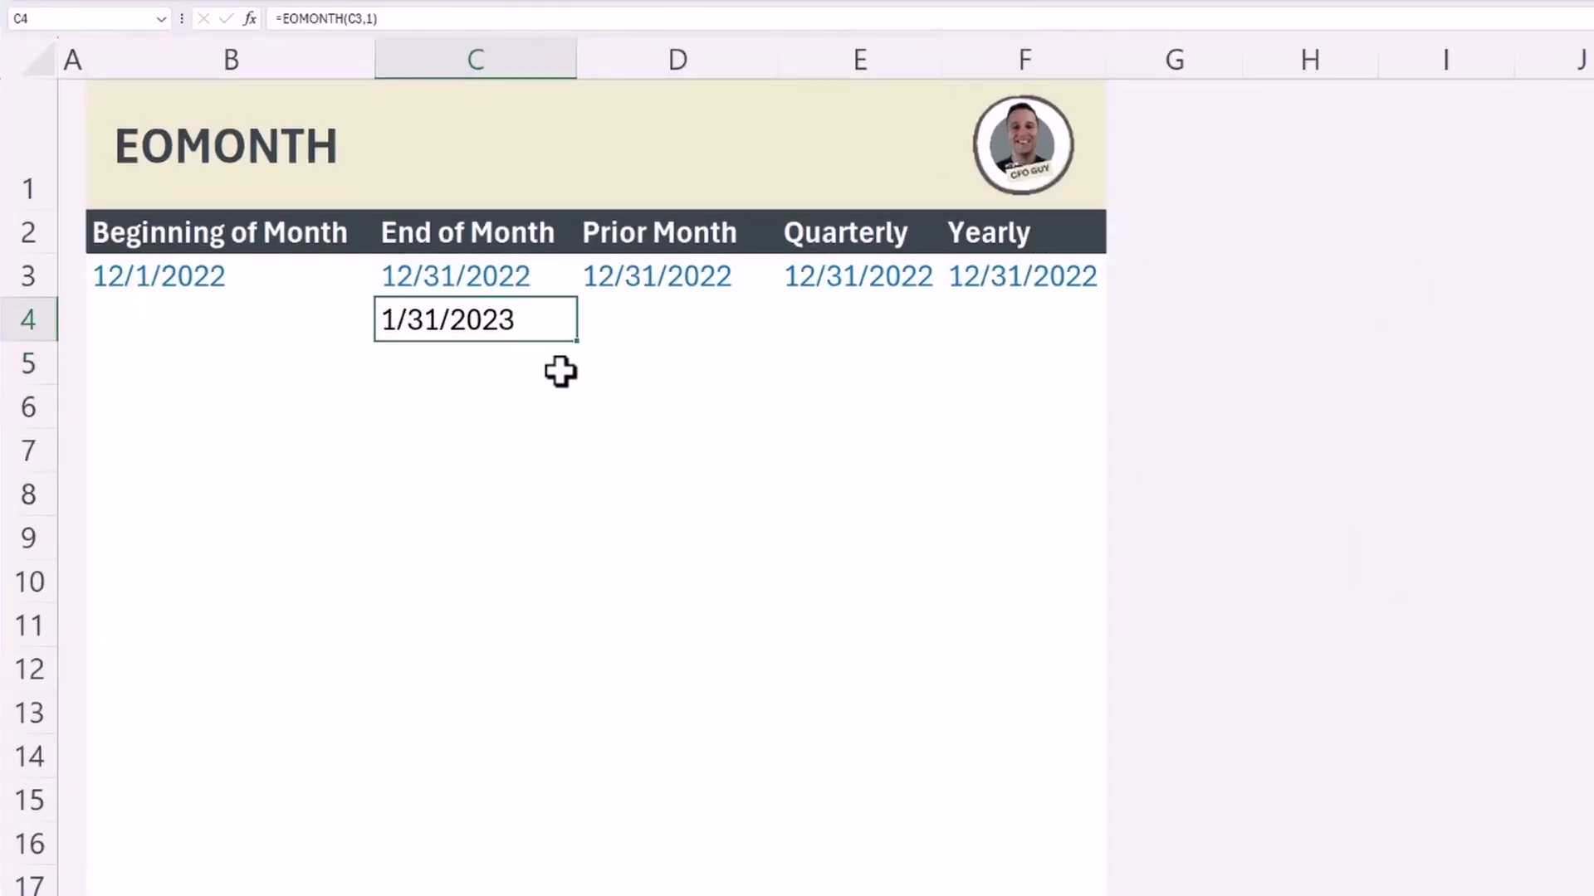
left_click_drag(577, 347, 548, 818)
Enter =EOMONTH(D3,-1) in D4 under Prior Month and fill it down to D15.
left_click(676, 319)
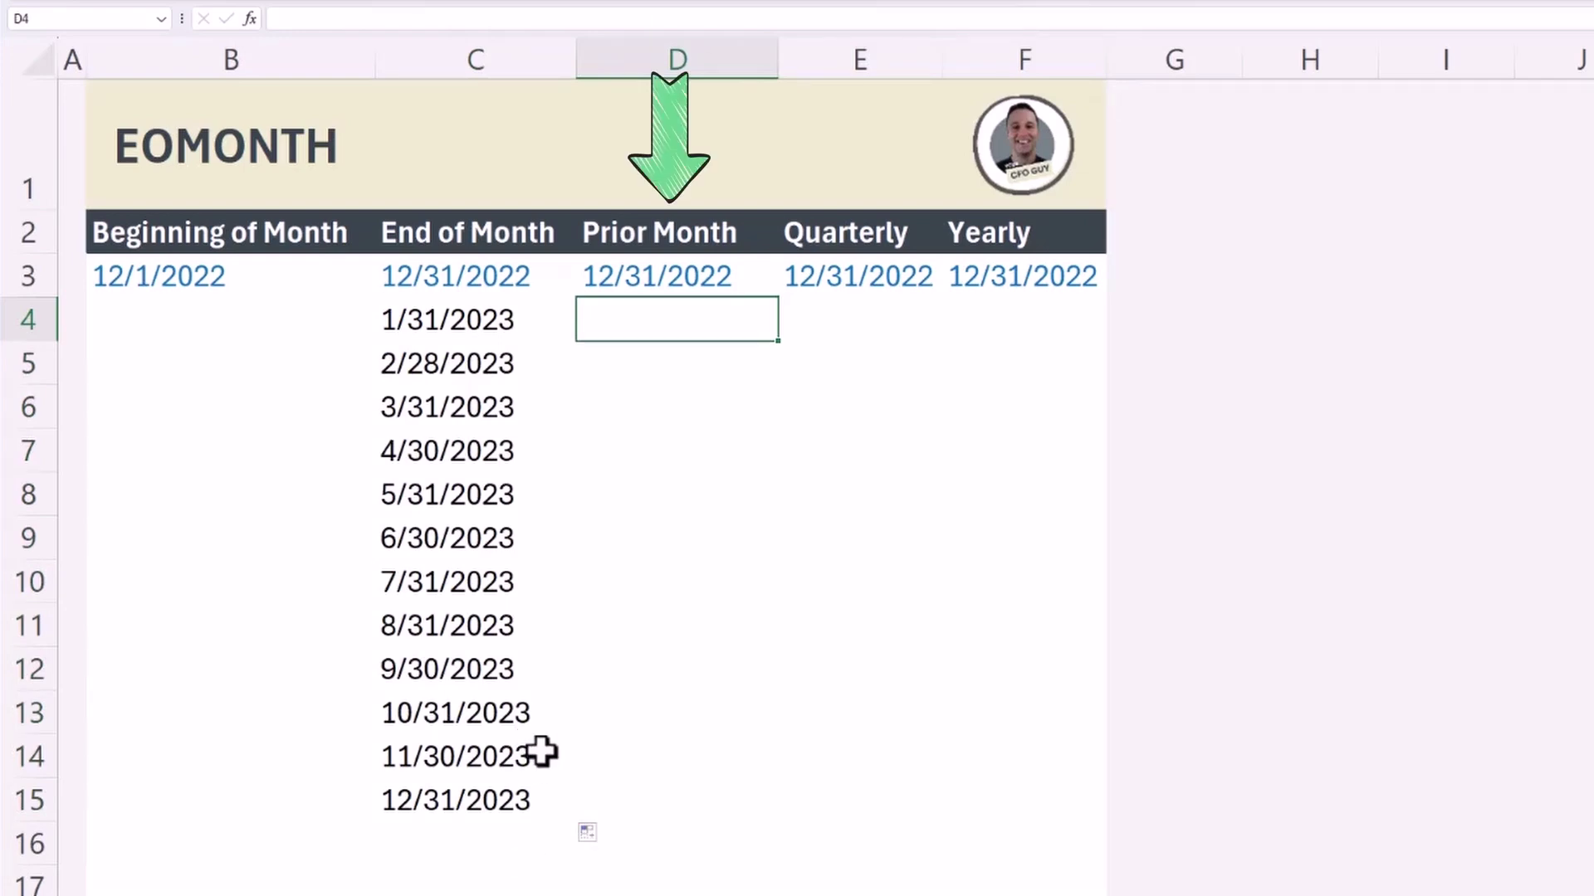
type("=eomonth(D3,-1")
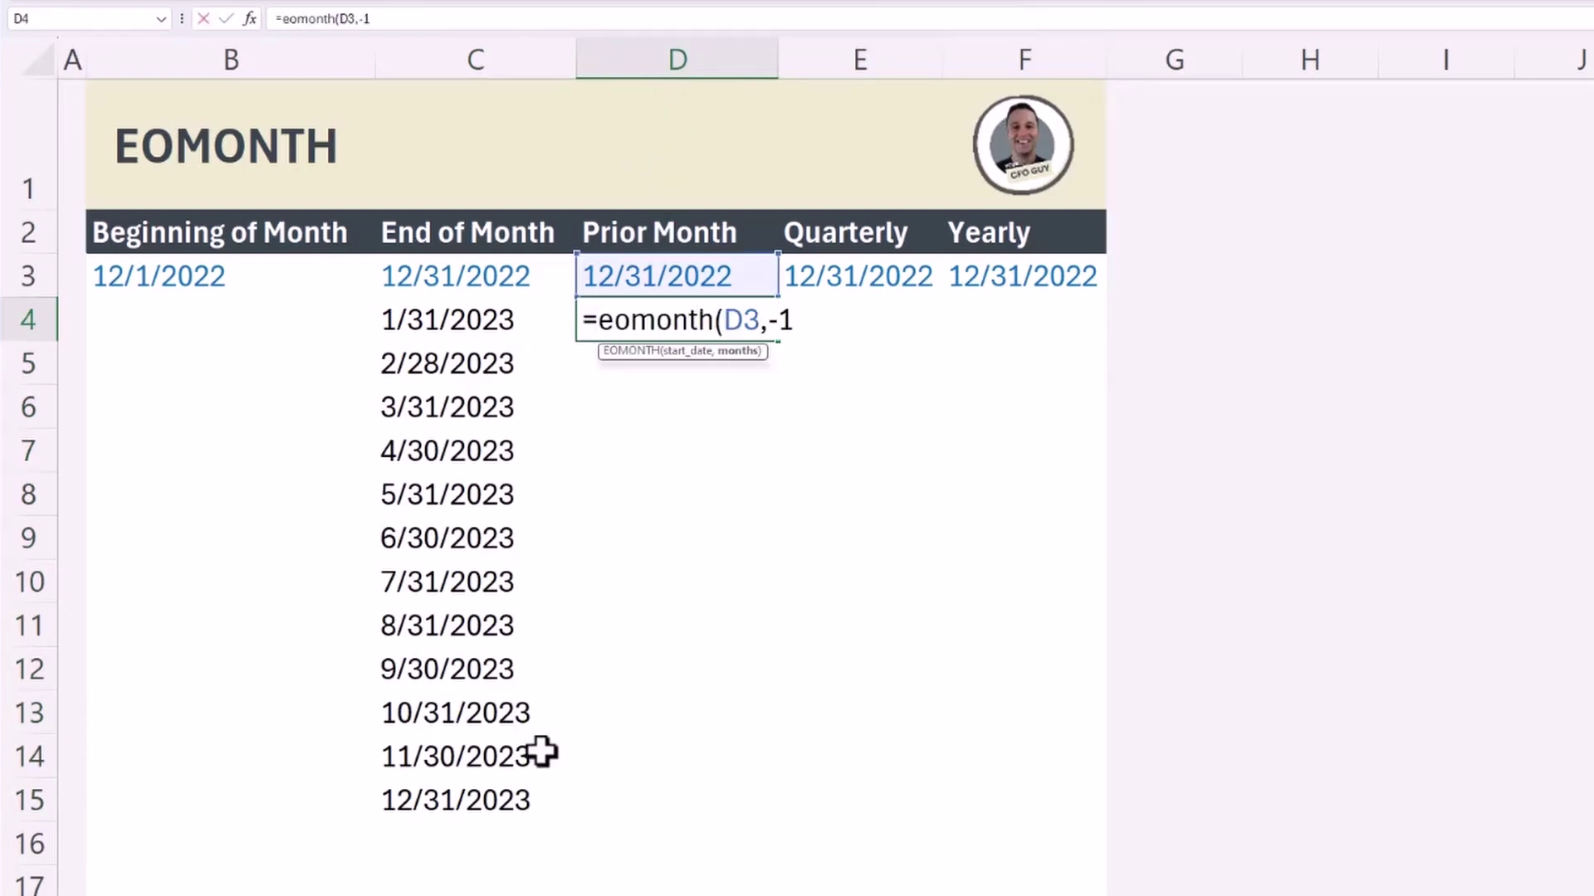
key("Return")
key("Up")
key("ctrl+c")
left_click_drag(676, 318, 775, 807)
key("ctrl+v")
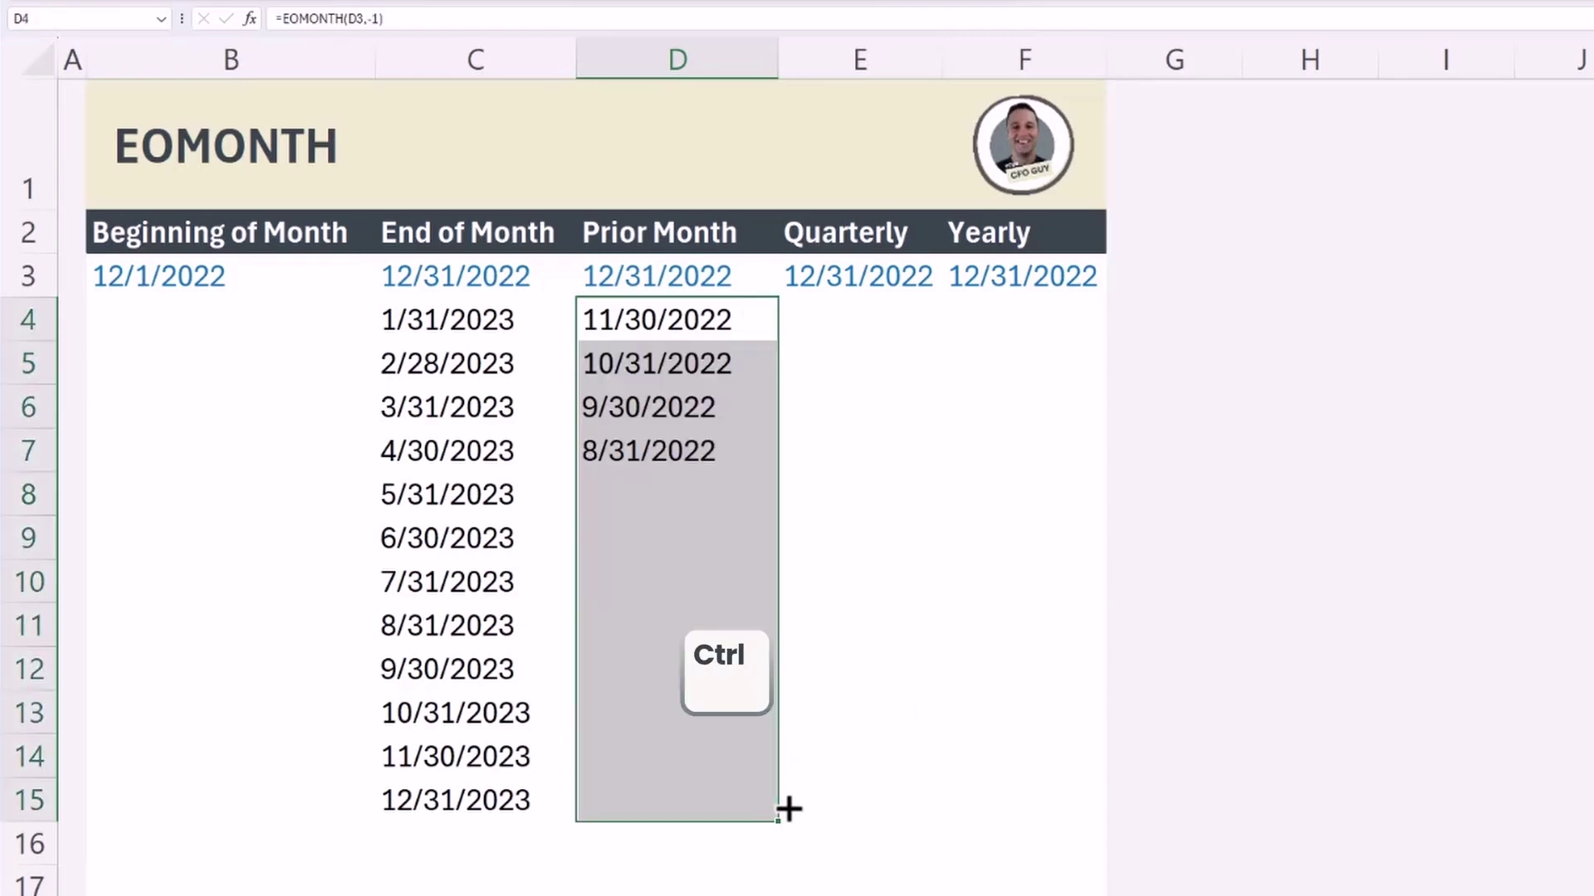
Enter =EOMONTH(C4,-1)+1 in B4 under Beginning of Month.
left_click(229, 319)
type("=e")
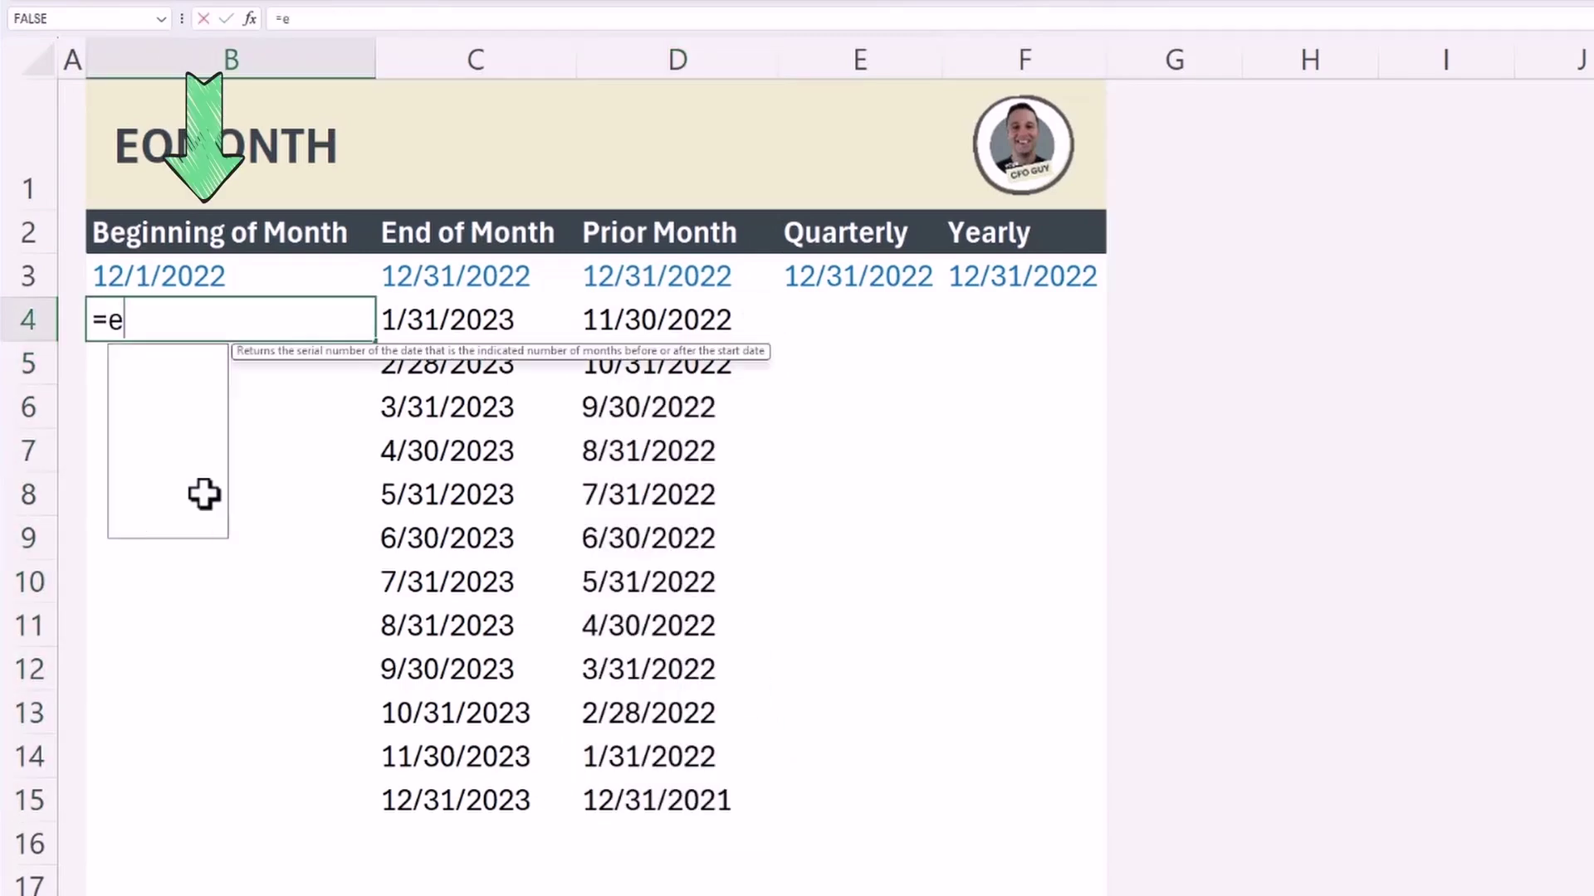
type("omonth(C4,-1)+")
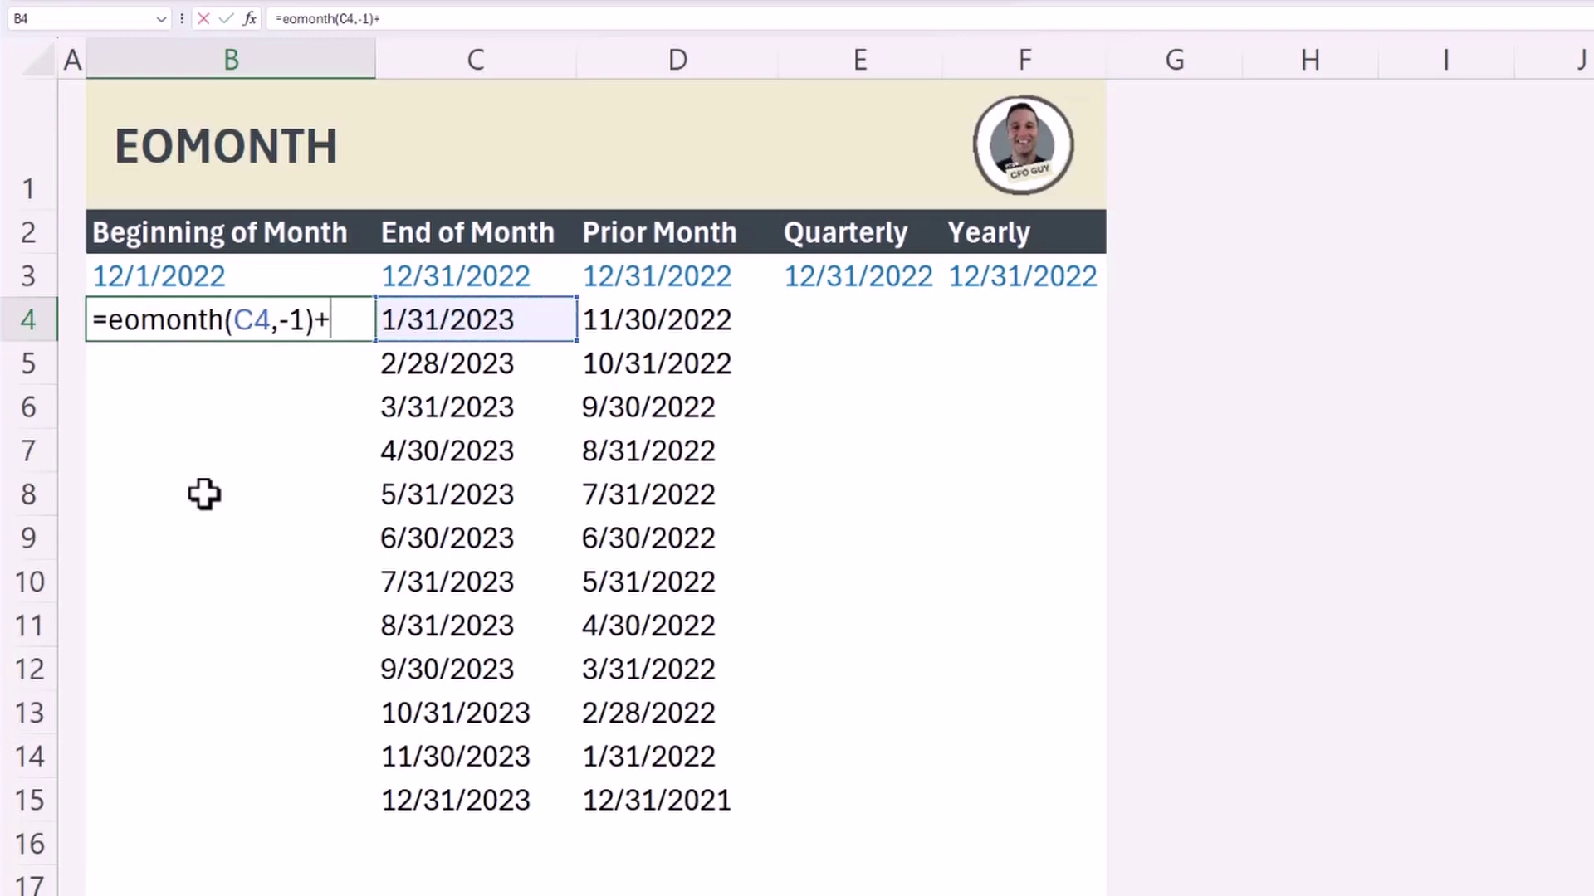
key("ctrl+Return")
Copy the Beginning of Month formula from B4 down to B15.
key("ctrl+c")
key("shift+Down")
key("shift+Down")
key("shift+Down")
key("shift+Down")
key("shift+Down")
key("shift+Down")
key("shift+Down")
key("shift+Down")
key("shift+Down")
key("shift+Down")
key("shift+Down")
key("ctrl+v")
Enter =EOMONTH(E3,3) in E4 under Quarterly.
key("Right")
key("Right")
key("Right")
type("=eomonth(E3,3)")
key("ctrl+Return")
Copy the Quarterly formula from E4 down to E15.
key("ctrl+c")
key("shift+Down")
key("shift+Down")
key("shift+Down")
key("shift+Down")
key("shift+Down")
key("shift+Down")
key("shift+Down")
key("shift+Down")
key("shift+Down")
key("shift+Down")
key("shift+Down")
key("ctrl+v")
Enter =EOMONTH(F3,12) in F4 under Yearly and copy the formula down the column.
key("Right")
type("=eomonth(F3,")
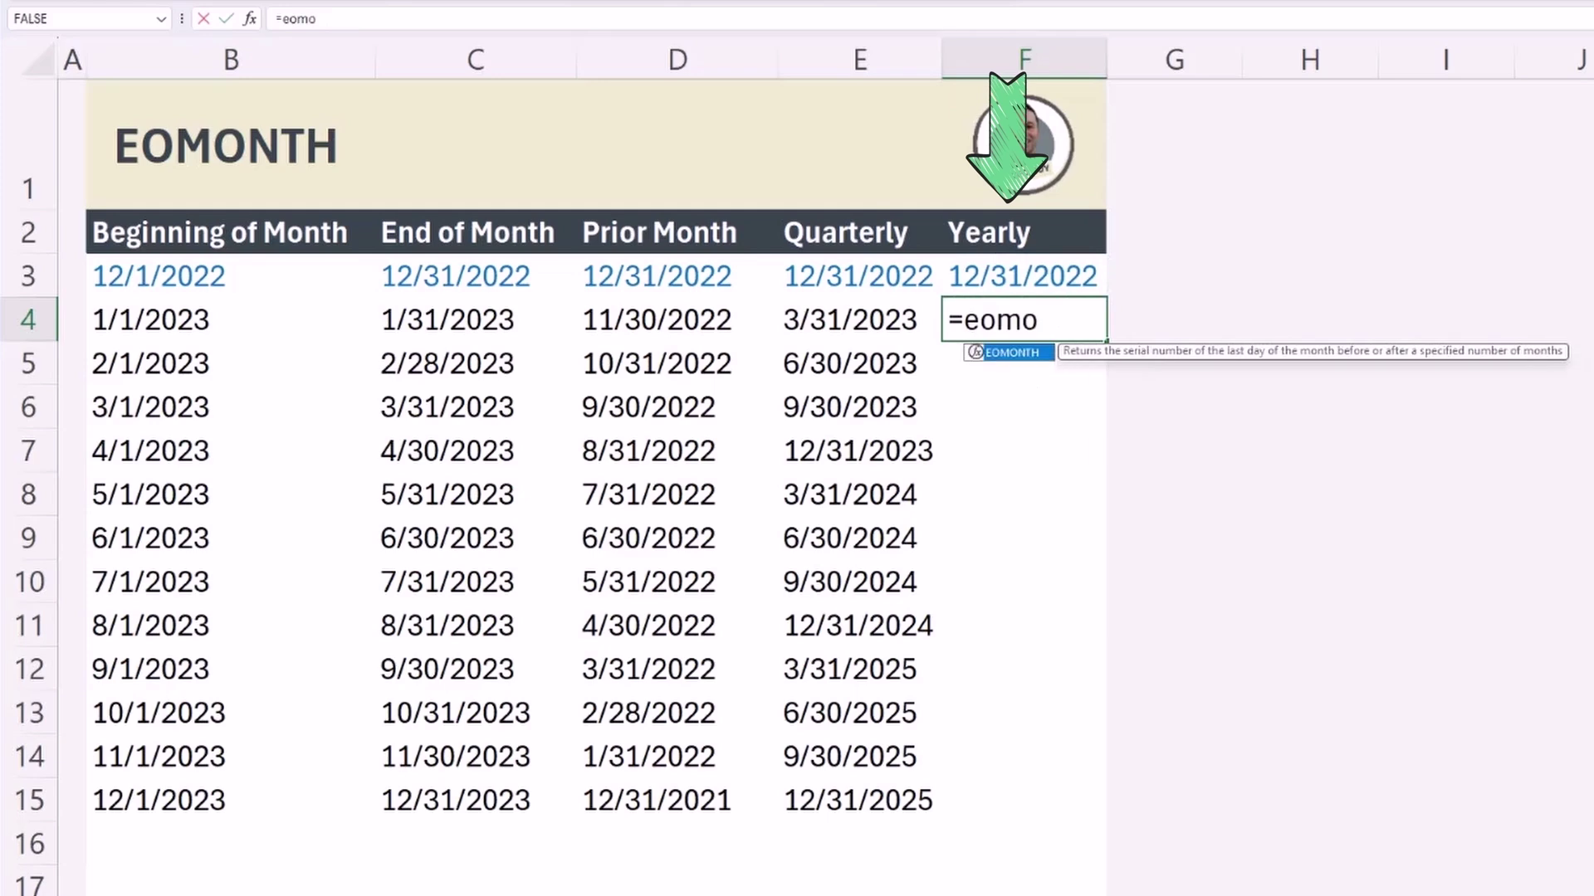
type("12)")
key("ctrl+Return")
key("ctrl+c")
key("Down")
key("ctrl+v")
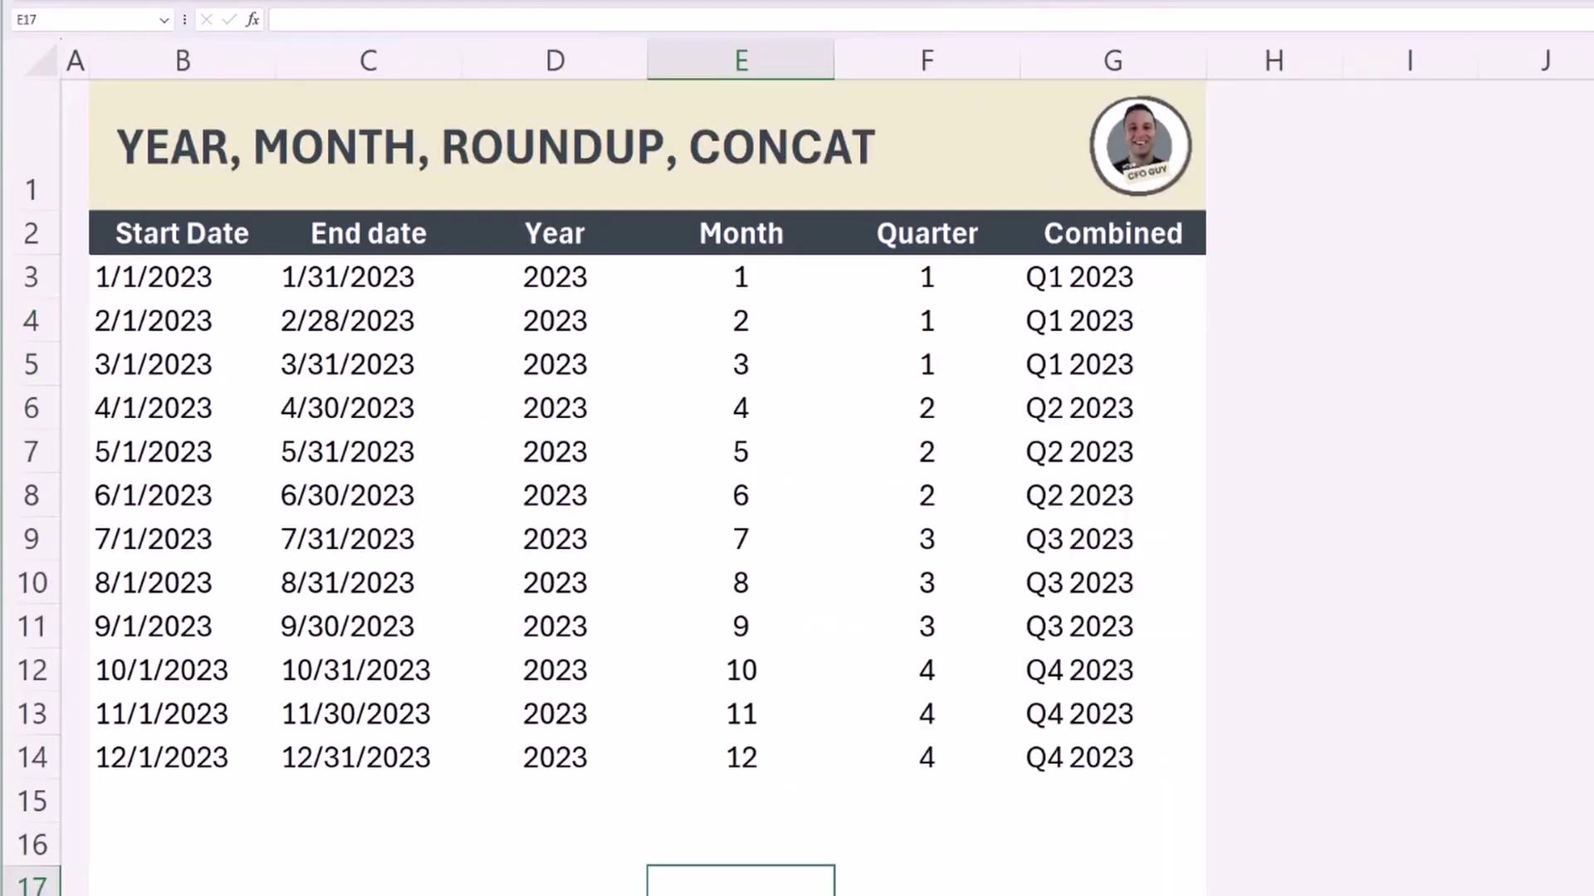
left_click_drag(1079, 276, 1124, 754)
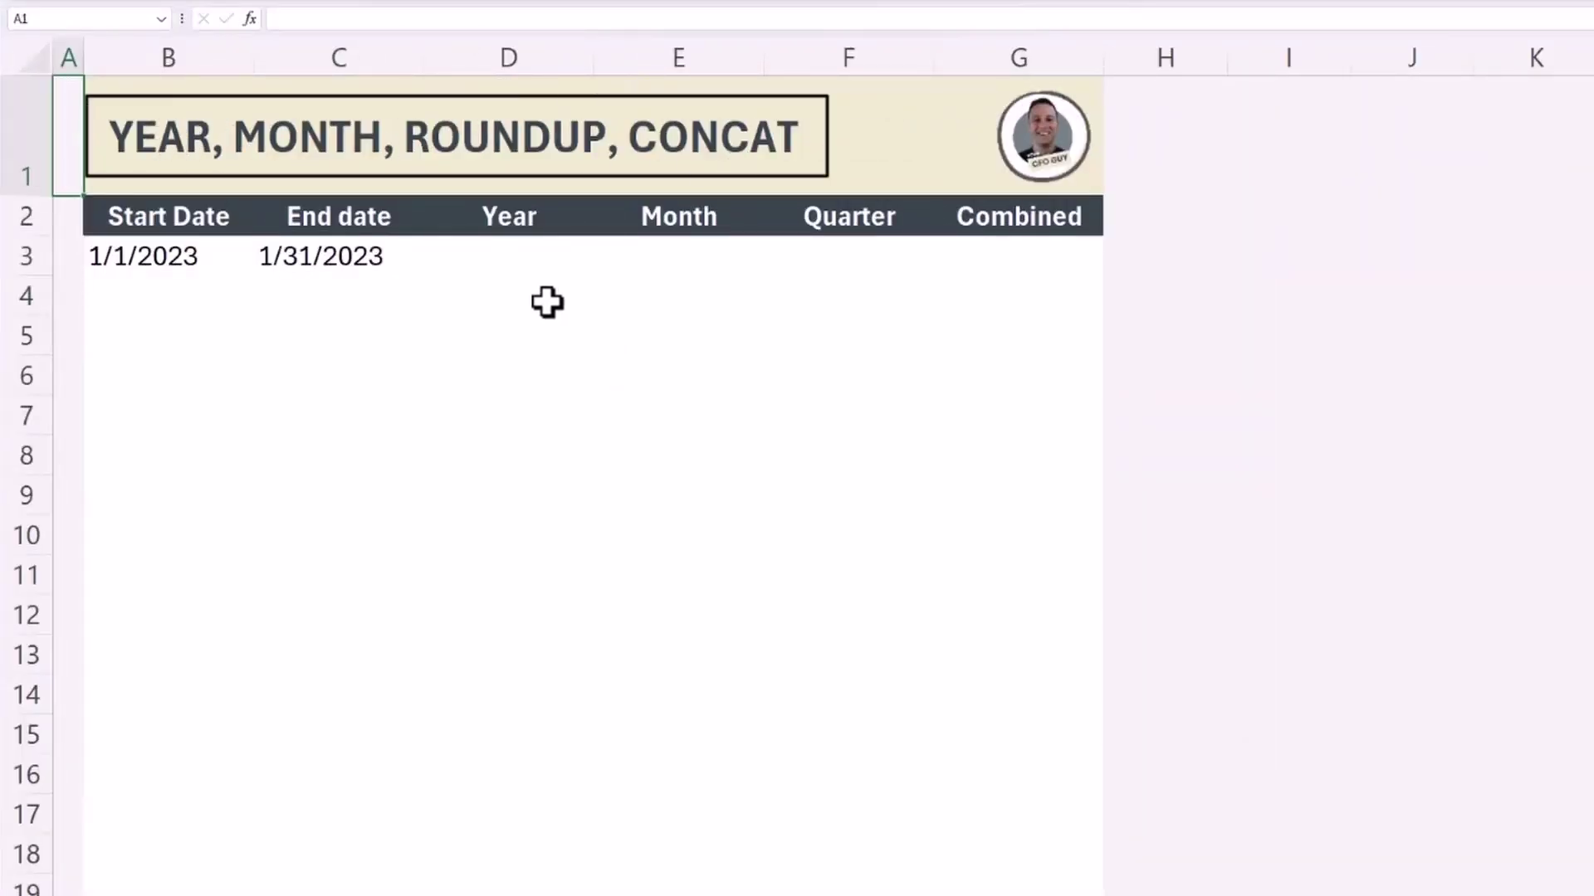
Enter =YEAR(C3) in D3 to extract the year from the end date.
left_click(526, 268)
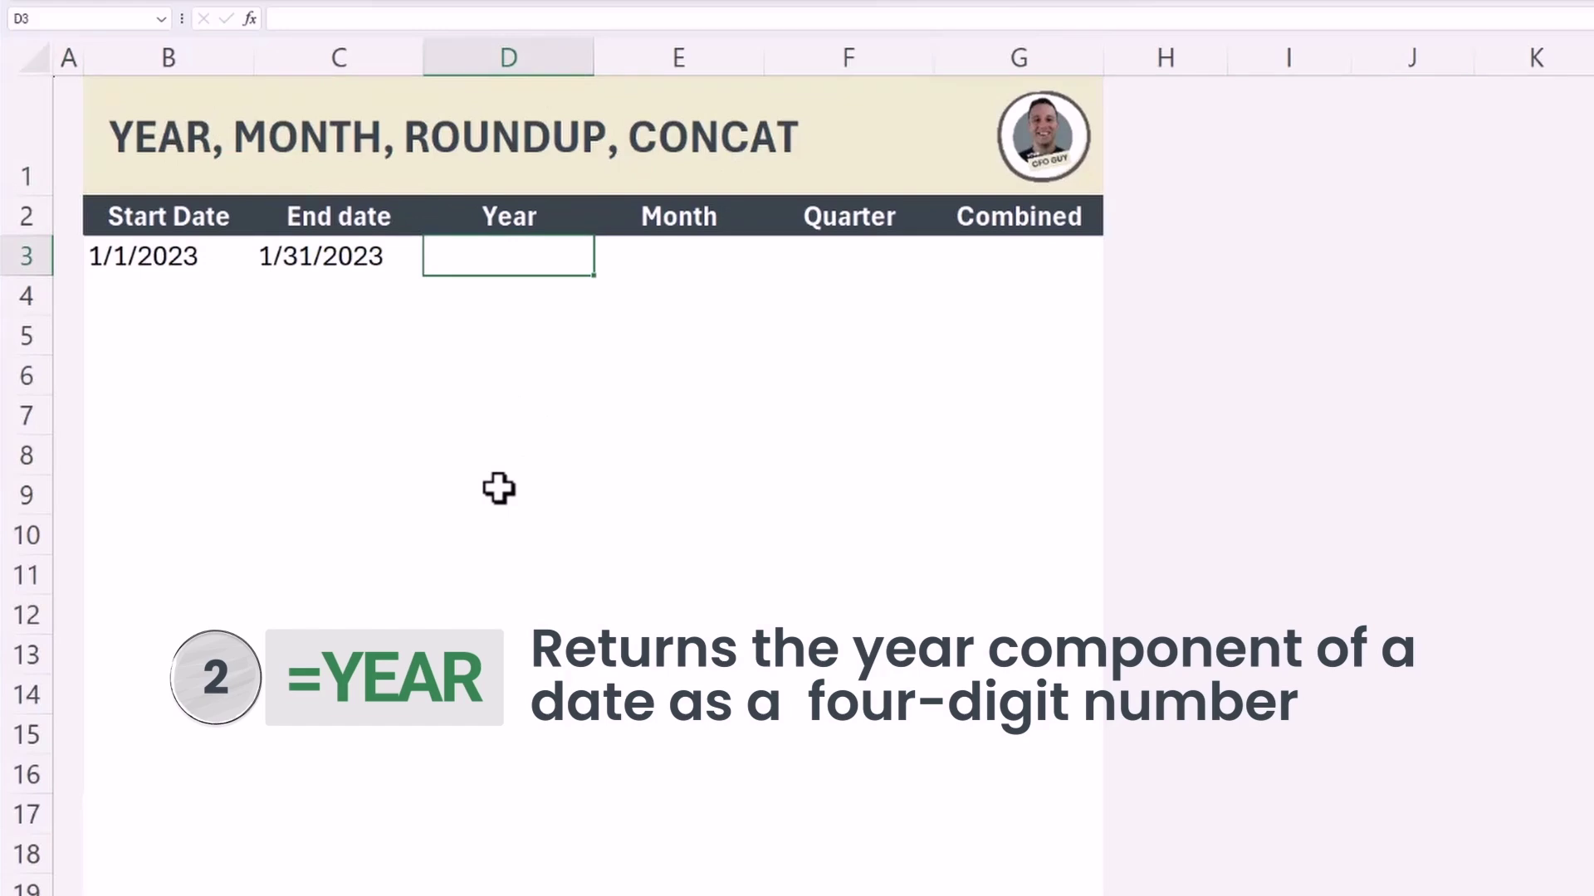
type("=year(")
key("Left")
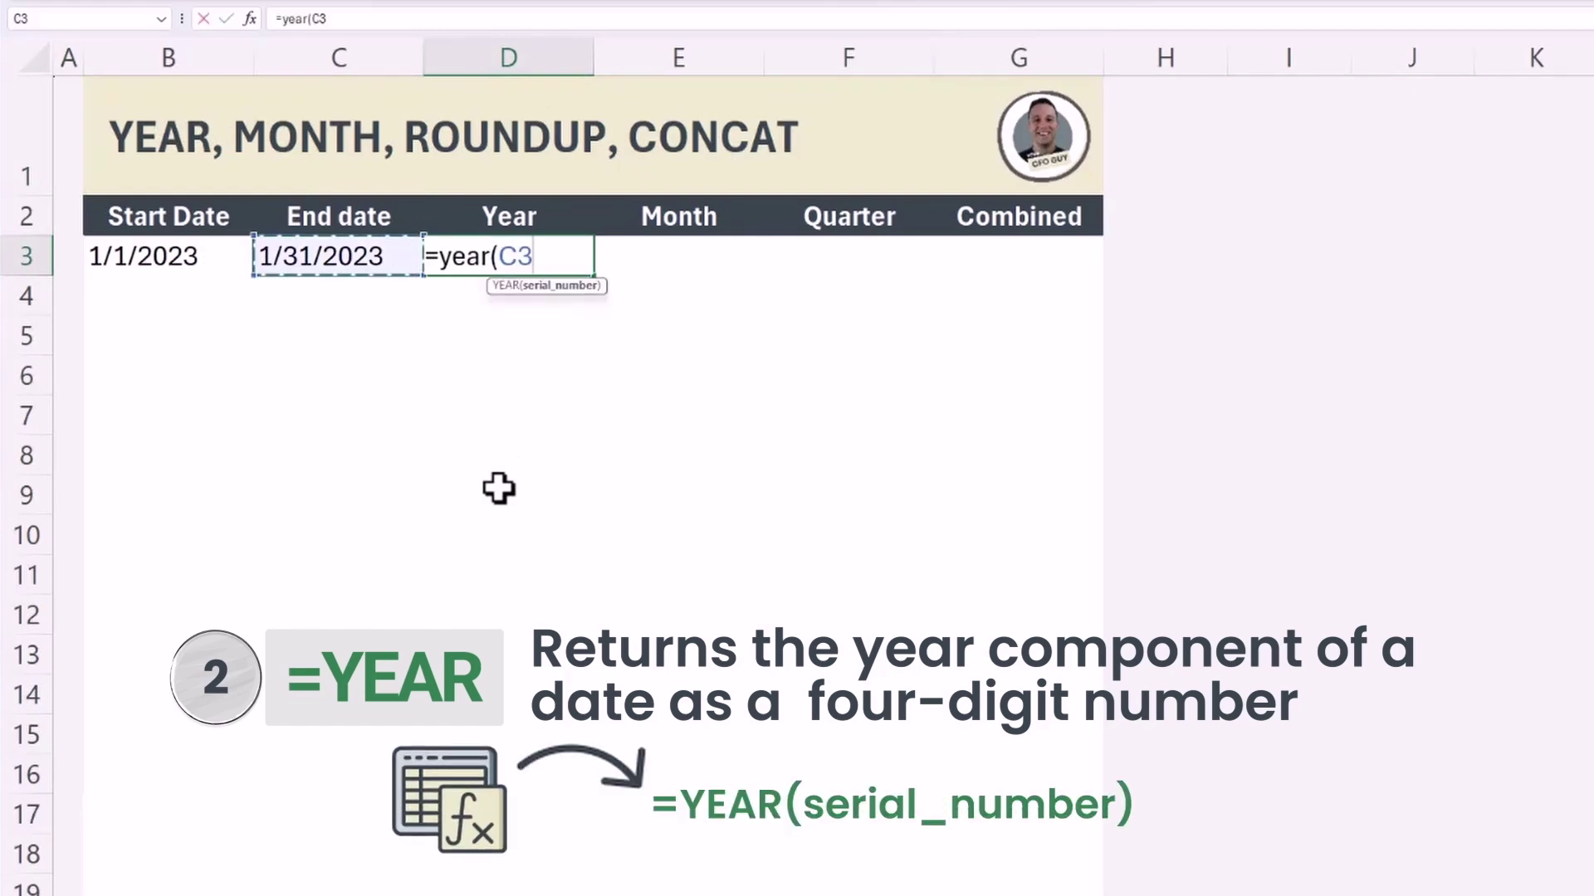
type(")")
key("Tab")
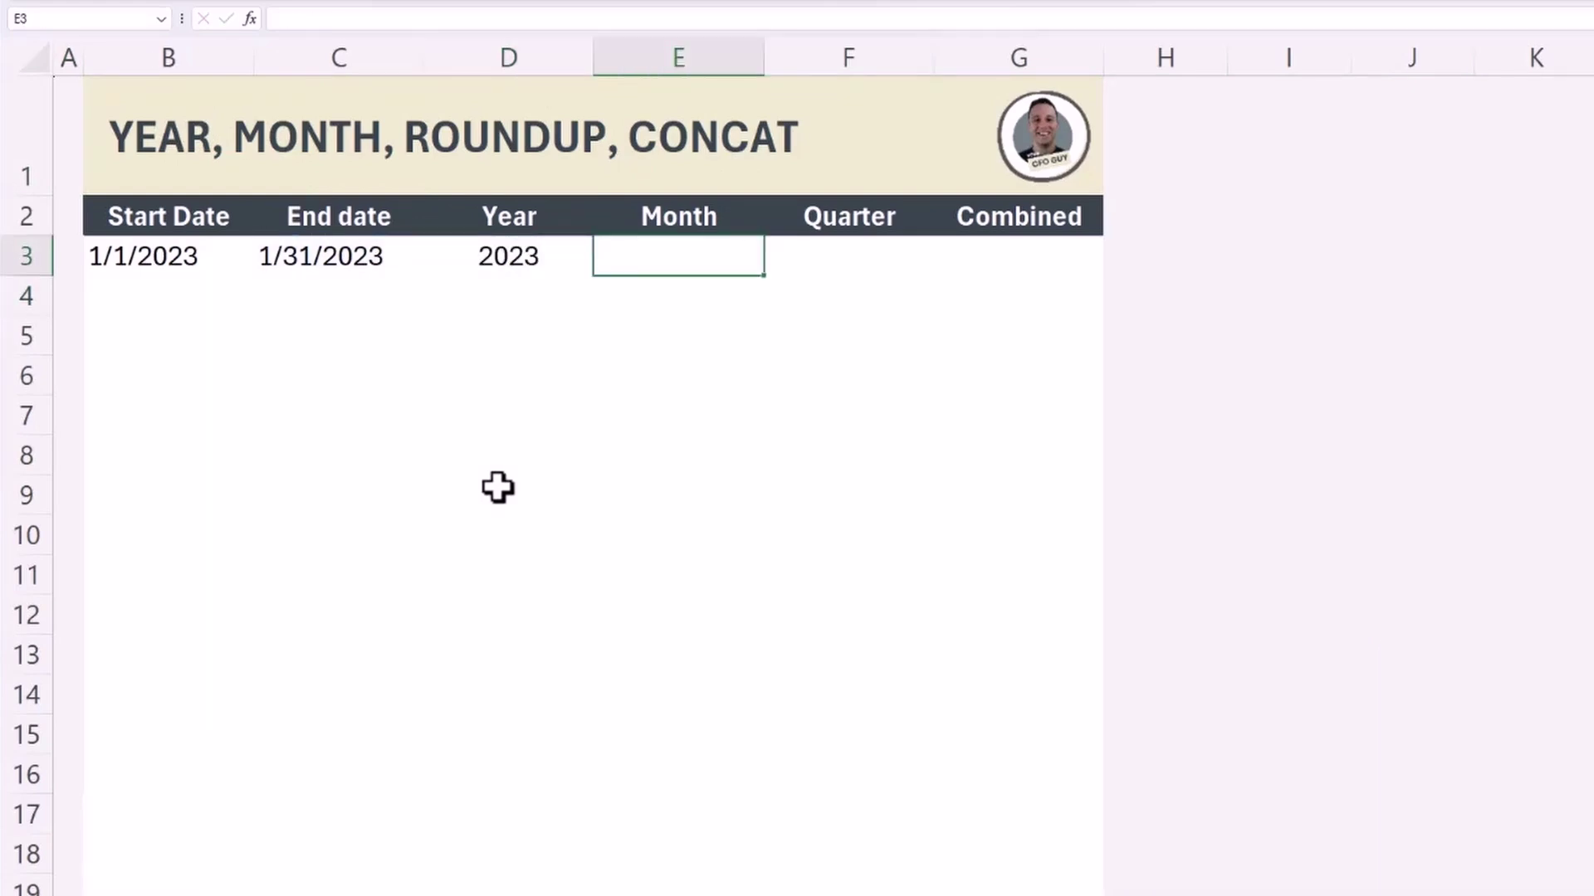
Enter =MONTH(C3) in E3 to extract the month number from the end date.
type("=month")
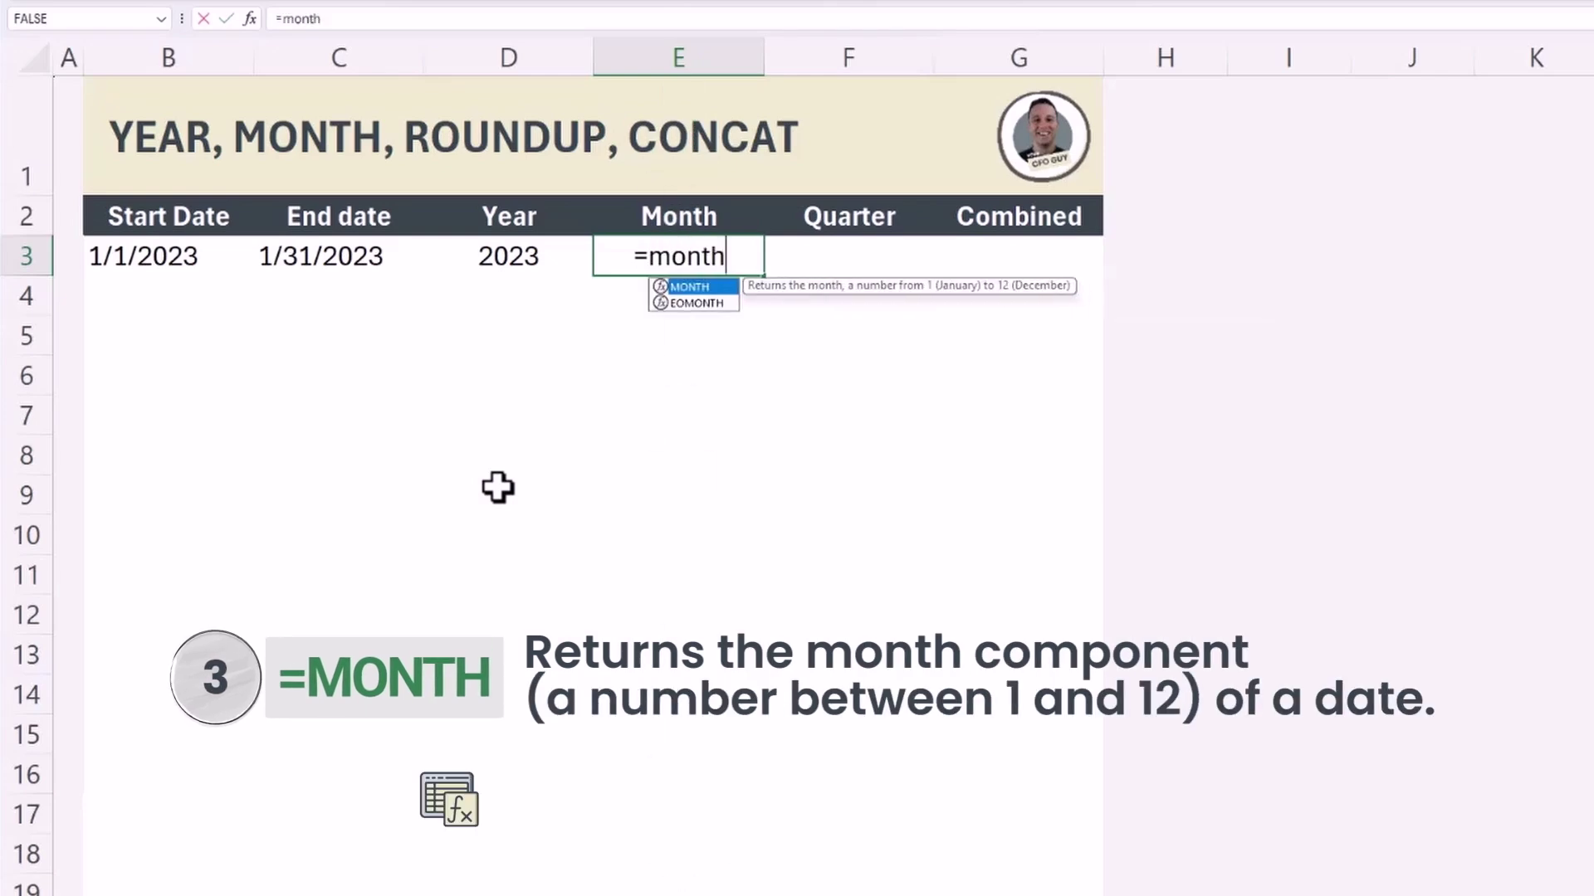
type("(")
key("Left")
key("Left")
type(")")
key("Return")
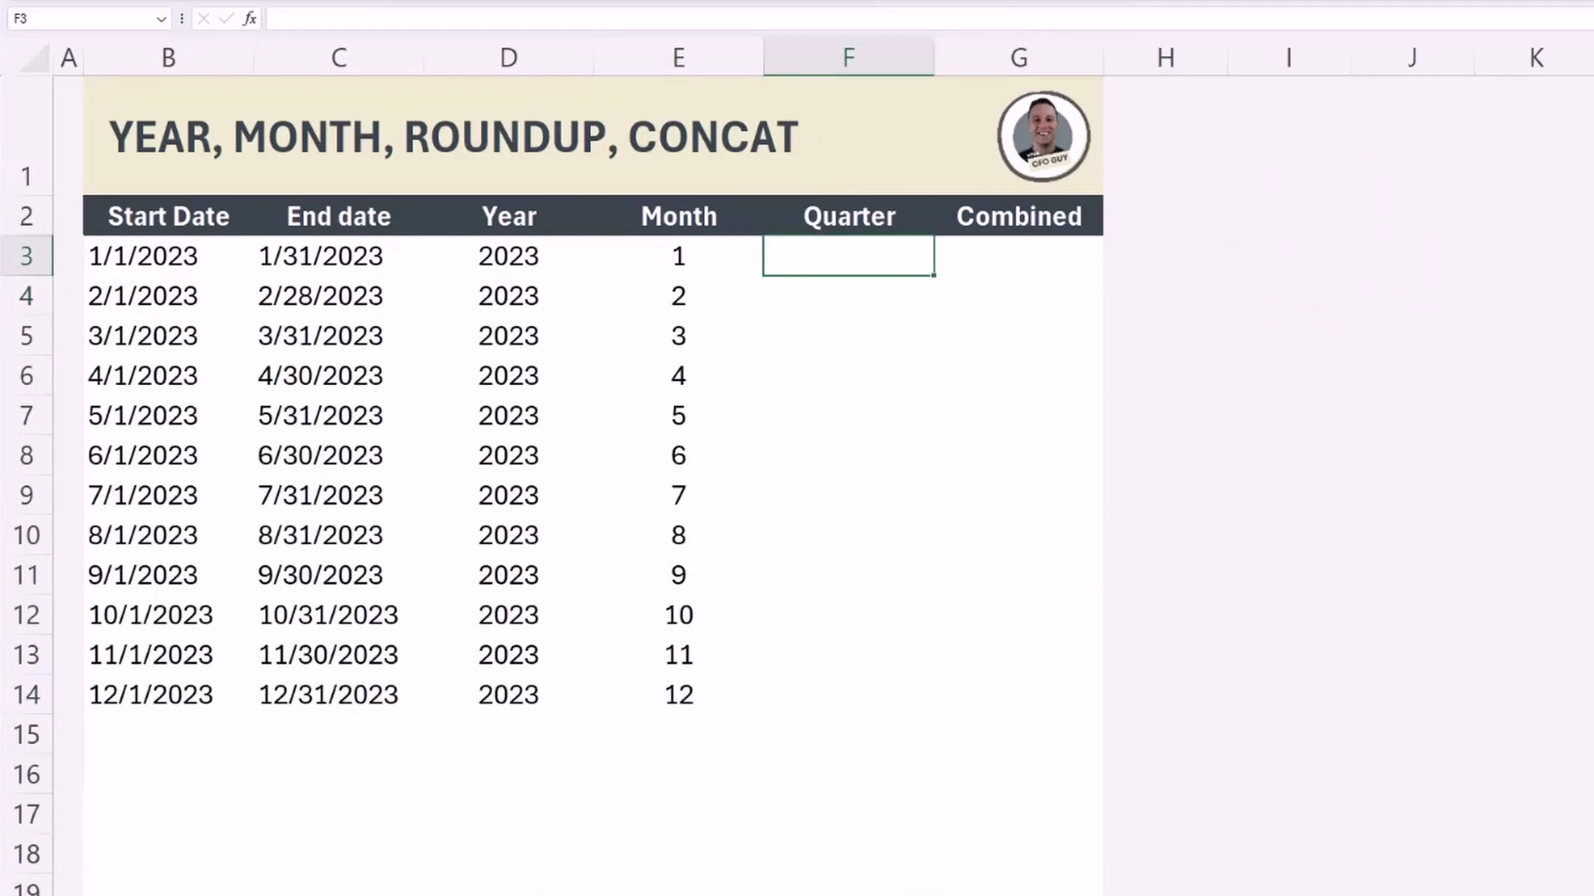
Enter =E3/3 in F3 under Quarter to divide the month number by 3.
type("=")
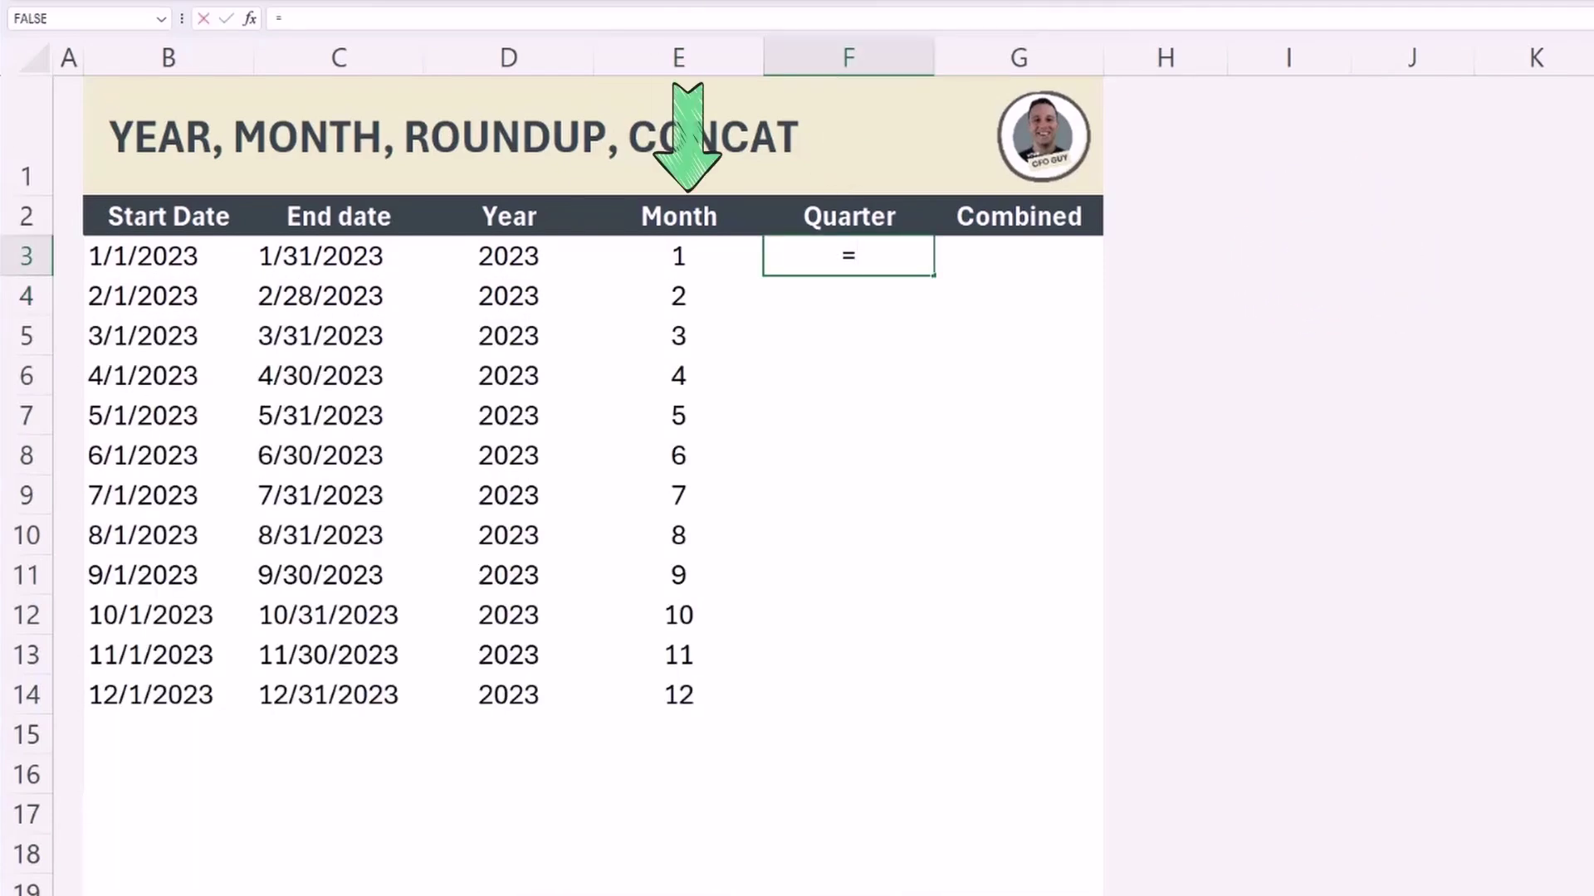
left_click(679, 256)
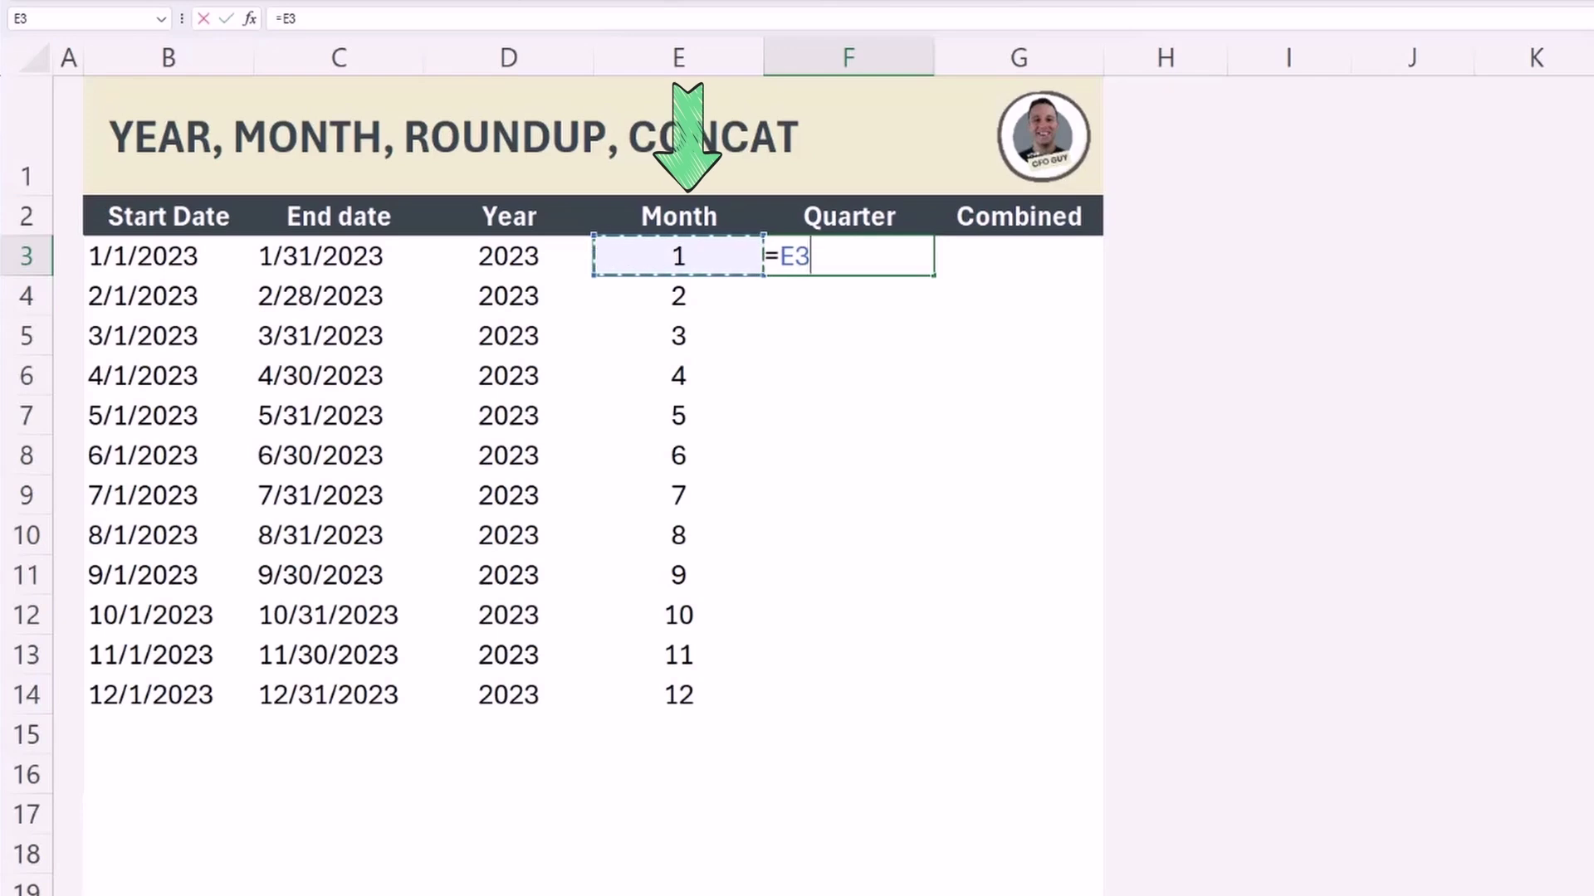
type("/3")
key("Return")
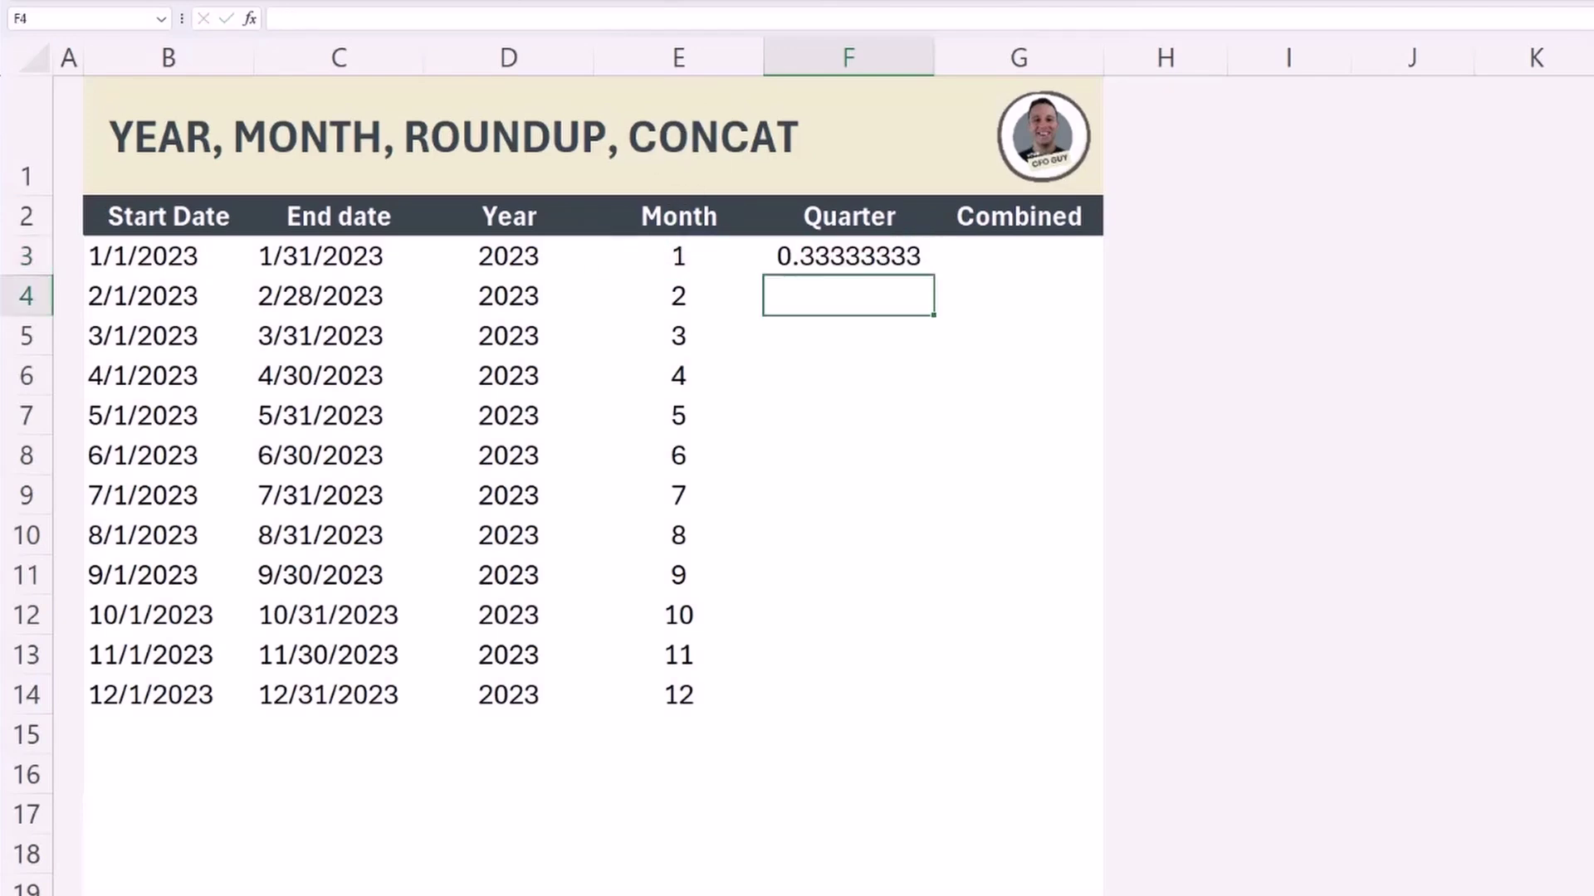
Copy the month-divided-by-3 formula from F3 down to F14.
key("Up")
key("ctrl+c")
key("shift+Down")
key("shift+Down")
key("shift+Down")
key("shift+Down")
key("shift+Down")
key("shift+Down")
key("shift+Down")
key("shift+Down")
key("shift+Down")
key("shift+Down")
key("shift+Down")
key("ctrl+v")
key("ctrl+Home")
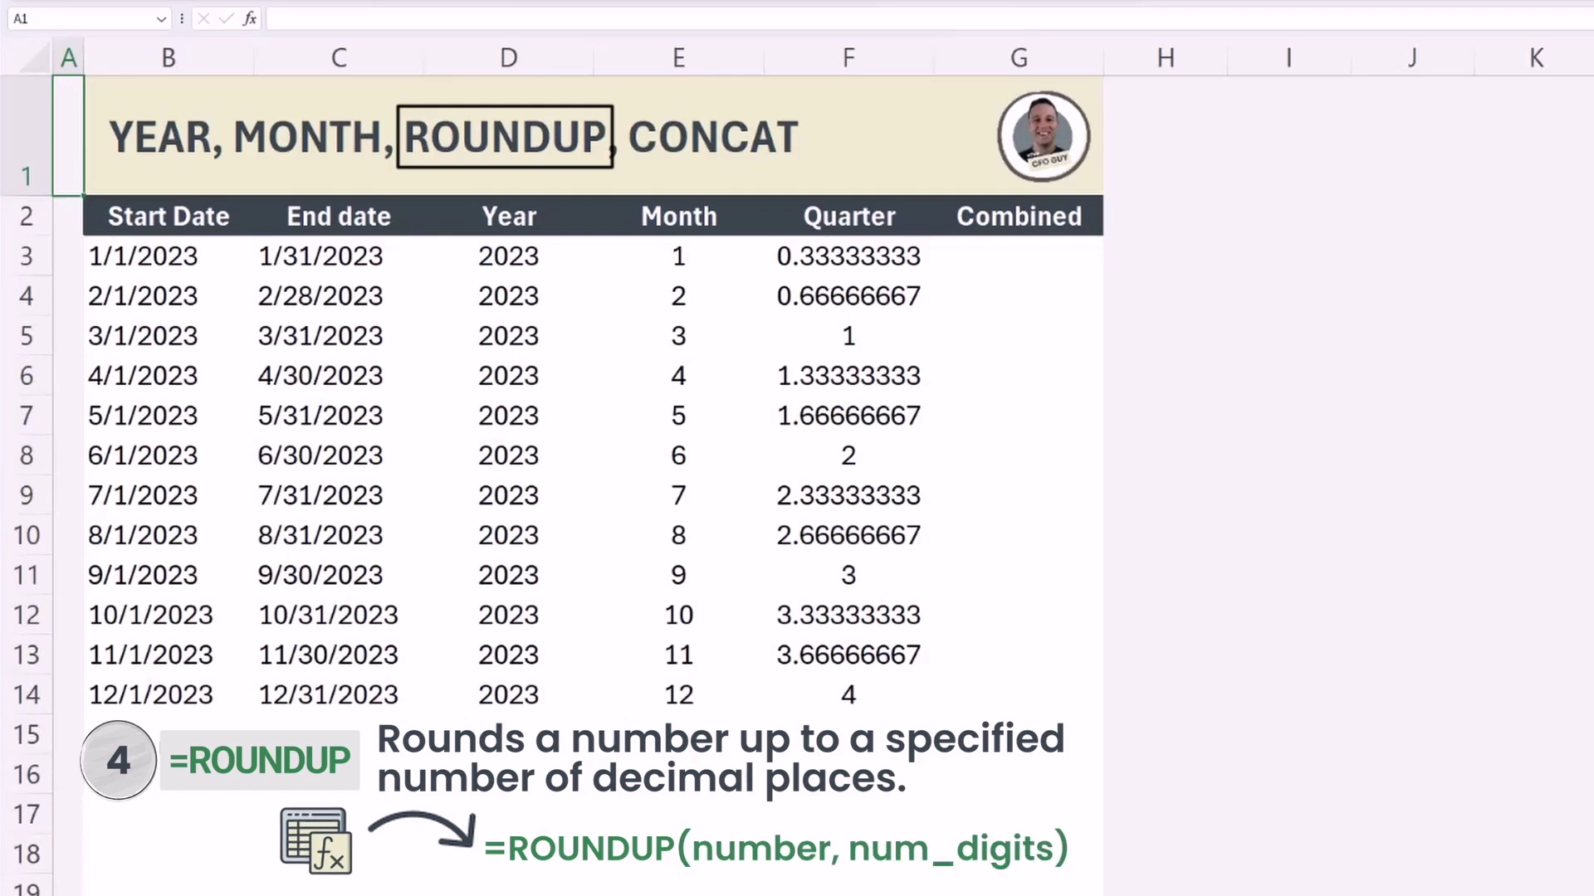
Wrap the Quarter formula in F3 in ROUNDUP with zero digits, giving =ROUNDUP(E3/3,0).
left_click(848, 259)
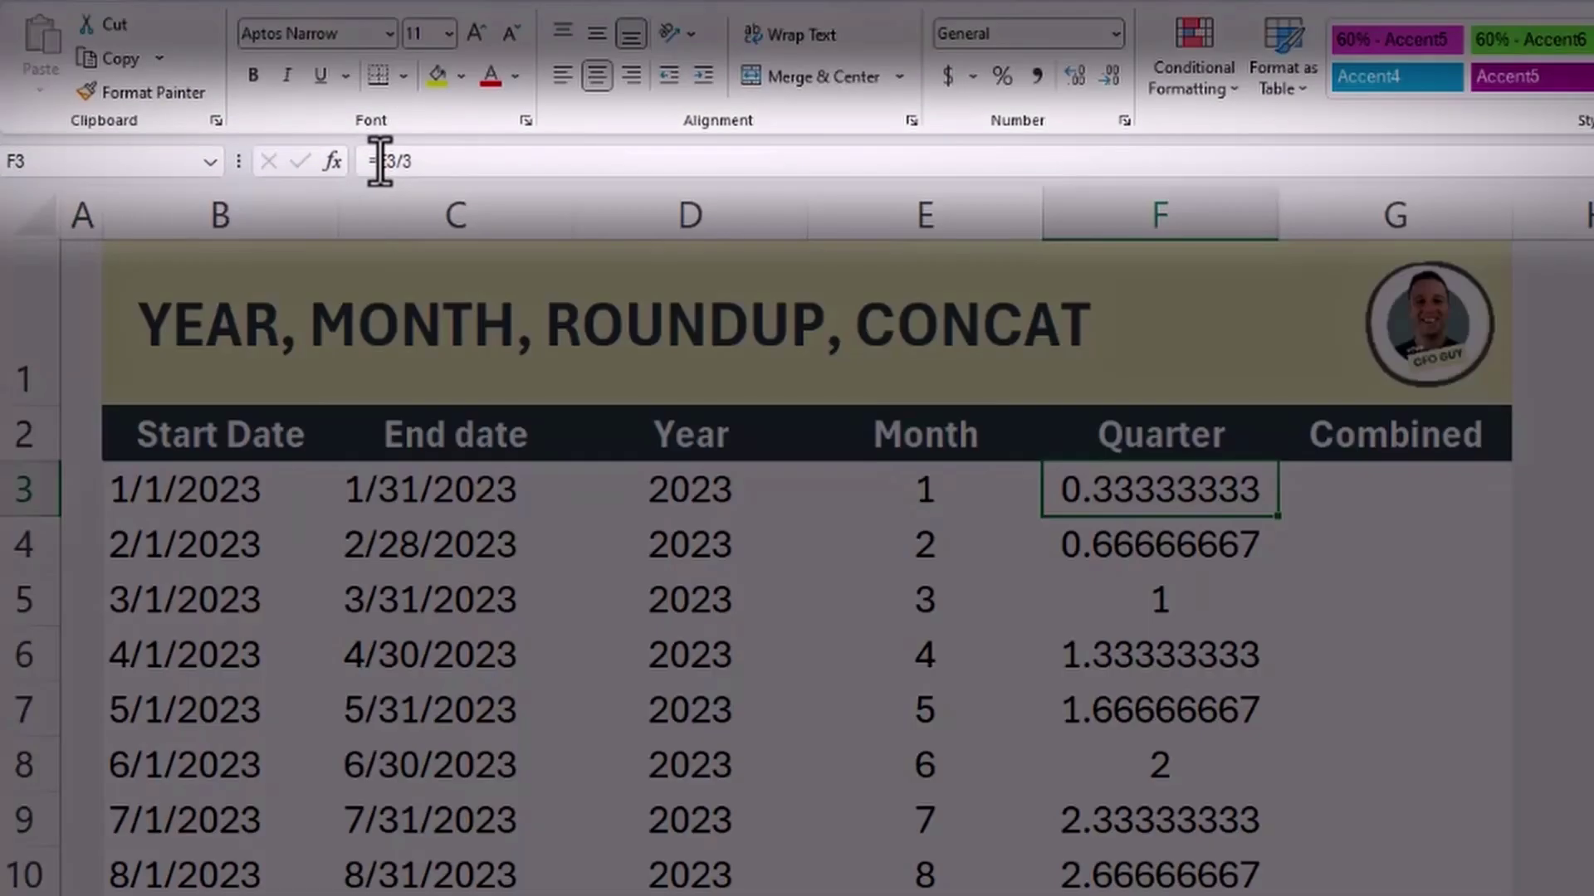
left_click(379, 161)
type("roundup(E3/3")
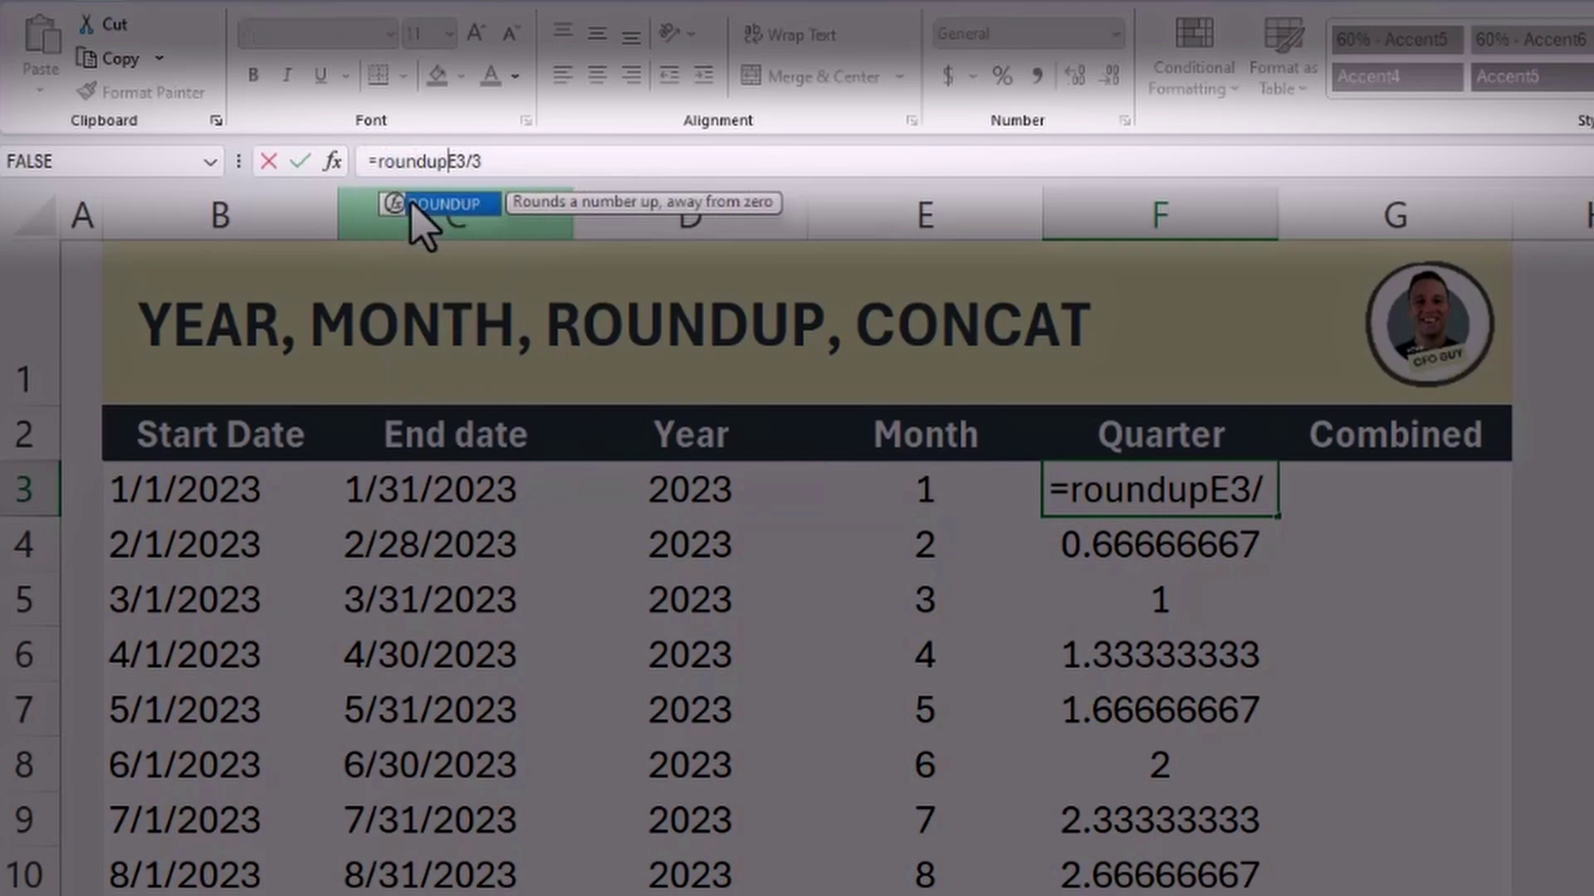
type(",0")
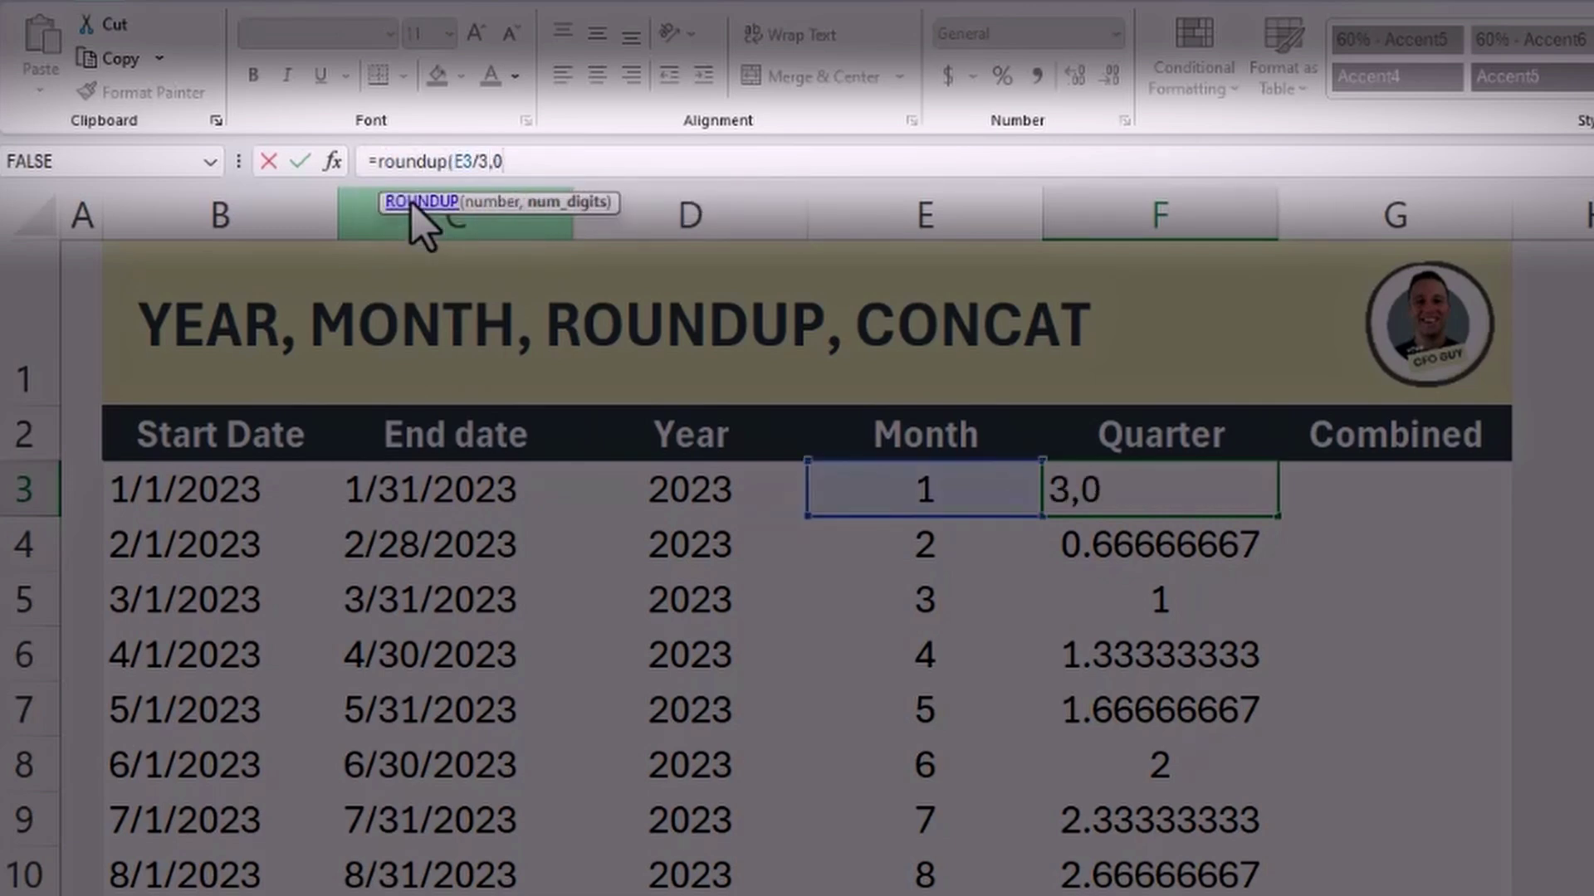
type(")")
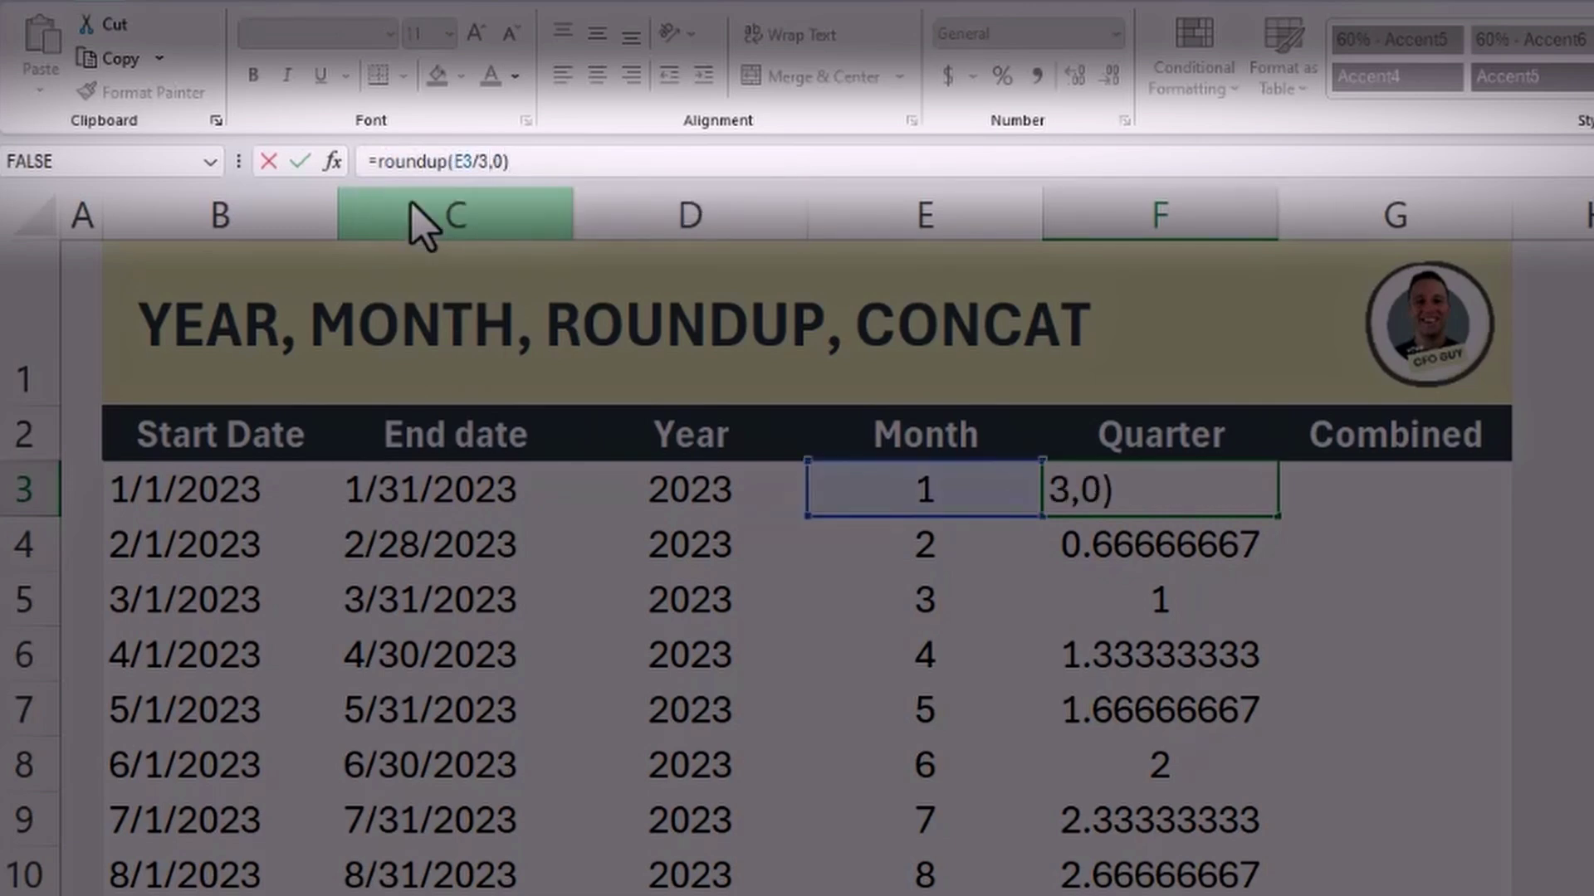
key("Return")
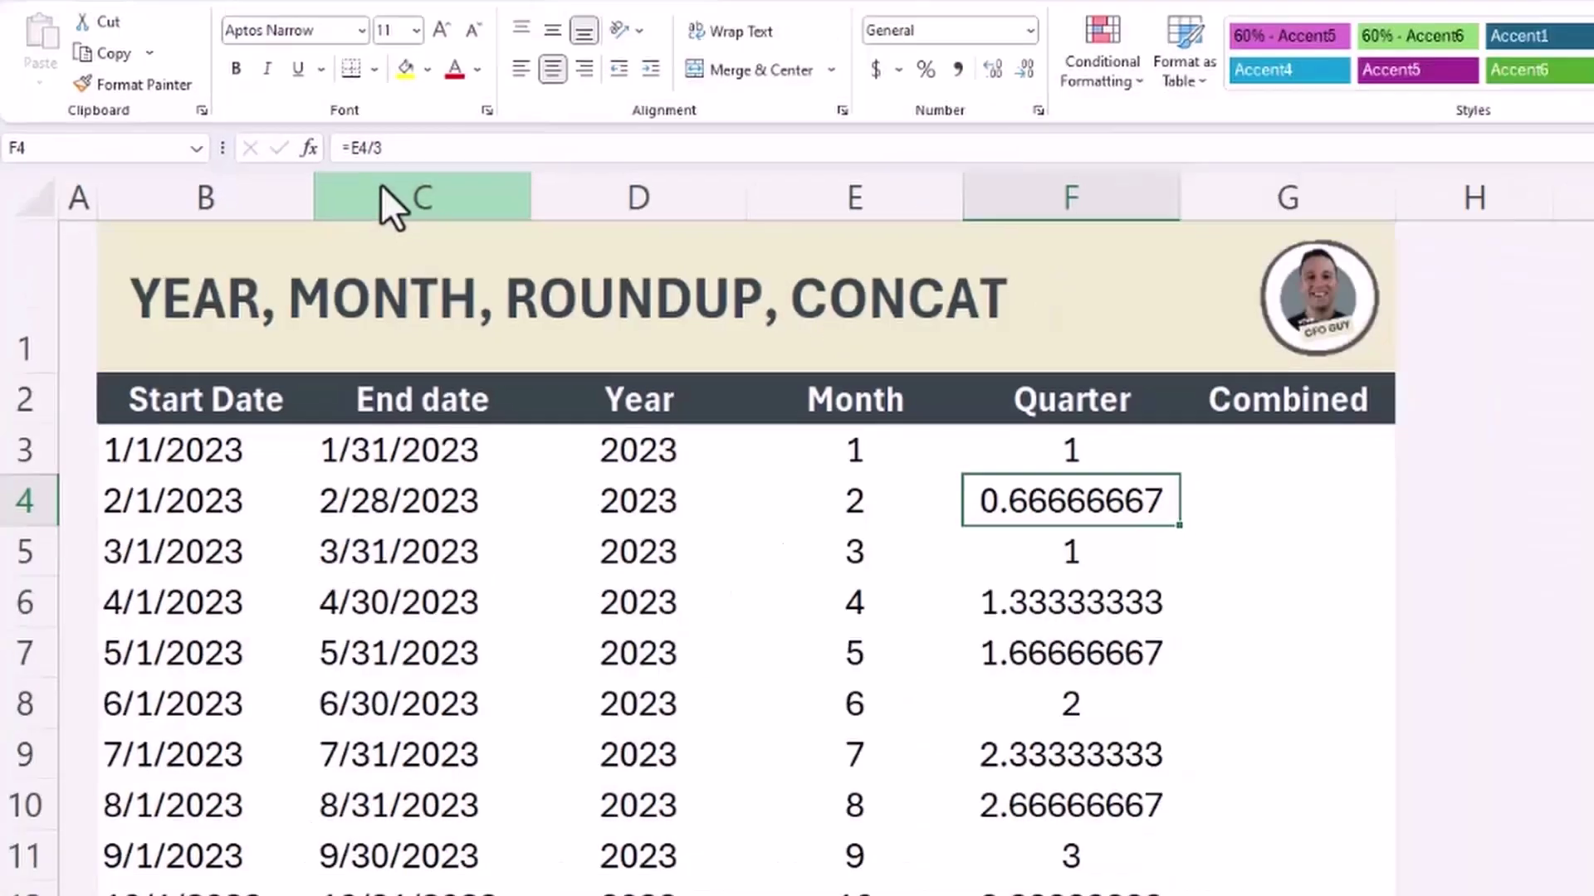
Copy the ROUNDUP formula from F3 down the Quarter column to F14.
key("Up")
key("ctrl+c")
key("ctrl+shift+Down")
key("ctrl+v")
key("Left")
key("Down")
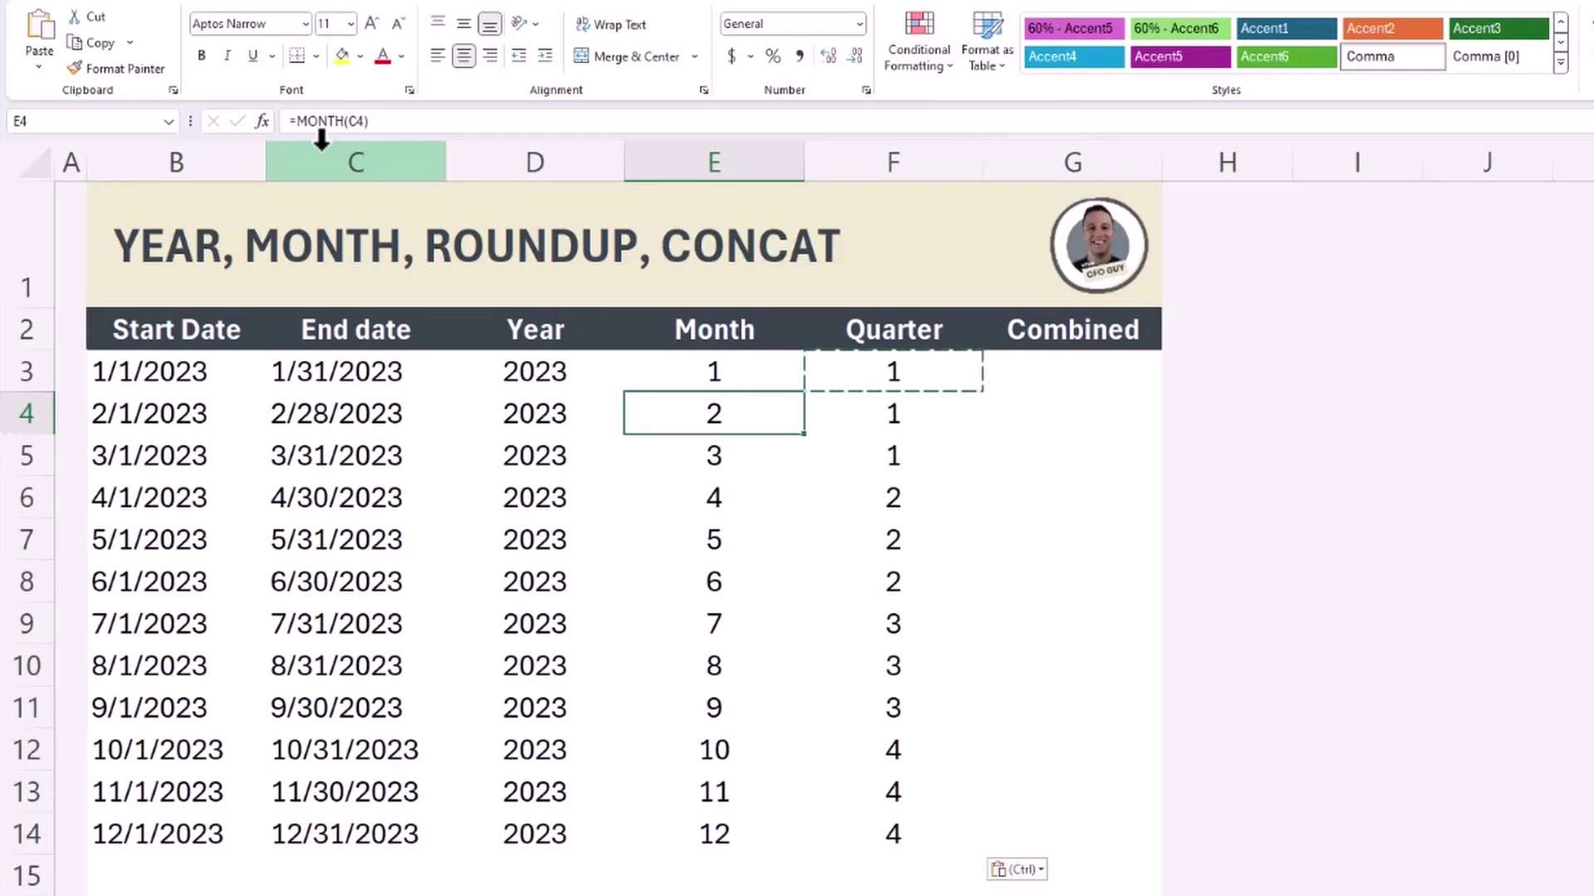
key("Right")
key("Up")
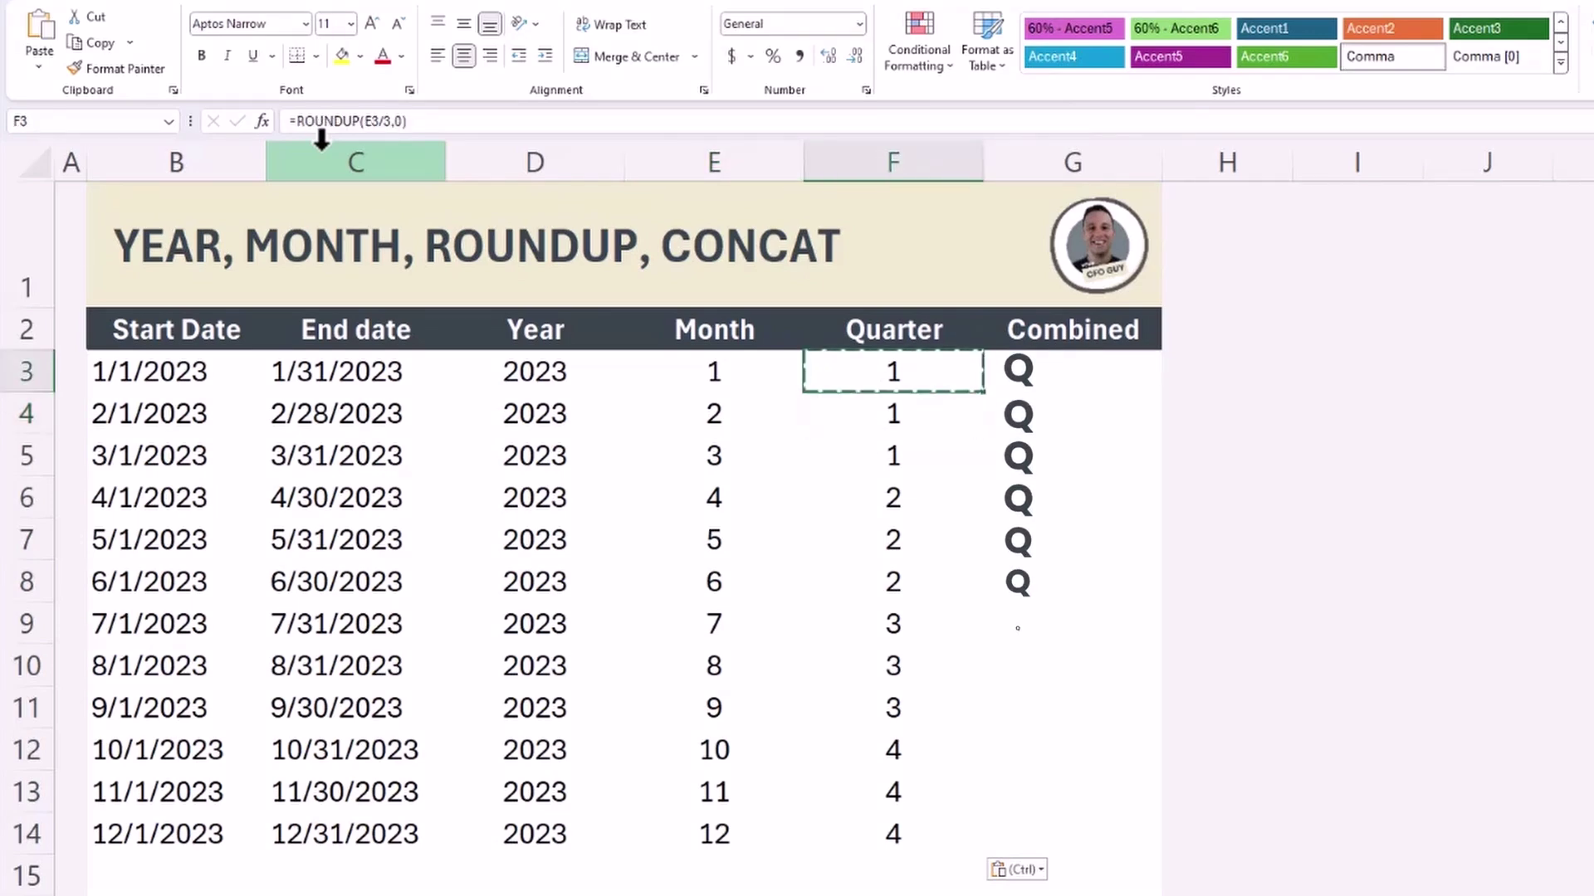
Enter =CONCAT("Q",F3," ",D3) in G3 under Combined to join the quarter and year.
key("Left")
key("Left")
key("Right")
key("Right")
key("Right")
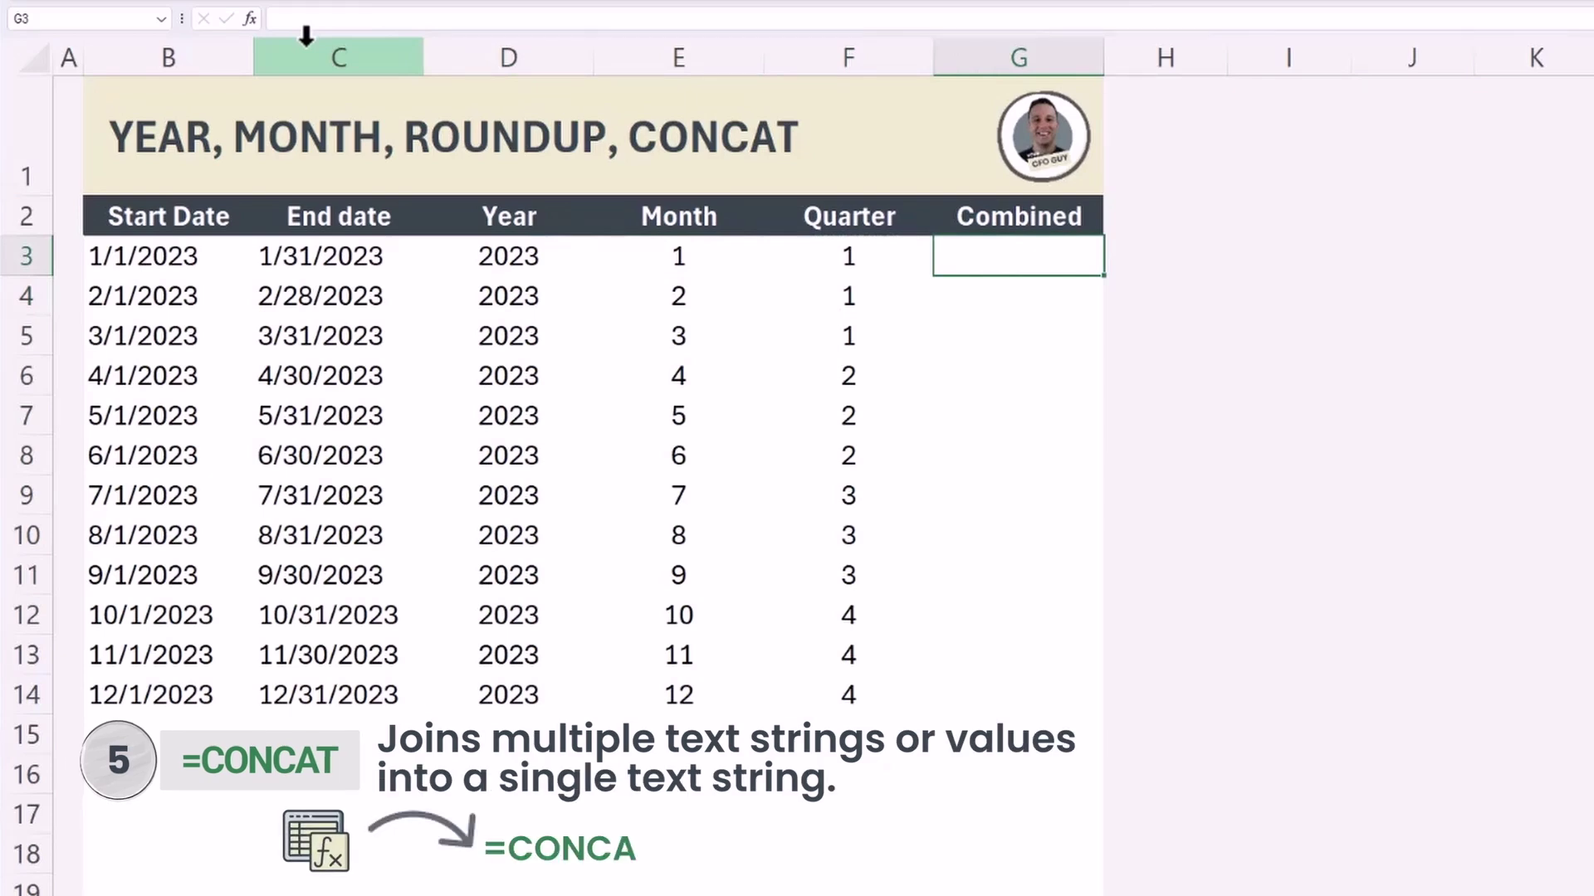
type("=concat(")
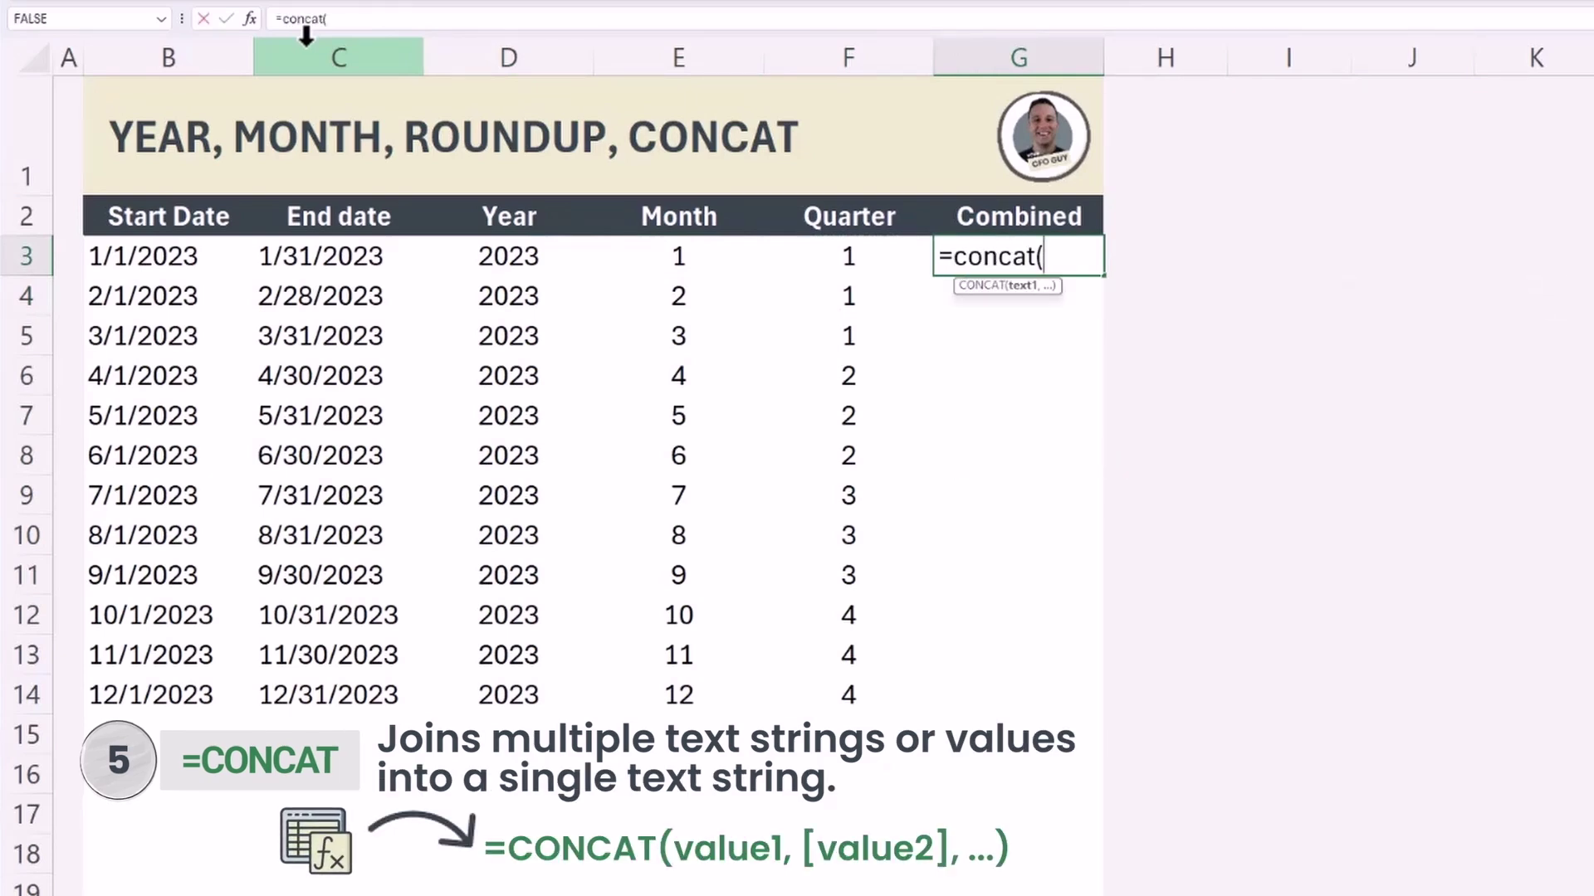
type("\"Q\"")
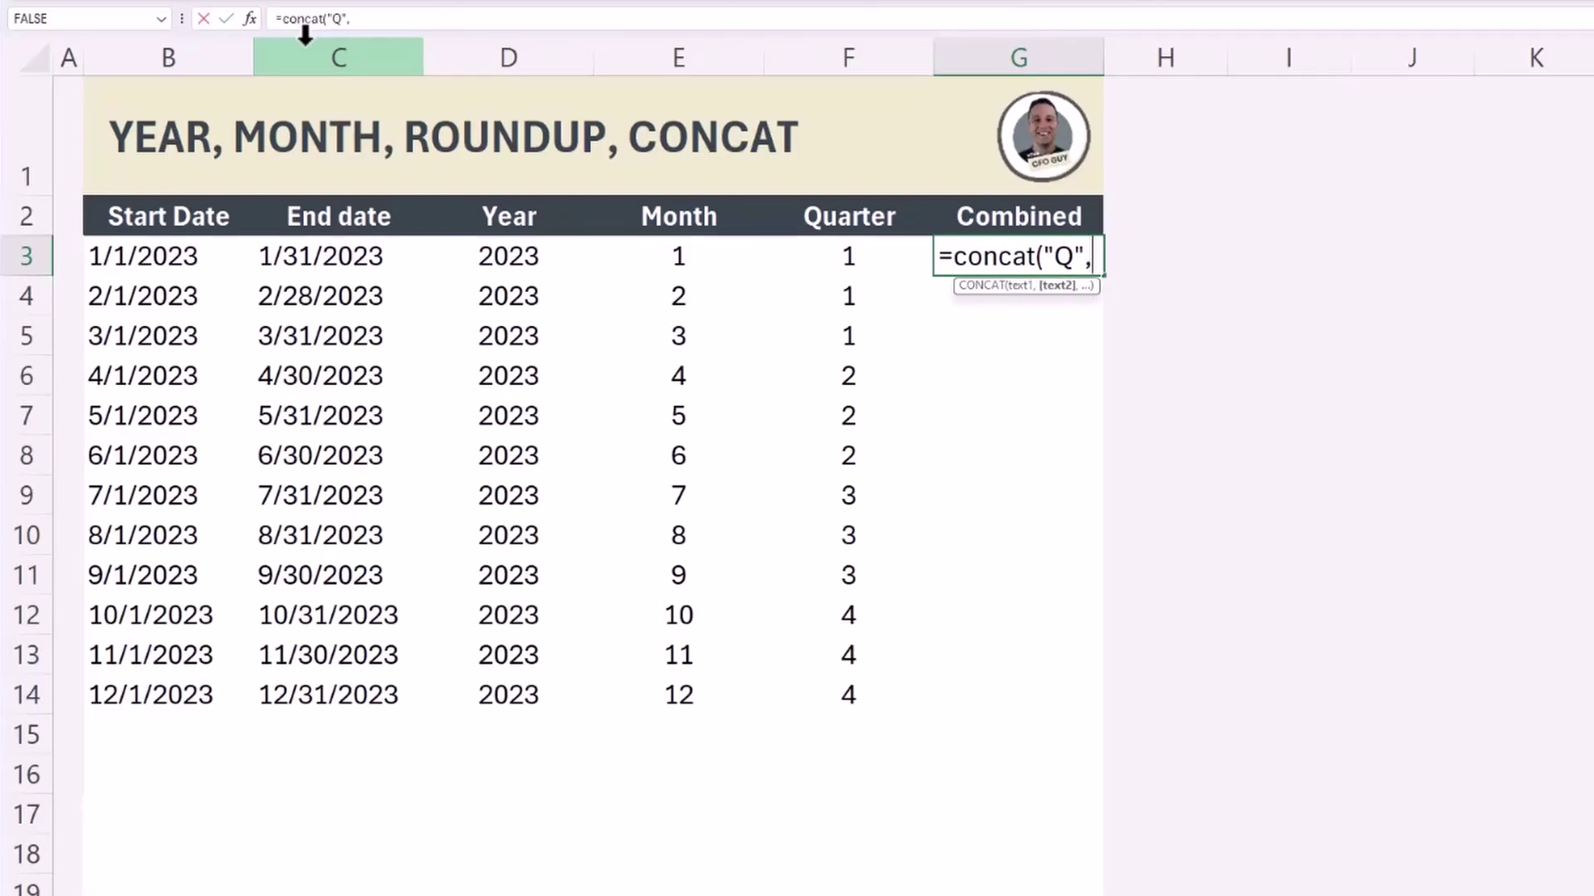
type(",")
key("Left")
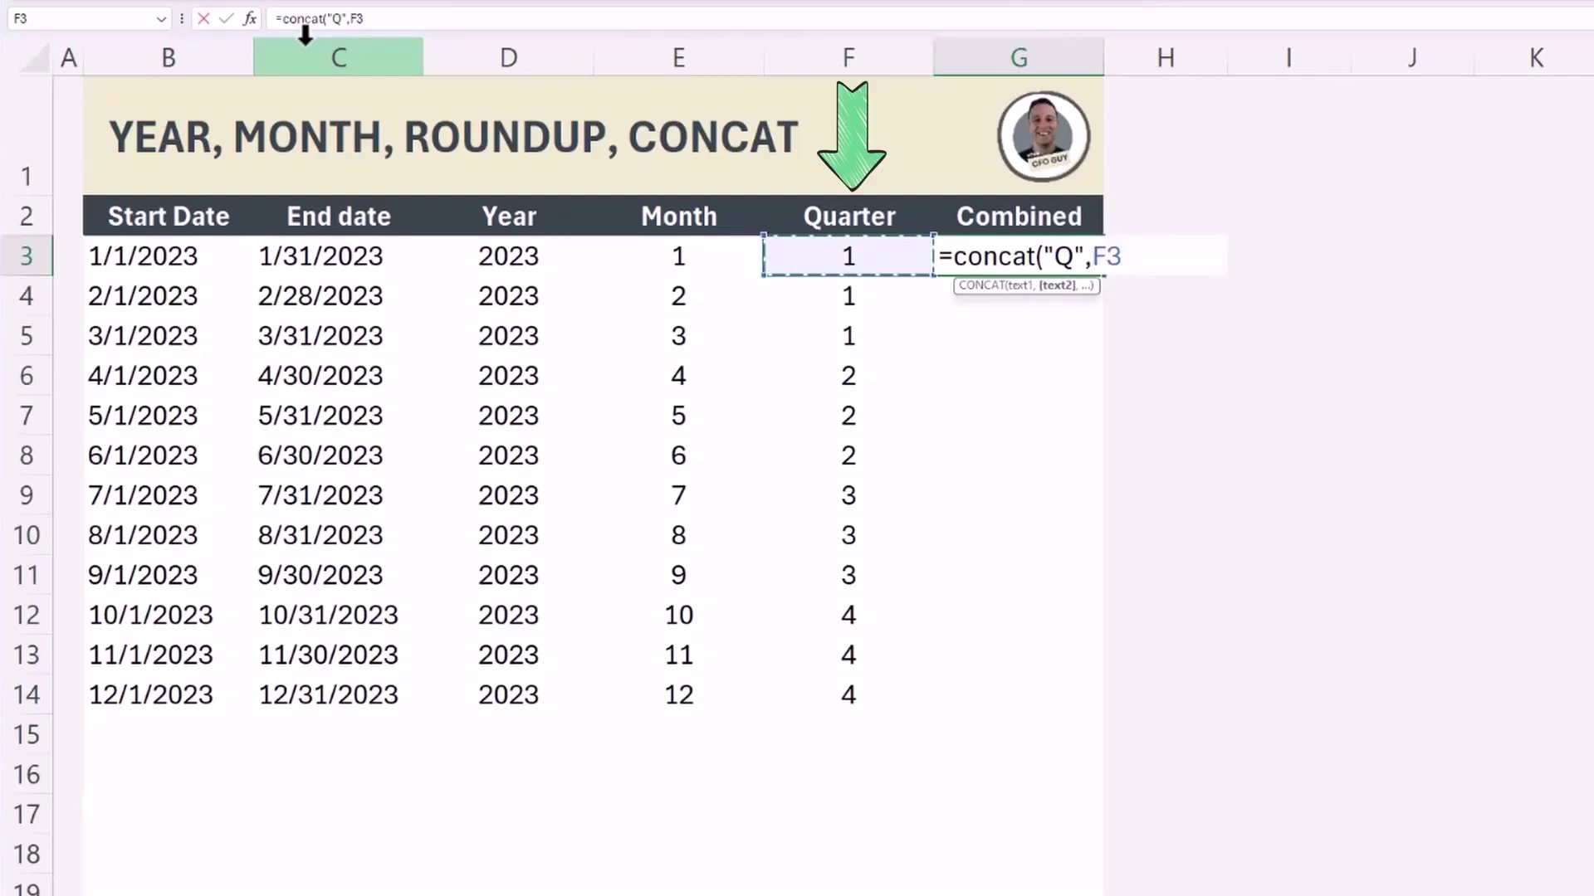
type(",\" \",")
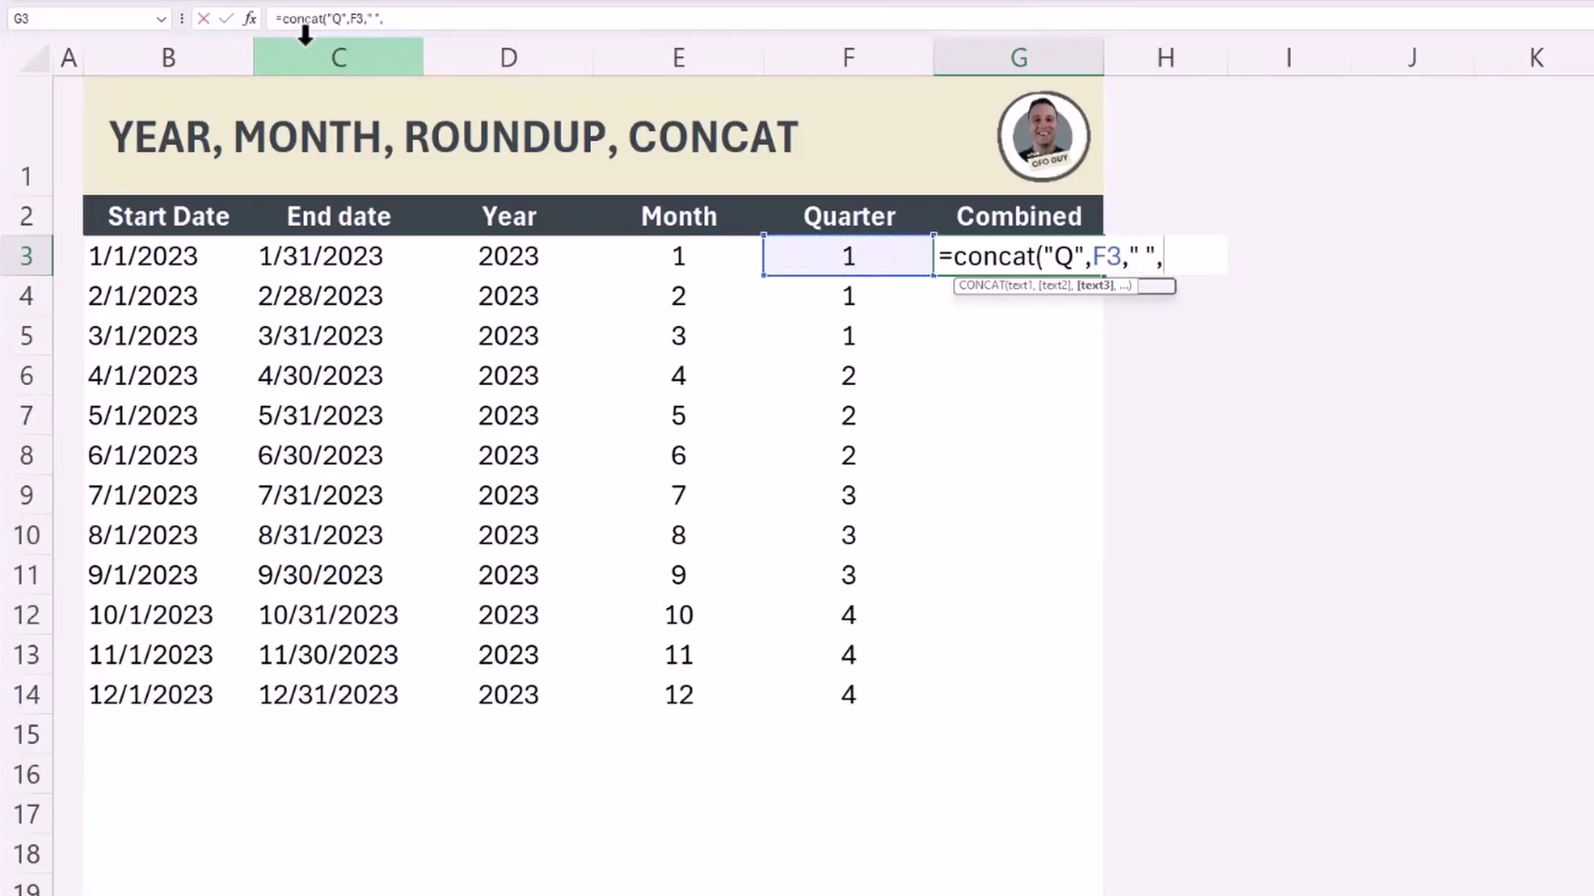
key("Left")
key("Left")
key("Left")
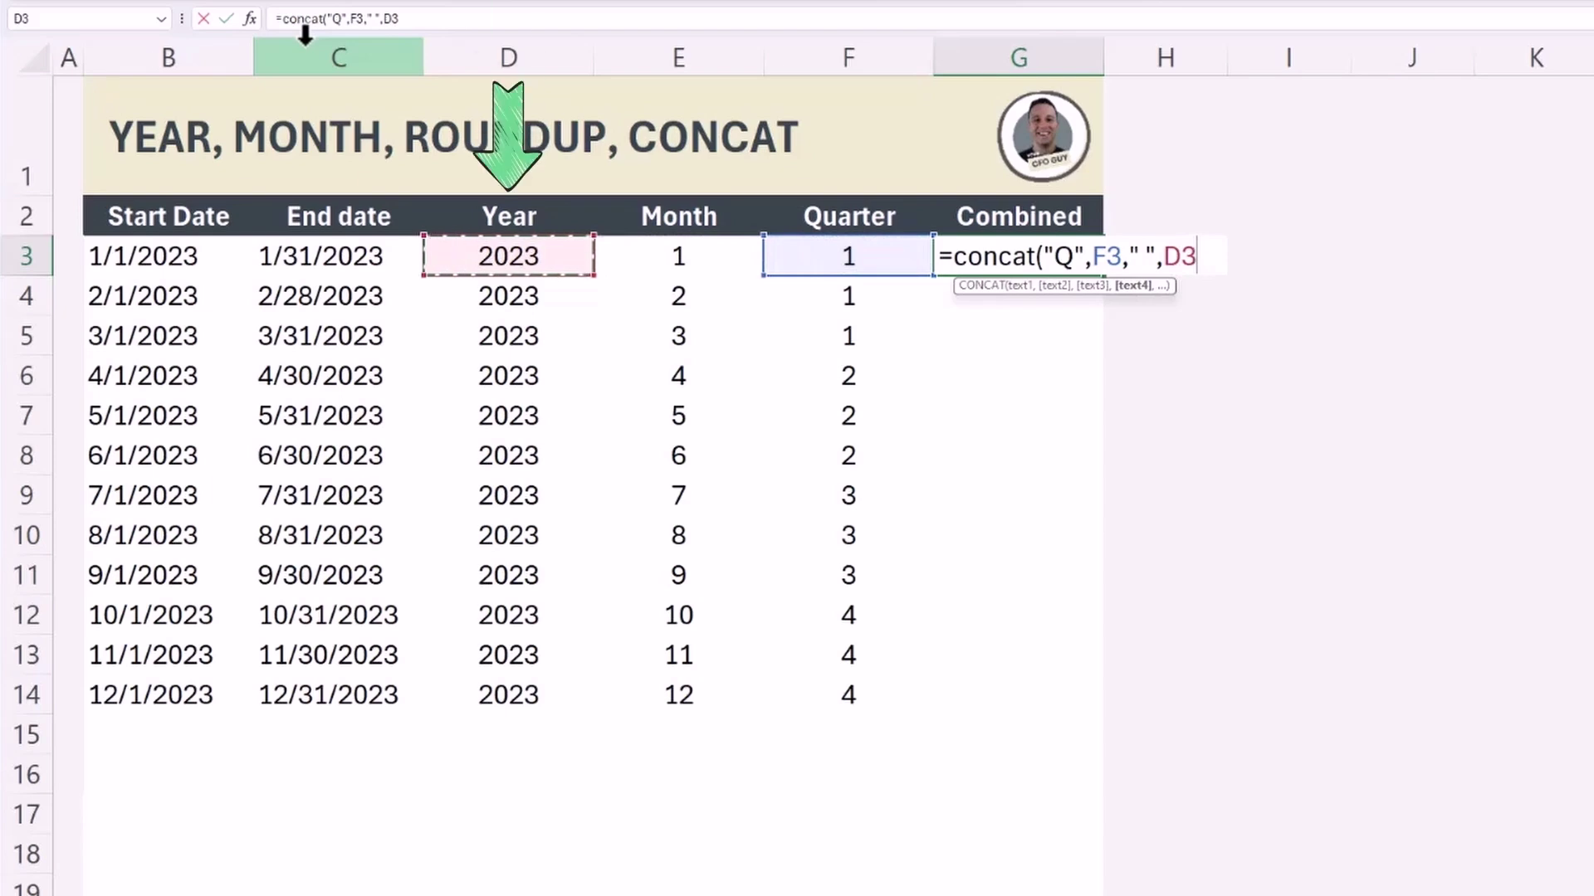
type(")")
key("Return")
Copy the CONCAT formula from G3 into G4:G14.
key("Up")
key("ctrl+c")
key("Down")
key("shift+Down")
key("shift+Down")
key("shift+Down")
key("shift+Down")
key("shift+Down")
key("shift+Down")
key("shift+Down")
key("shift+Down")
key("shift+Down")
key("shift+Down")
key("ctrl+v")
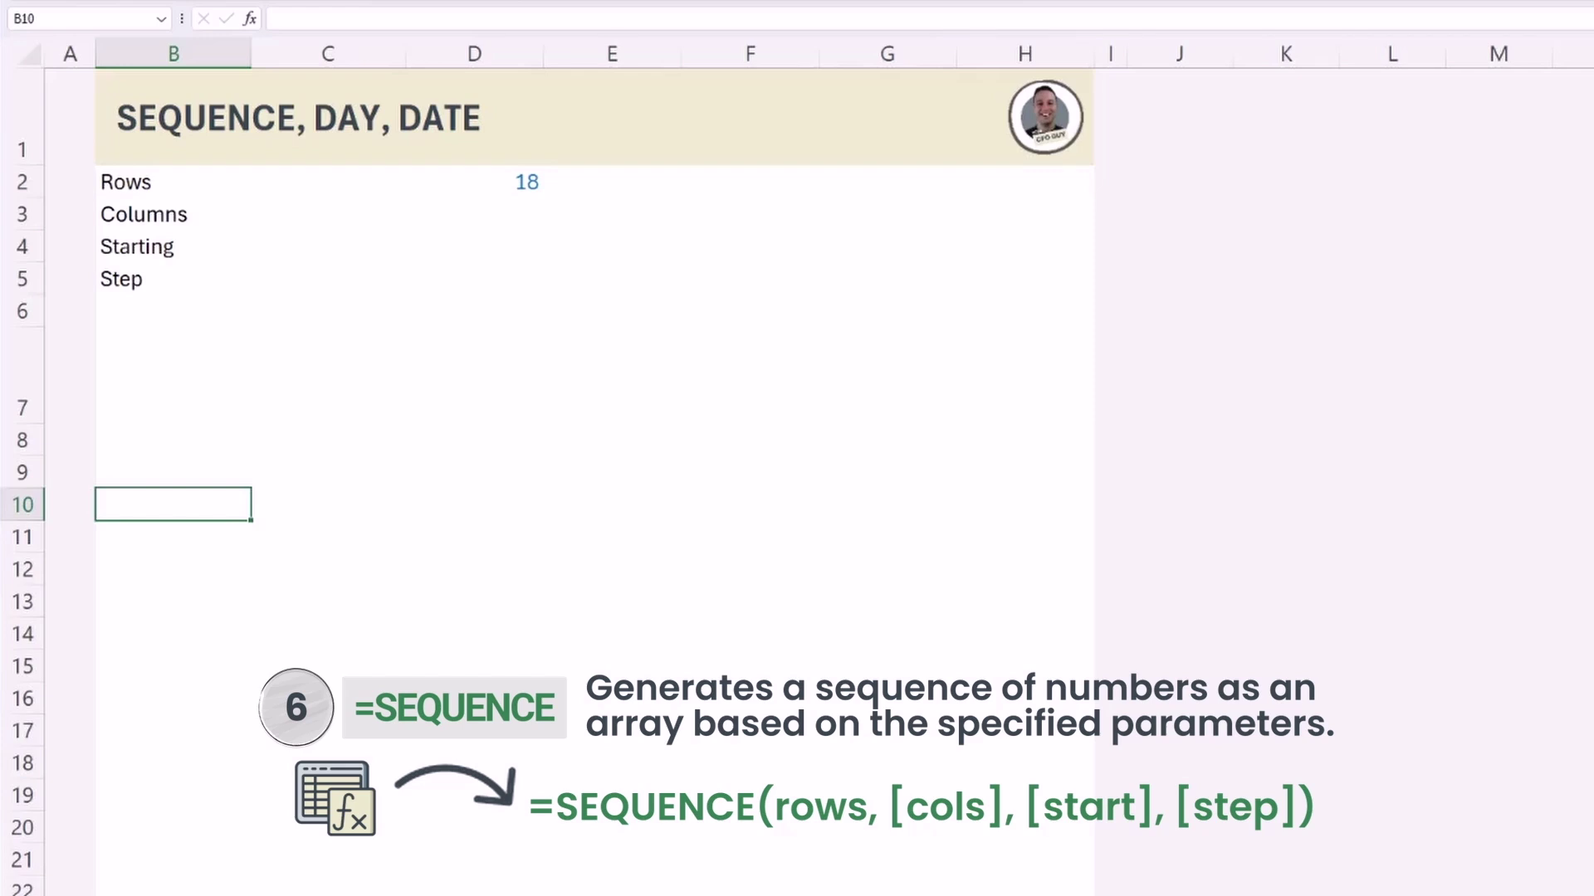
Enter =SEQUENCE(5) in B8 to generate a five-row list of numbers.
left_click(173, 440)
type("=sequence")
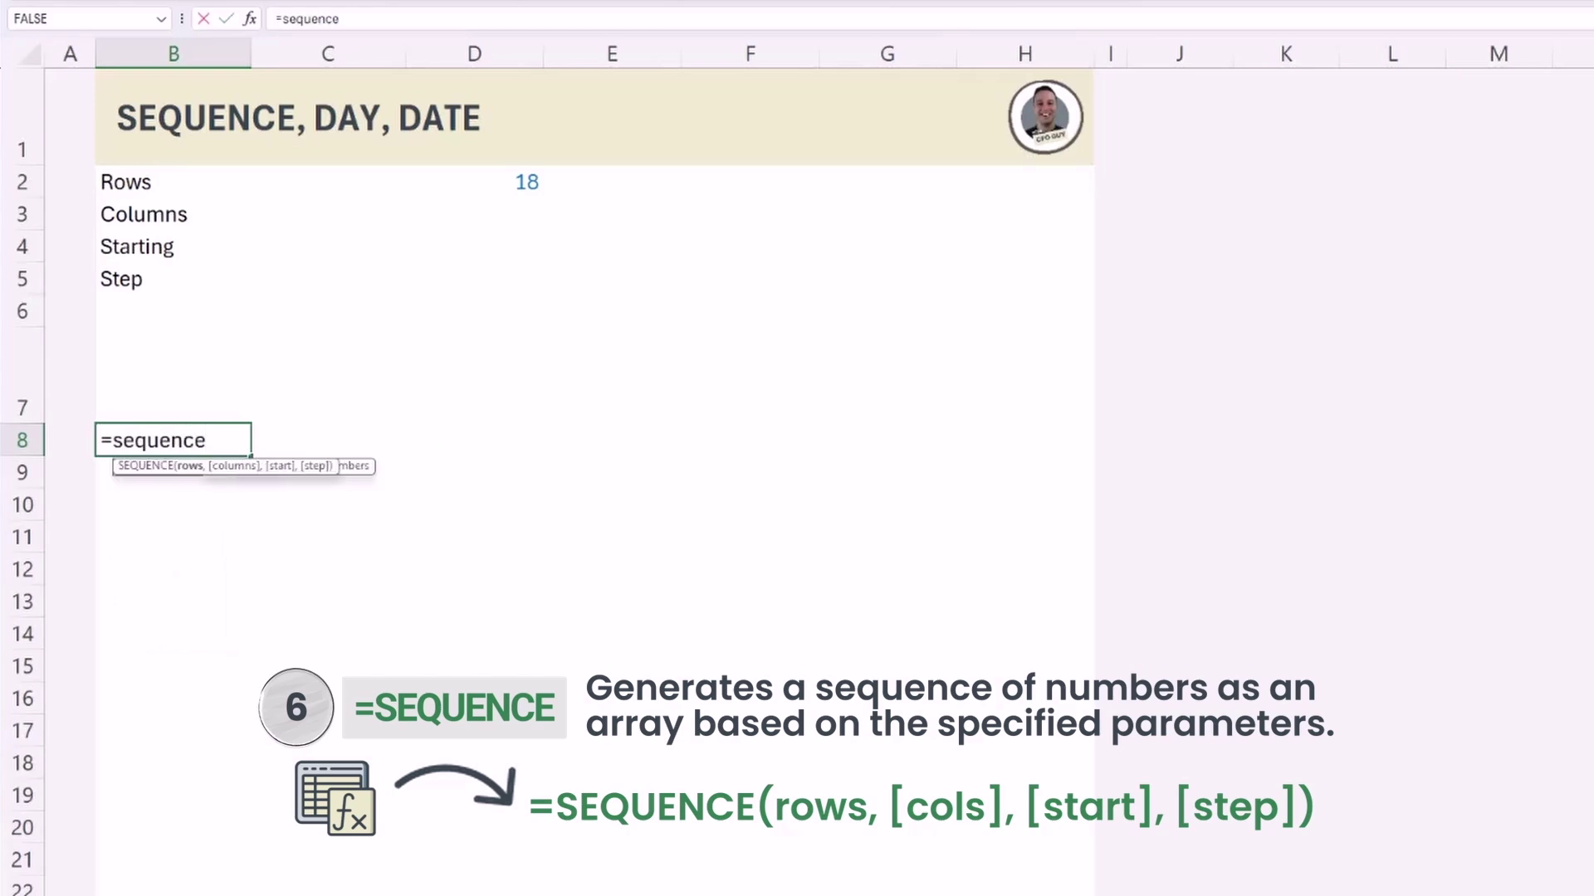
type("(5)")
key("Return")
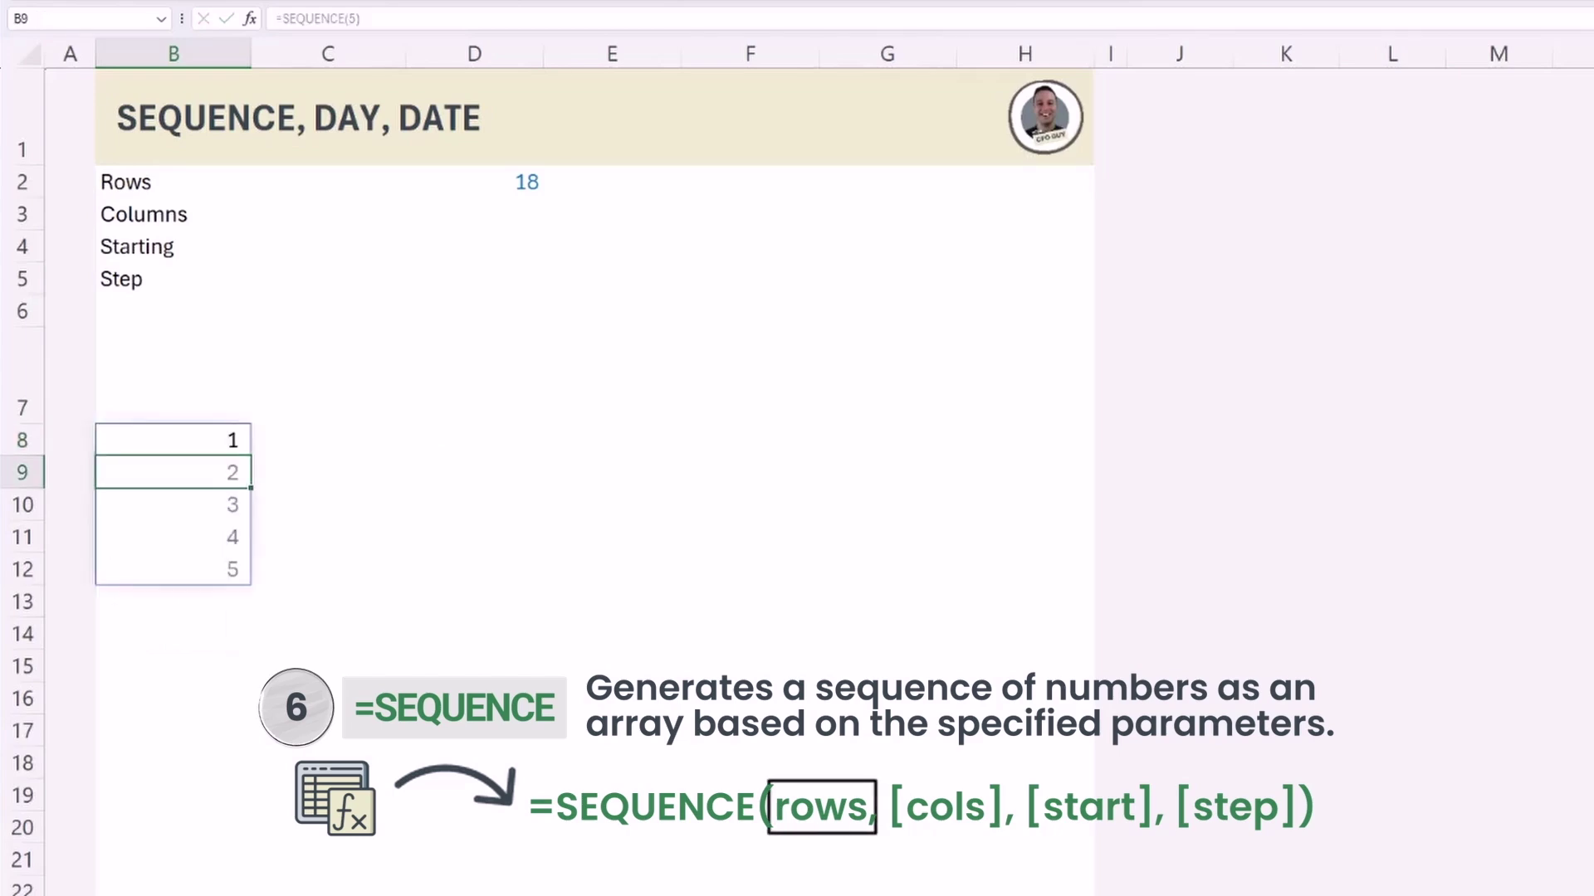
Examine the formula cell B8 and the spilled cells beneath it down to B12.
left_click(173, 440)
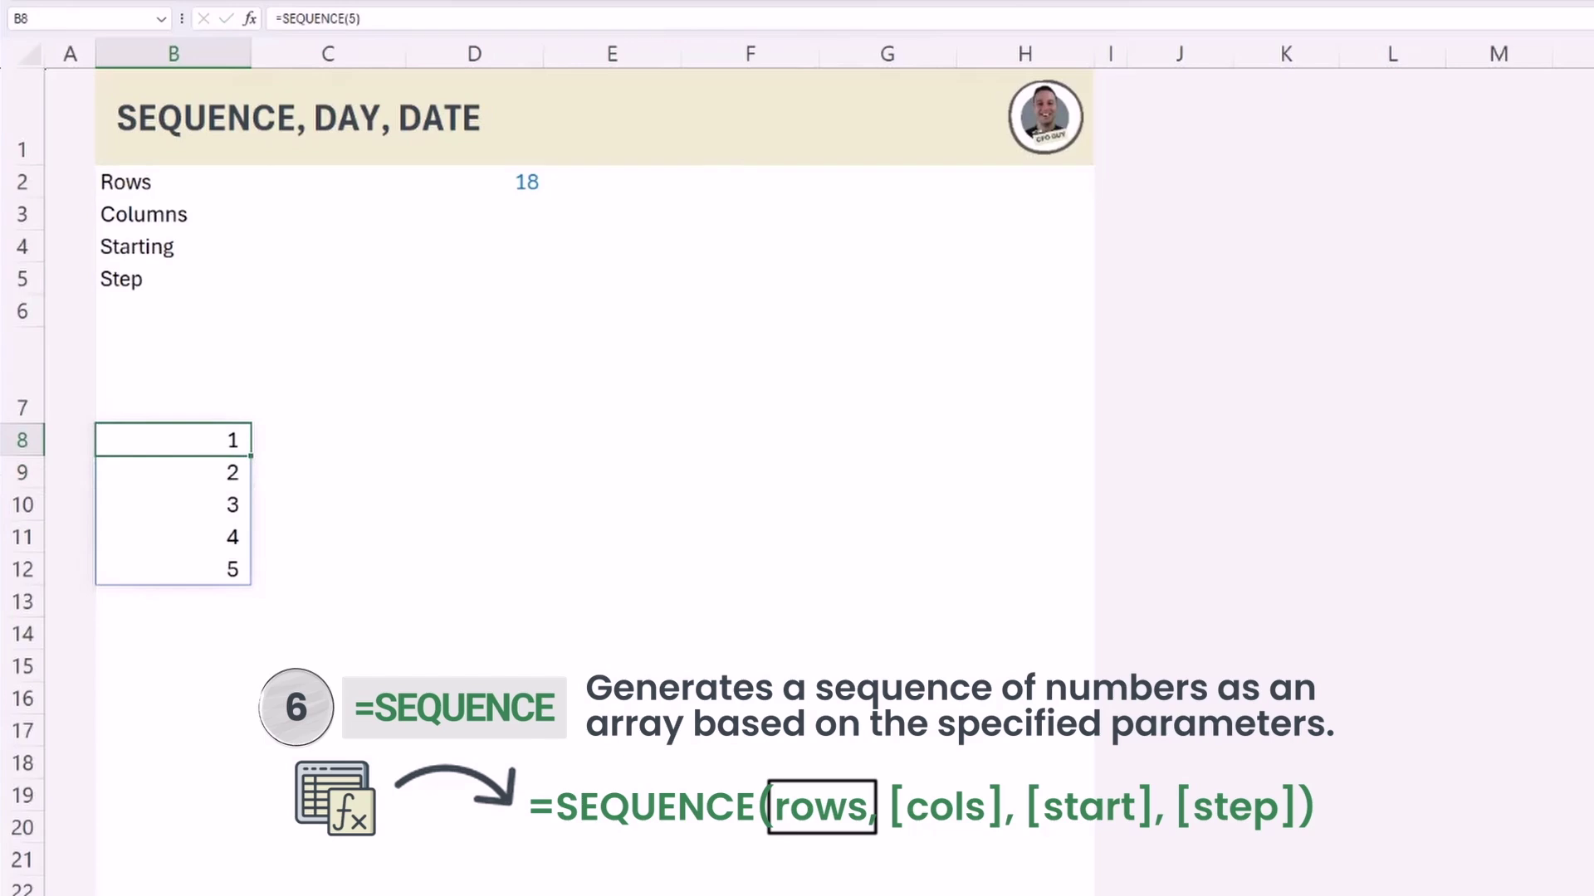
key("Down")
key("Down")
key("Down")
key("Down")
key("Up")
key("Up")
key("Up")
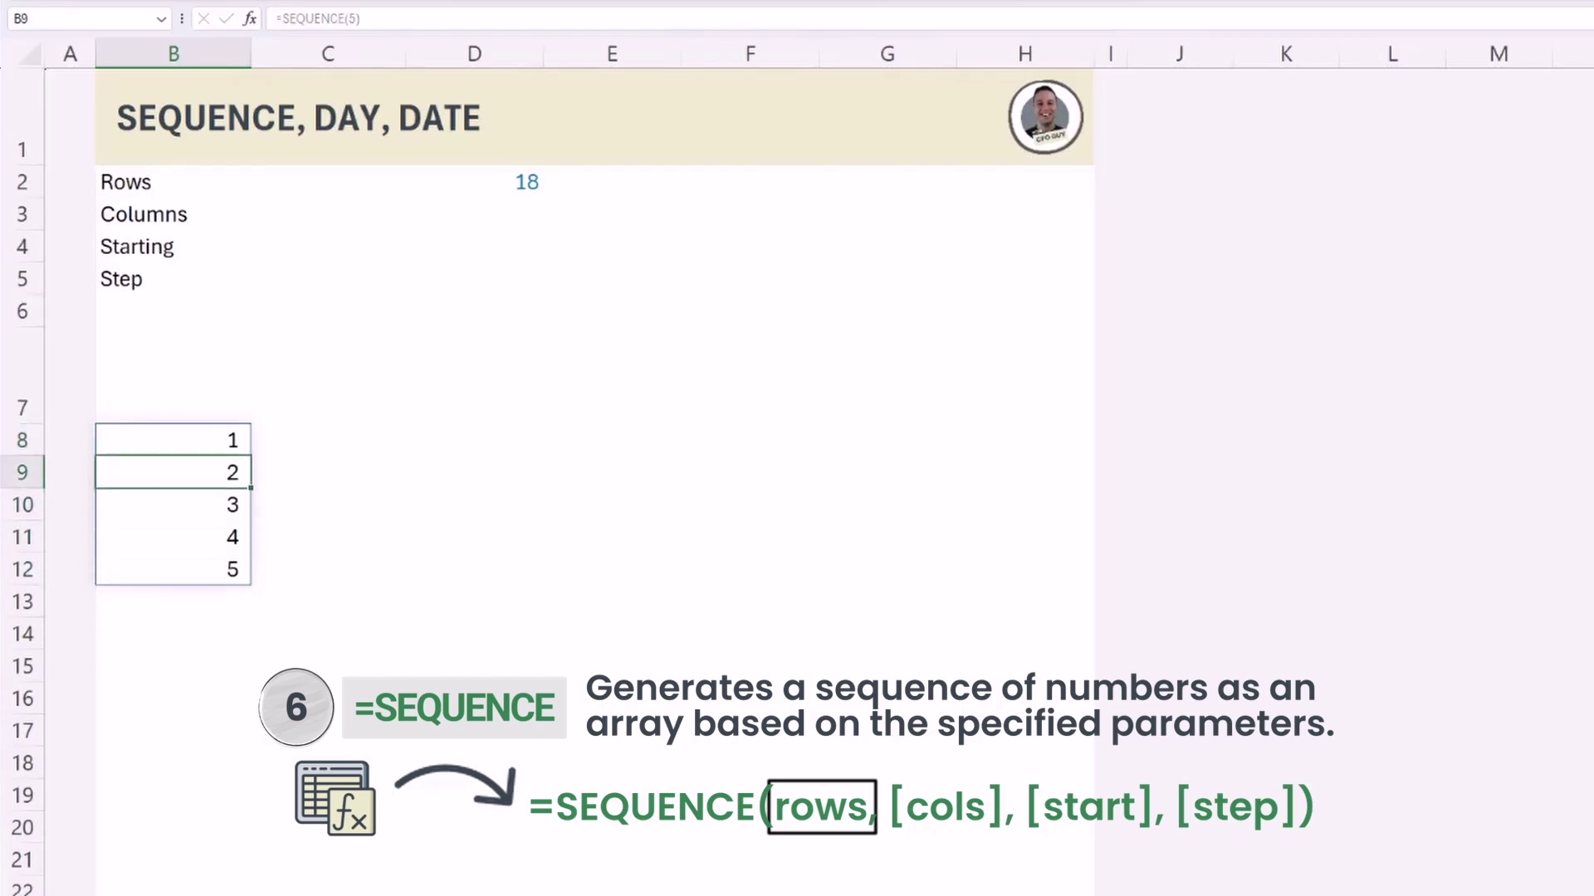
Replace the formula in B8 with =SEQUENCE(5,7) to generate five rows by seven columns.
left_click(172, 440)
type("=seuqn")
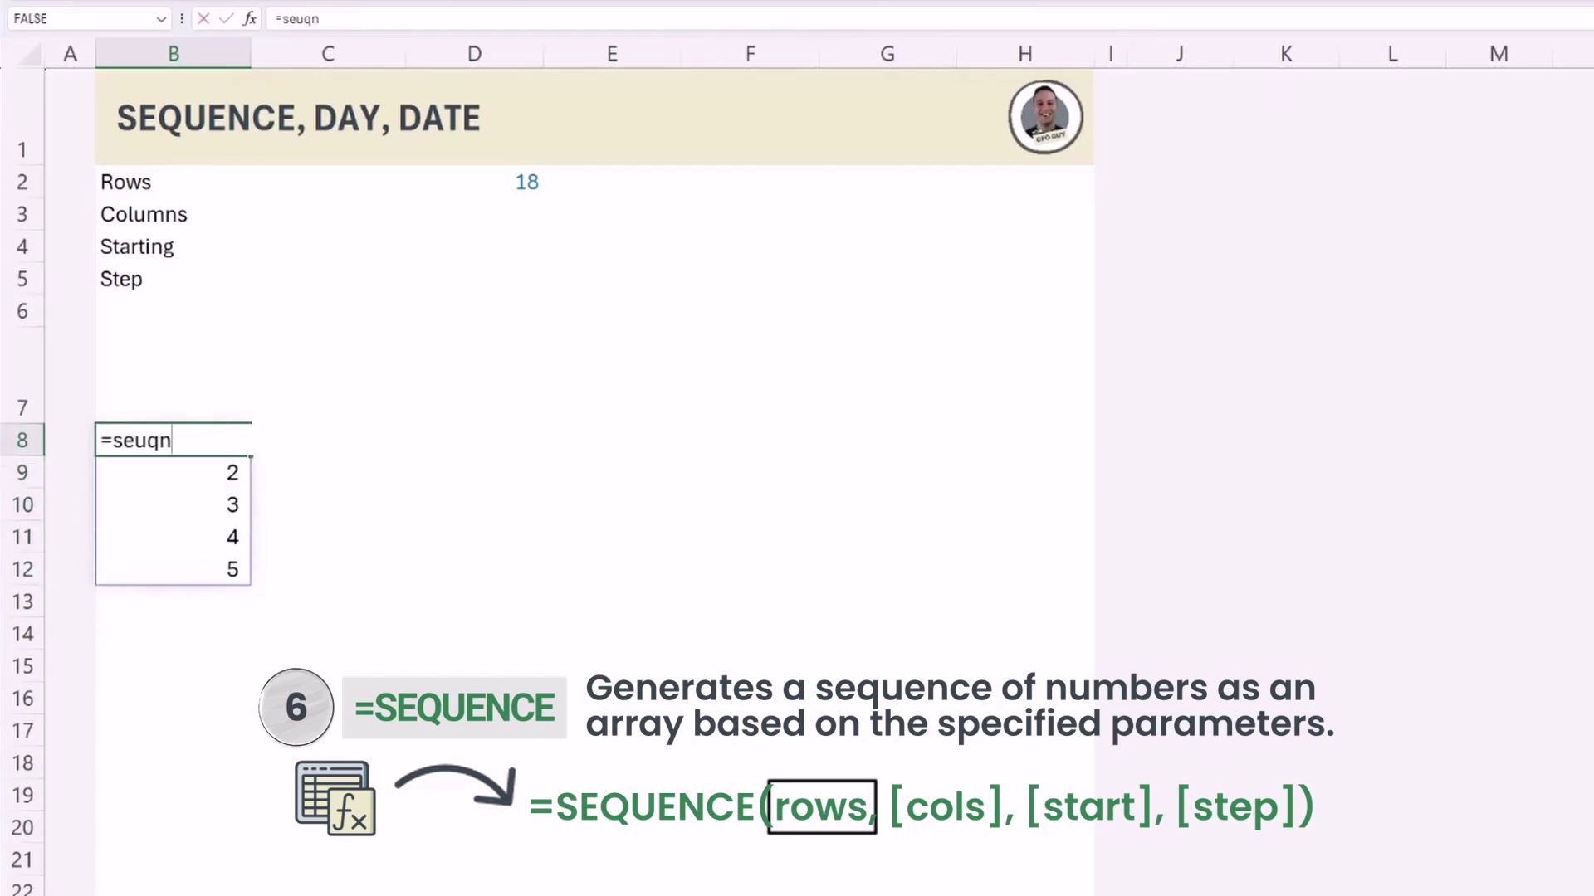
key("BackSpace")
key("BackSpace")
key("BackSpace")
type("quence(5,7")
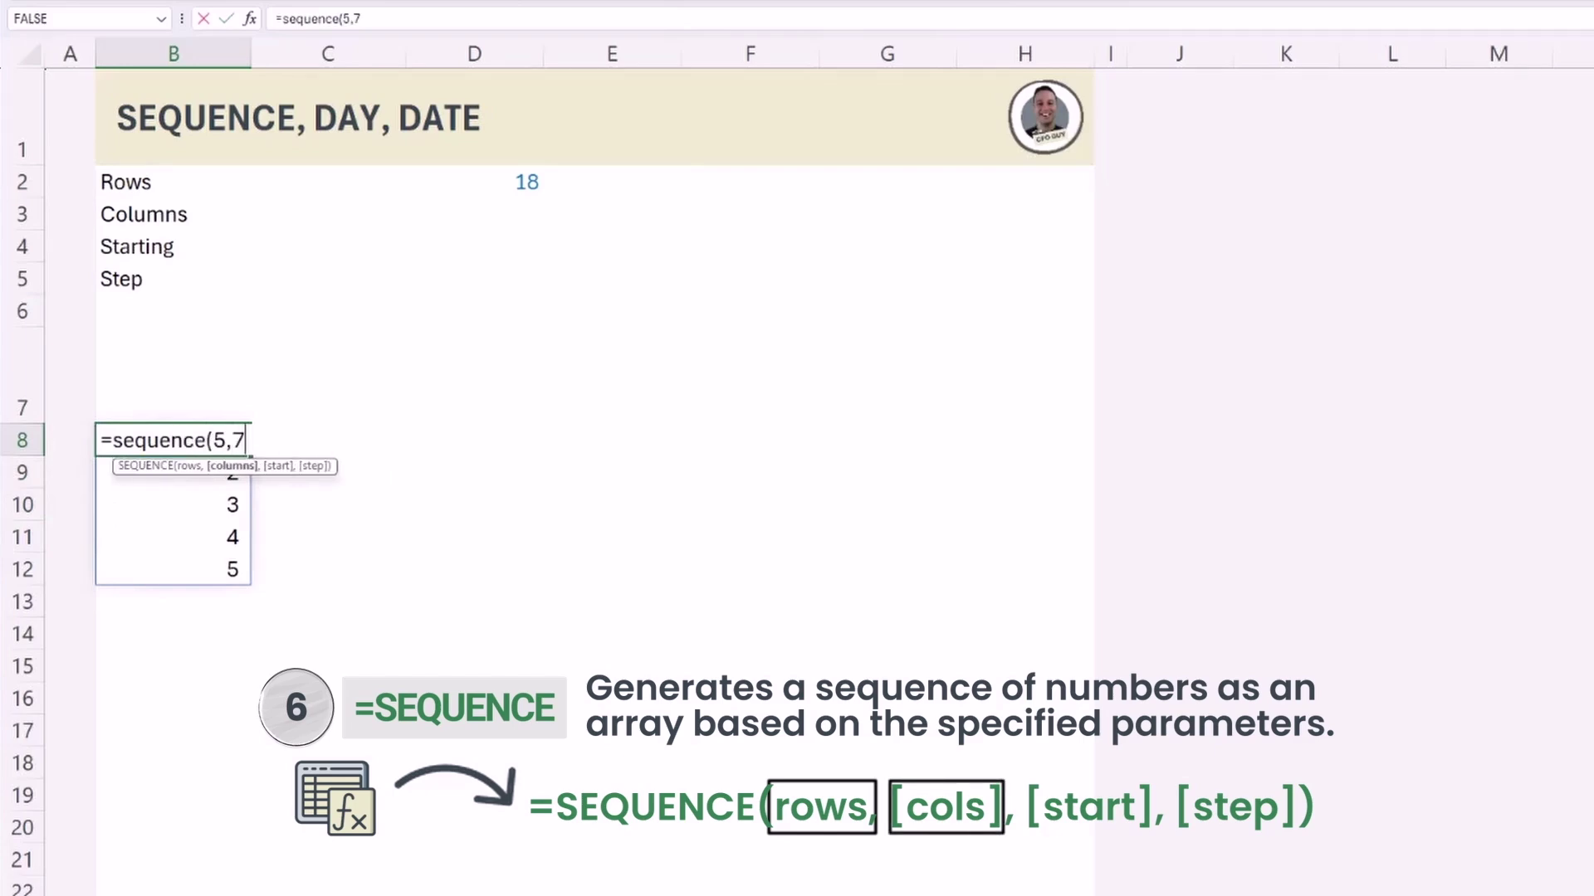
type(")")
key("Return")
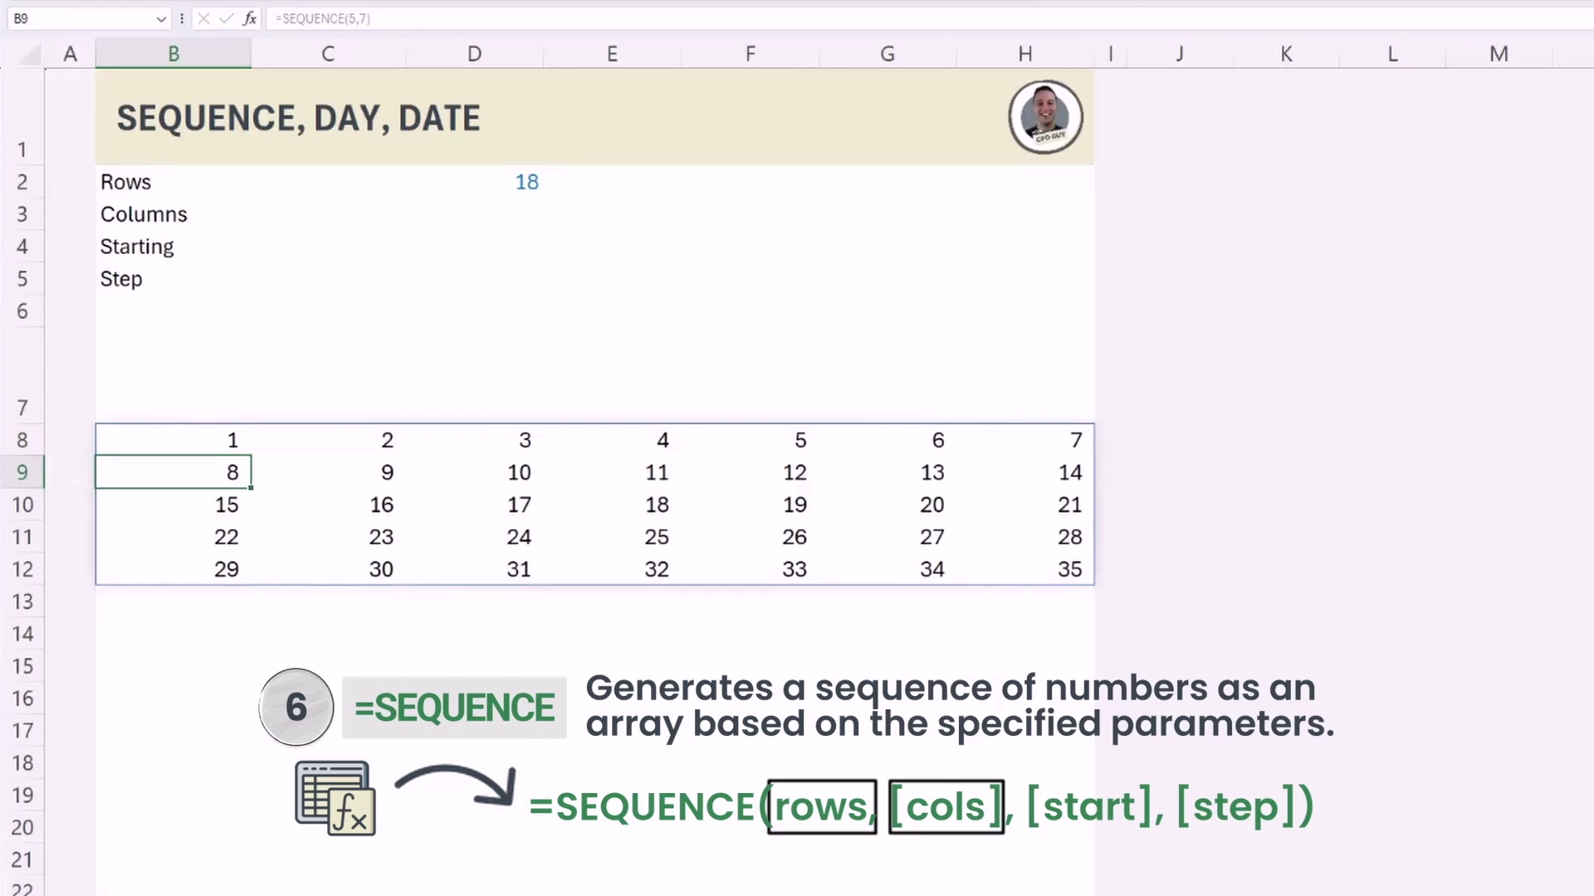
Compare the formula cell B8 with neighbouring spilled cells B9, B10 and C9.
left_click(173, 440)
left_click(173, 473)
left_click(328, 472)
left_click(174, 440)
left_click(173, 505)
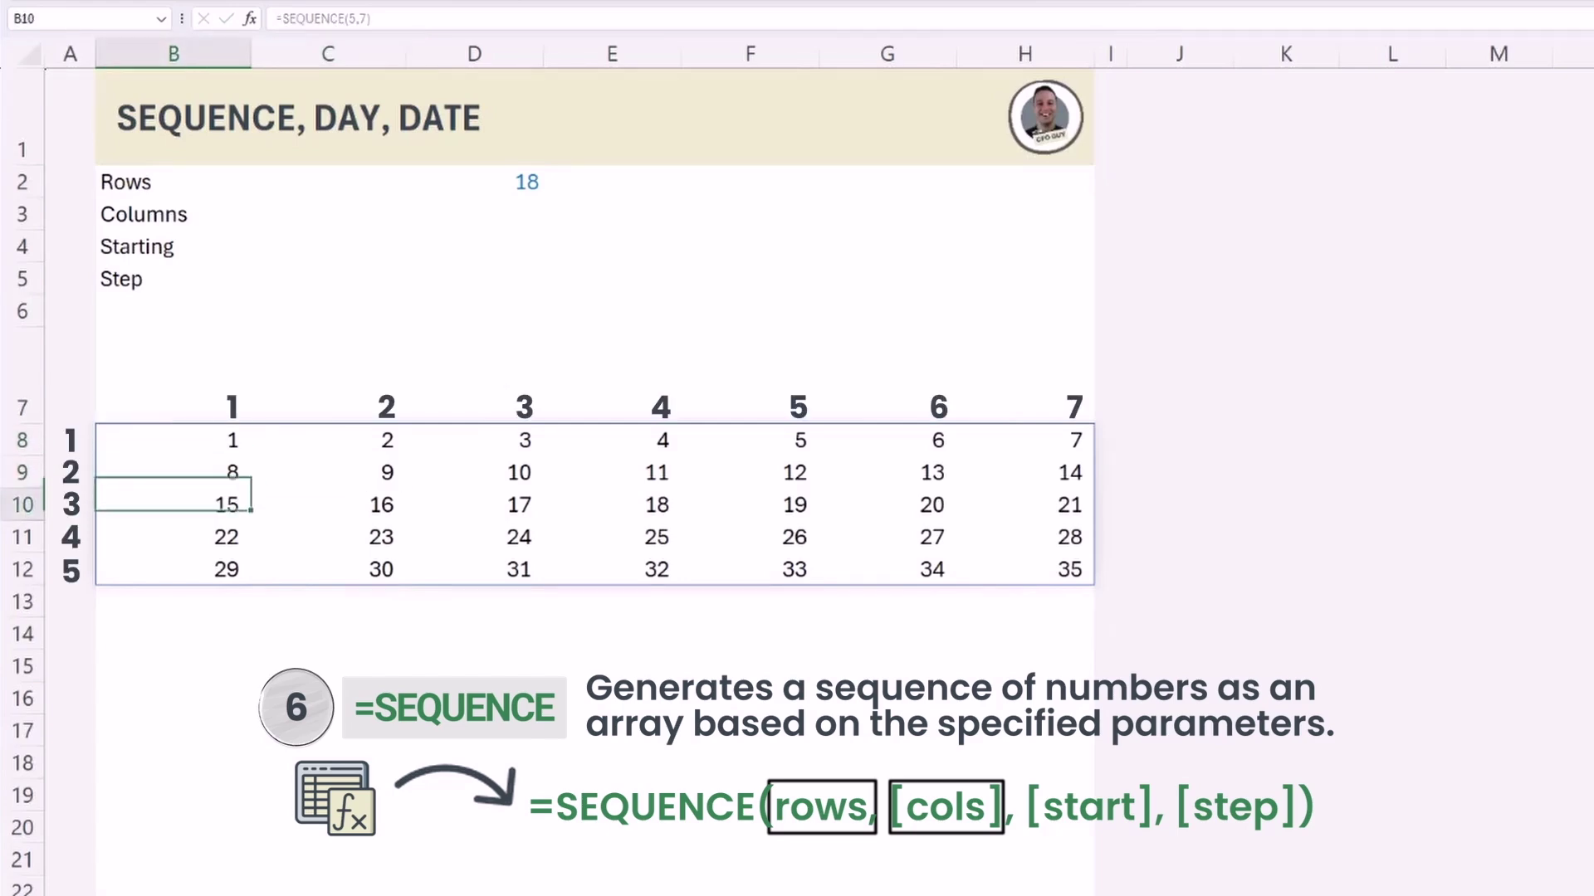
left_click(174, 472)
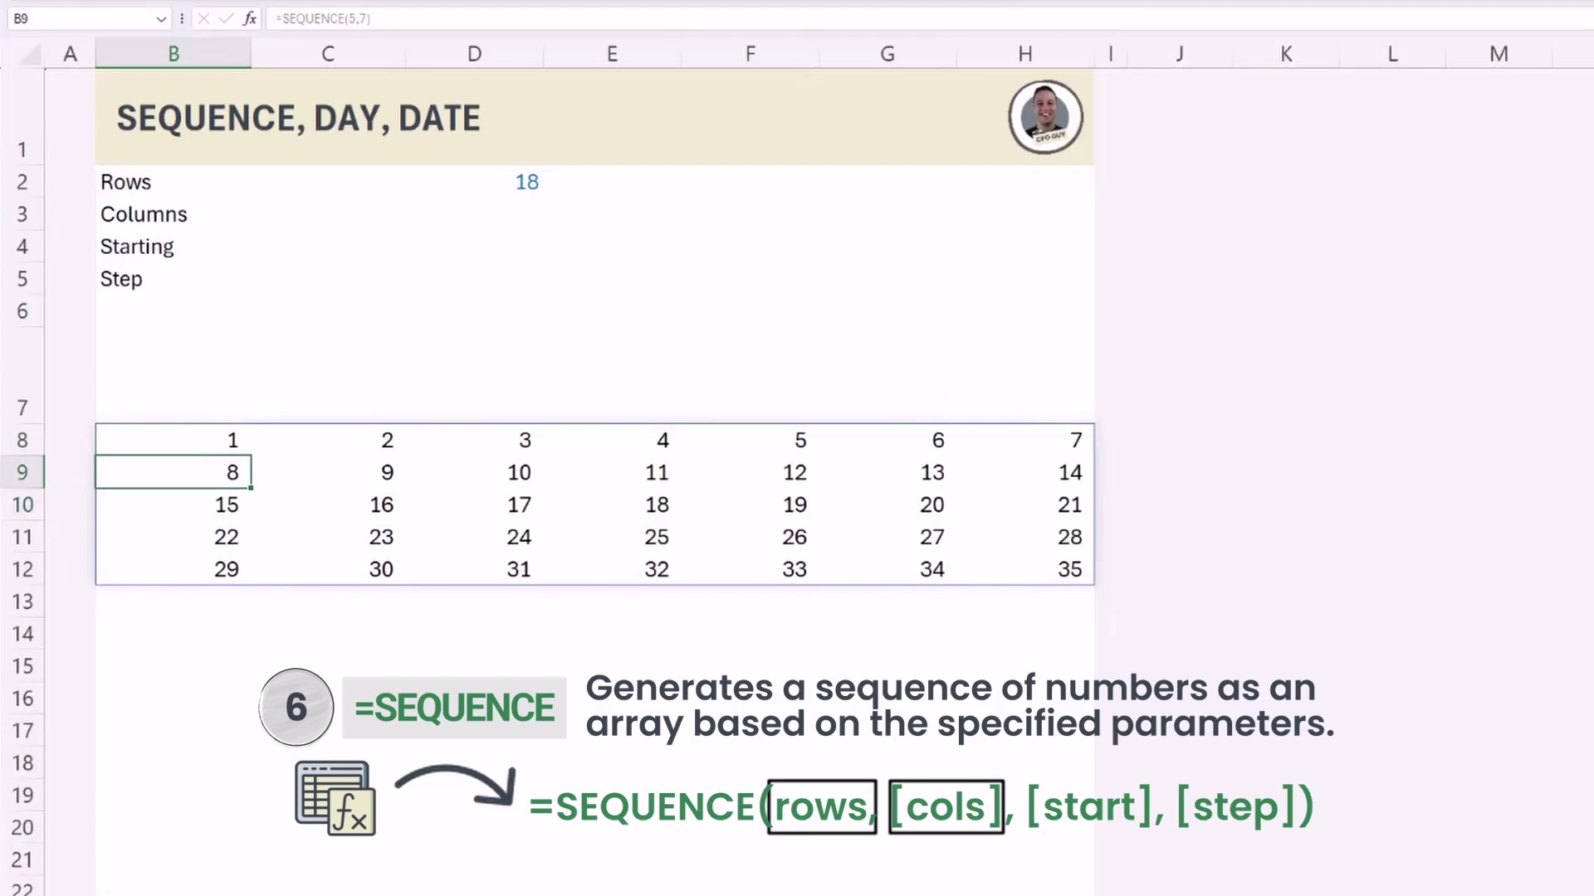
left_click(174, 439)
Enter SUNDAY in B7 and fill the weekday headings across to SATURDAY in H7.
left_click(173, 375)
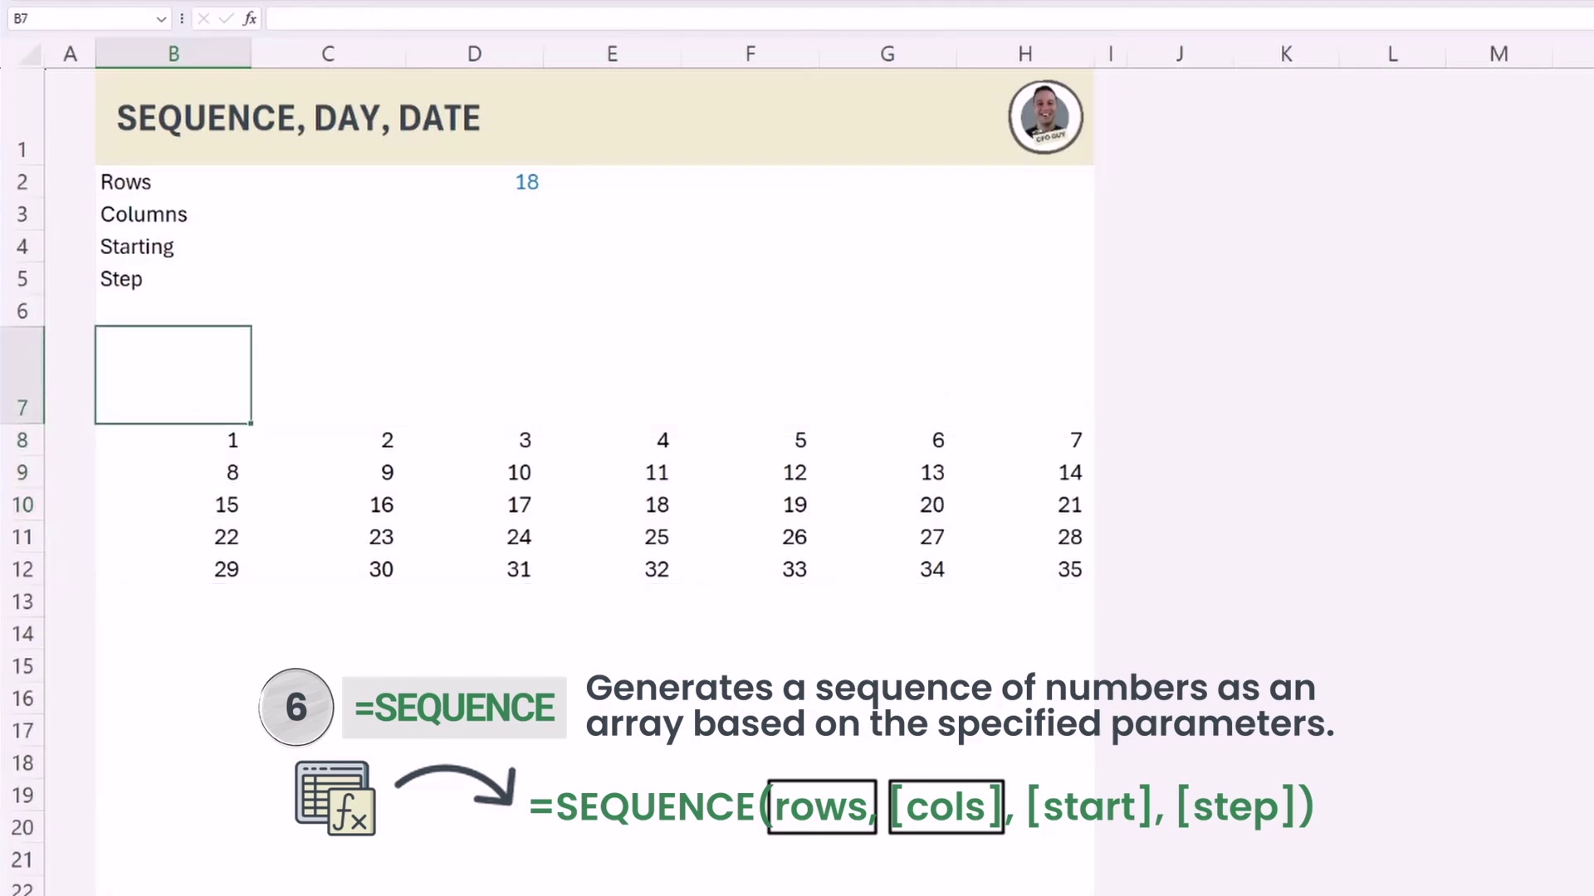
type("SUNDAY")
key("ctrl+Return")
left_click_drag(251, 423, 1079, 440)
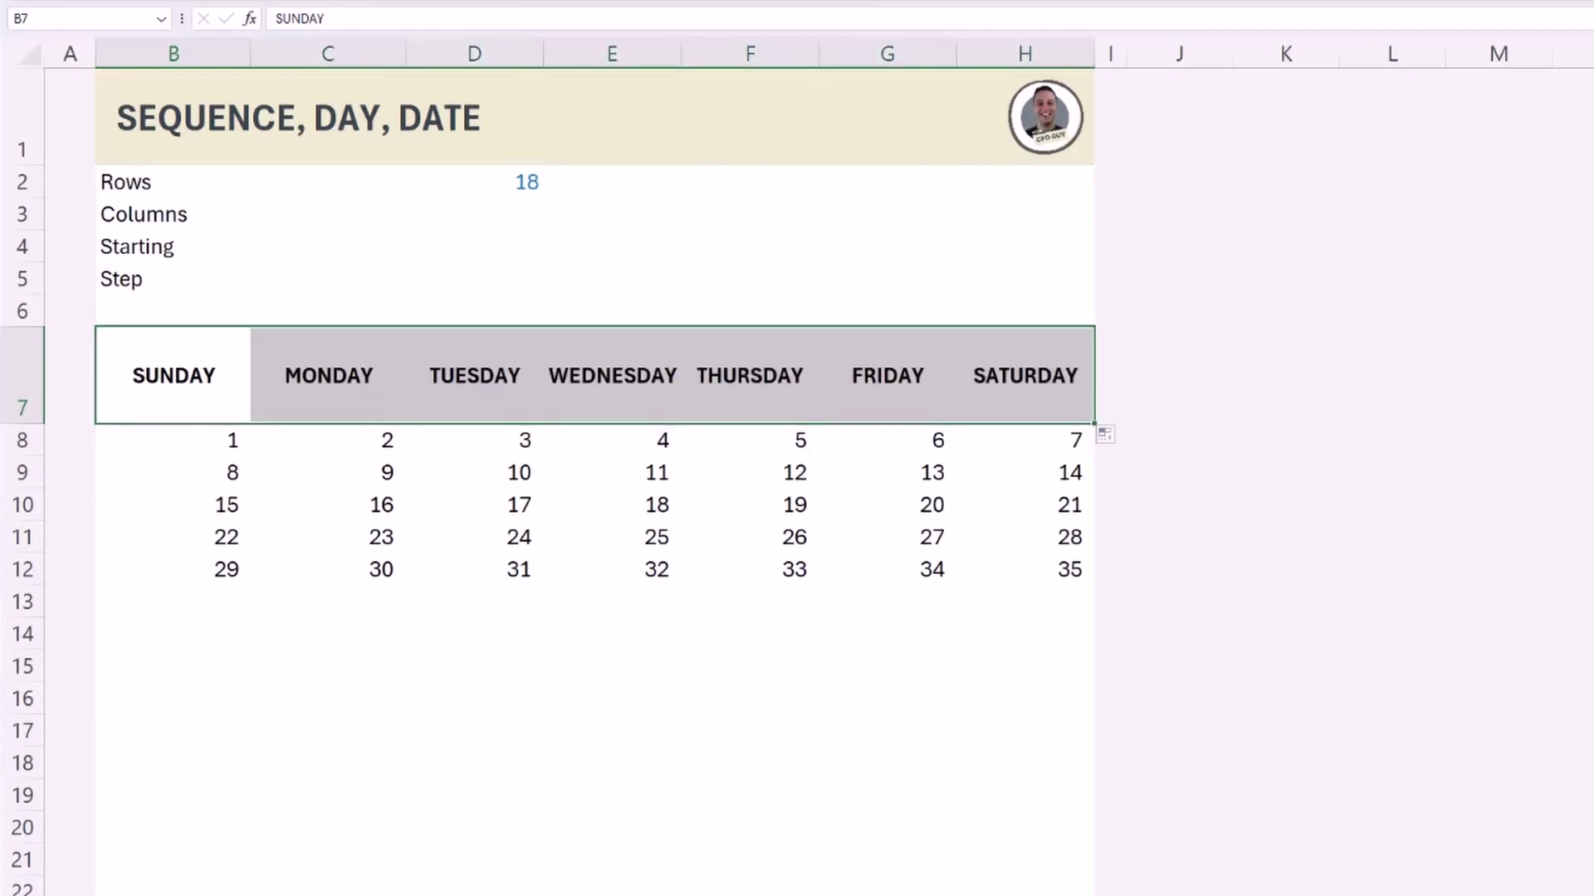
Set the Rows value in D2 to 5 and the Columns value in D3 to 7.
left_click(474, 182)
key("BackSpace")
key("BackSpace")
type("5")
key("Return")
type("7")
key("Return")
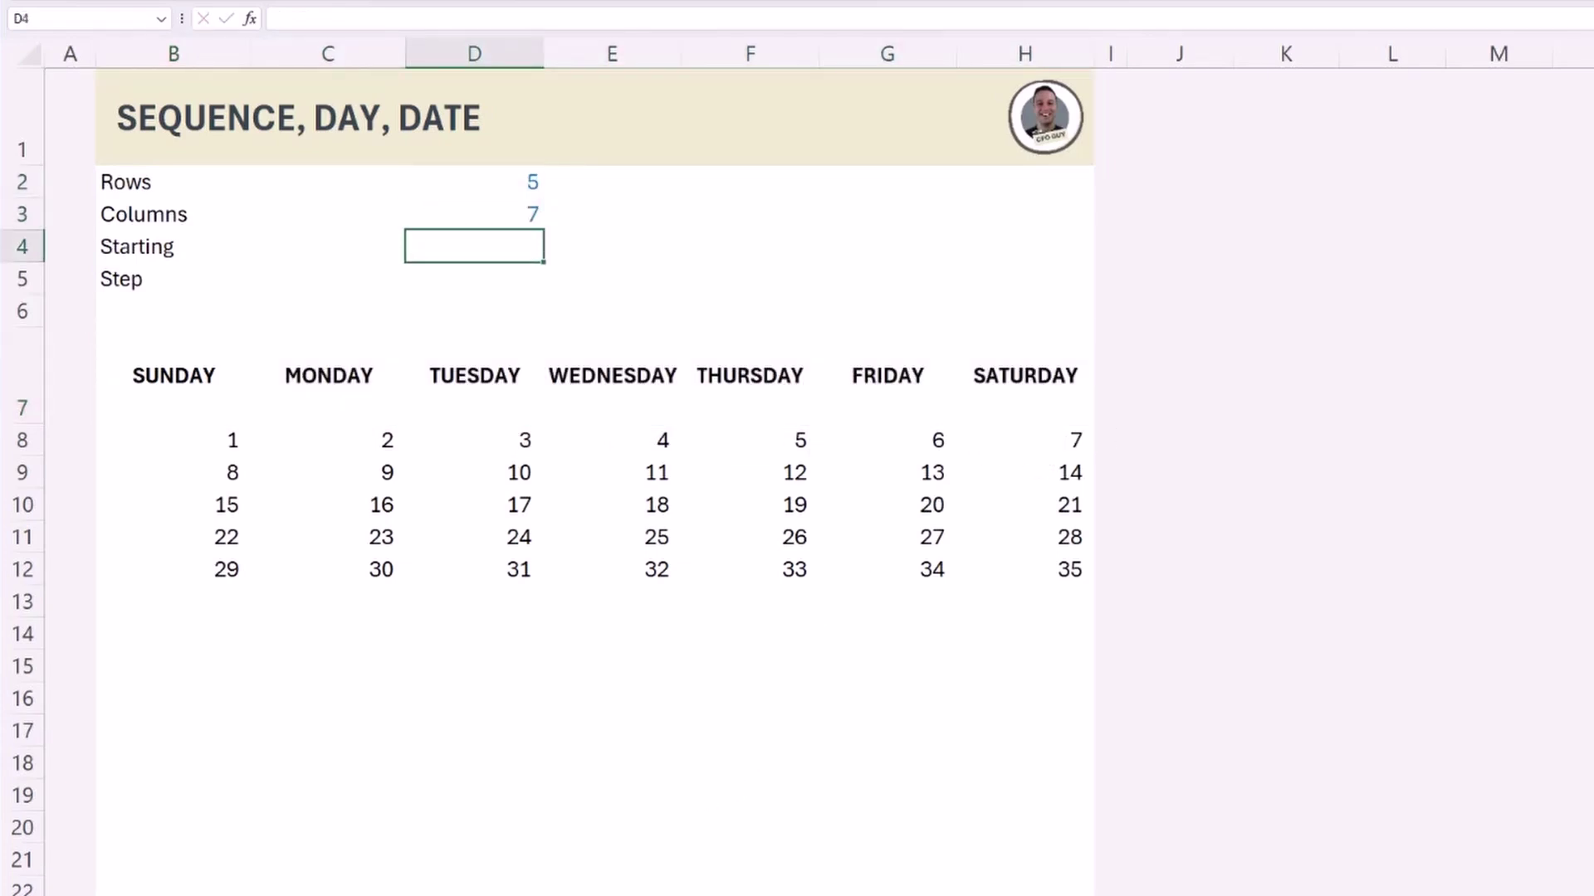
Replace the fixed arguments in B8 with absolute references to Rows and Columns, giving =SEQUENCE($D$2,$D$3).
left_click(216, 437)
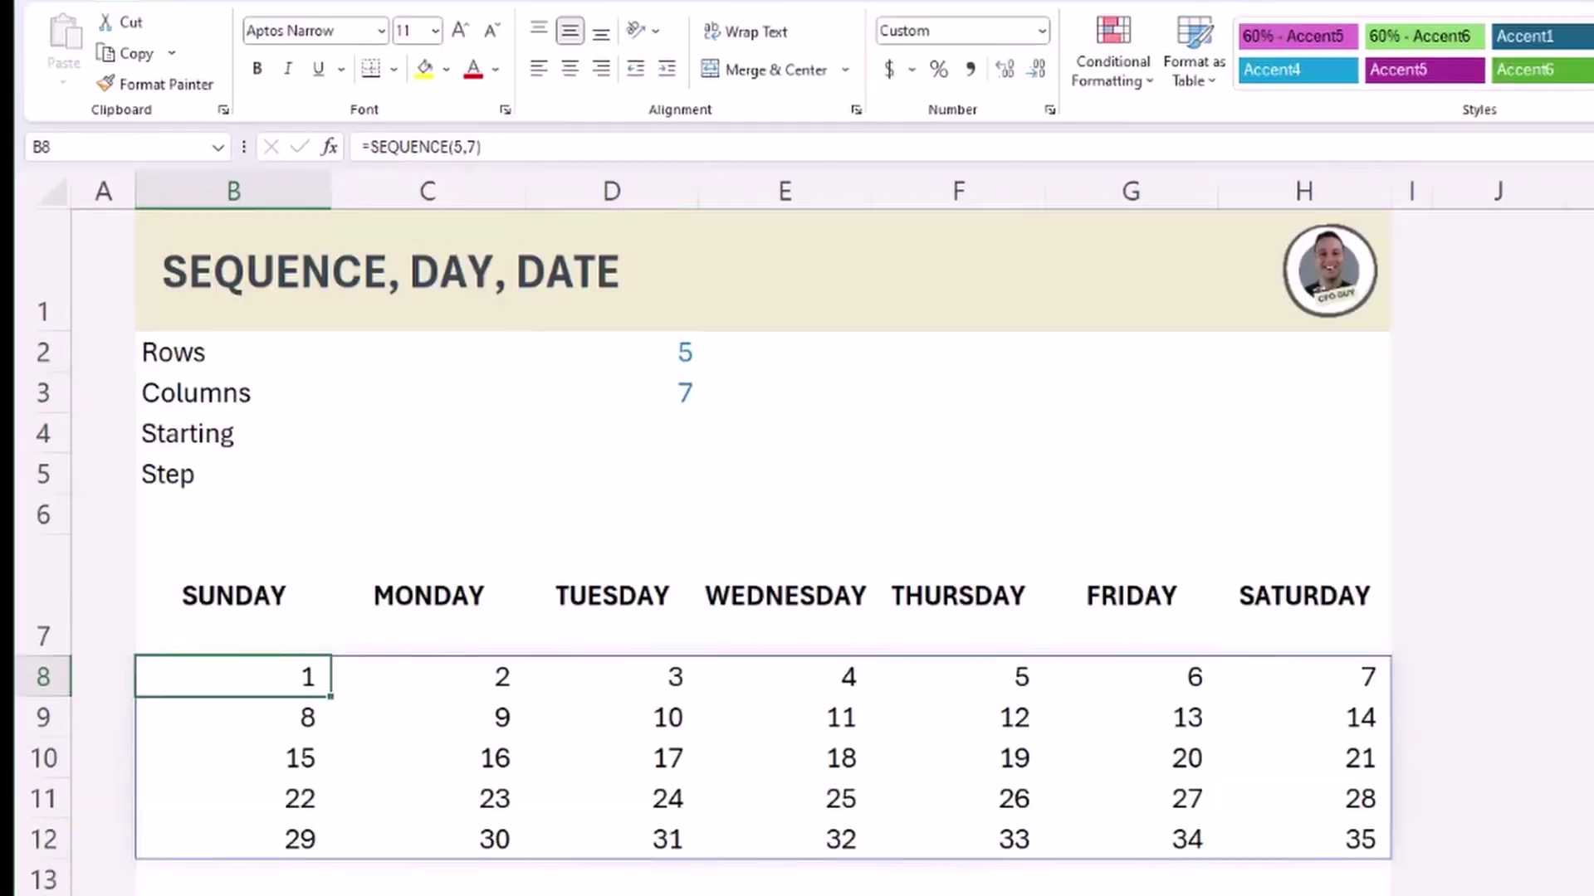
left_click_drag(365, 18, 345, 18)
key("BackSpace")
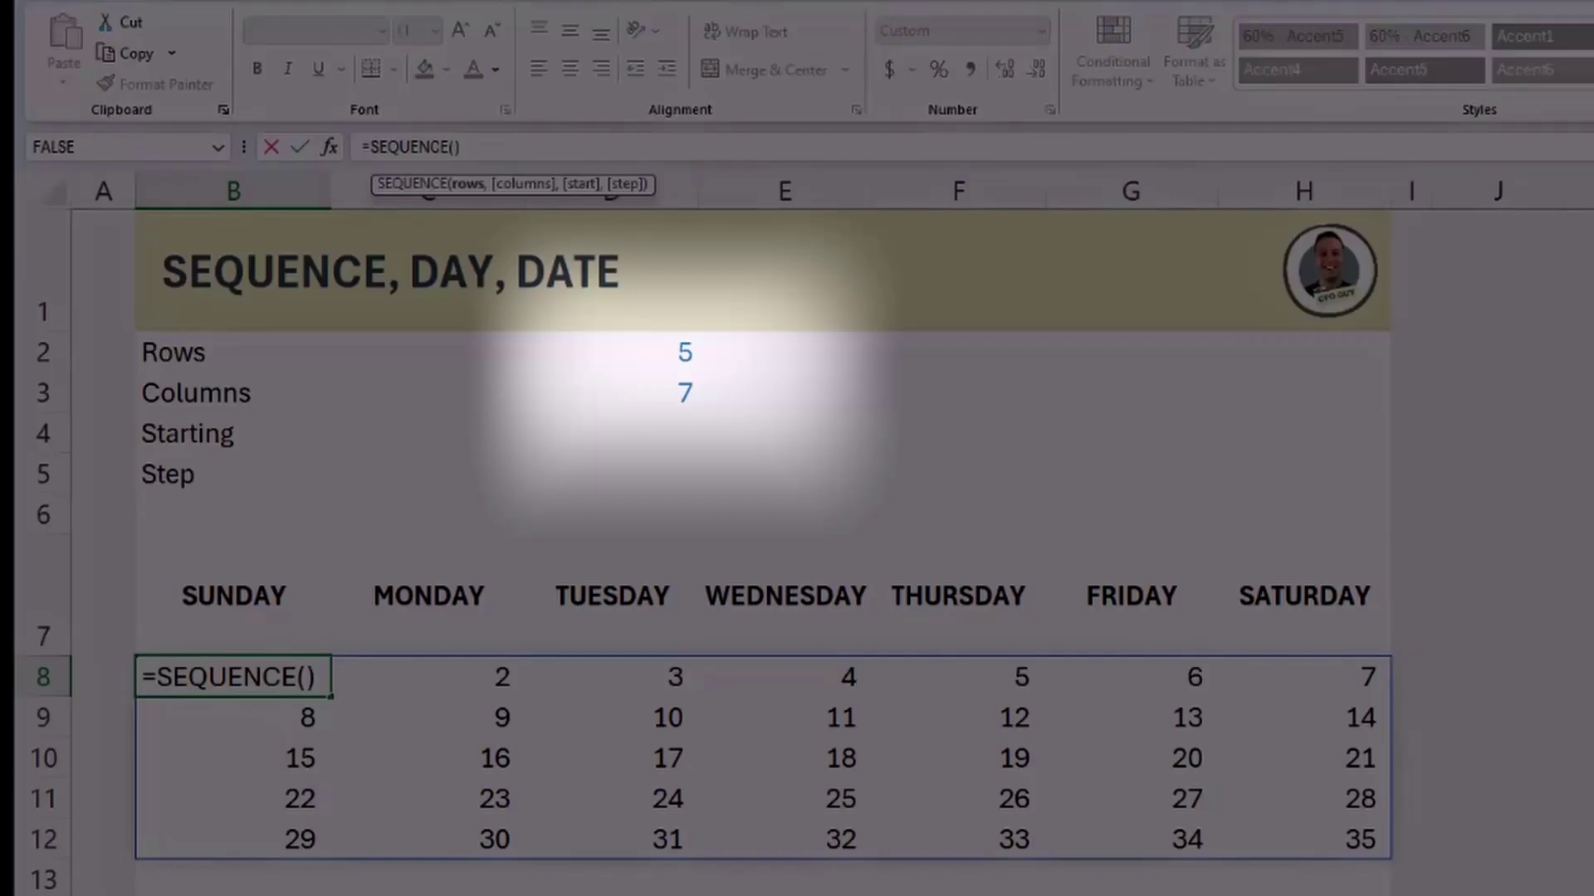
type("$D$2,")
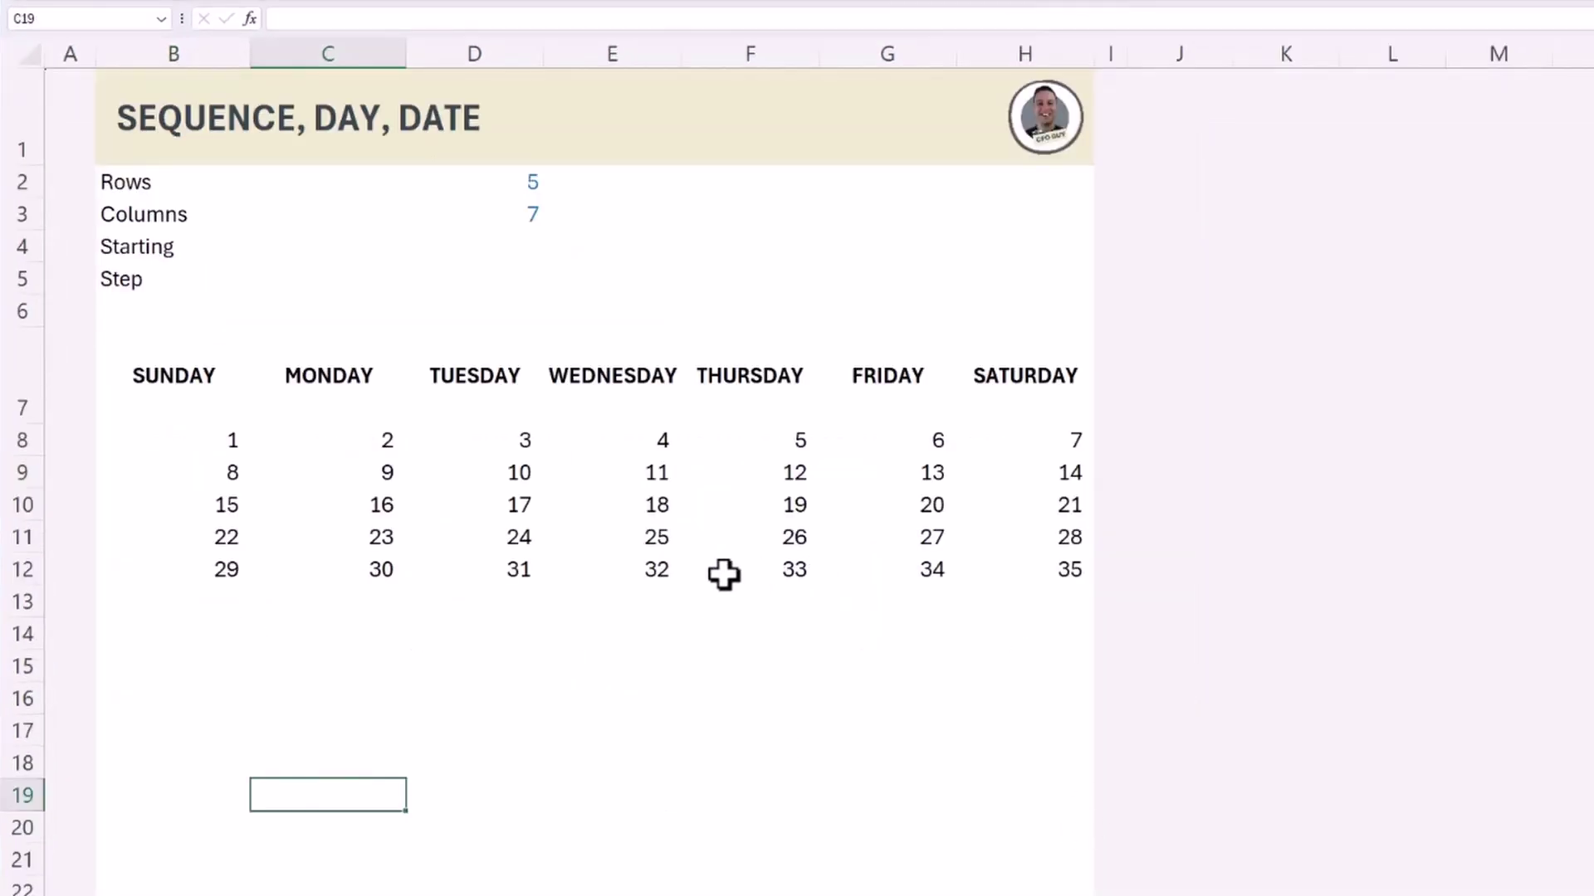
Highlight E12:H12 to review the numbers in the last row that go past 31.
left_click(852, 846)
left_click_drag(664, 575, 881, 564)
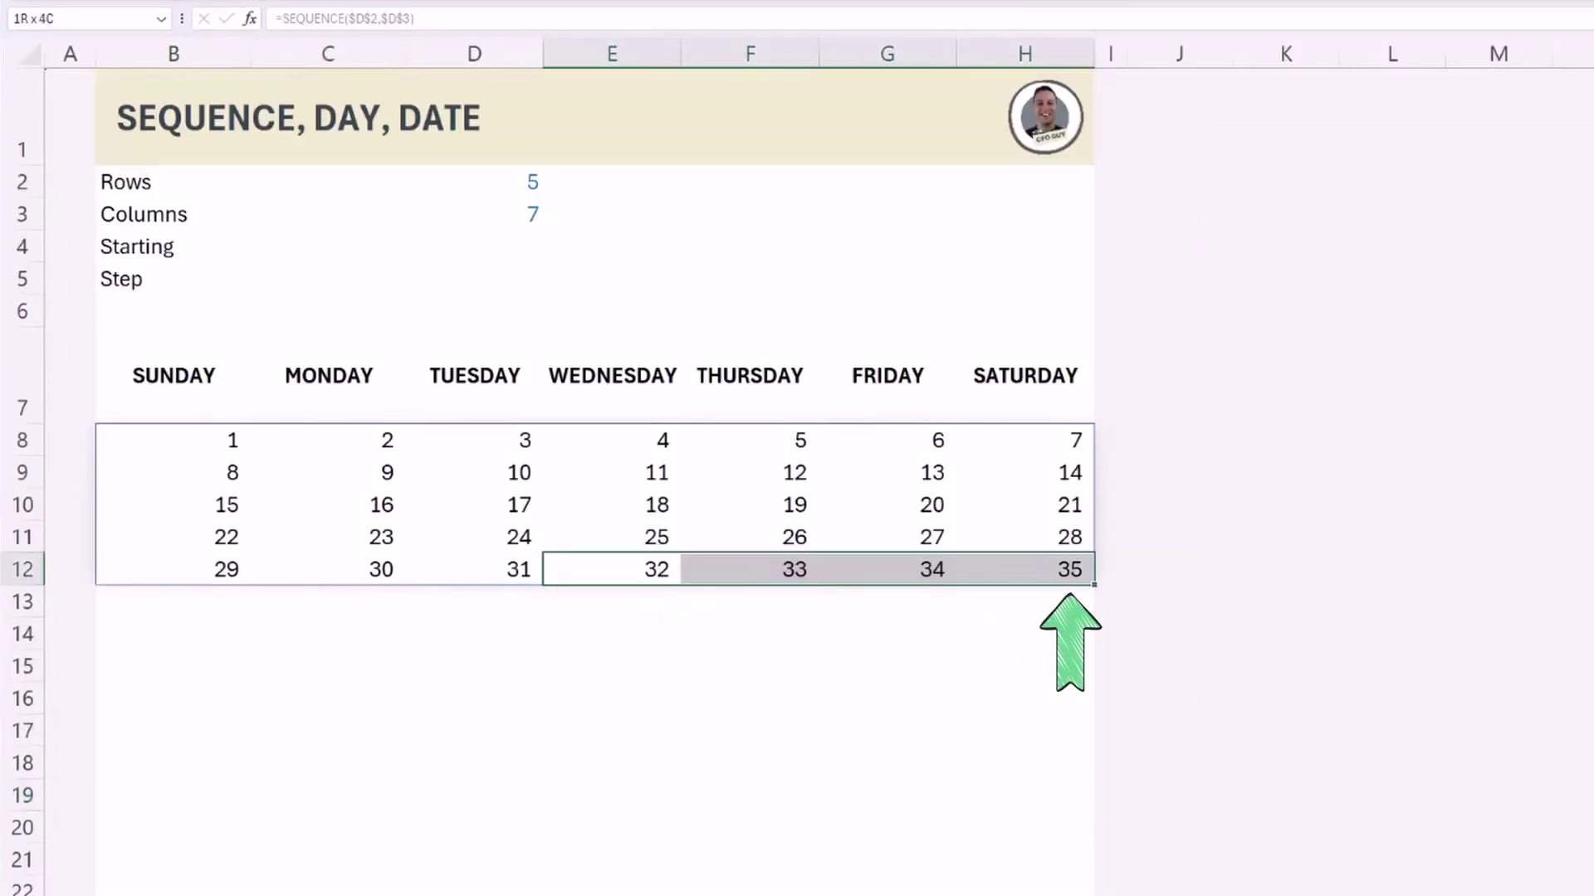
left_click(725, 817)
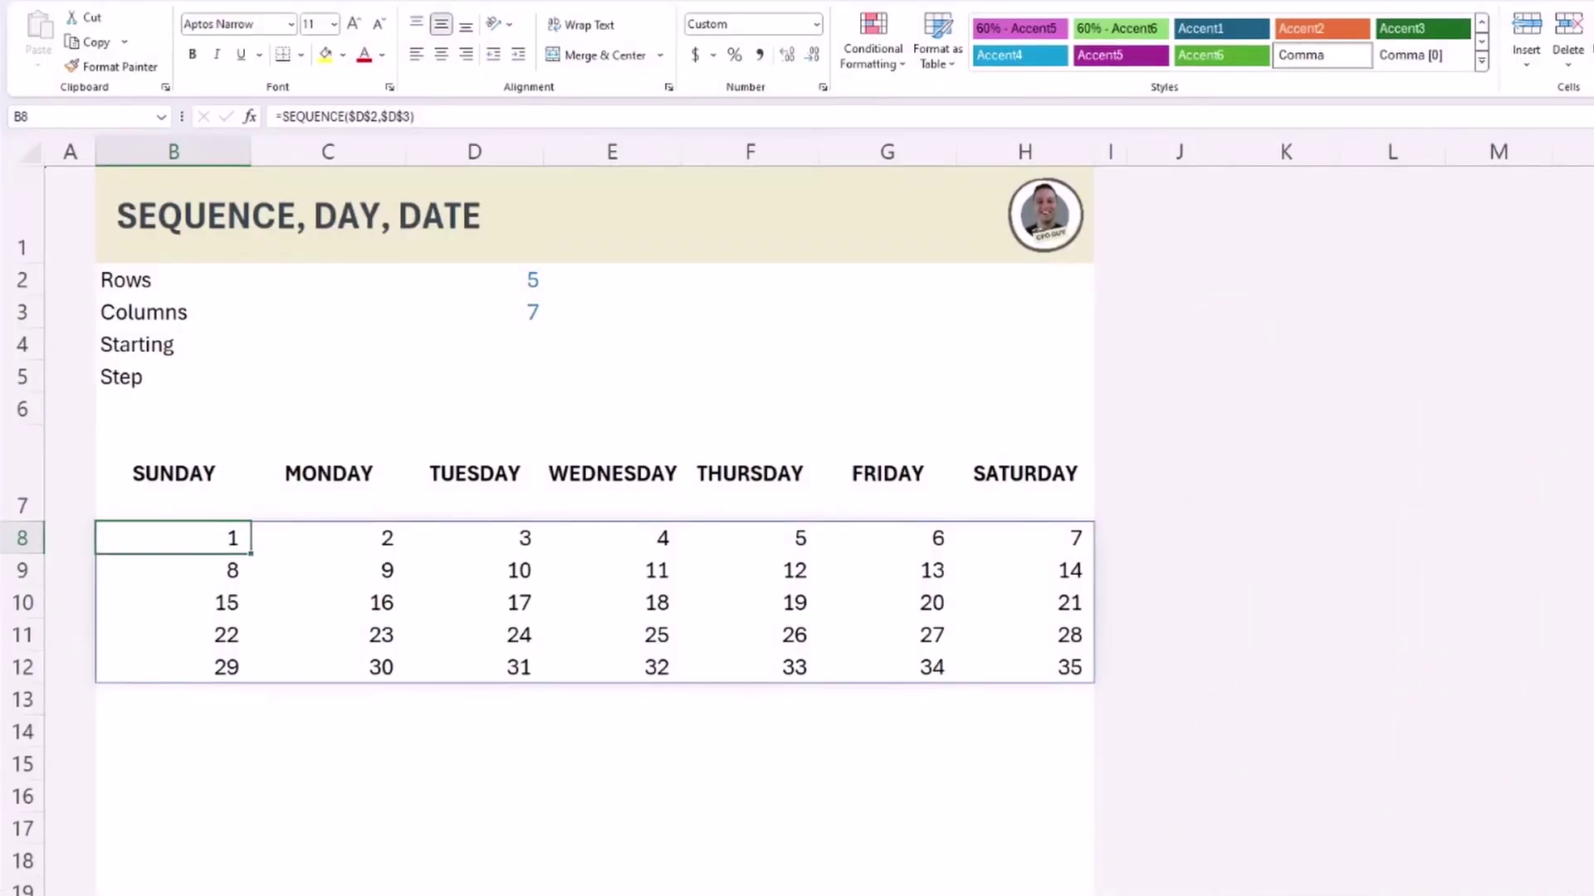
Wrap the formula in B8 in DAY, giving =DAY(SEQUENCE($D$2,$D$3)).
left_click(282, 117)
type("DAY(")
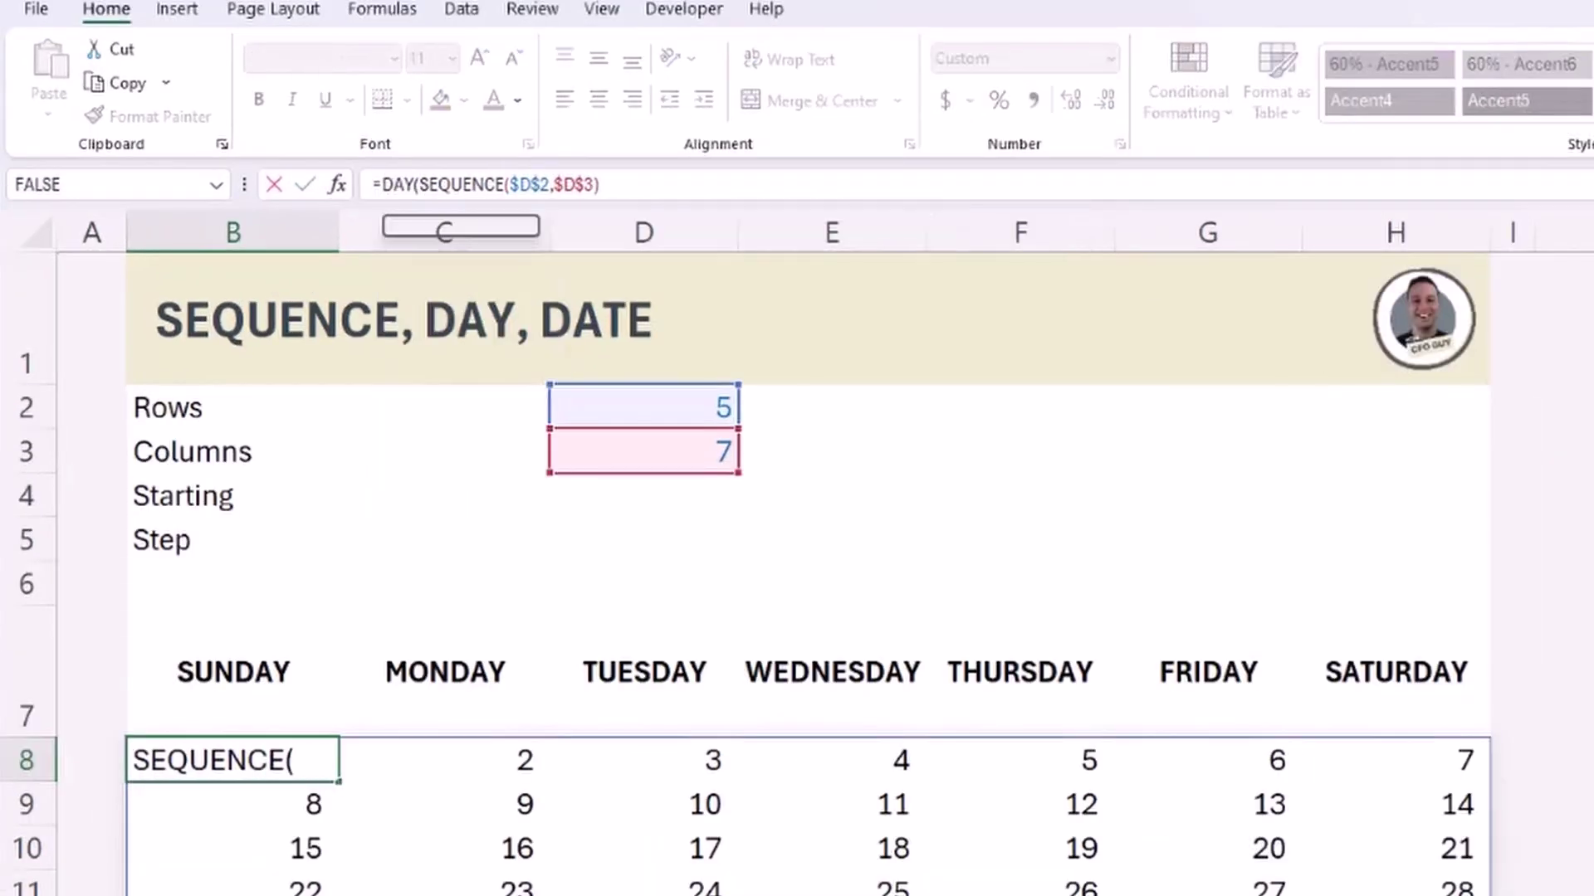
type(")")
key("Return")
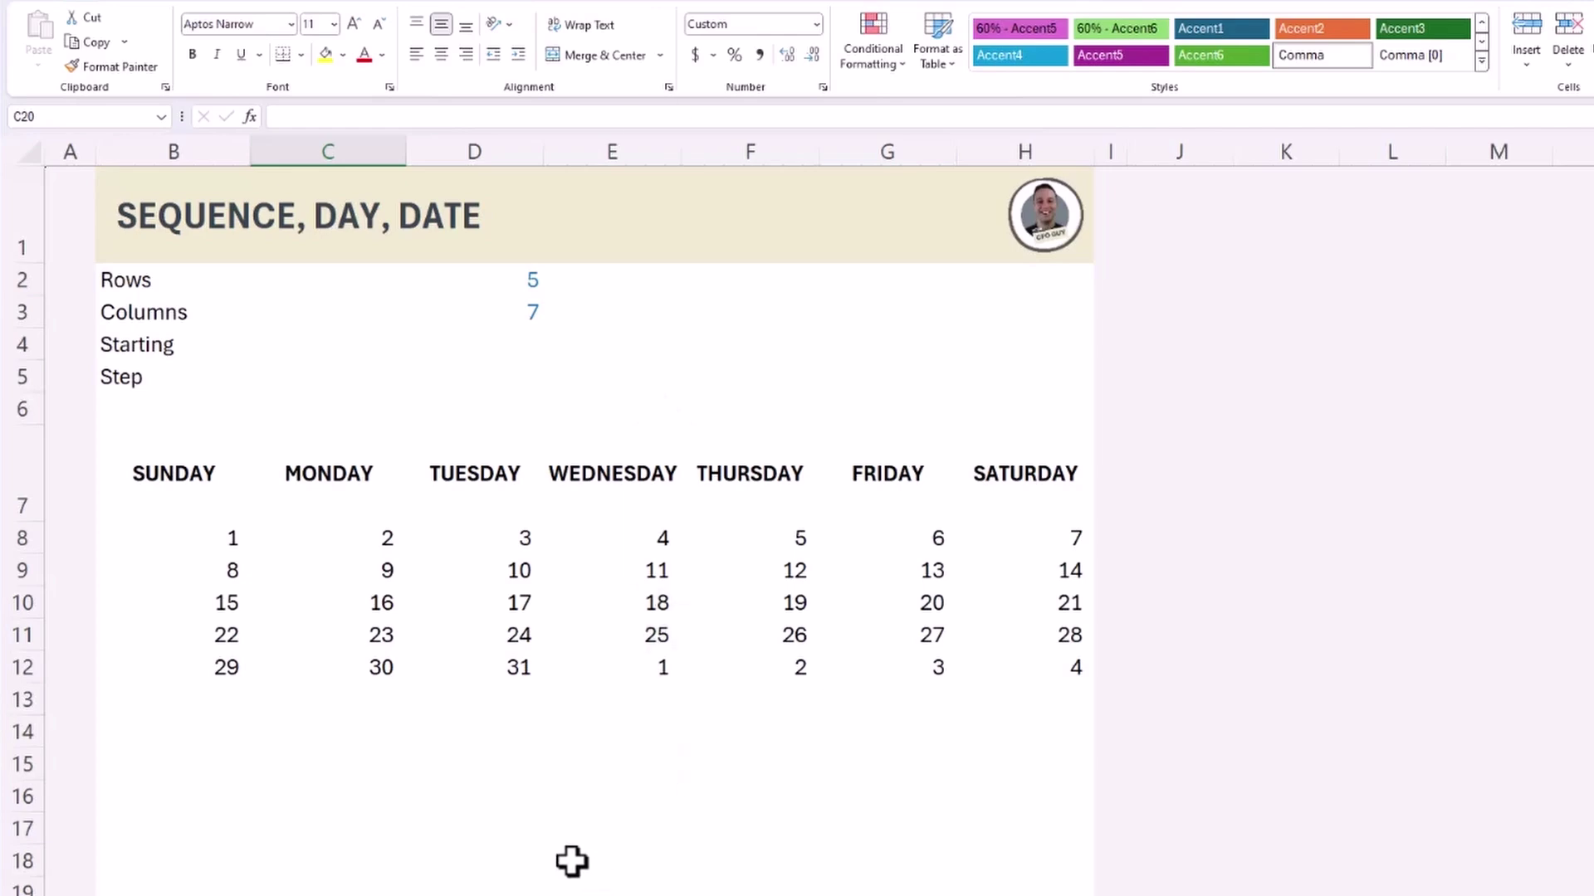
Enter 1/1/2024 as the Starting value in D4.
left_click(484, 344)
type("1/1/2024")
key("Return")
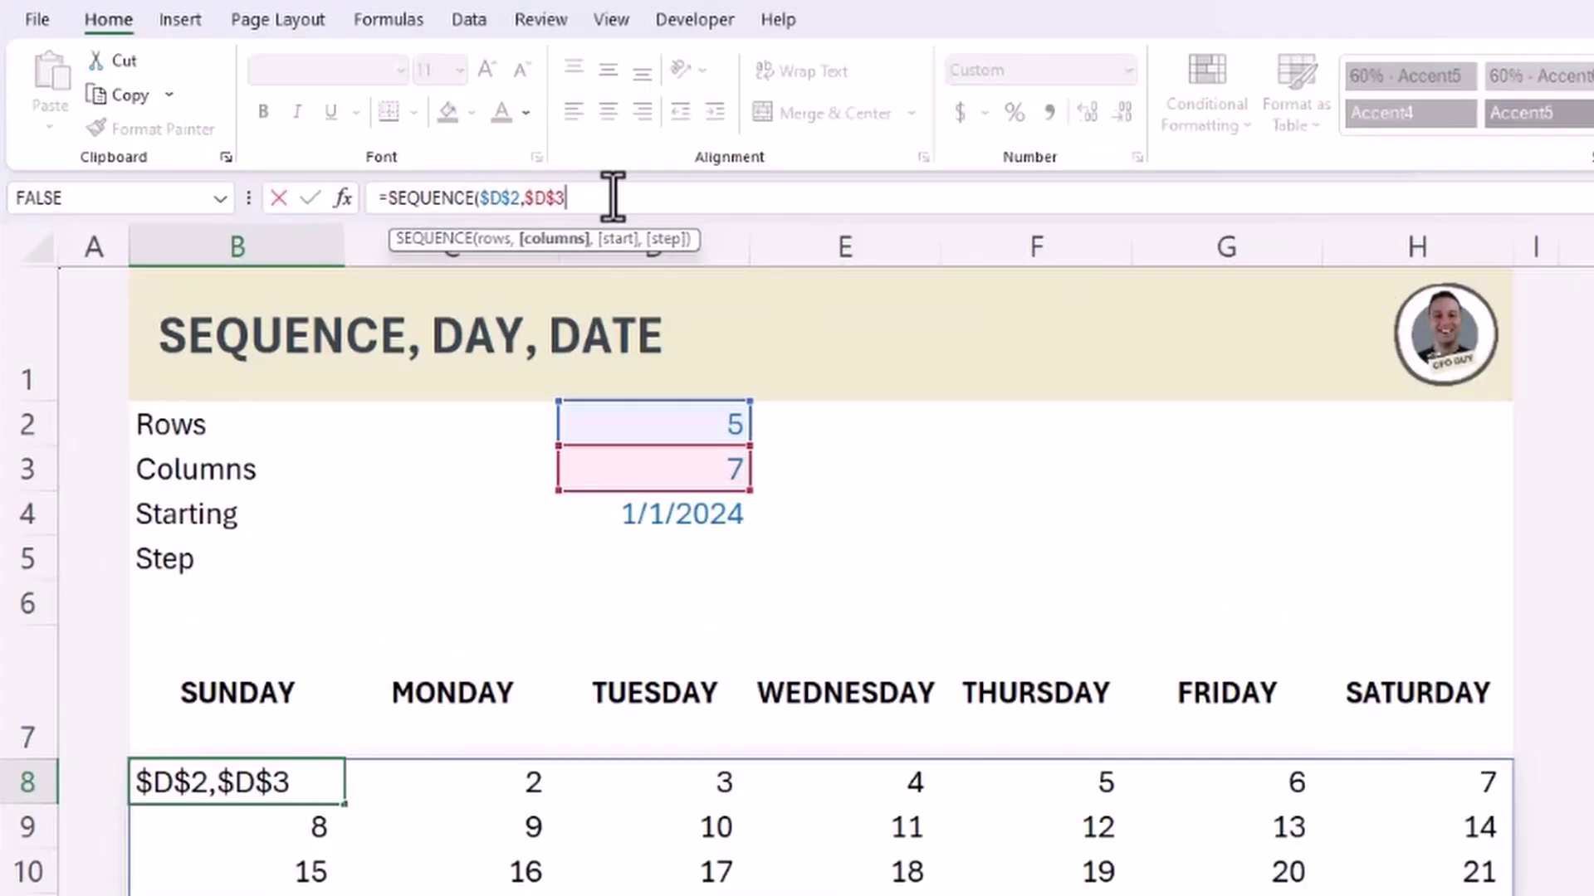
Add the Starting cell as the start argument in B8, giving =SEQUENCE($D$2,$D$3,$D$4).
type(",")
left_click(669, 510)
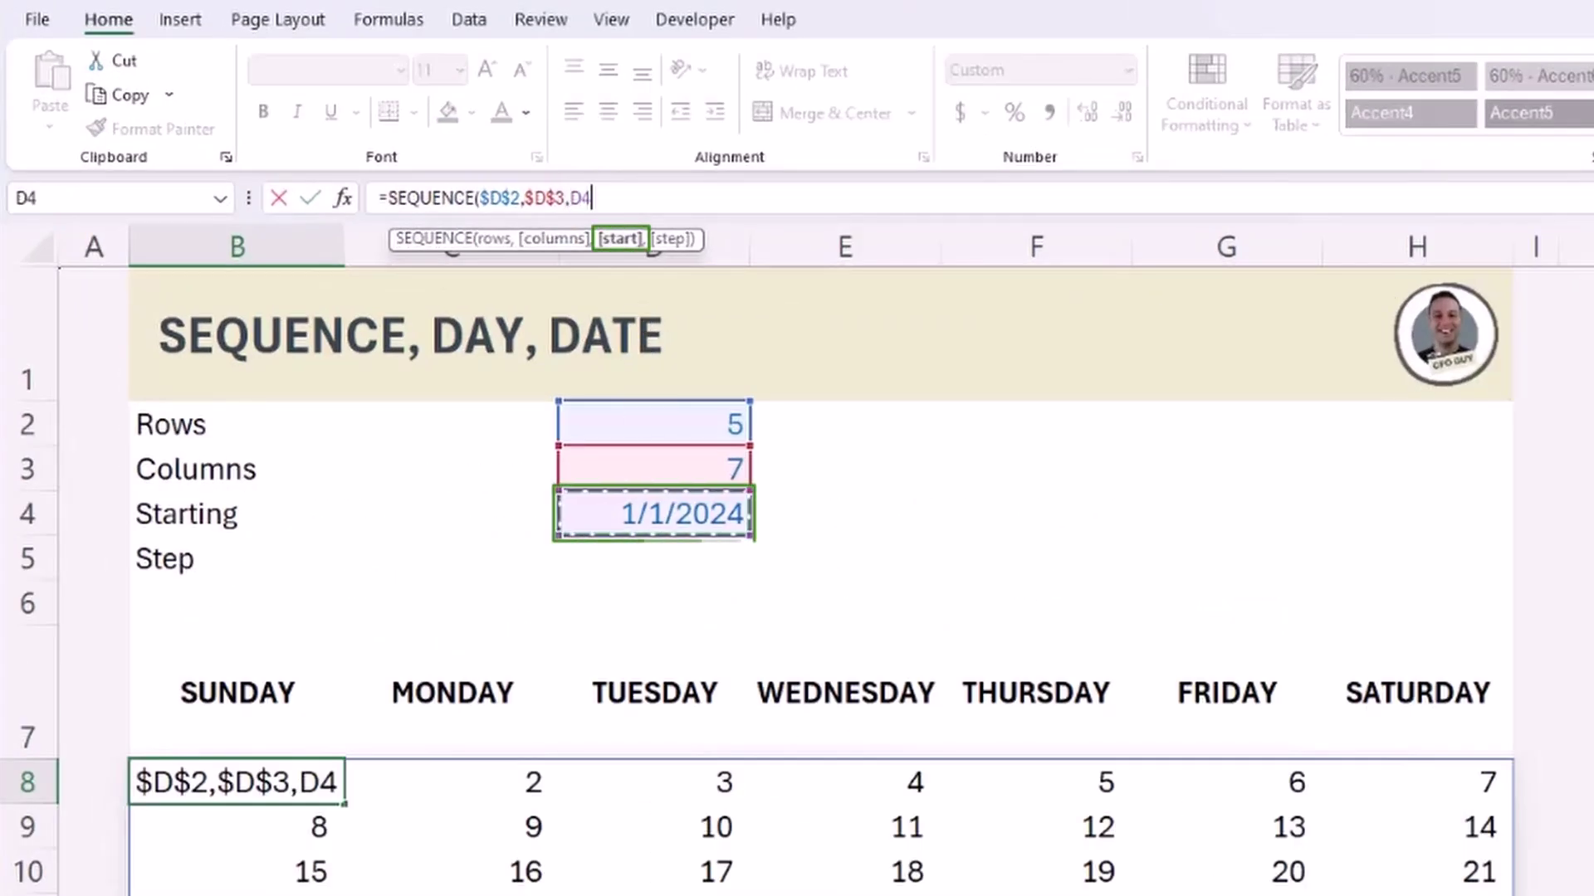
key("F4")
type(")")
key("Return")
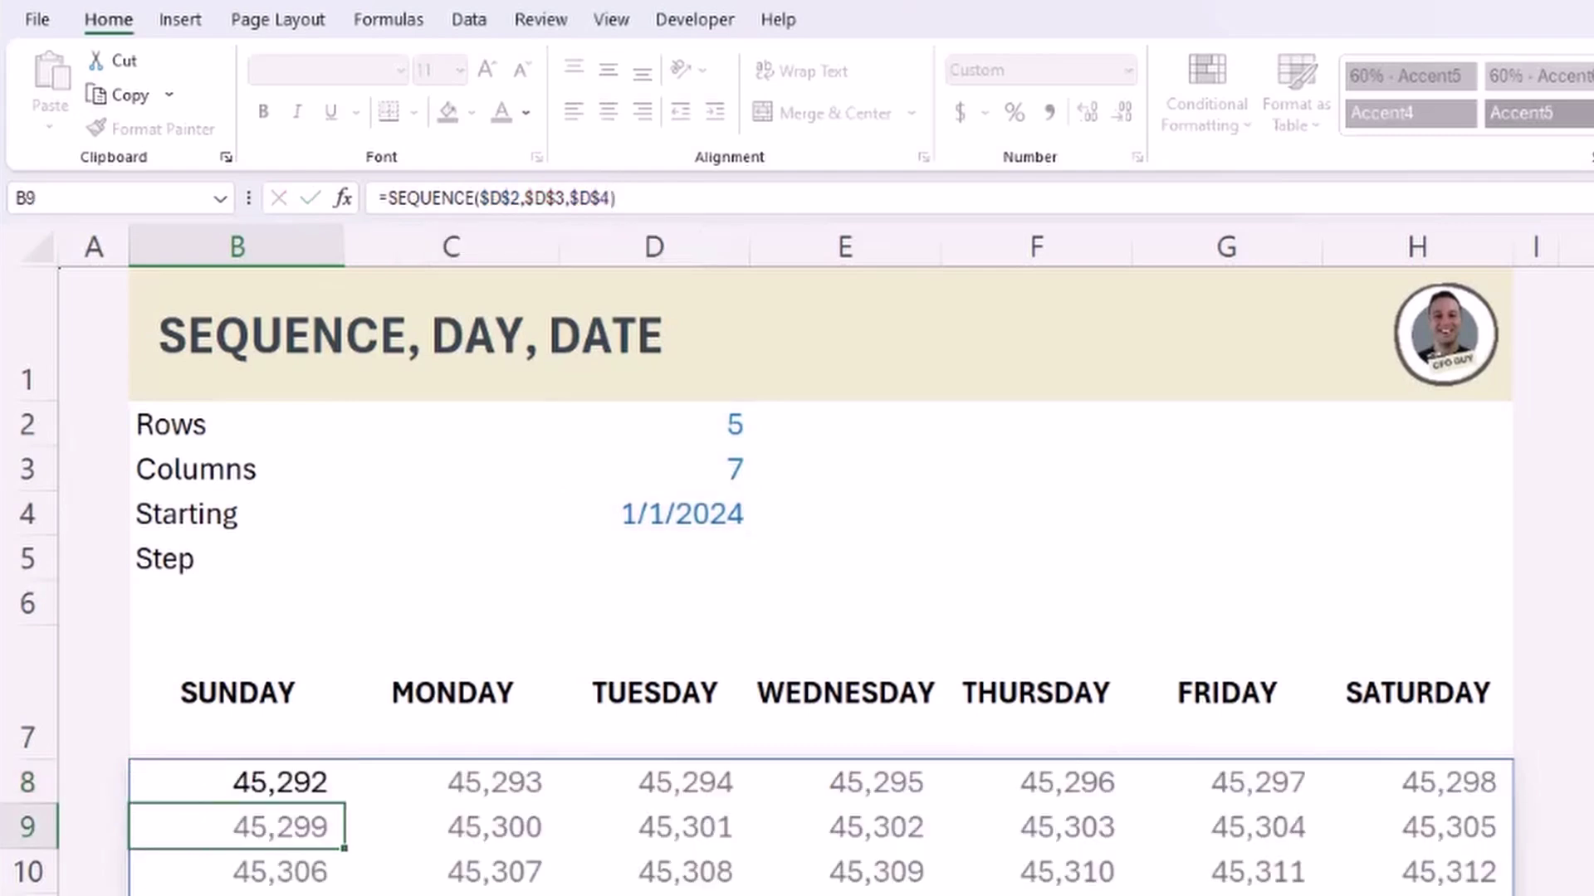
Format the whole spilled range B8:H12 as Date with the 14-Mar type.
left_click(236, 781)
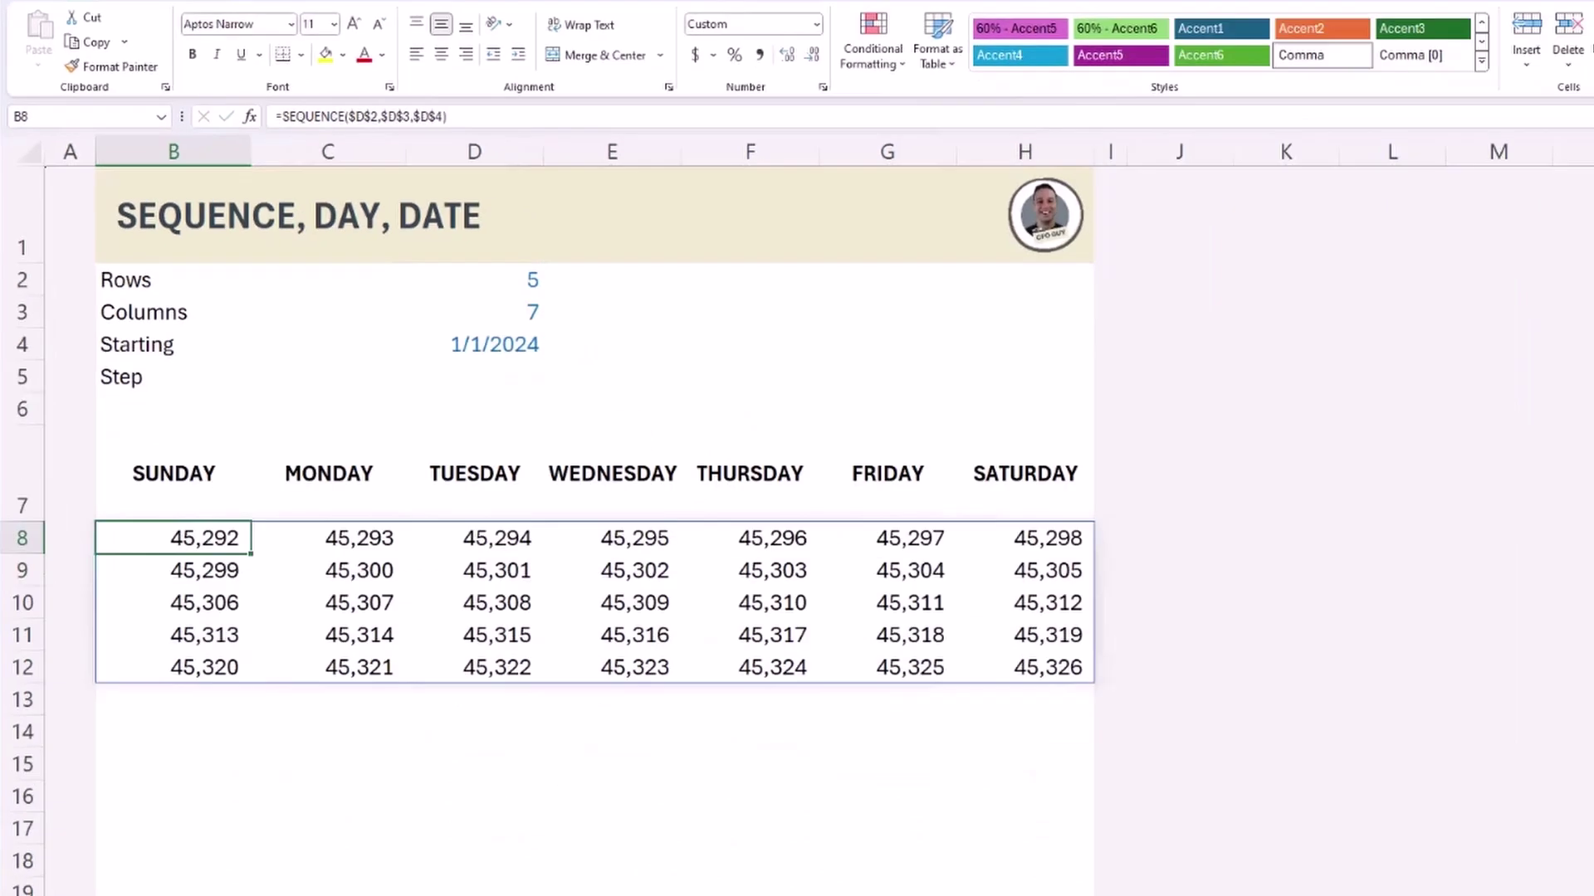
key("ctrl+shift+Down")
key("ctrl+shift+Right")
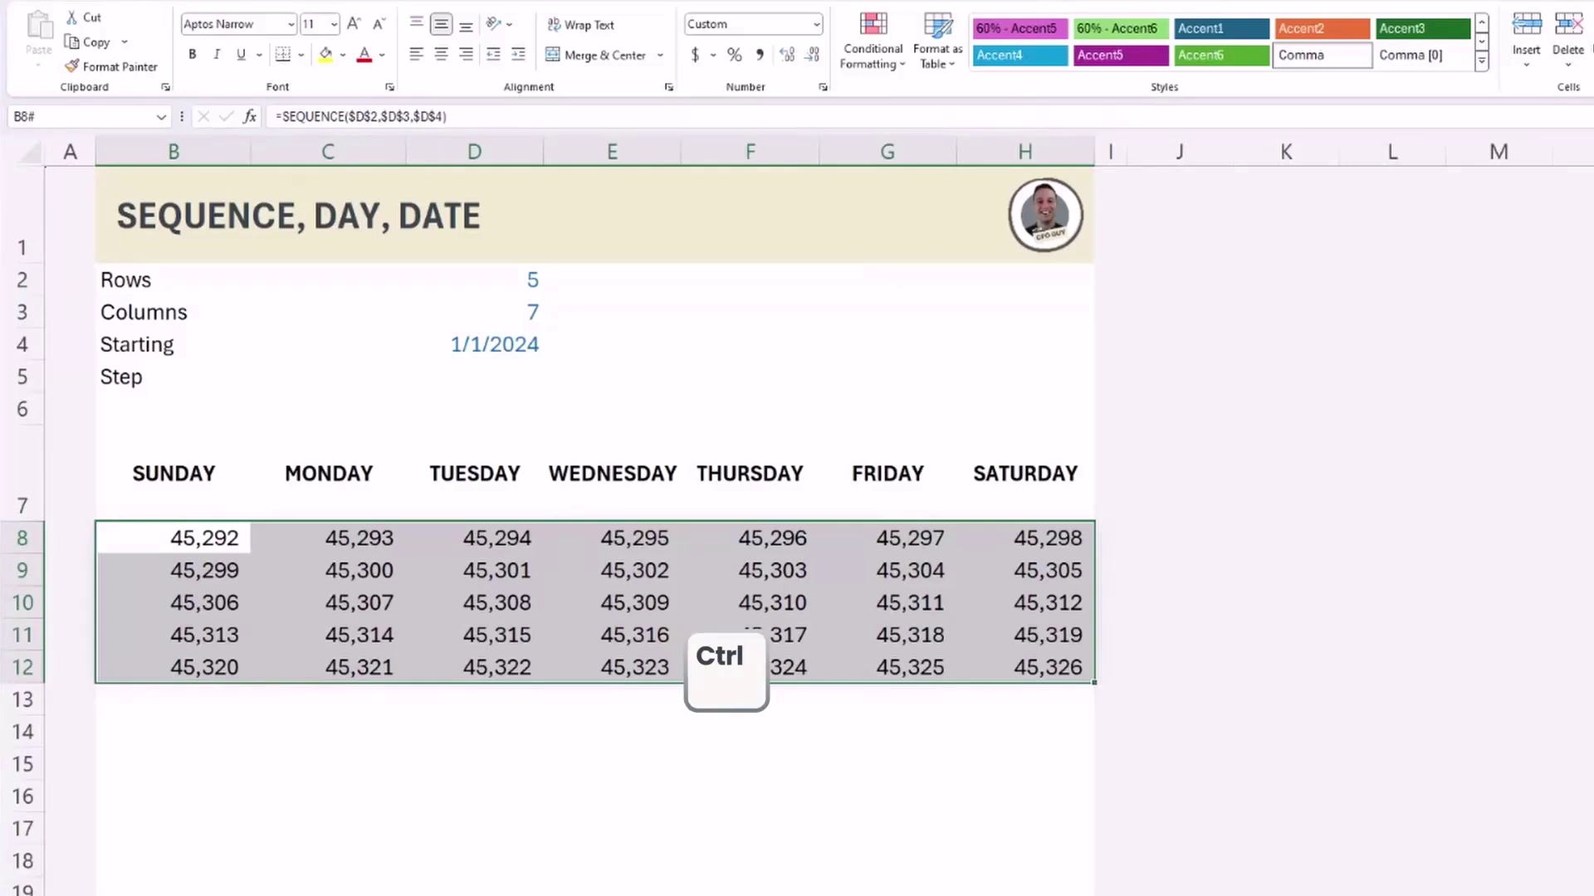
key("ctrl+1")
left_click(316, 279)
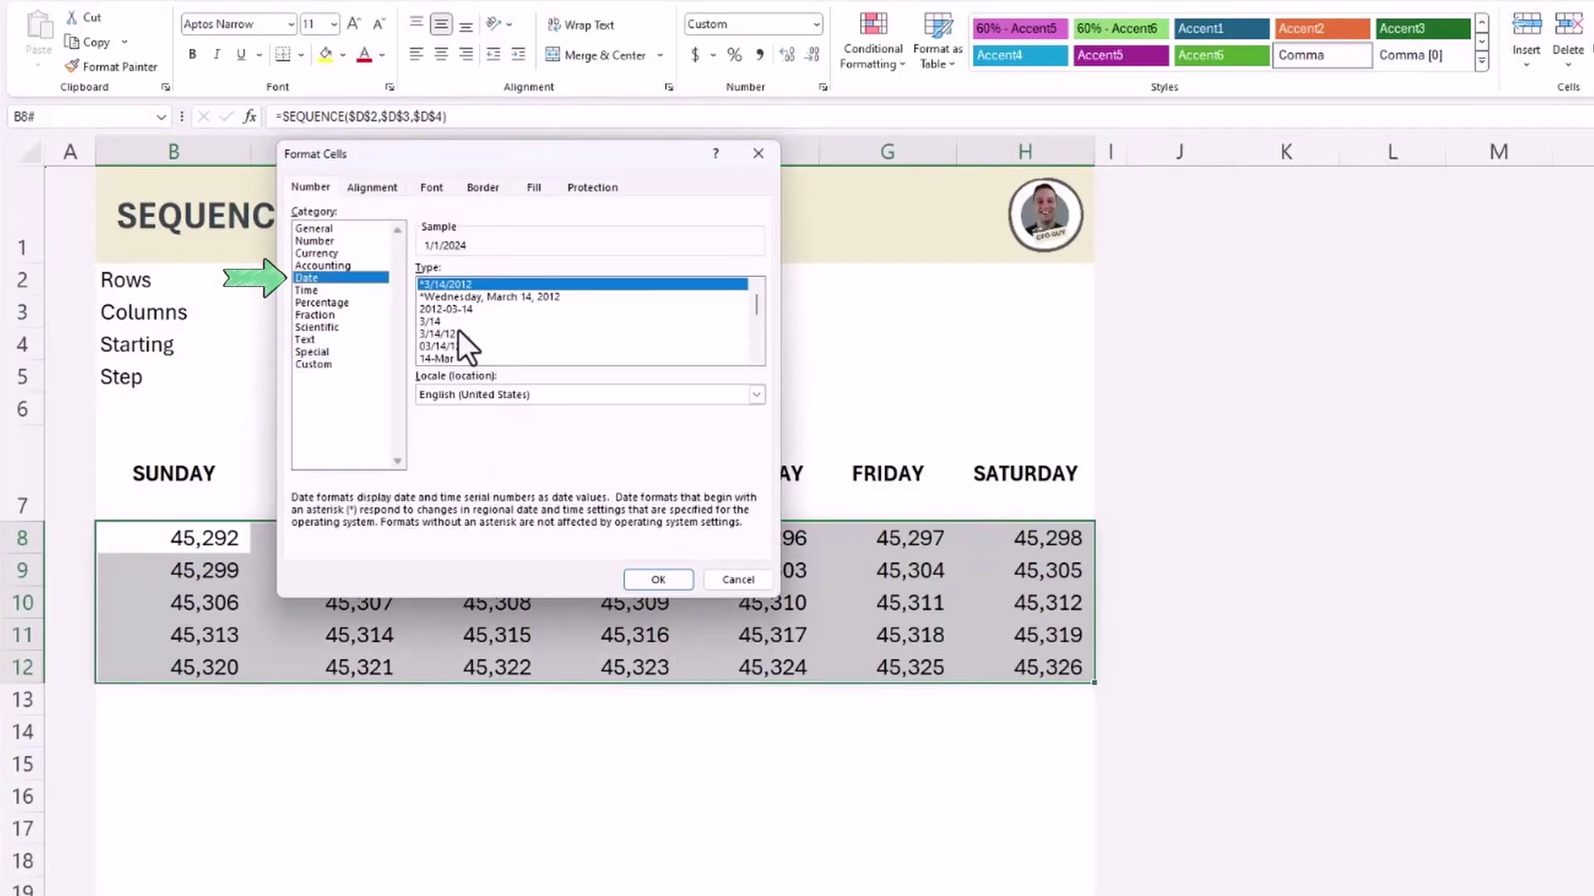
left_click(447, 355)
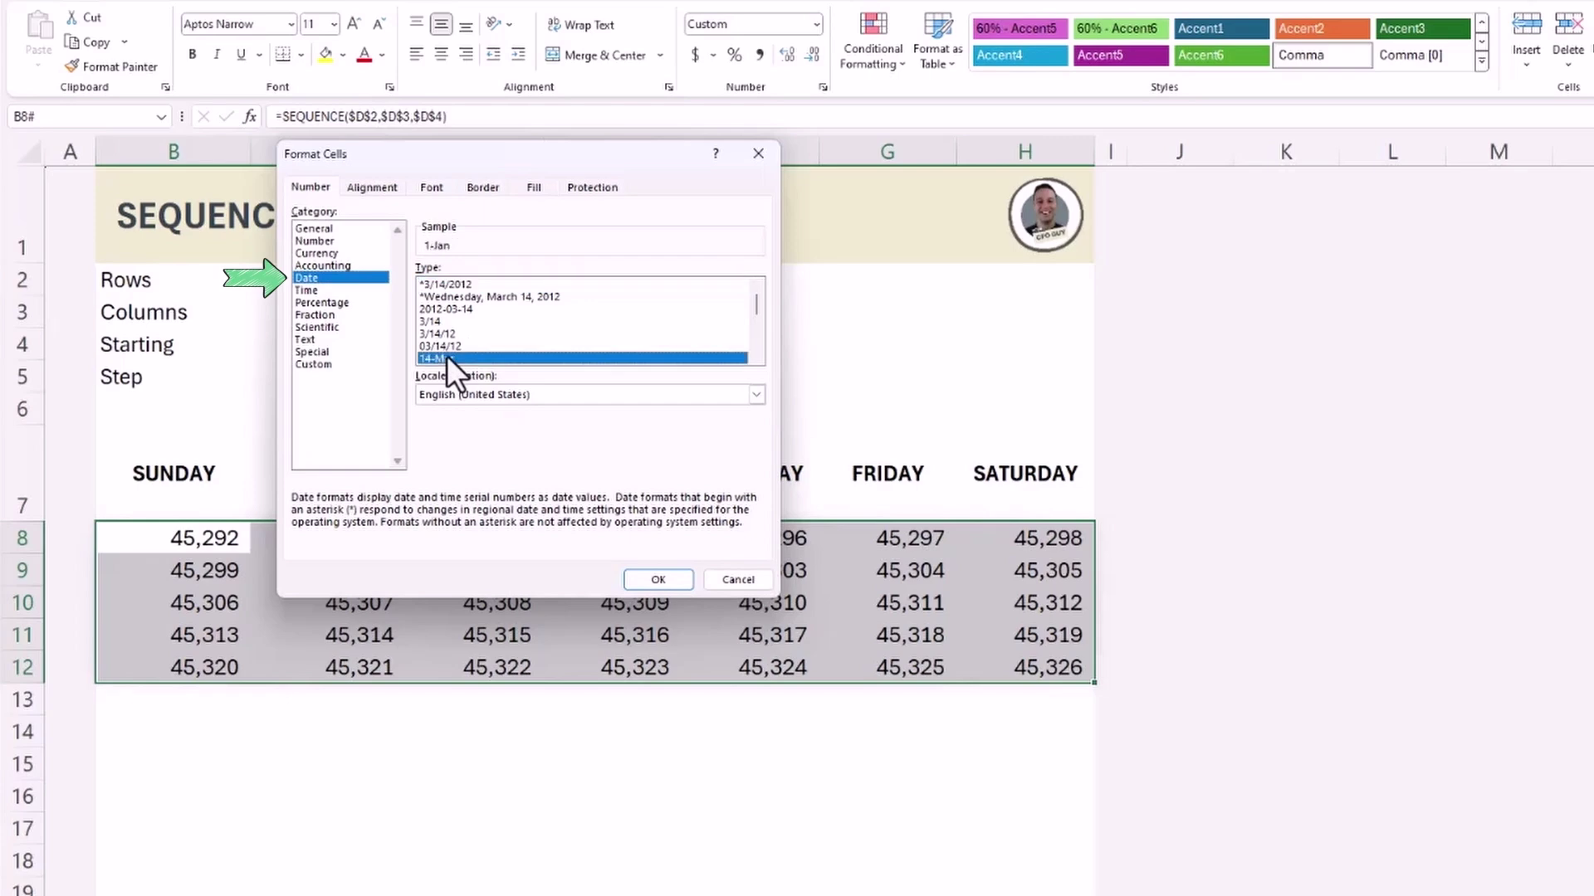
left_click(646, 586)
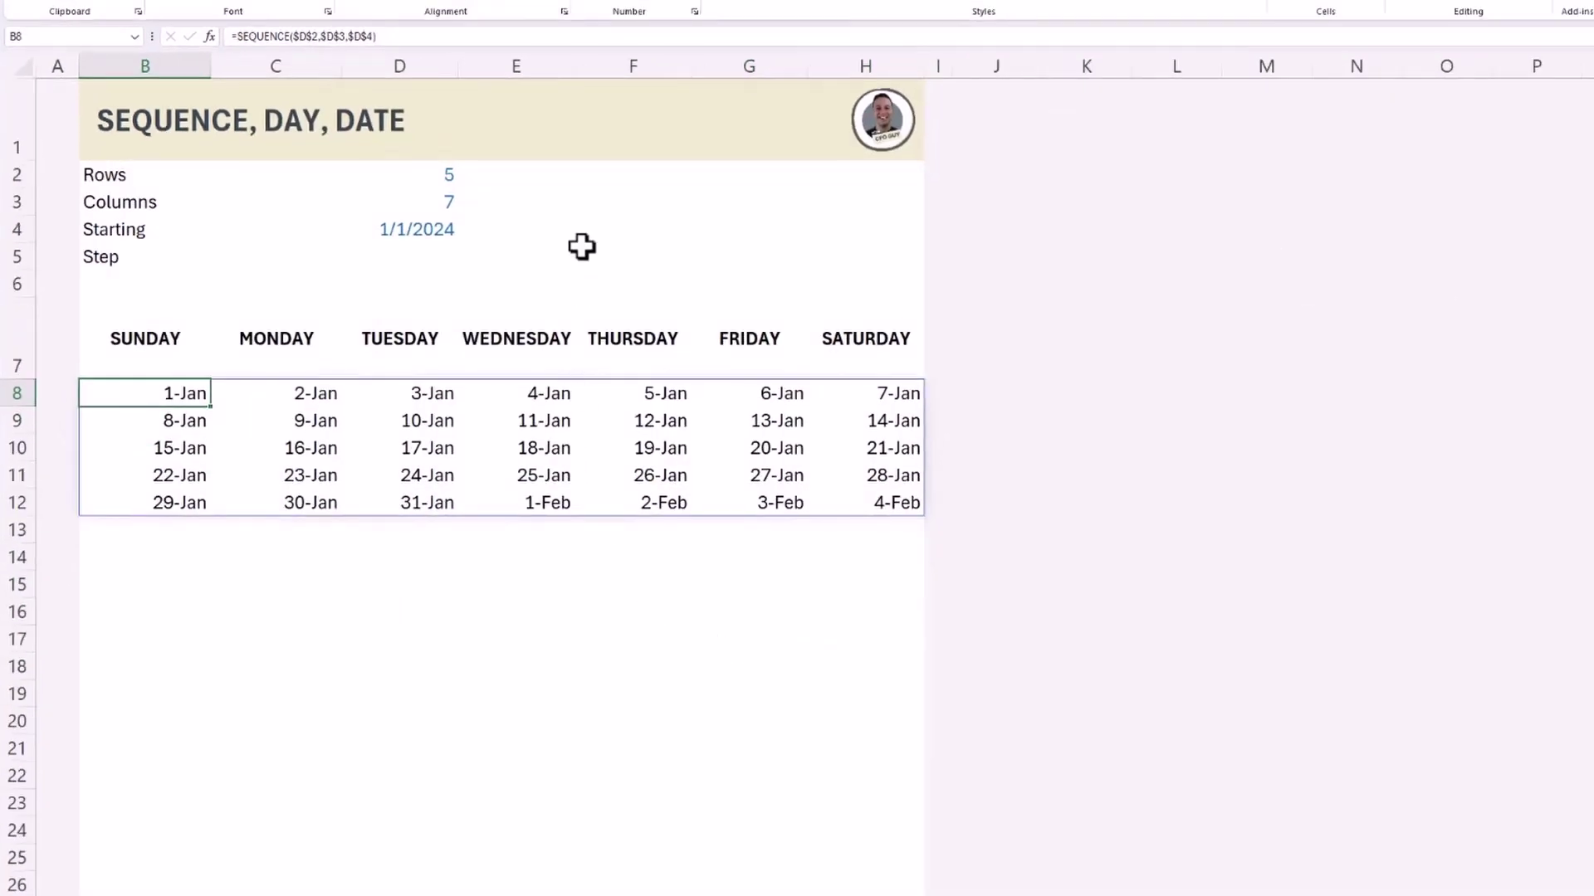
Try 12 and 16 as the Rows value in D2 to extend the calendar.
left_click(417, 173)
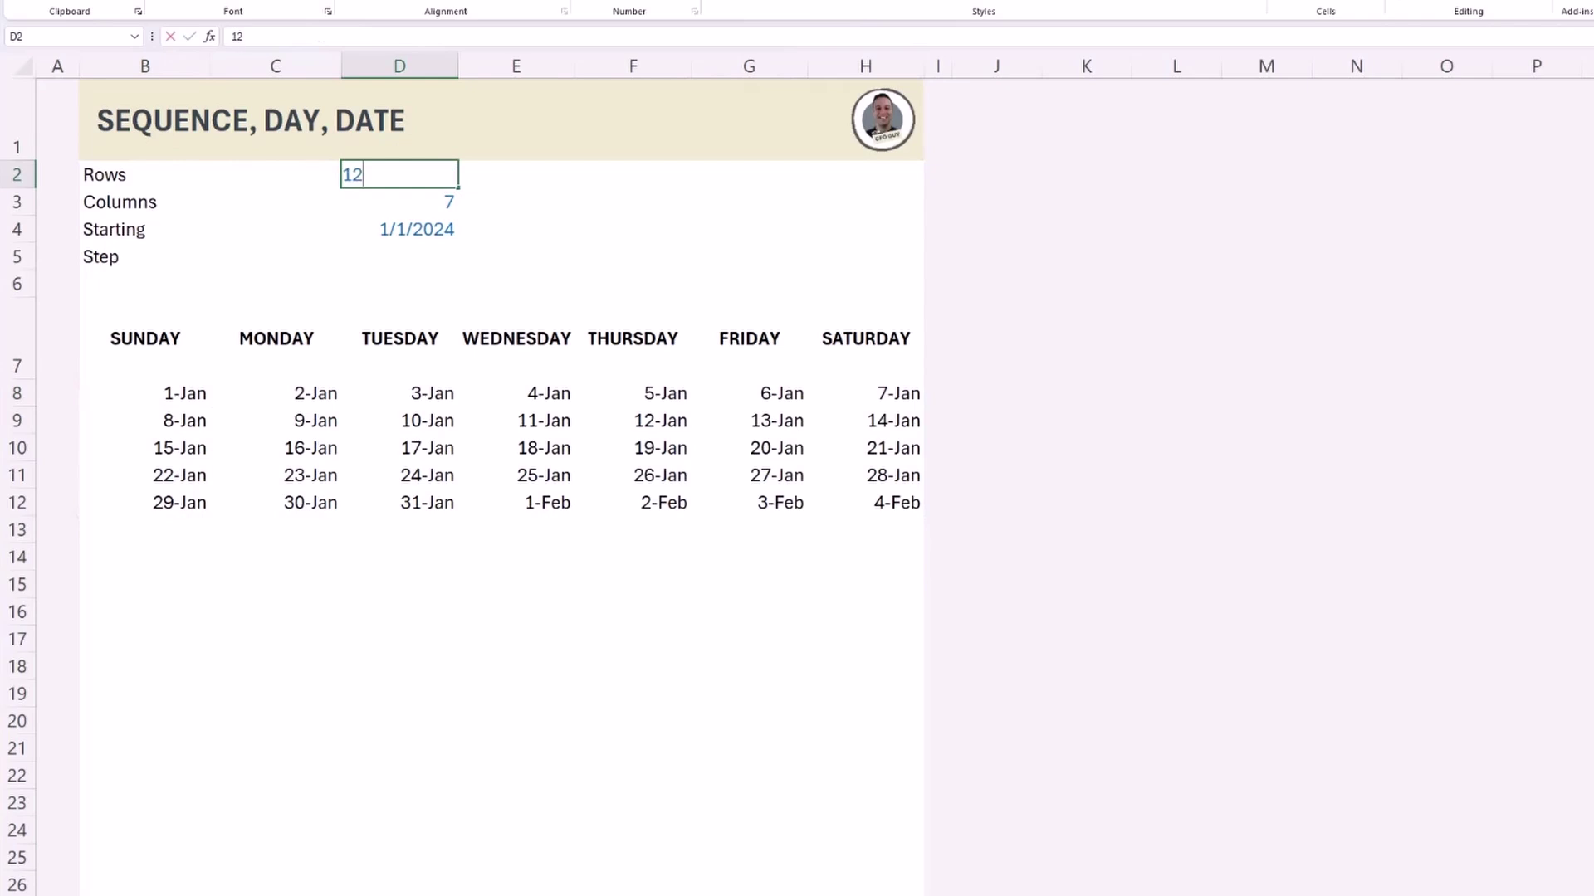
key("Return")
left_click(399, 174)
type("16")
key("Return")
Set the Rows value in D2 to 18.
left_click(399, 174)
type("18")
key("Return")
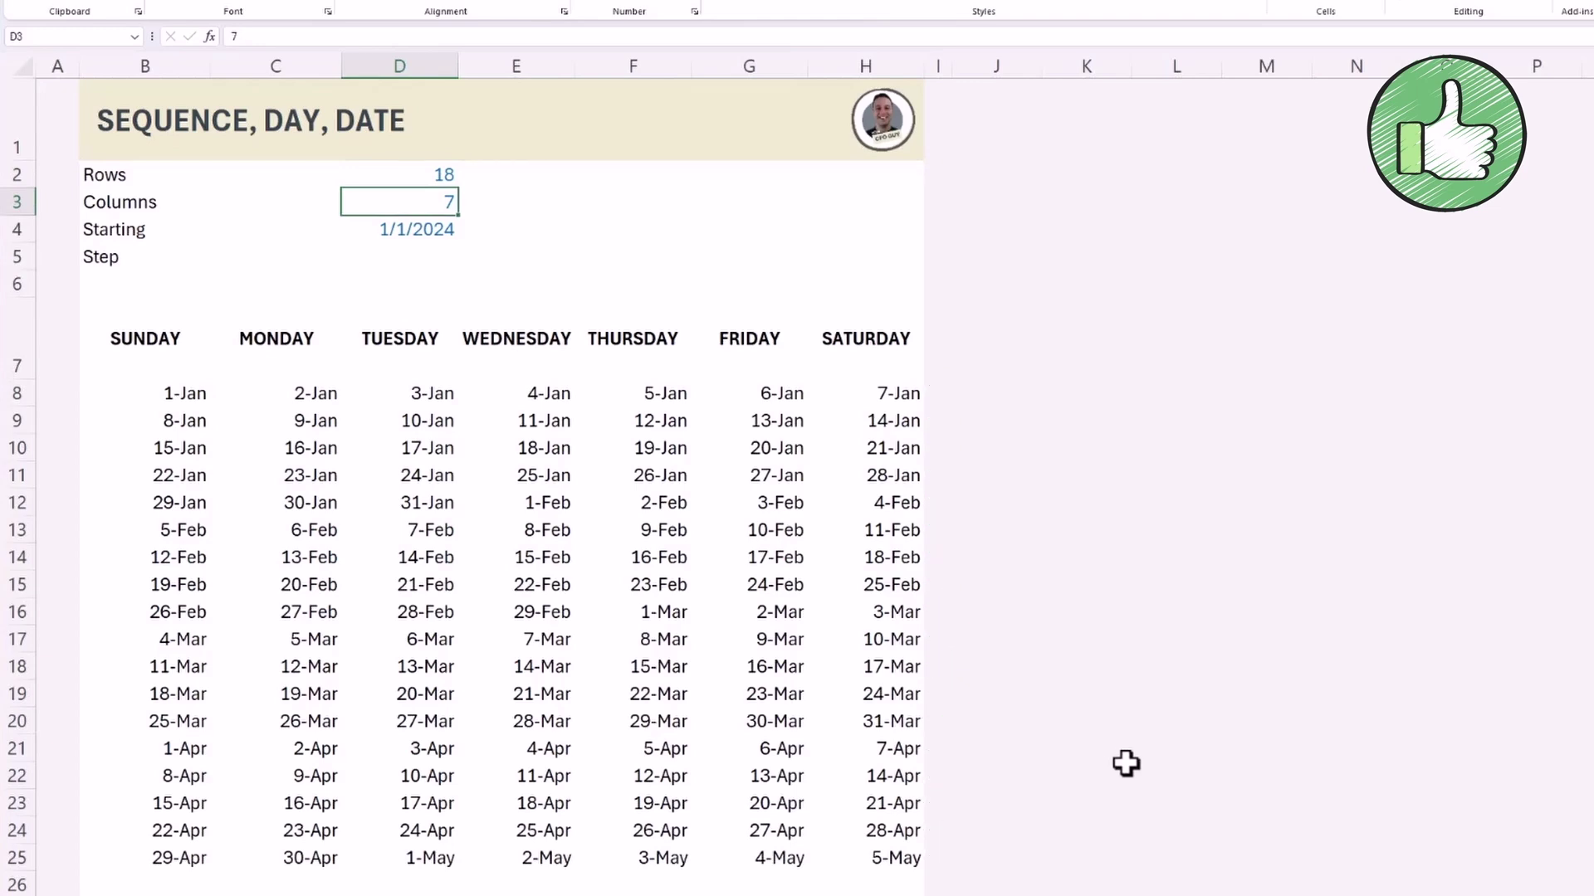
Fill every second date in the FRIDAY column, from G8 to G24, with the light tan recent colour.
left_click(781, 393)
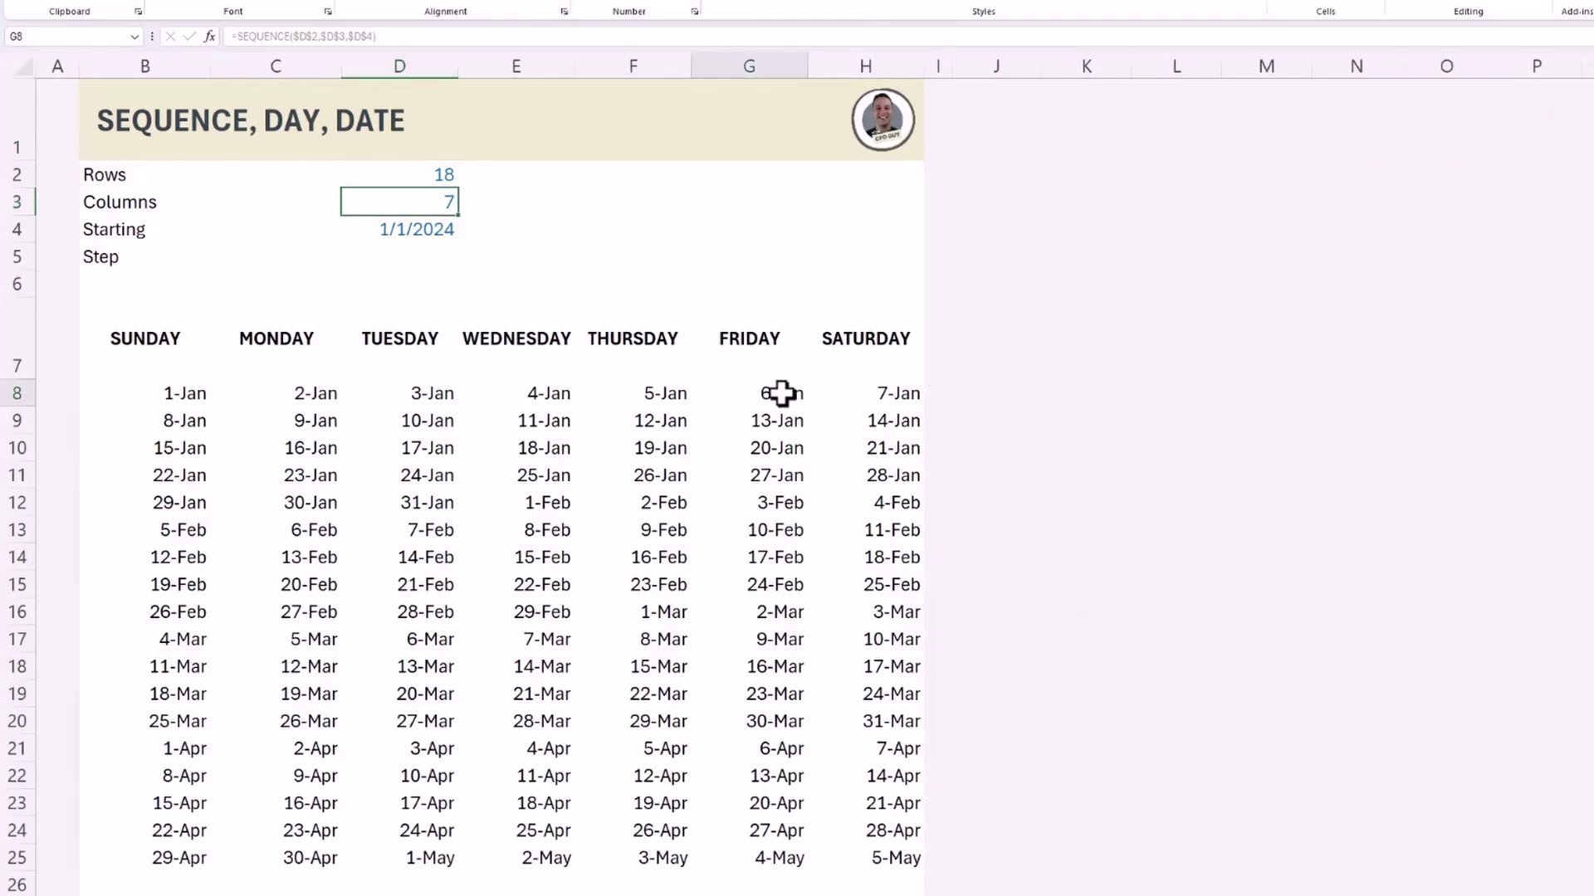
left_click(781, 448, "ctrl")
left_click(788, 502, "ctrl")
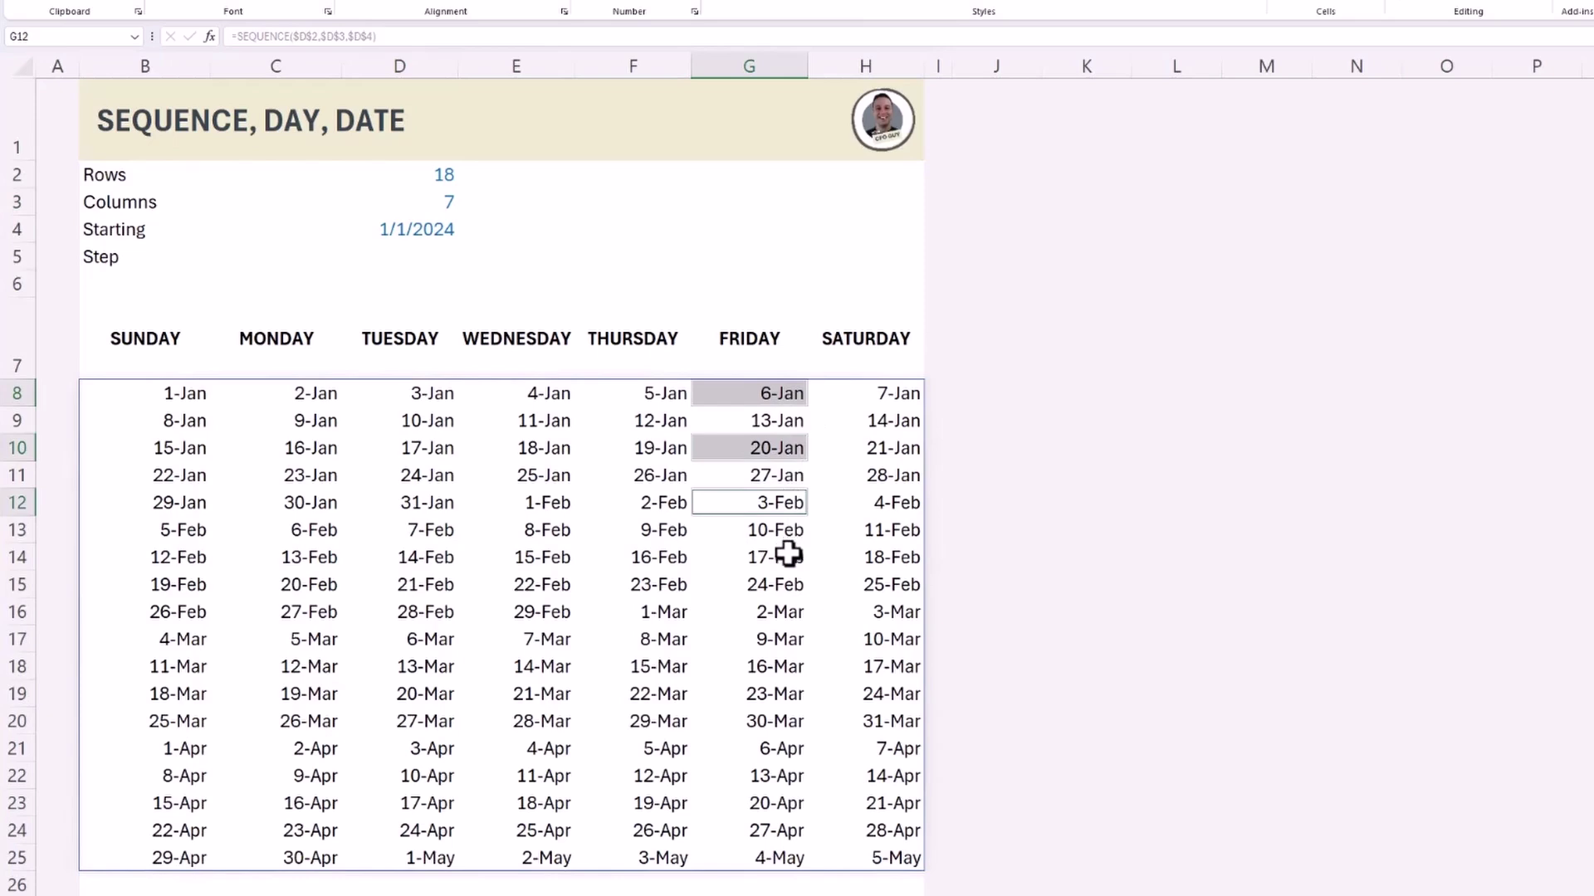
left_click(790, 557, "ctrl")
left_click(782, 618, "ctrl")
left_click(785, 667, "ctrl")
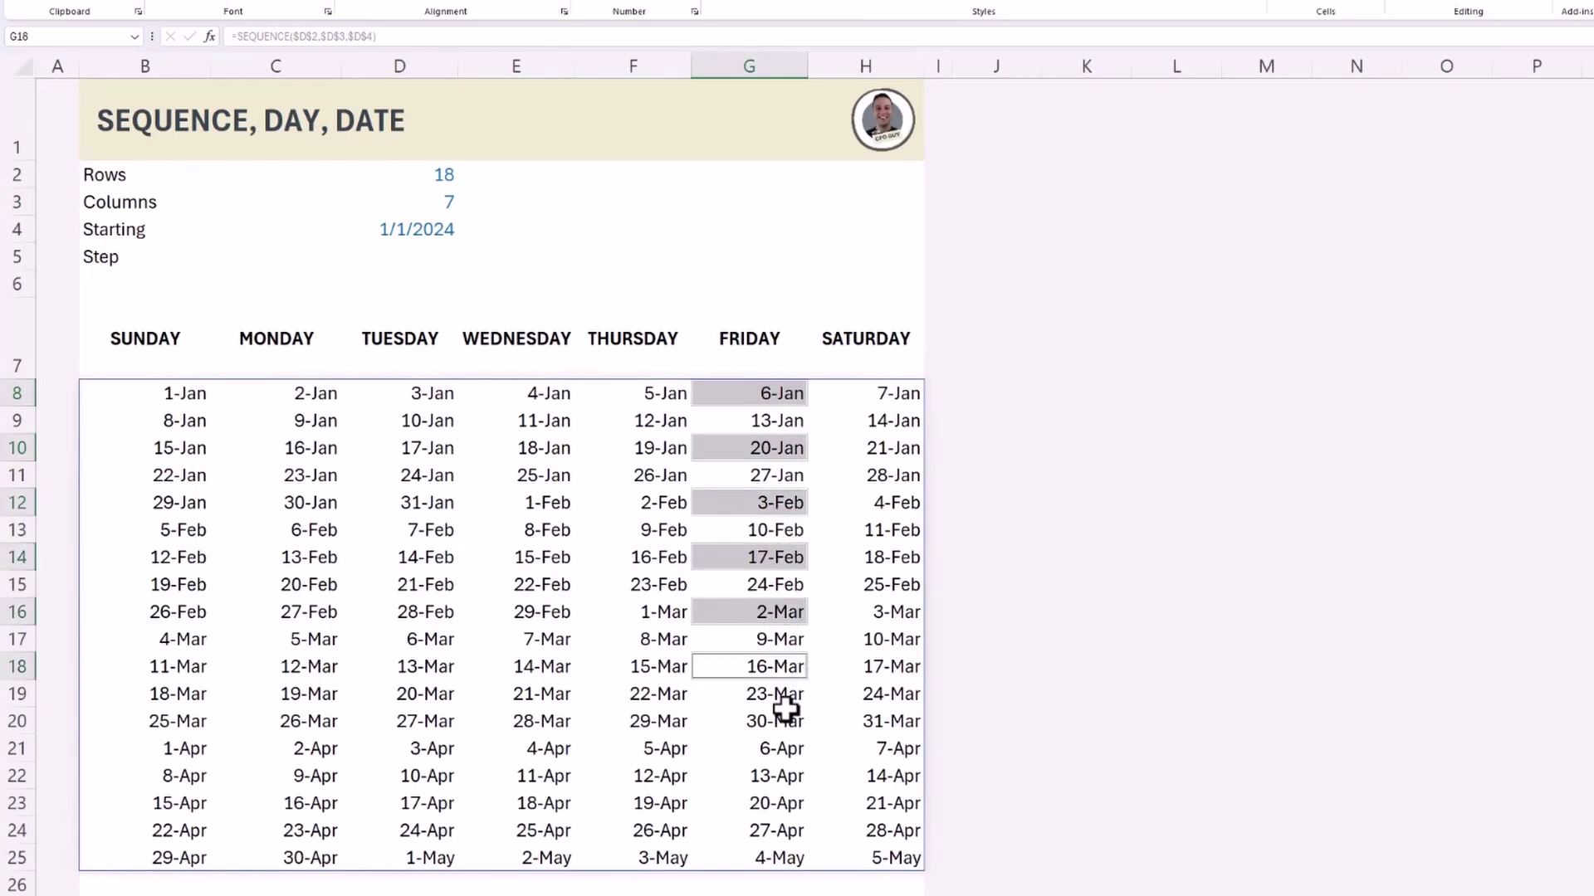
left_click(781, 722, "ctrl")
left_click(780, 777, "ctrl")
left_click(780, 831, "ctrl")
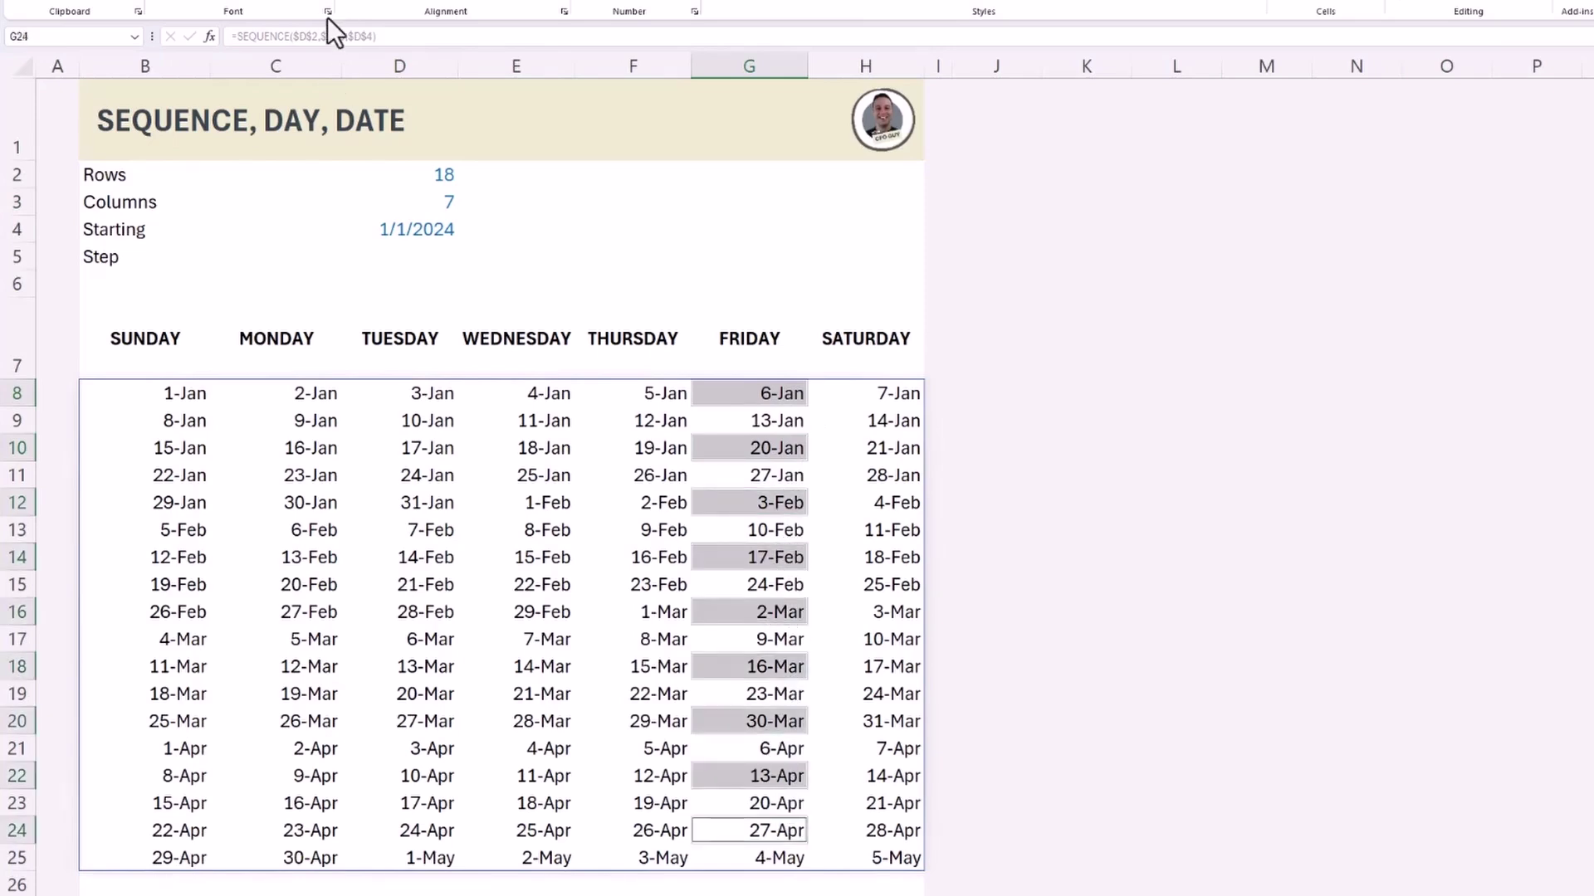
left_click(391, 62)
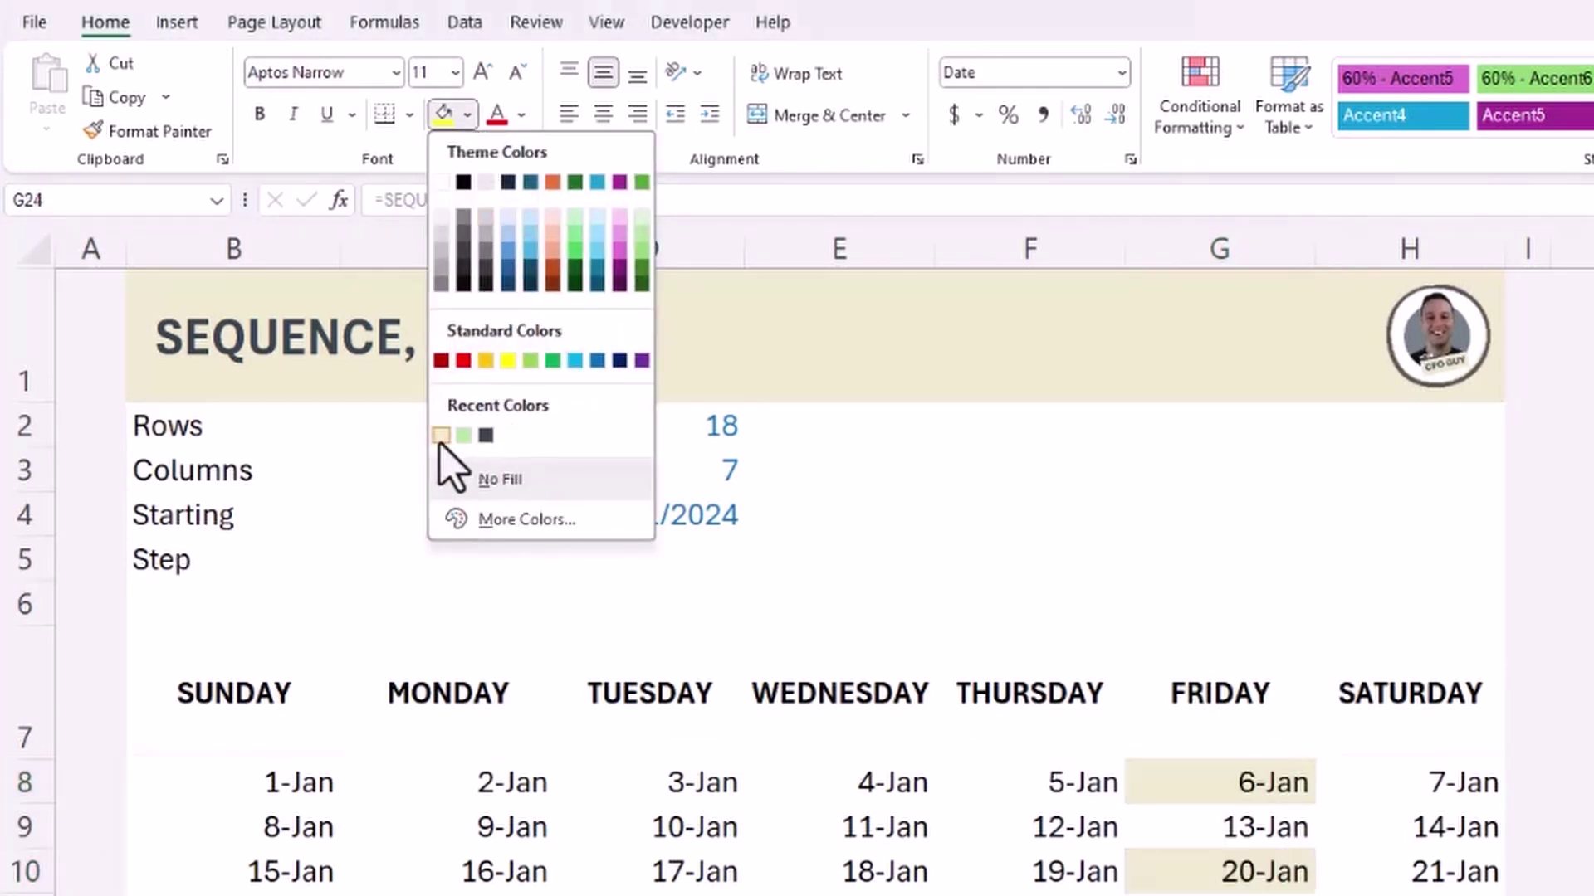
left_click(440, 434)
left_click(1410, 514)
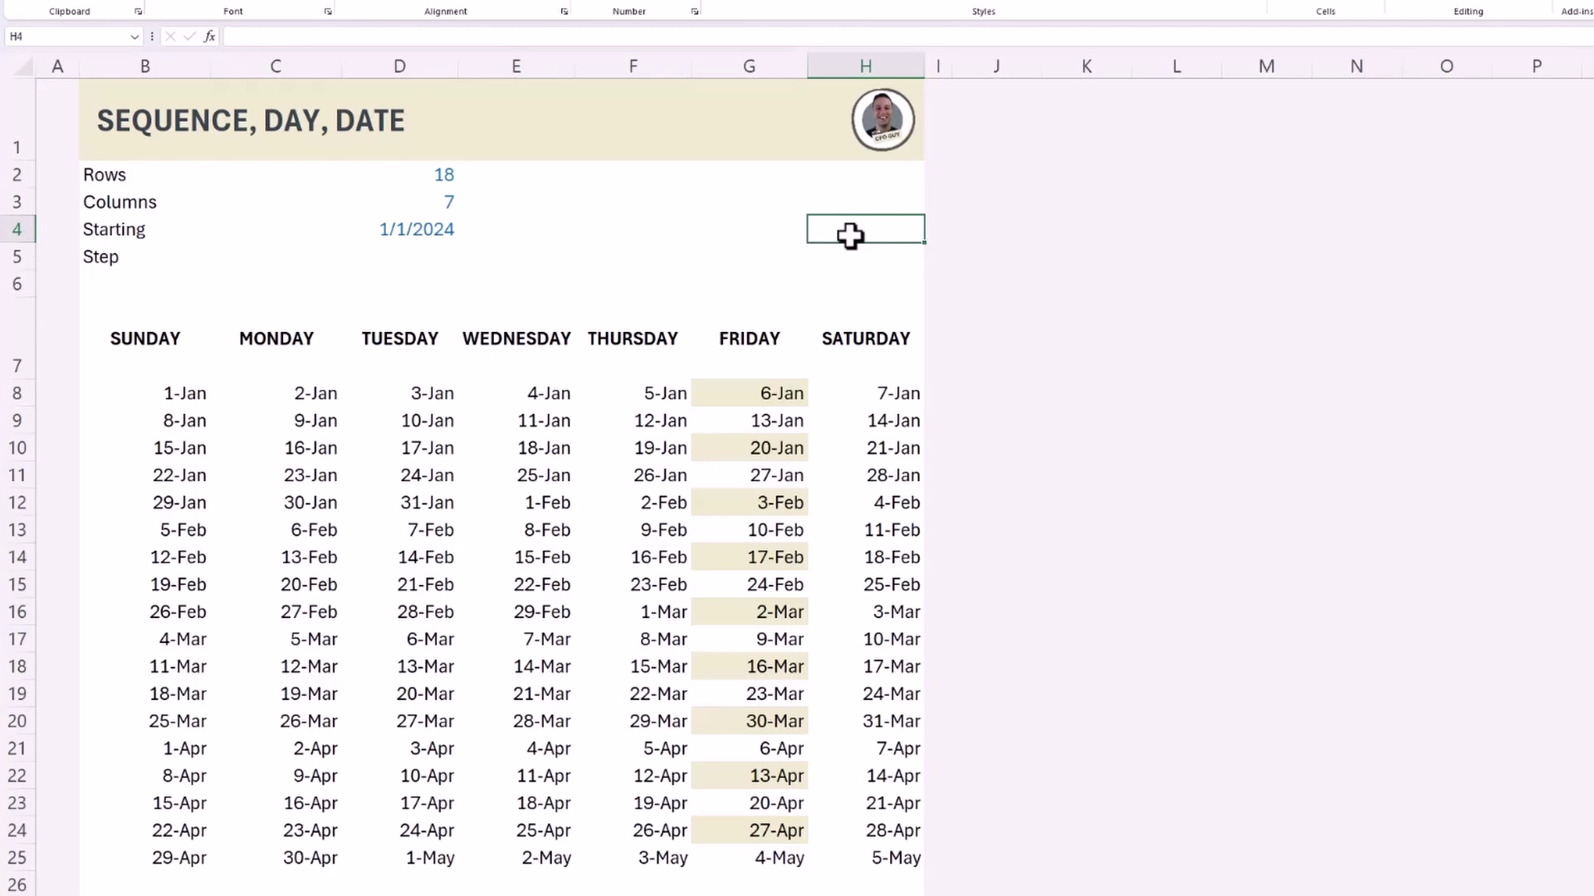
Replace the Starting date in D4 with the formula =DATE(2024,1,1).
left_click(448, 229)
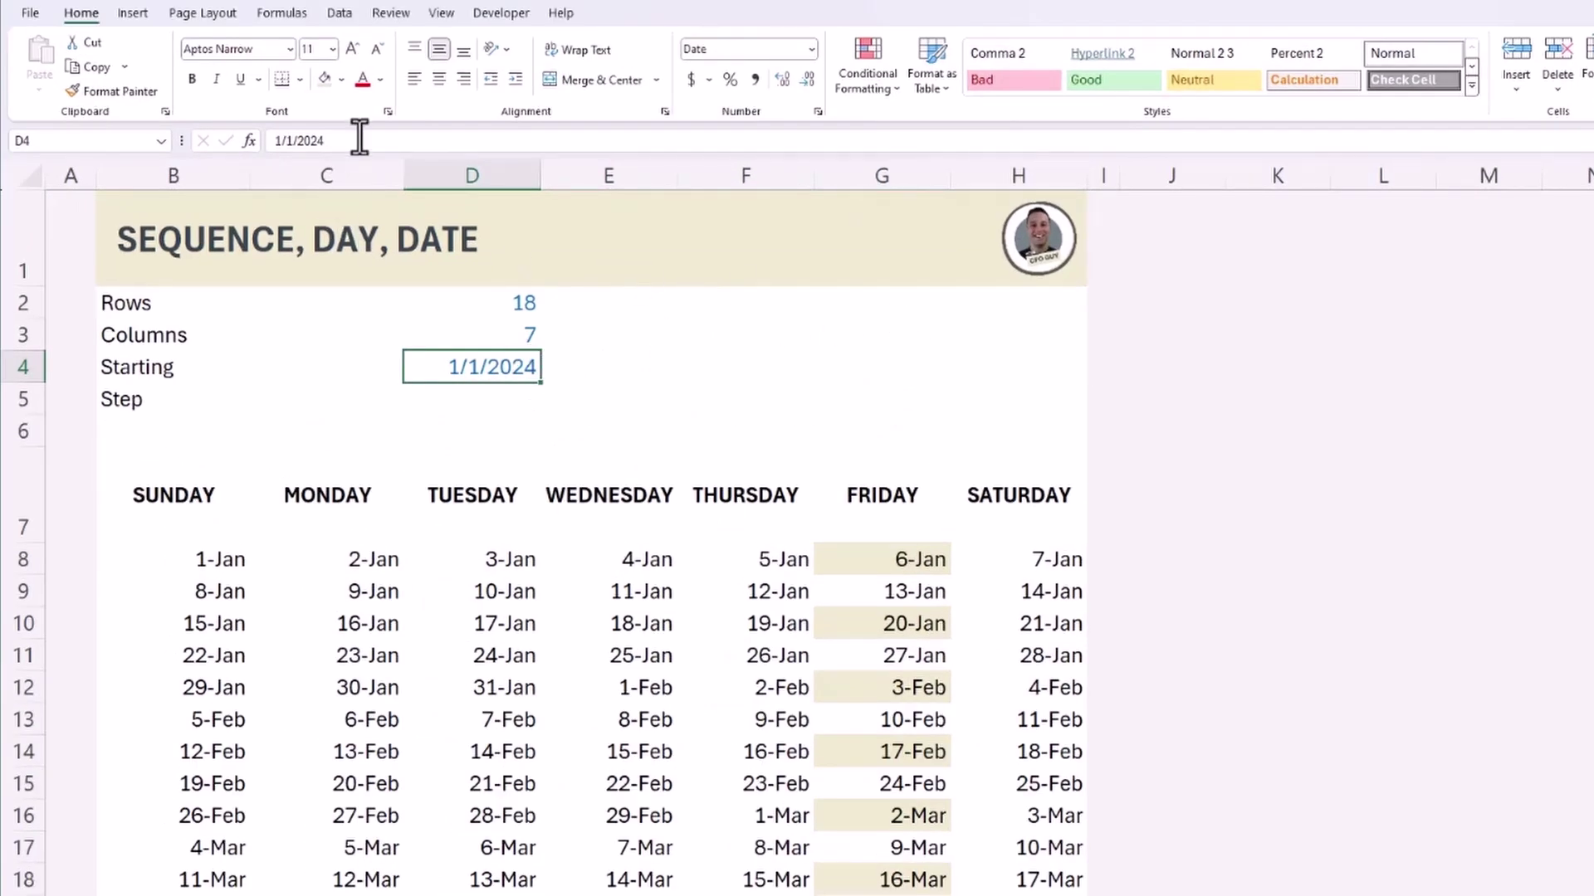
left_click_drag(358, 139, 274, 141)
type("=D")
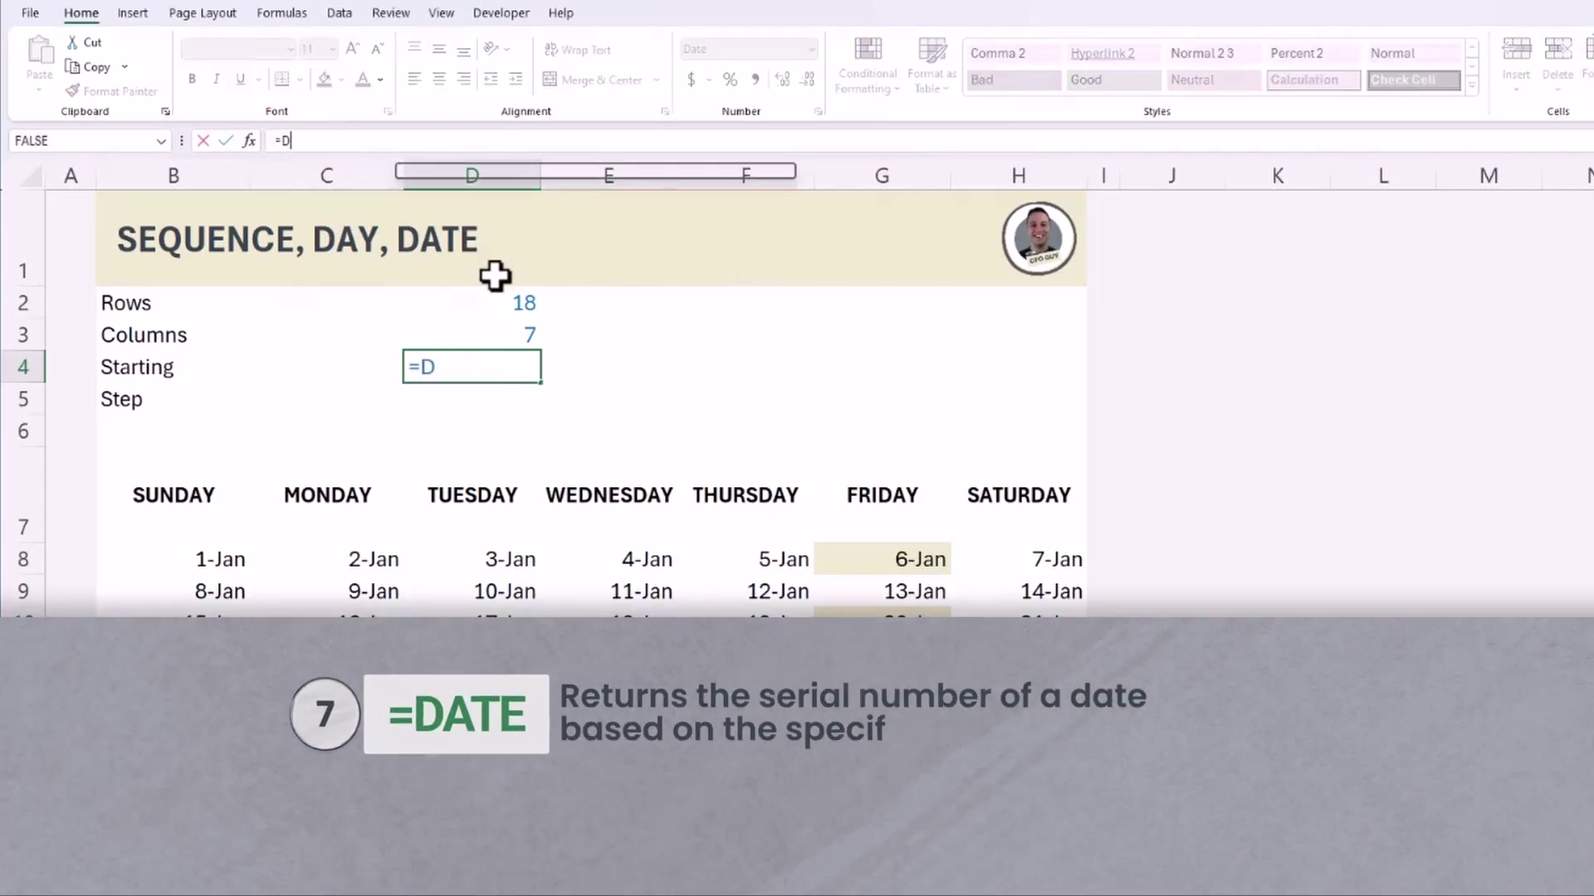
type("ATE(2024,")
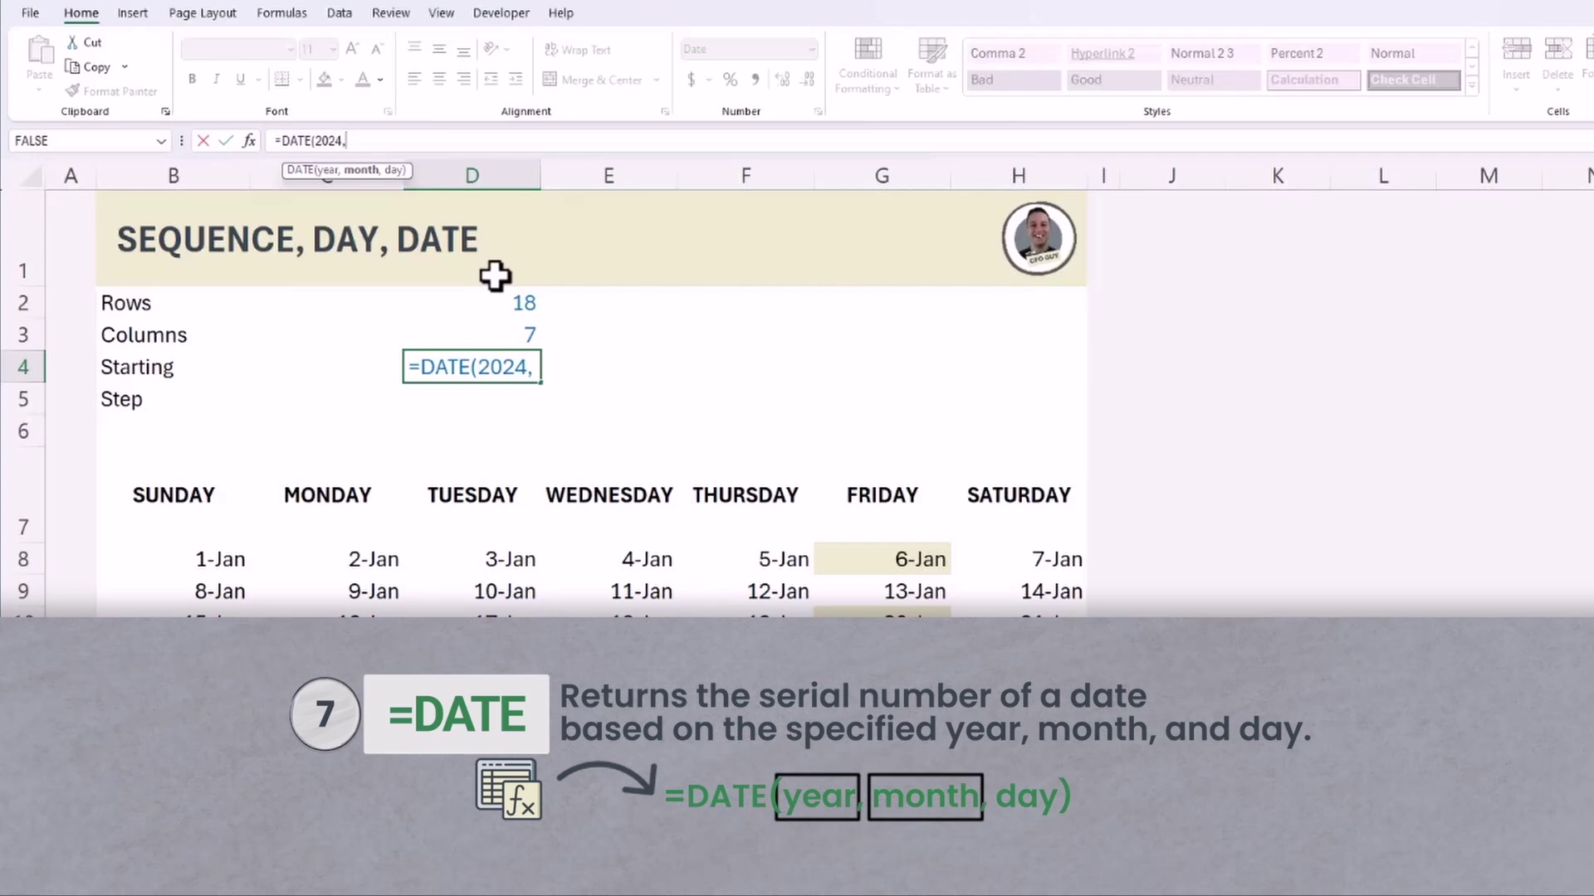
type("1,1")
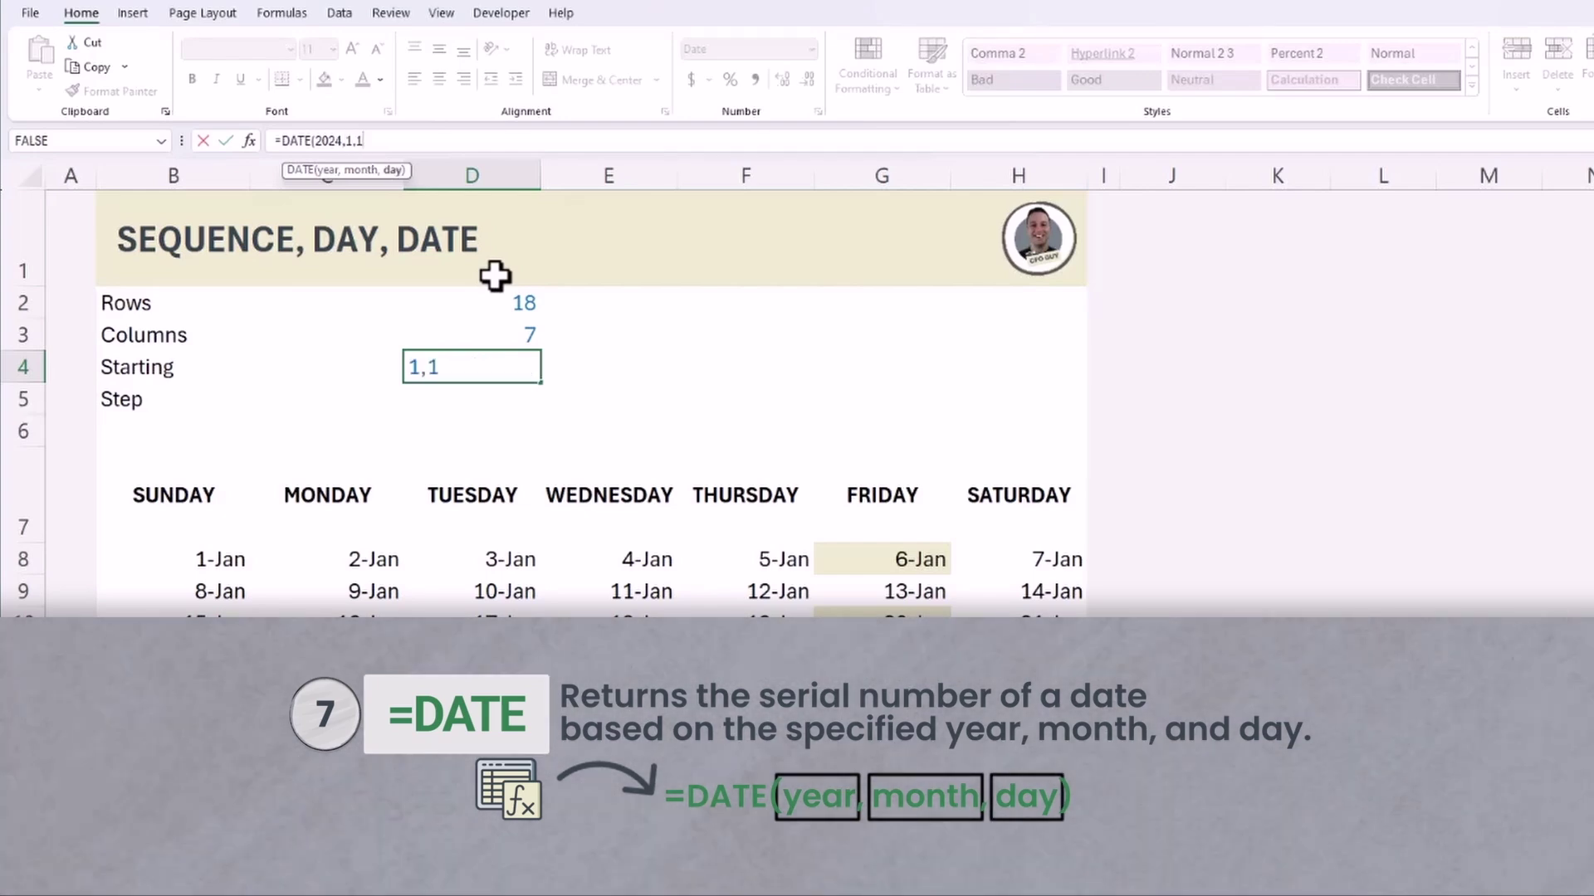
type(")")
key("Return")
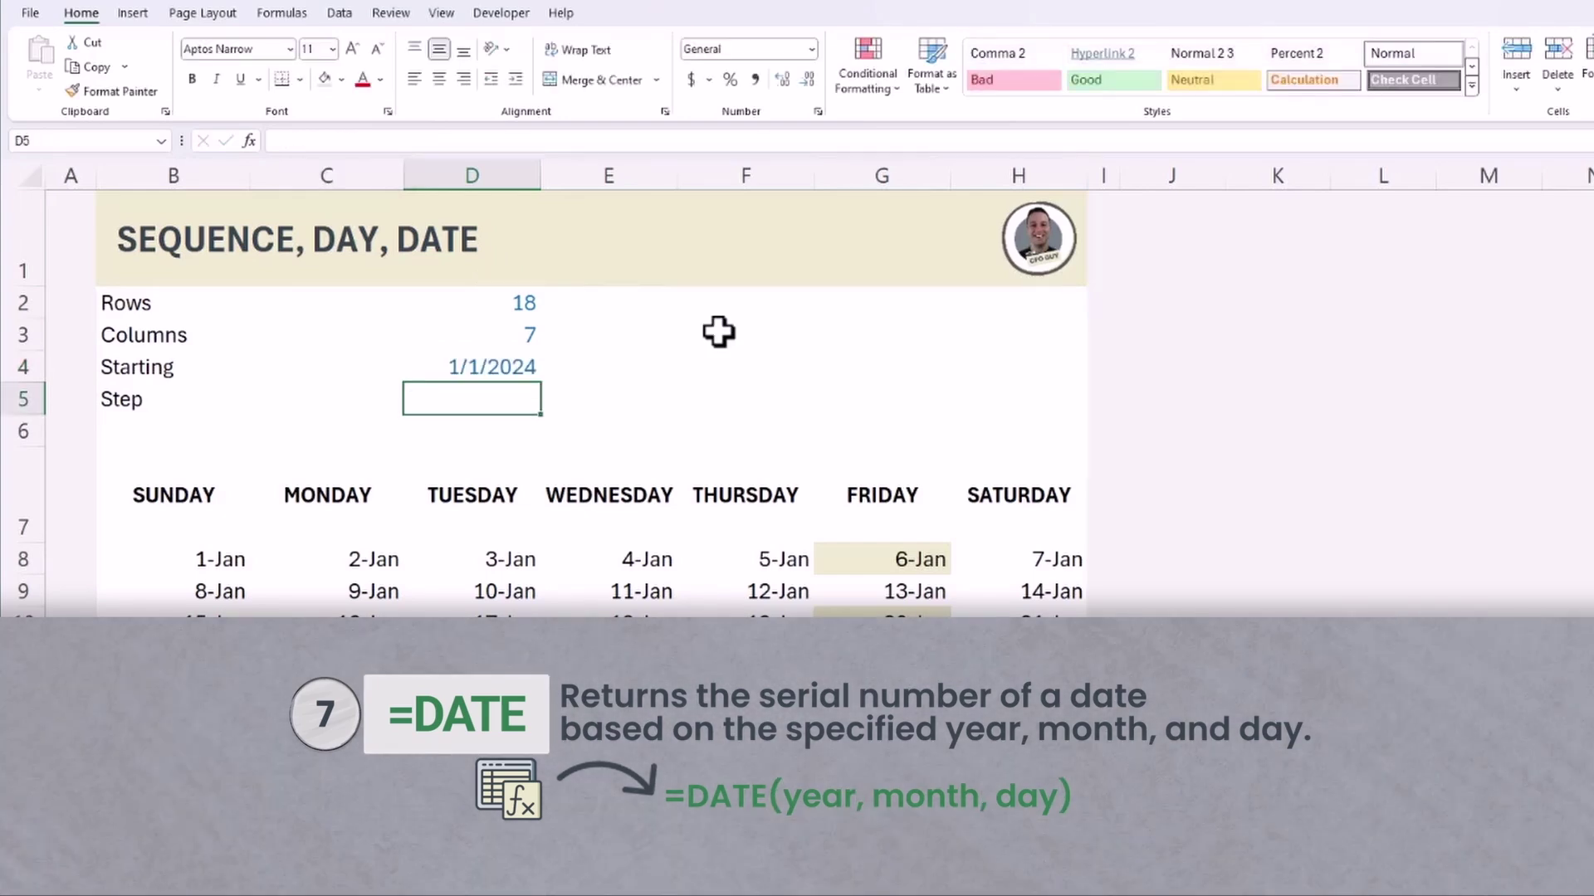
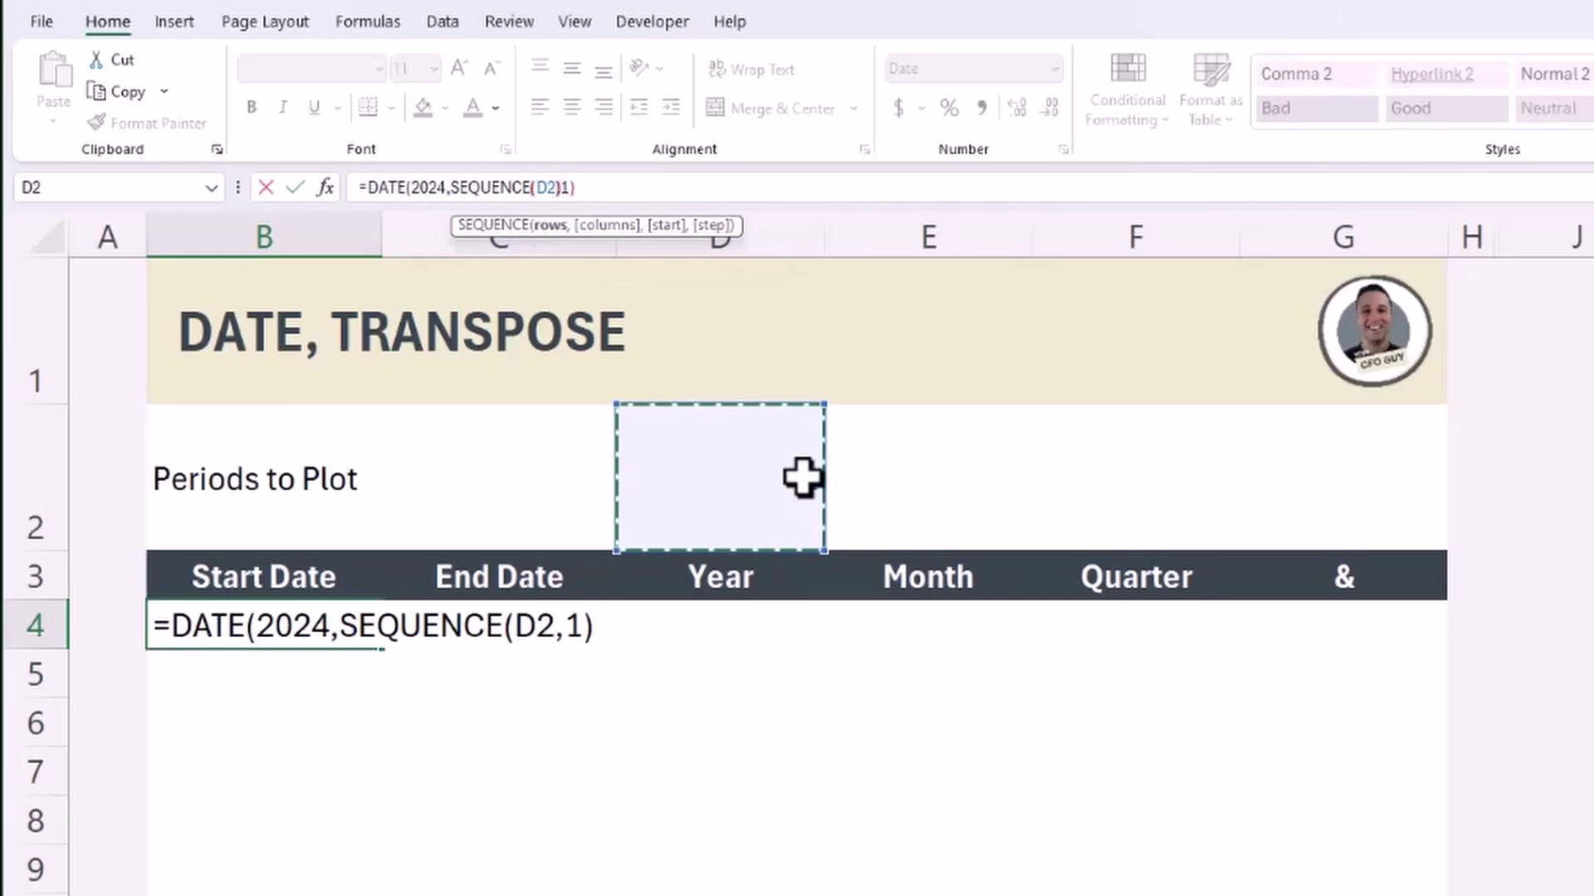
Enter =DATE(2024,SEQUENCE(D2),1) as the Start Date formula in B4, and set Periods to Plot in D2 to 4 and finally to 5.
key("Return")
left_click(804, 475)
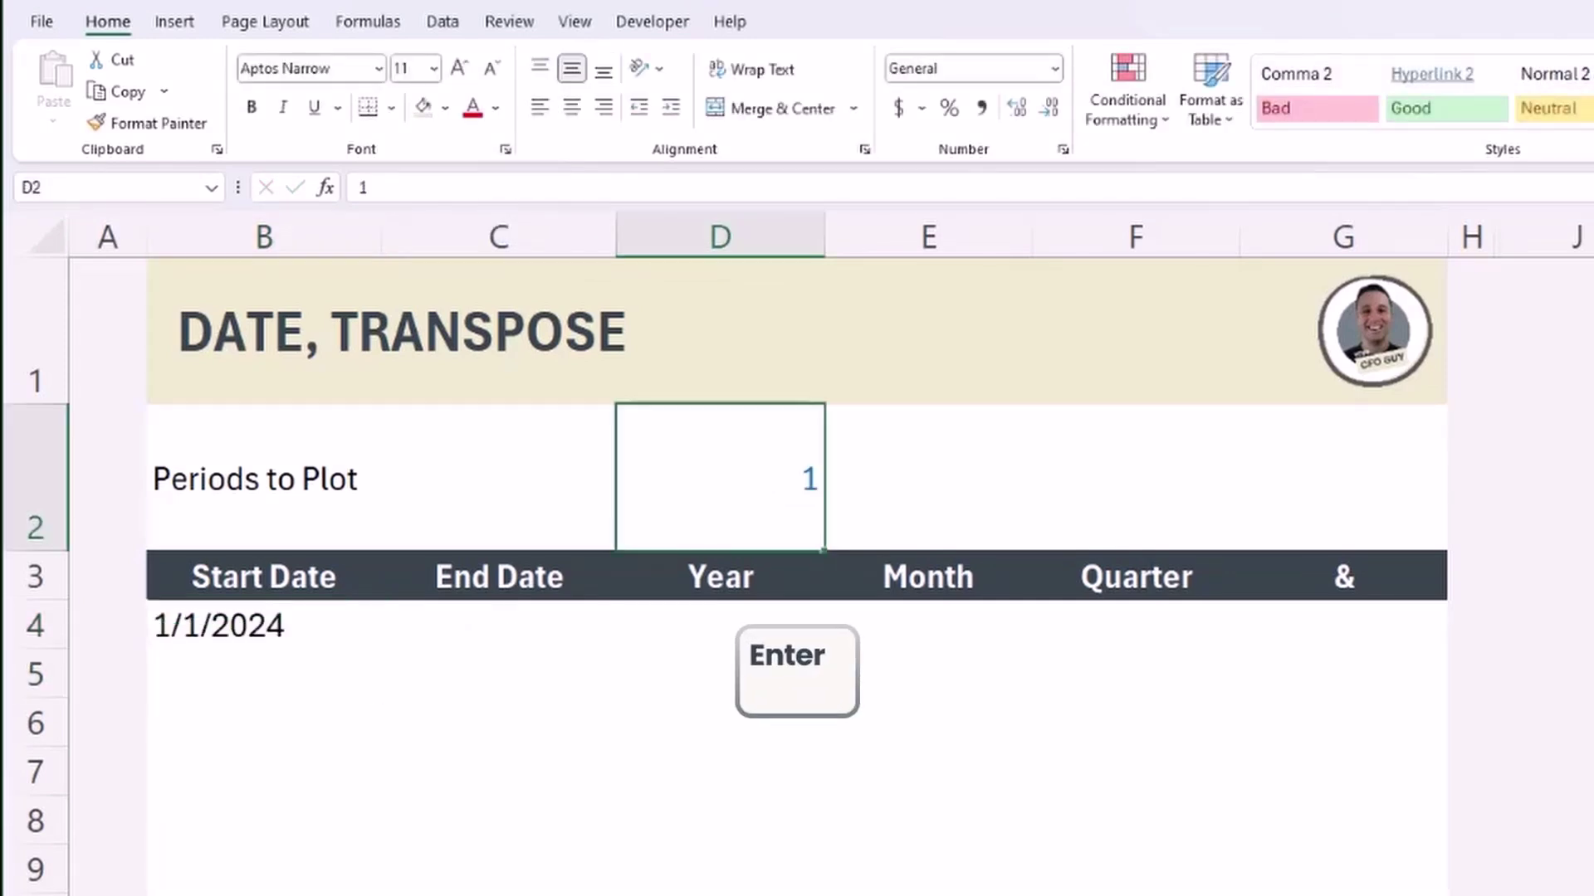
type("4")
key("Return")
key("Up")
type("5")
key("Return")
key("Up")
Copy the Start Date formula text from B4 and paste it into the first End Date cell, C4.
left_click(264, 625)
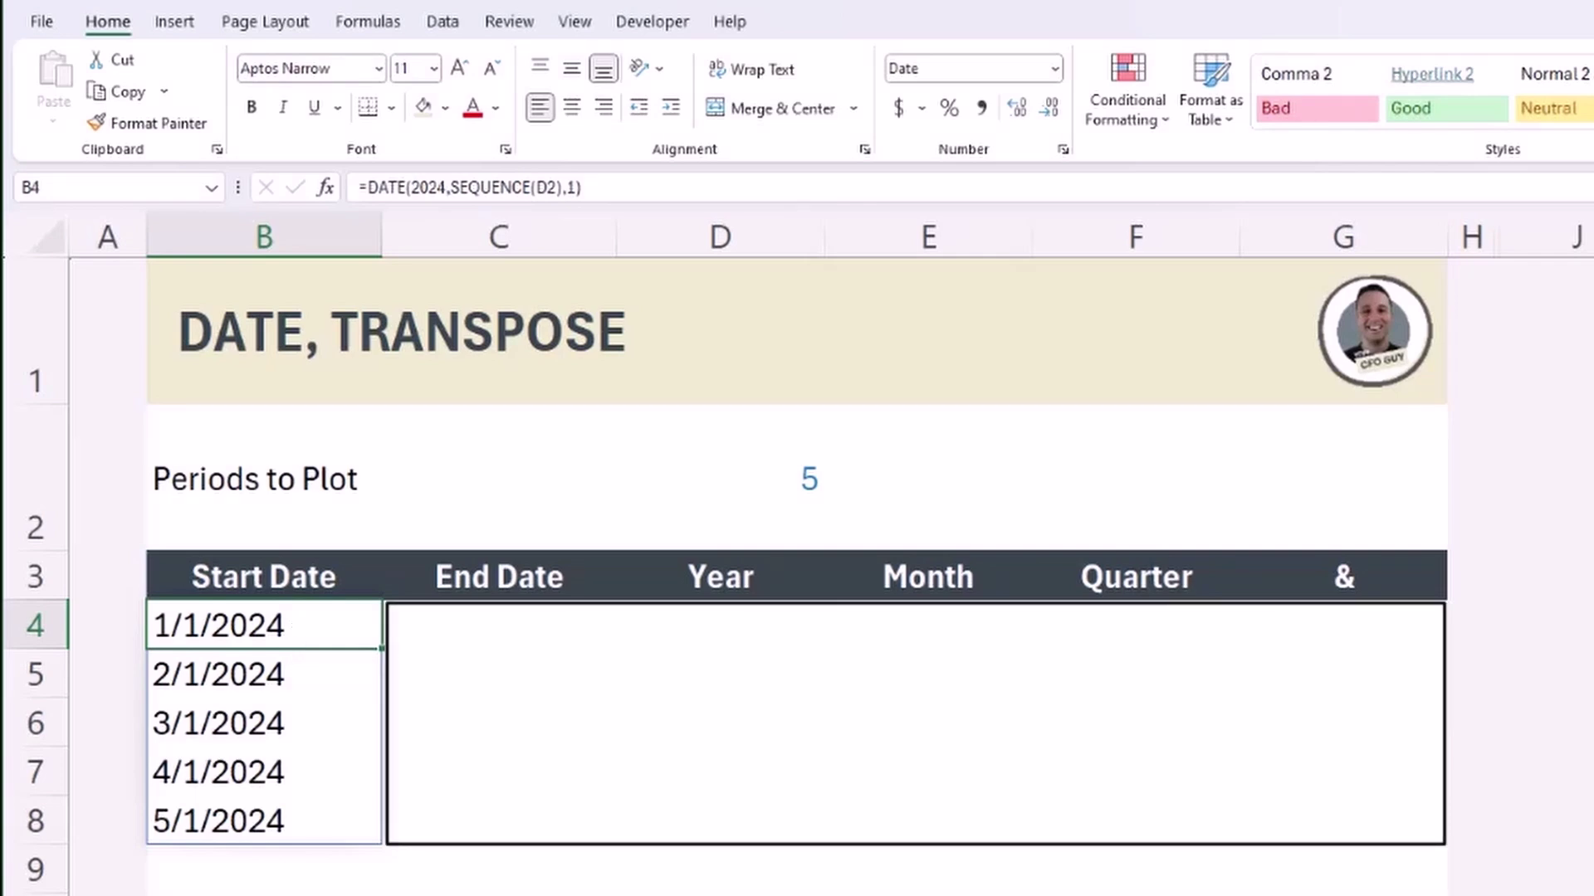
left_click(498, 624)
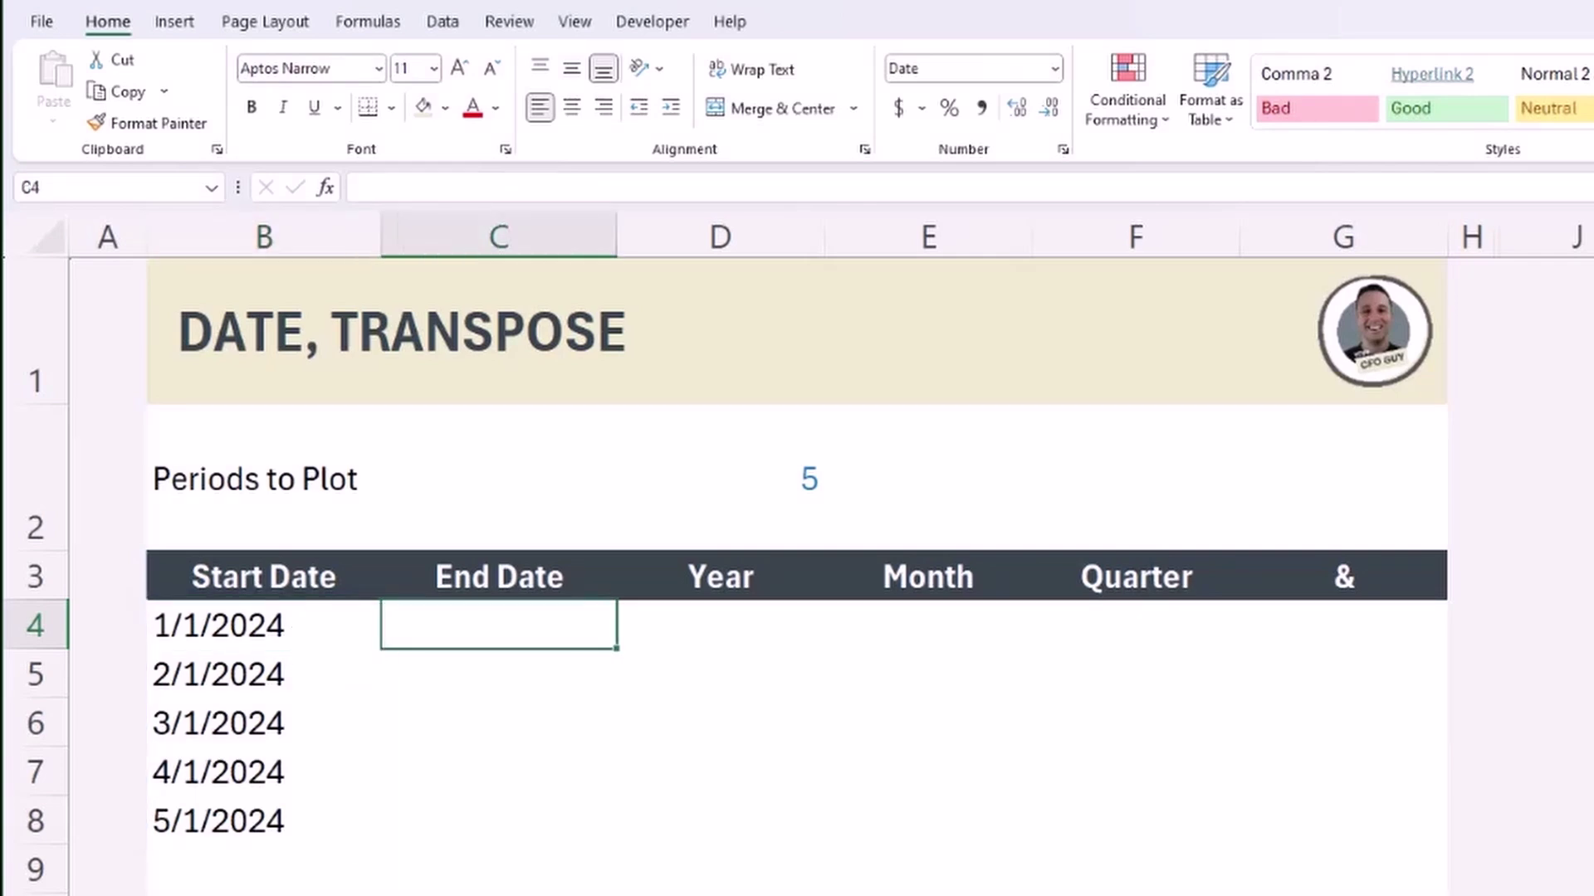
left_click(313, 626)
left_click_drag(625, 192, 28, 216)
key("ctrl+c")
key("Escape")
left_click(437, 625)
left_click(356, 188)
key("ctrl+v")
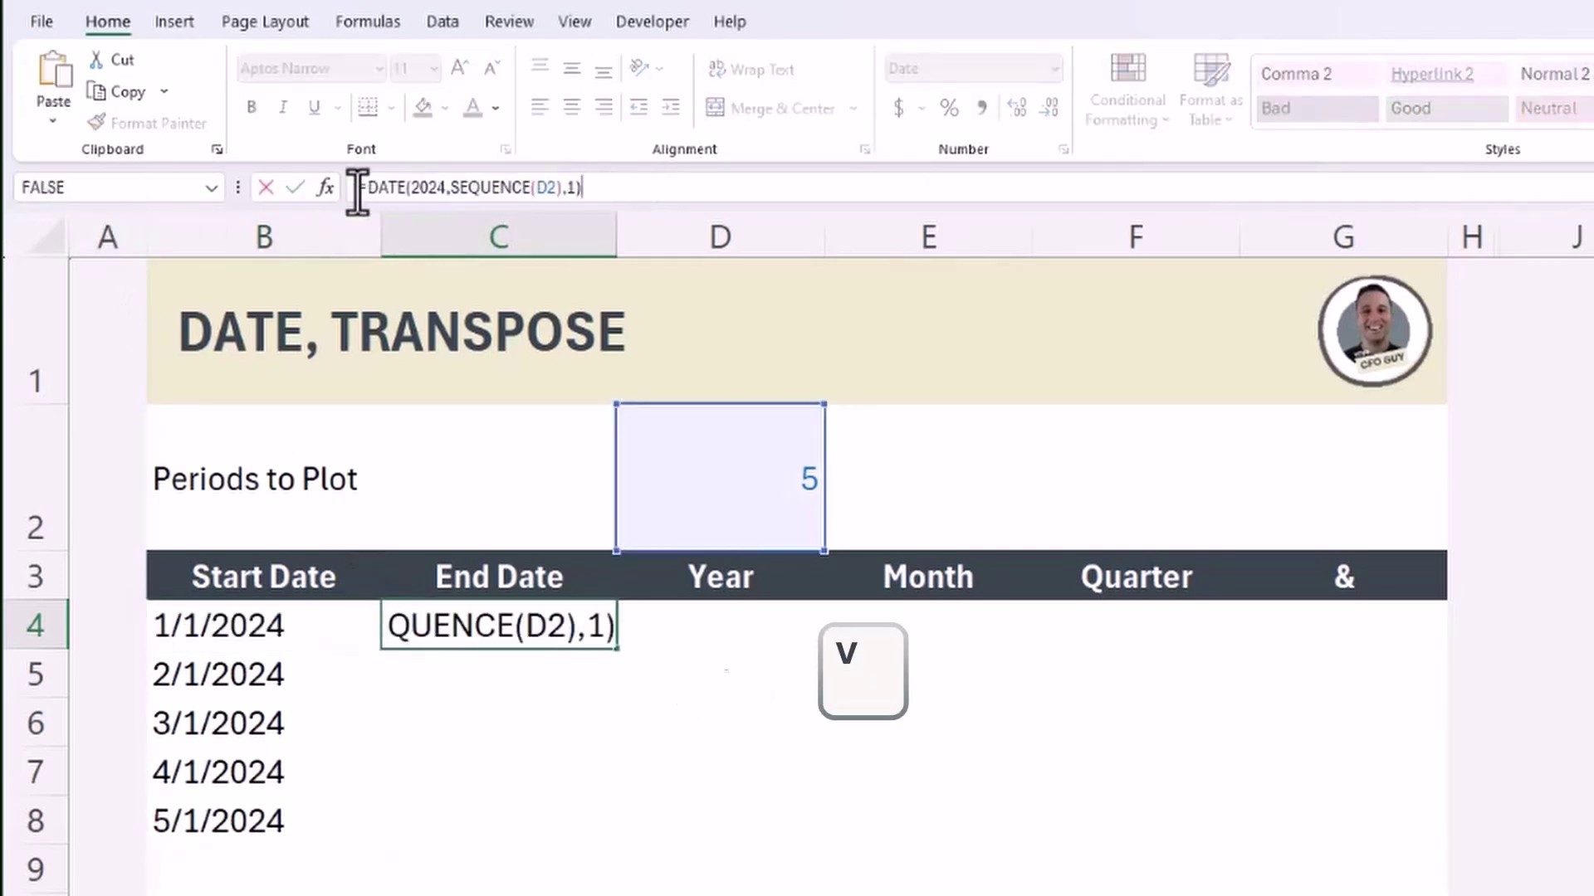
Wrap the pasted date formula in C4 in EOMONTH with 0 months to produce the End Date column.
left_click(366, 189)
type("EOMONTH(")
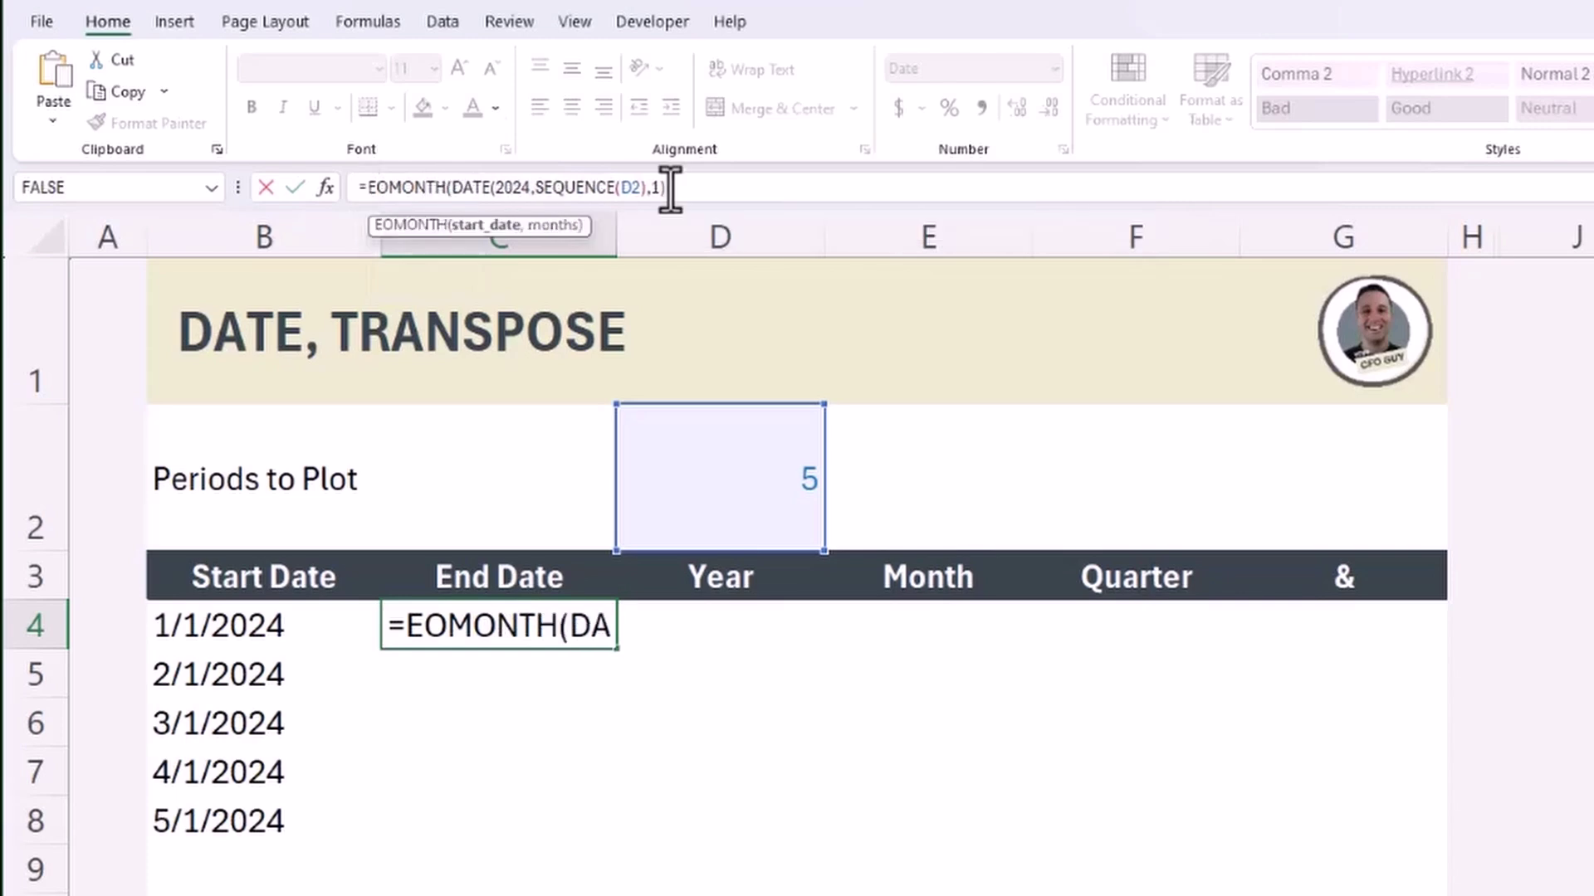
left_click(685, 189)
type(",0")
key("Tab")
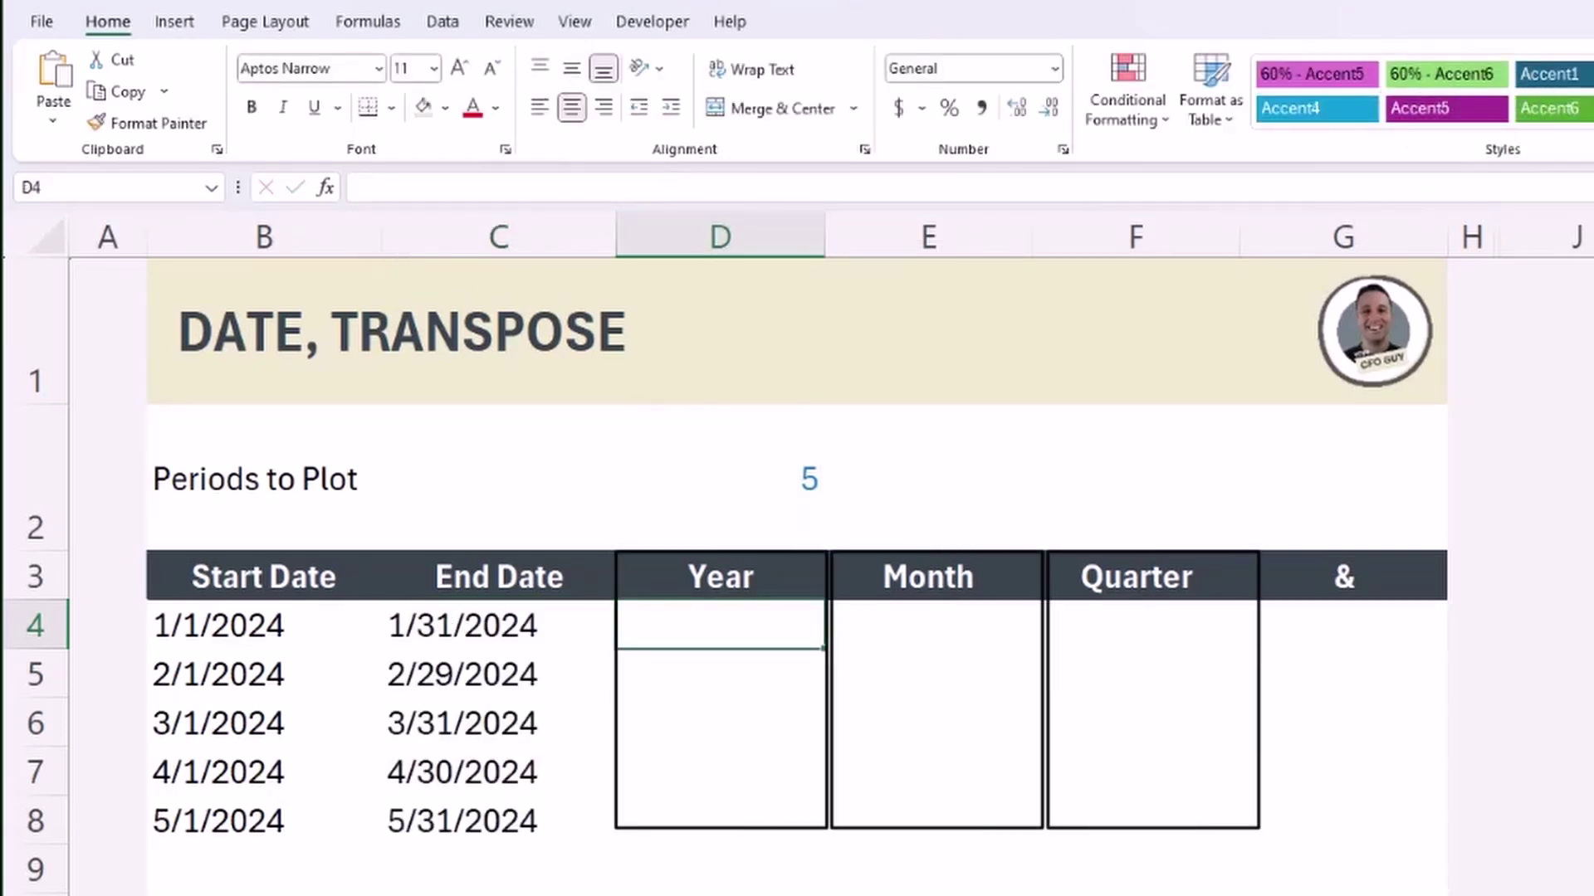
Fill the Year column with =YEAR(B4#) in D4, referencing the whole spilled Start Date range.
type("=YEAR(")
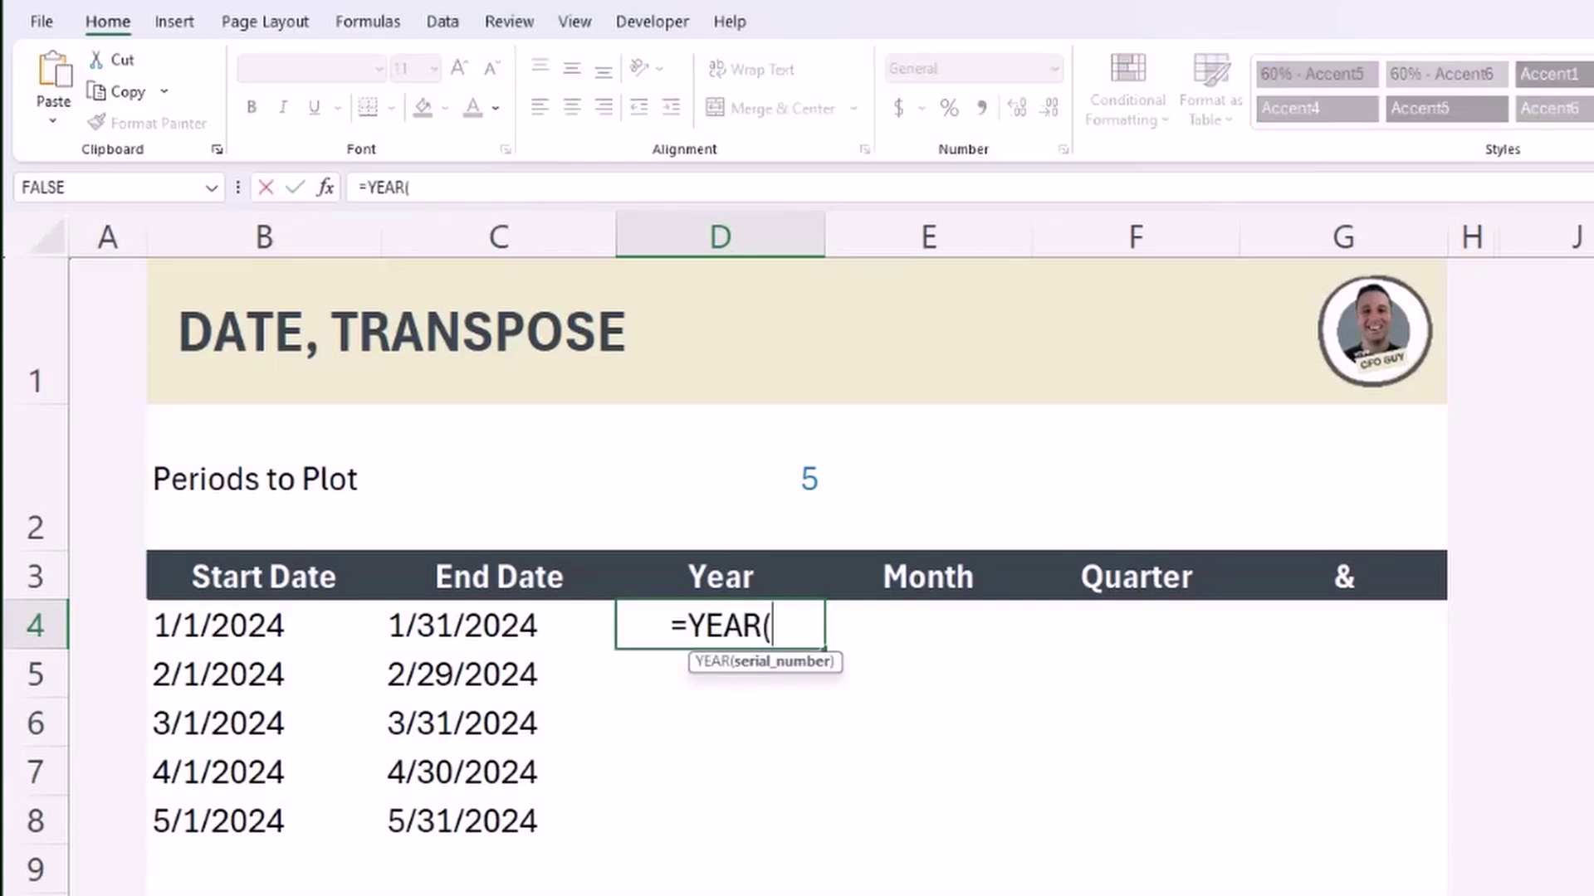
left_click(264, 625)
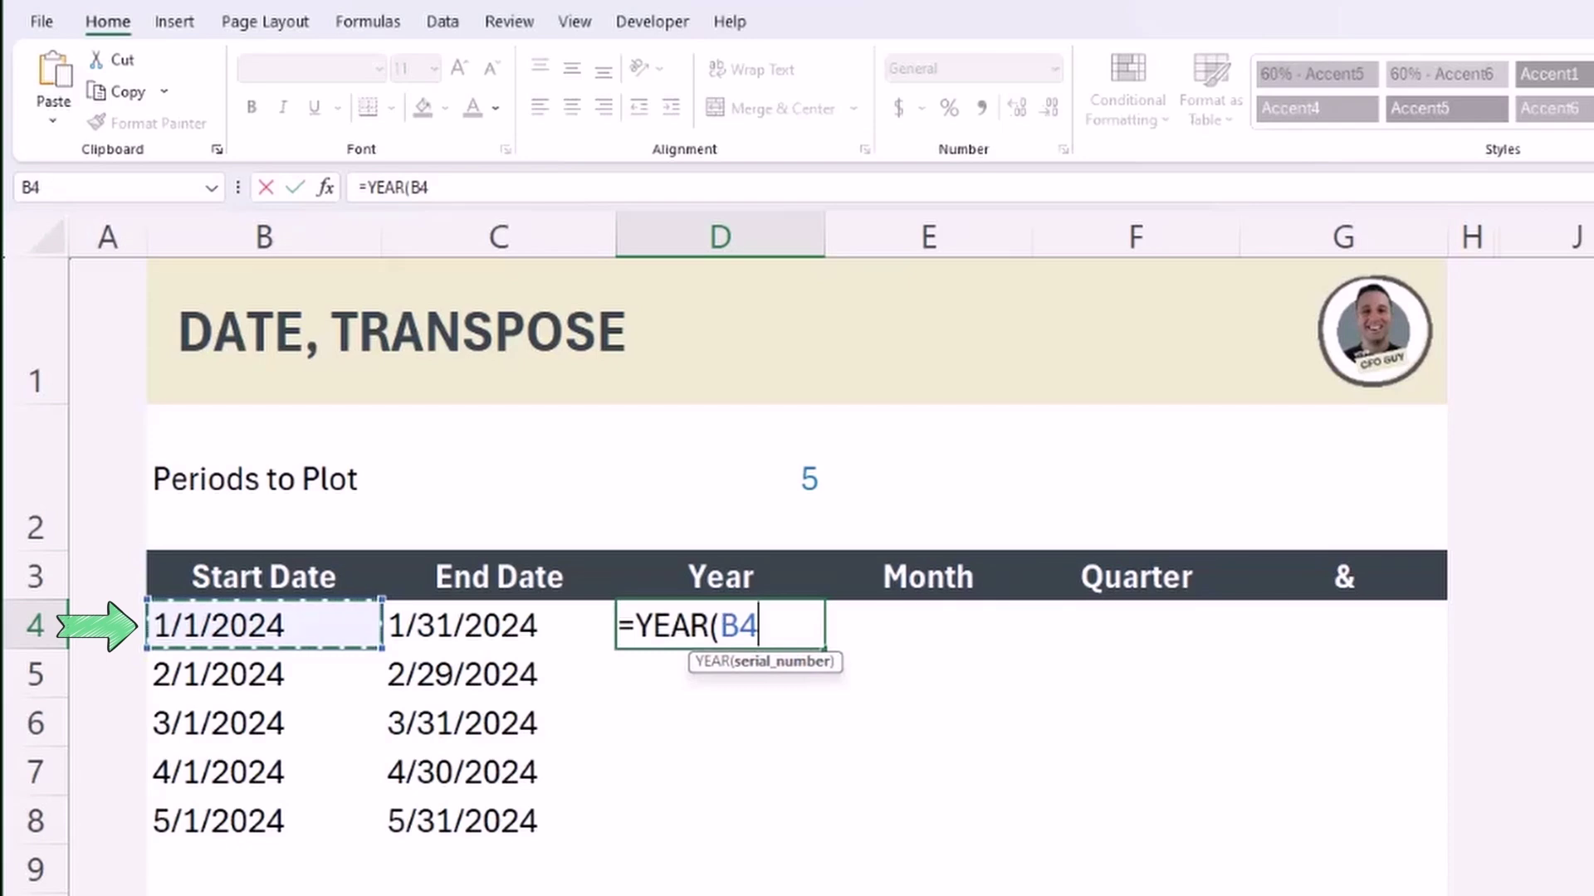
type("#")
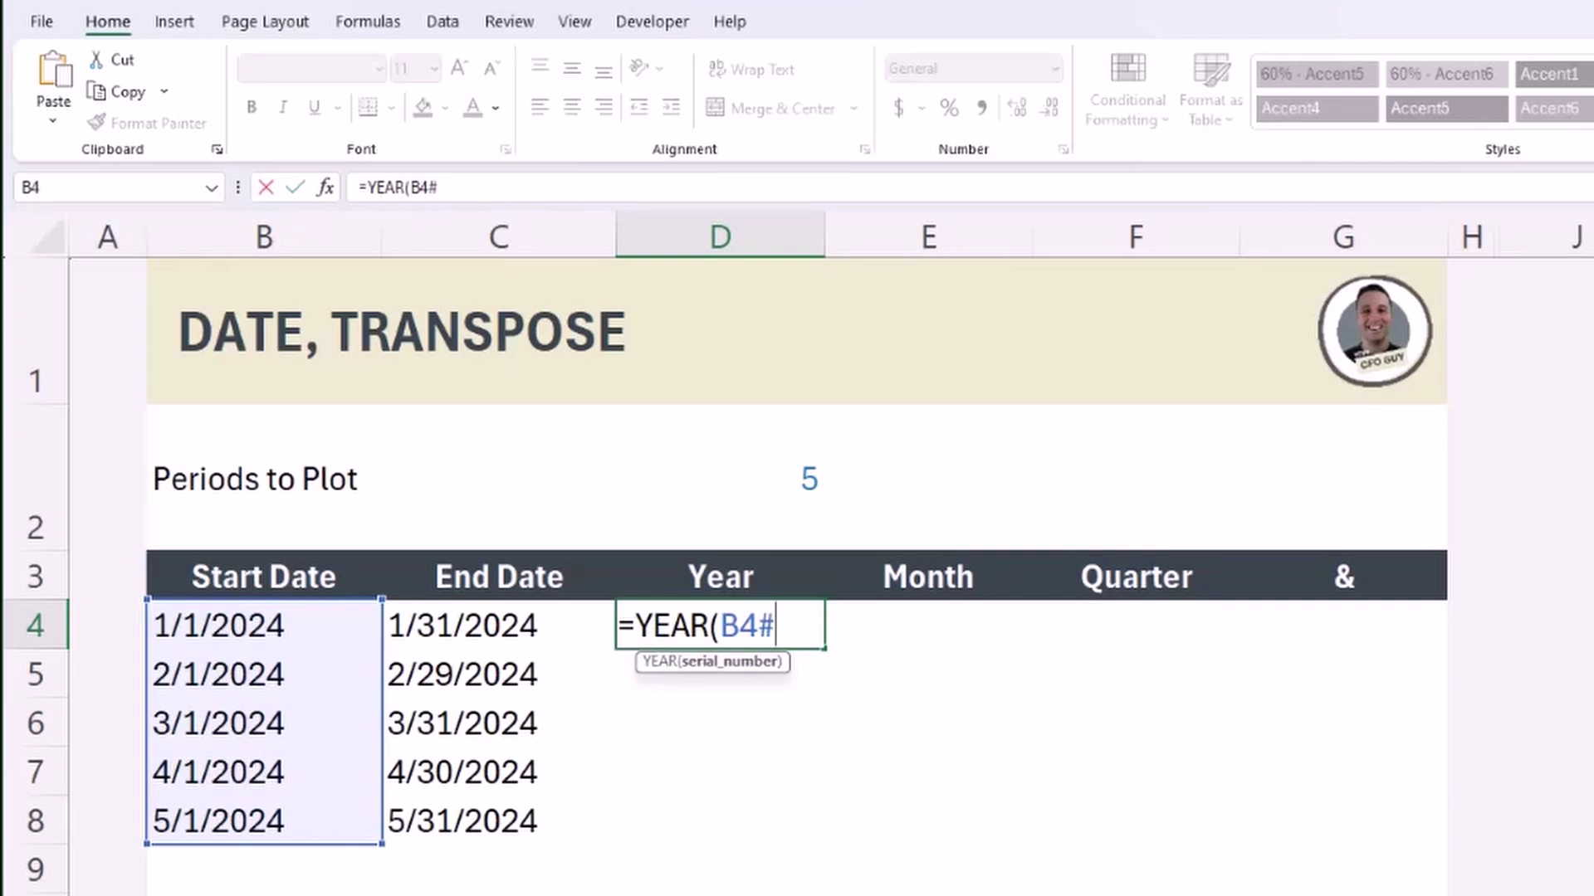
type(")")
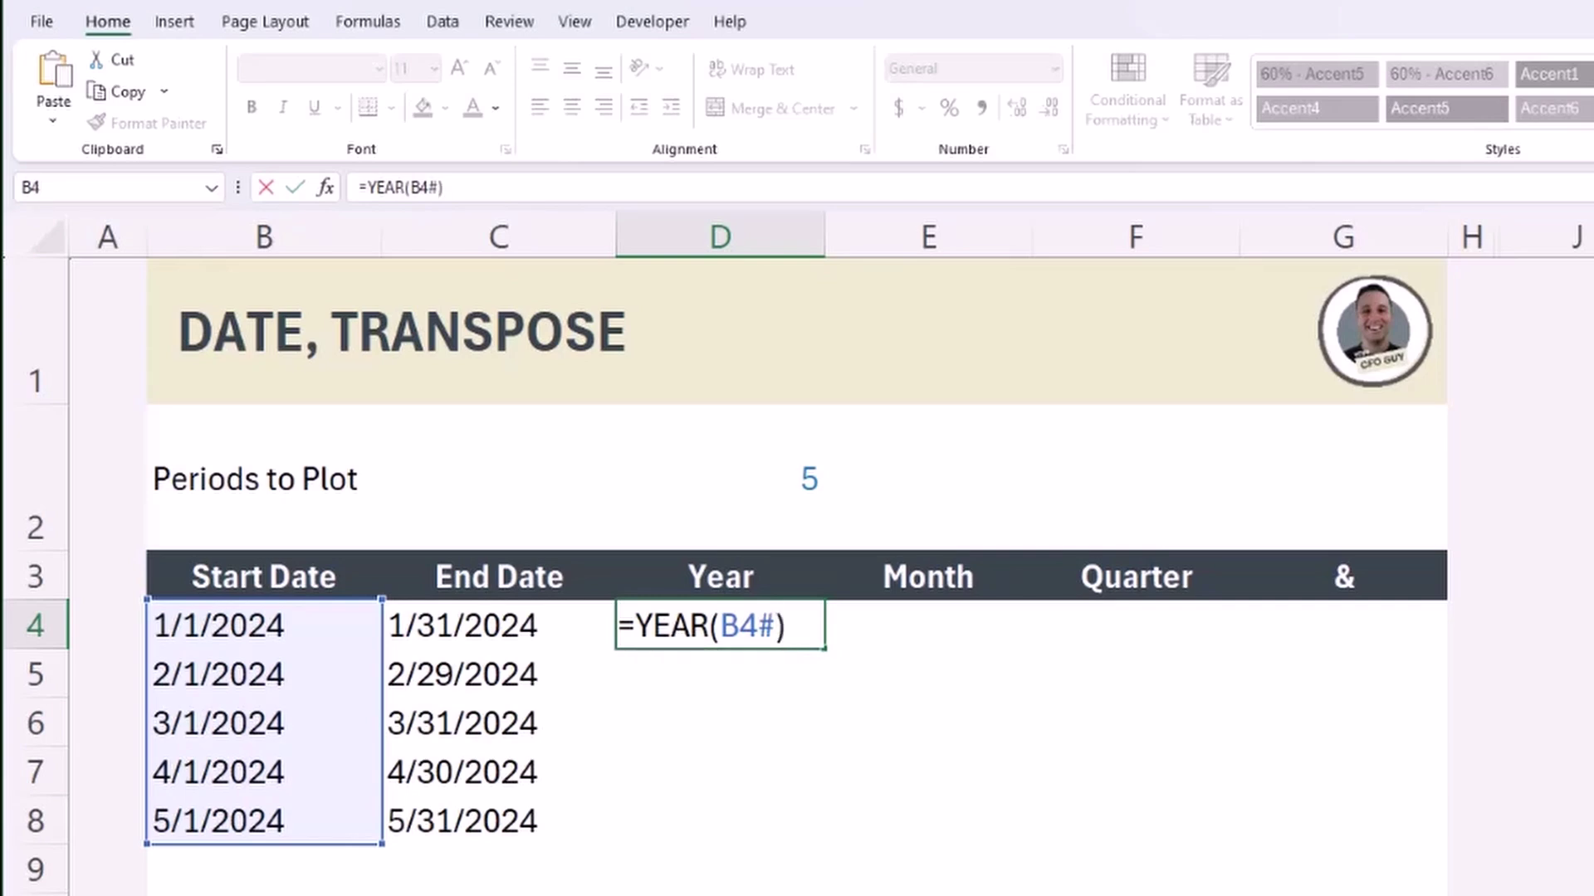
key("Tab")
Fill the Month column from E4 with the MONTH function applied to the spilled Start Date range.
type("=MONTH(")
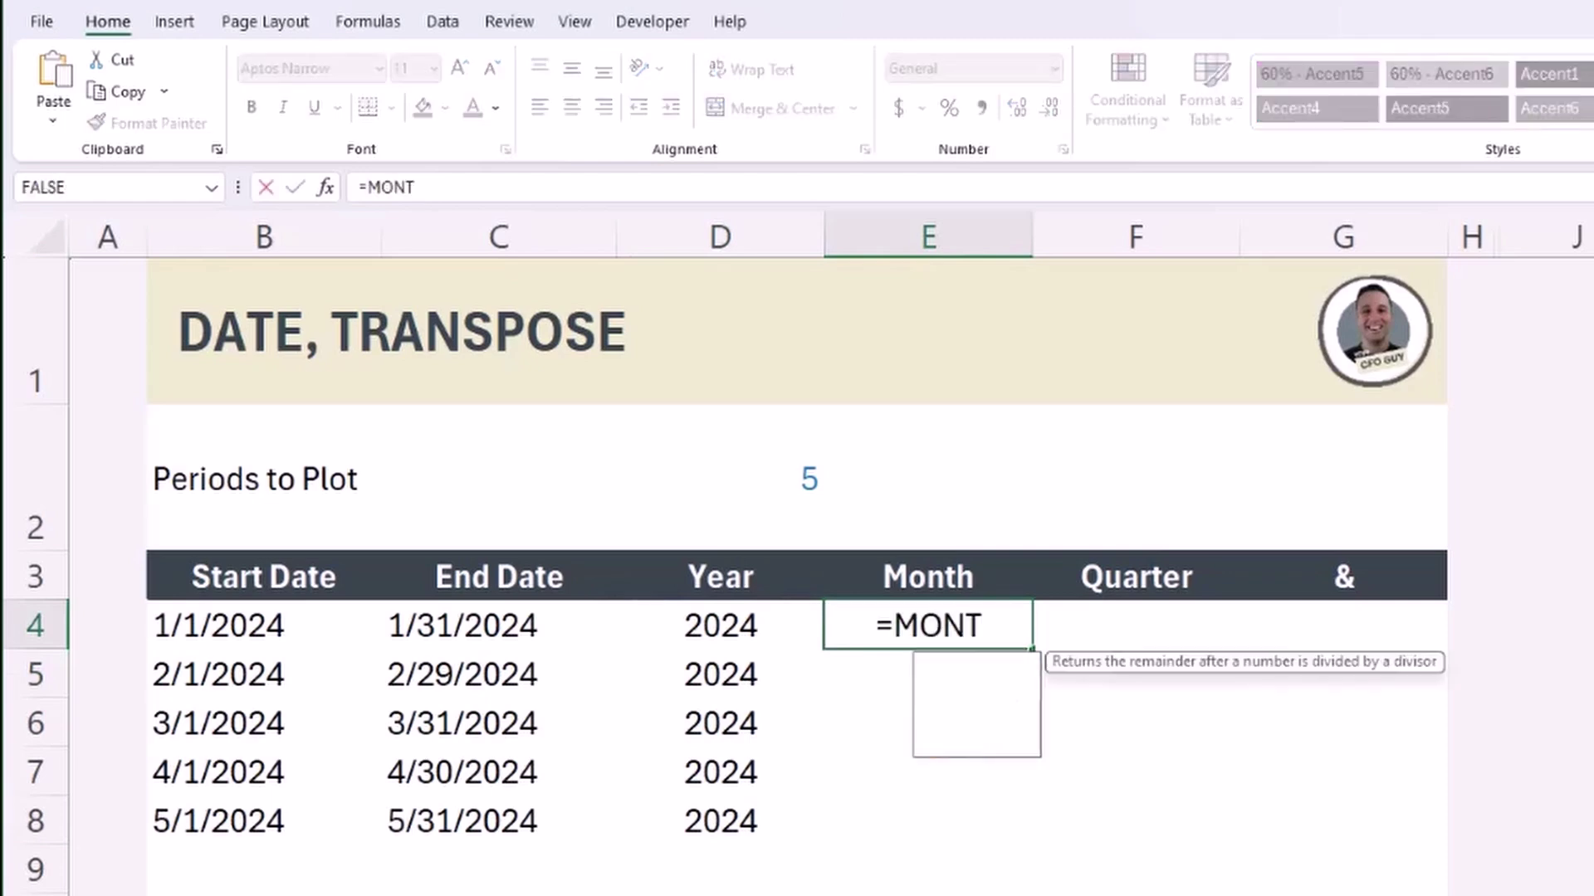
left_click(498, 625)
left_click(196, 623)
type(")")
key("Tab")
Calculate the Quarter column from F4 with ROUNDUP of the Start Dates' MONTH divided by 3, using 0 digits.
type("=ROUND")
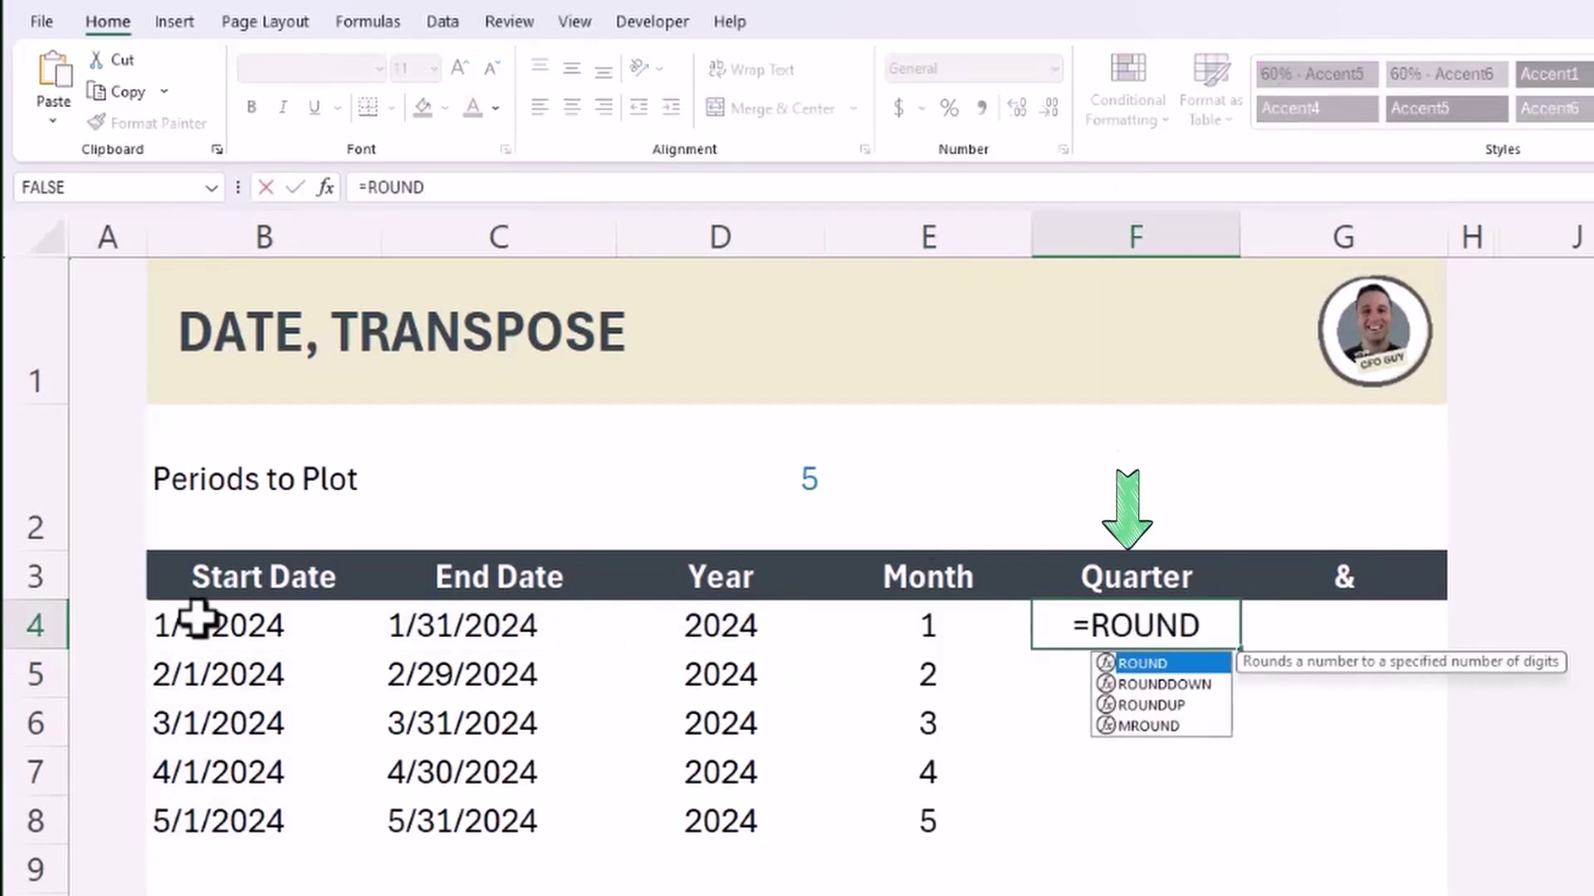
type("UP(MONTH(")
key("Left")
key("Left")
left_click(197, 623)
type(")/3,0)")
key("Tab")
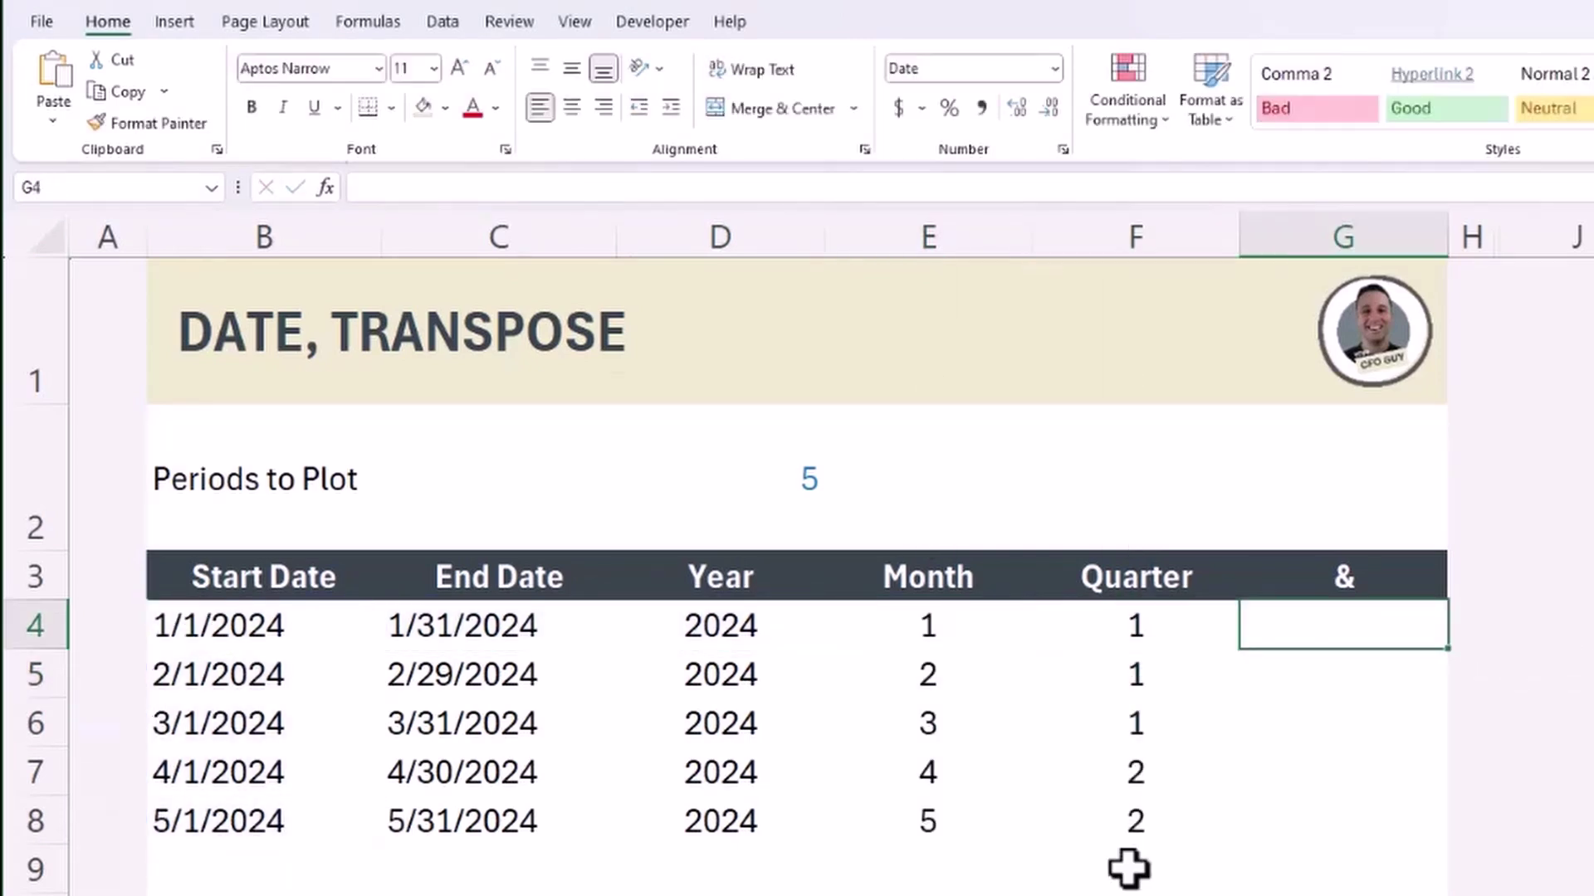
Combine quarter and year labels in G4 with ="Q"&F4#&" "&D4#.
type("=")
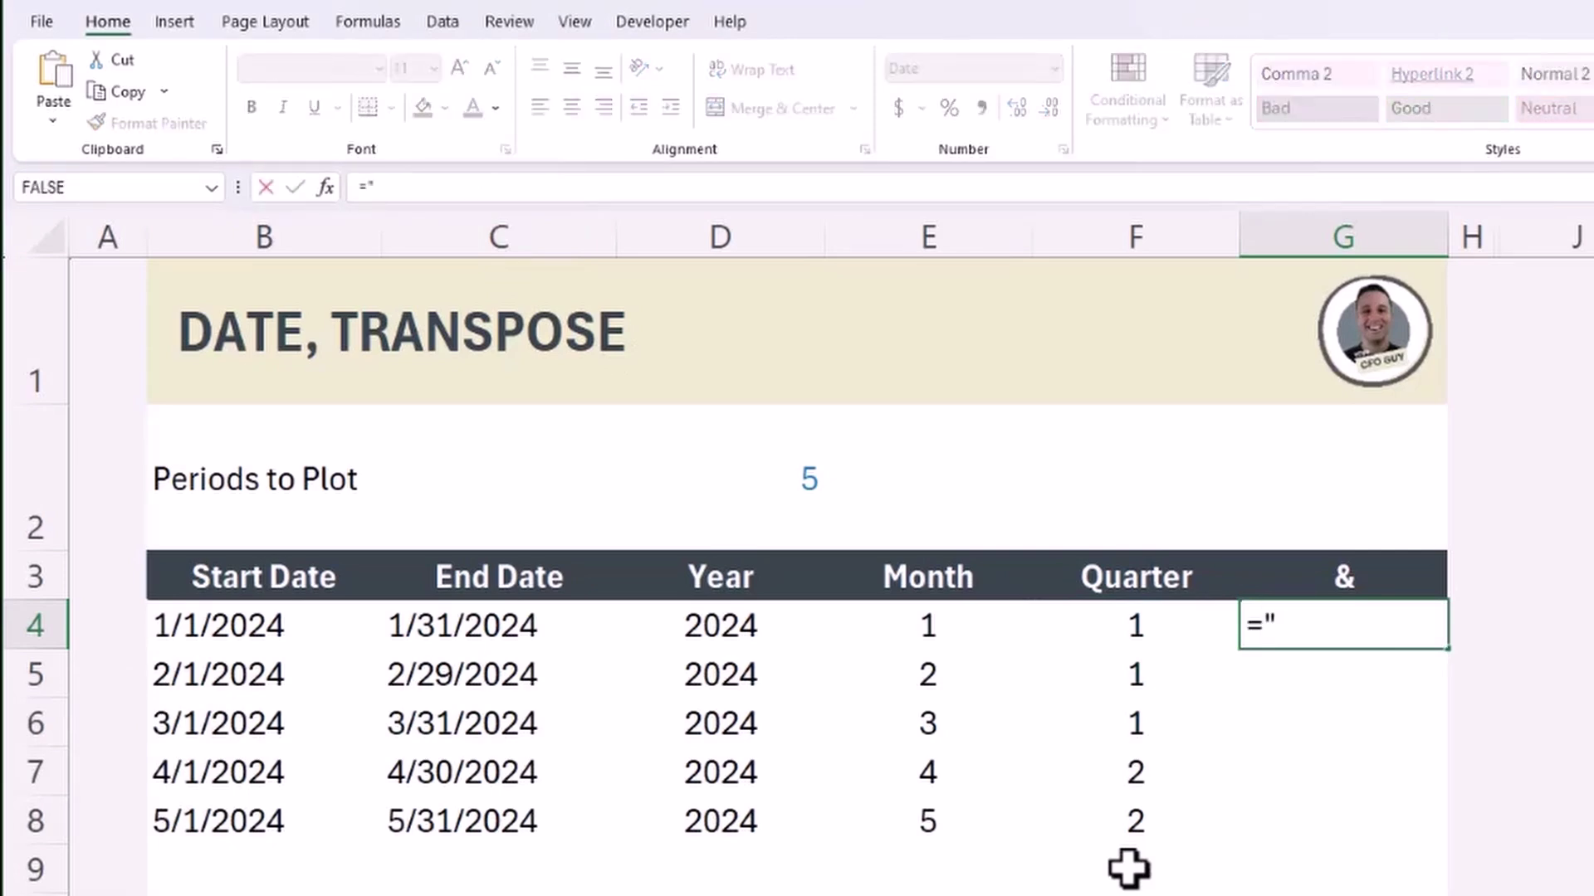
type("\"Q\"&")
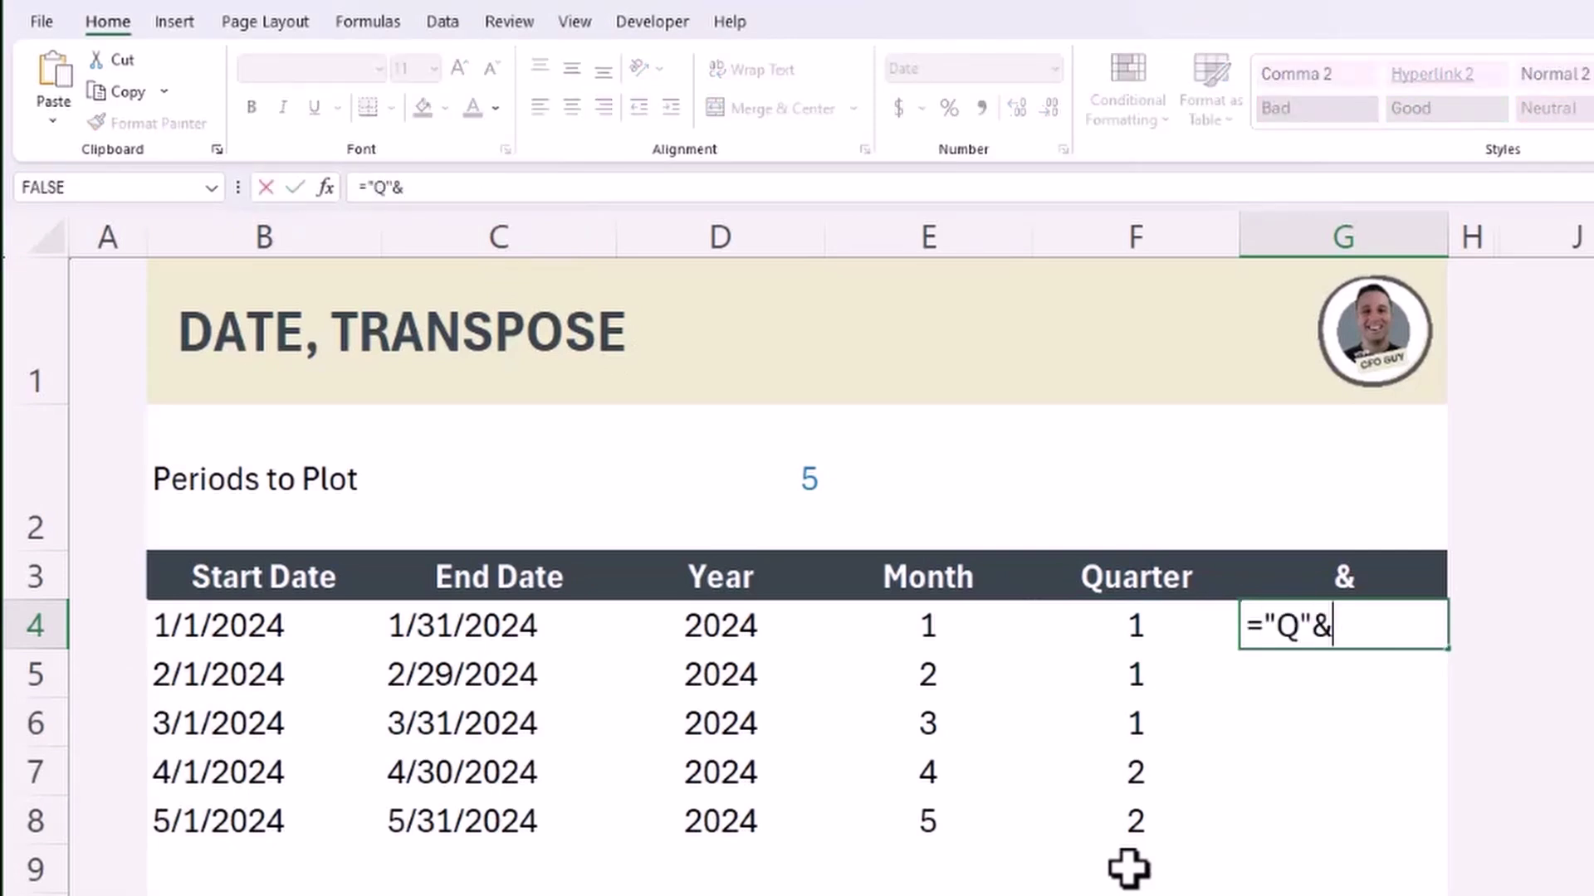
type("F4#&\" \"&D4#")
key("Return")
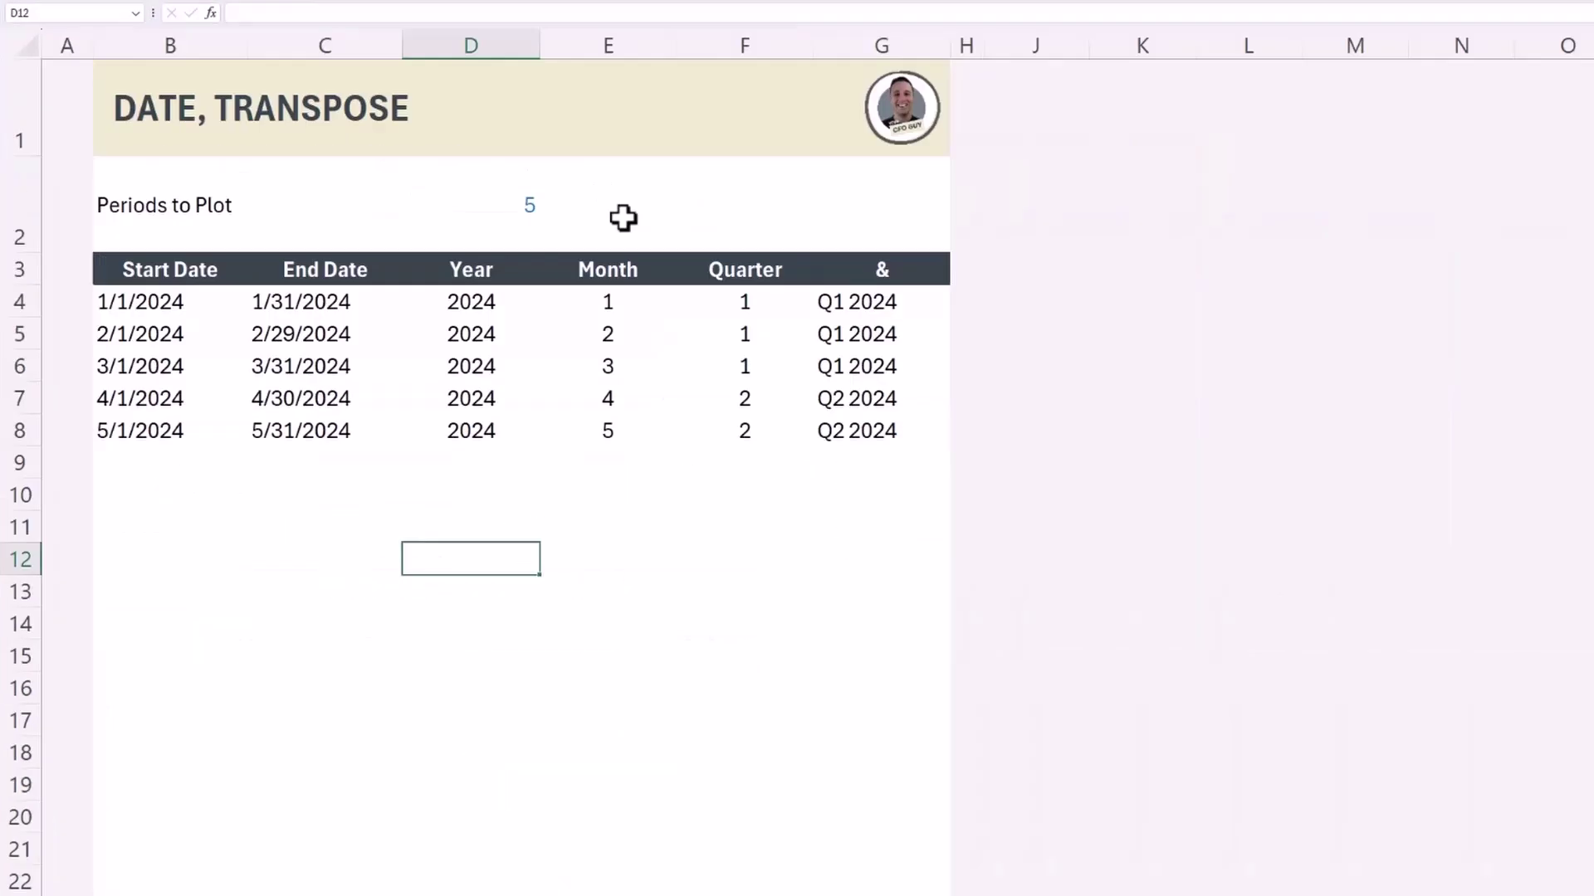
Try 12 and 18 as the Periods to Plot value in D2 to extend the date schedule.
left_click(498, 208)
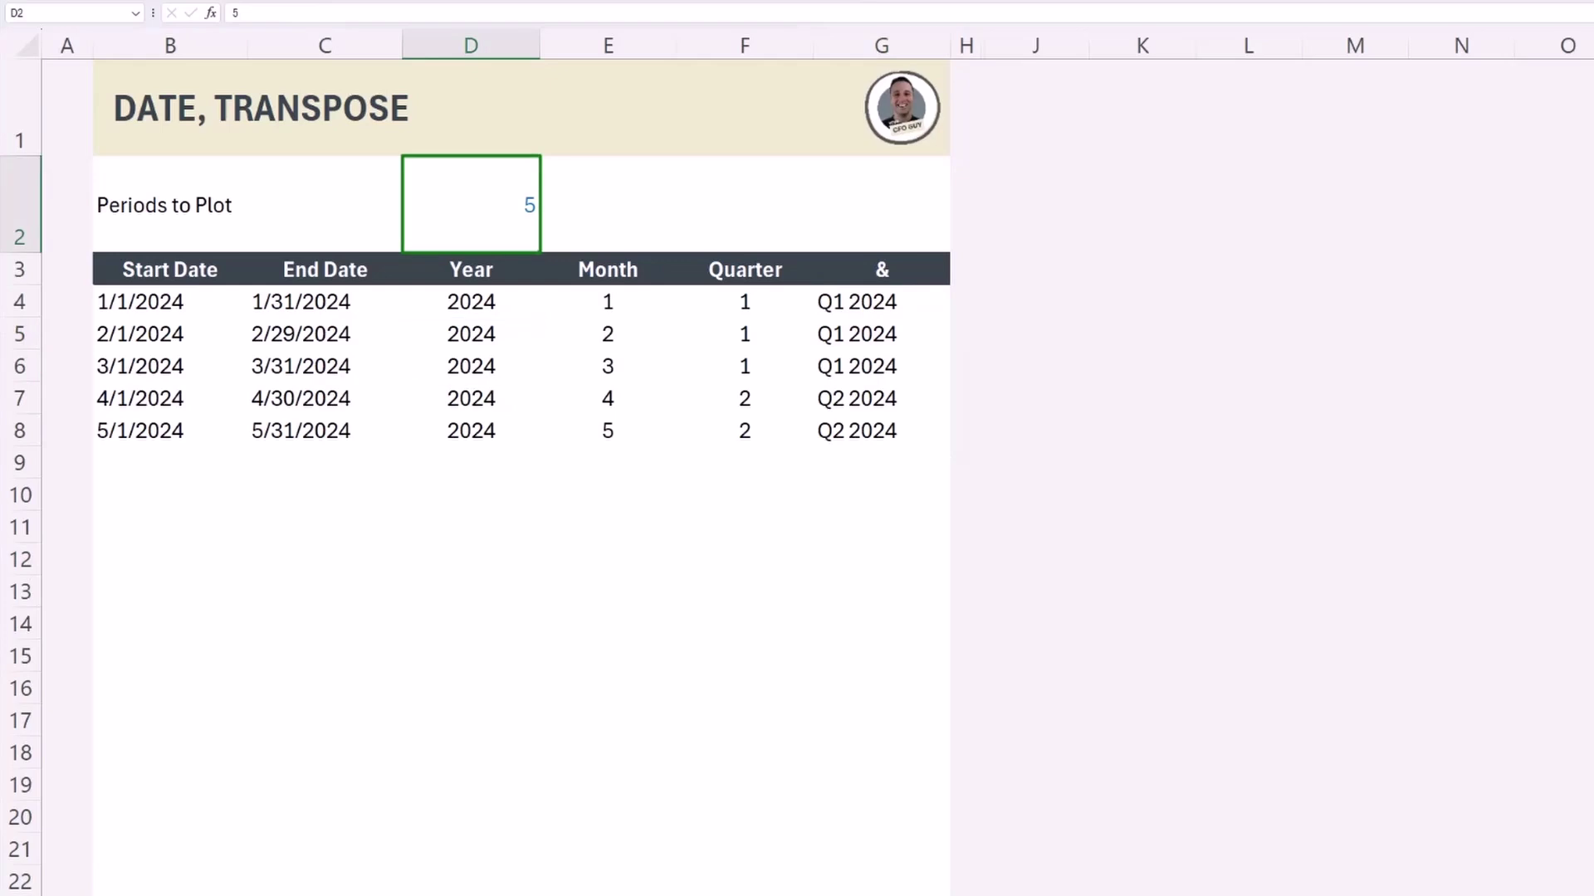
type("12")
key("Return")
left_click(471, 203)
type("18")
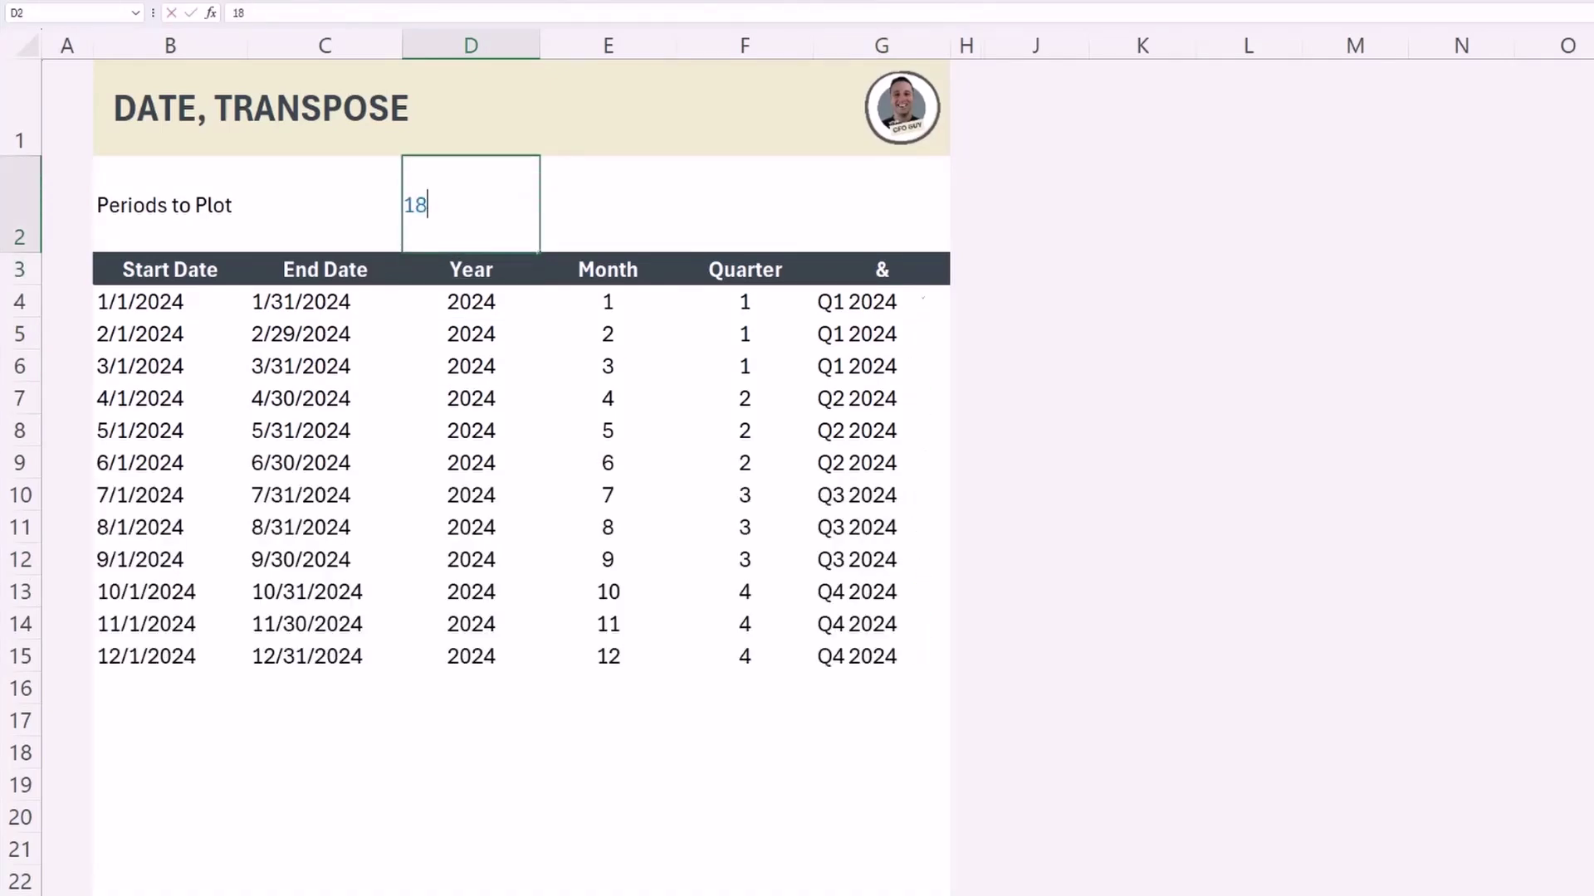
key("Return")
Set Periods to Plot in D2 to 6.
left_click(470, 204)
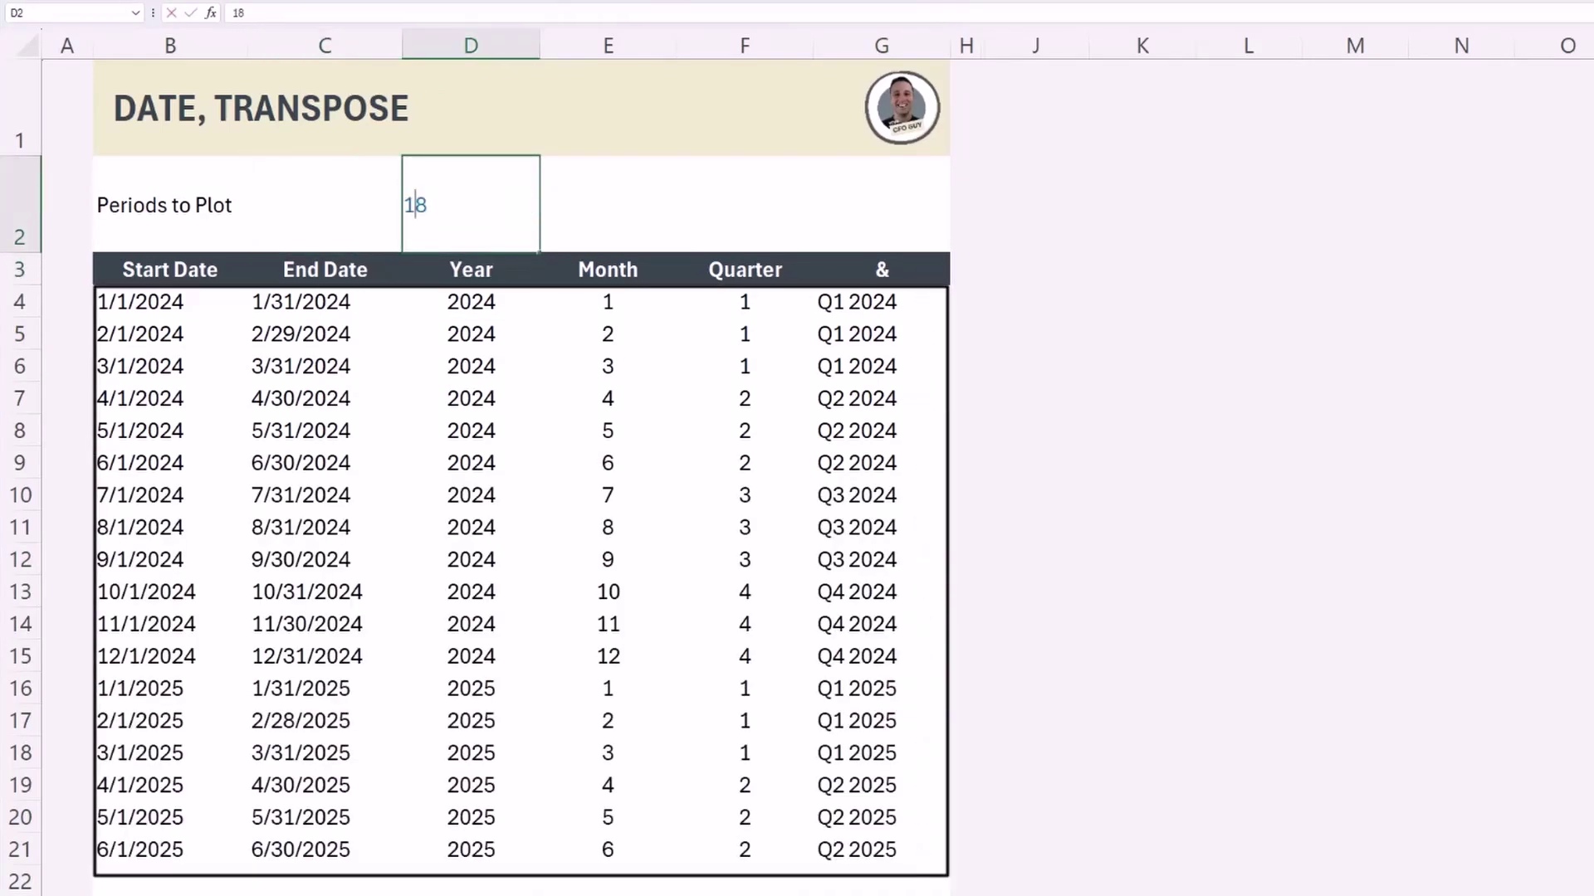
type("6")
key("Return")
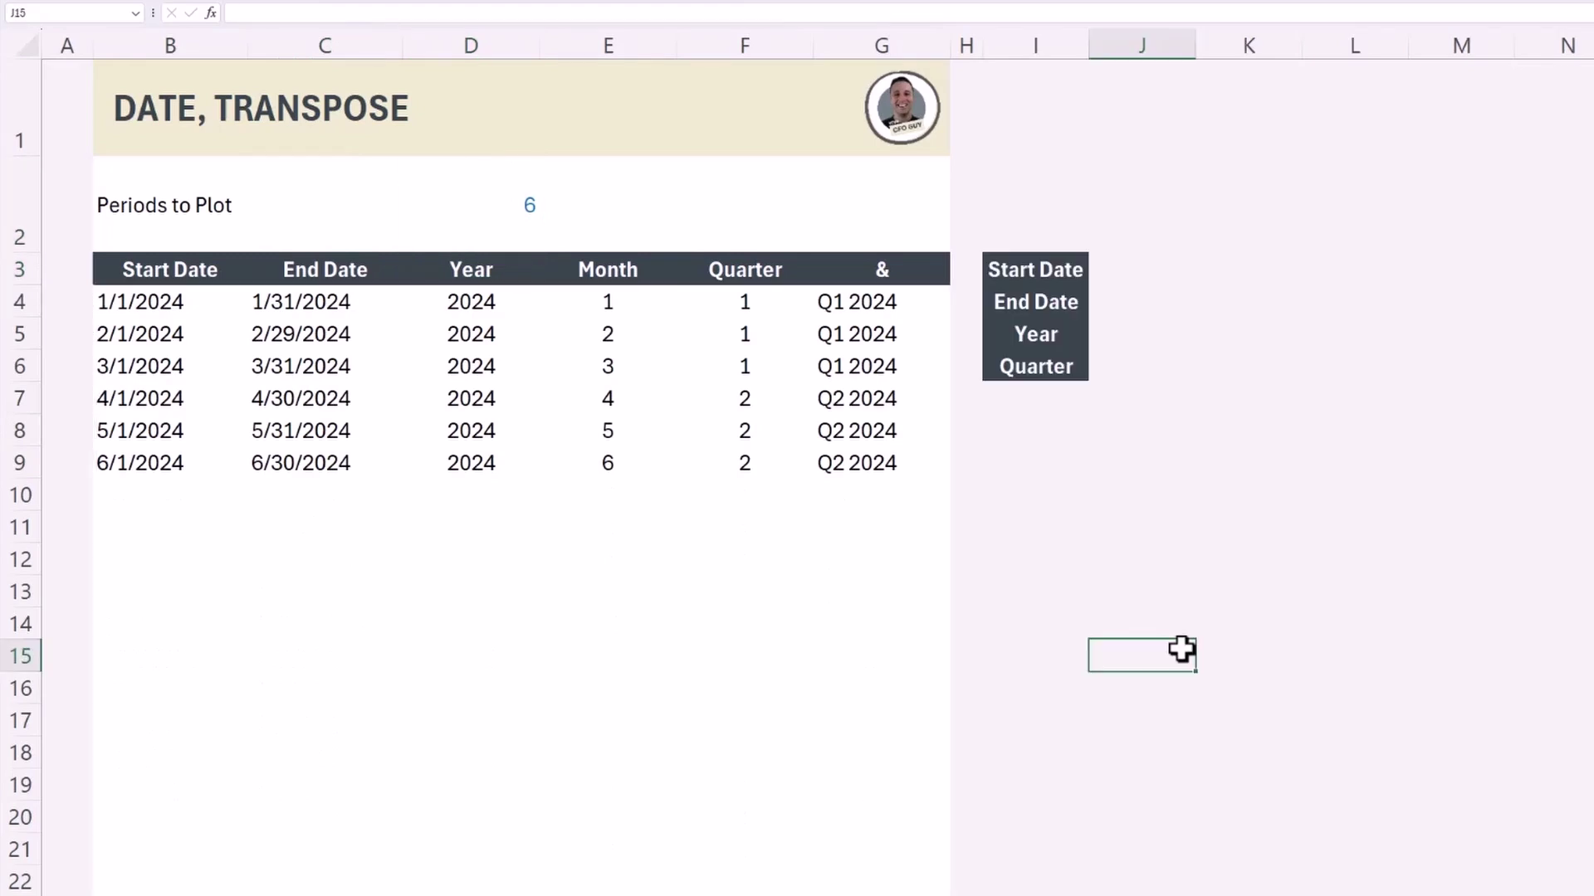
left_click_drag(1132, 265, 1494, 357)
left_click(1158, 598)
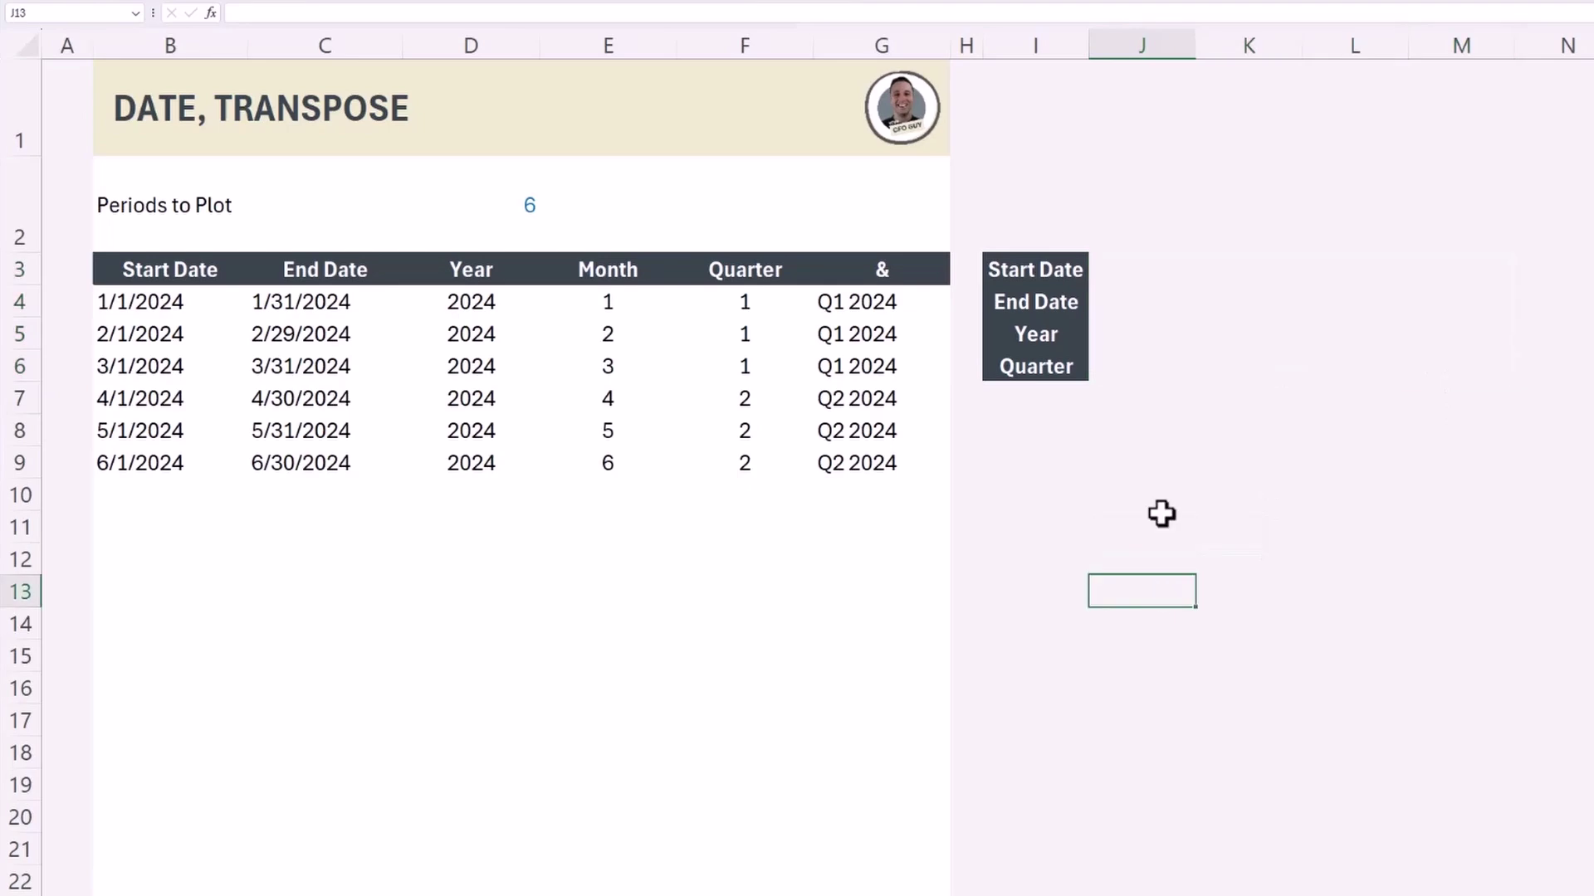
left_click(1153, 427)
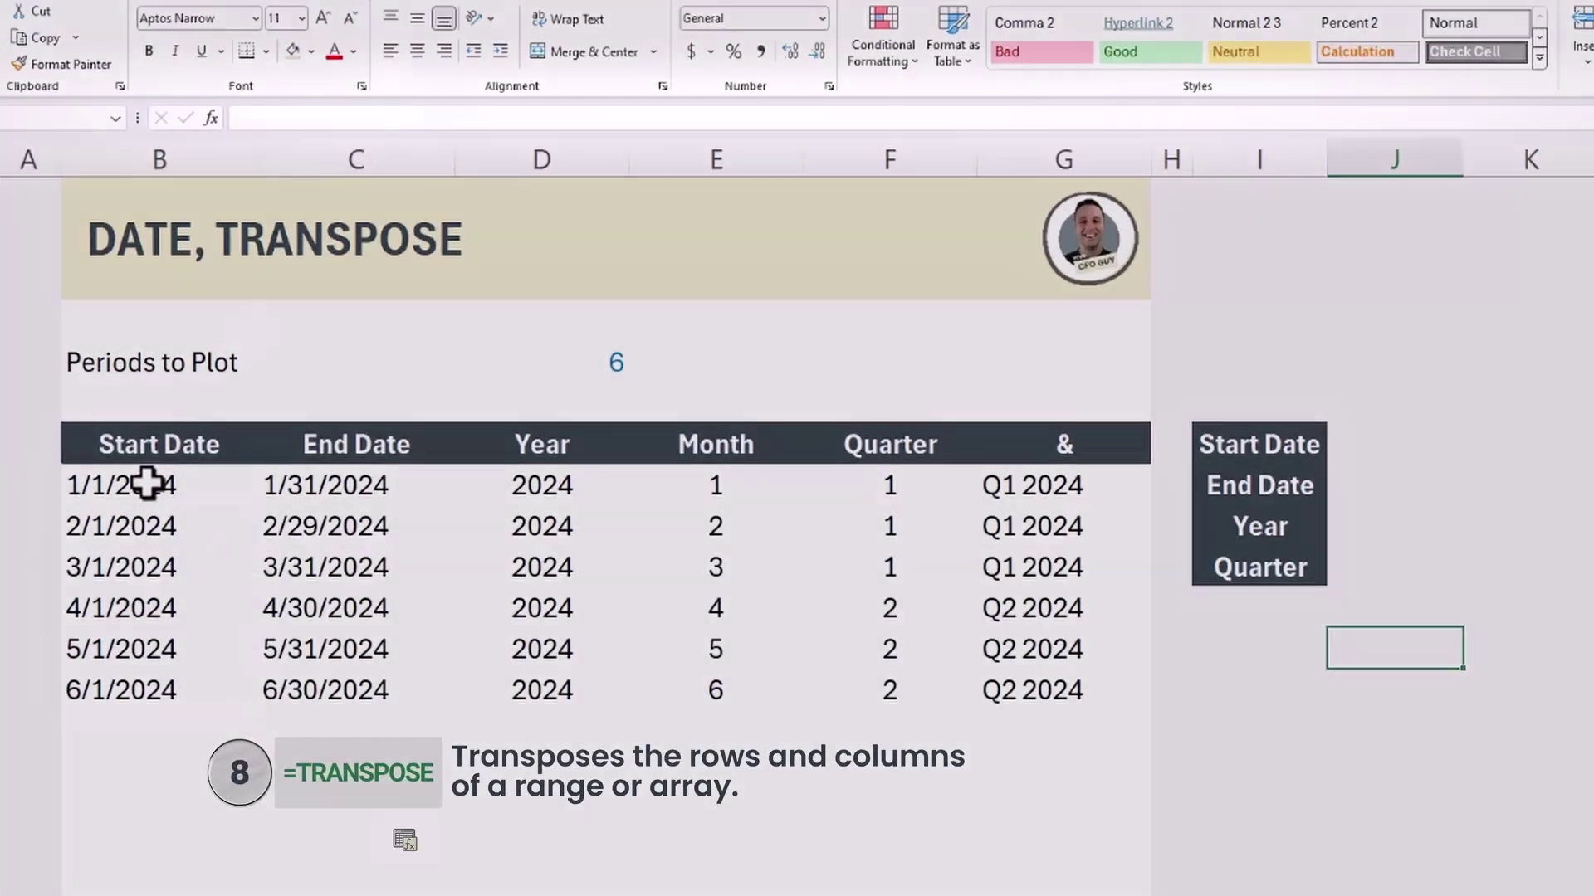
Copy the Start Date formula from B4 into J3 and wrap it in TRANSPOSE so the dates run across the row.
left_click(146, 486)
left_click_drag(418, 118, 239, 118)
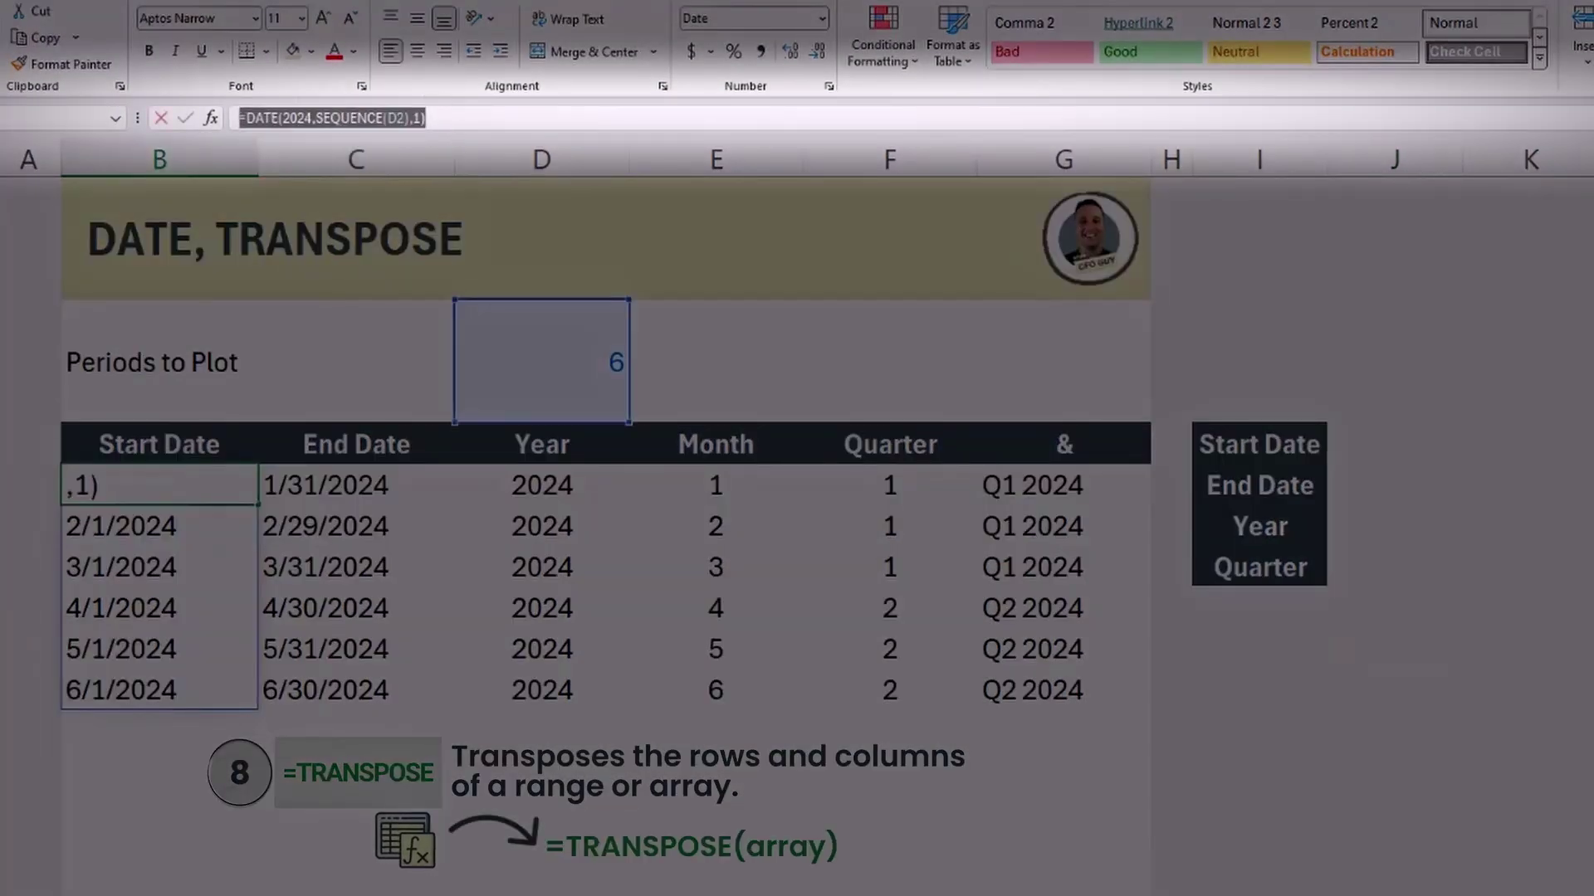
key("ctrl+c")
key("Escape")
left_click(1402, 445)
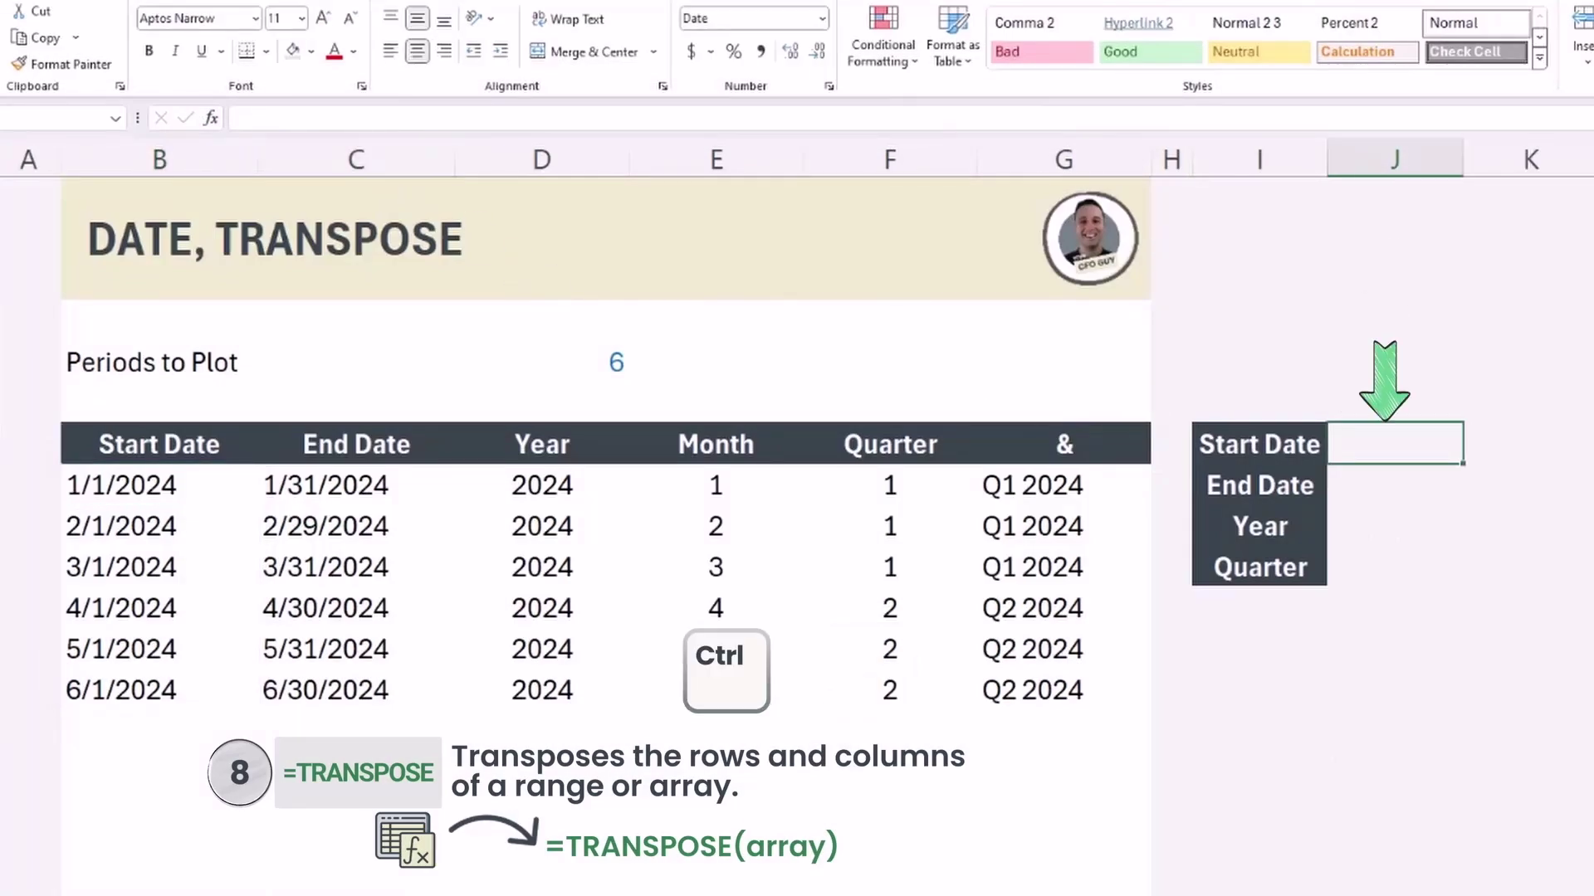
key("ctrl+v")
type("TRANSPOSE")
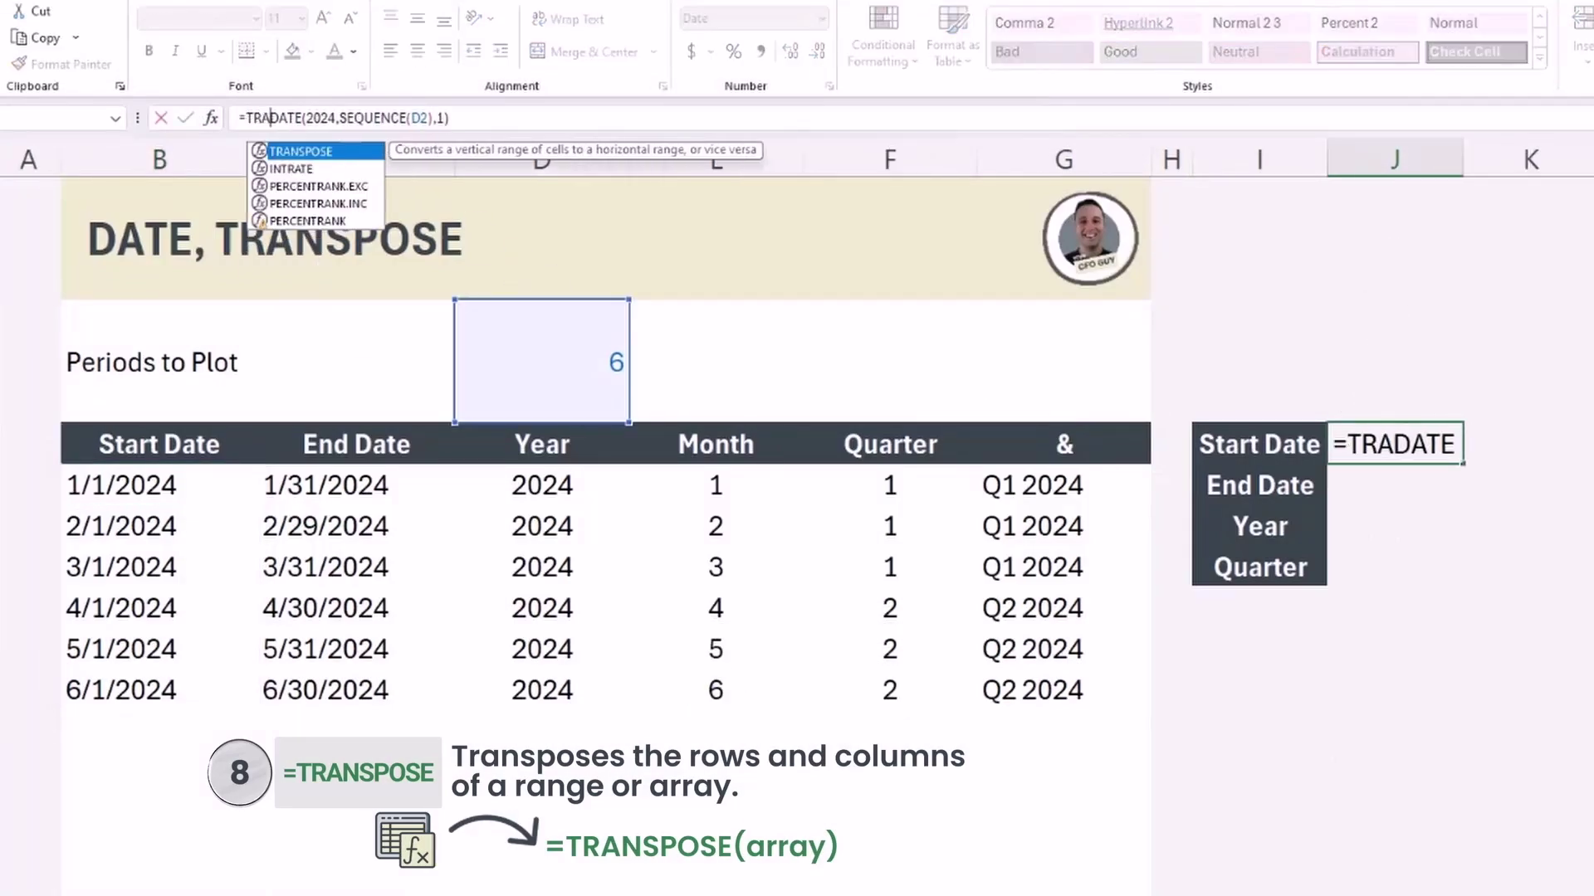
key("Tab")
key("Return")
Fill the horizontal End Date row from J4 with TRANSPOSE around the formula EOMONTH(DATE(2024,SEQUENCE(D2),1),0).
type("TR")
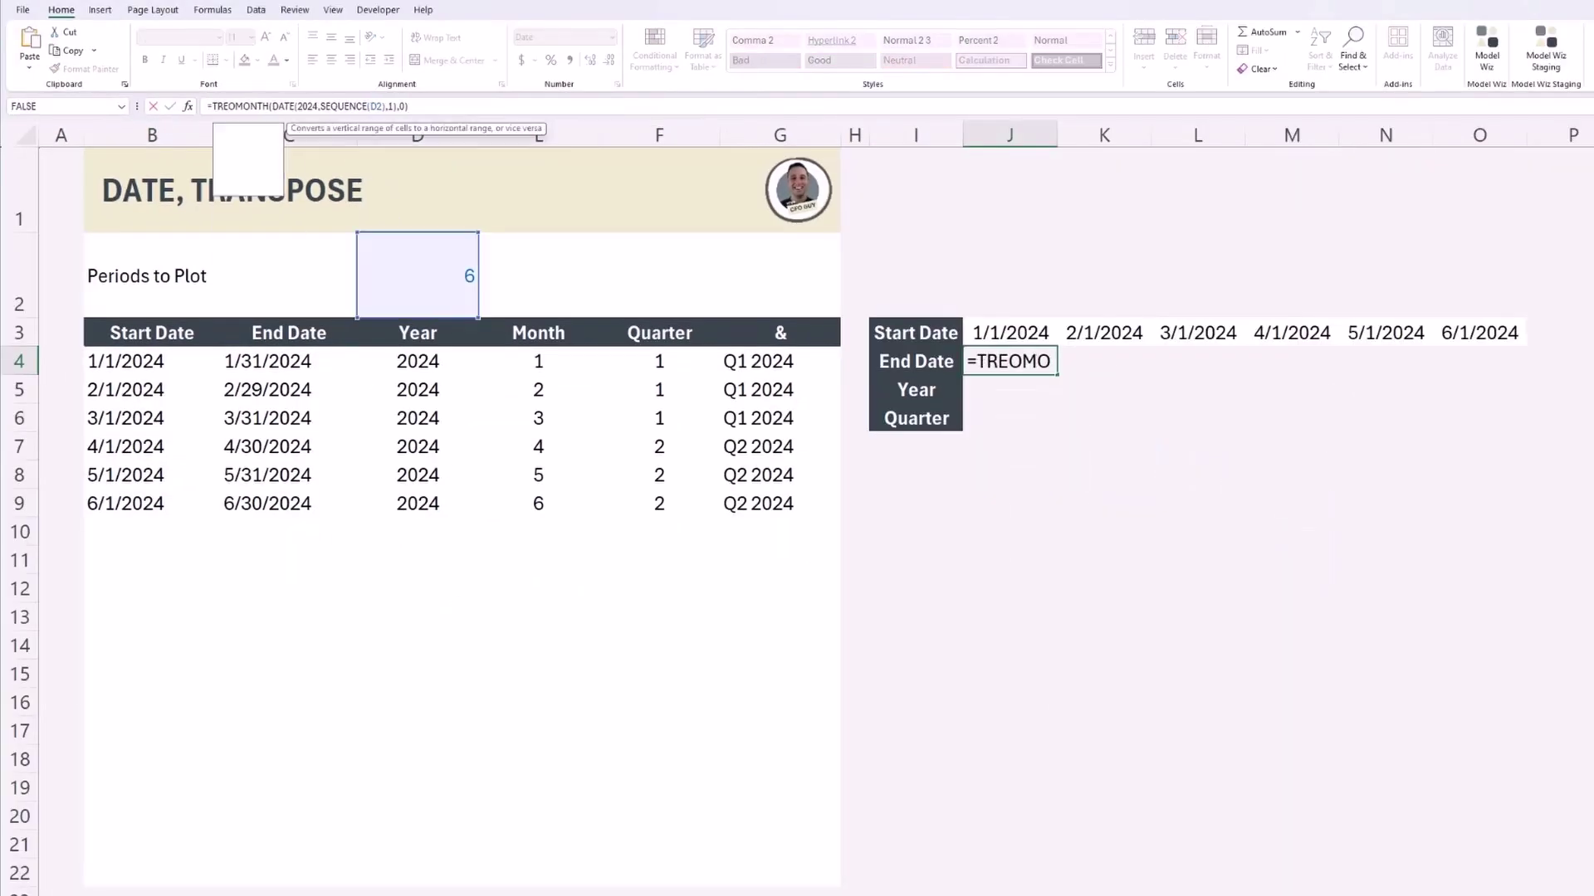
type("ANSPOSE")
key("Tab")
key("Return")
Fill the horizontal Year row from J5 with the years and the Quarter row from J6 with the combined "Q"&F4#&" "&D4# labels.
type("=YEAR(J4#)")
key("Return")
type("=TRANSPOSE(G4#)")
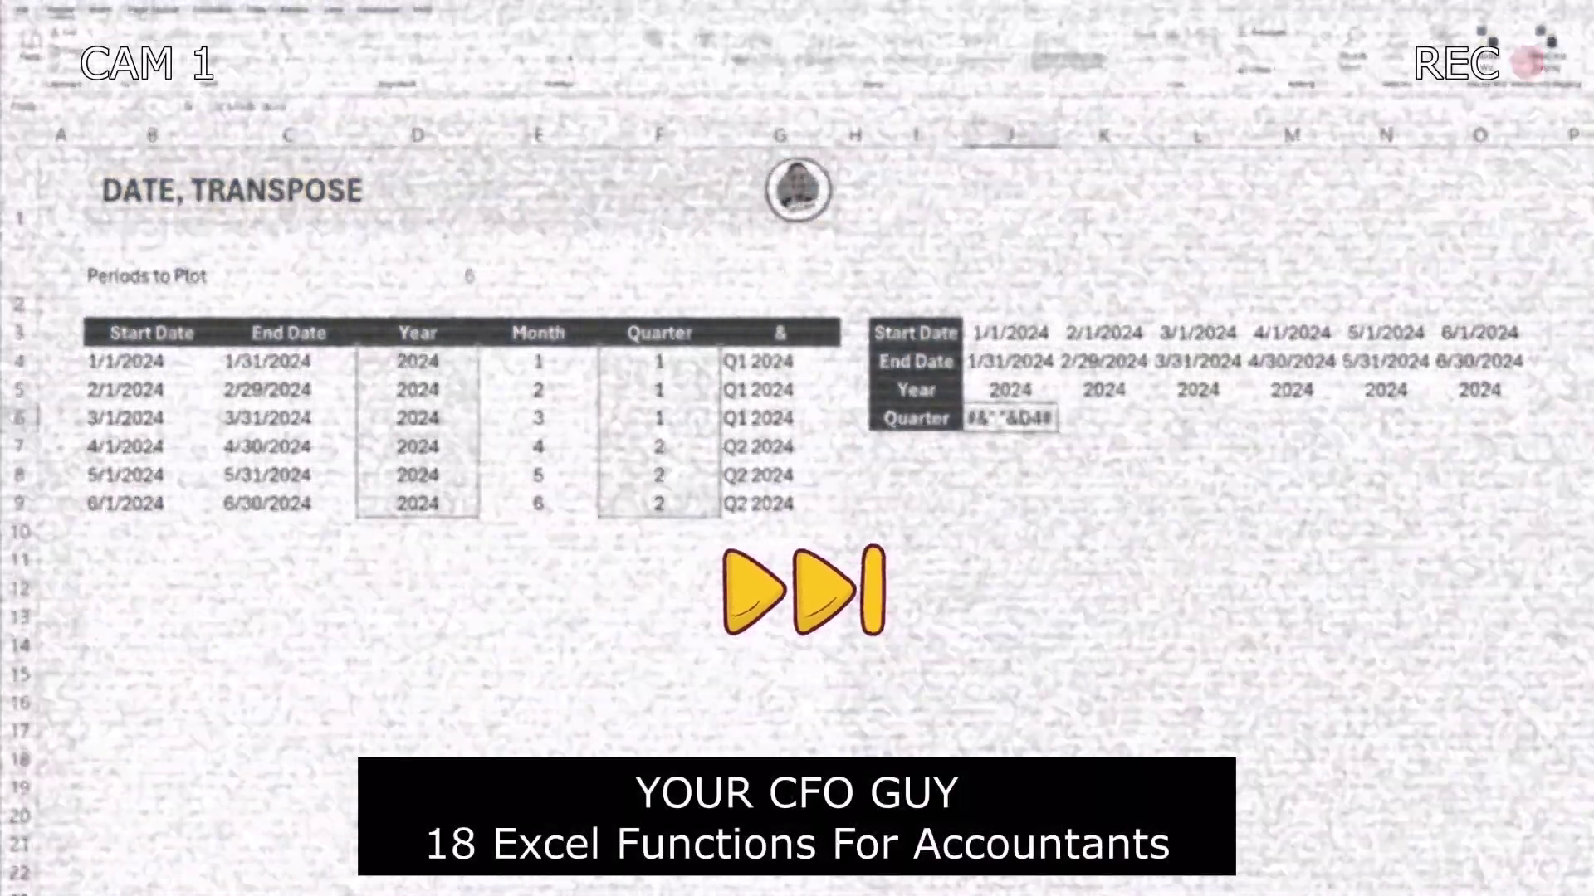
key("Return")
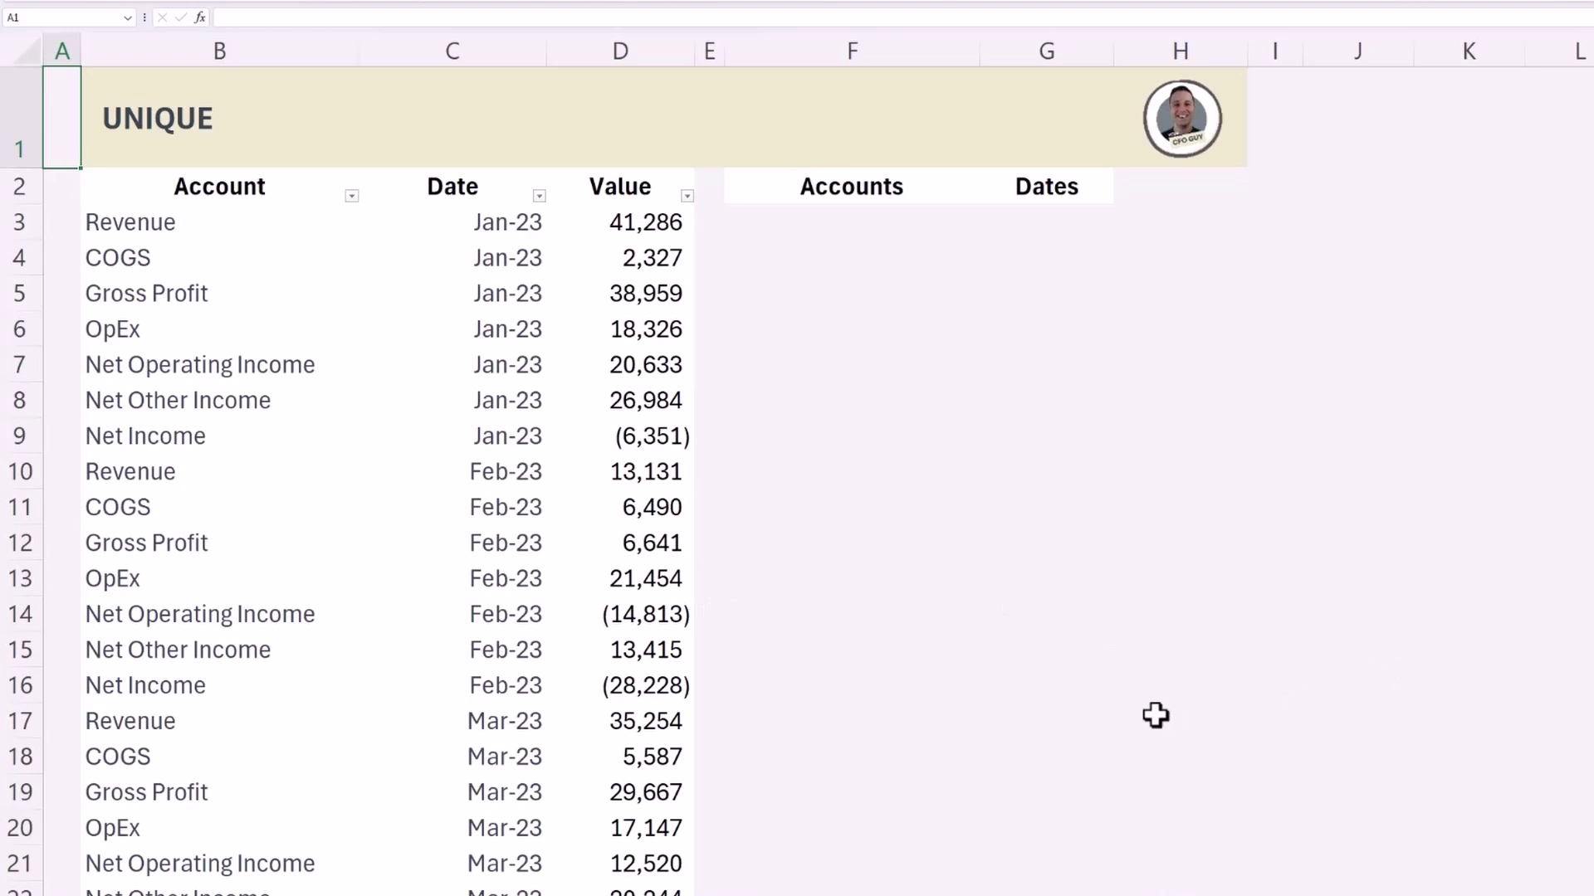
left_click_drag(274, 285, 274, 542)
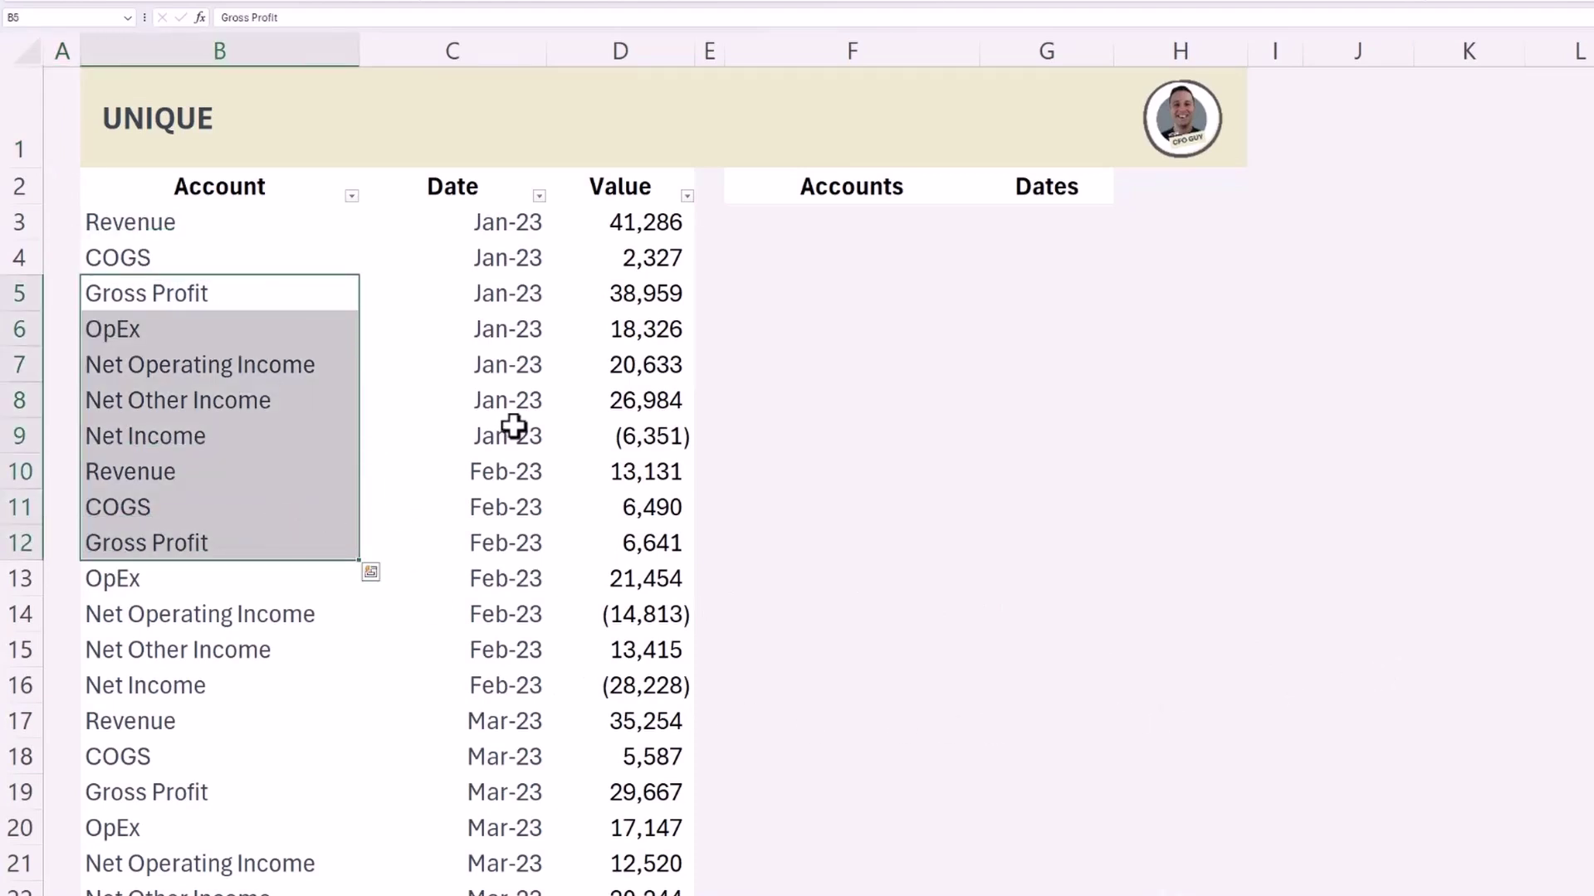
List the distinct accounts from F3 by entering UNIQUE over the Account column of PandL_Unpivot1.
left_click_drag(465, 364, 464, 650)
left_click_drag(649, 475, 649, 650)
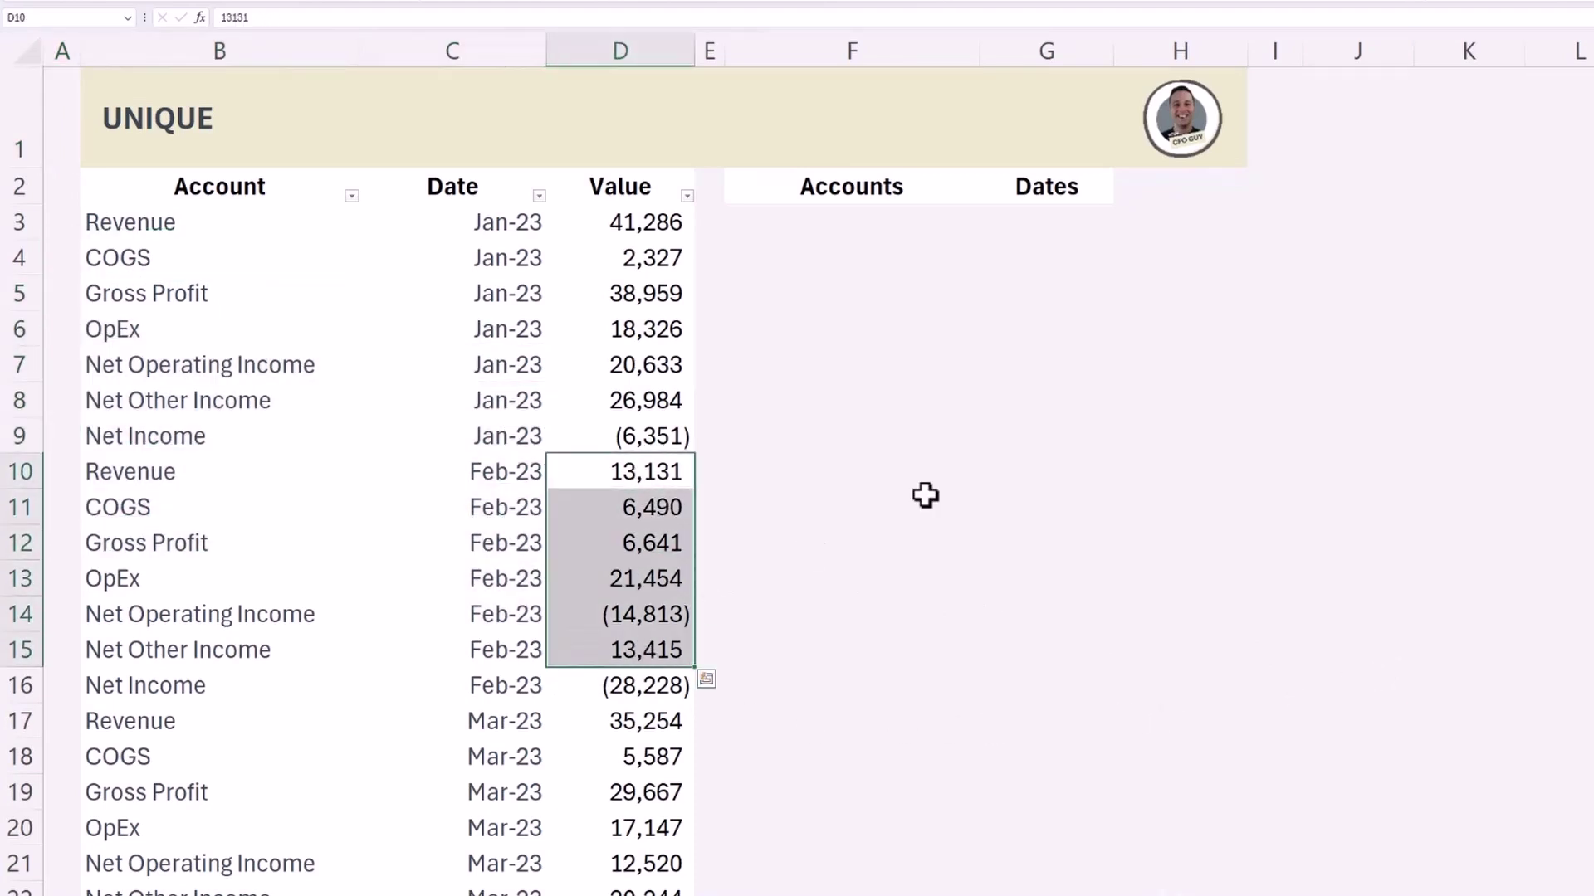
left_click(941, 492)
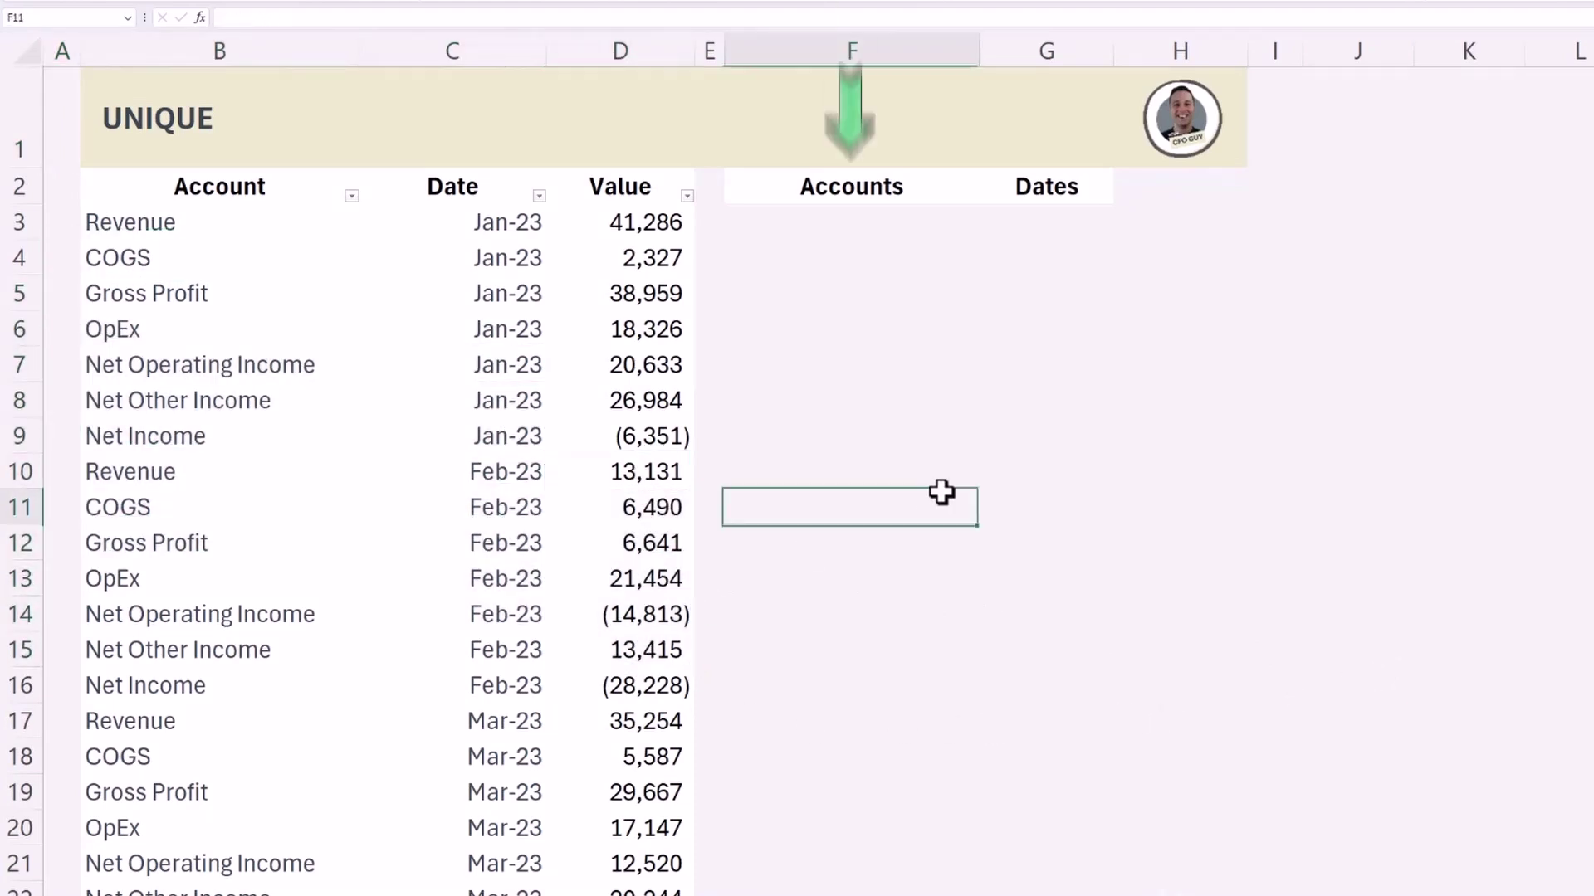
left_click(875, 220)
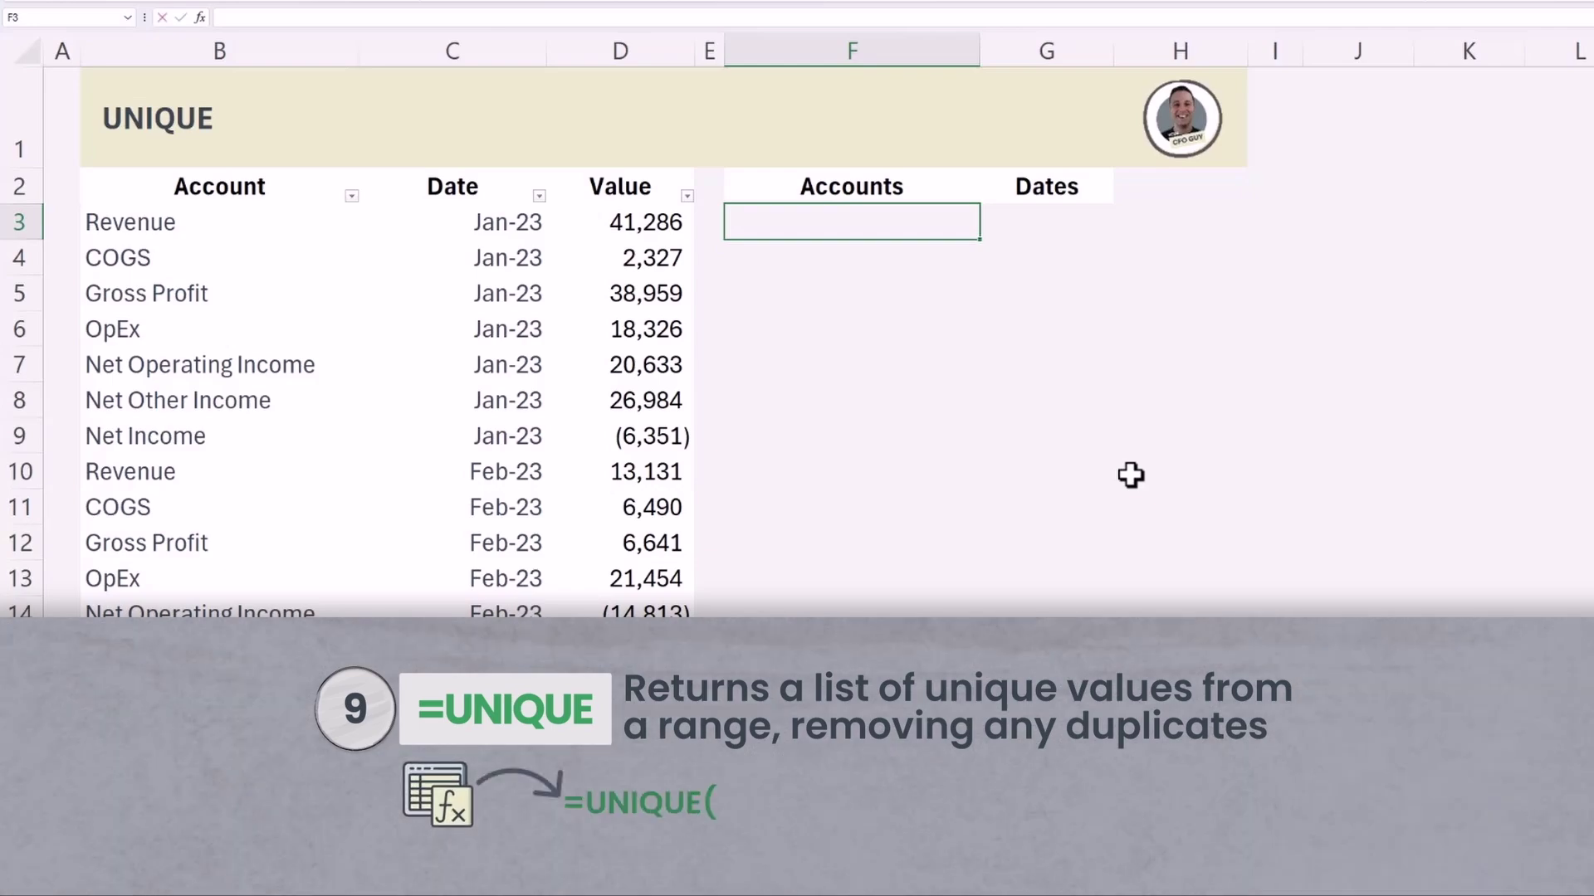
type("=UNIQUE(")
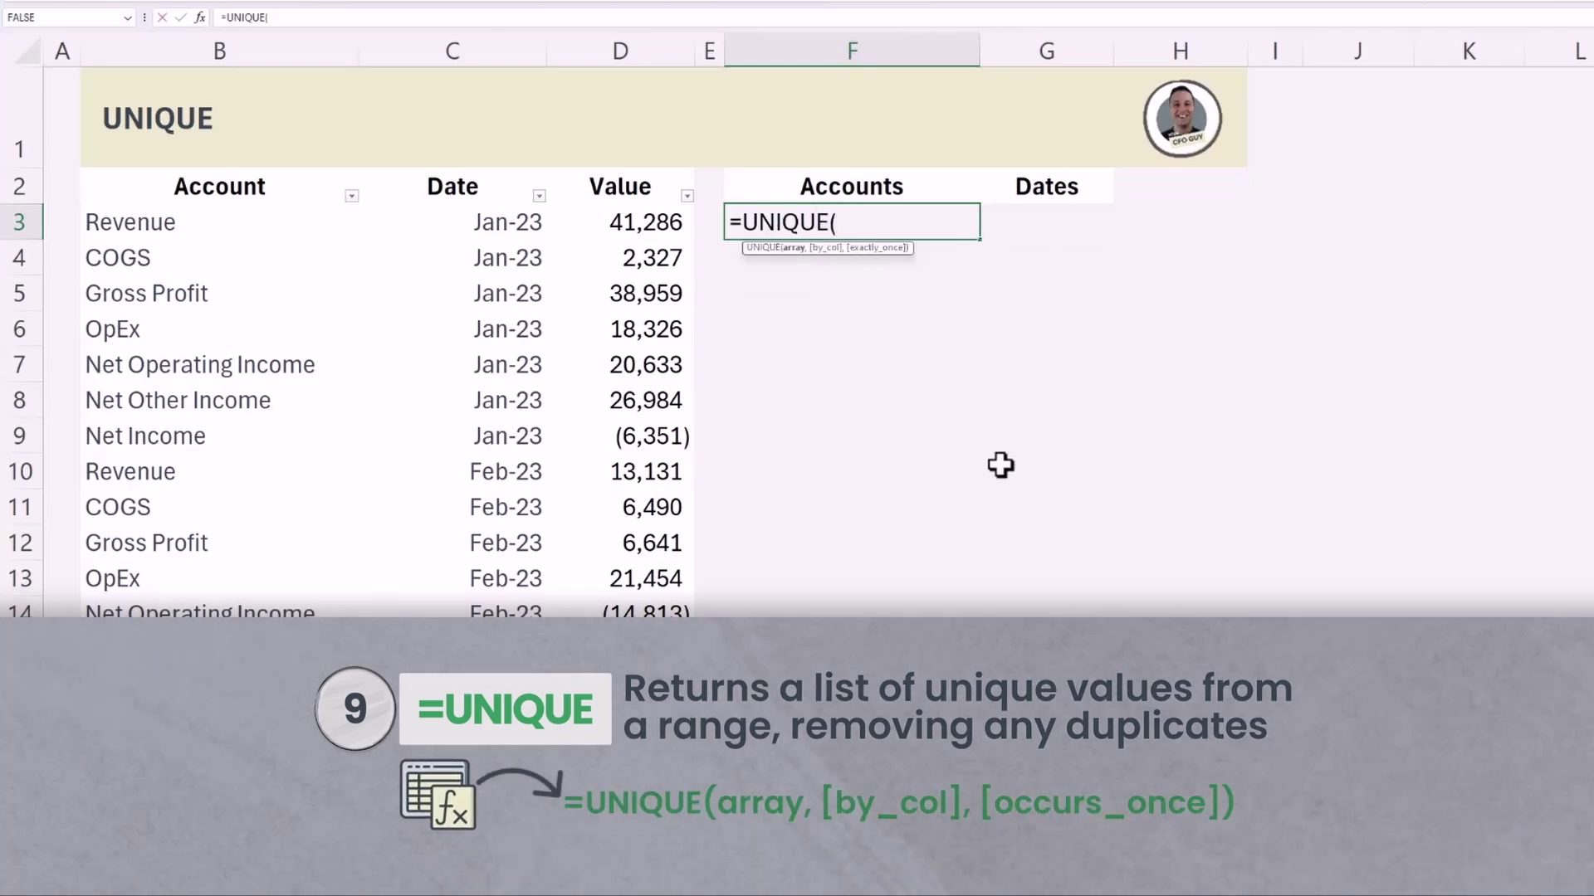
left_click(190, 207)
key("ctrl+shift+Down")
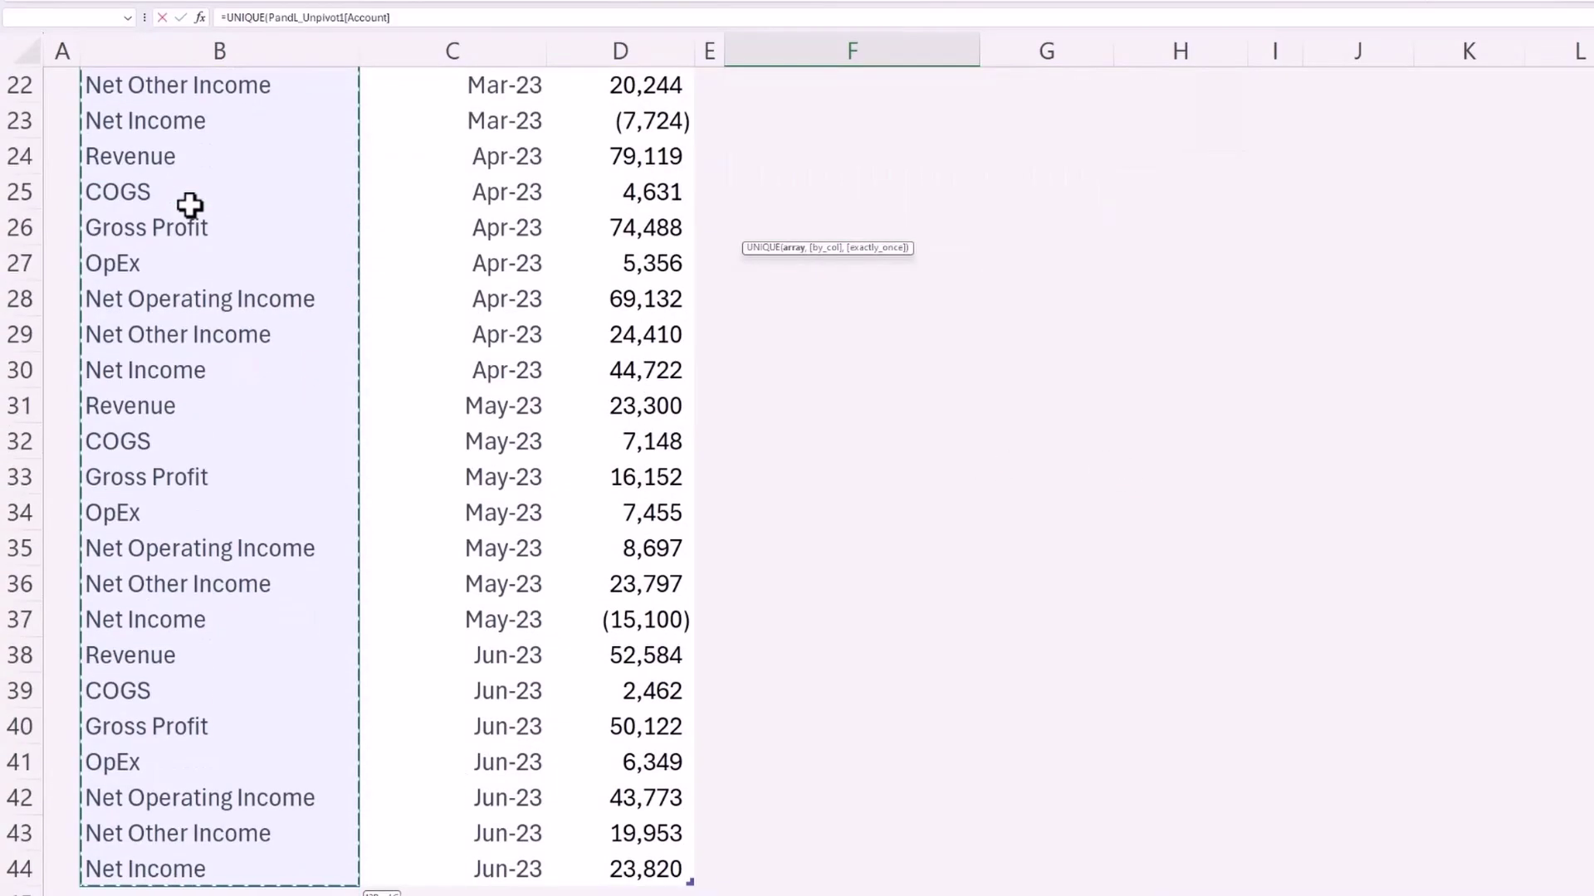
key("Return")
scroll(402, 320, "up", 1)
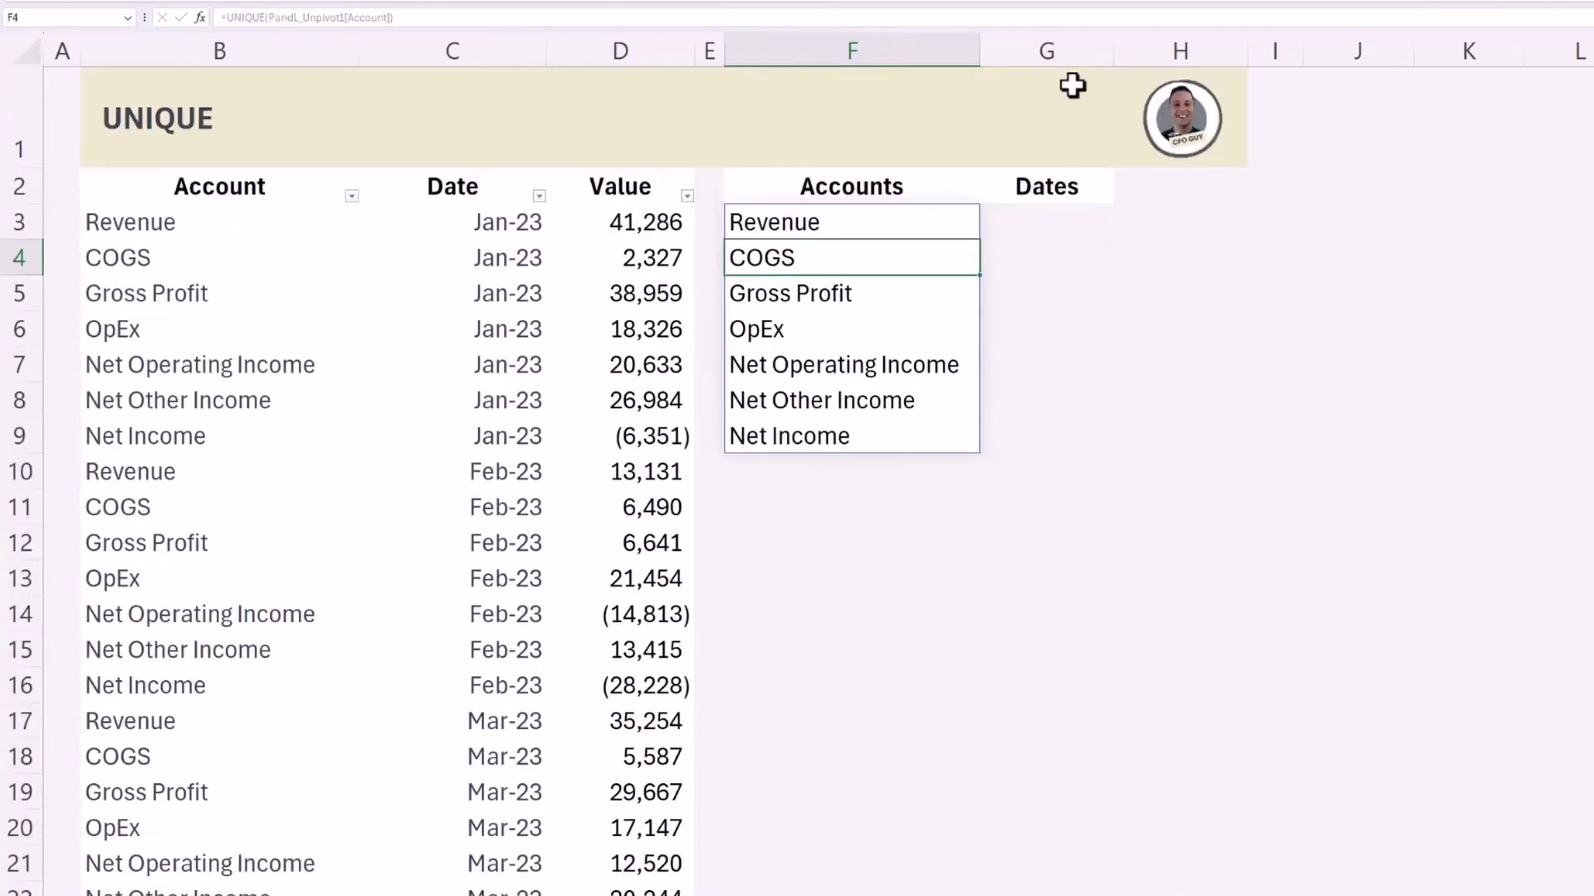
List the distinct dates from G3 by entering UNIQUE over the Date column of PandL_Unpivot1, and review both spilled lists.
left_click(1044, 222)
type("=UNIQUE(")
left_click(506, 221)
key("ctrl+shift+Down")
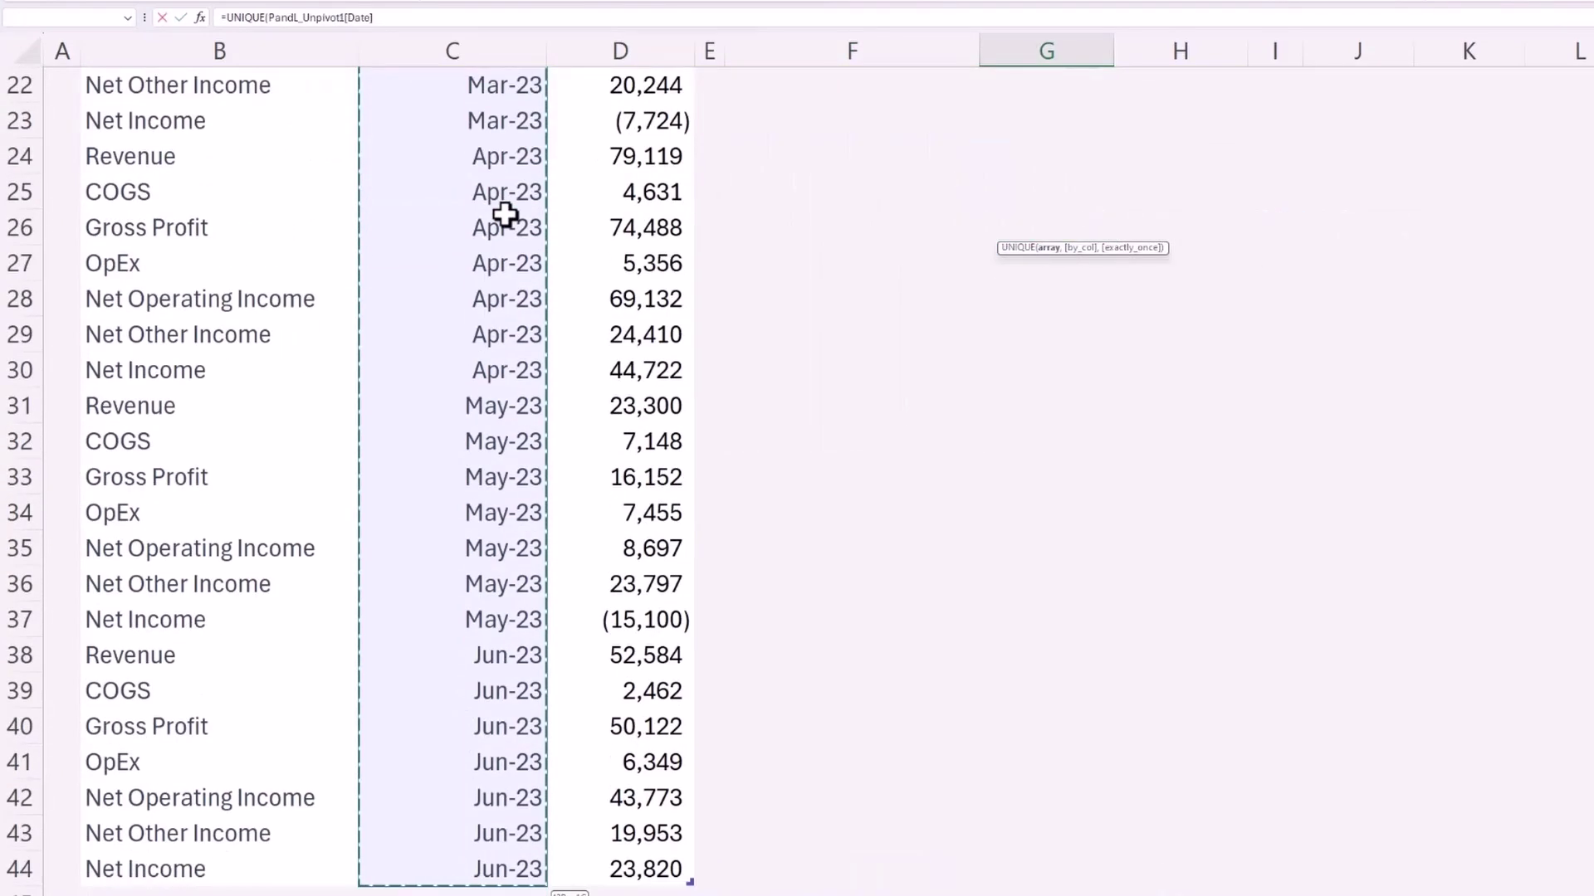
key("Return")
scroll(1435, 488, "up", 1)
left_click(1288, 458)
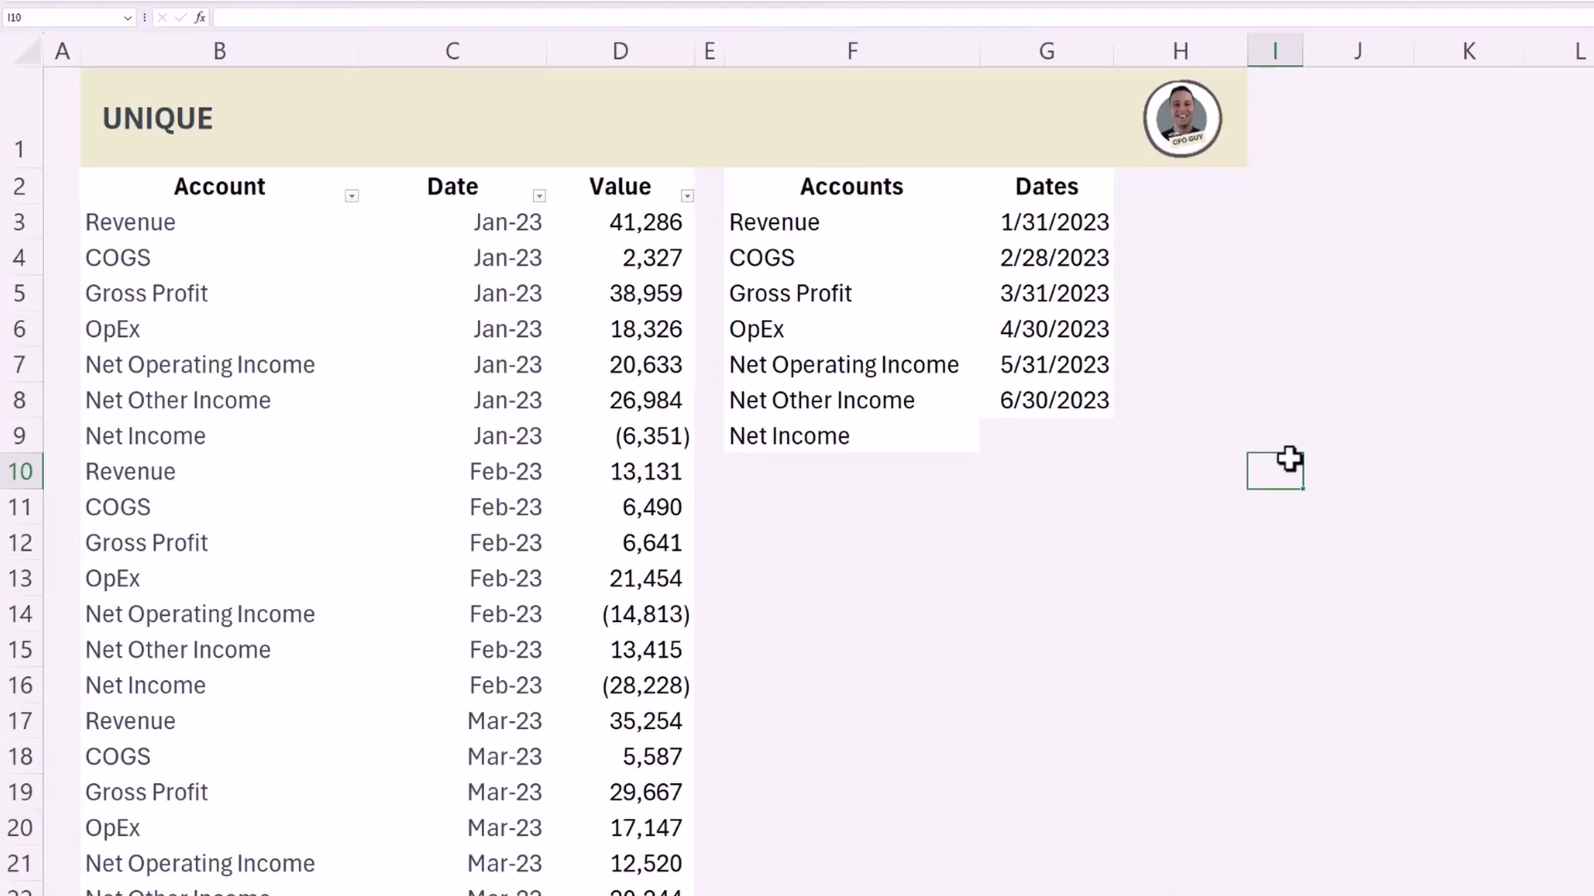
left_click_drag(870, 217, 869, 402)
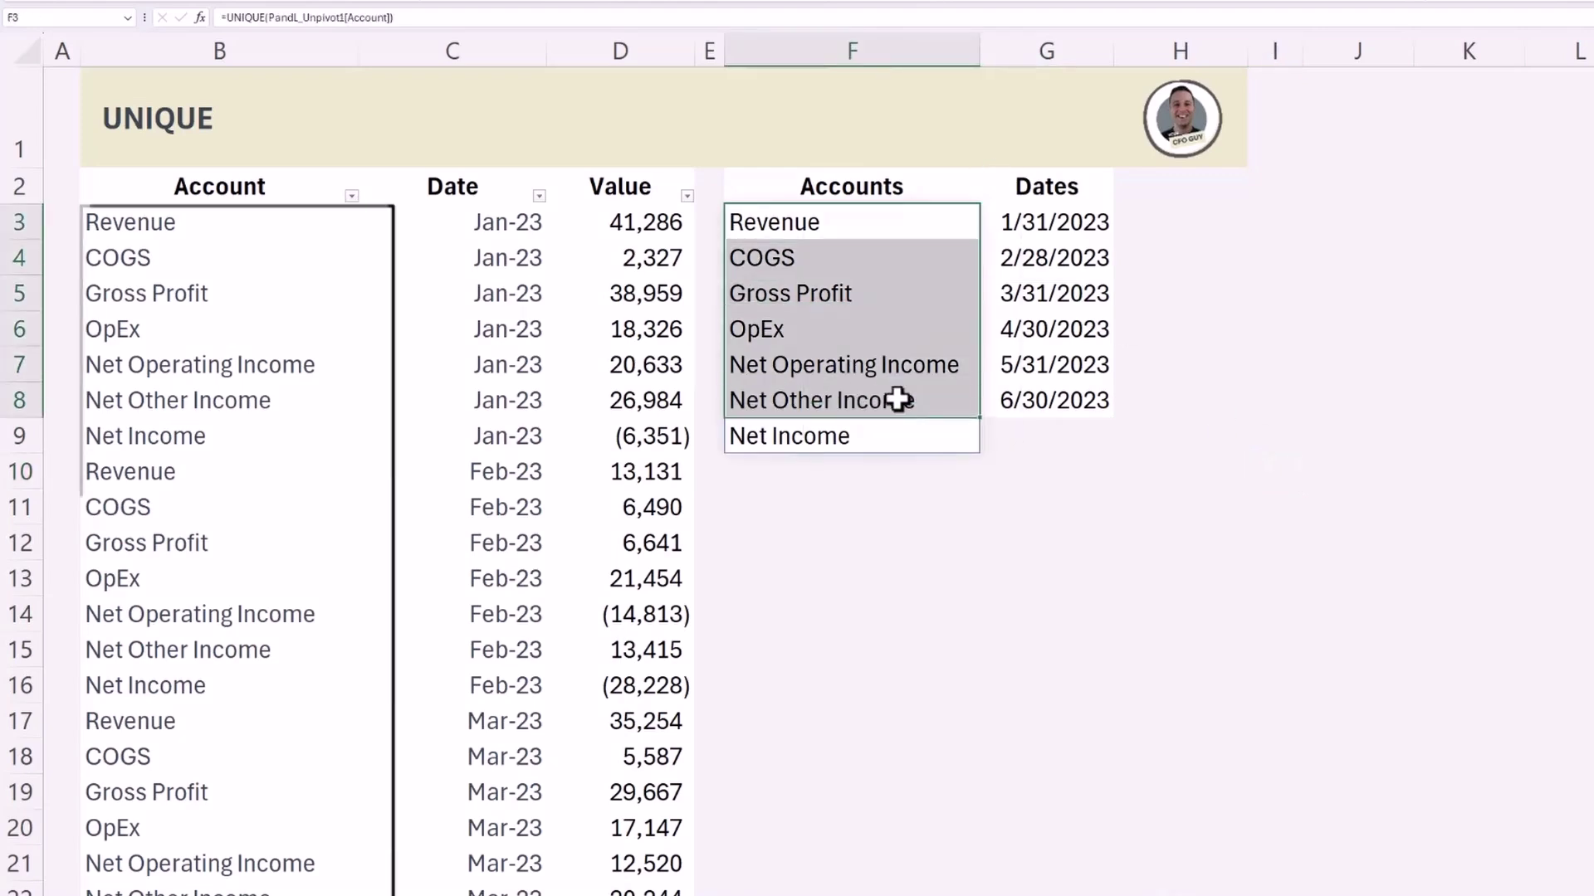
left_click_drag(1067, 221, 1068, 357)
left_click(1286, 471)
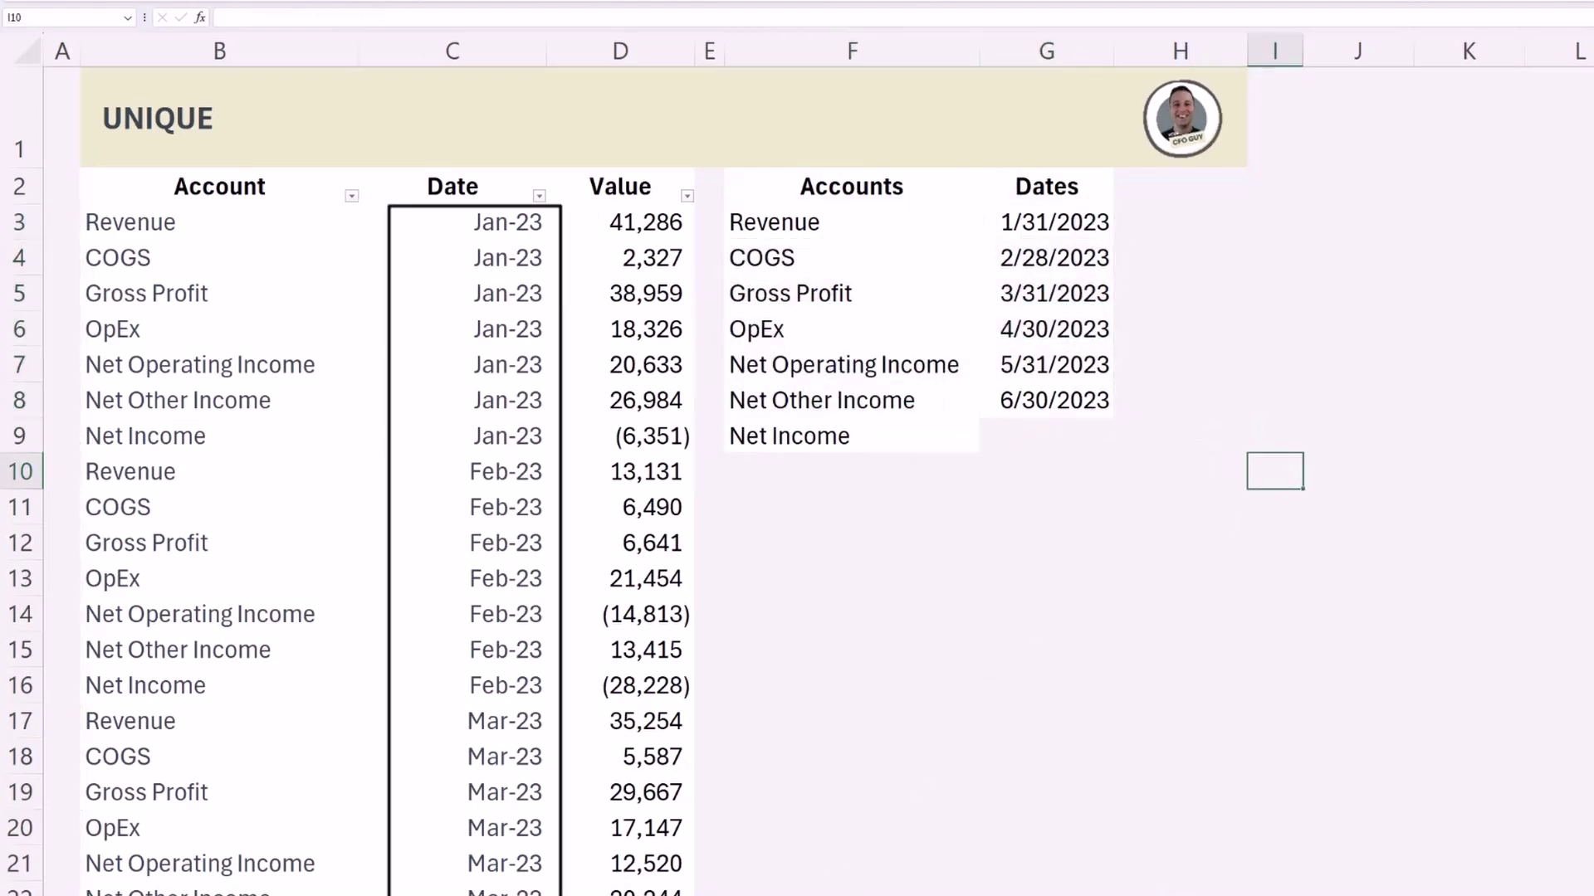
On the FILTER, SORT sheet, start a FILTER formula in F3 with the entire PandL_Unpivot2 table as its array.
left_click(822, 890)
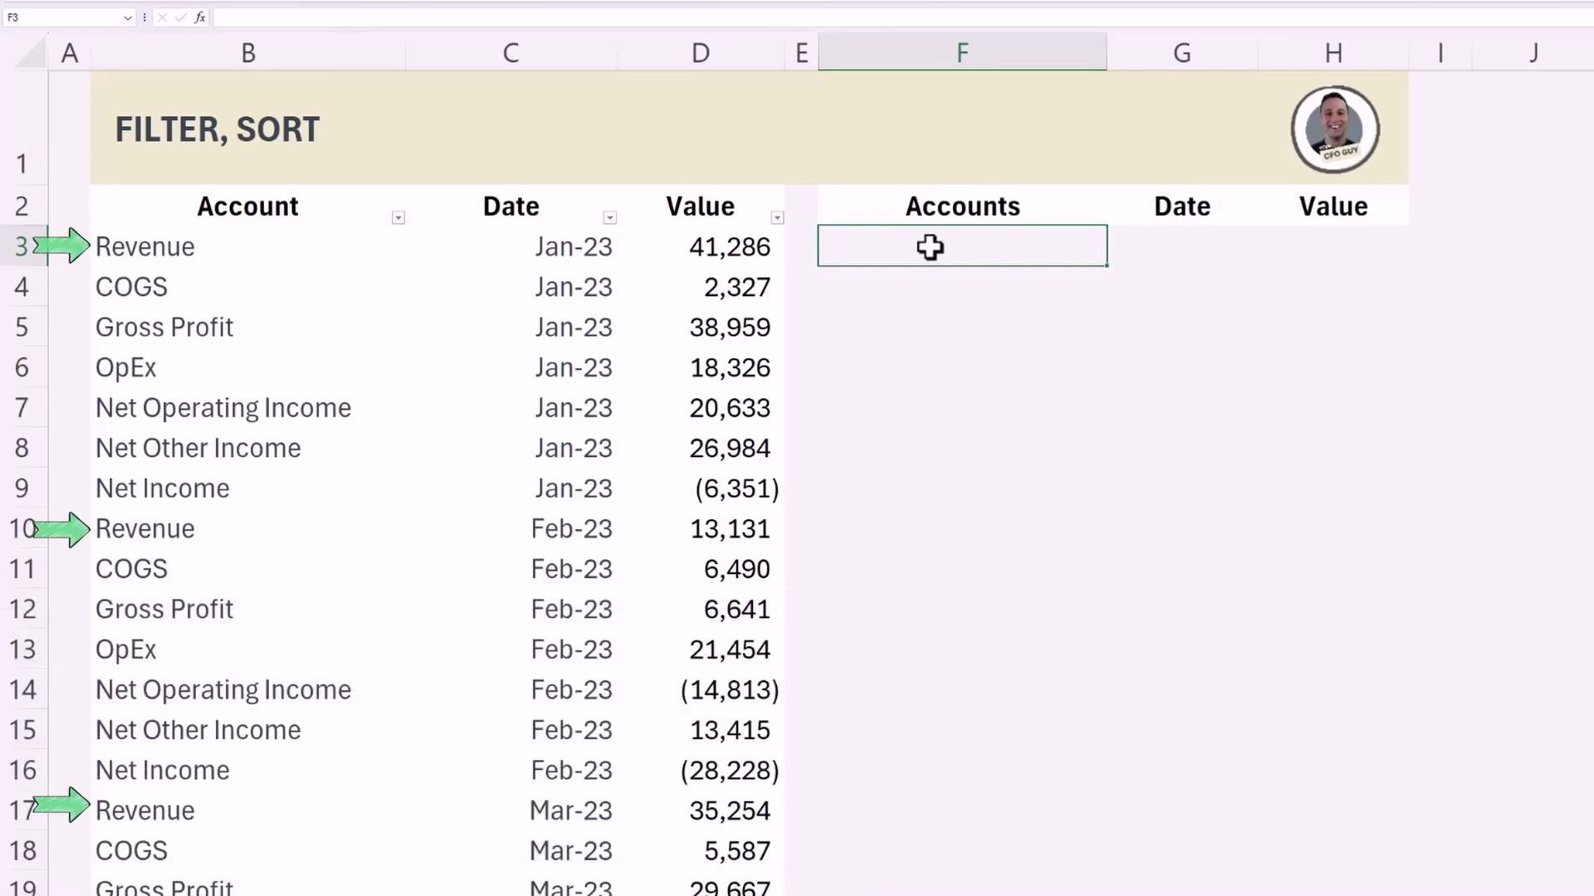
type("=FILTER")
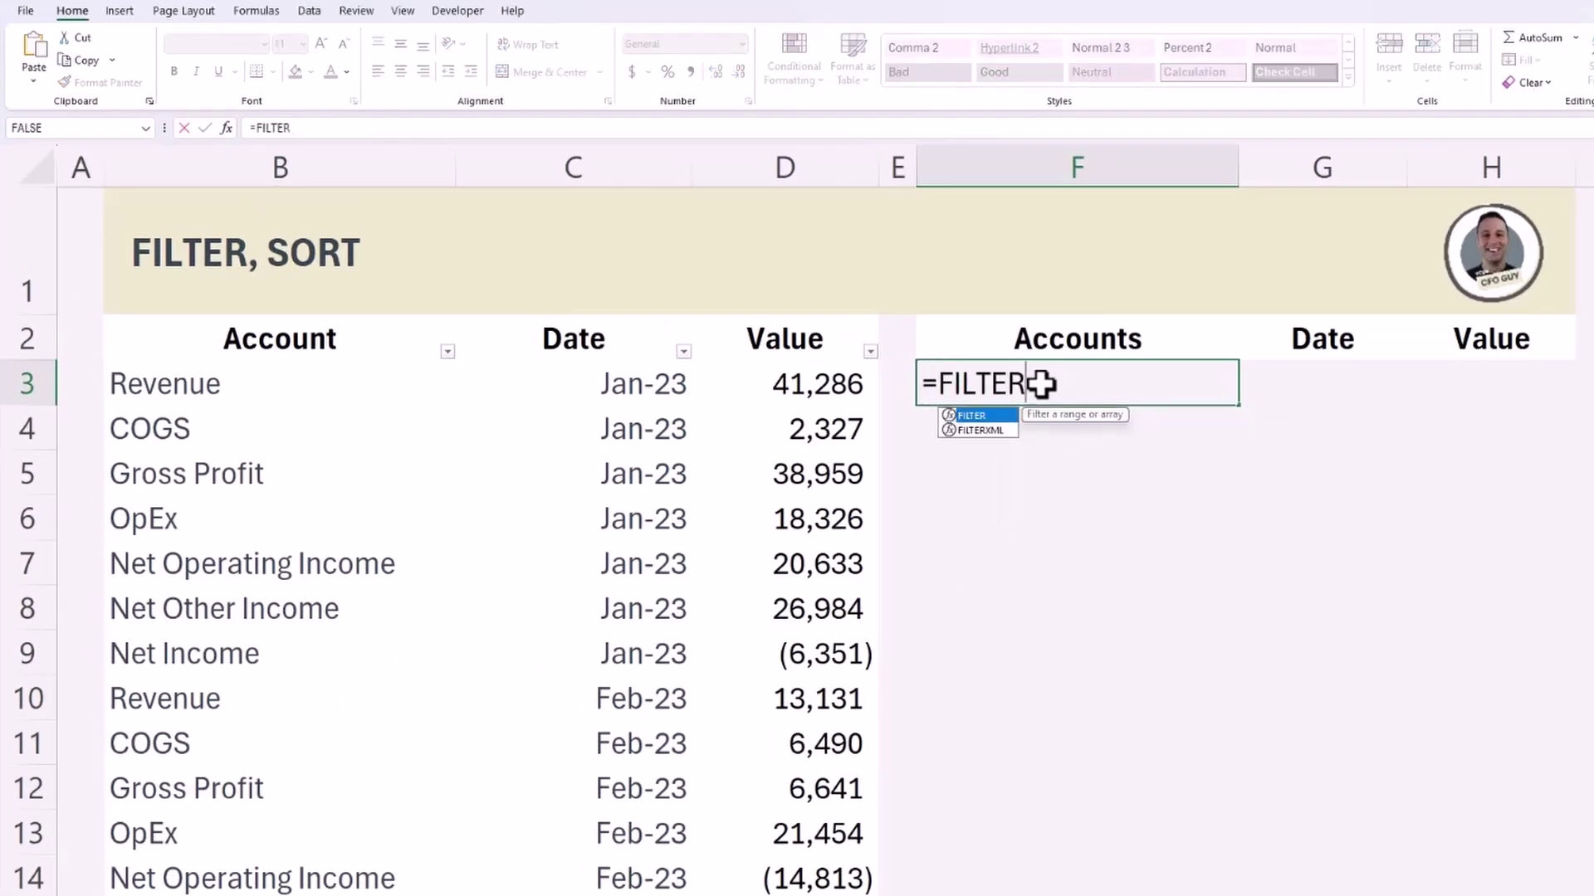
type("(")
left_click(230, 384)
key("ctrl+shift+Right")
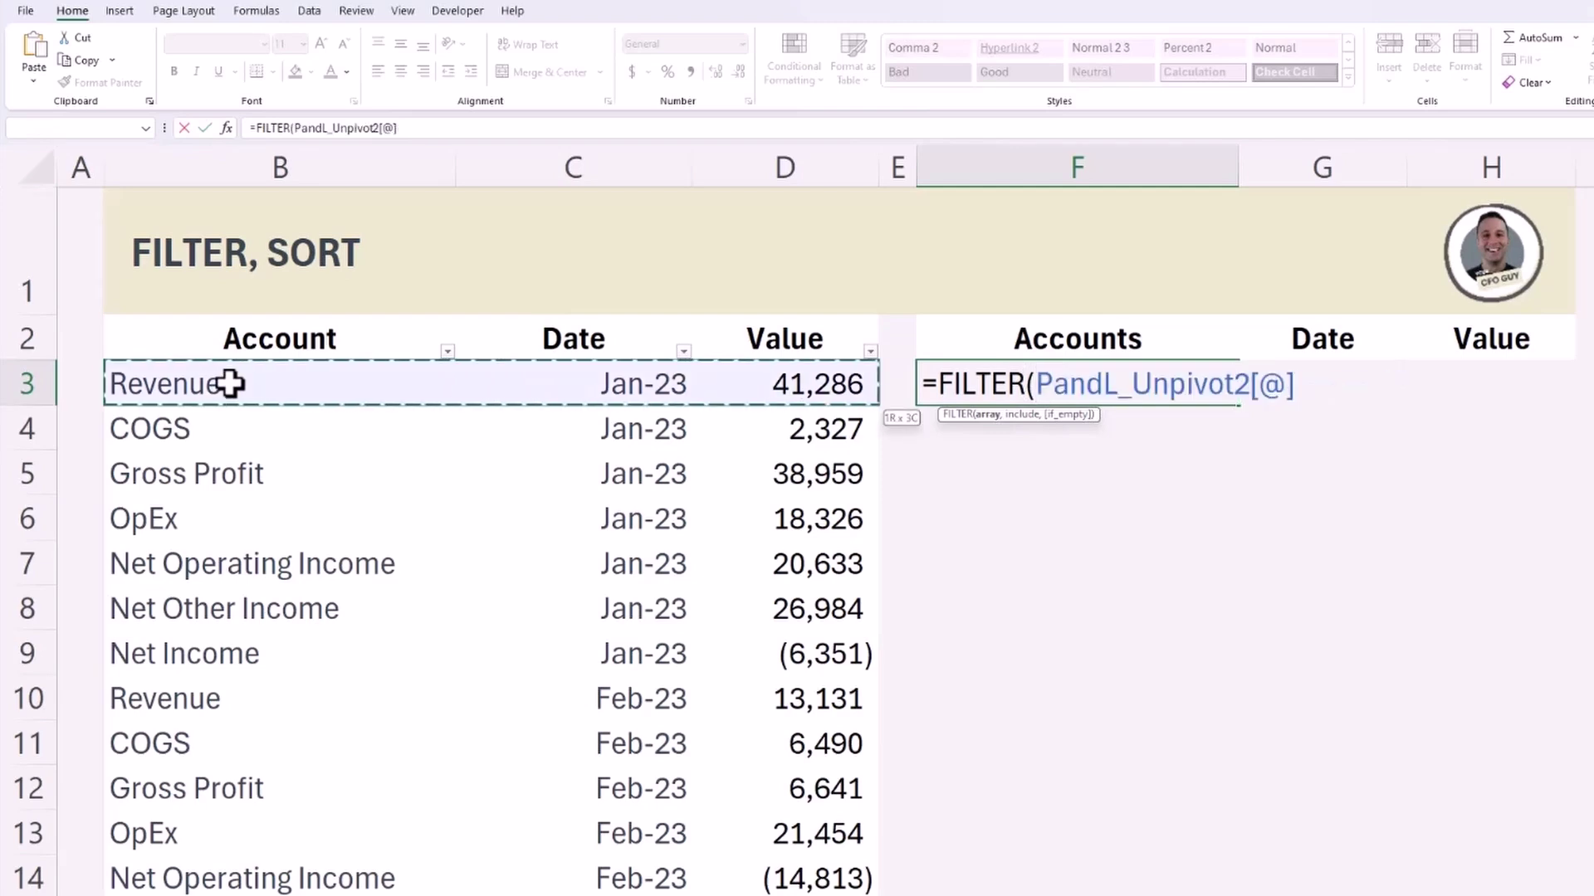
key("ctrl+shift+Down")
type(",")
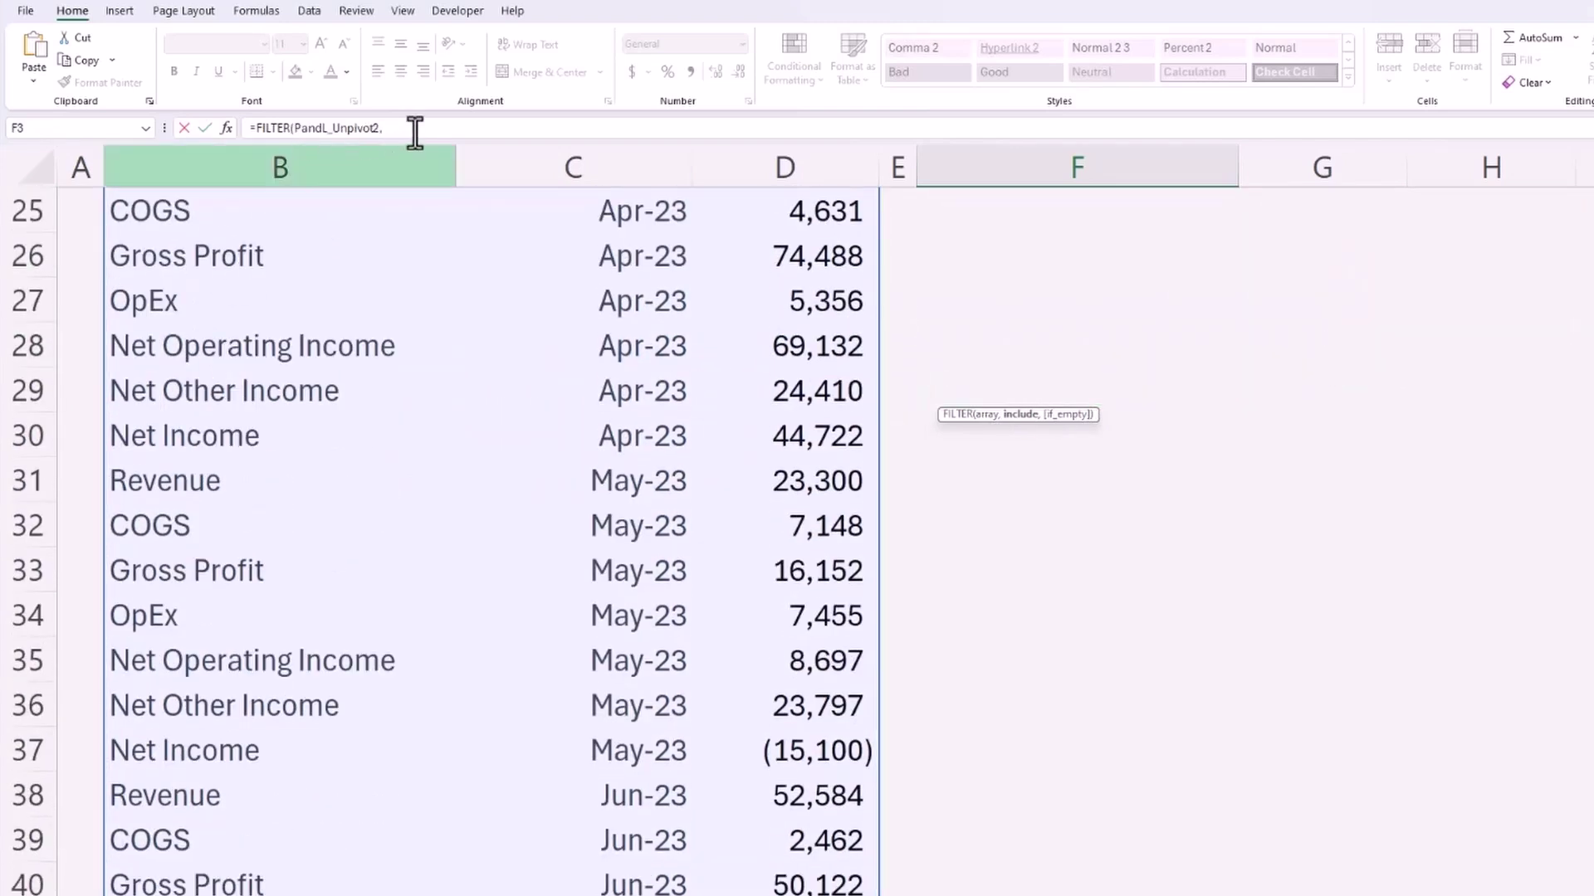
Complete the FILTER formula with the include condition PandL_Unpivot2[Account]="REVENUE" and review the returned rows.
scroll(407, 141, "up", 3)
scroll(260, 374, "up", 5)
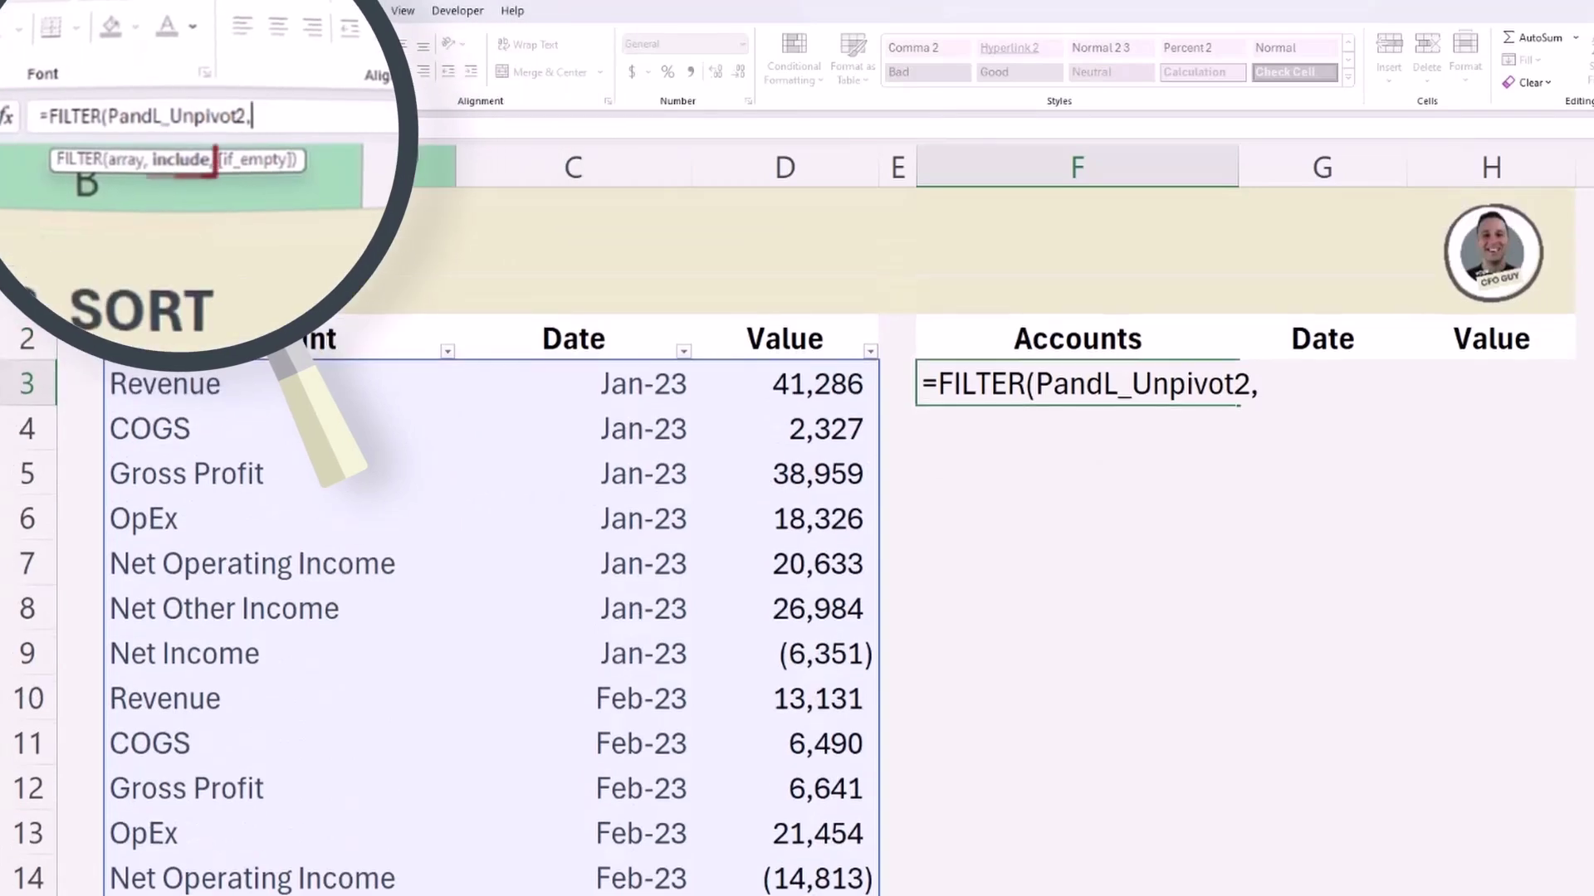
left_click(260, 374)
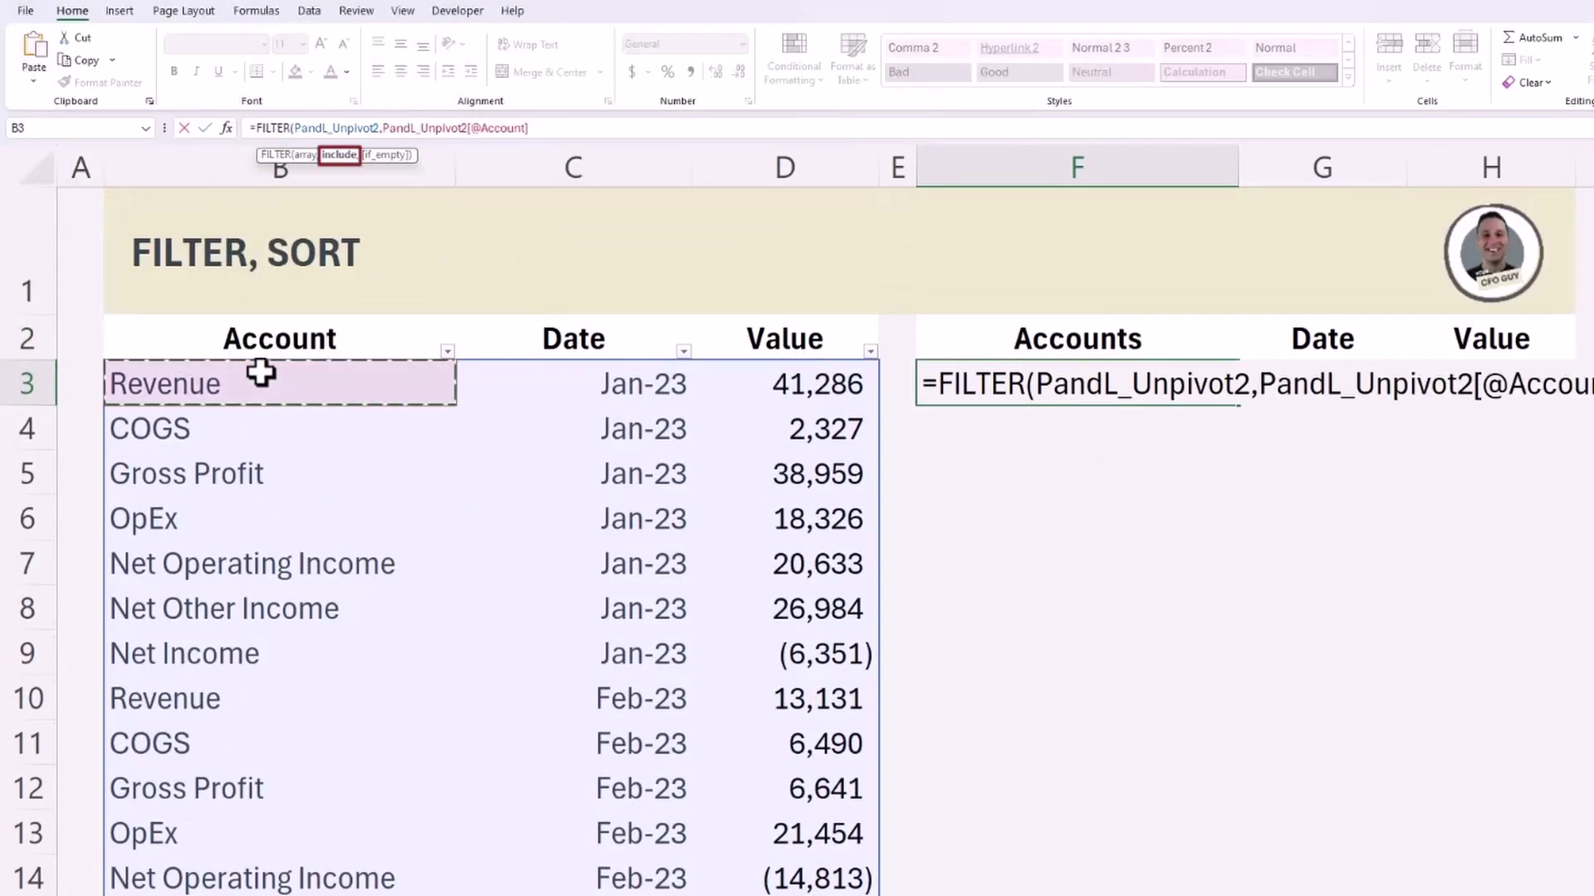
key("ctrl+shift+Down")
type("=")
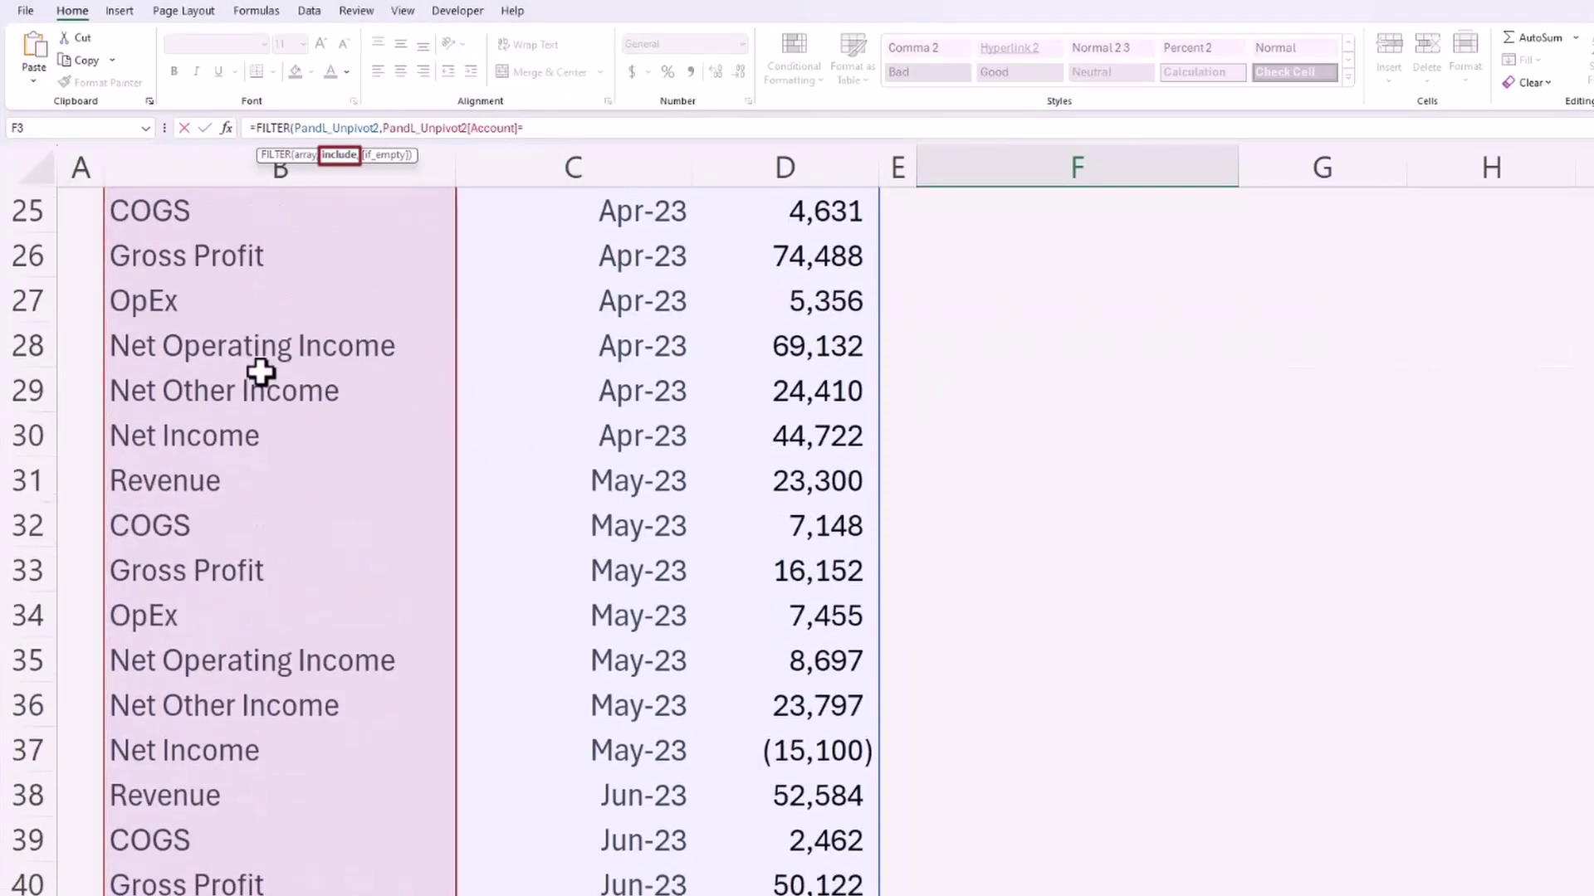
type("\"REVENUE\")")
key("Return")
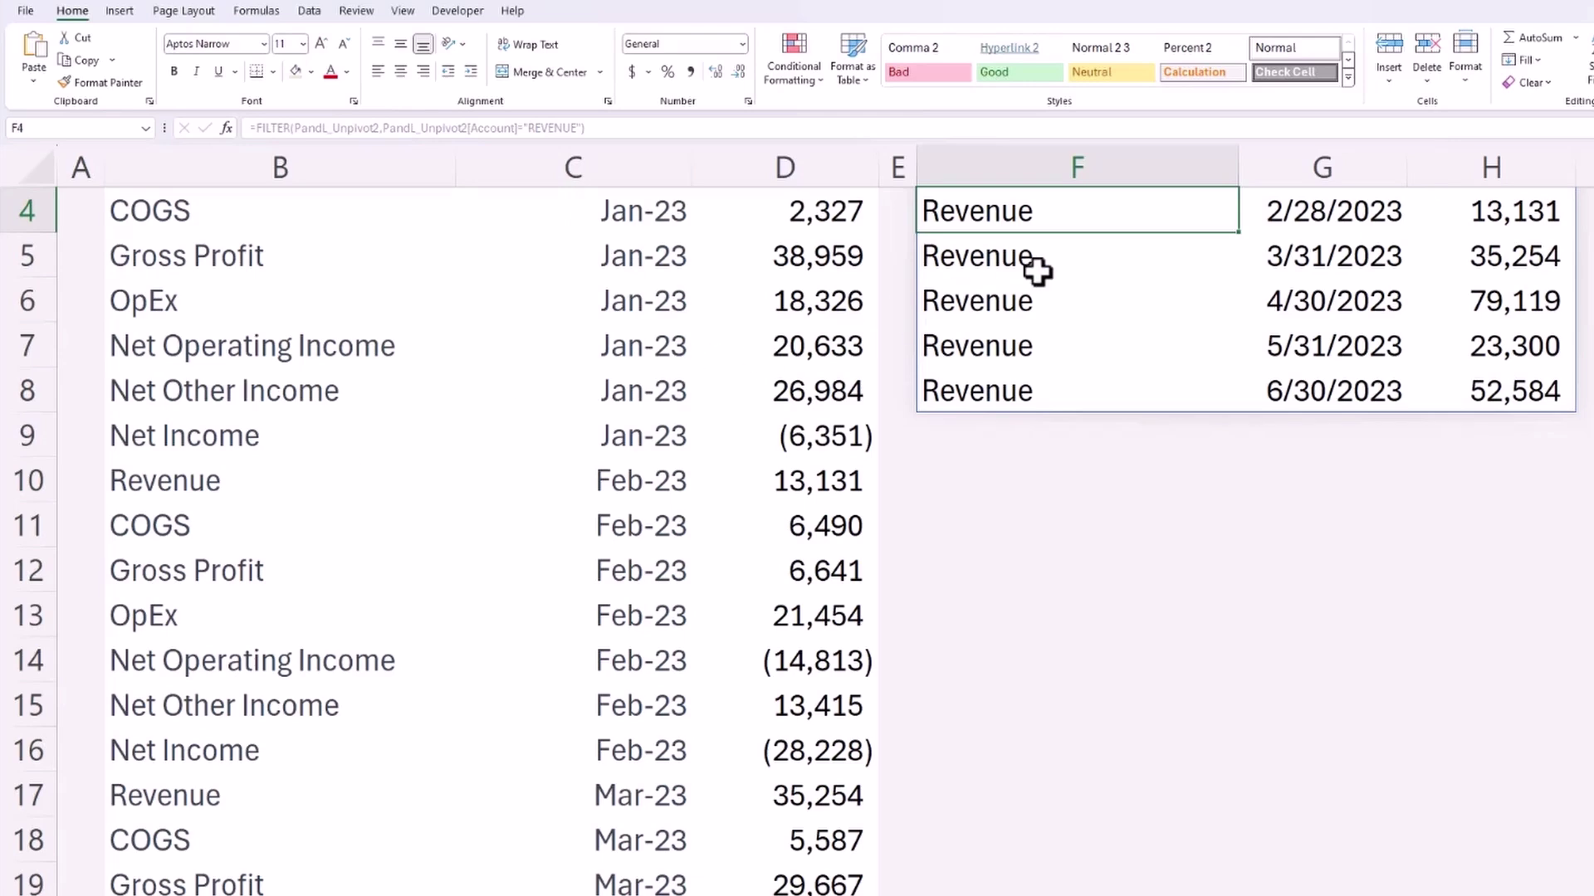
scroll(1033, 270, "up", 1)
left_click_drag(1039, 374, 1469, 601)
left_click(1295, 795)
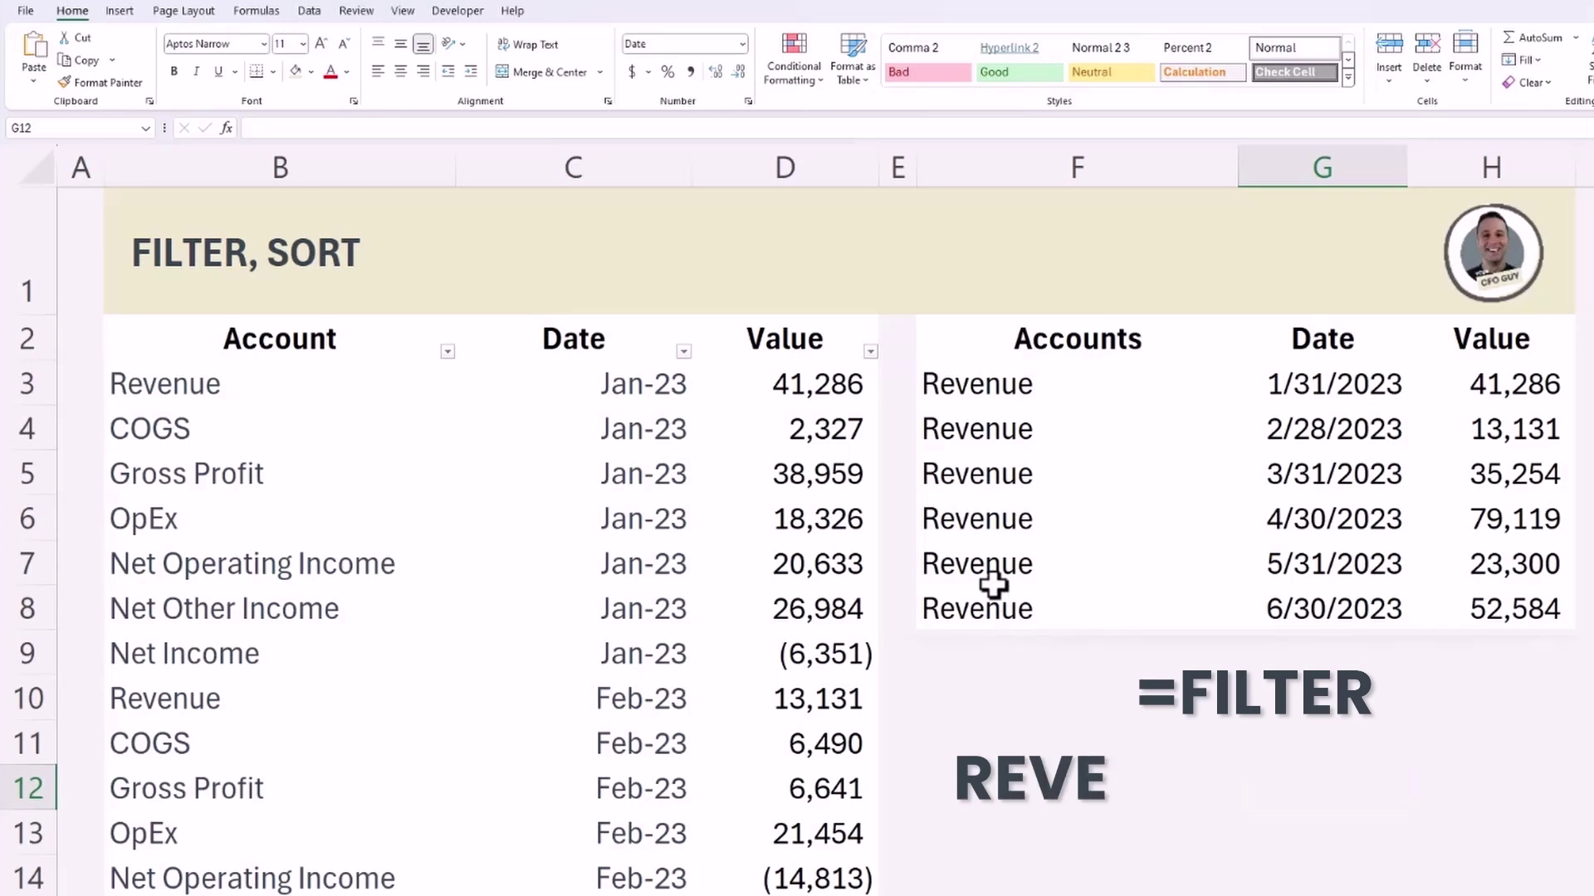
Enclose the Account condition in F3's FILTER formula in parentheses and multiply it by a second condition, (PandL_Unpivot2[Value]>30000).
left_click(960, 383)
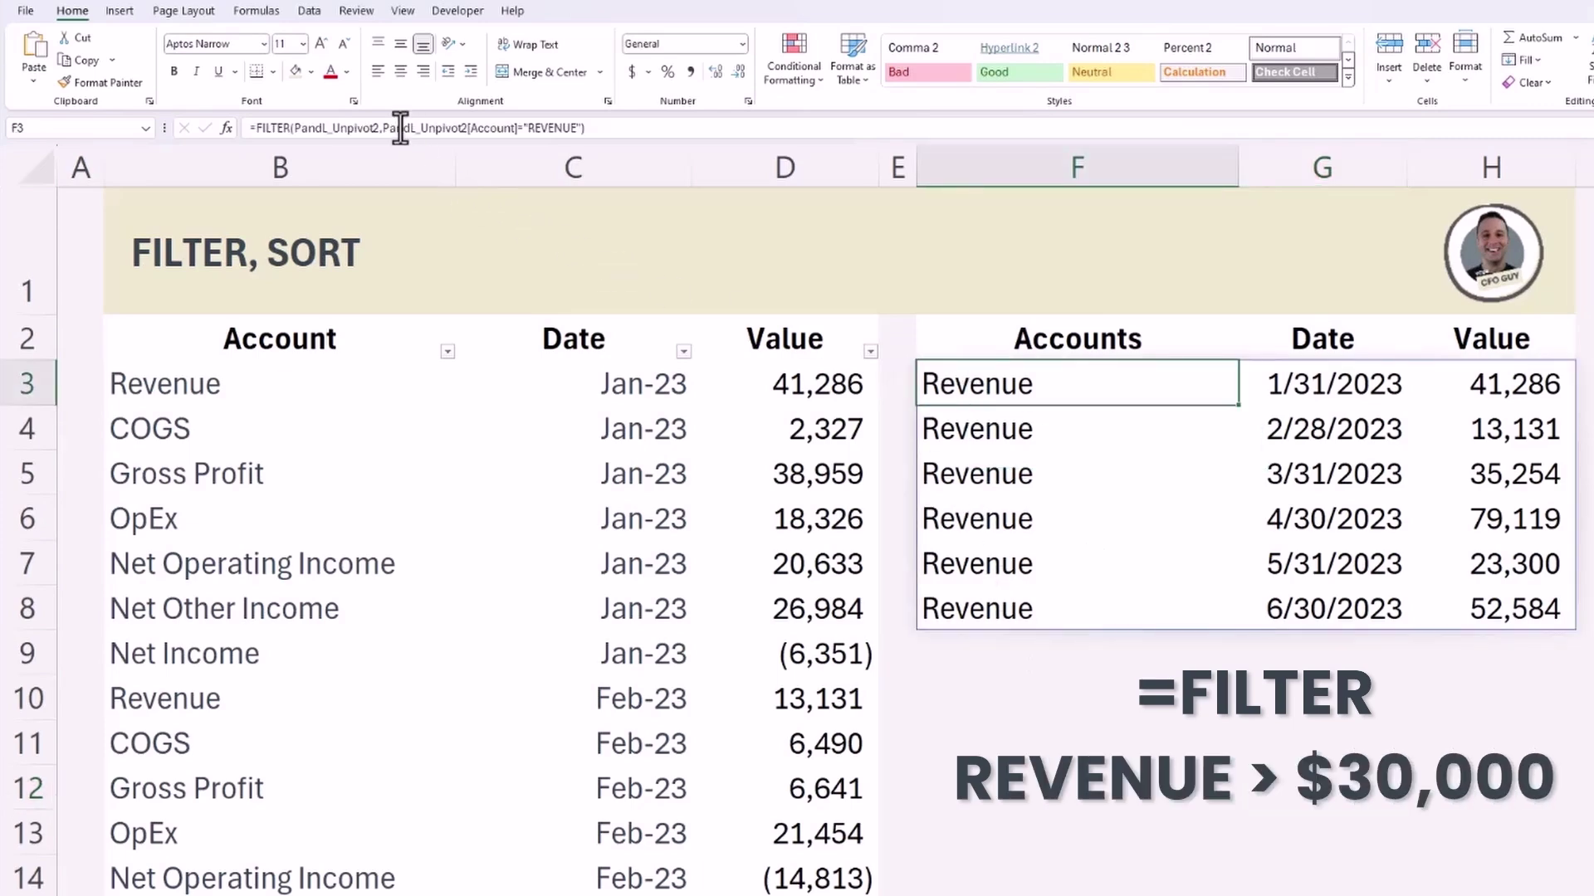
left_click(384, 128)
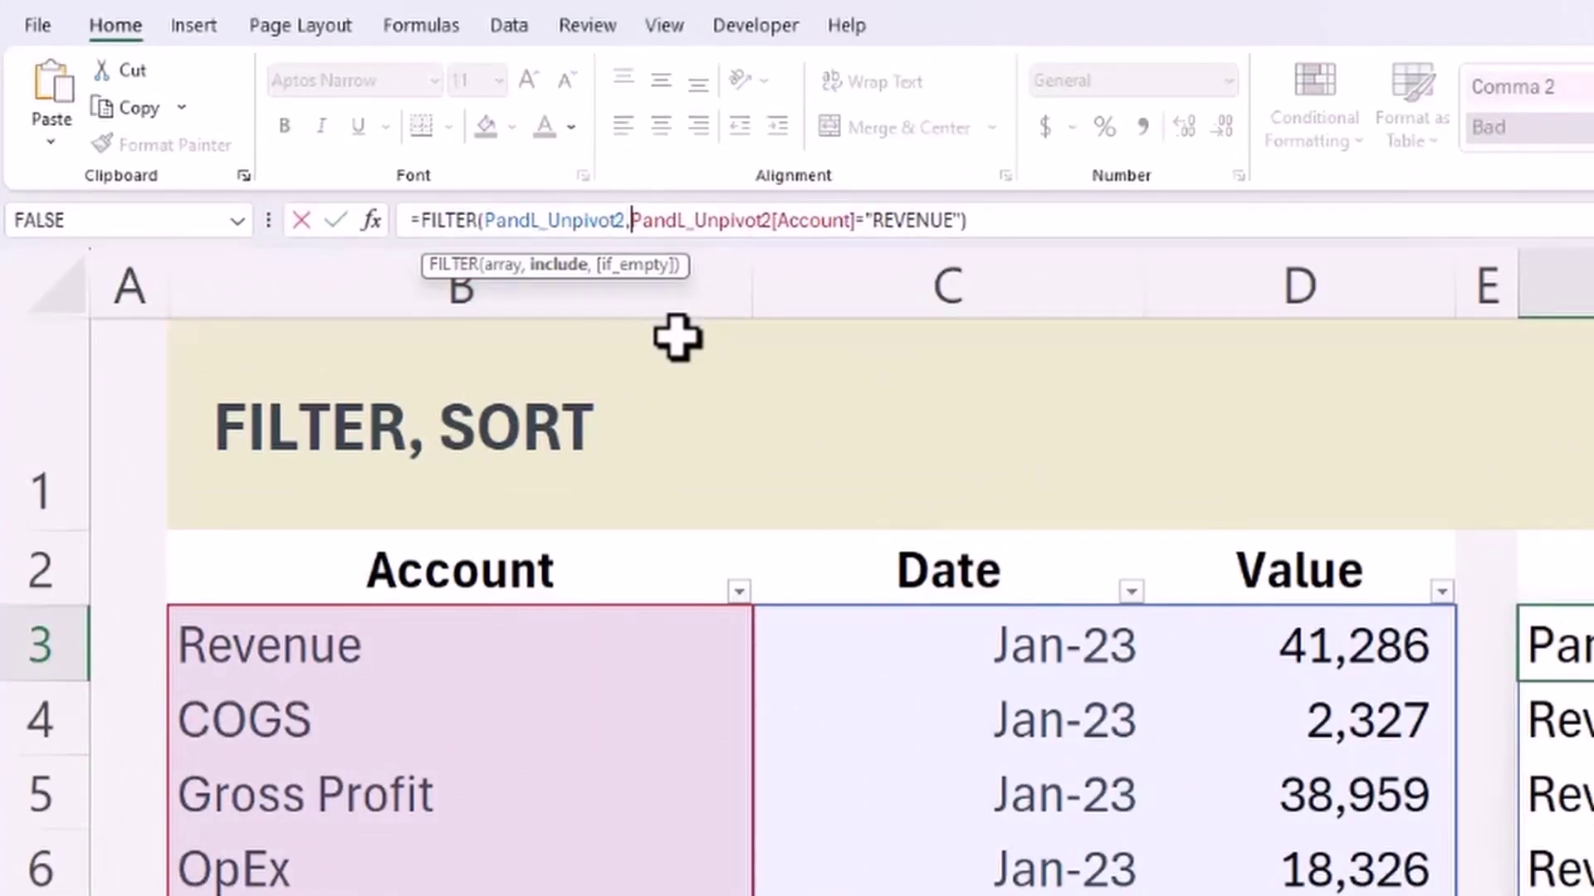
type("(")
left_click(974, 220)
type(")")
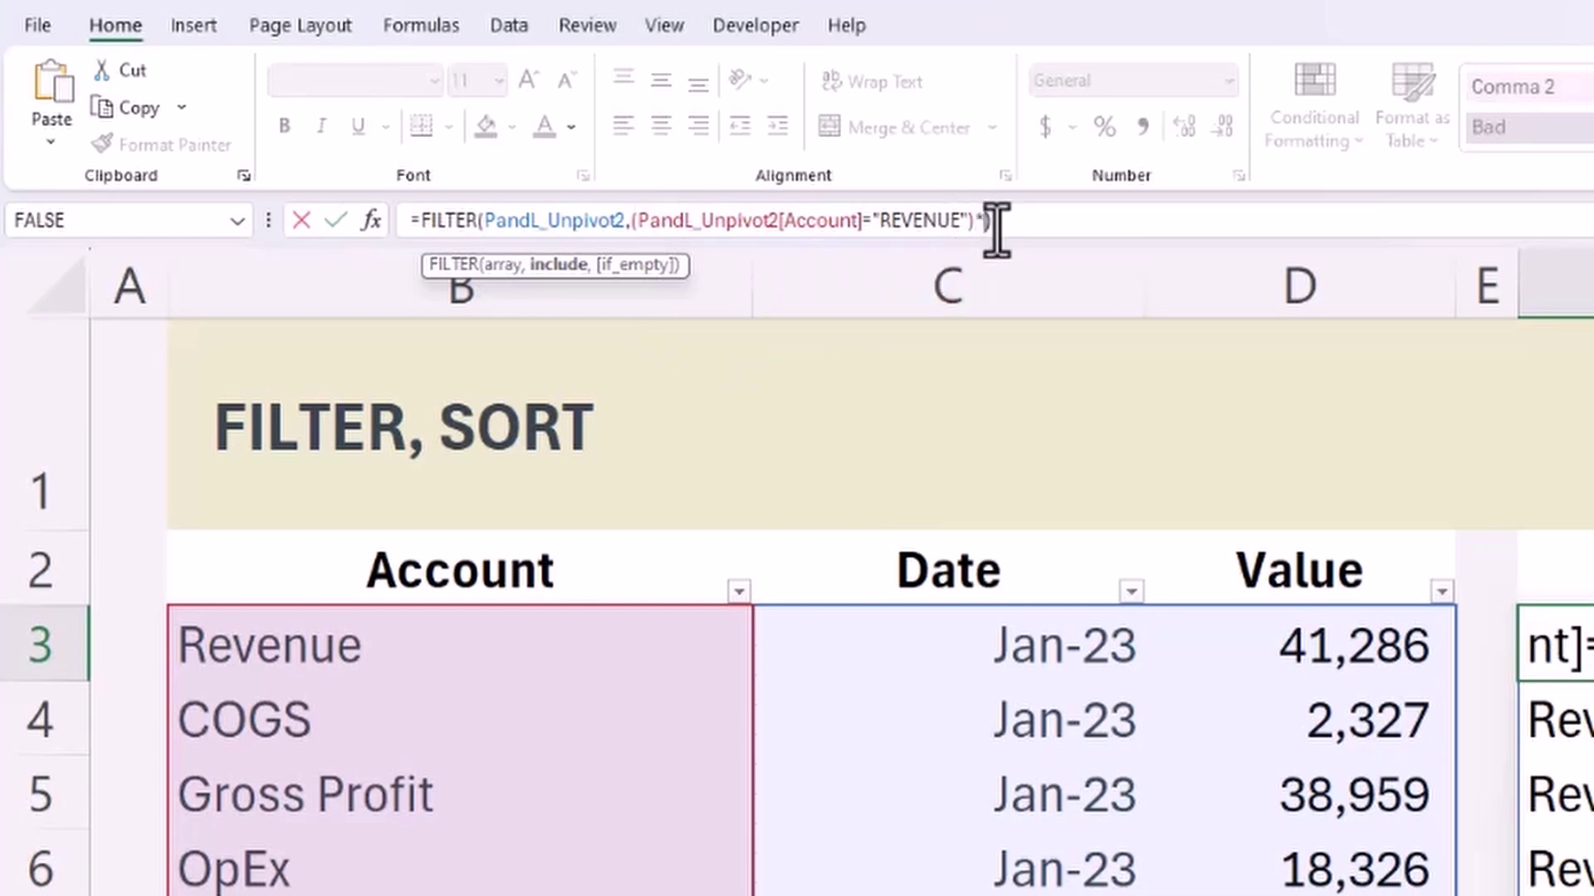
type("*(")
left_click(1342, 641)
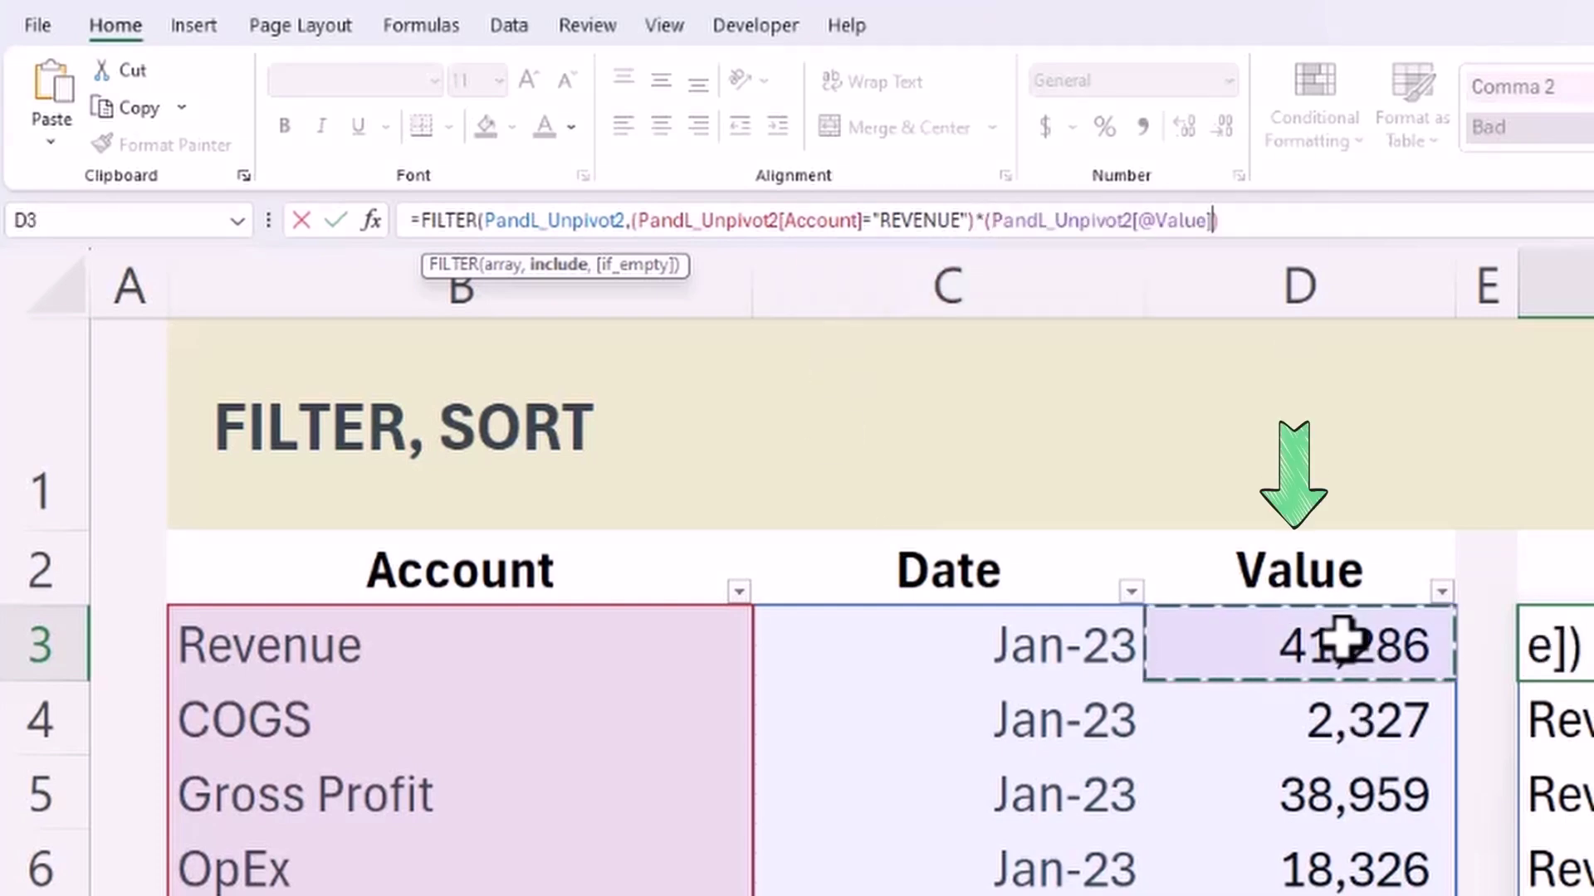
key("ctrl+shift+Down")
type(">30000")
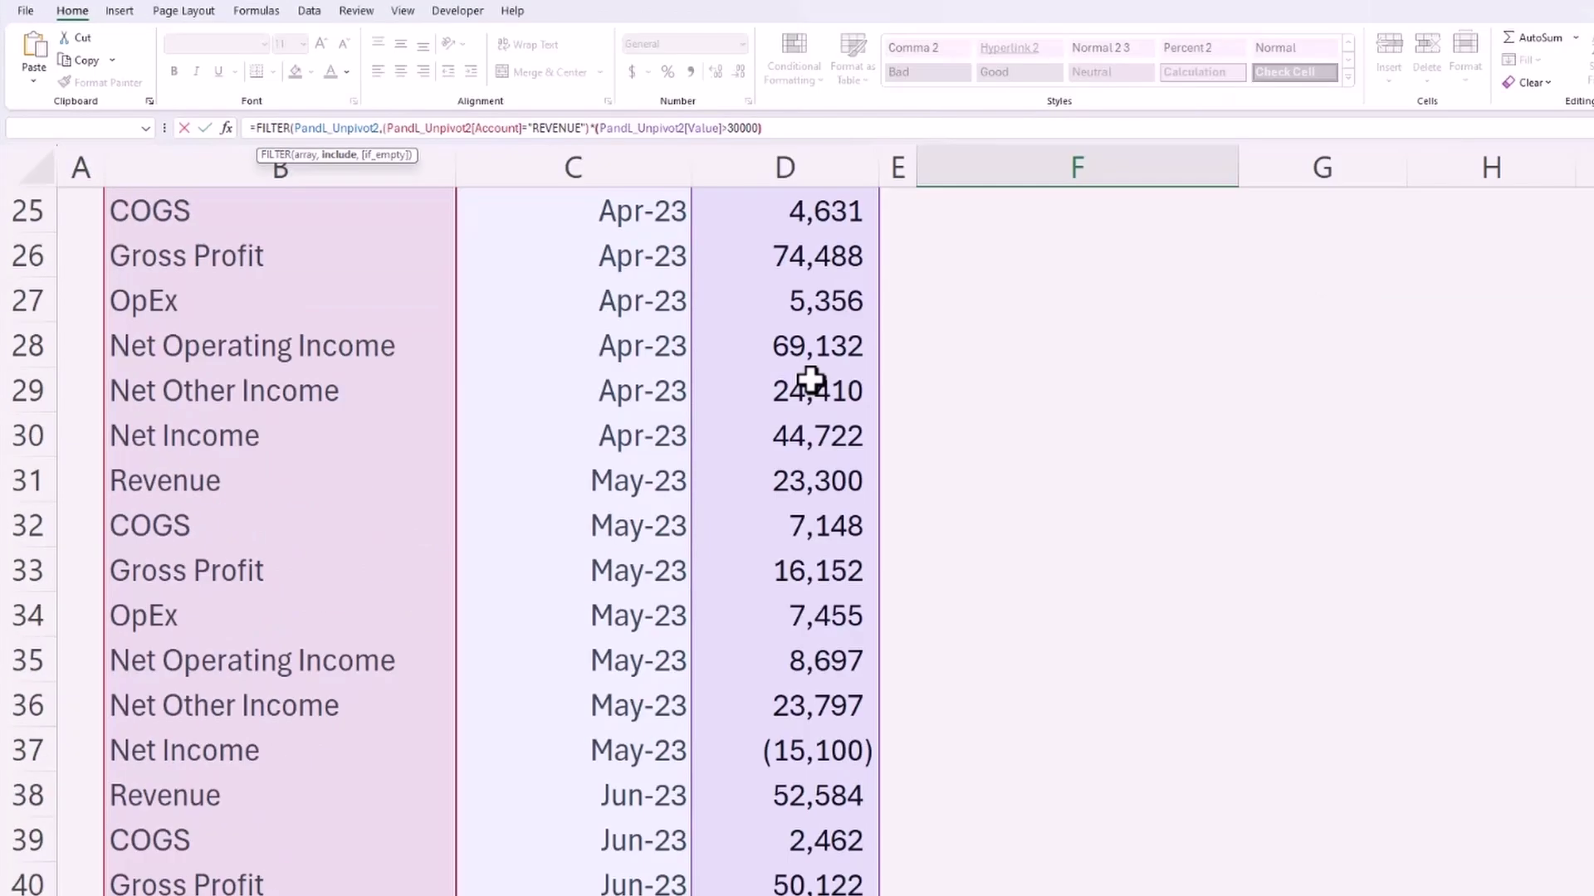
key("Return")
scroll(1128, 688, "up", 1)
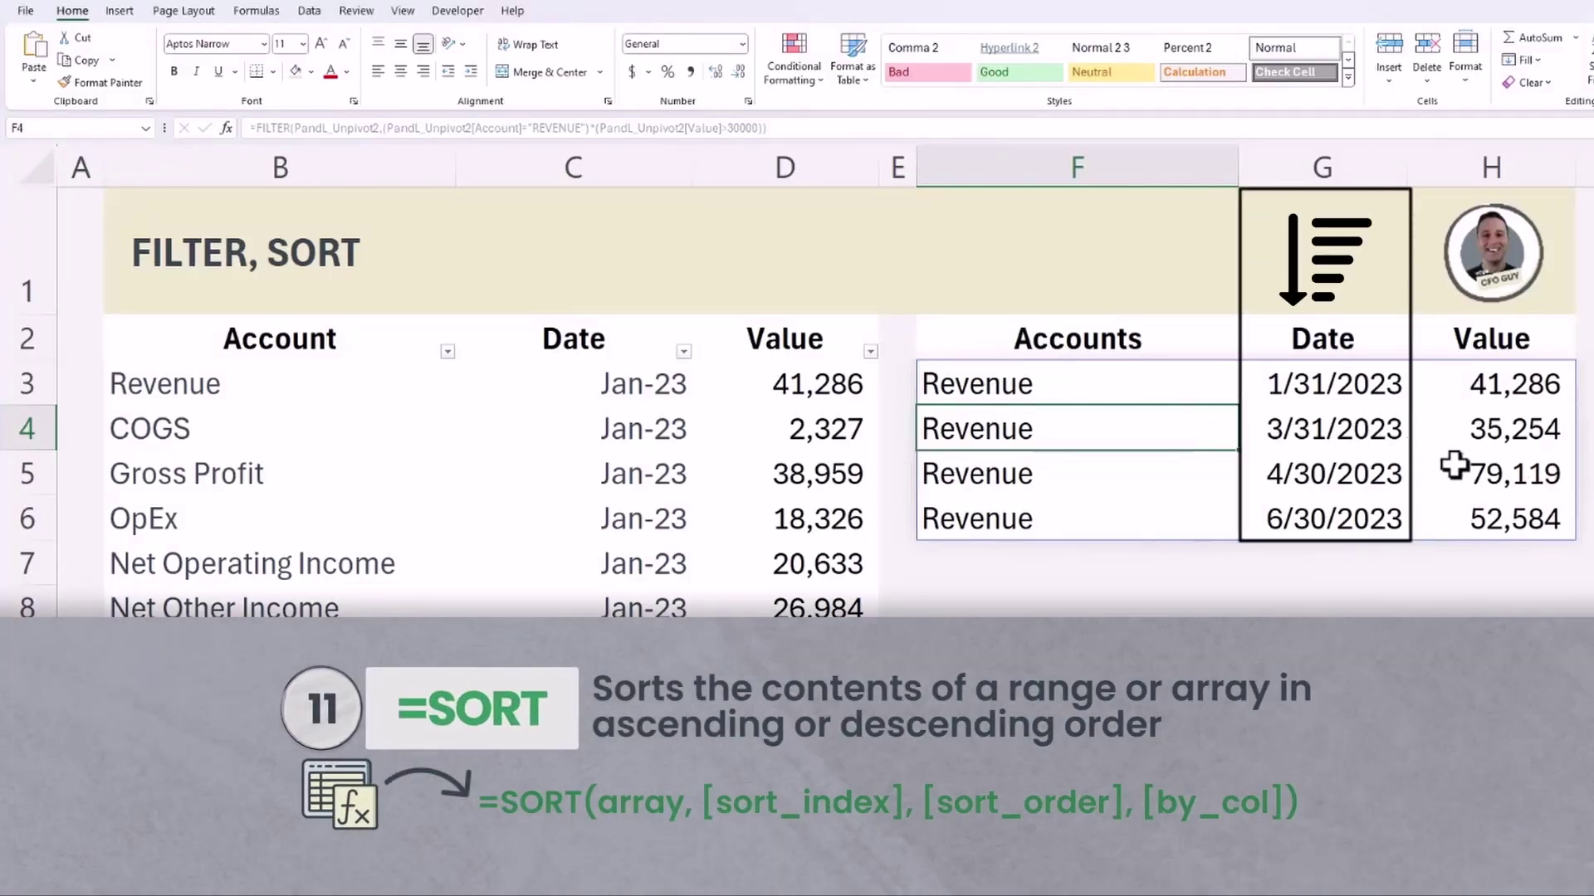
Wrap the FILTER formula in F3 in SORT with 2, the Date column, as the sort index.
left_click(1074, 381)
left_click(251, 129)
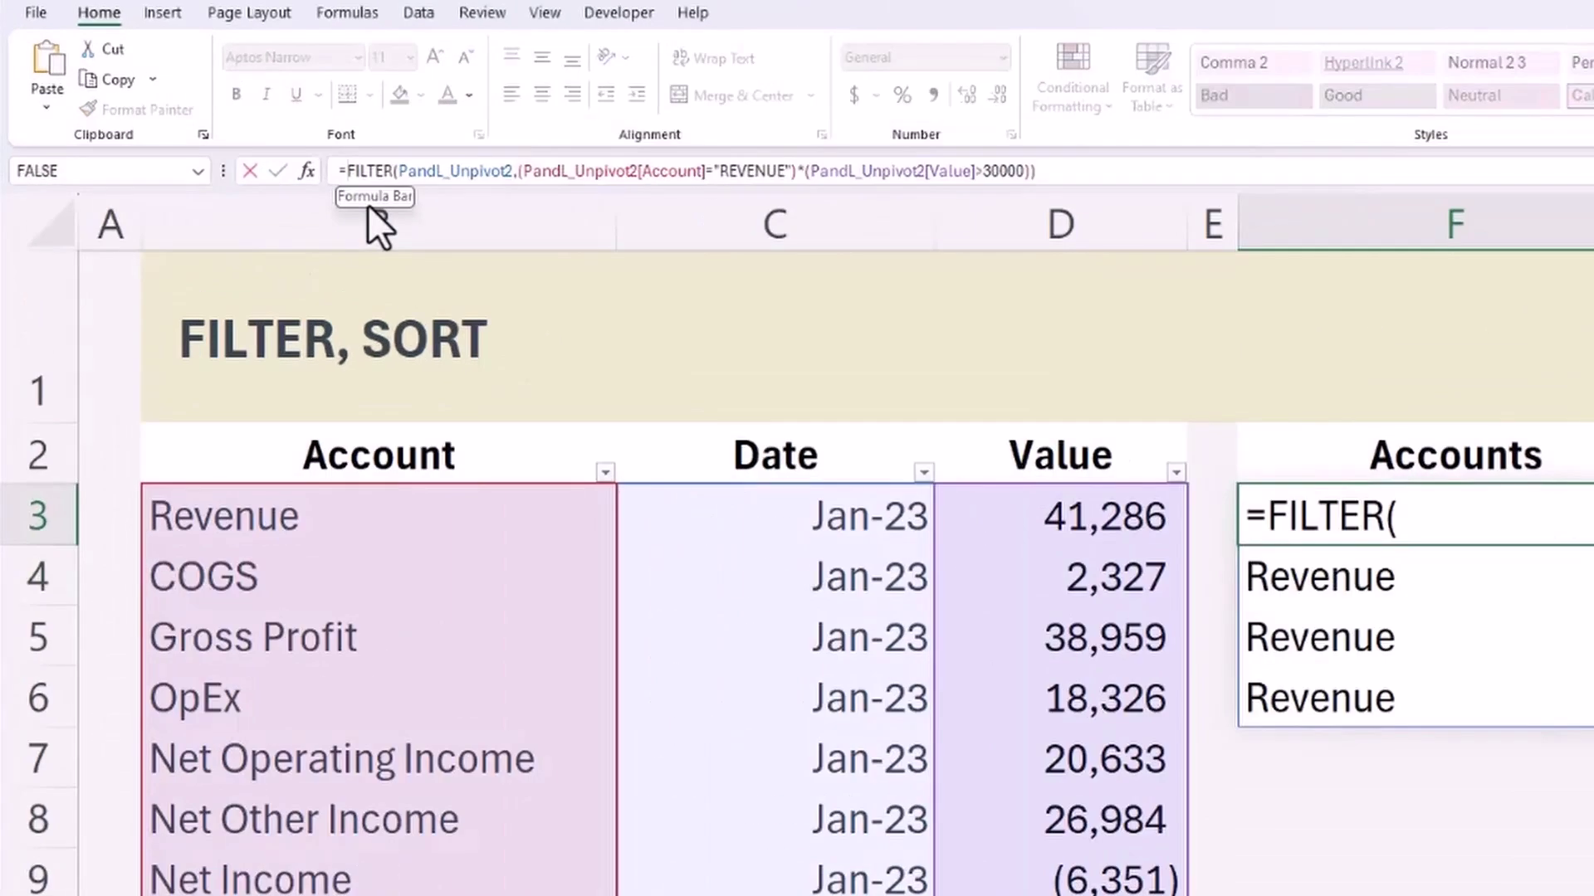
type("SO")
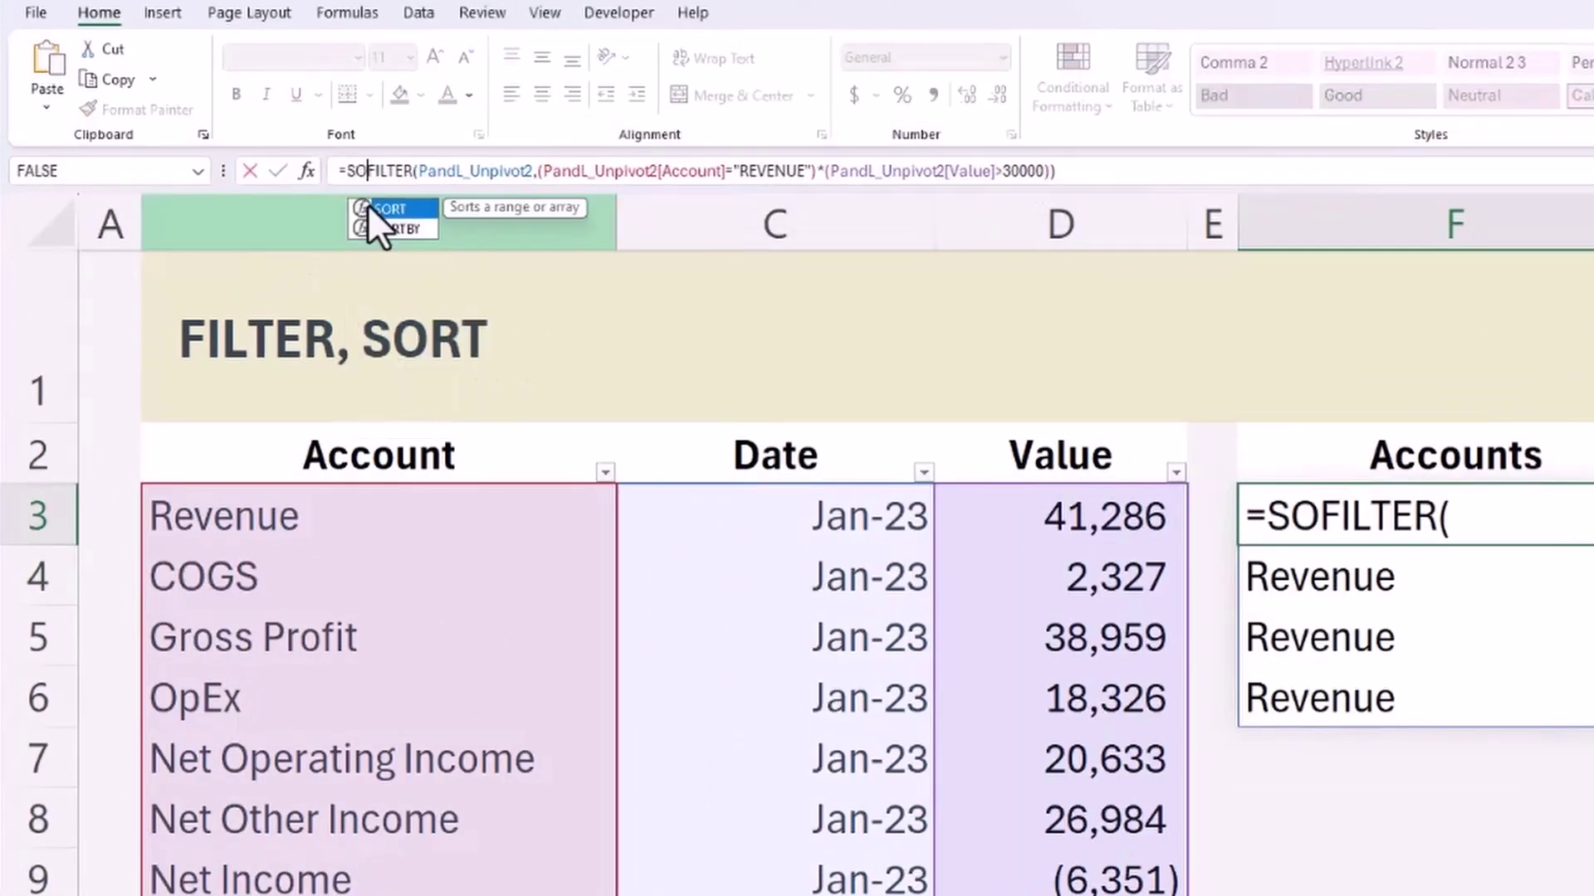
type("RT")
type("(")
key("End")
type(",")
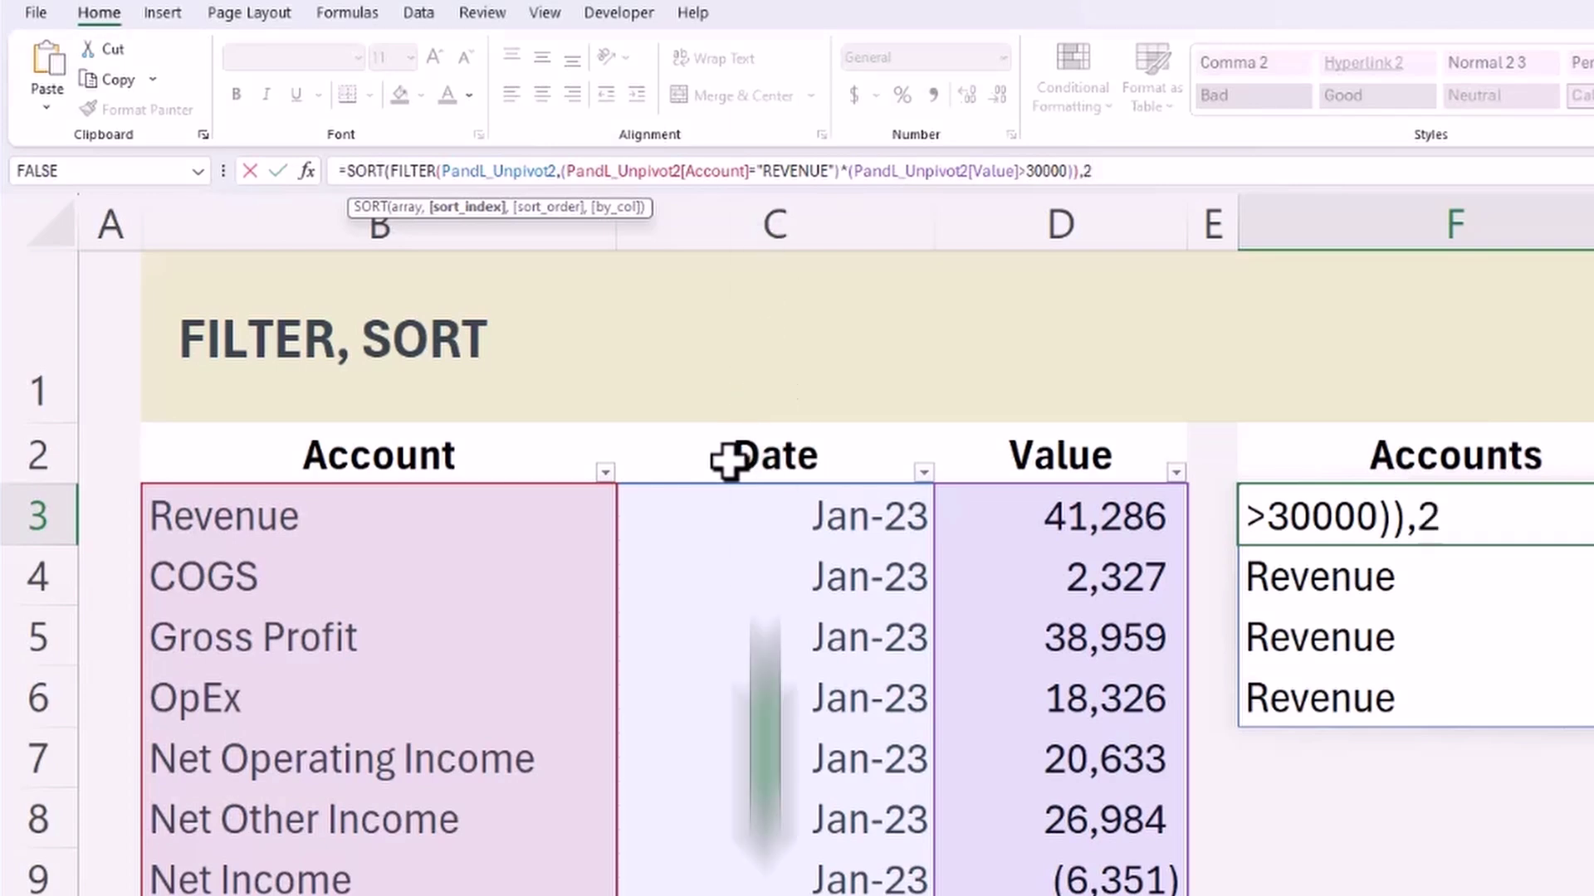
Finish the SORT formula with sort order -1 for descending dates, and review the sorted accounts, values and dates.
type(",")
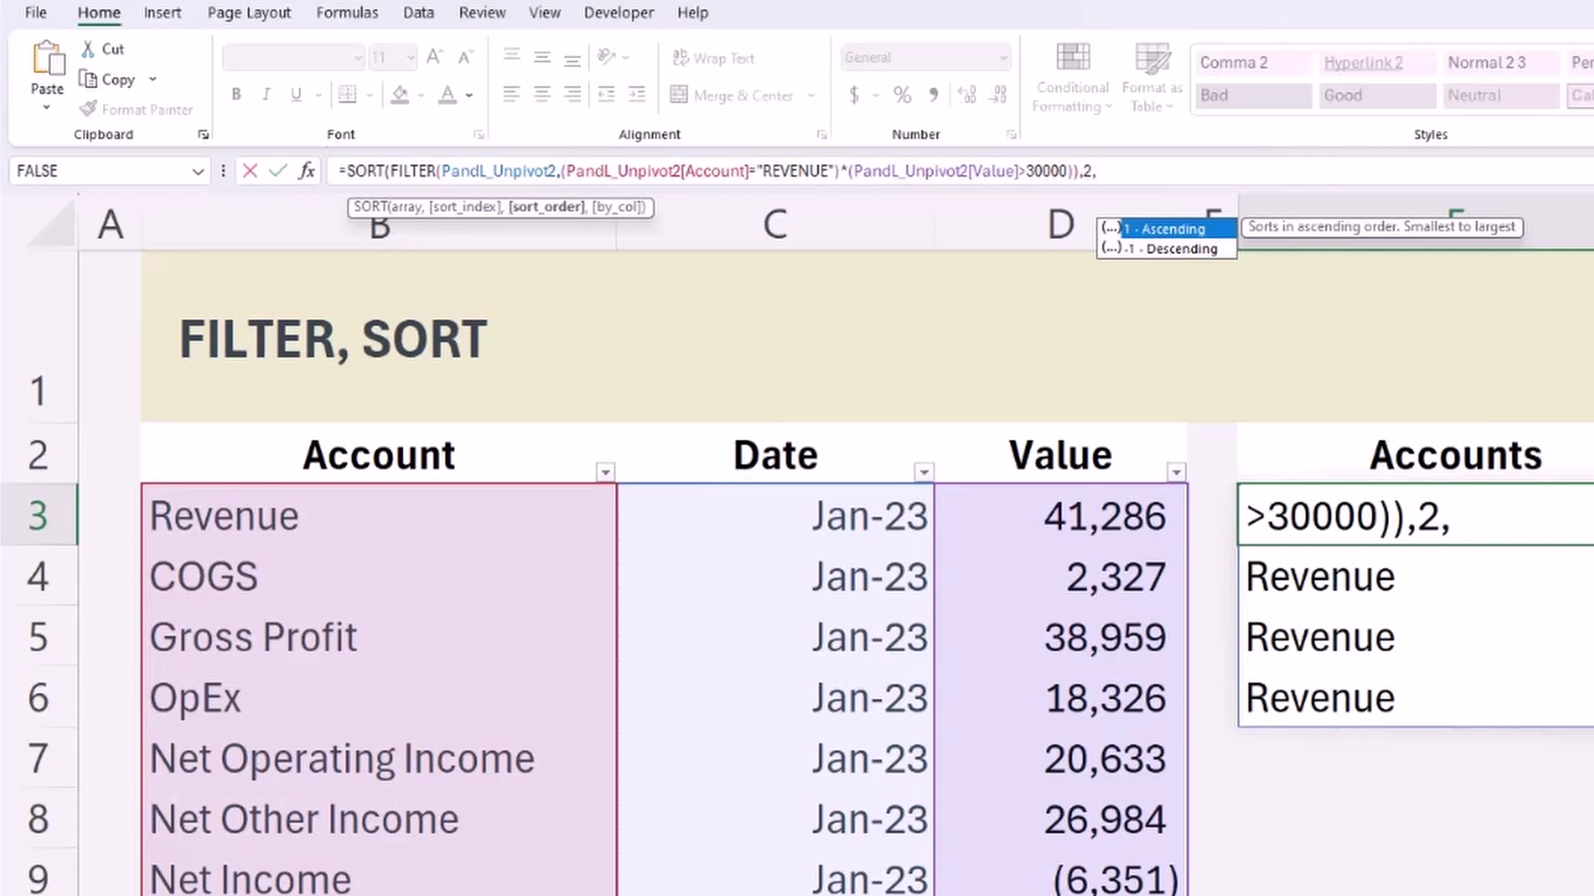
type("1)")
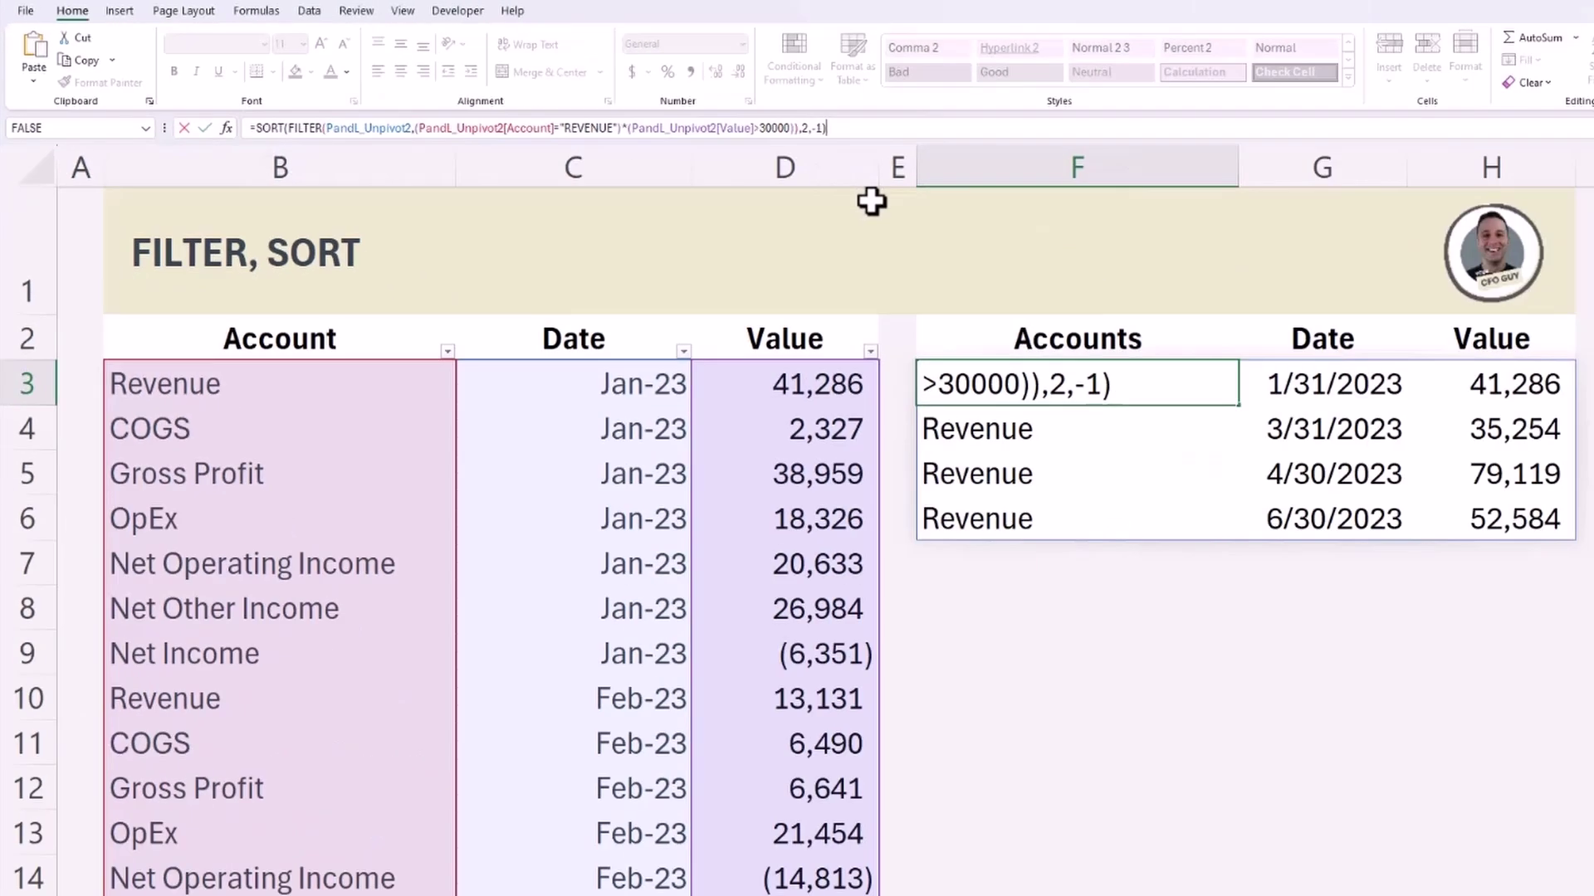
key("Return")
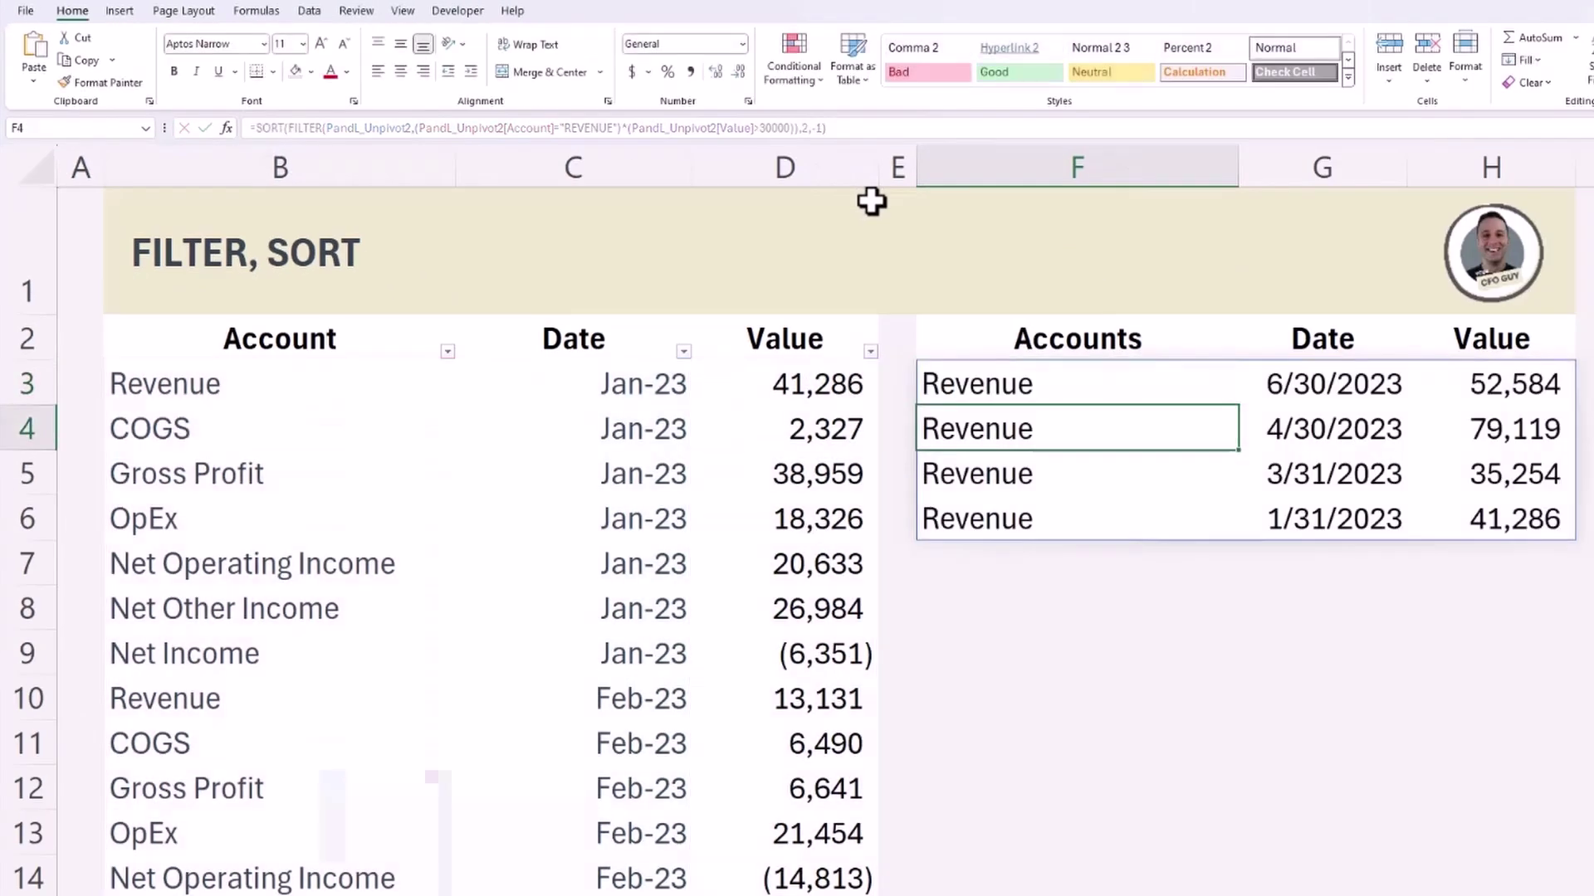
left_click(1077, 656)
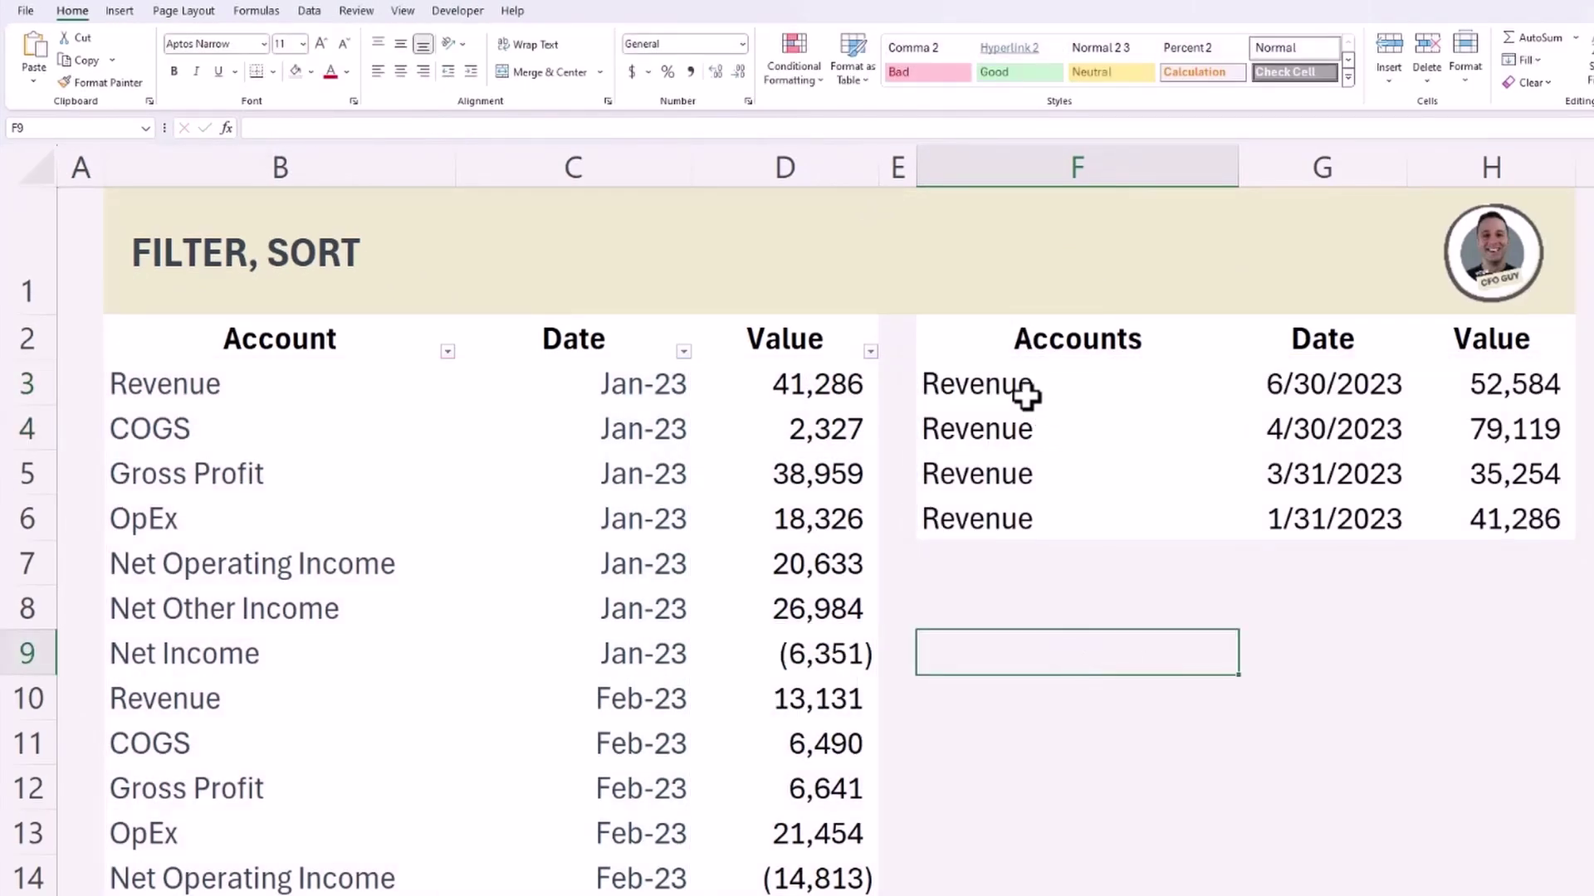
left_click_drag(1002, 380, 1001, 502)
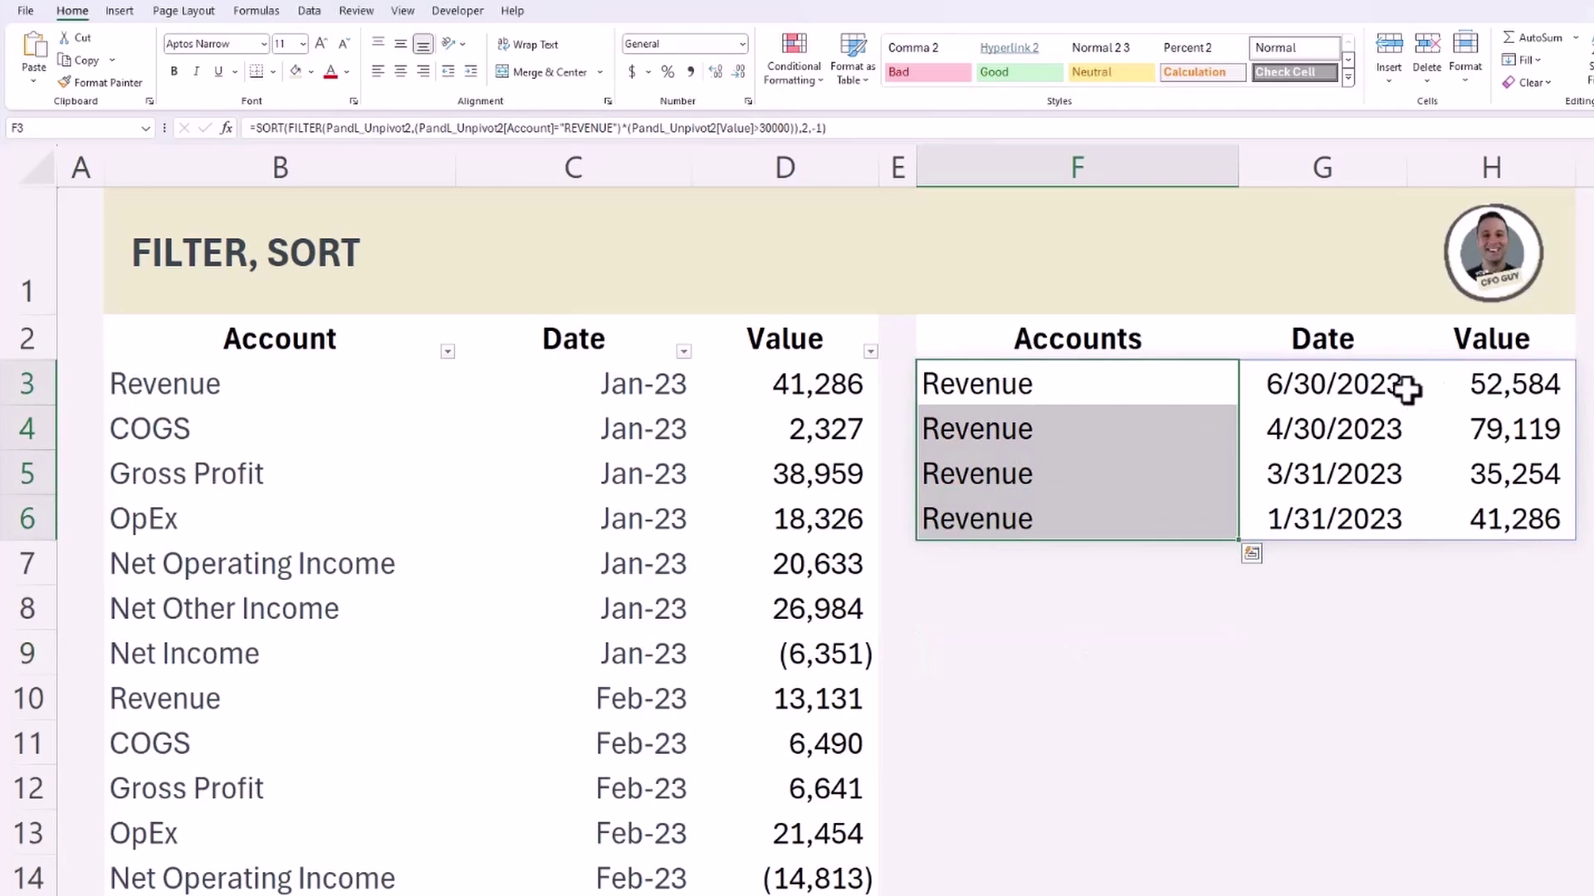
left_click_drag(1486, 383, 1486, 564)
left_click_drag(1321, 383, 1324, 519)
left_click(1120, 660)
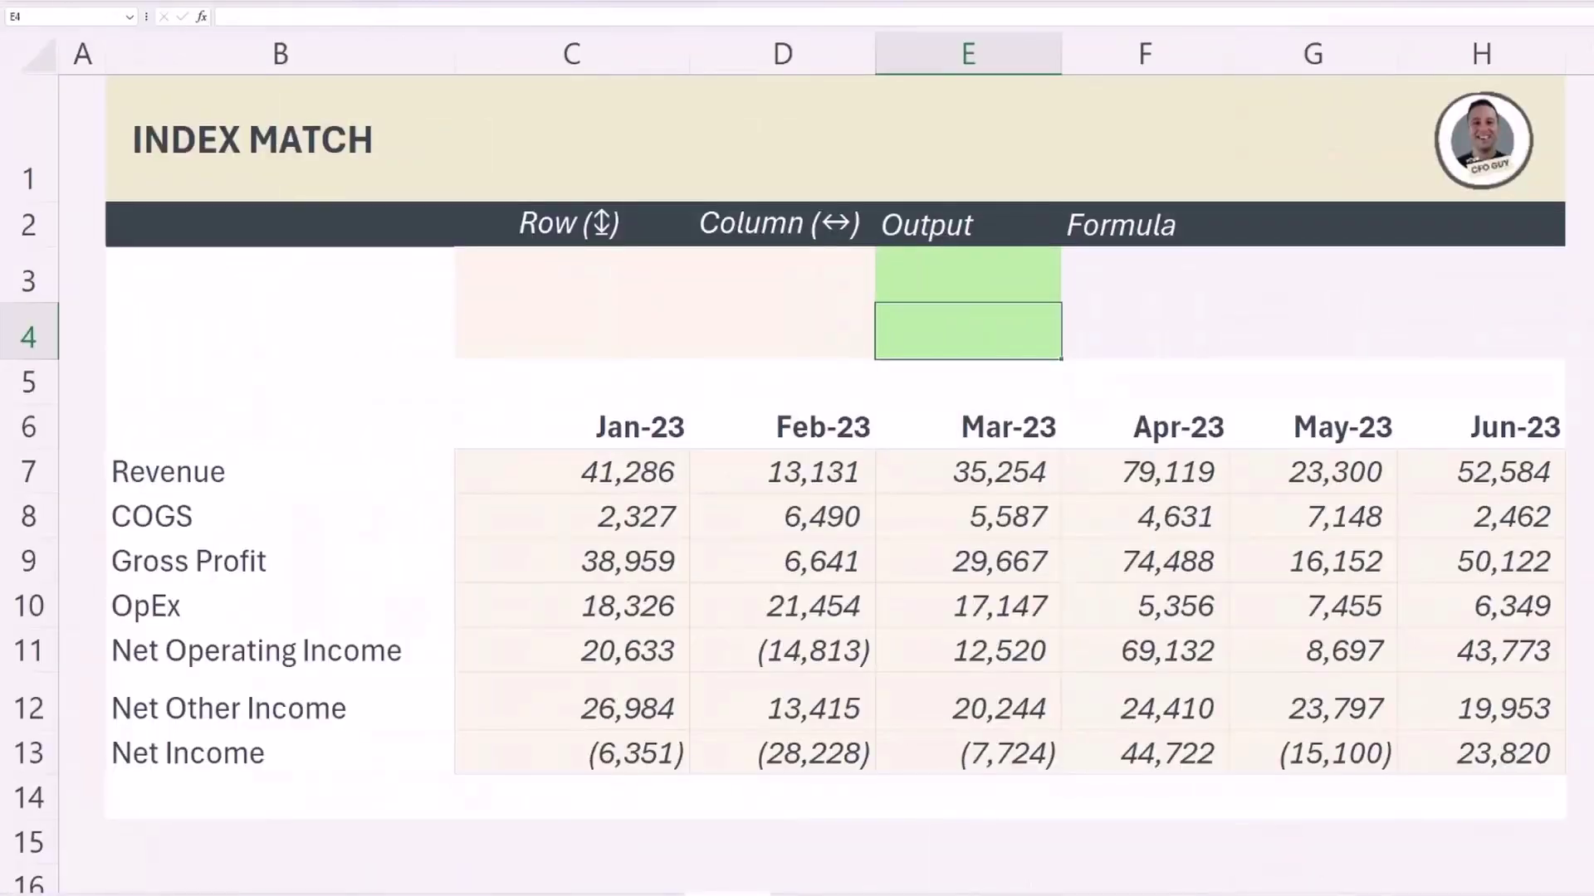
Examine the account labels in B7:B13 and the month headers in C6:H6 on the INDEX MATCH sheet.
left_click_drag(177, 478, 178, 758)
left_click_drag(610, 422, 1527, 427)
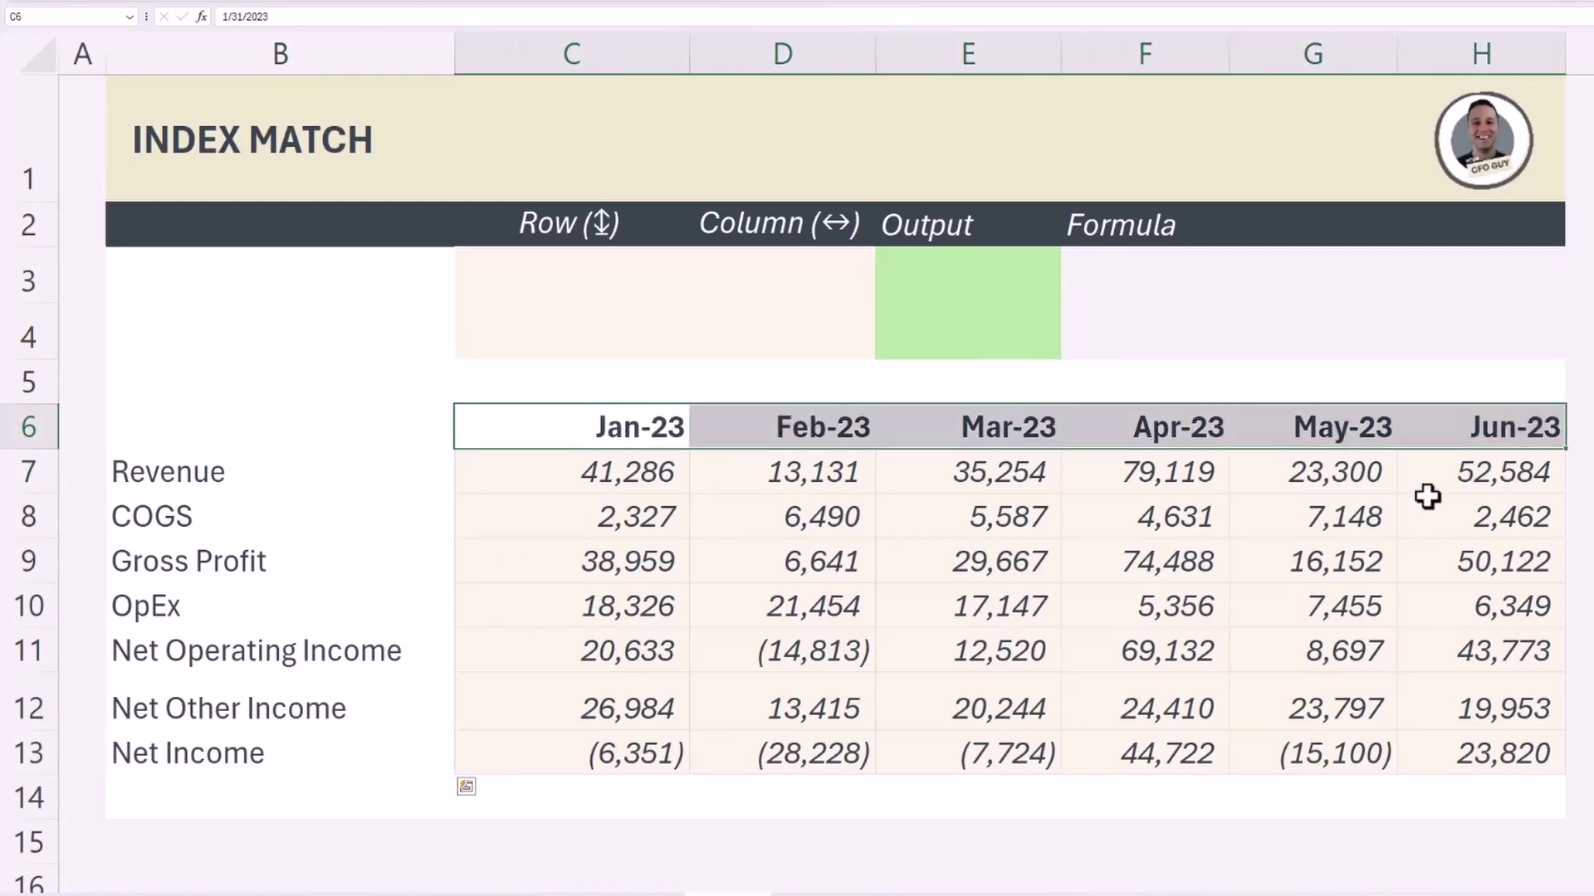
left_click(1028, 697)
left_click(340, 393)
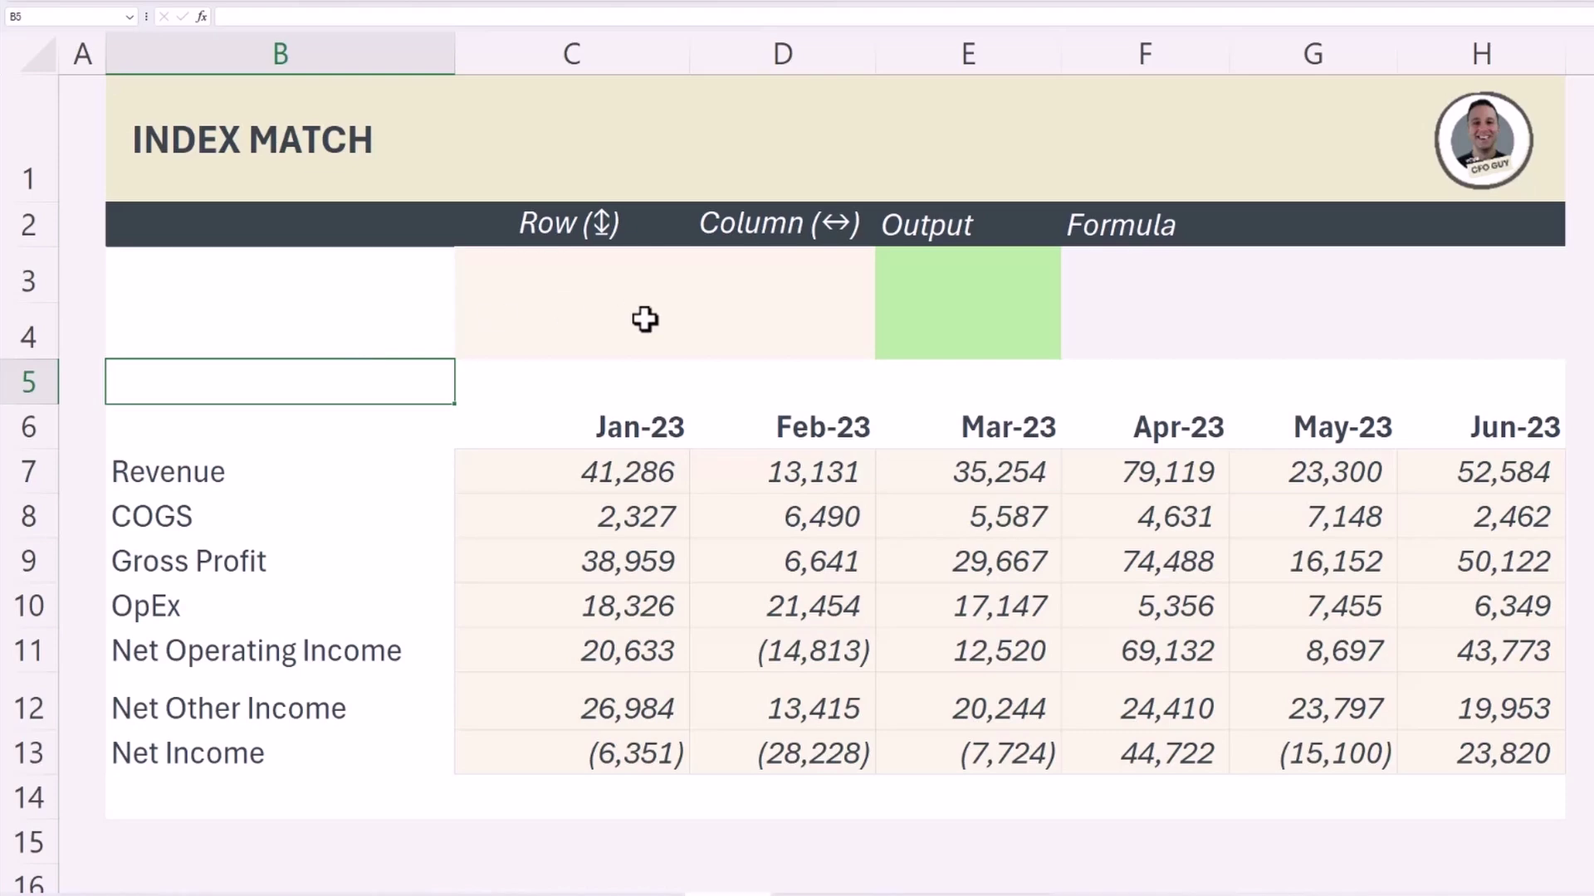
left_click_drag(189, 485, 191, 708)
left_click_drag(700, 419, 1328, 382)
left_click(360, 362)
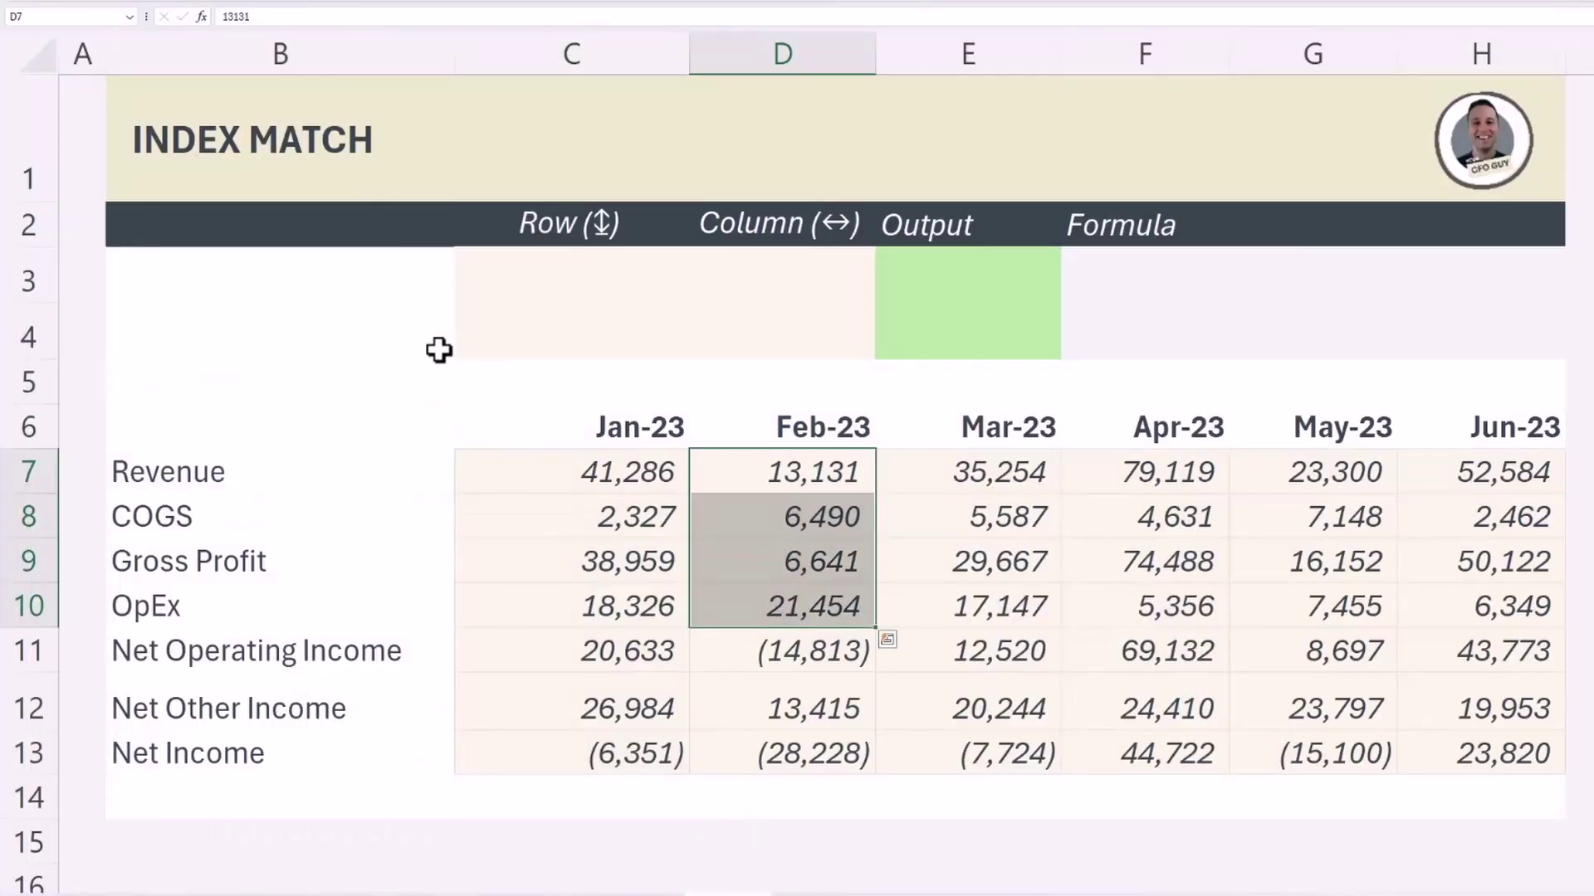
left_click(420, 321)
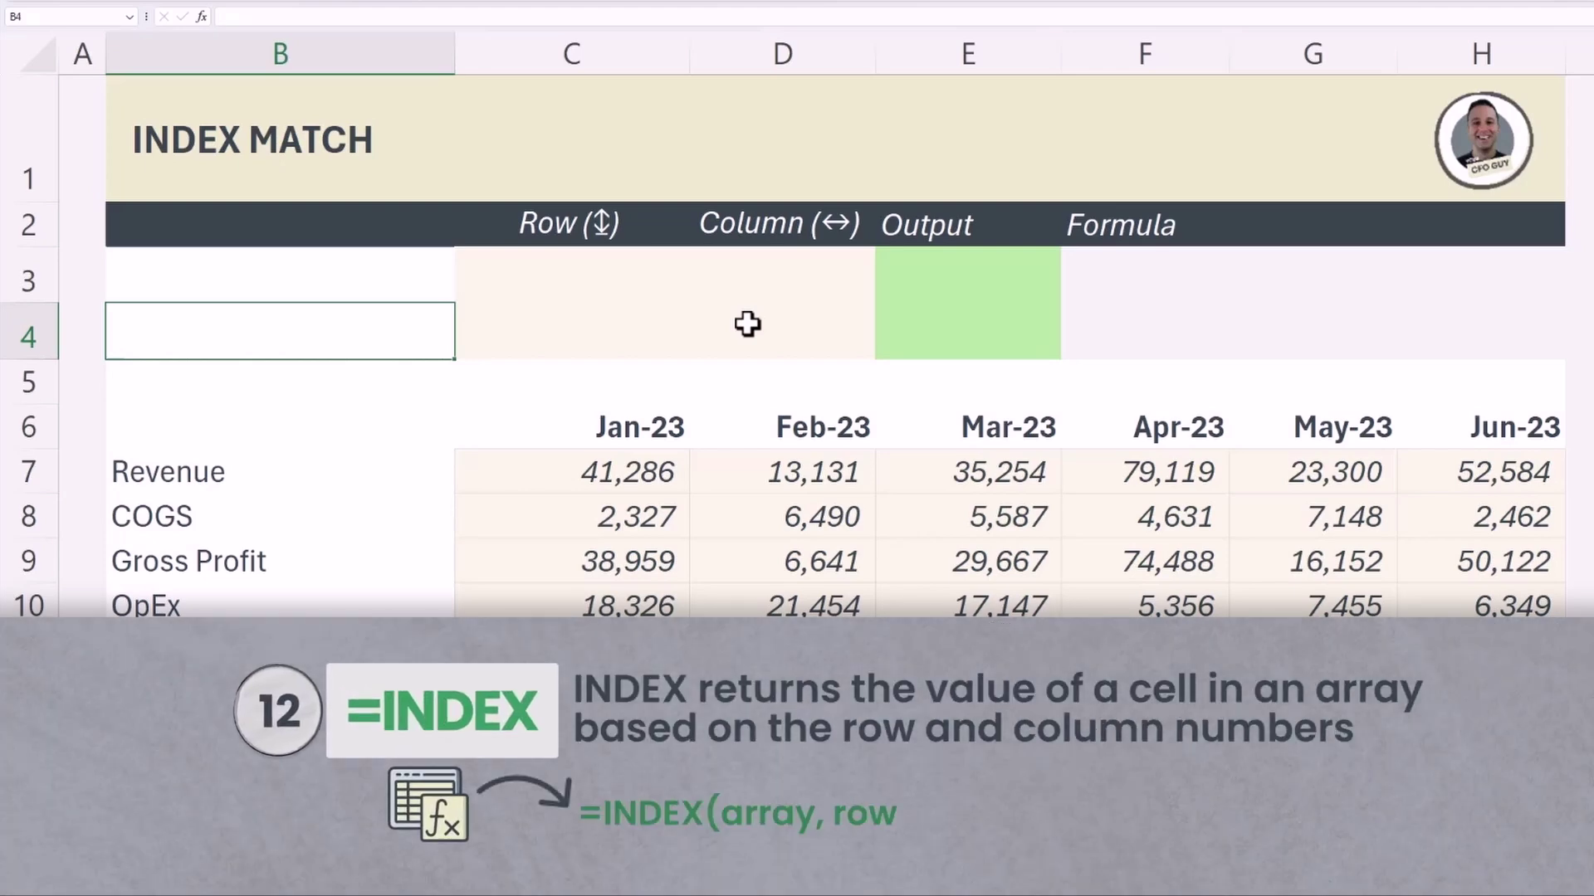
Enter =INDEX(C7:H13,3,4) in output cell E3 to return the April gross profit.
left_click(986, 258)
type("=INDEX(")
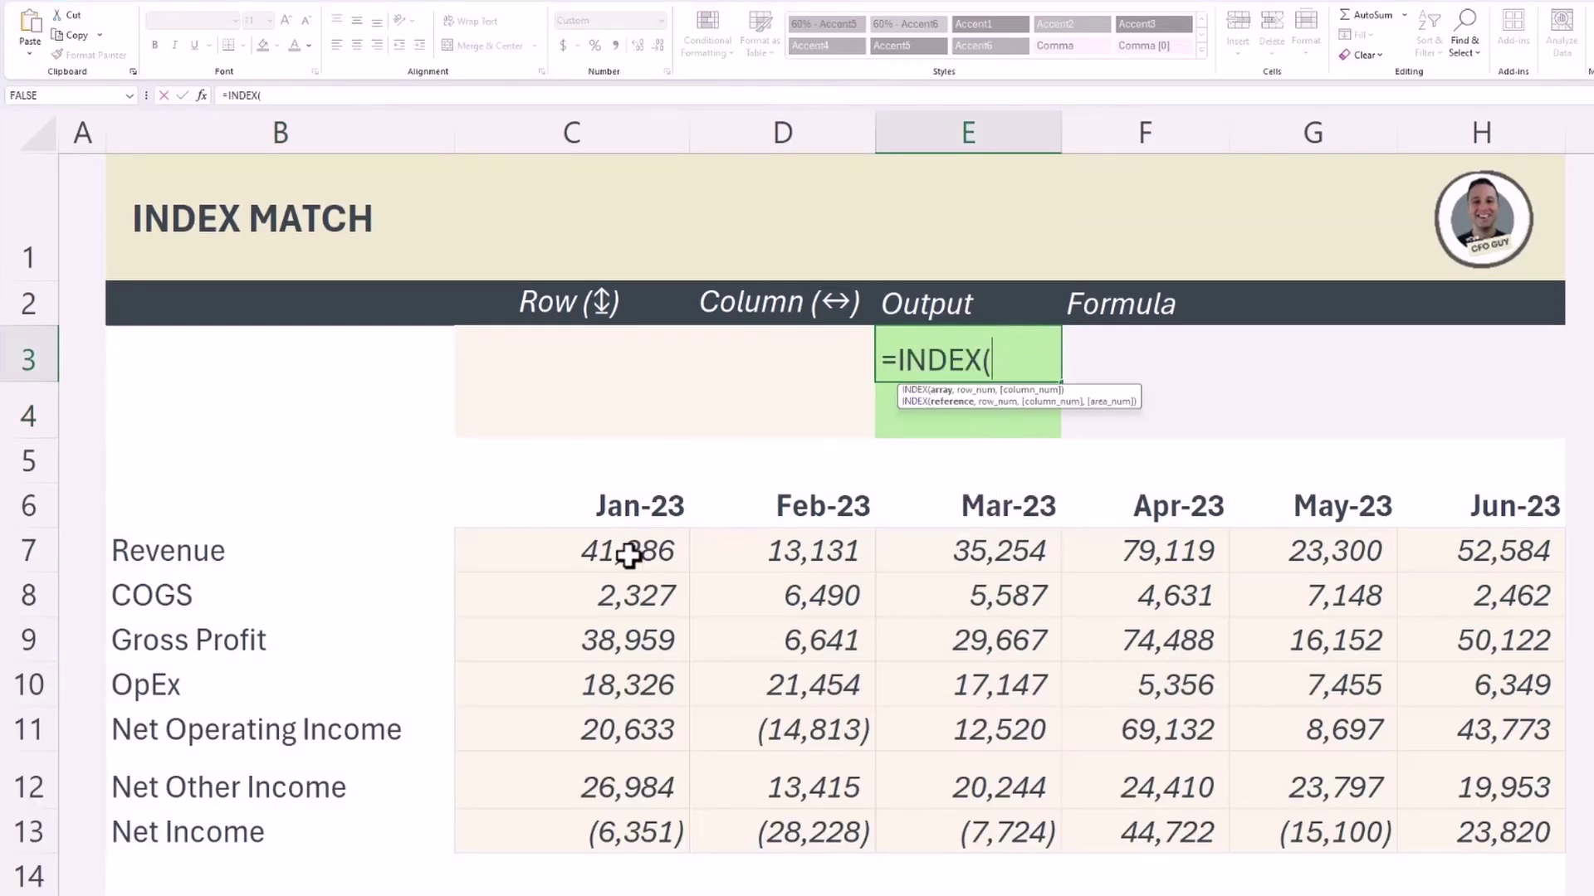
left_click_drag(633, 551, 1446, 813)
type(",")
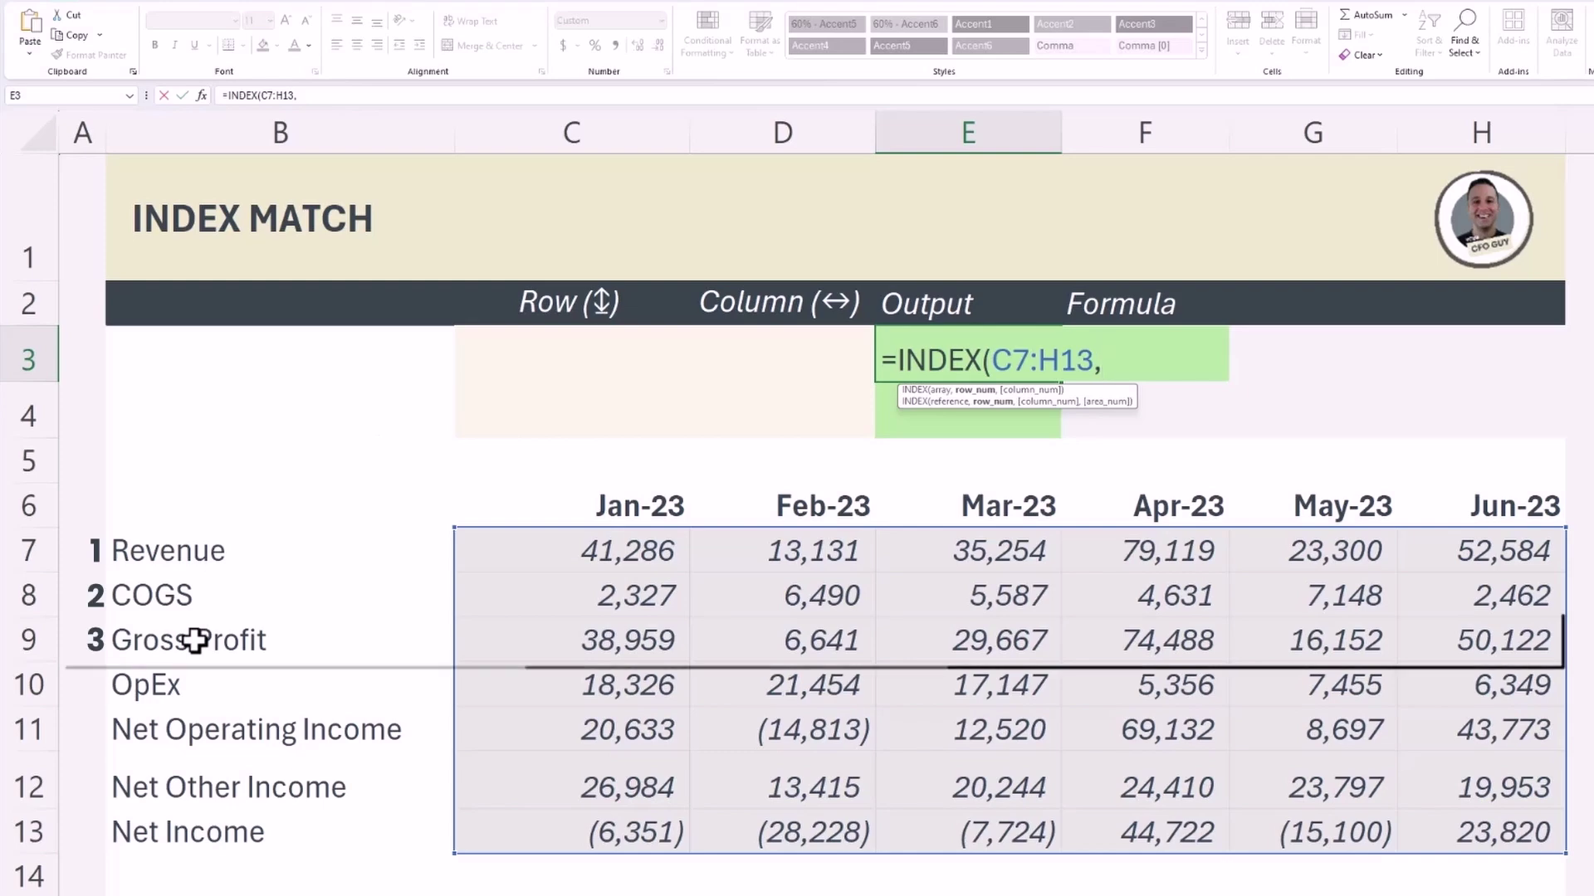
type("3")
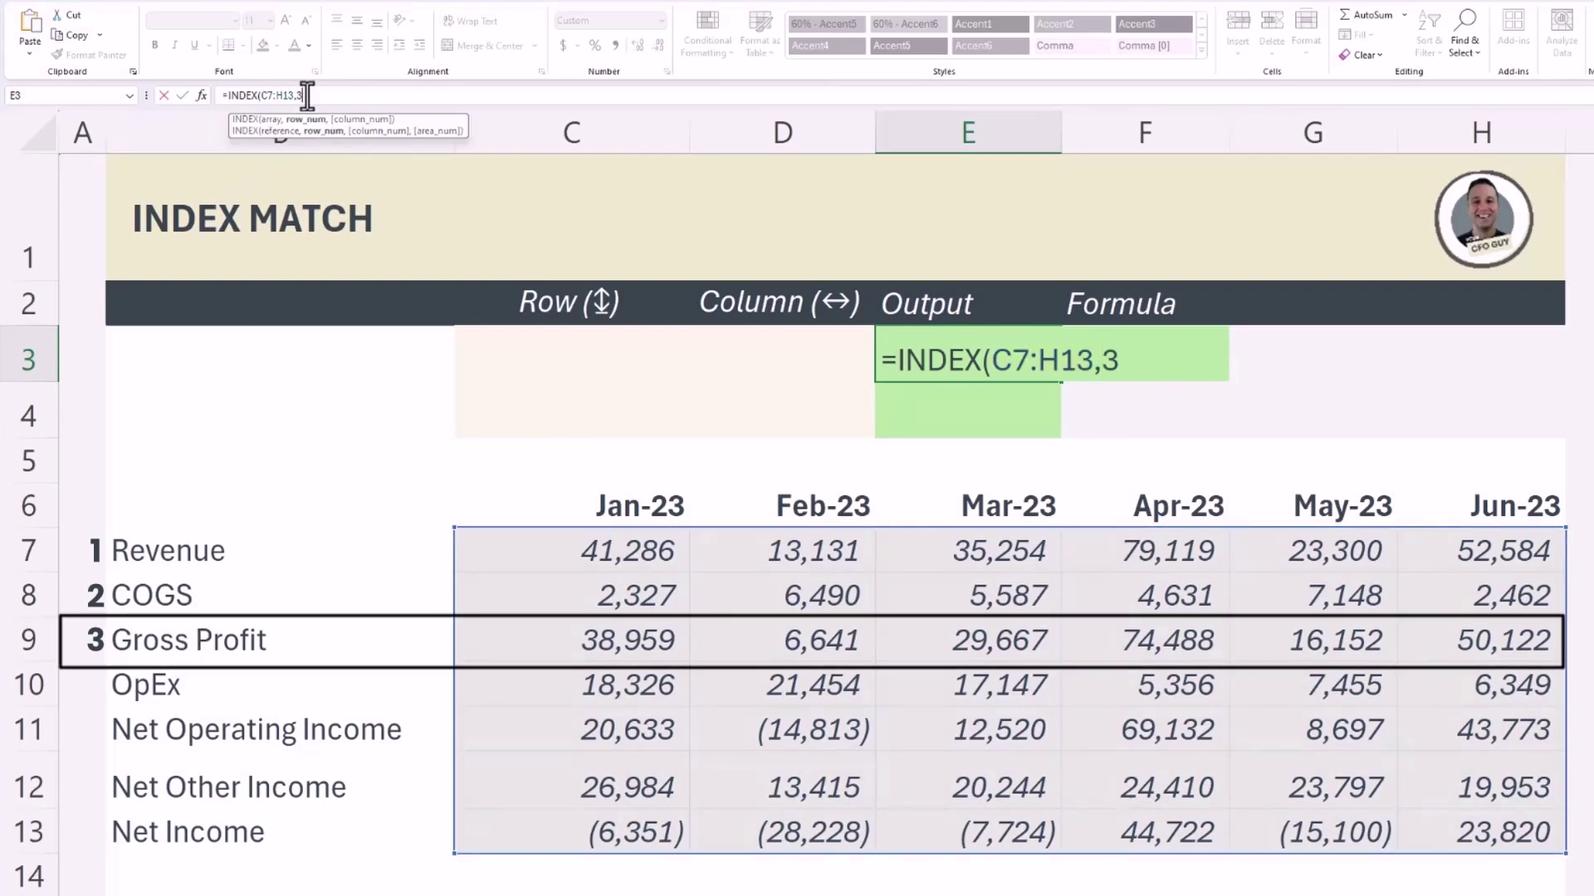
type(",")
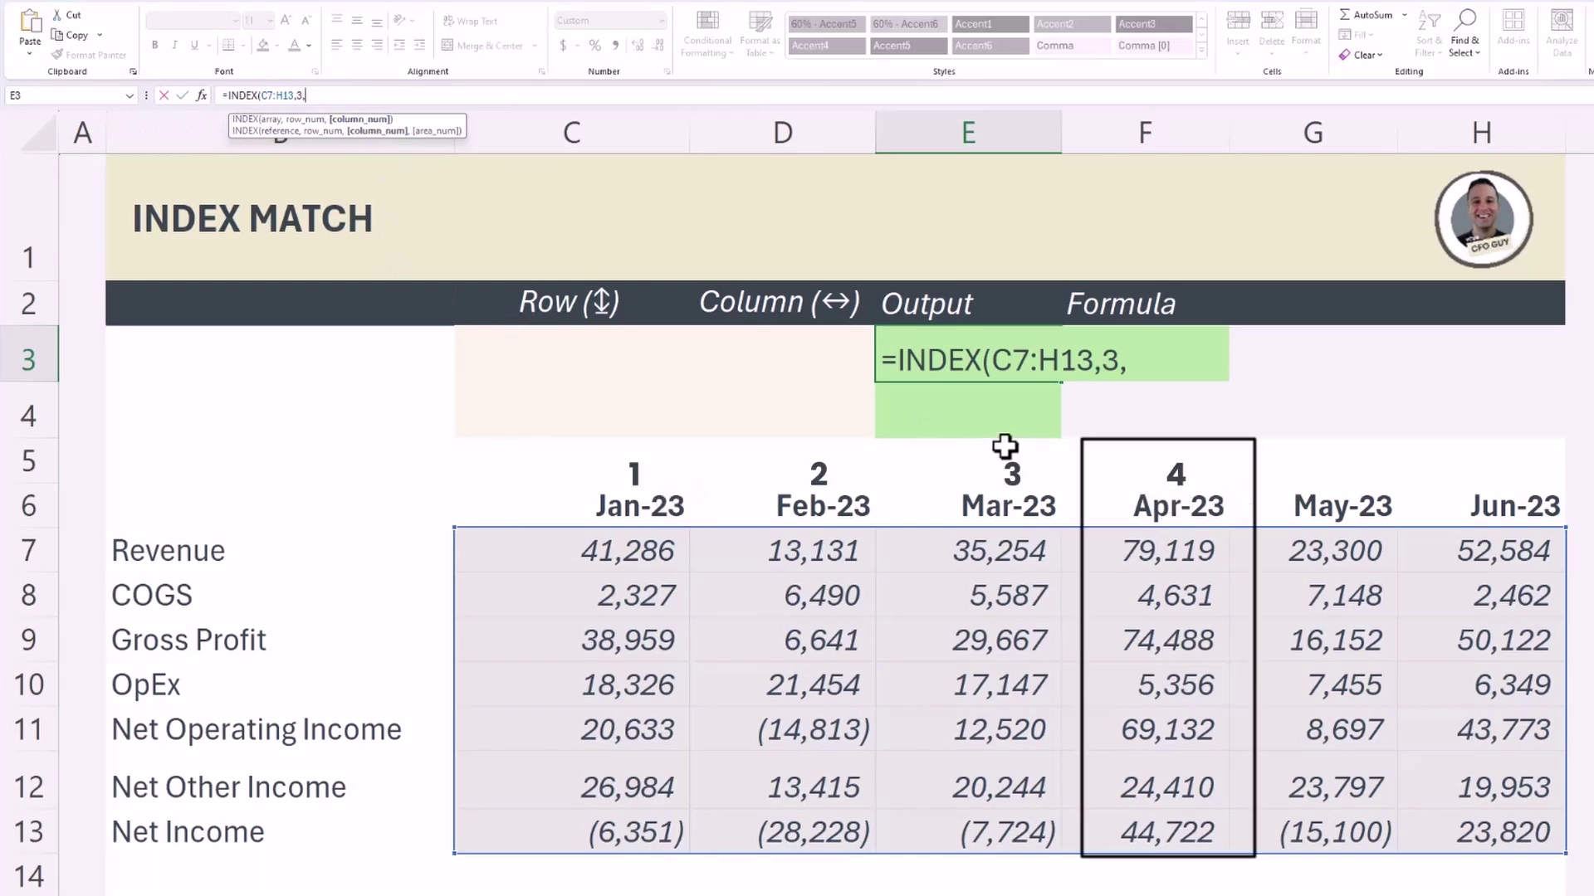
type("4)")
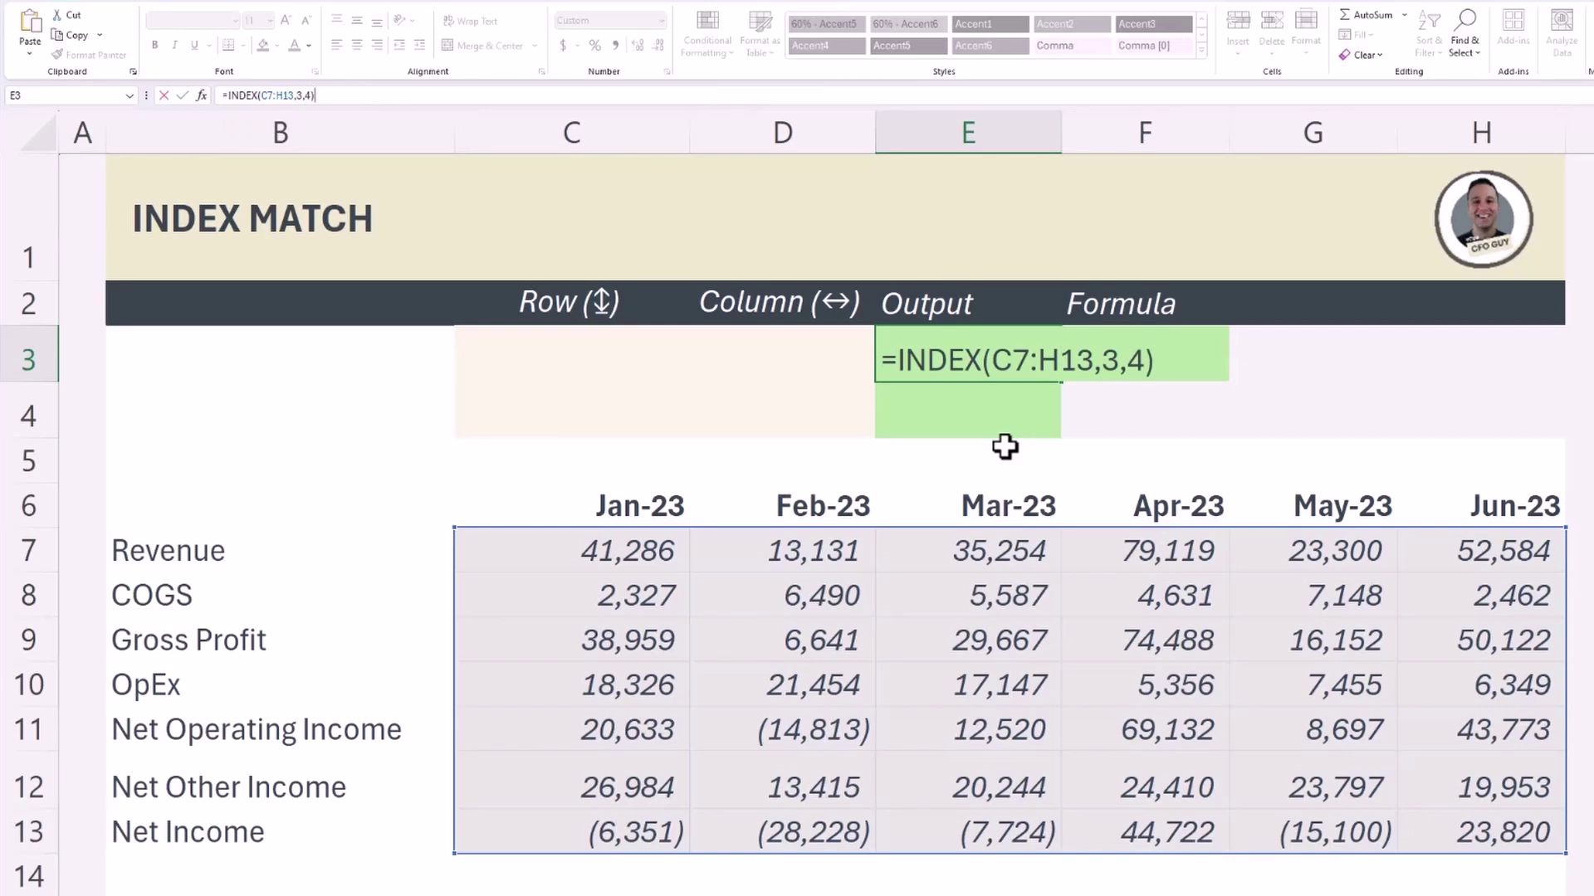
key("Return")
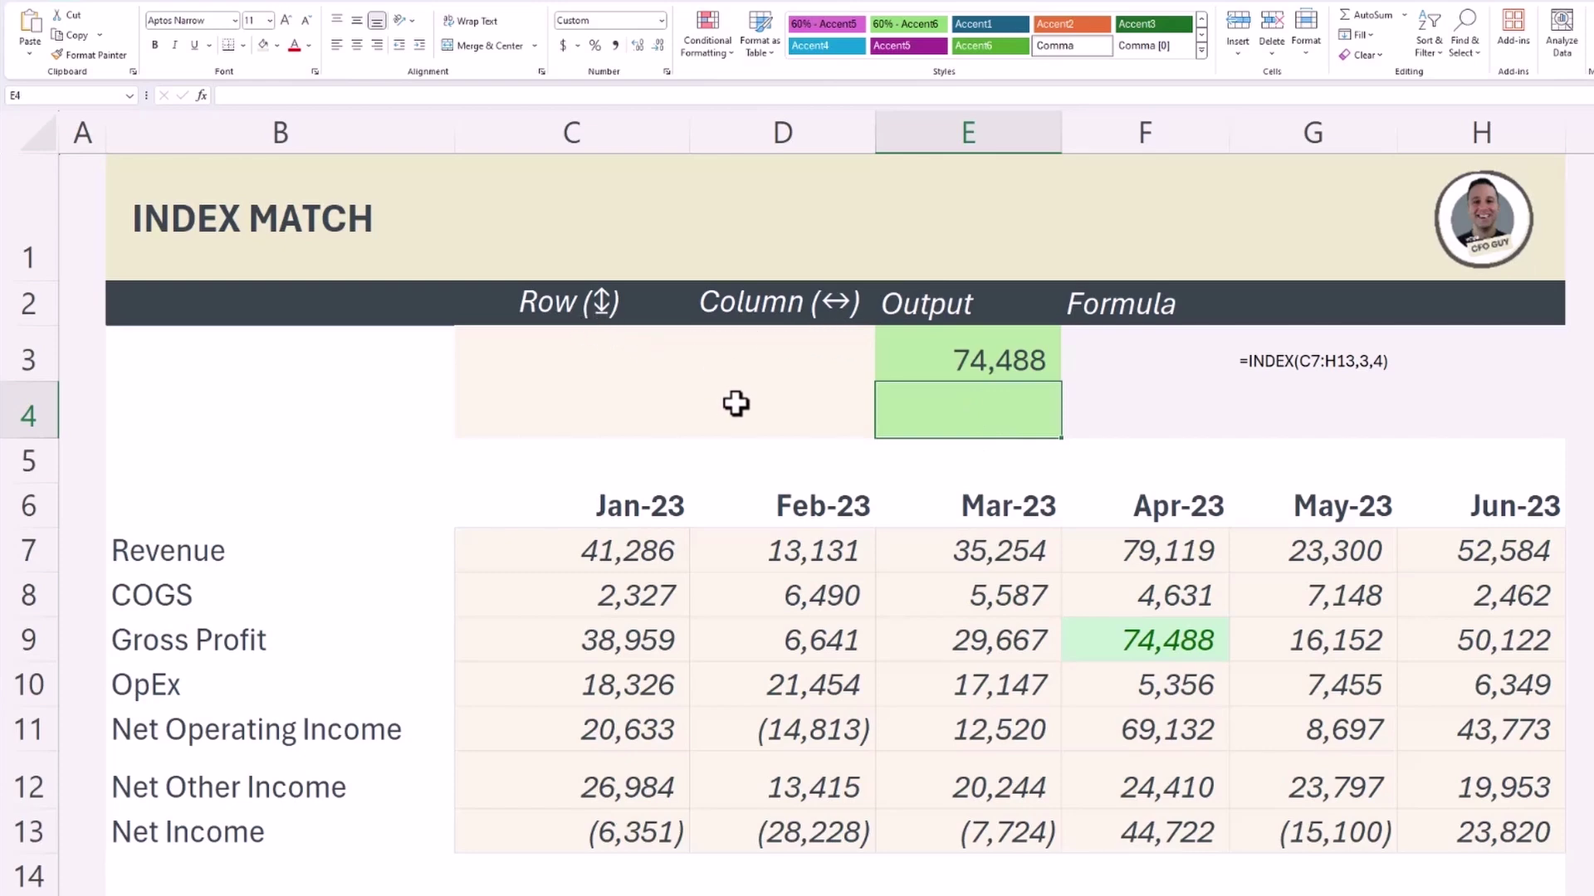
Choose Gross Profit as the row criterion in C4 and Apr-23 as the column criterion in D4.
left_click(622, 449)
left_click(643, 411)
left_click(701, 432)
left_click(631, 469)
left_click(839, 412)
left_click(882, 431)
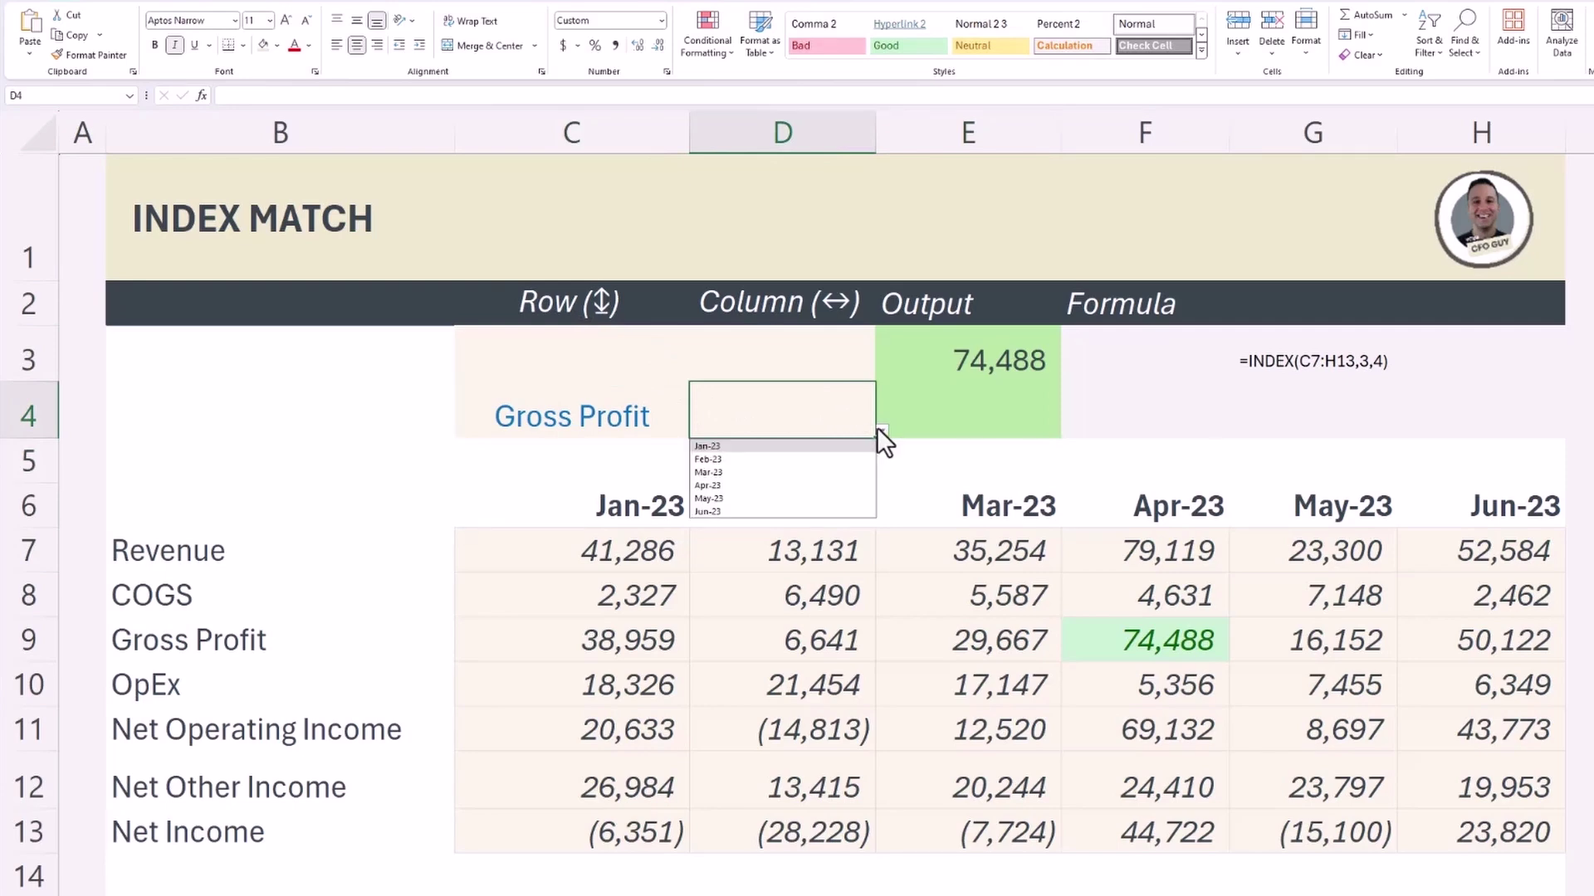
left_click(815, 485)
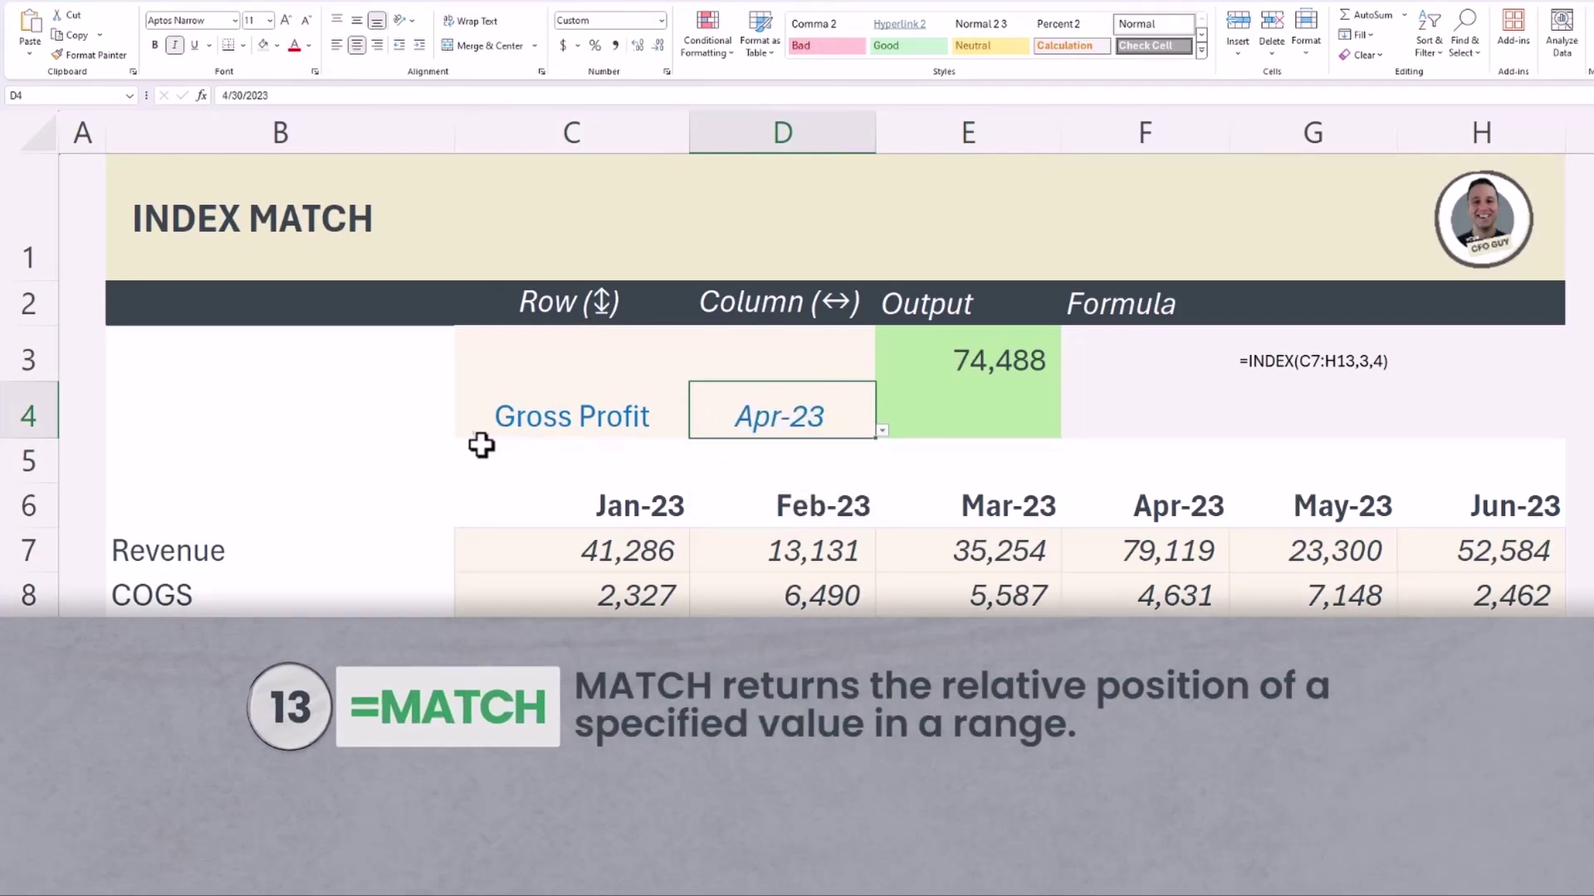
Enter =MATCH(C4,B7:B13,0) in C3 to find the row position of the chosen account.
left_click(501, 355)
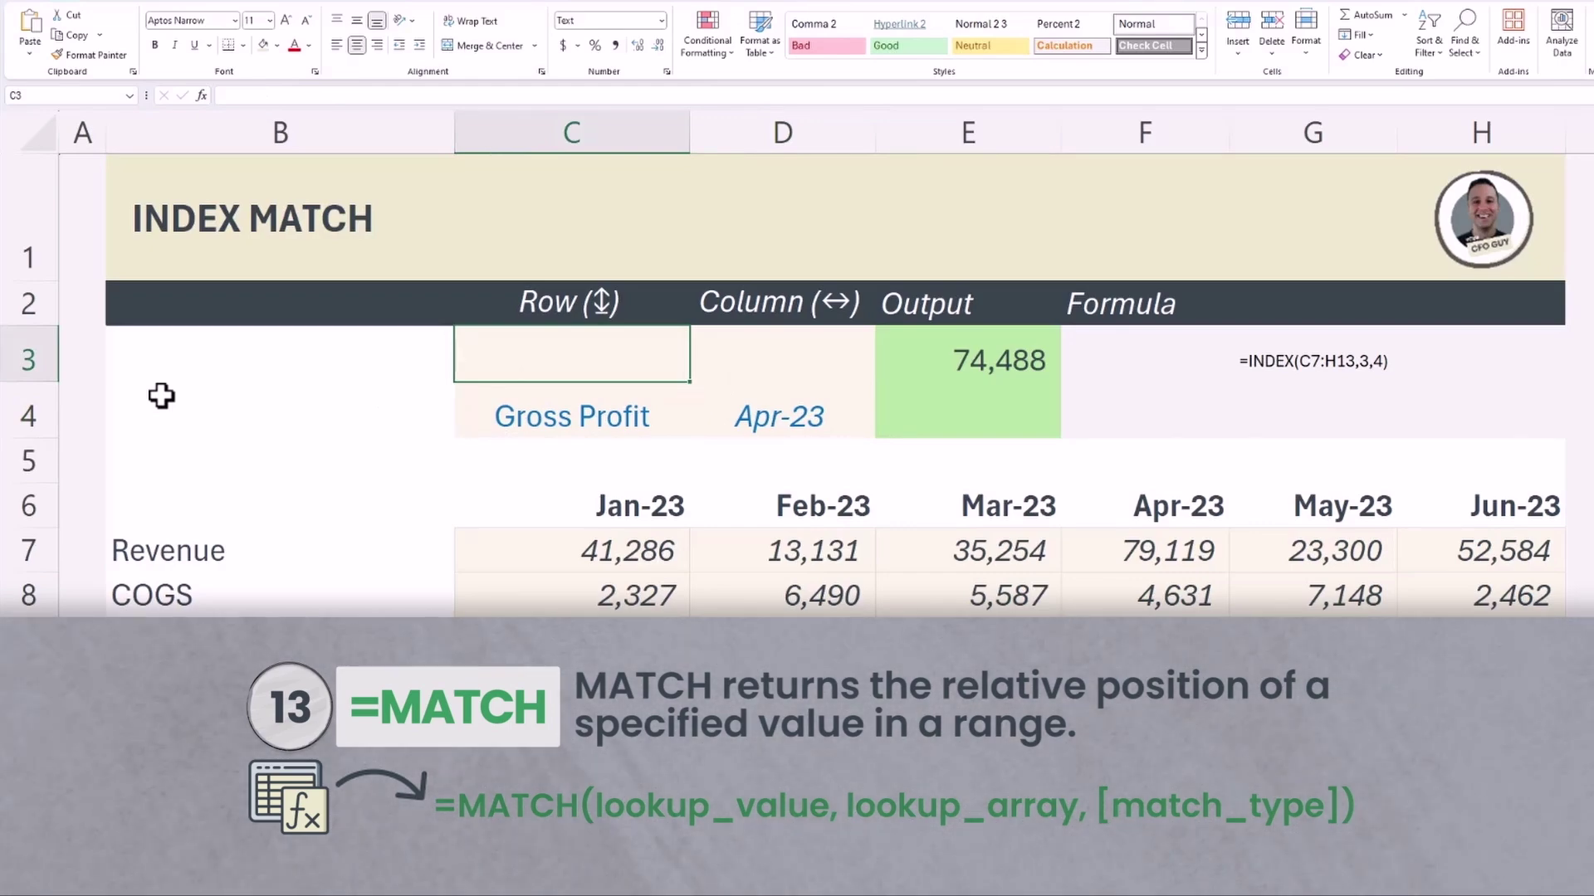
type("=MATCH(")
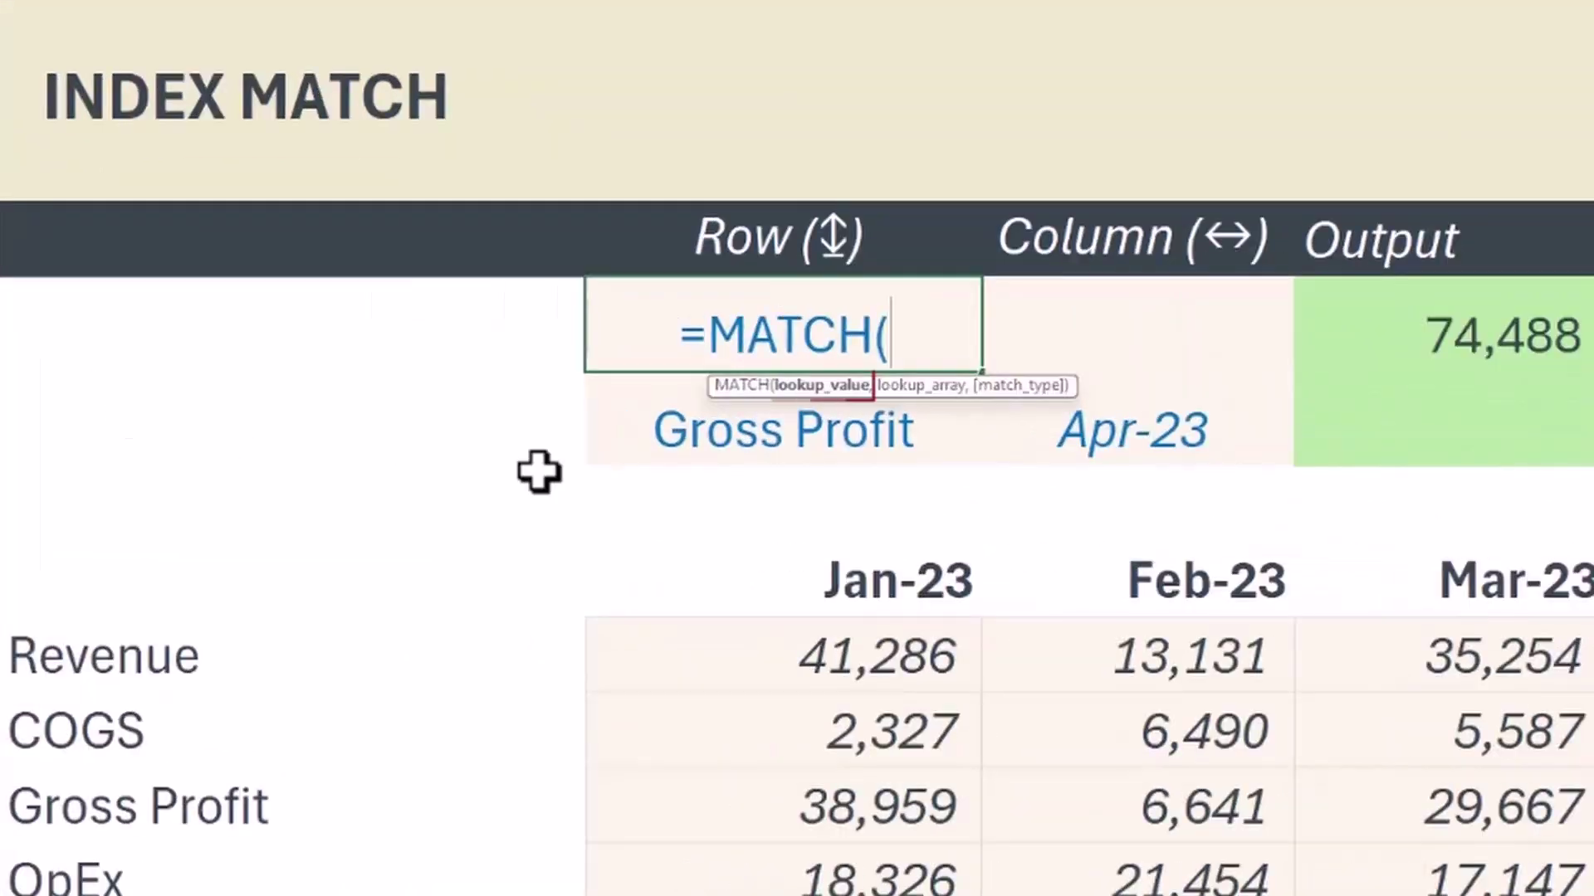
left_click(729, 436)
type(",")
left_click_drag(249, 545, 246, 833)
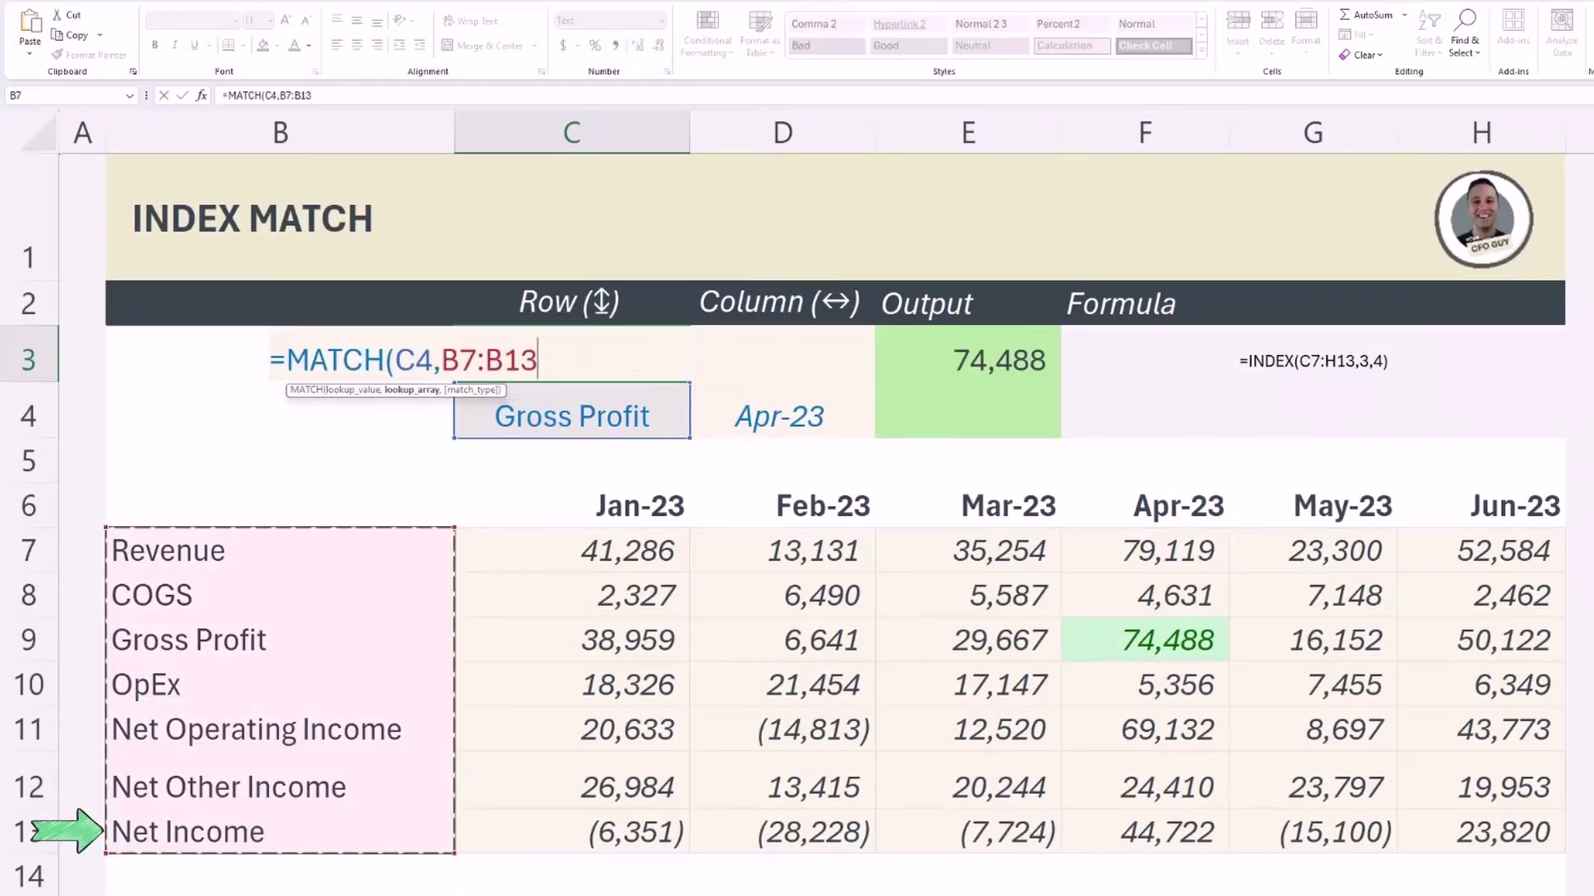
type(",0")
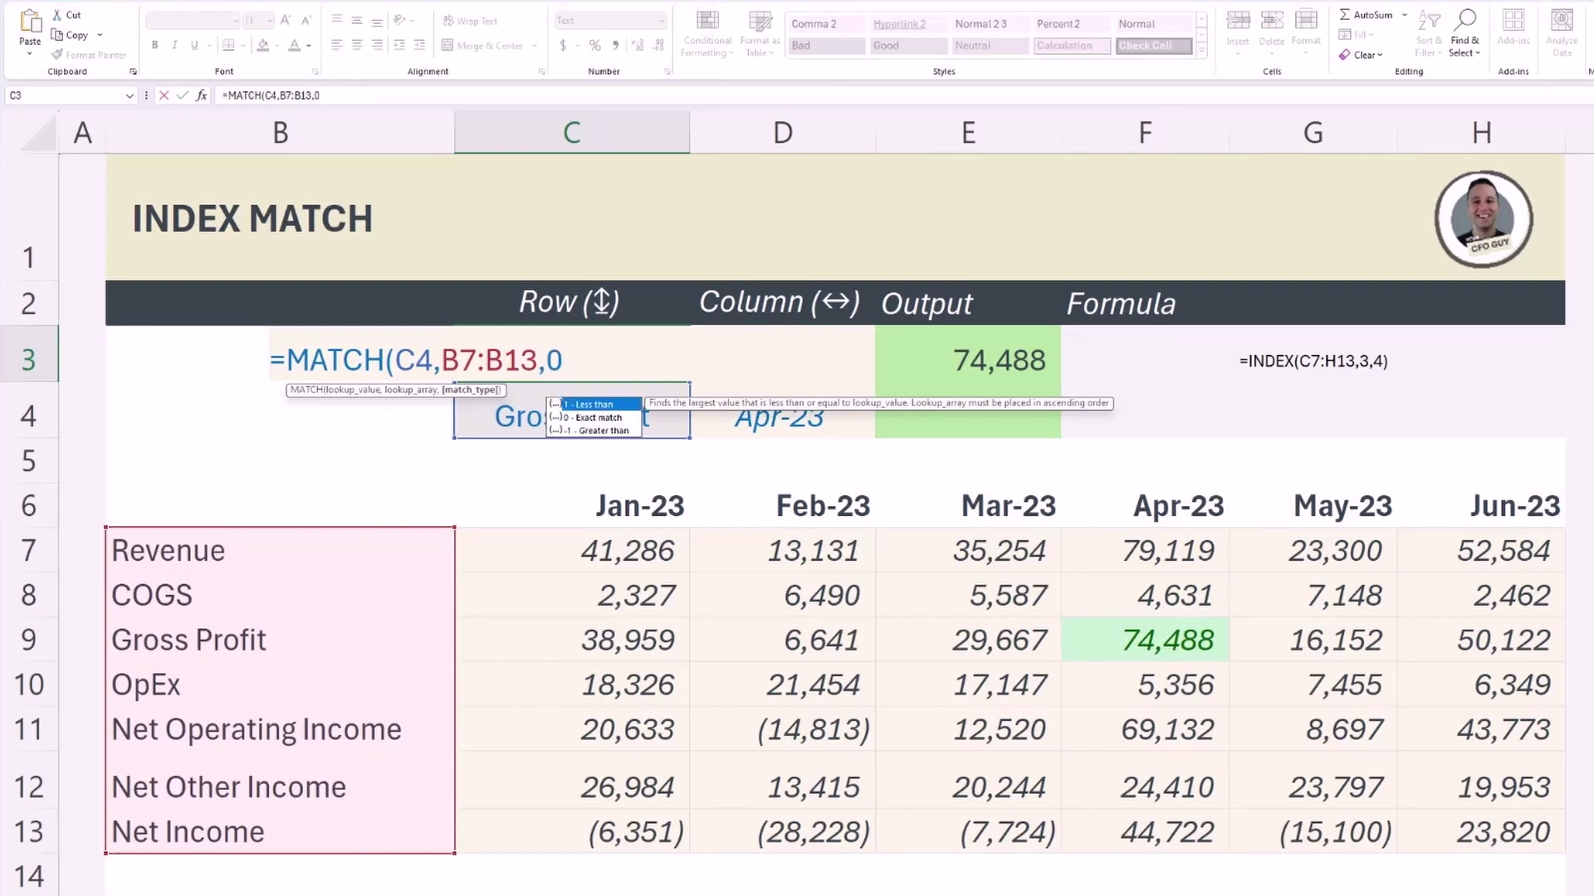
type(")")
key("Return")
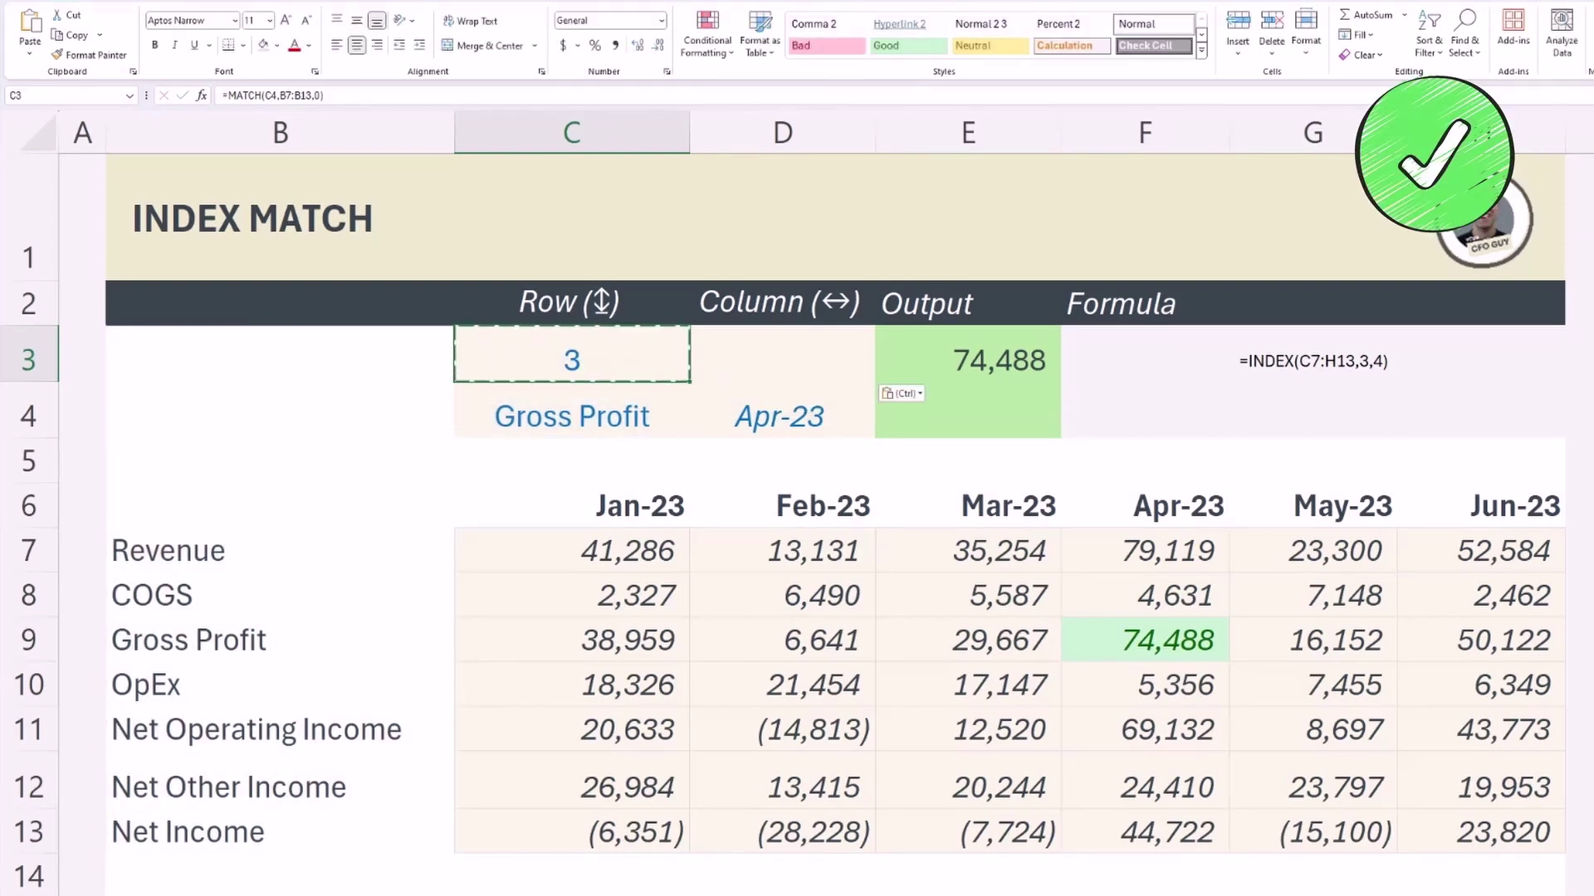
Enter =MATCH(D4,C6:H6,0) in D3 to find the column position of the chosen month.
left_click(782, 354)
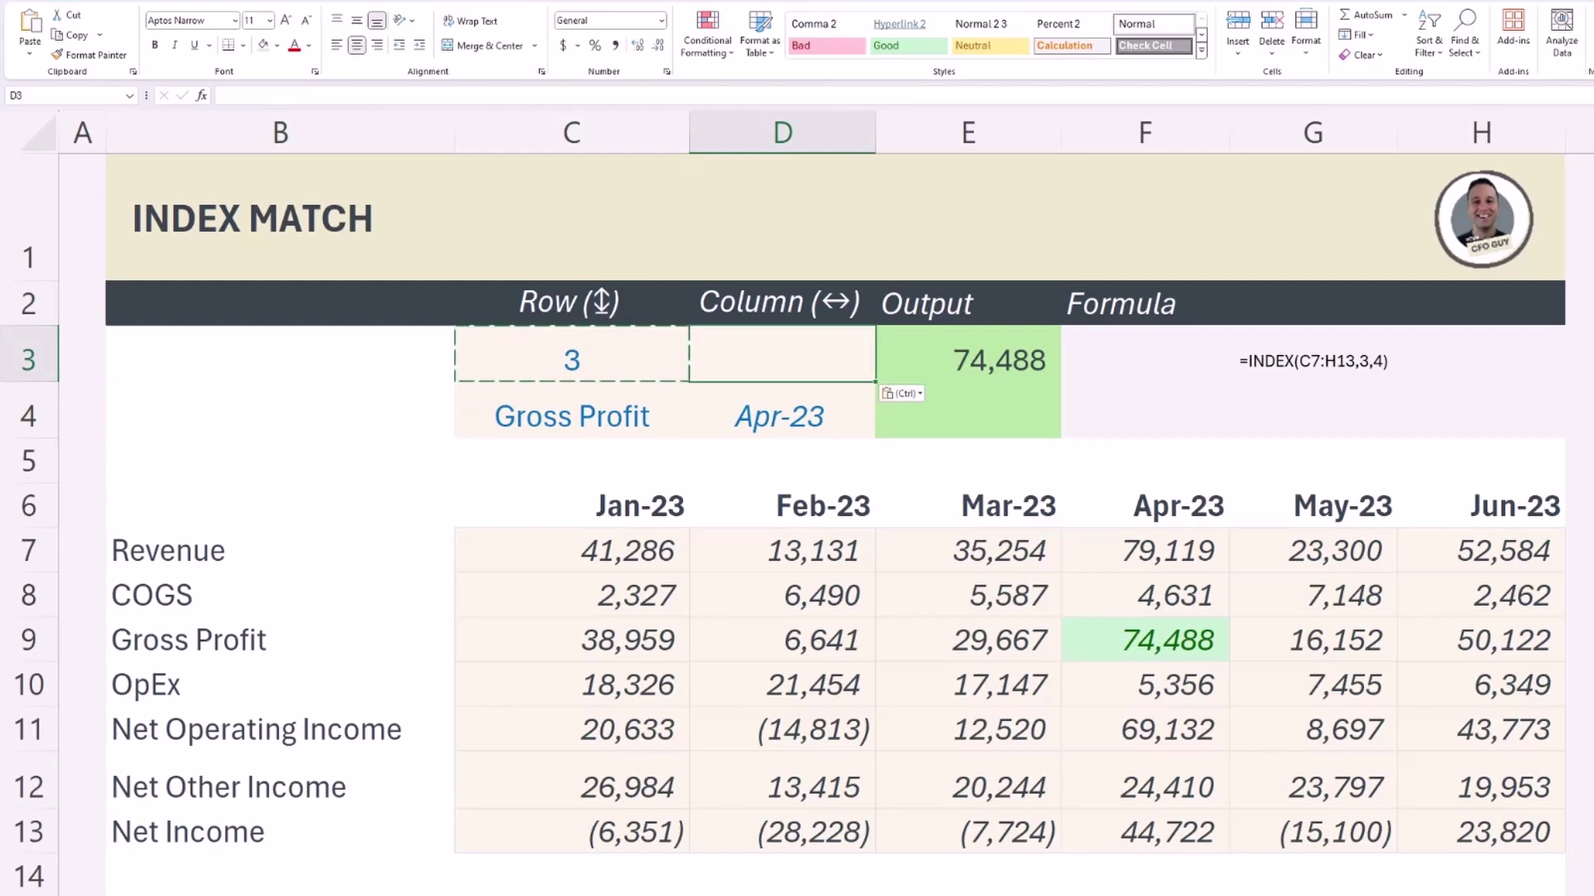
type("=MATCH(")
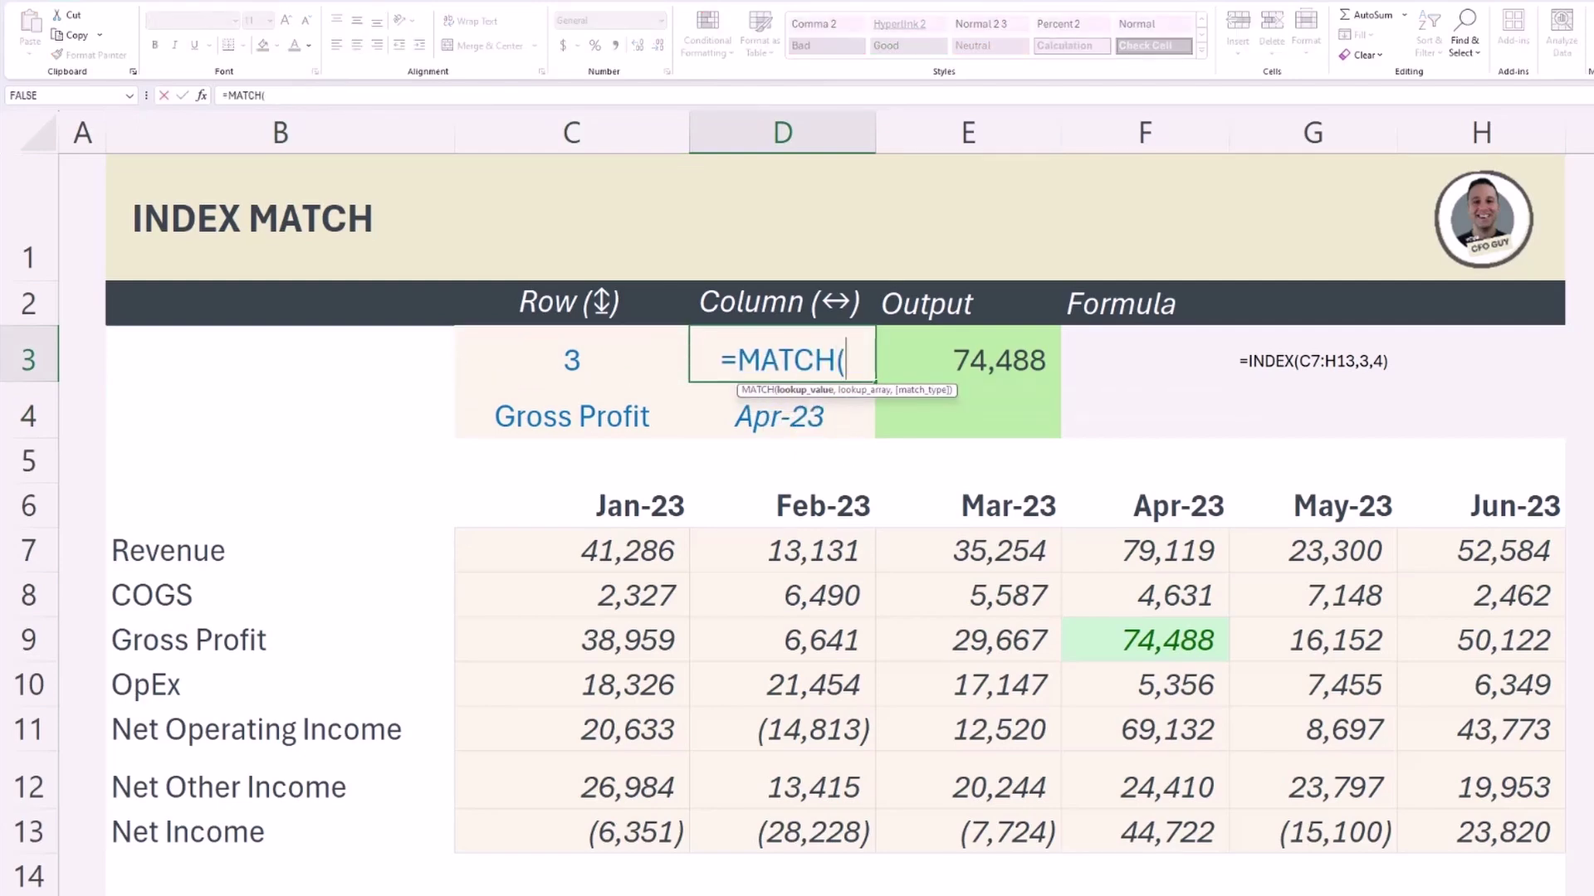
key("Down")
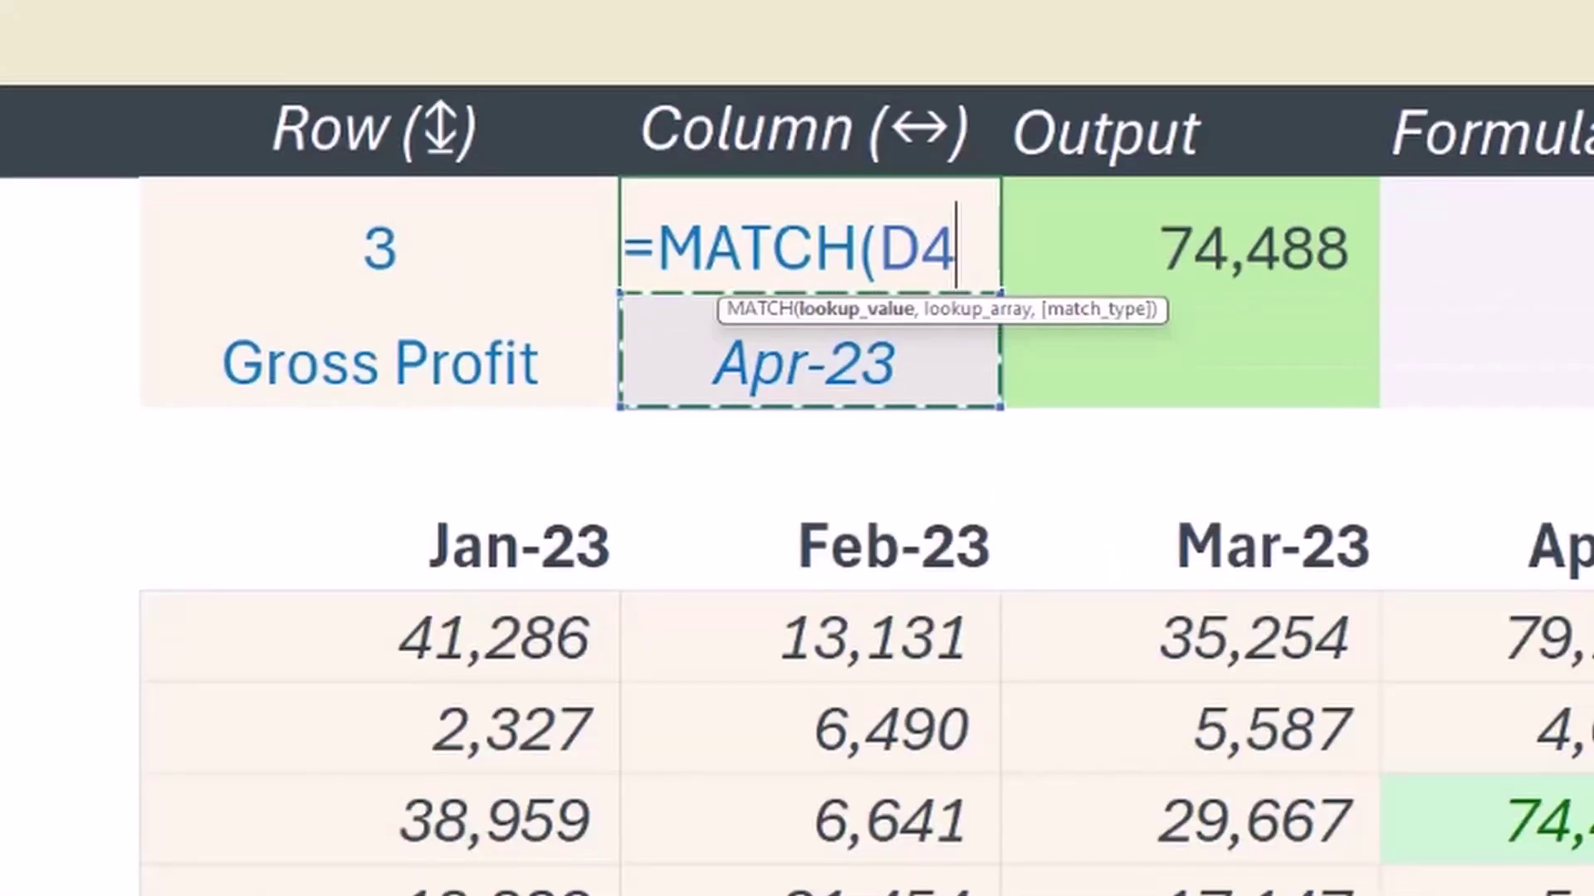
type(",")
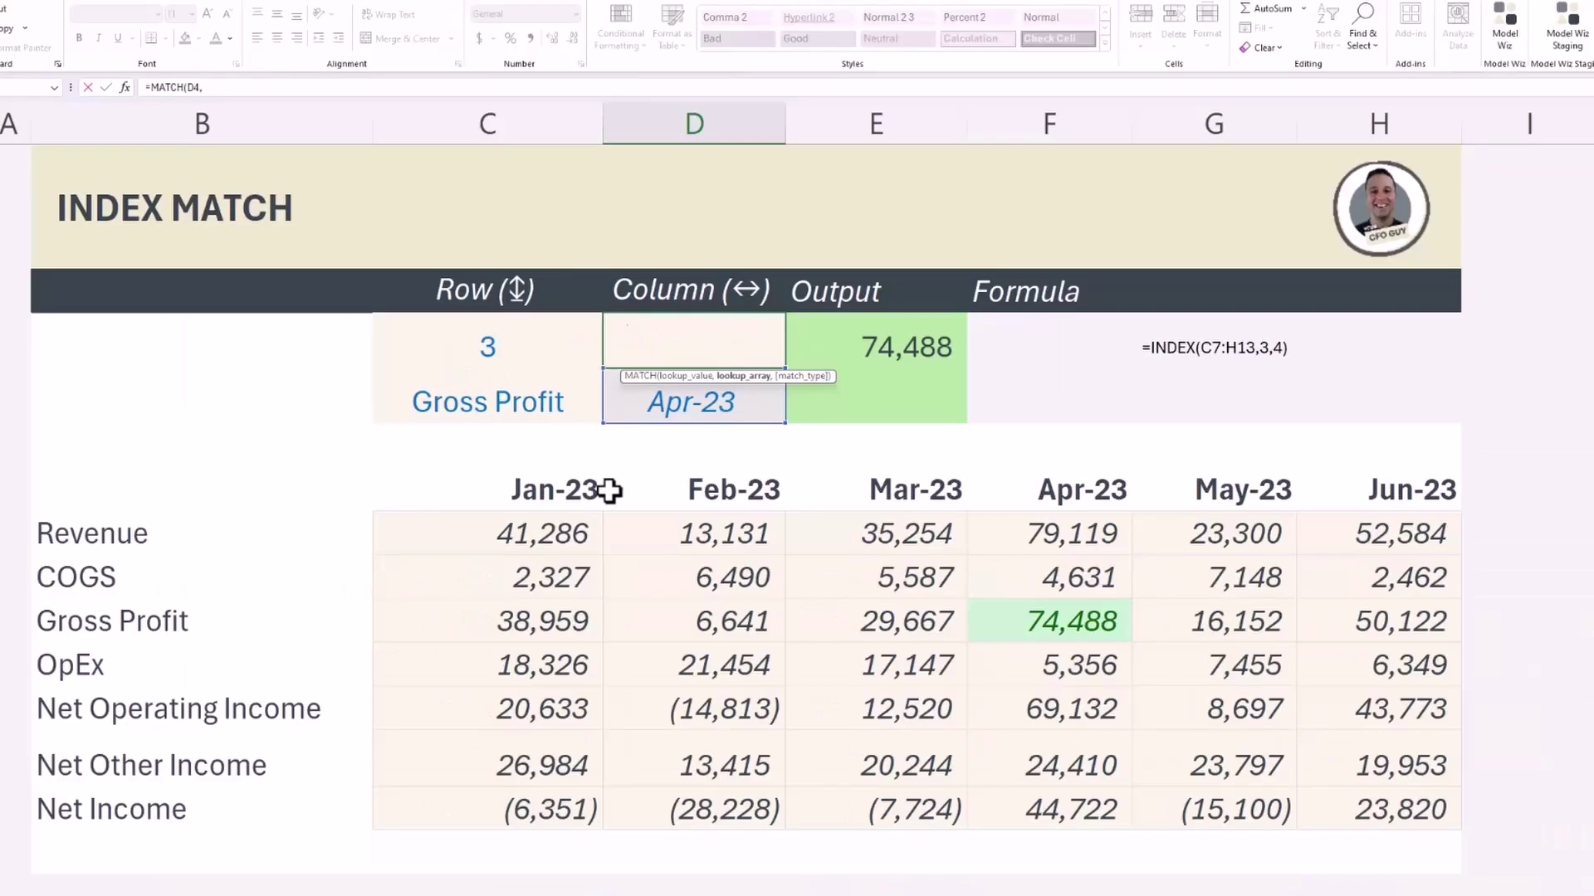
left_click_drag(573, 548, 1398, 473)
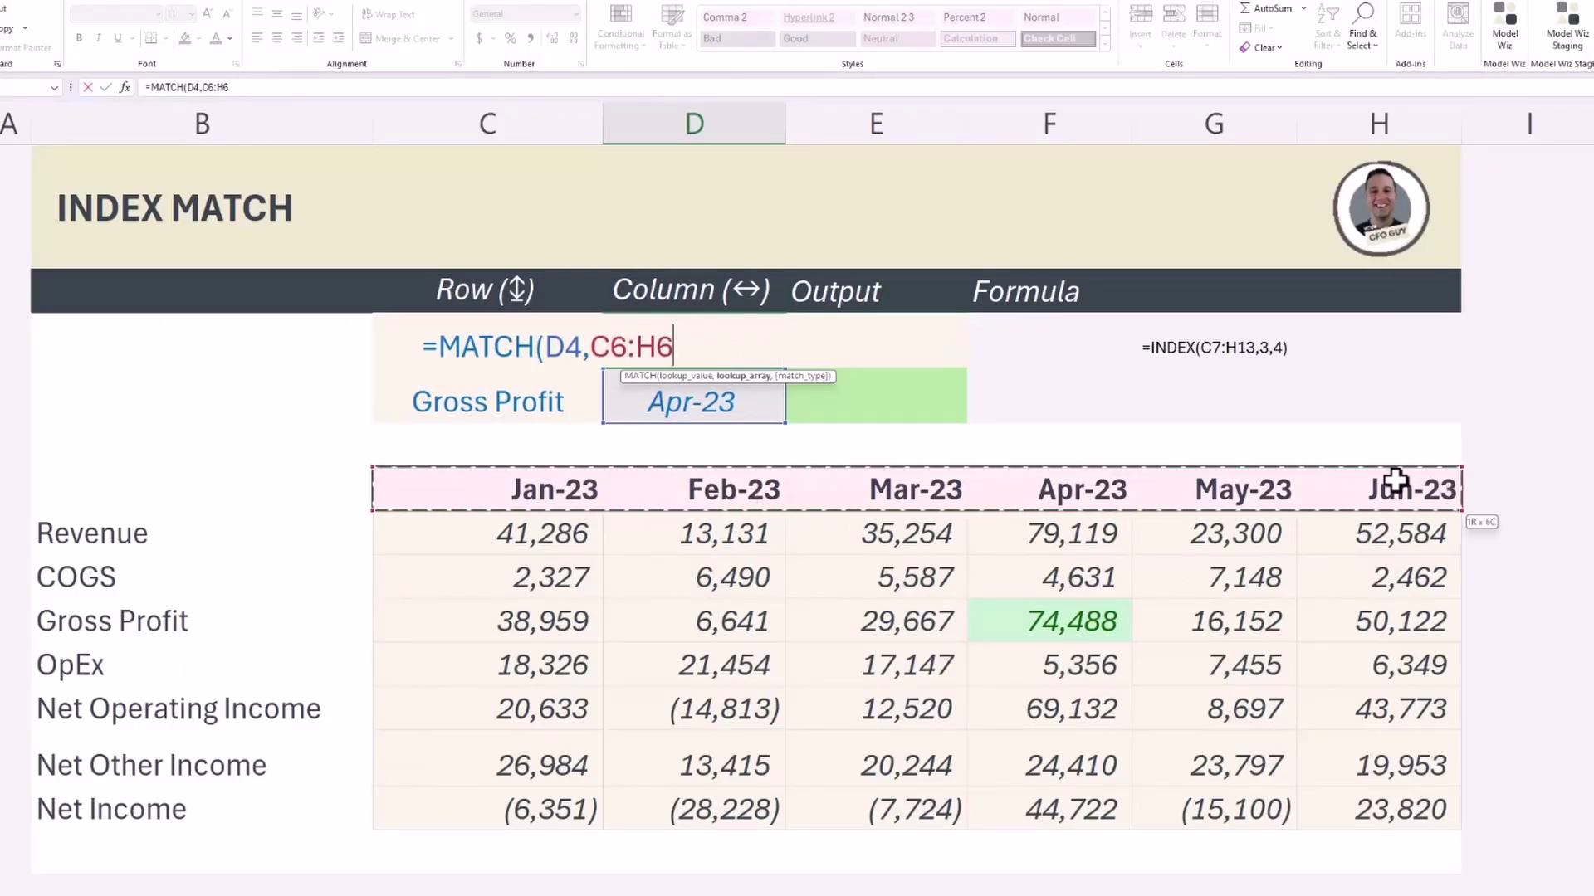
type(",0)")
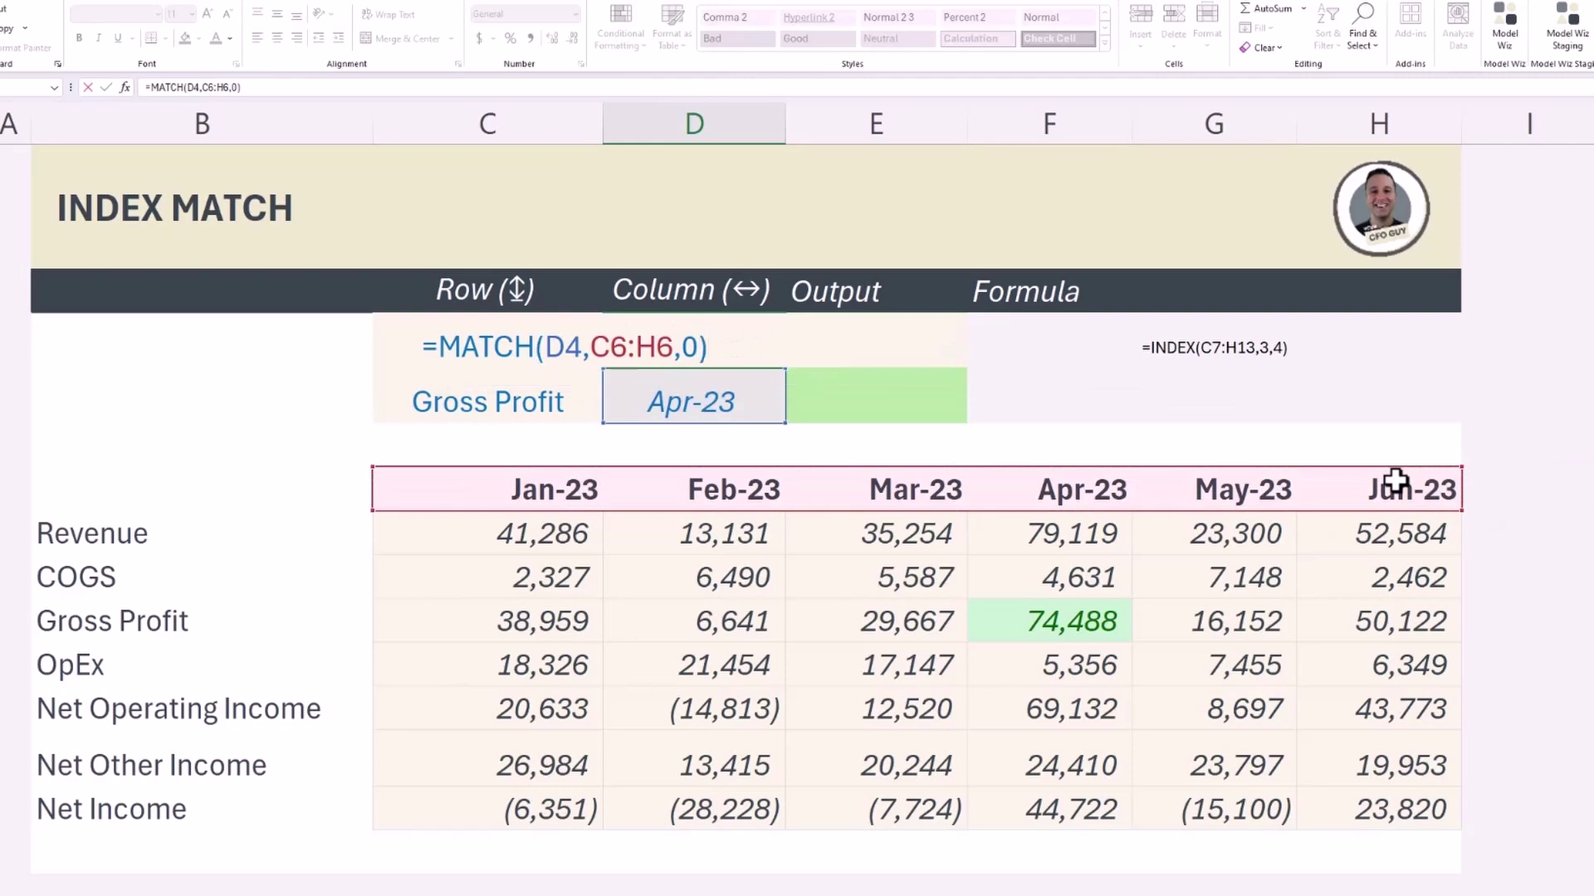
key("Return")
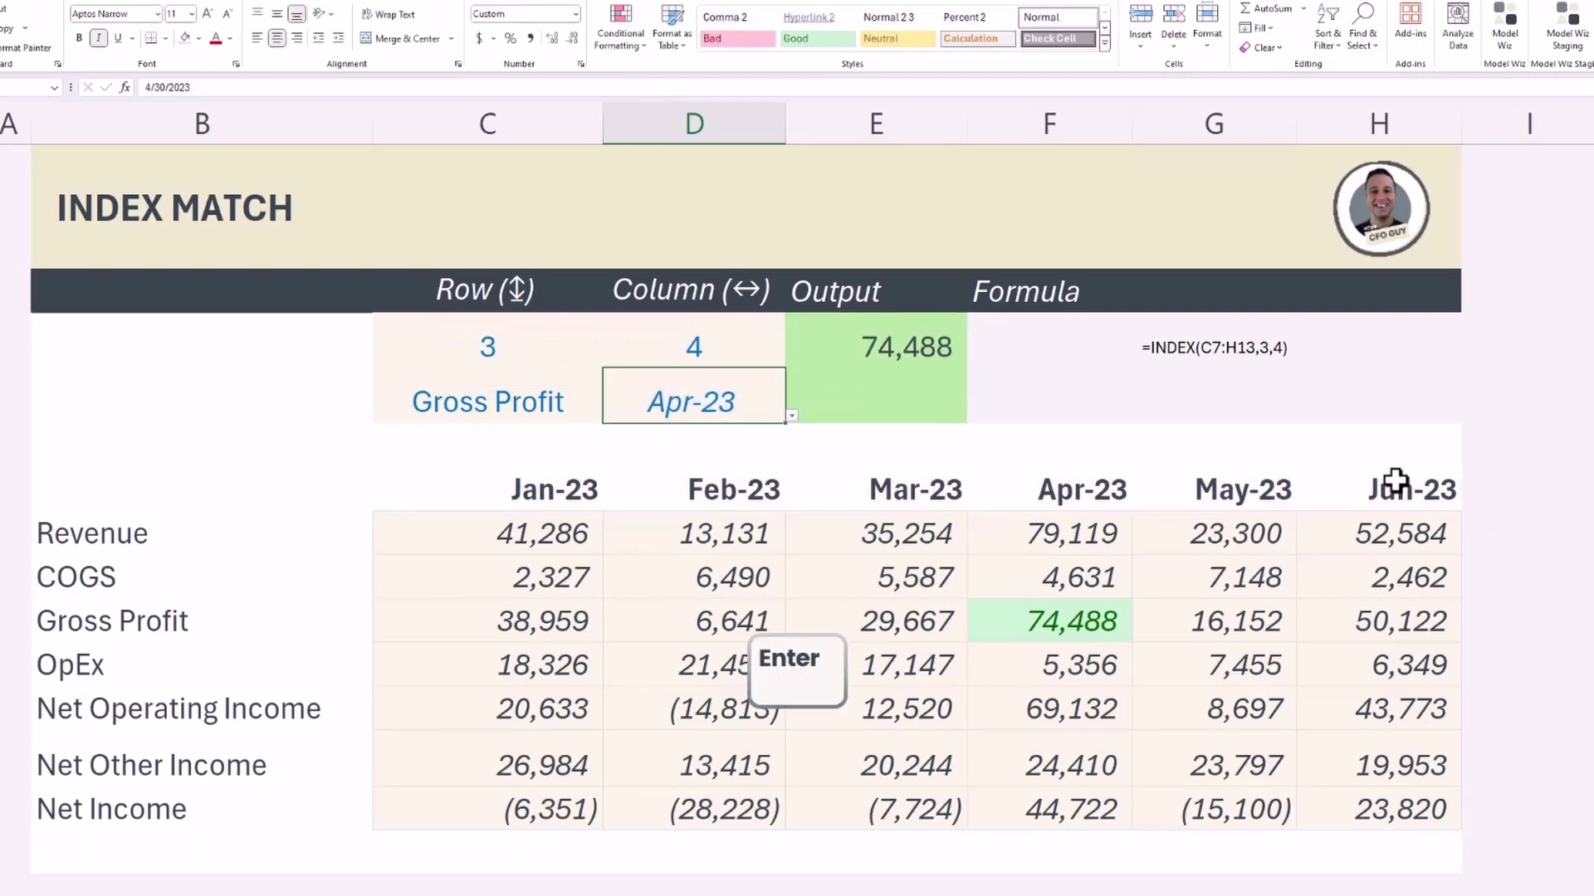
Start an INDEX formula in E5 over C7:H13 with MATCH(C4,B7:B13,0) as its row number.
left_click(878, 441)
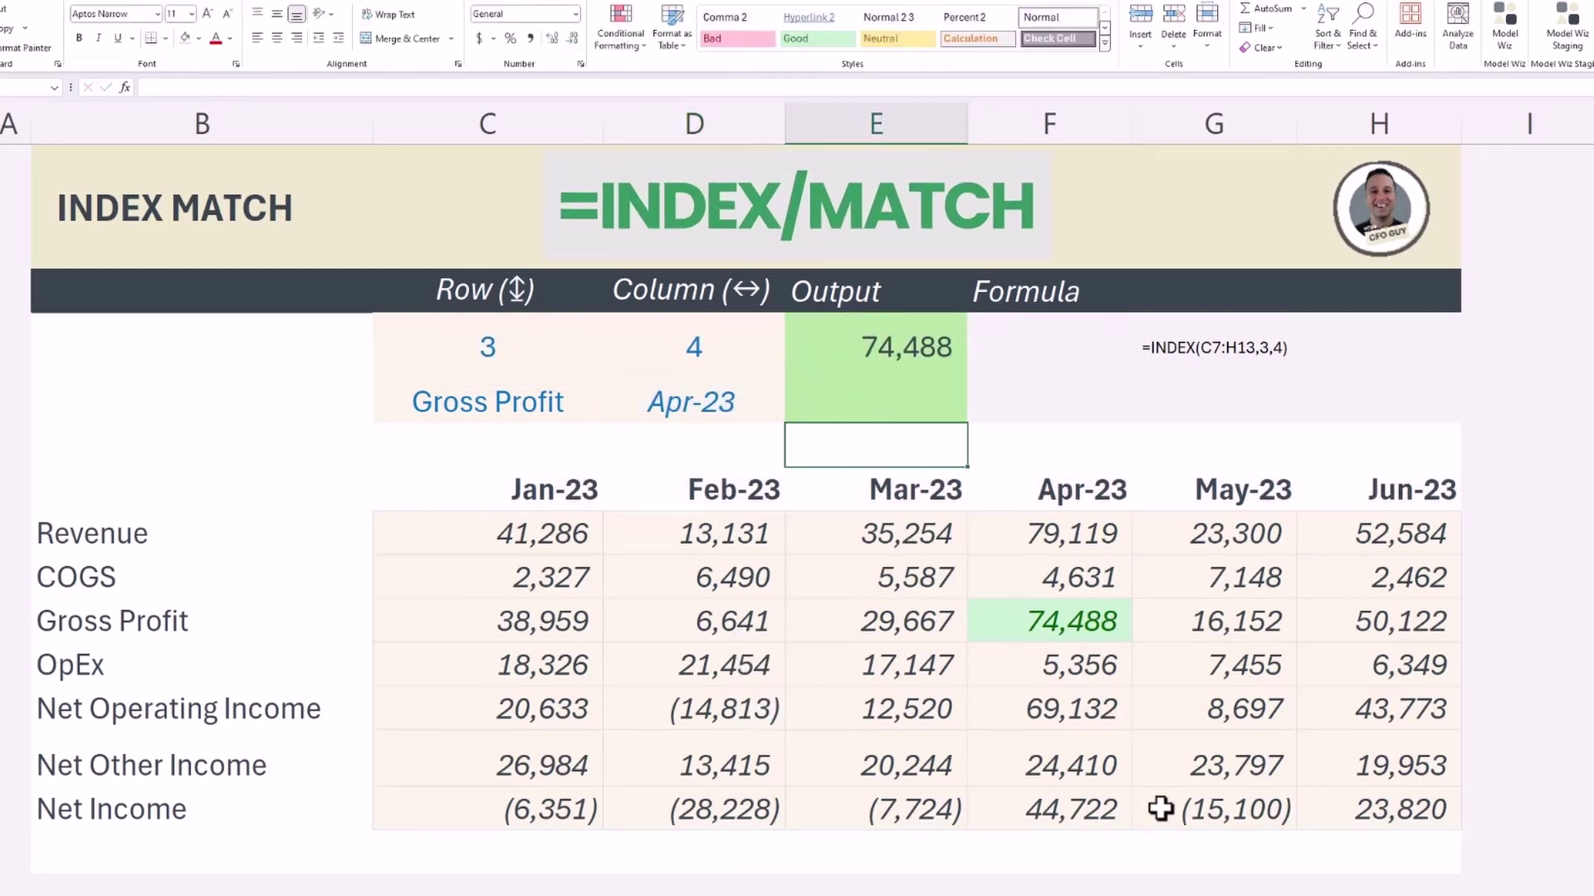
type("=INDEX(")
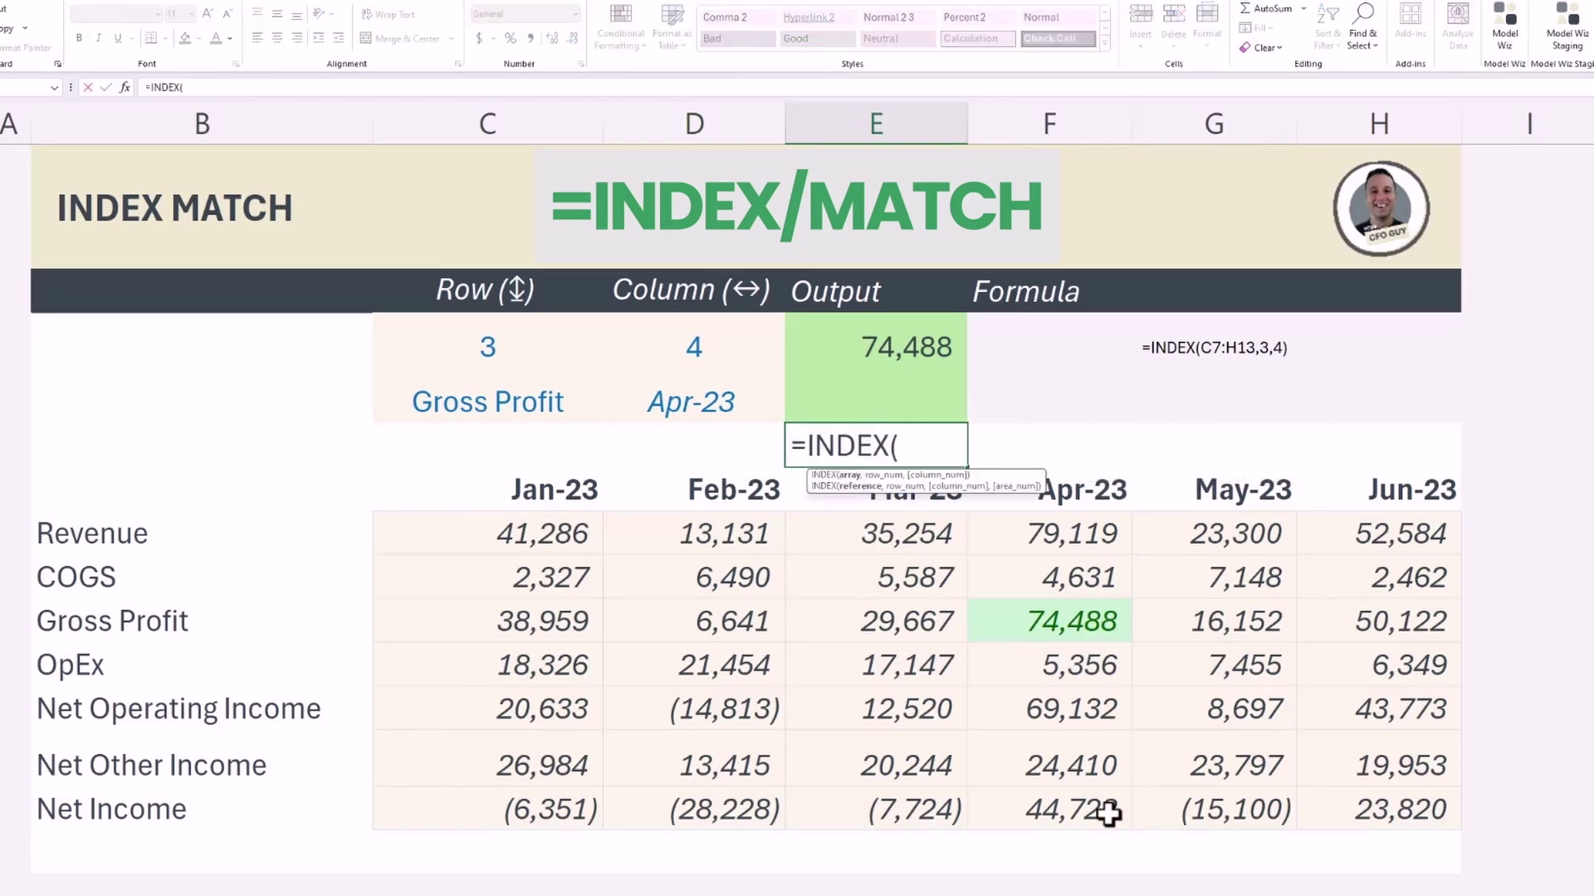
left_click_drag(532, 525, 1397, 809)
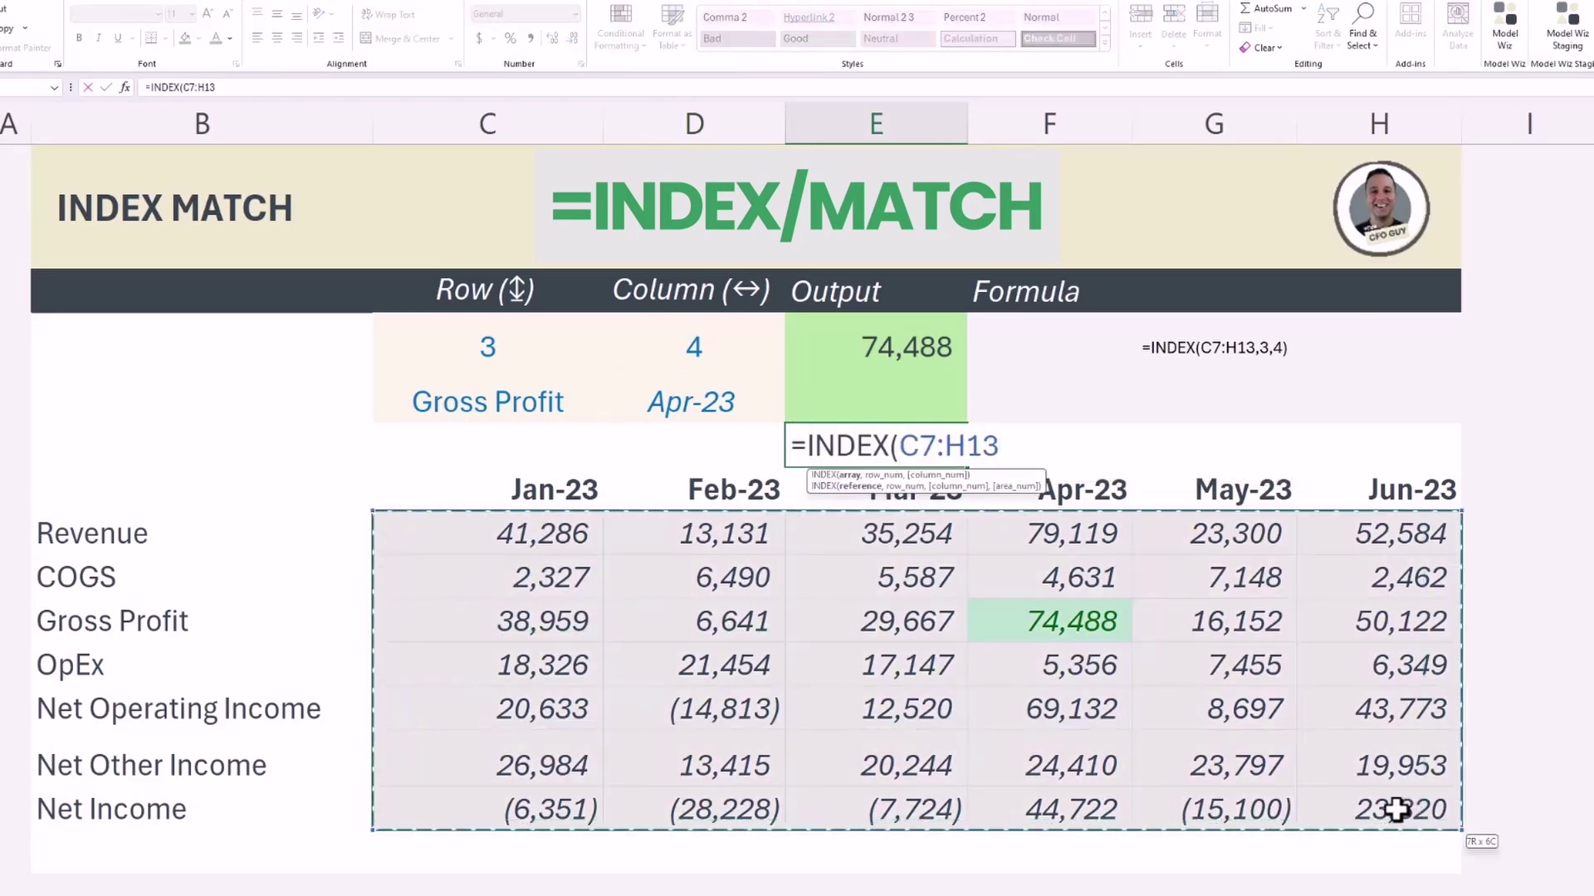
type(",MATCH(")
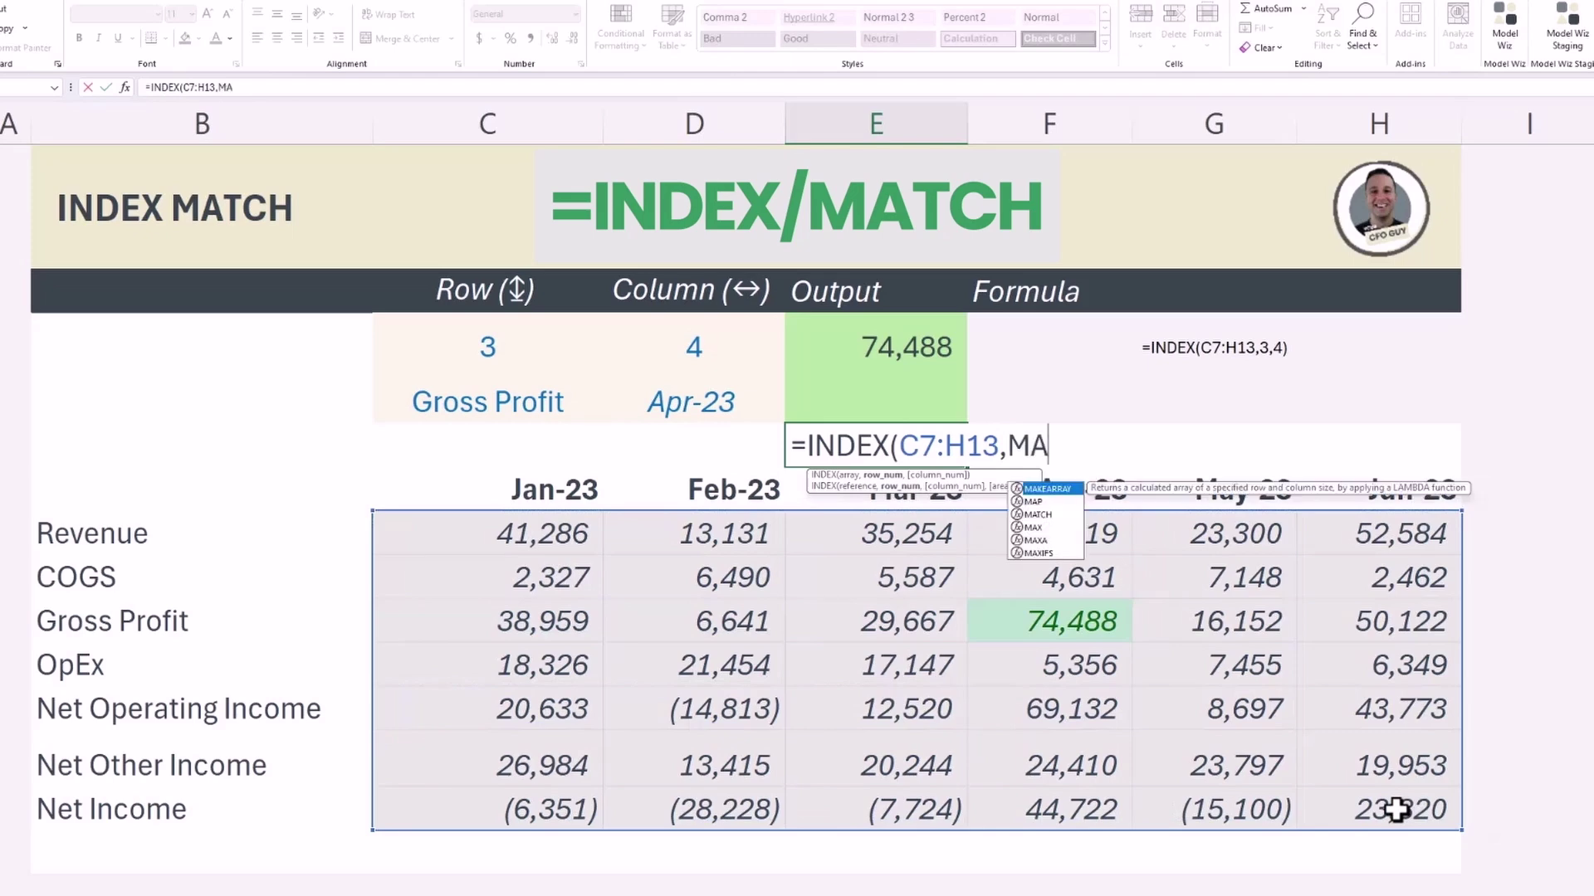
left_click(523, 403)
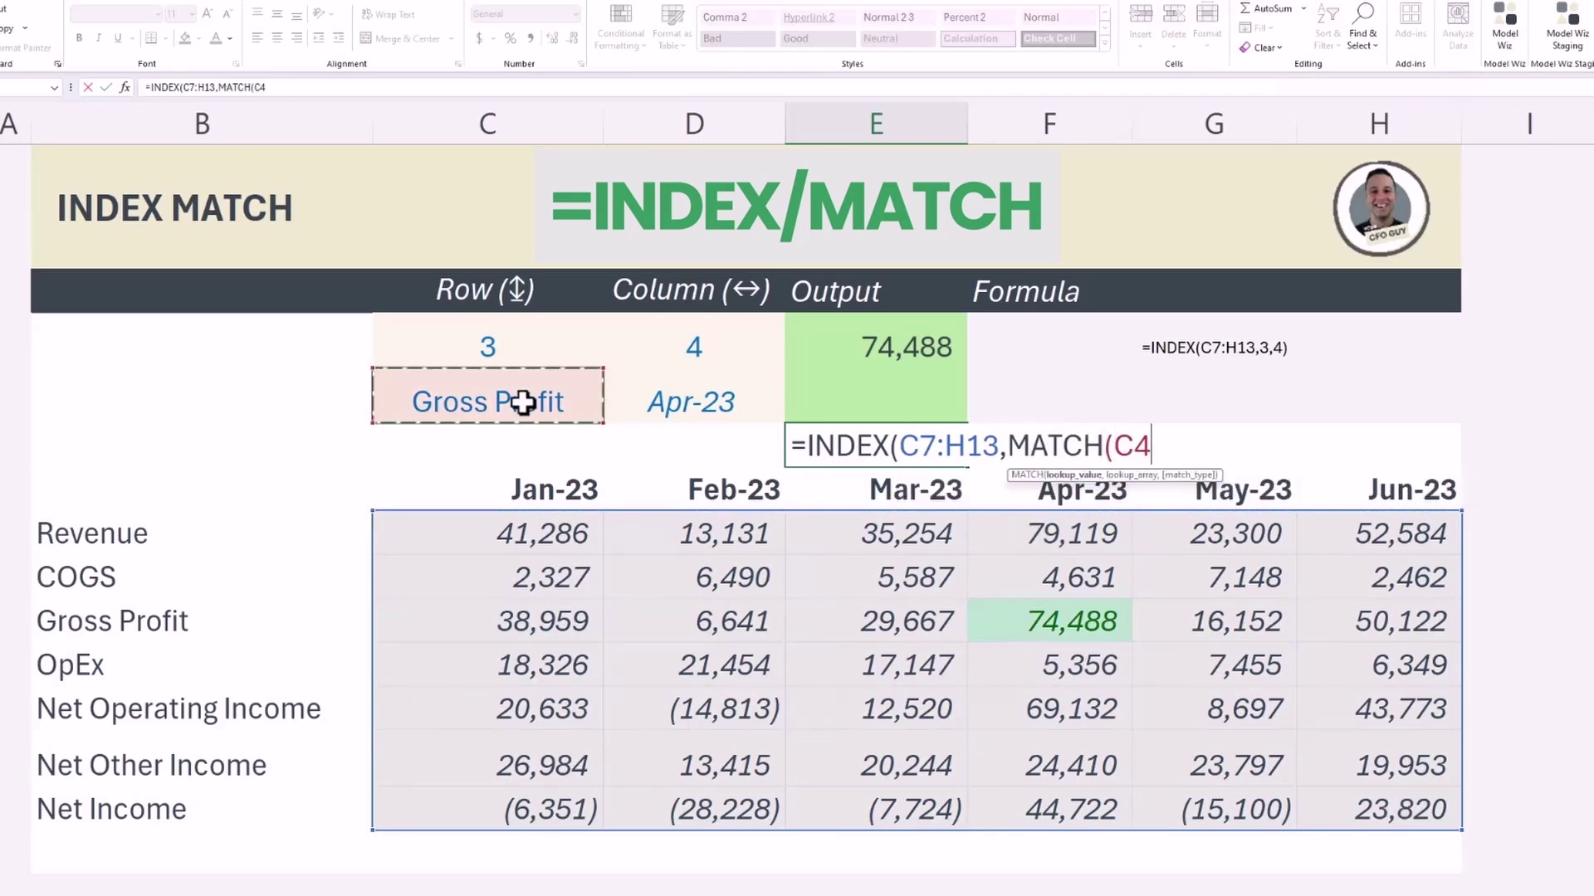
type(",")
left_click_drag(166, 535, 177, 810)
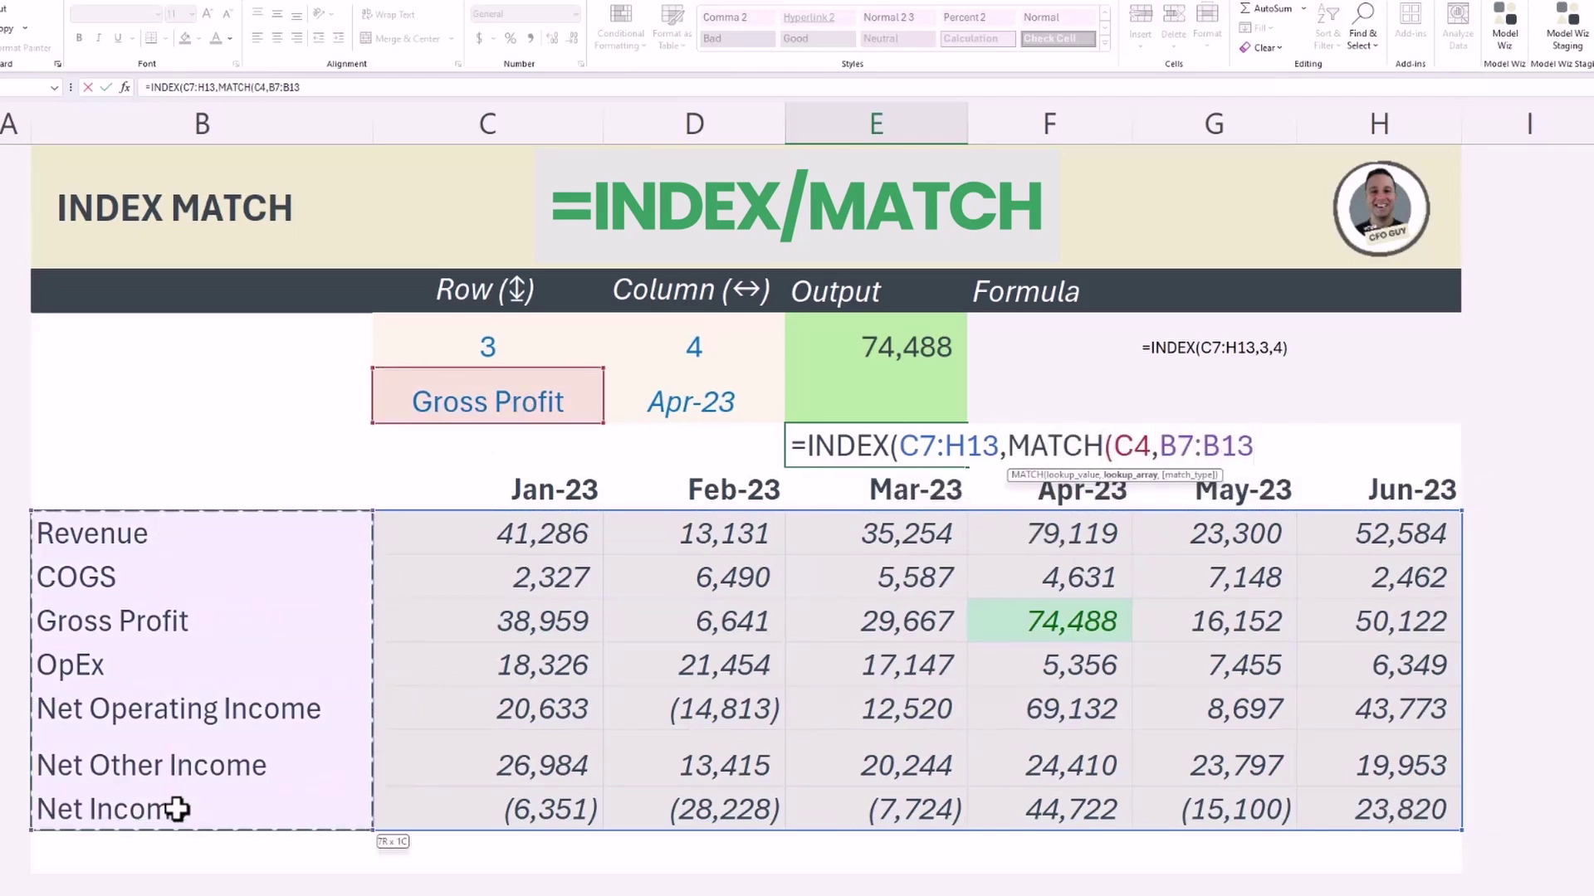
type(",0),")
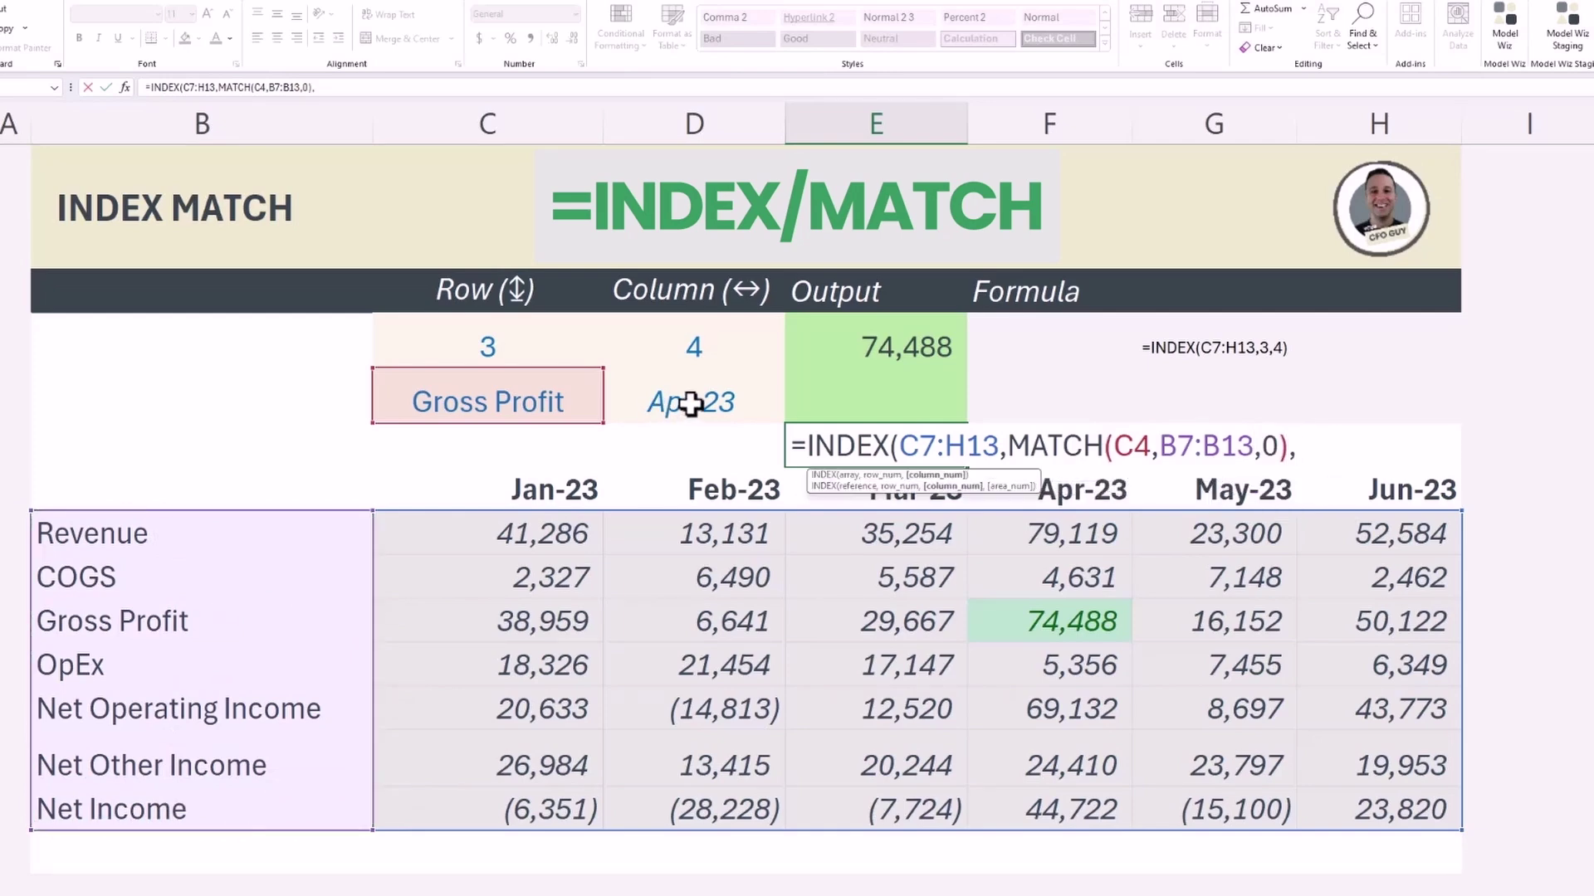
Complete the E5 INDEX formula with MATCH(D4,C6:H6,0) as its column number.
type("MATCH(")
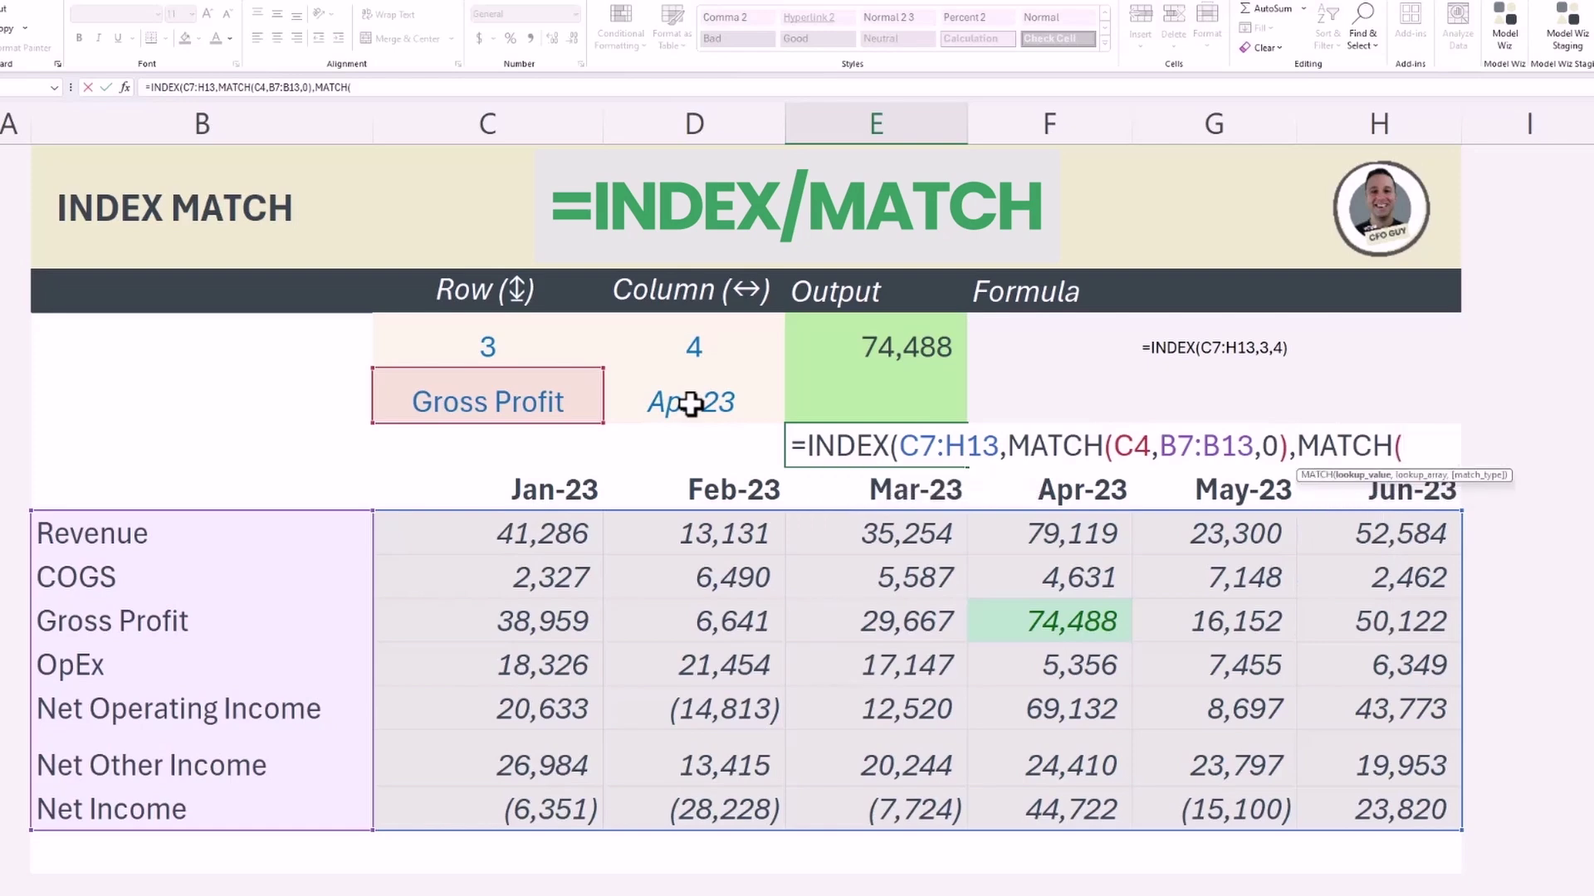
left_click(691, 404)
type(",")
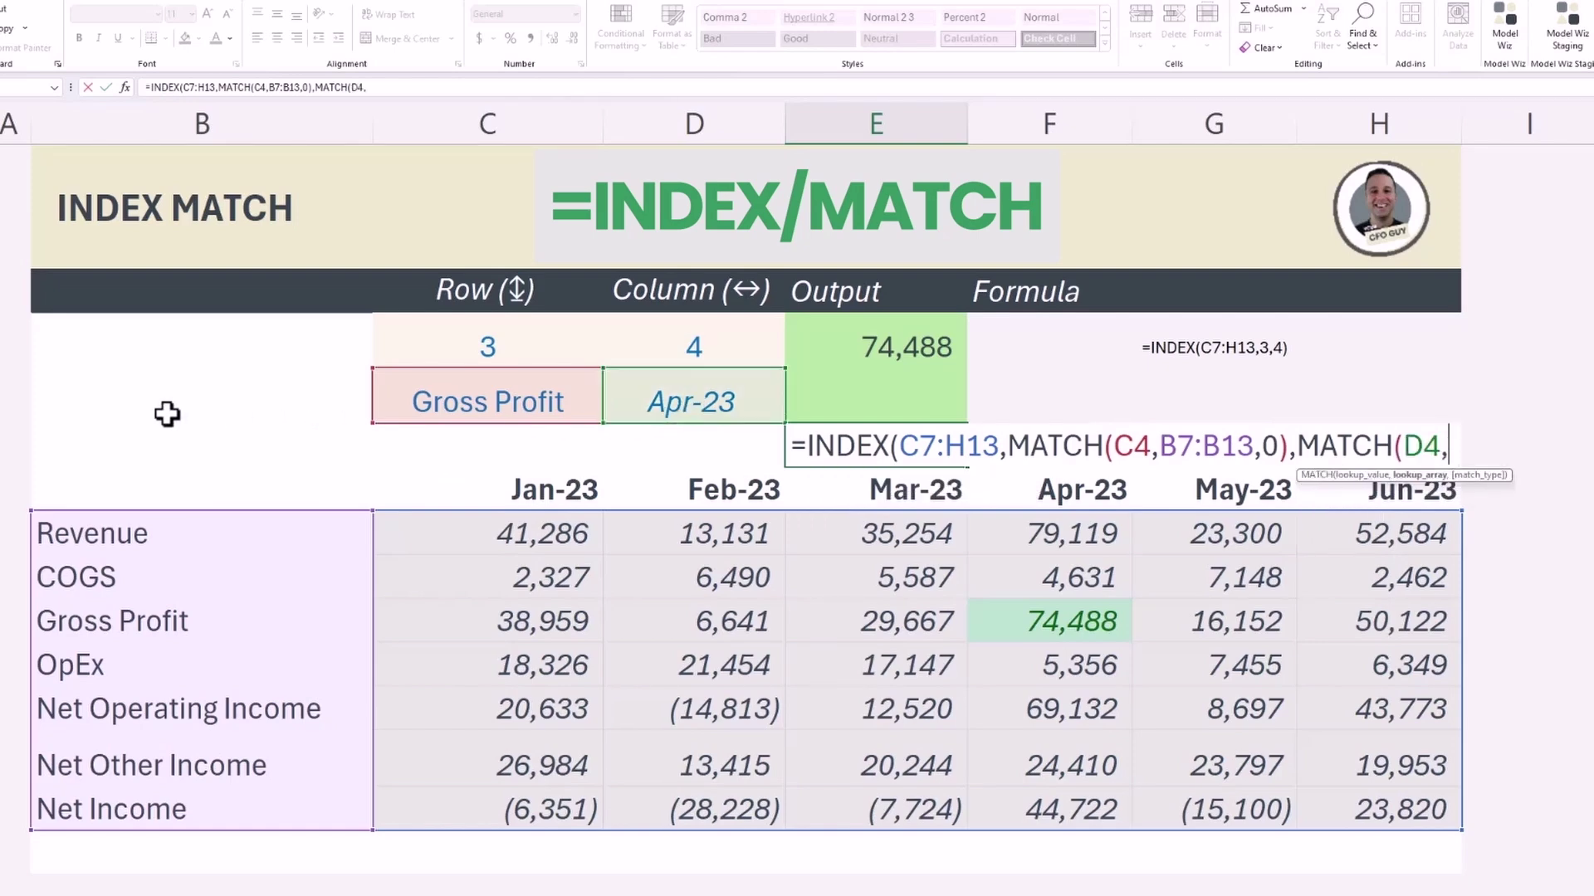
left_click_drag(520, 477, 1334, 499)
type(",0")
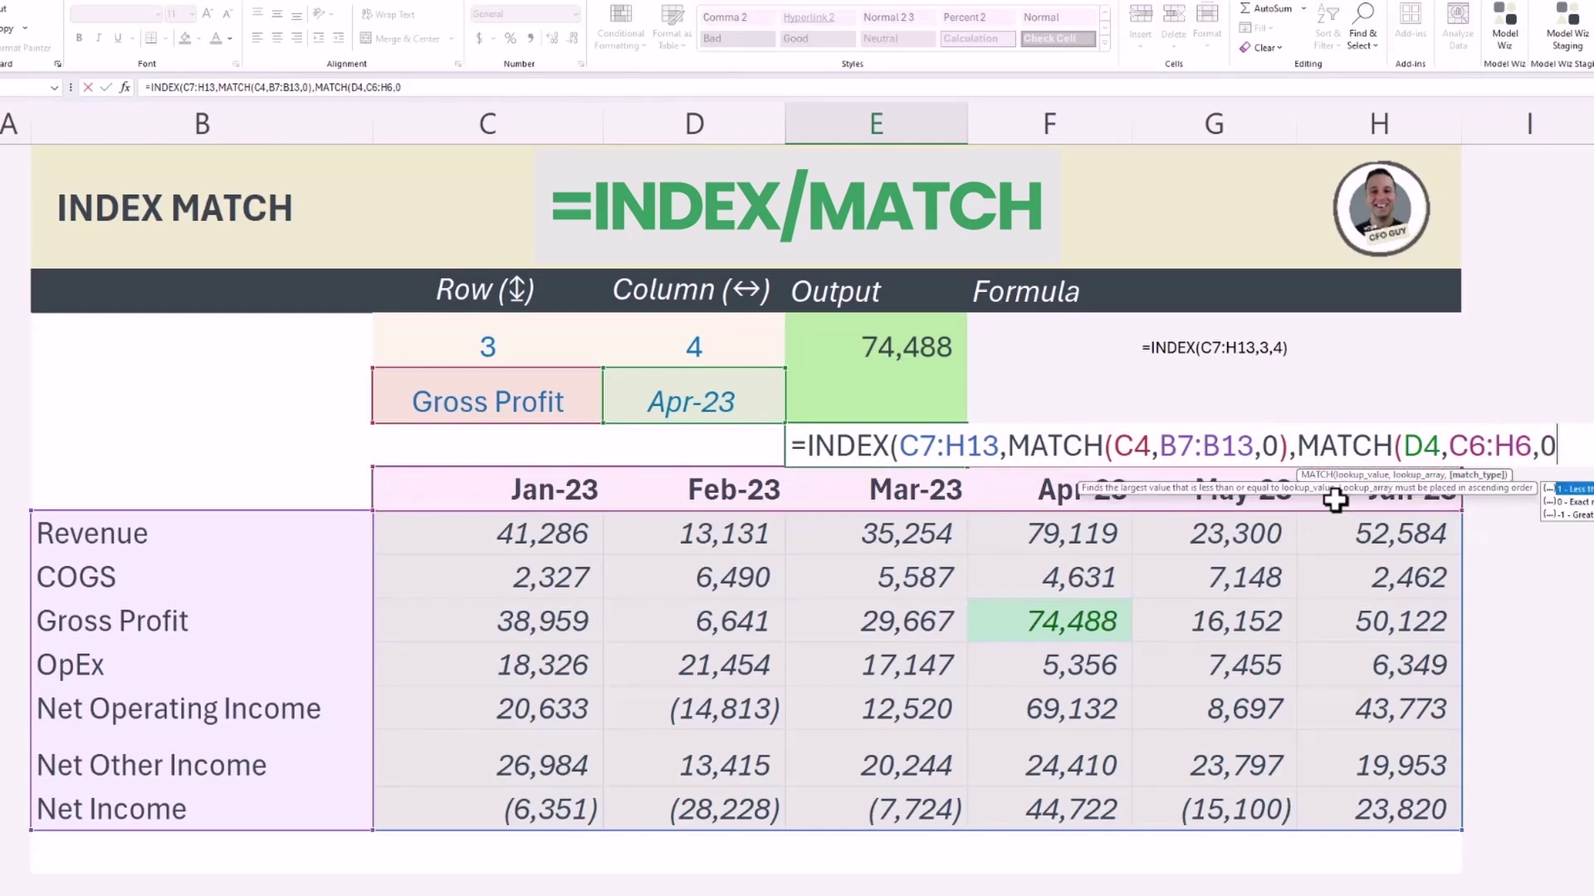
type("))")
key("Return")
Copy the INDEX/MATCH formula from E5 into output cell E4 and clear E5.
key("Up")
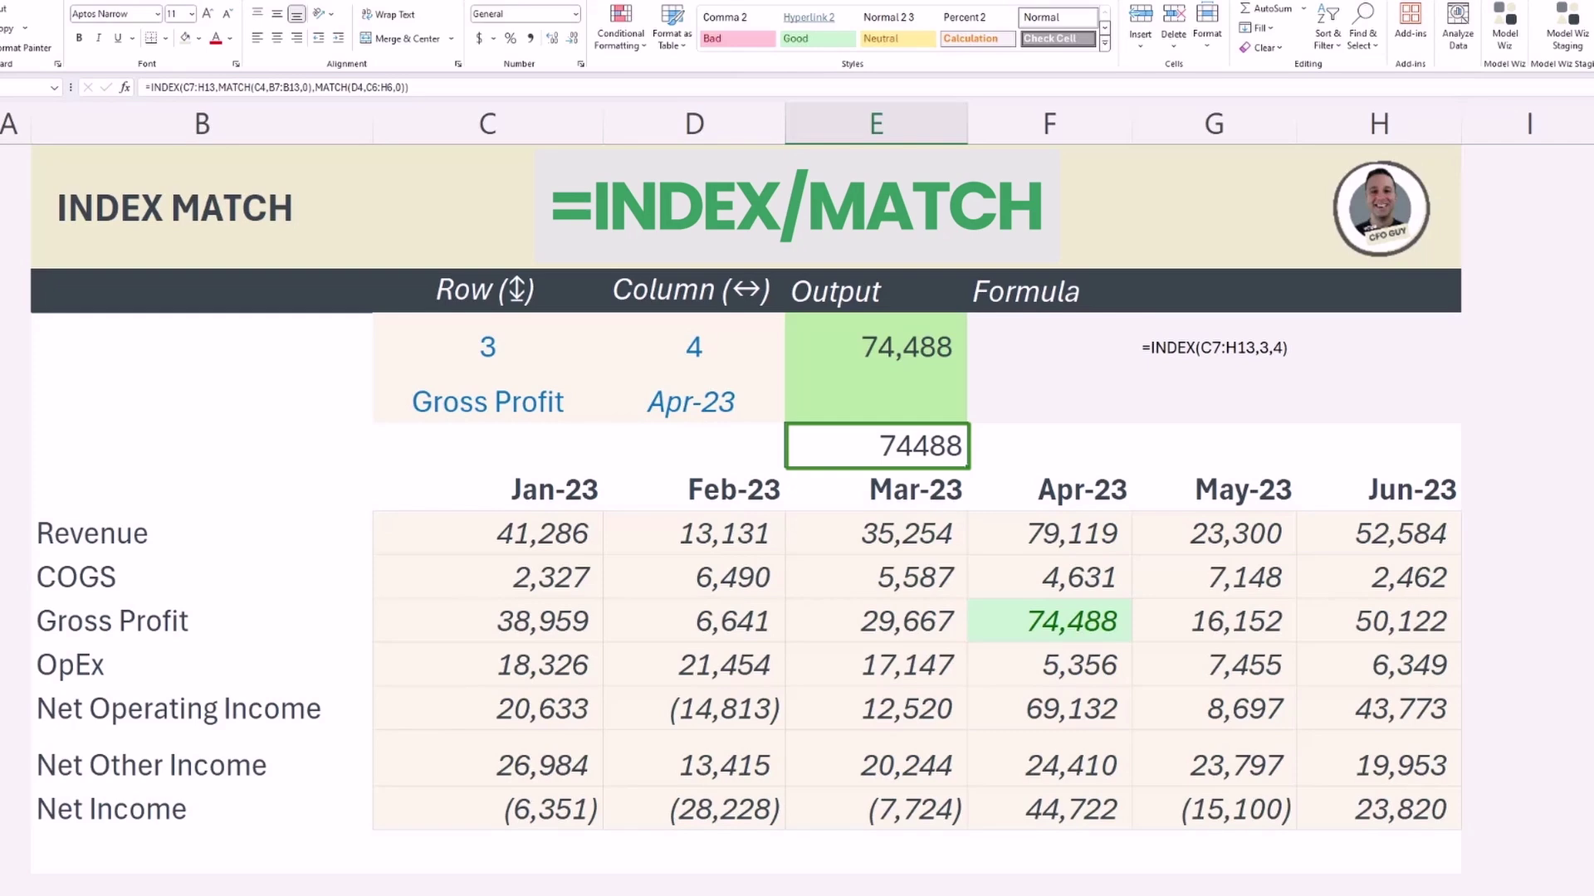
left_click(415, 88)
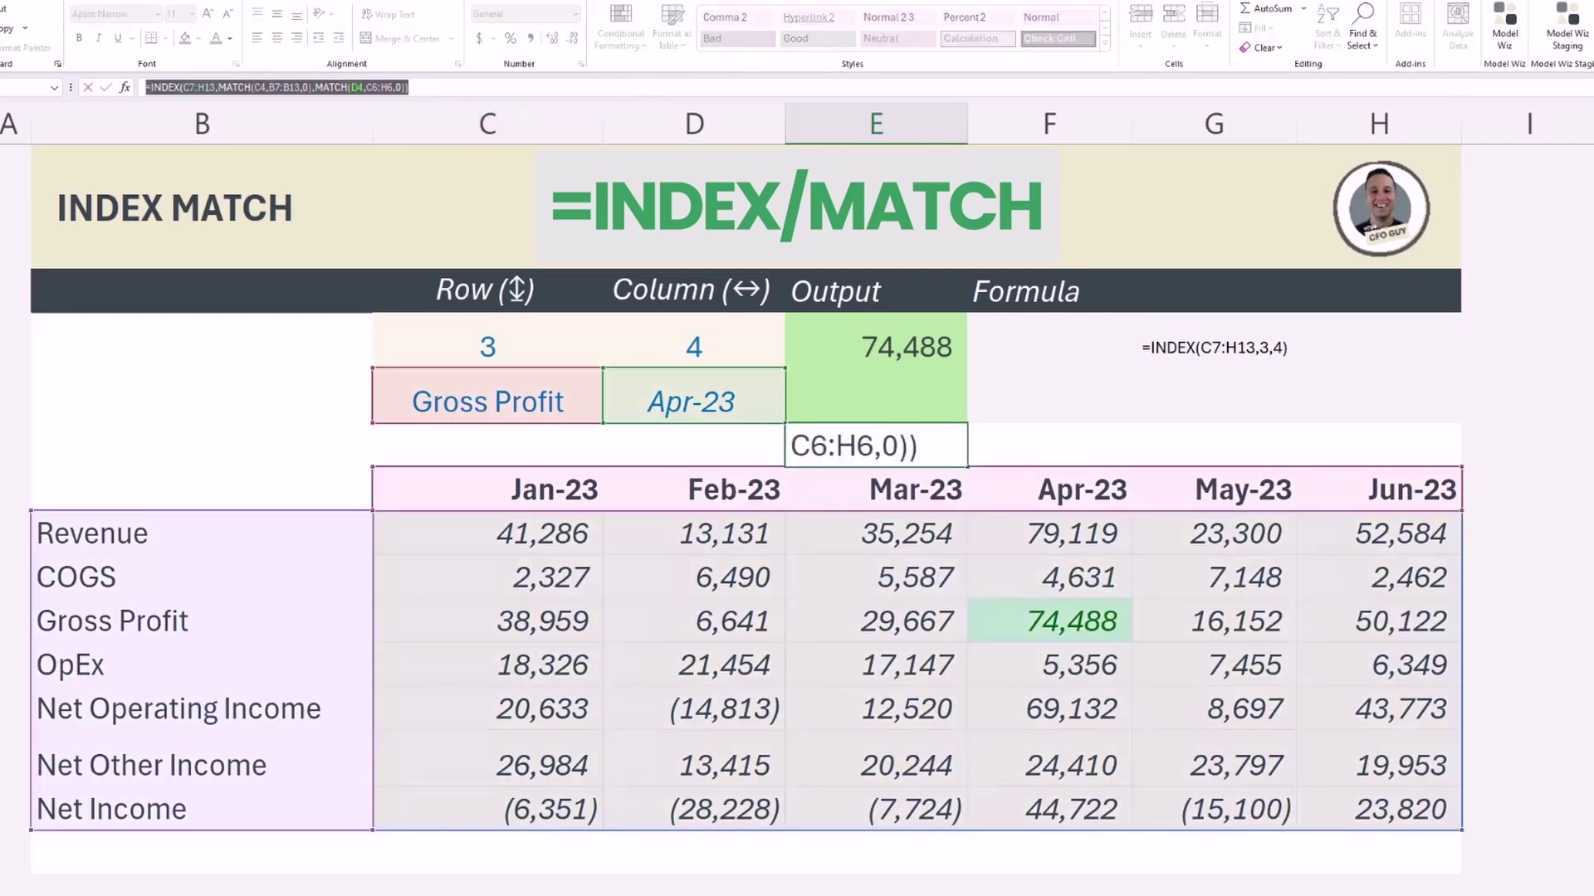
key("ctrl+c")
key("Escape")
left_click(848, 403)
left_click(266, 88)
key("ctrl+v")
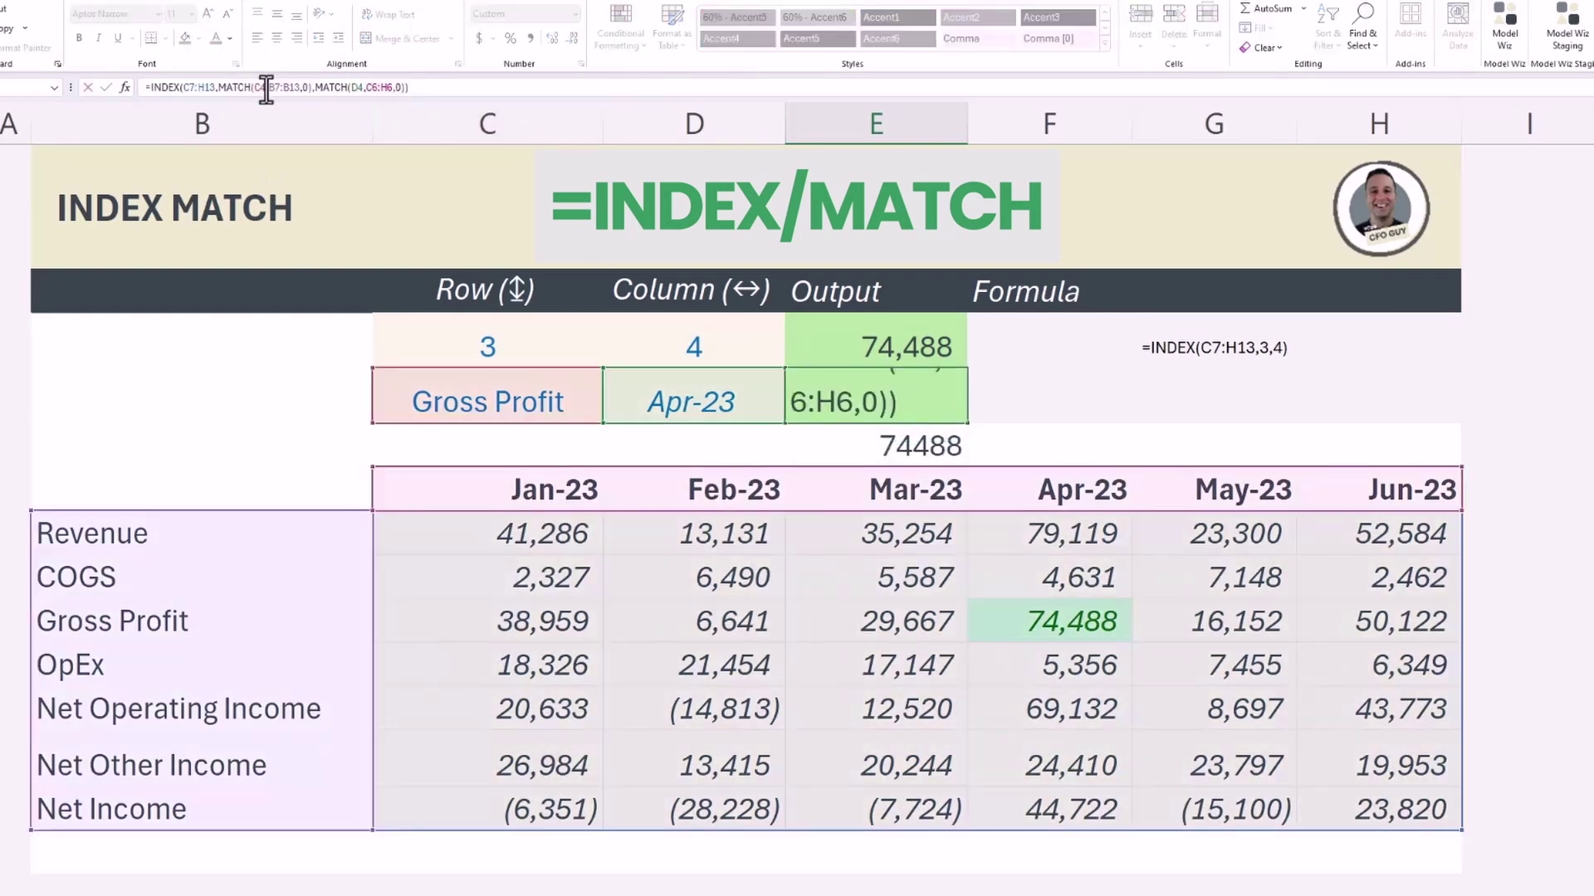
key("Return")
key("Delete")
Choose Net Income as the account in C4, and switch the month in D4 to Feb-23 and finally Mar-23.
left_click(551, 402)
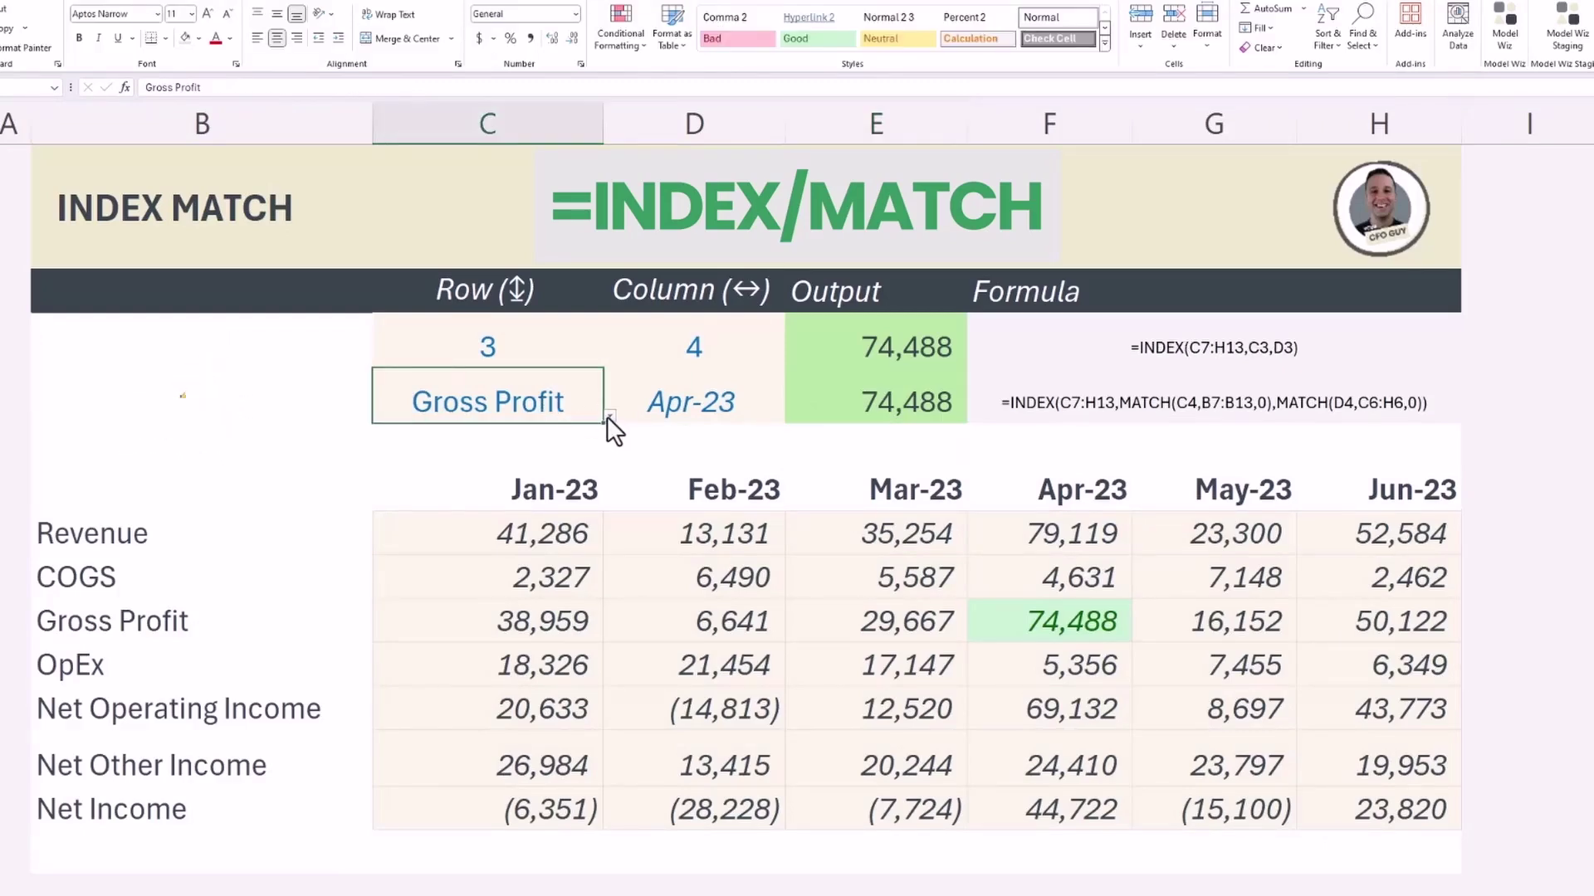
left_click(609, 415)
left_click(521, 508)
left_click(776, 411)
left_click(792, 415)
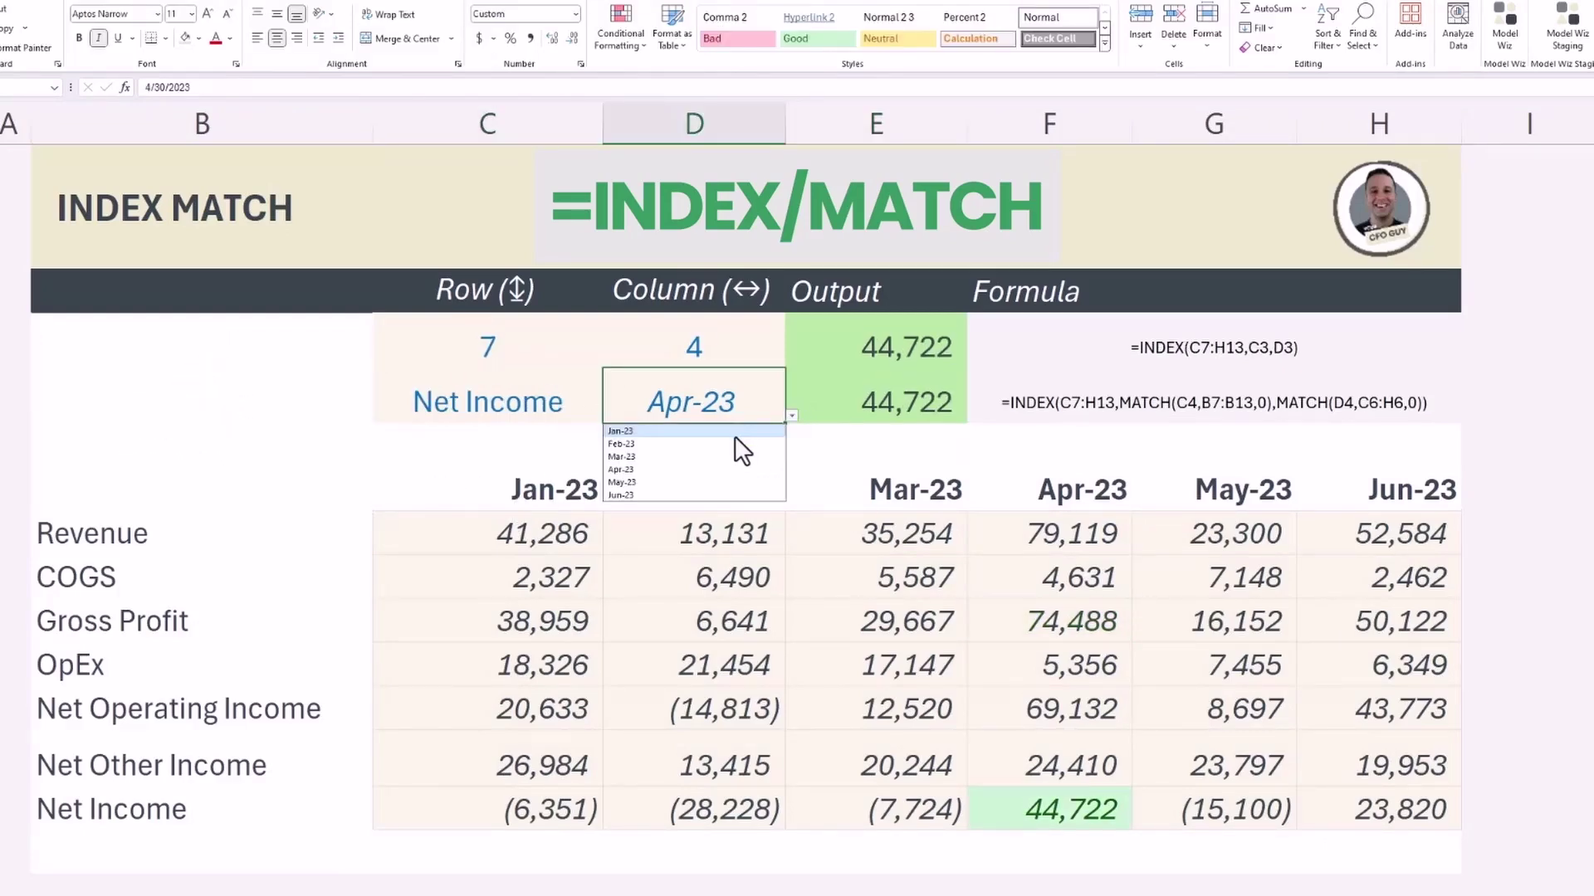
left_click(734, 440)
left_click(792, 415)
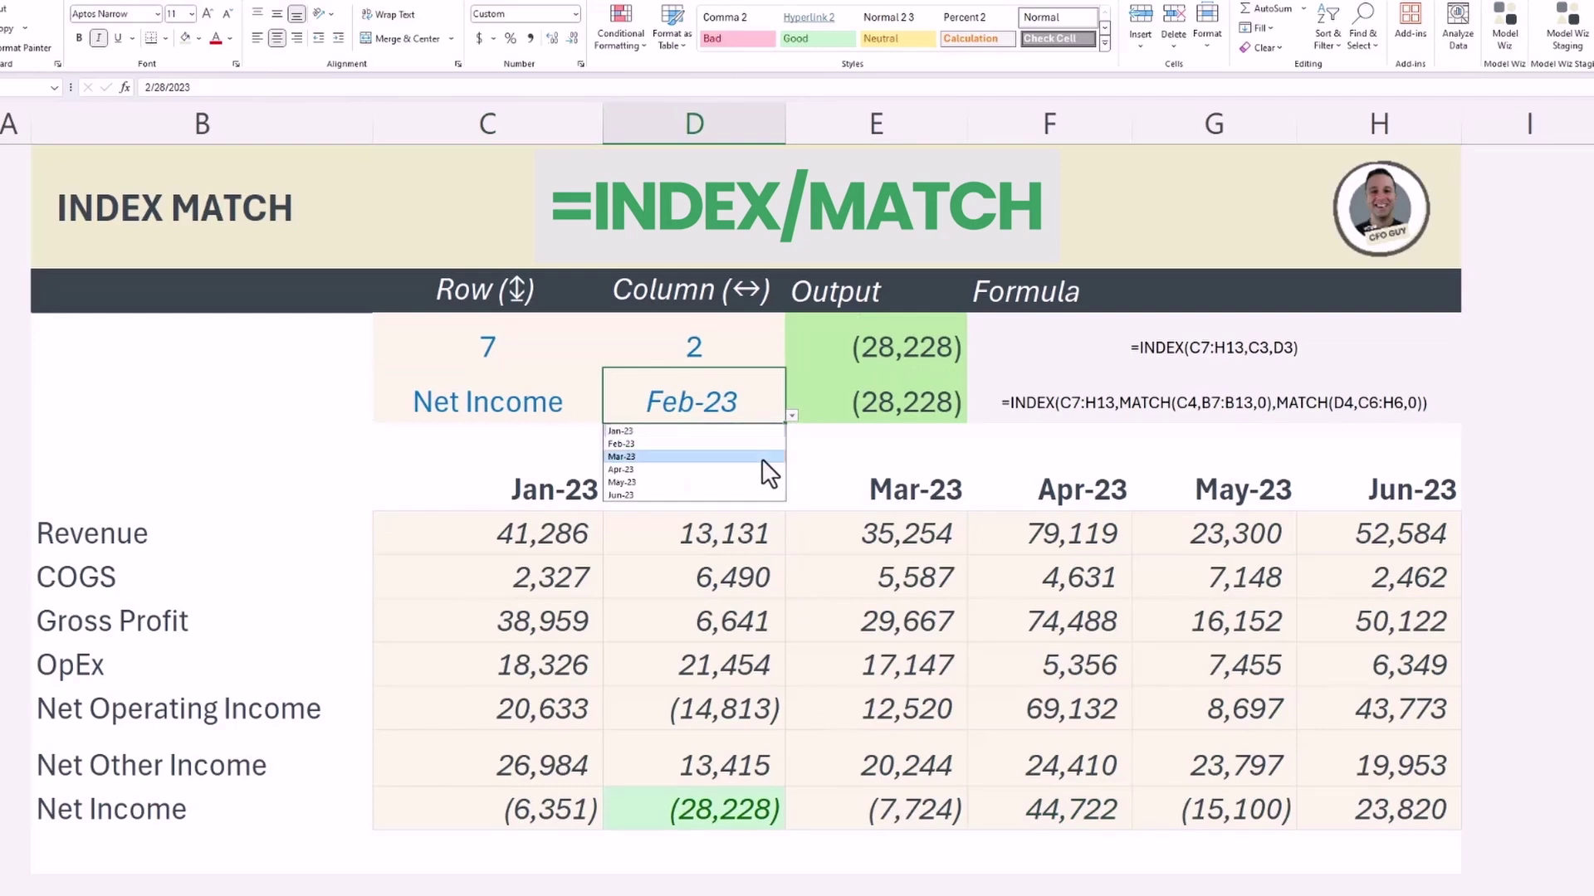
left_click(760, 458)
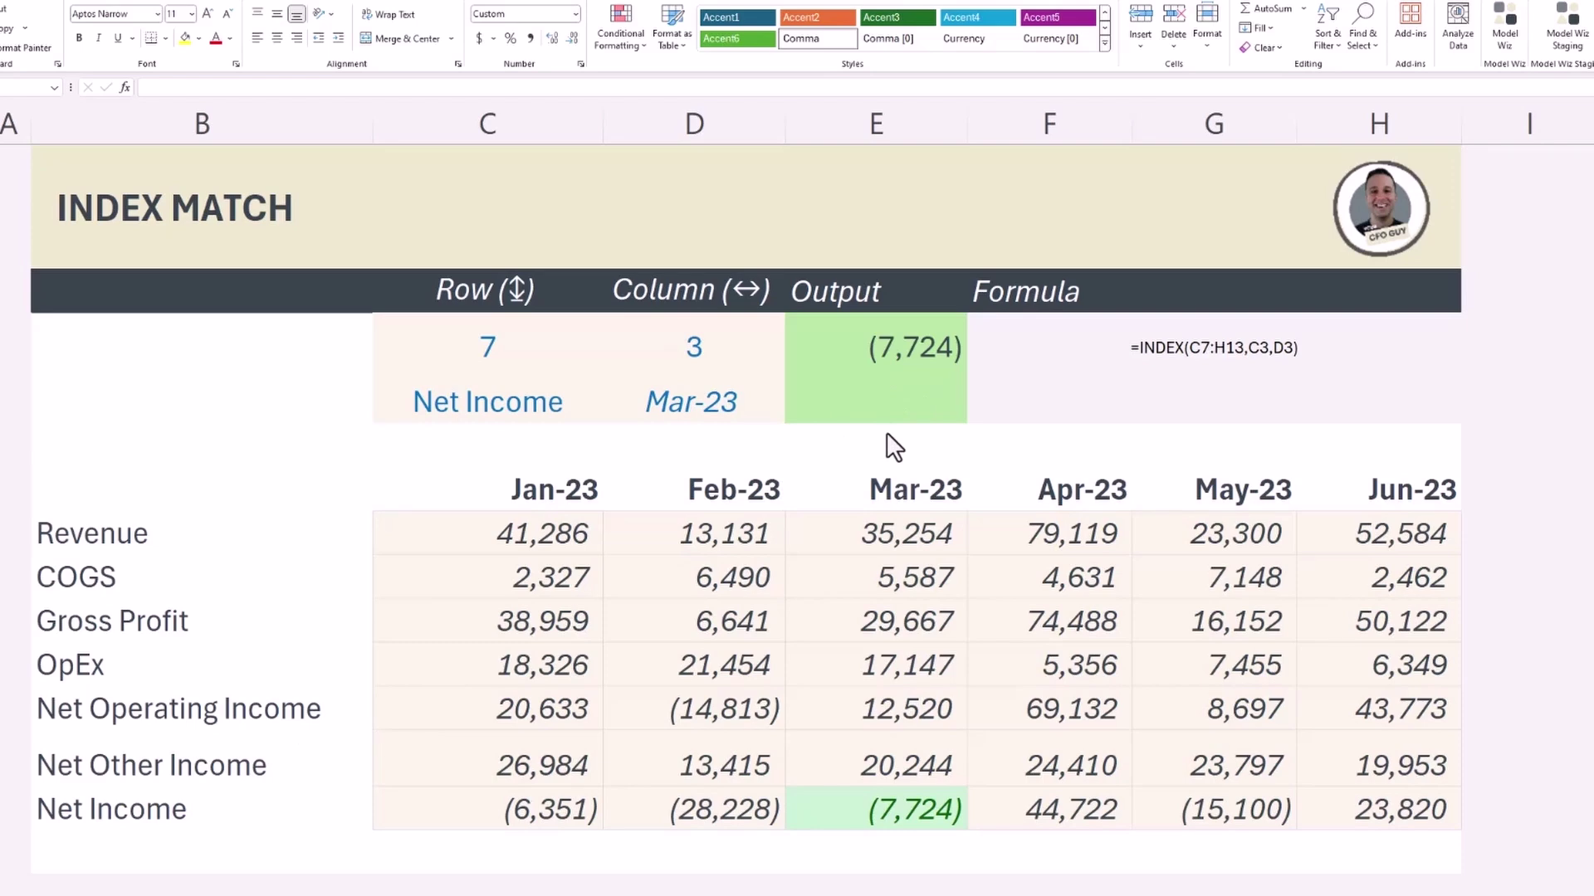
Start an XLOOKUP formula in E4 that looks up C4 in the account names B7:B13.
left_click(898, 399)
type("=xlo")
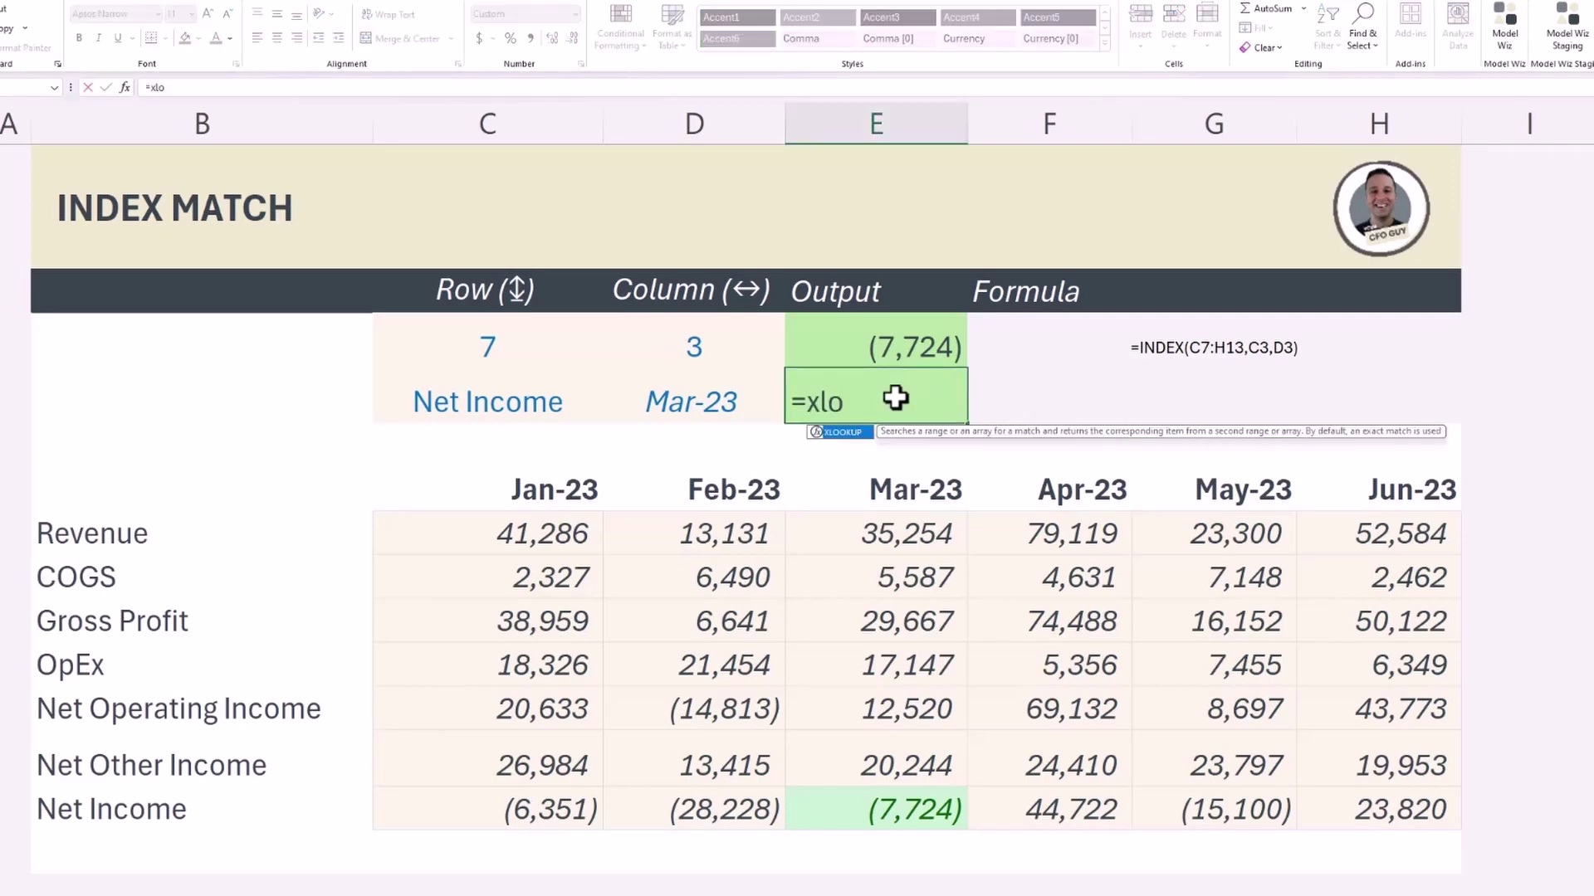
type("okup(")
left_click(526, 401)
type(",")
left_click_drag(124, 533, 224, 807)
Complete the E4 formula with a nested XLOOKUP of D4 in C6:H6 that returns from C7:H13.
type(",xlookup(")
left_click(676, 398)
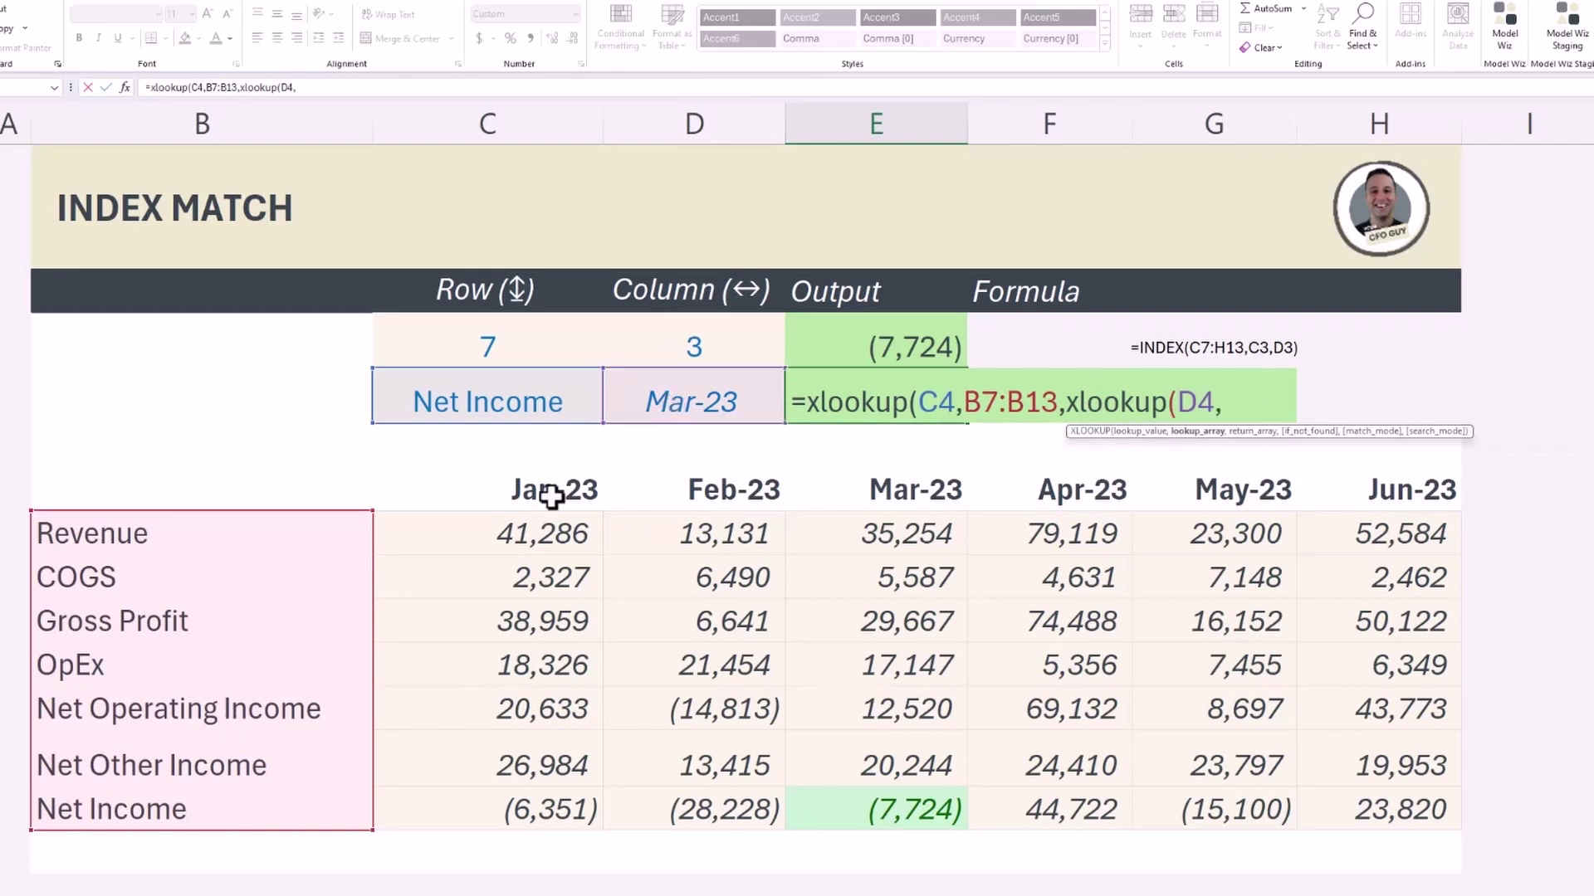
type(",")
left_click_drag(515, 490, 1327, 487)
type(",")
left_click_drag(514, 534, 1403, 809)
key("Return")
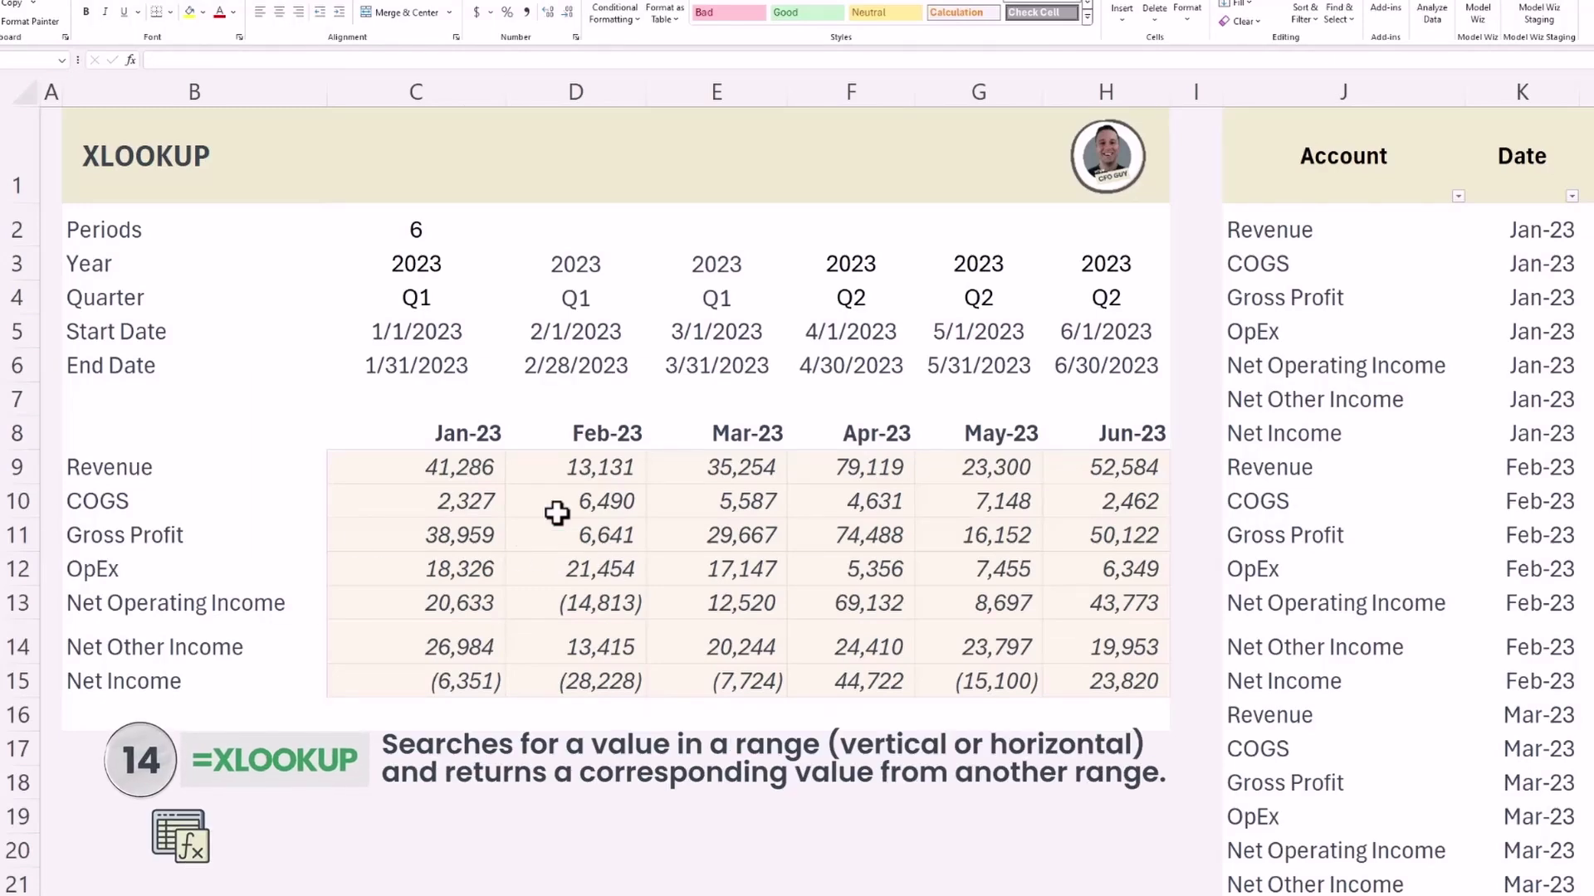
Examine the C9:H15 lookup results, the unpivoted Account and Date data, and the formulas in B9 and C8.
left_click_drag(441, 466, 1071, 675)
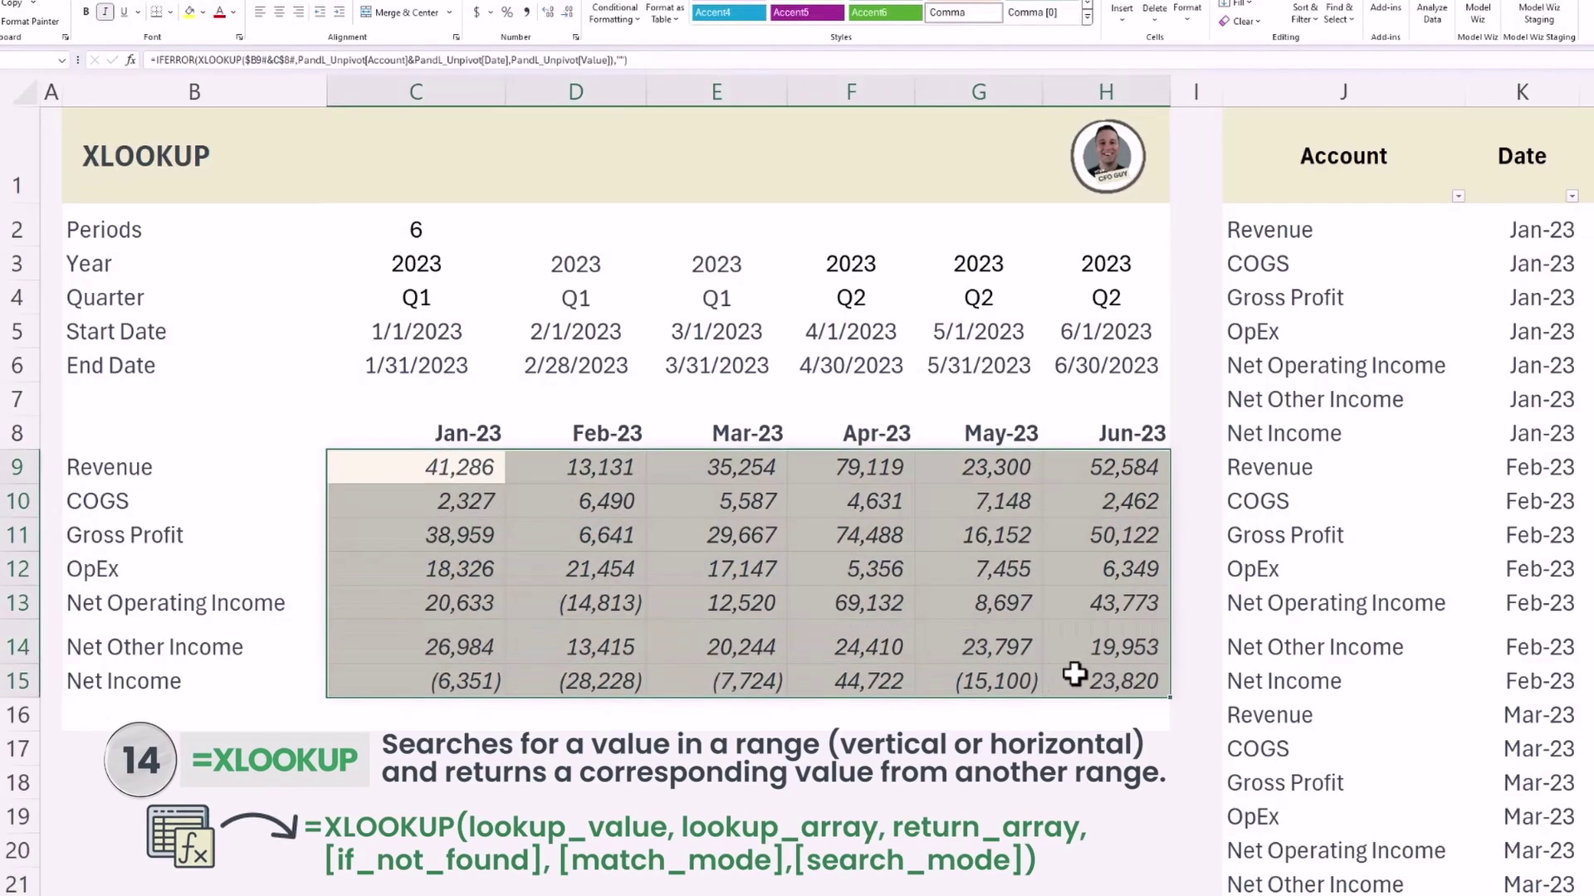
left_click(462, 715)
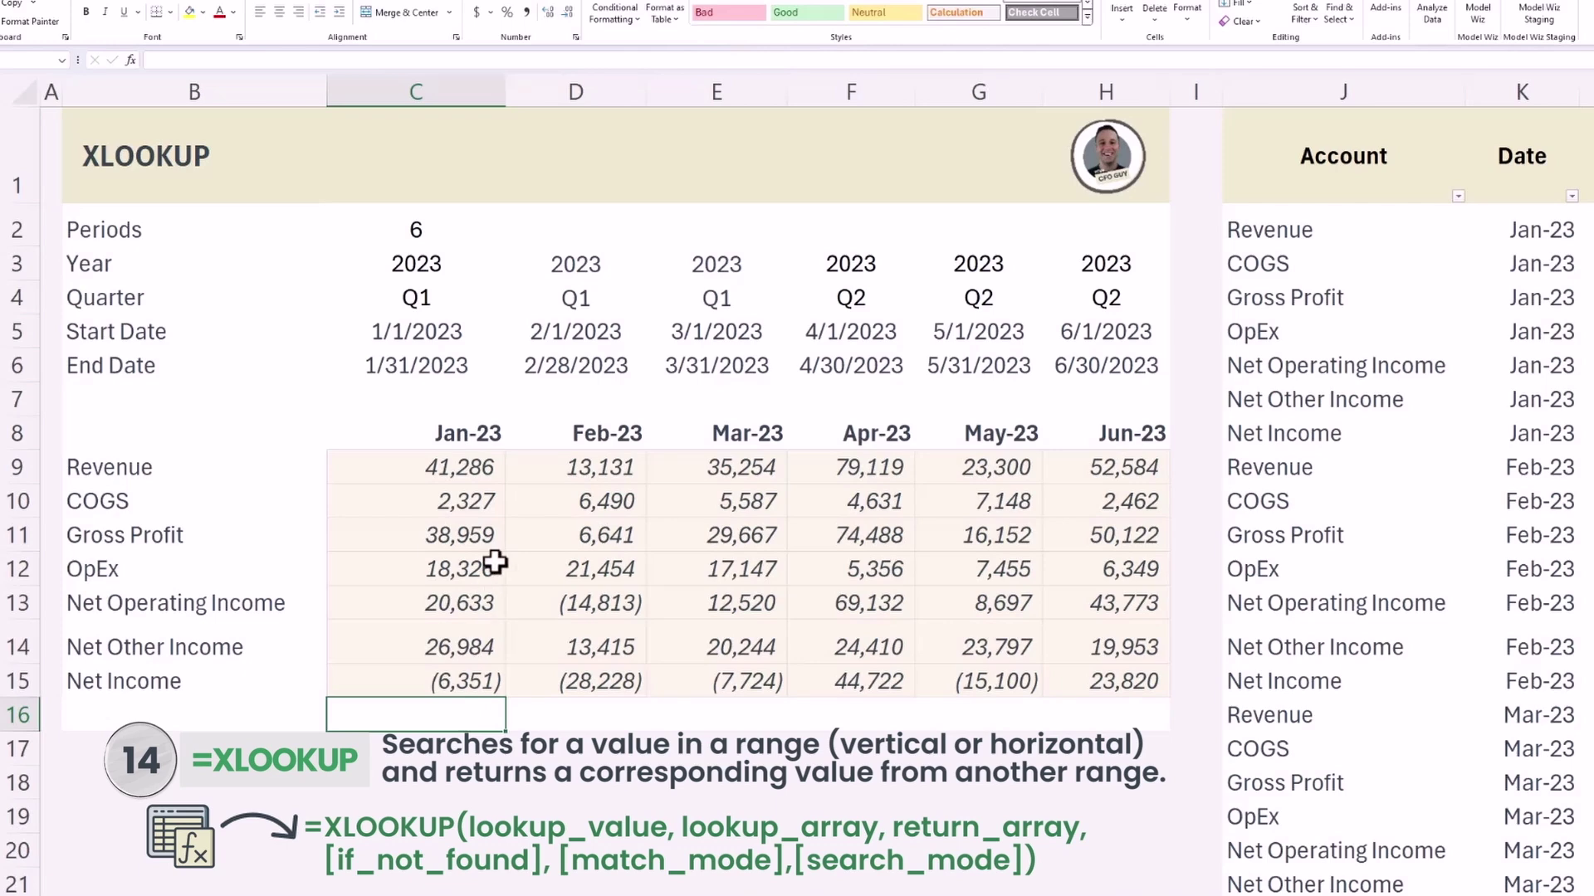
left_click_drag(1315, 258, 1512, 409)
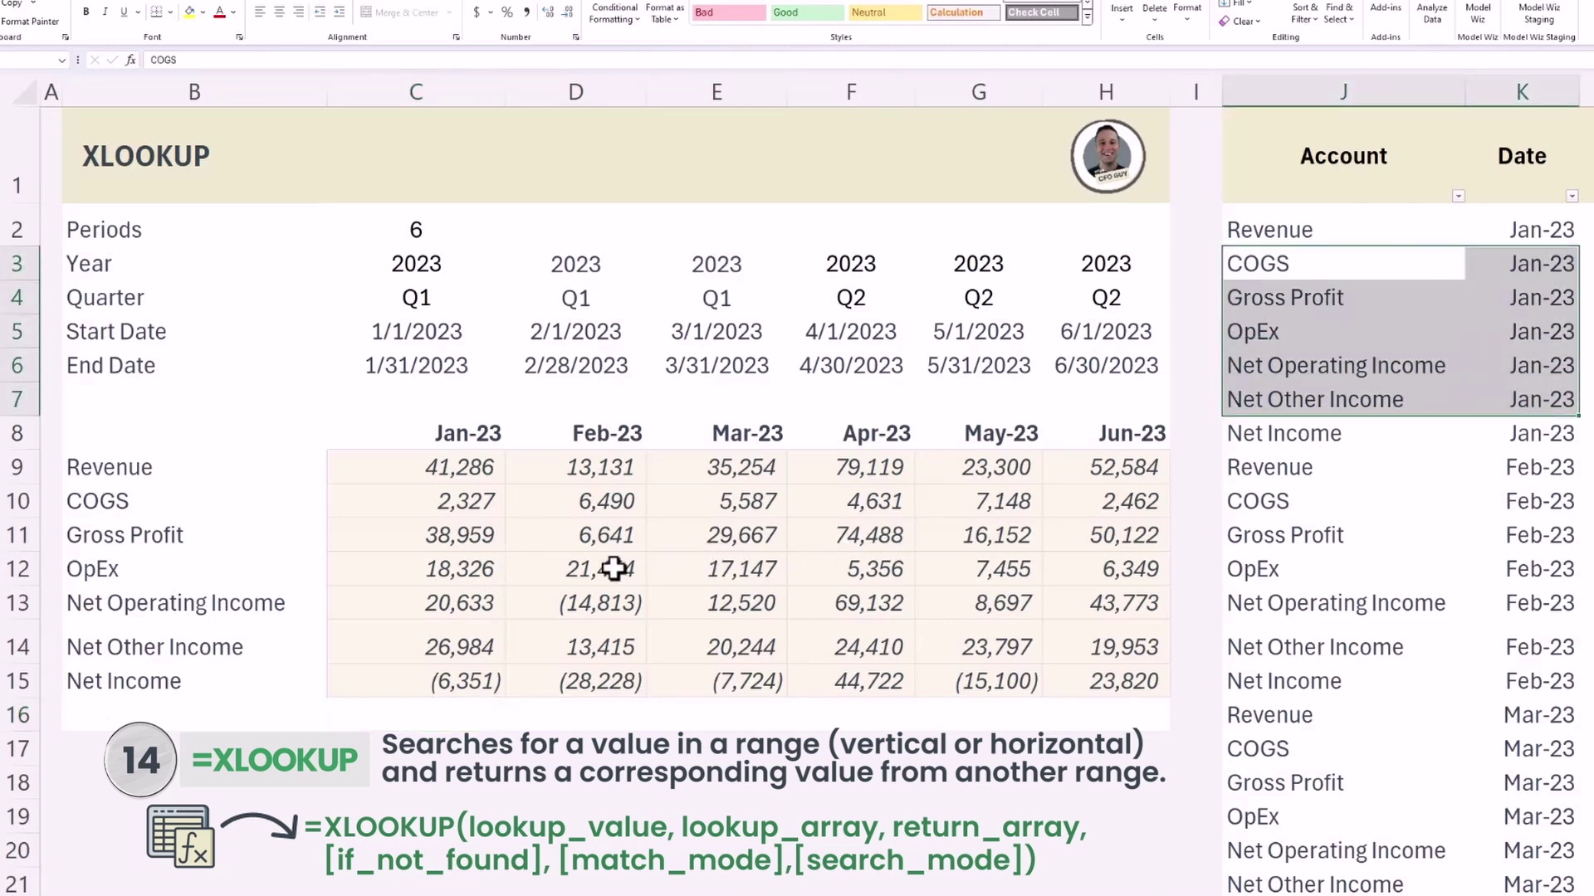
left_click(148, 467)
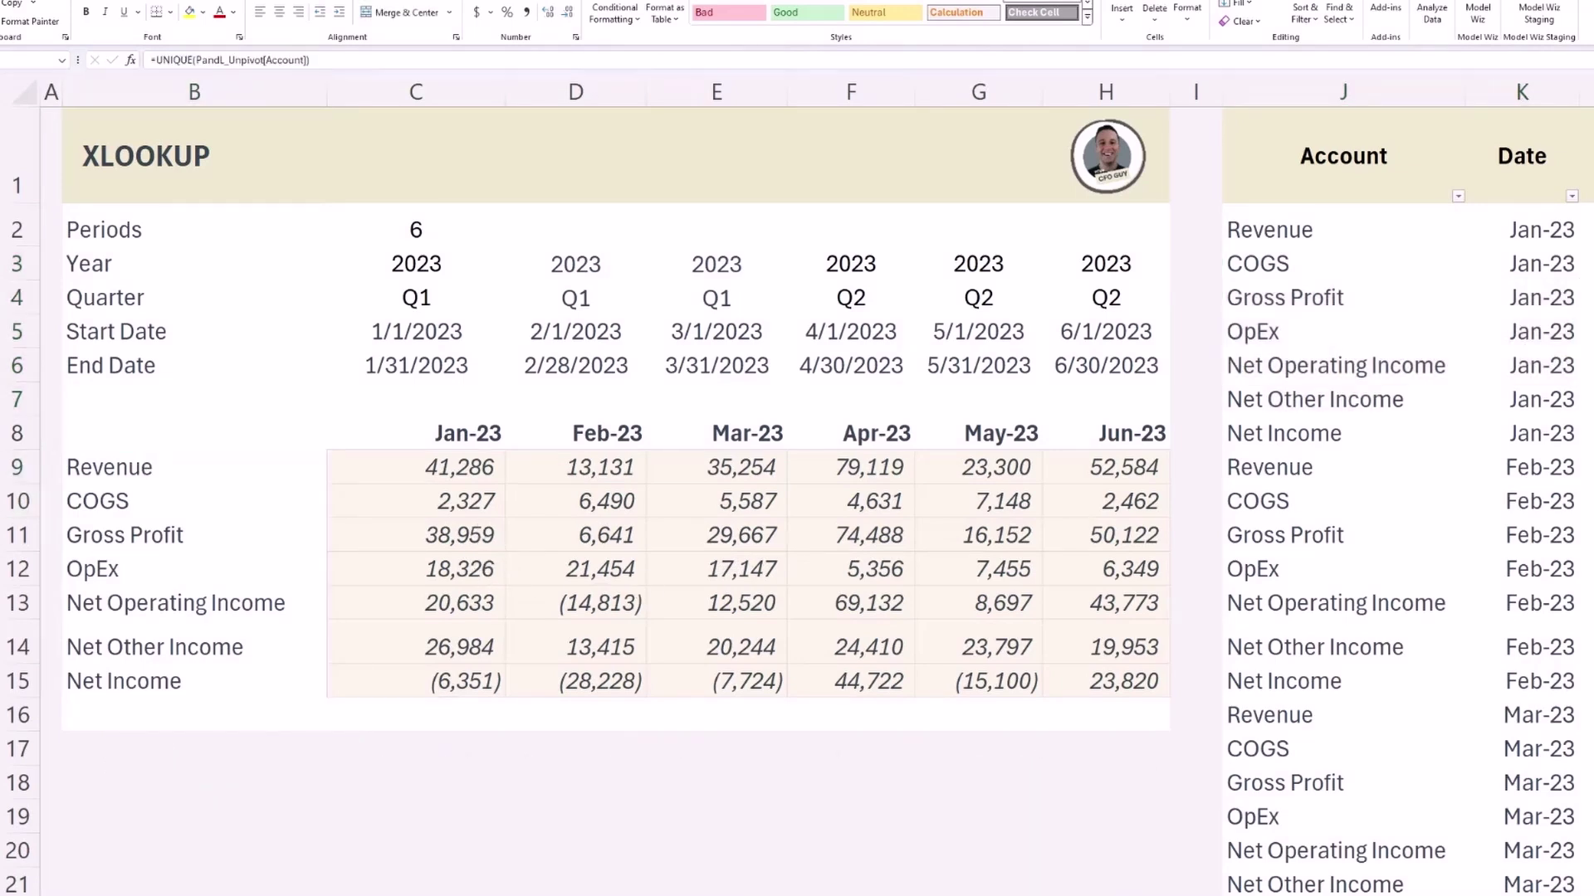
left_click(466, 432)
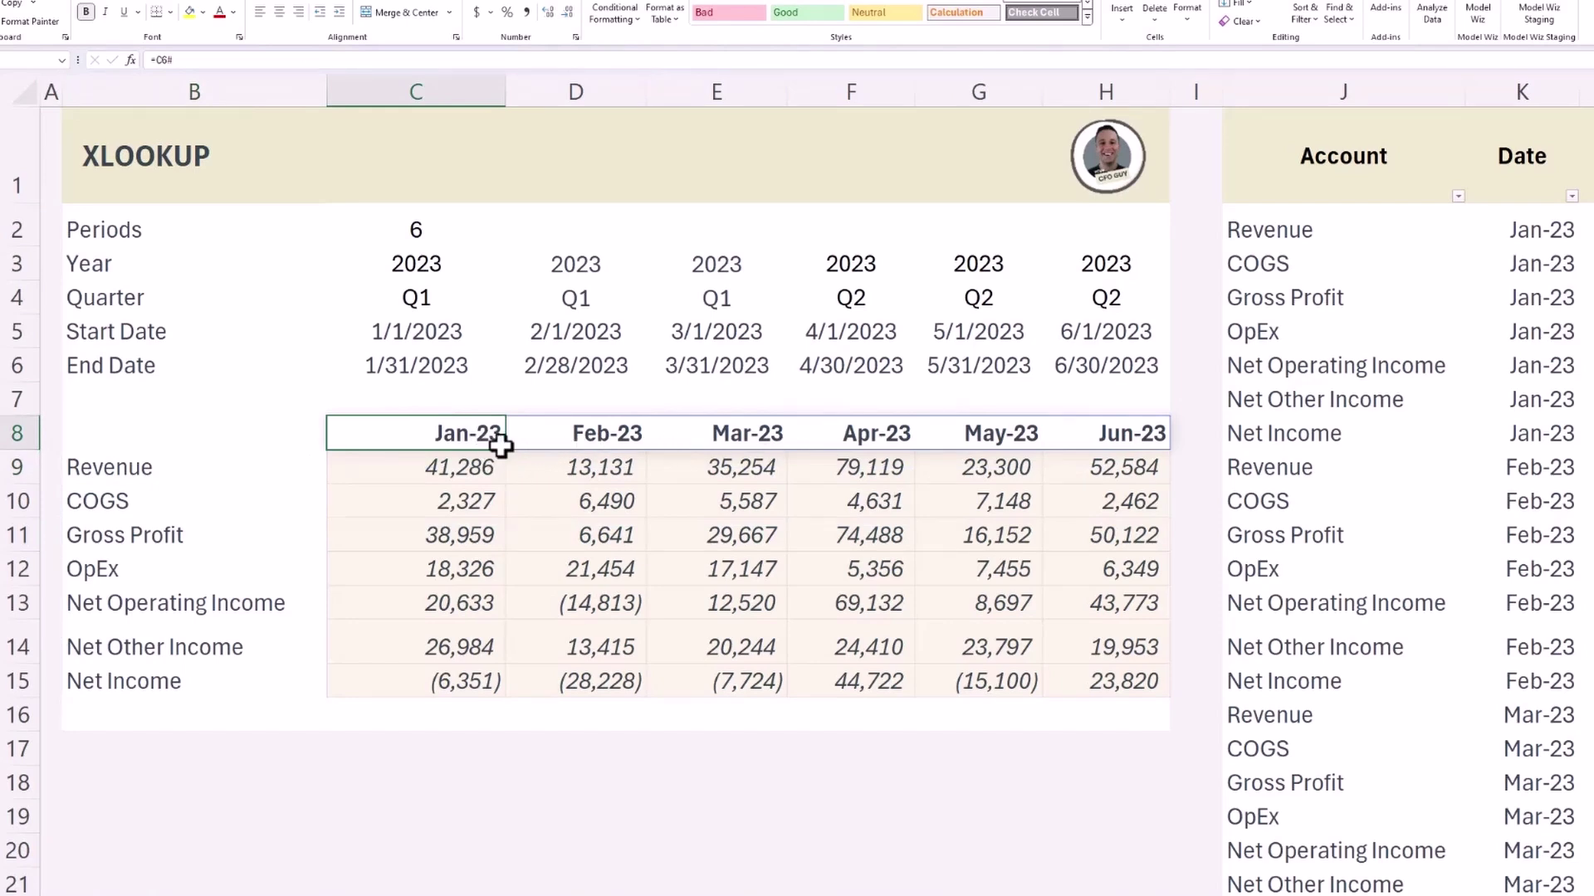
Test the dynamic table by changing Periods in C2 to 4, 5 and 3.
left_click(416, 230)
type("4")
key("Return")
left_click(416, 229)
type("5")
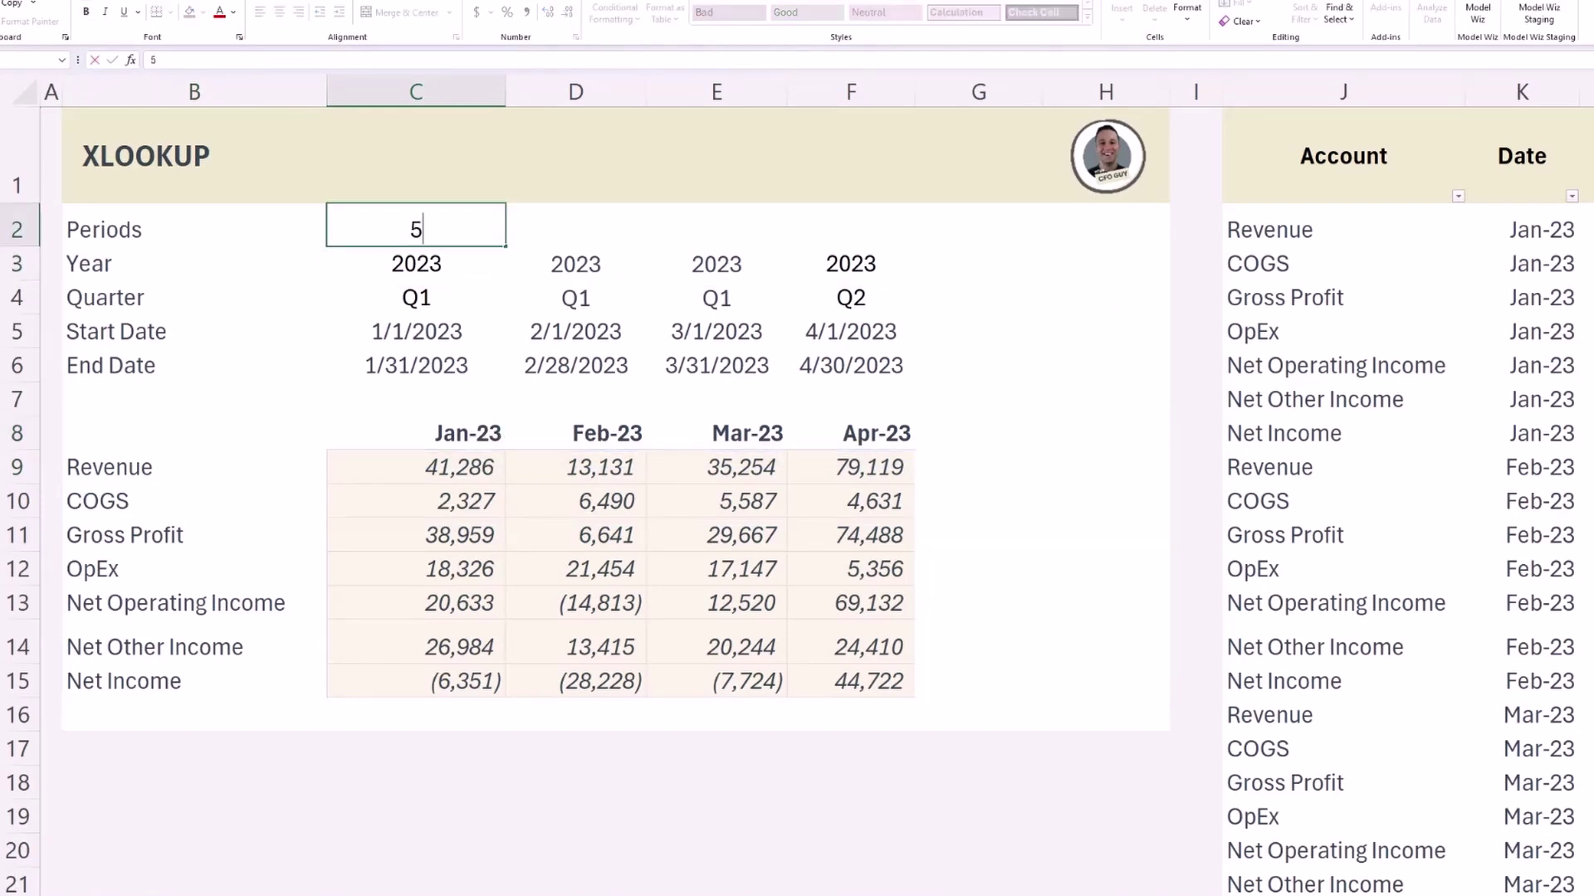
key("Return")
left_click(416, 230)
type("3")
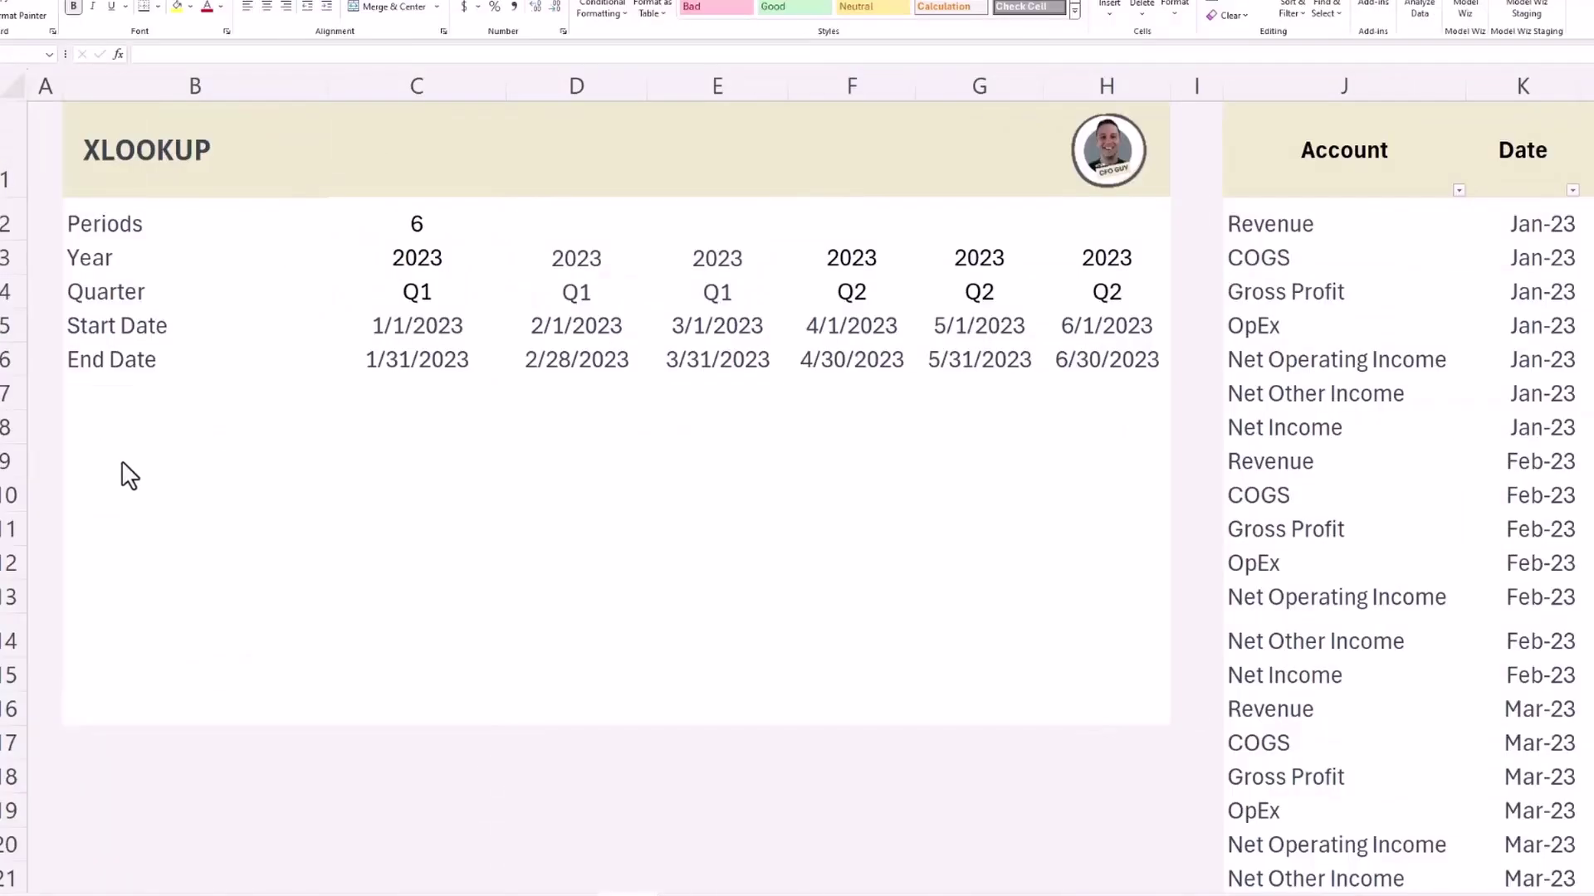
Enter =UNIQUE(PandL_Unpivot[Account]) in B9 to list each account once.
left_click(121, 440)
left_click(122, 463)
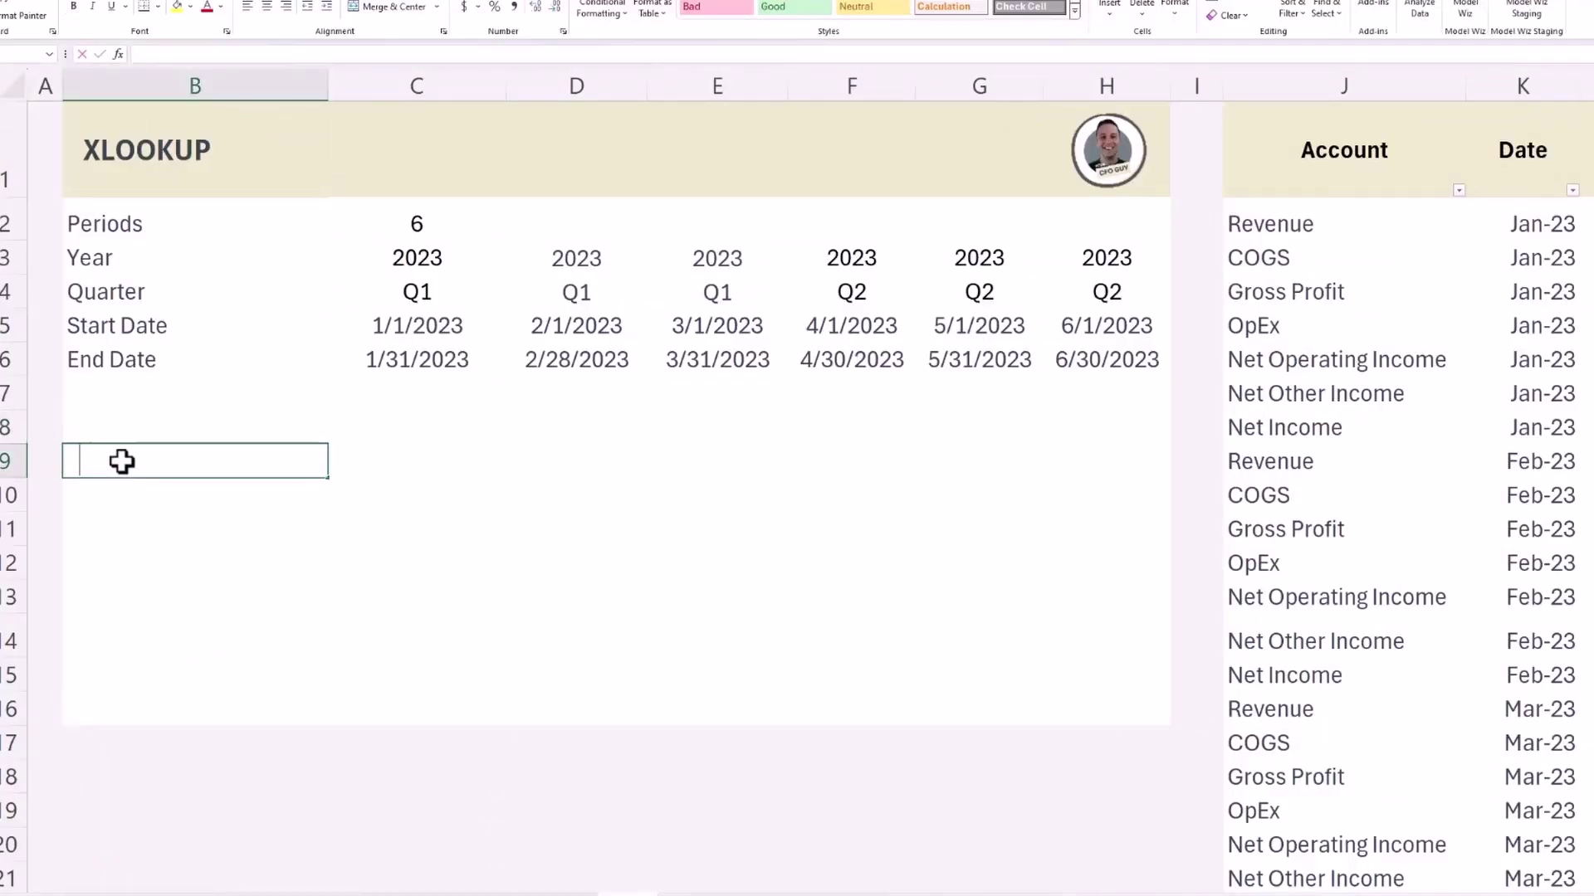
type("=unique(")
left_click(1352, 313)
key("ctrl+space")
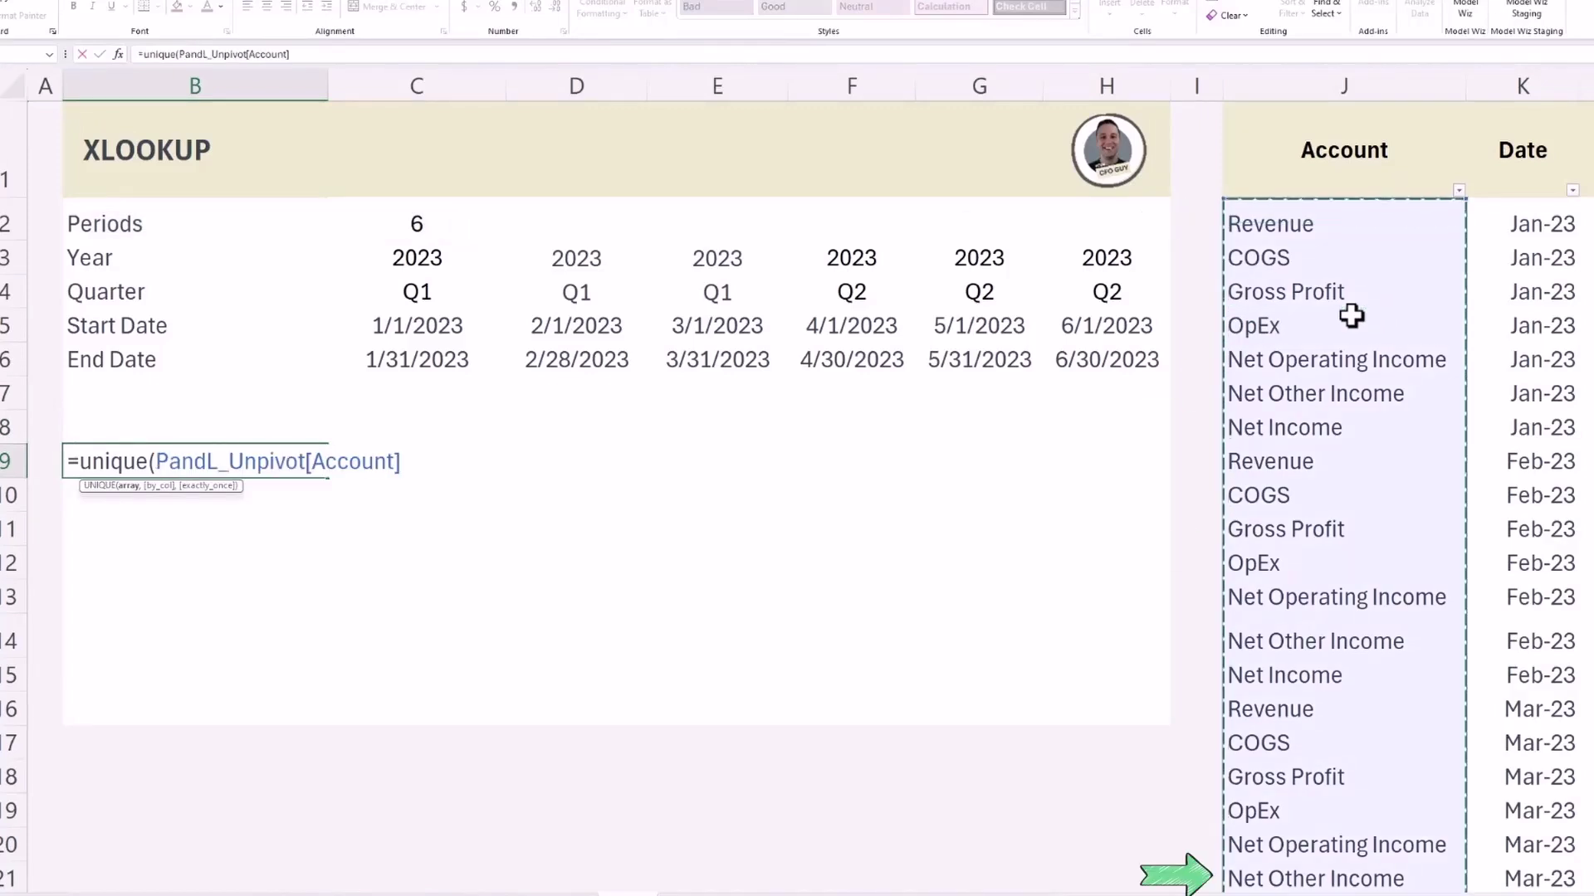
key("Return")
Enter =C6# in C8 to spill the end dates across as month headers.
key("Up")
key("Up")
key("Right")
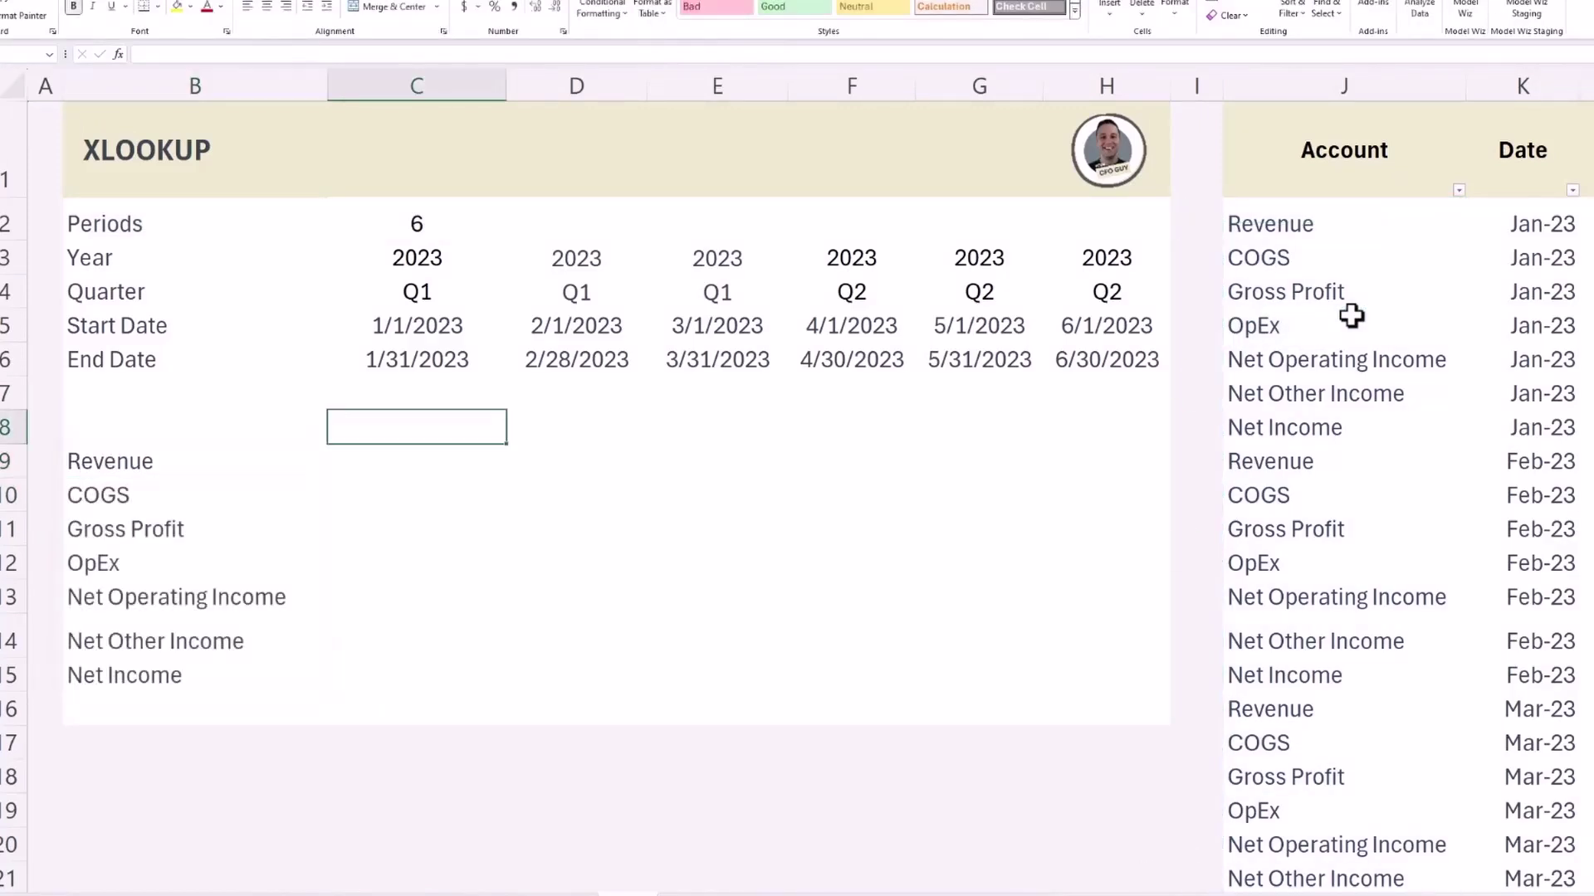
type("=C6#")
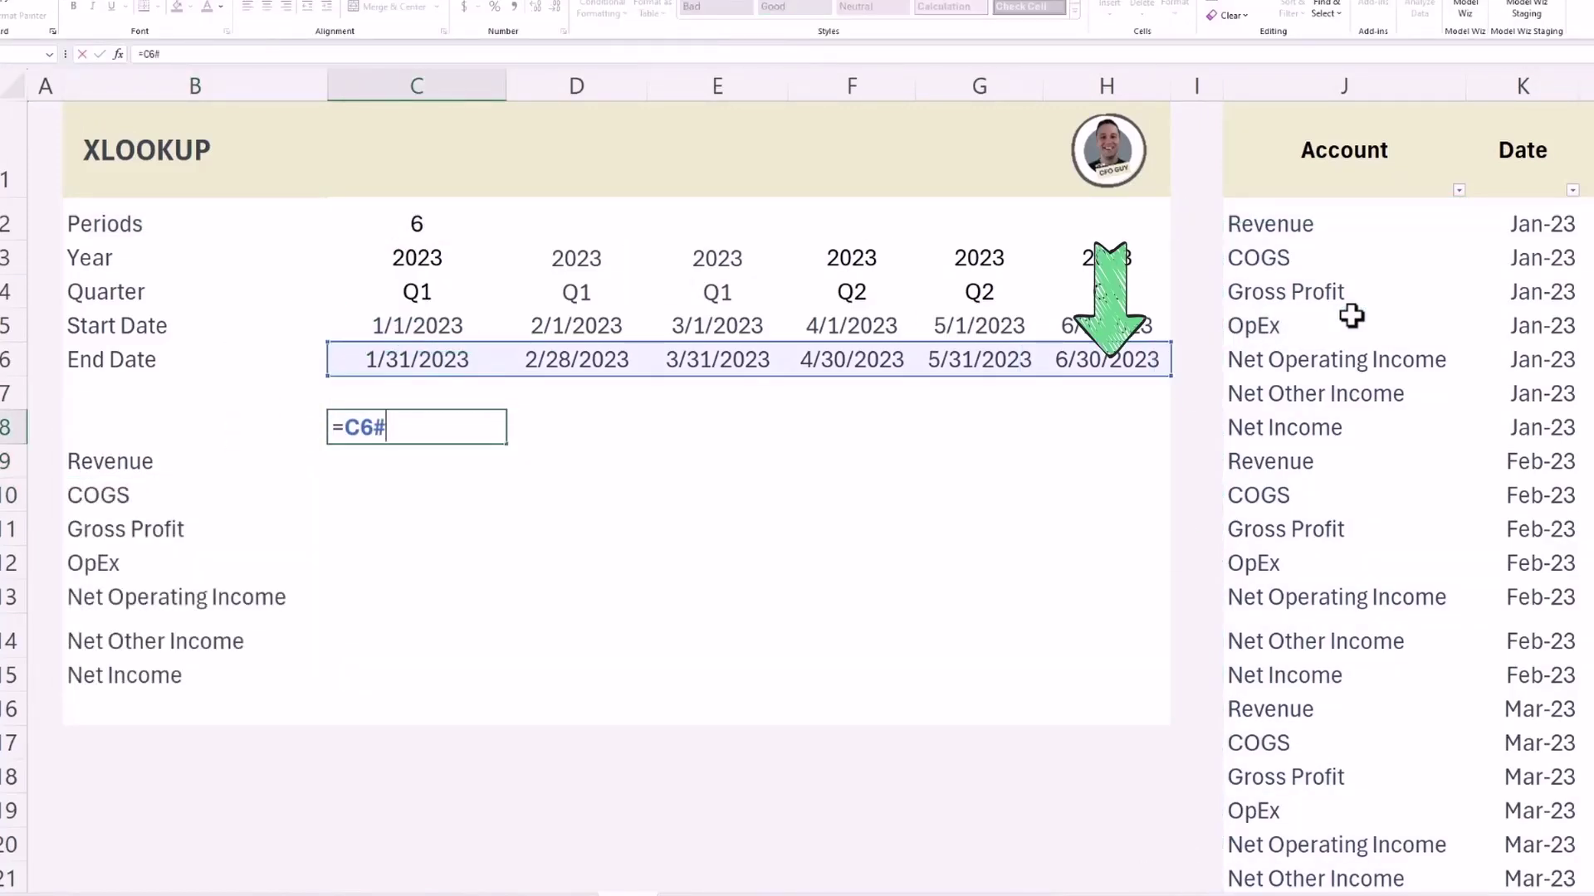
key("Return")
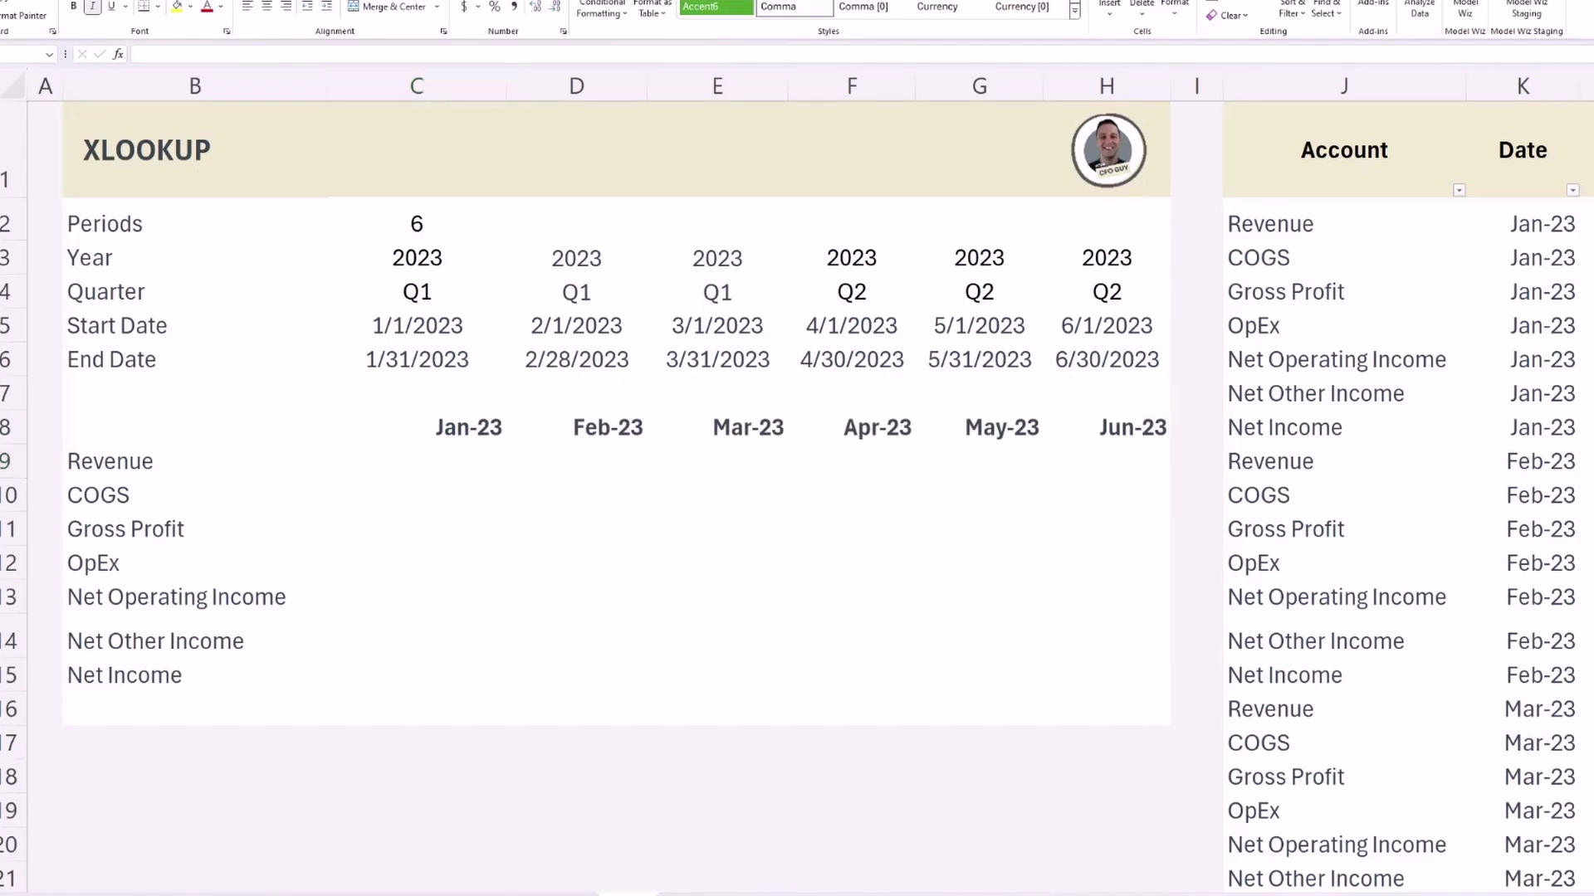
Start an XLOOKUP formula in C9 with C8#&B9# as its lookup value.
left_click(440, 491)
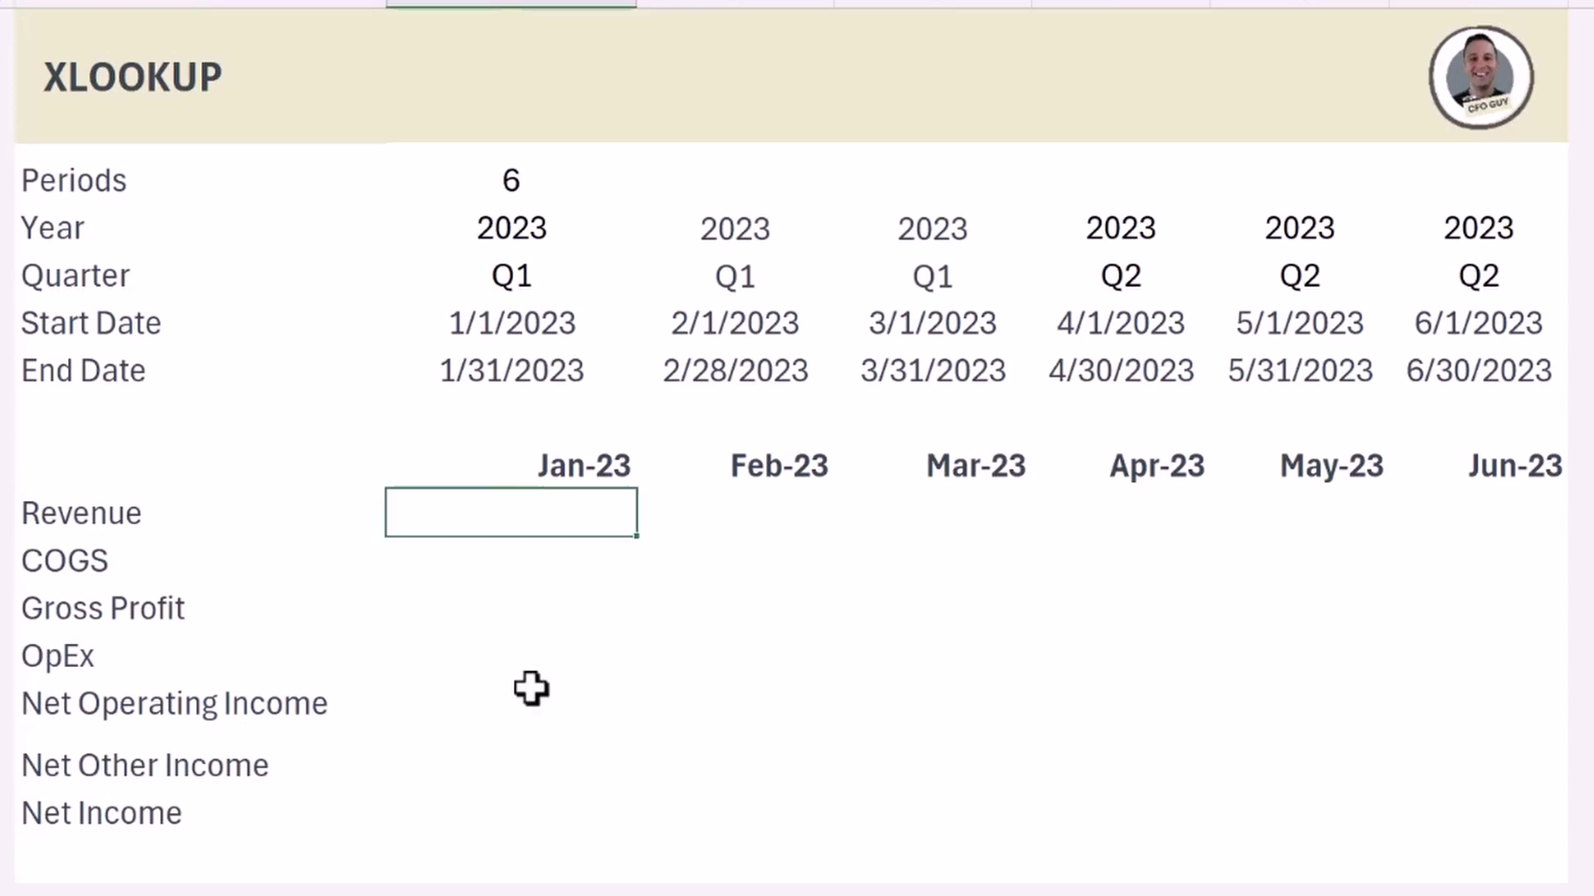
type("=xlookup(")
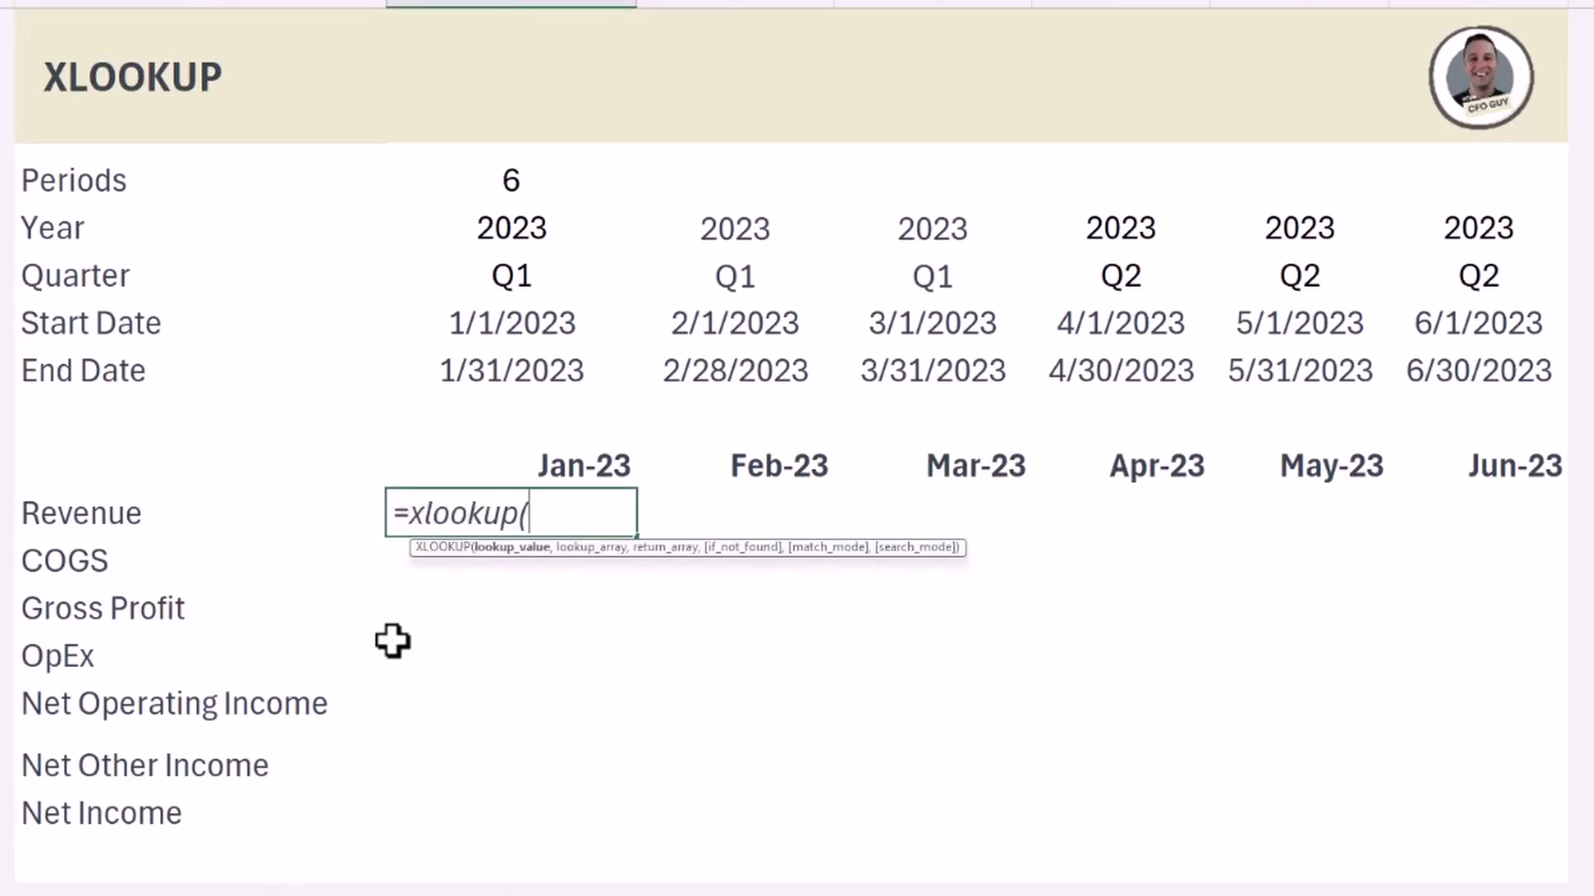
key("Up")
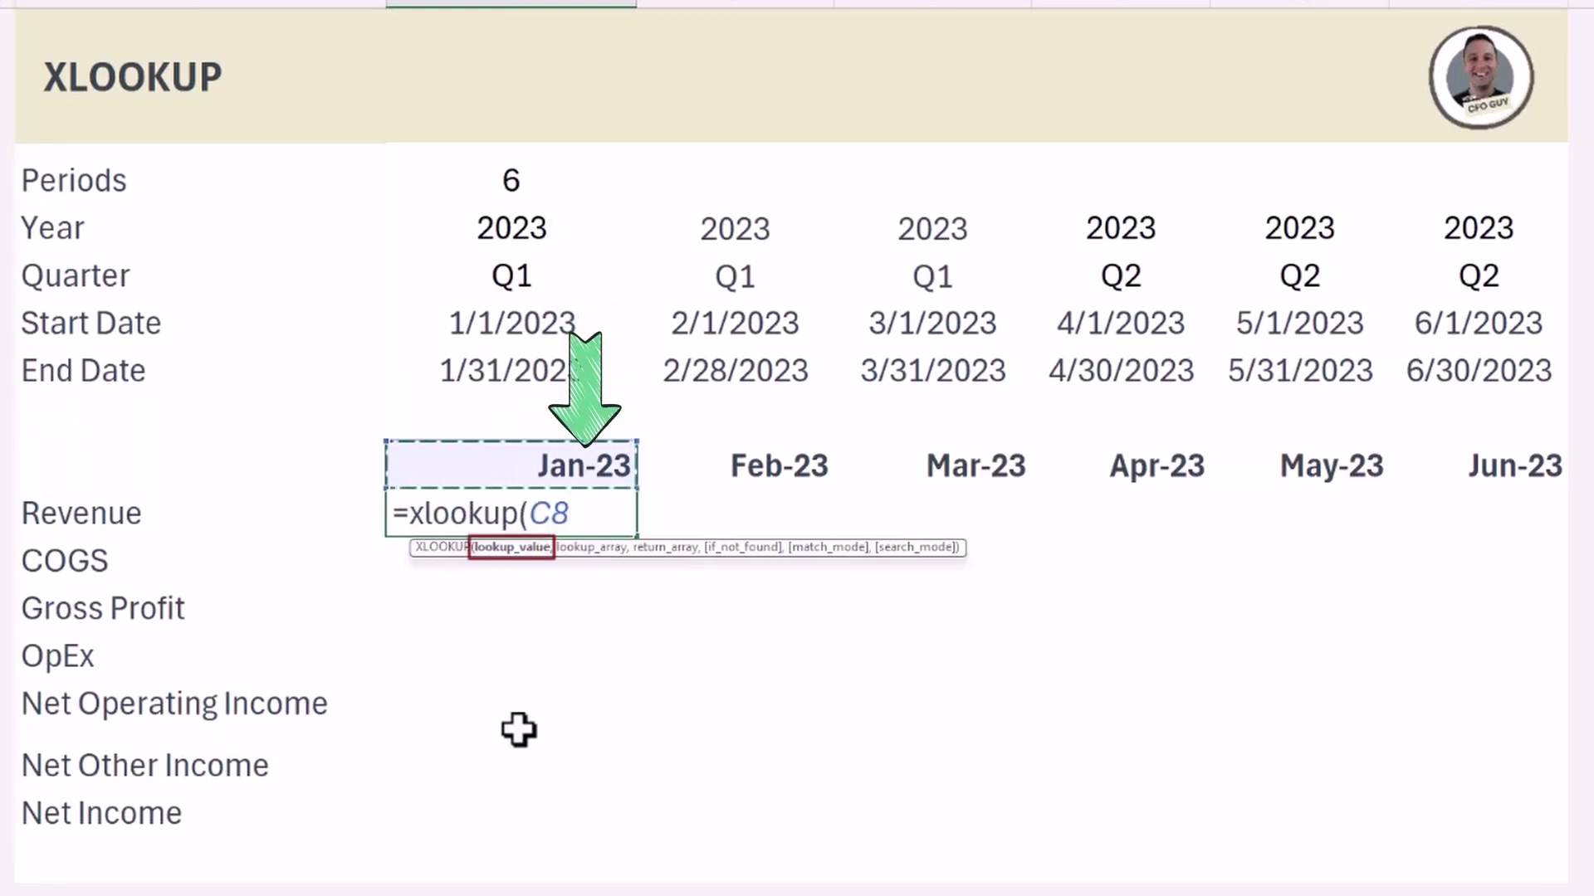
type("#")
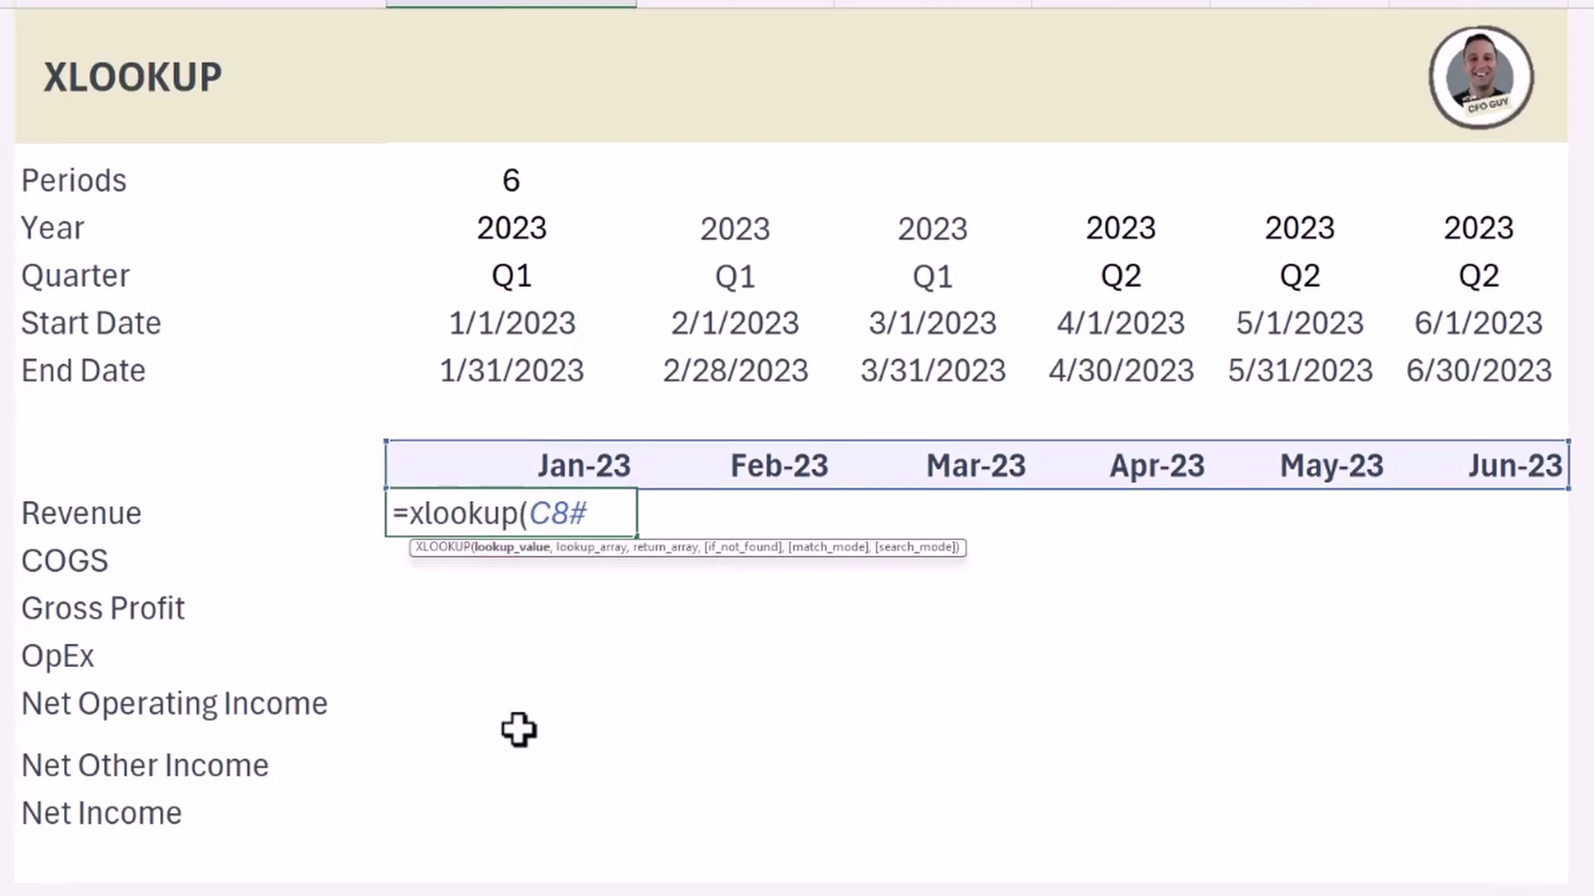
type("&")
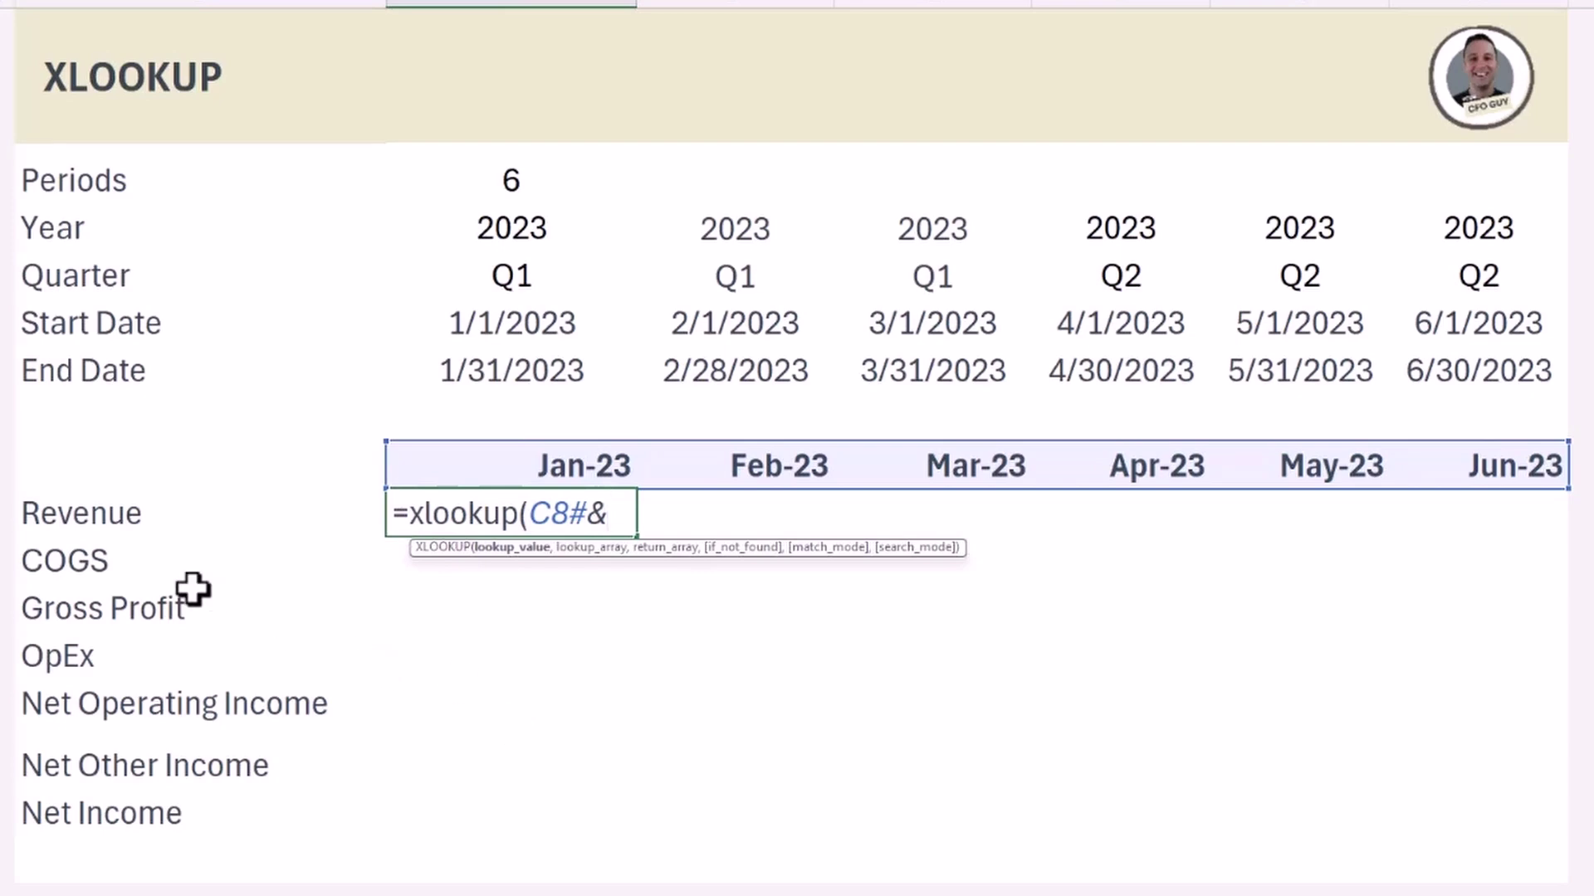
left_click(88, 519)
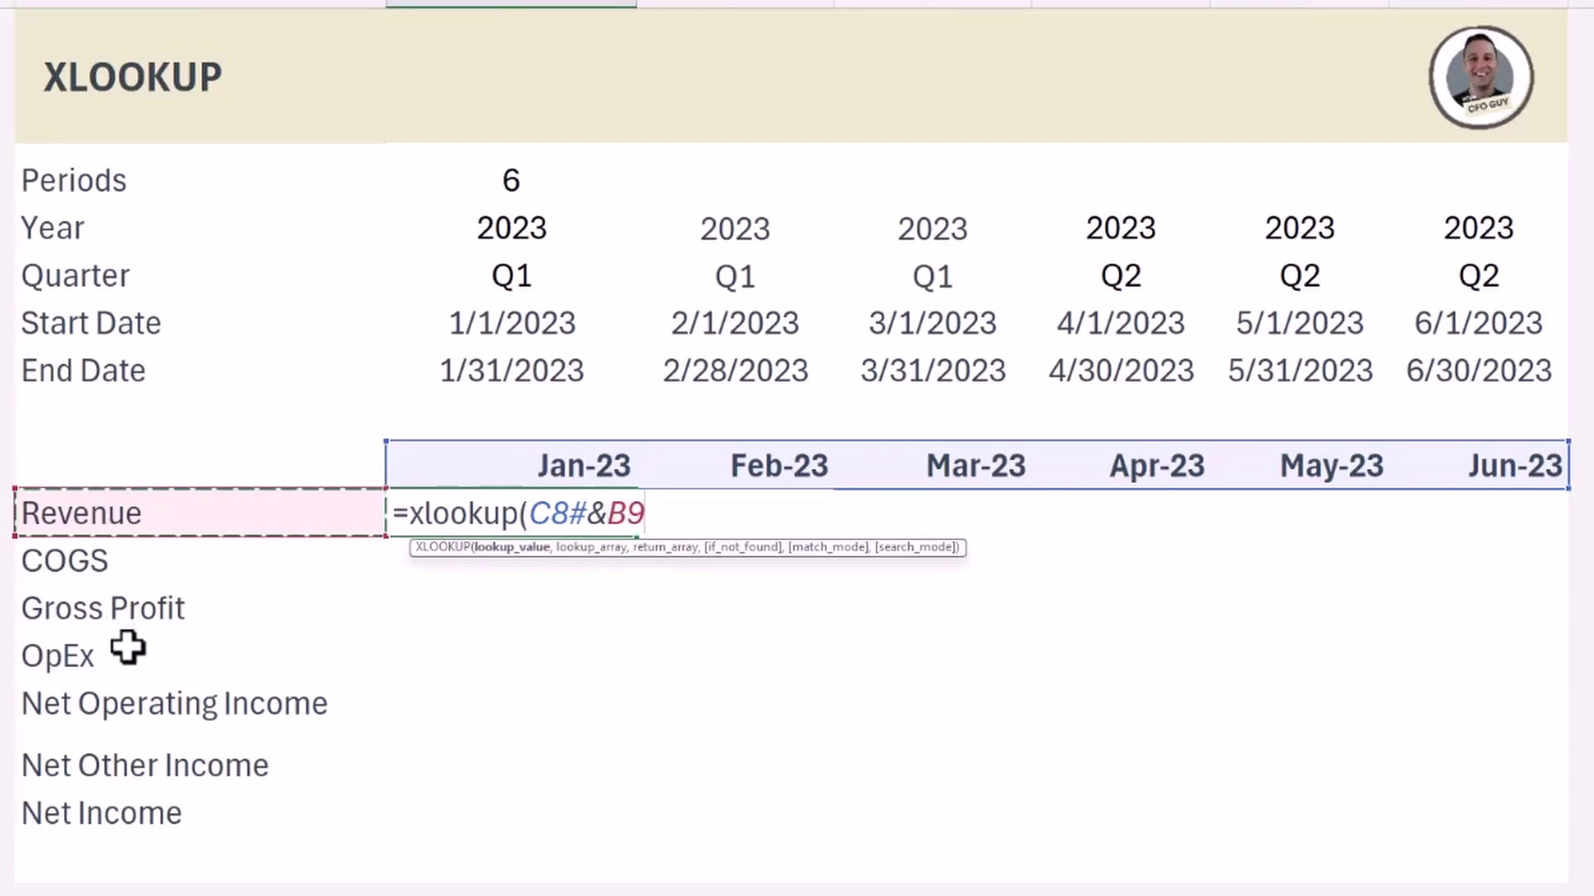
type("#,")
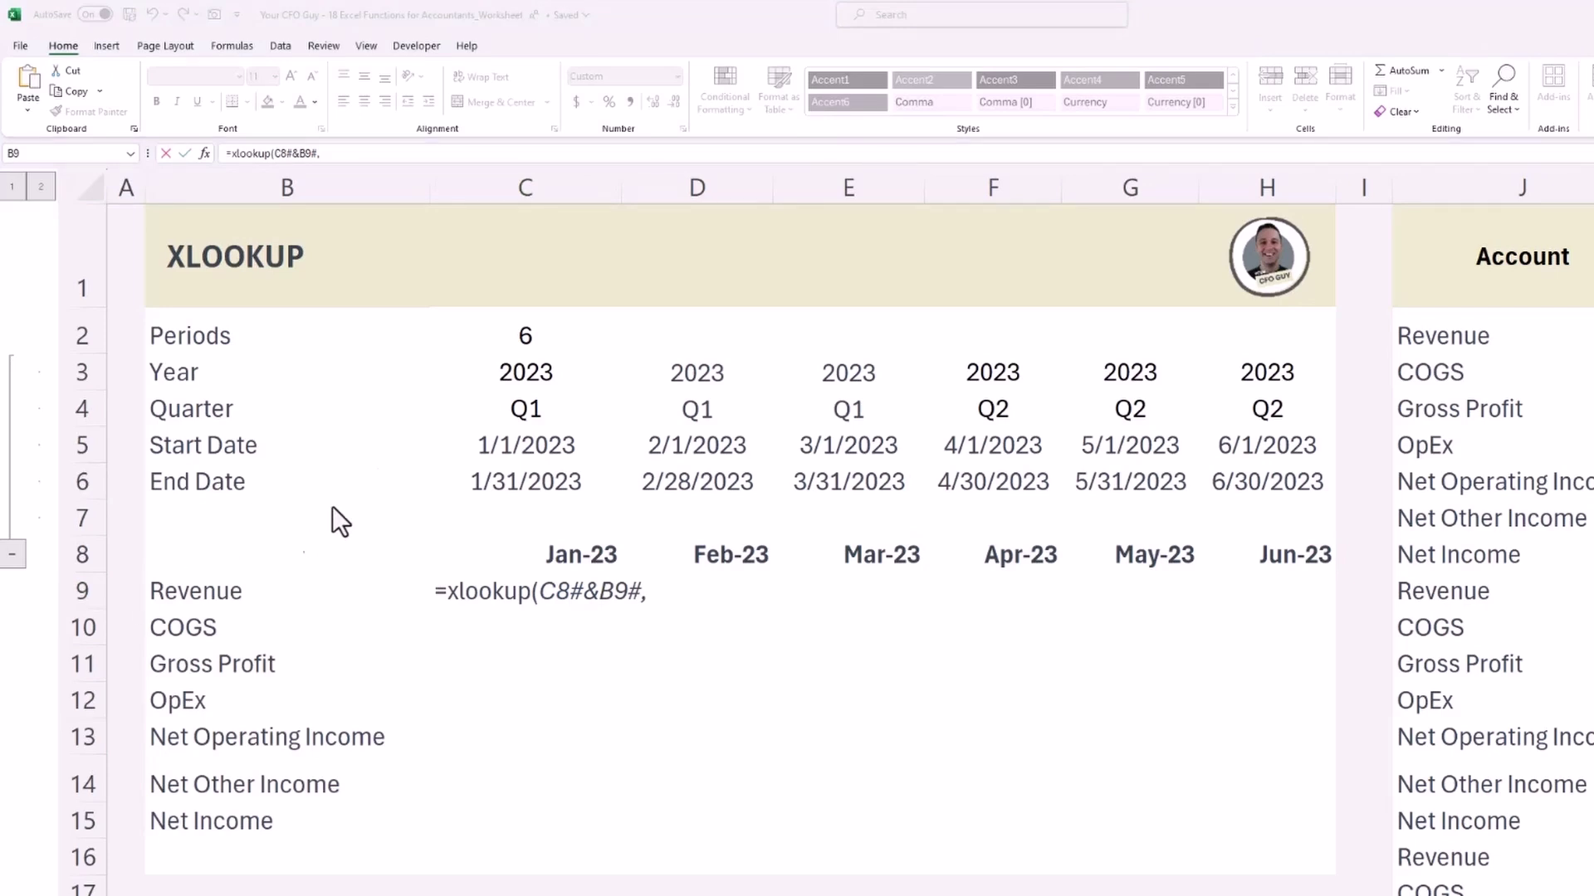
Reduce the C9 formula to =C8#&B9# to inspect the combined lookup keys and their source cells.
left_click_drag(271, 154, 229, 156)
key("BackSpace")
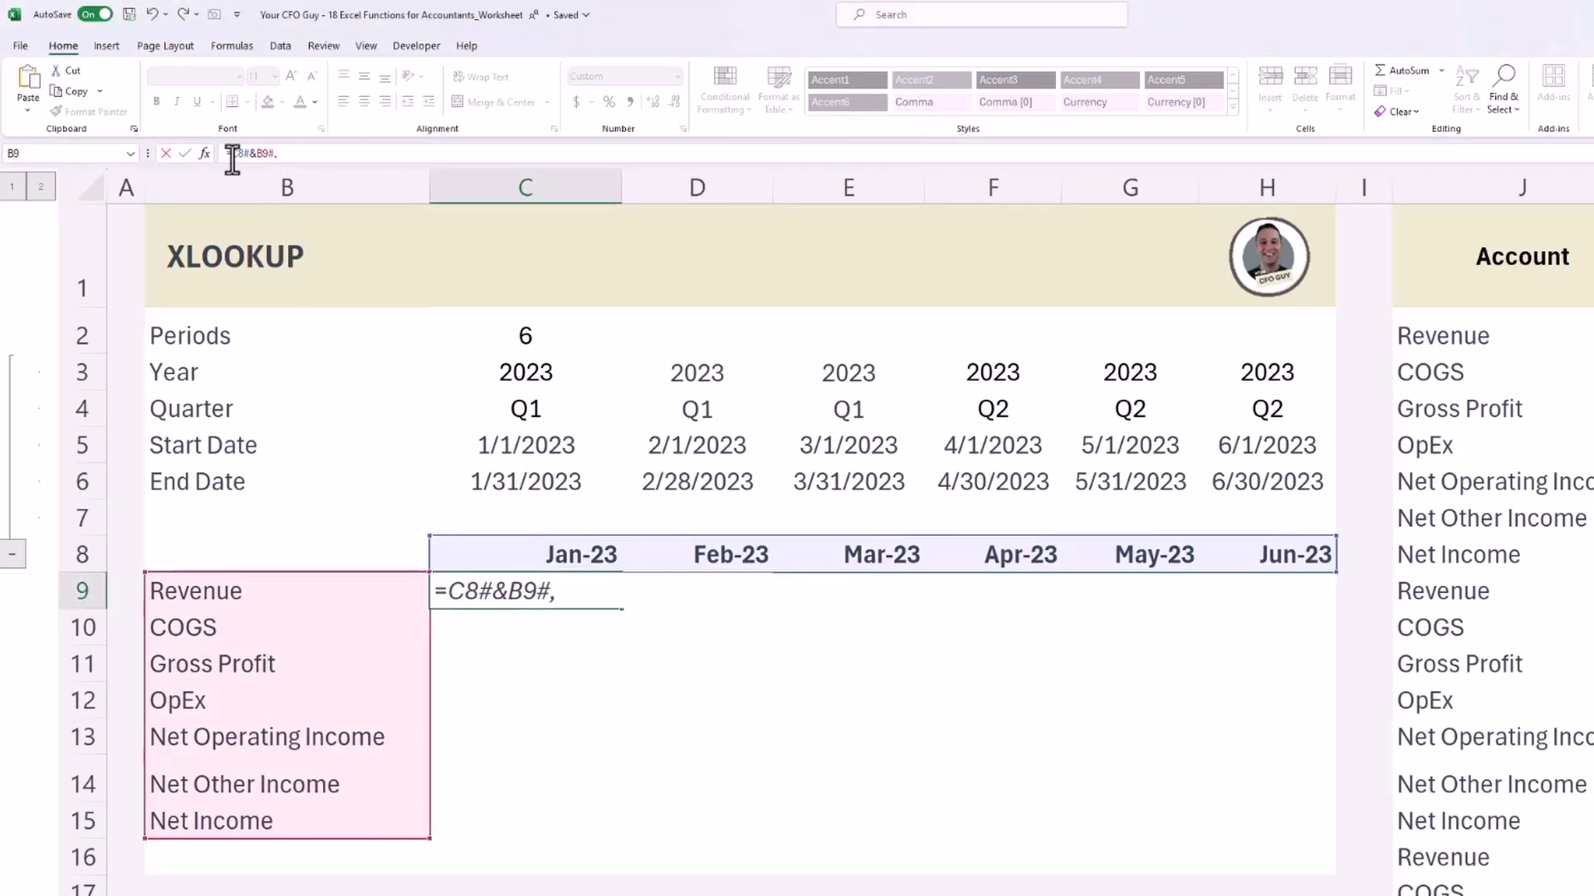
key("Return")
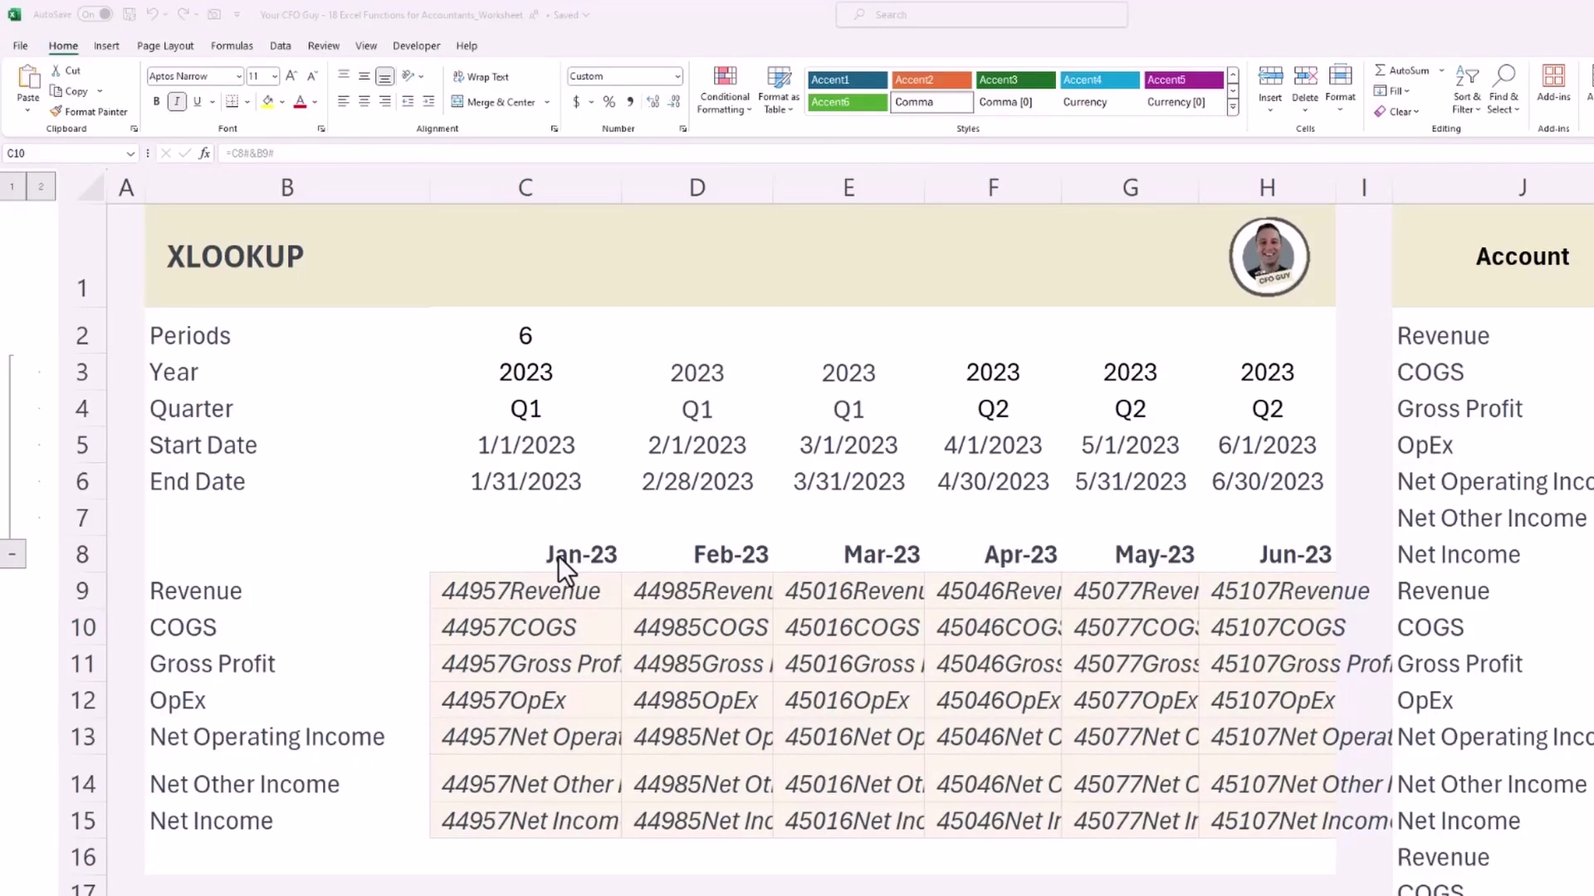
left_click(324, 596)
left_click(556, 554)
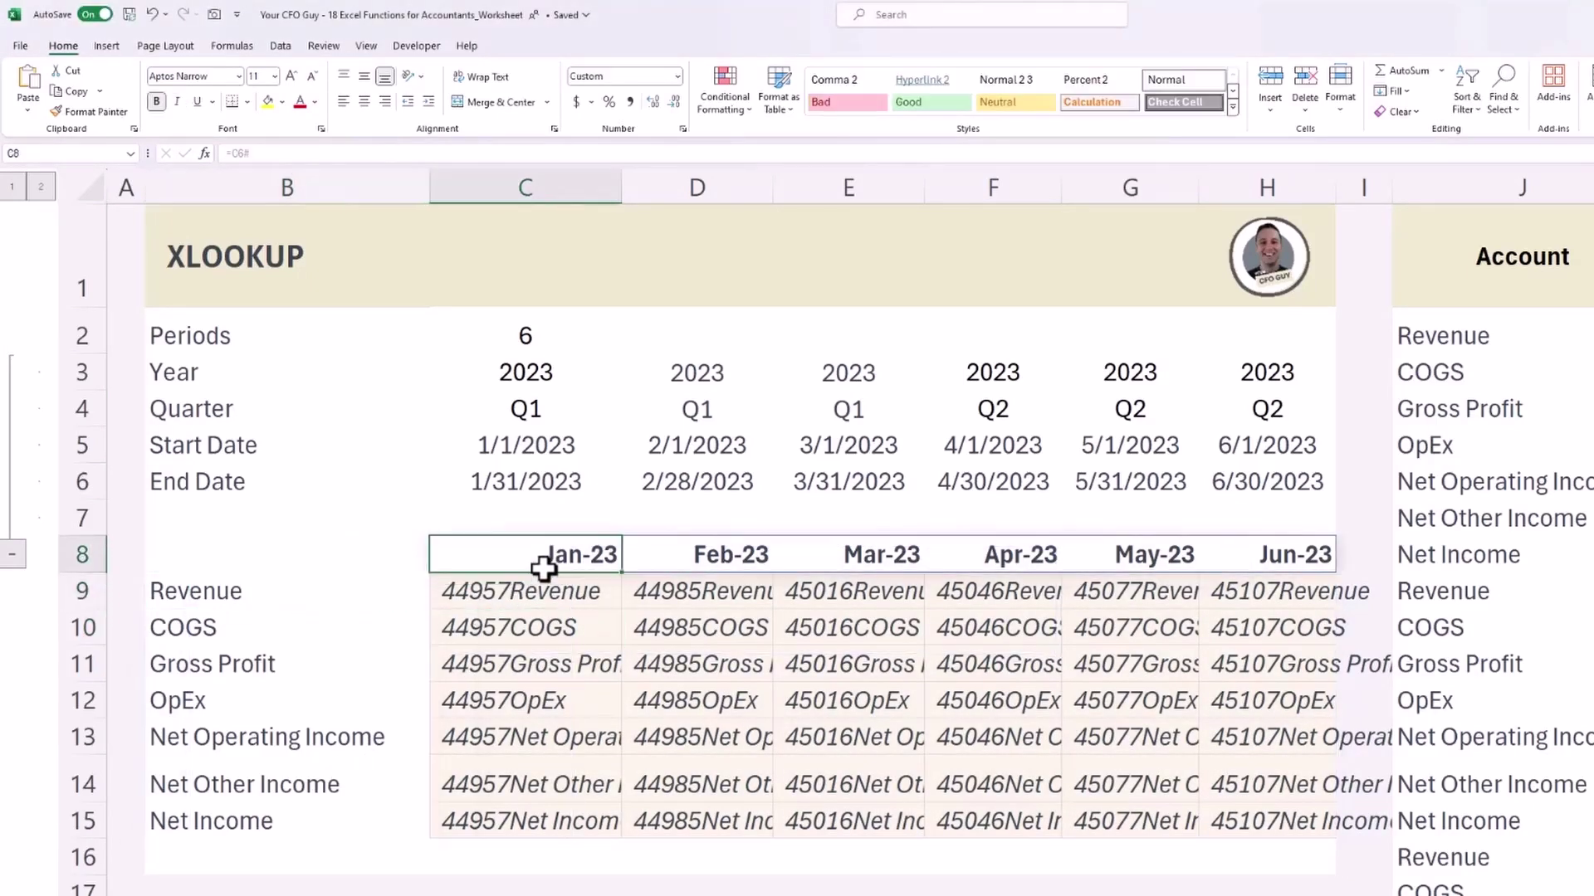
left_click(523, 598)
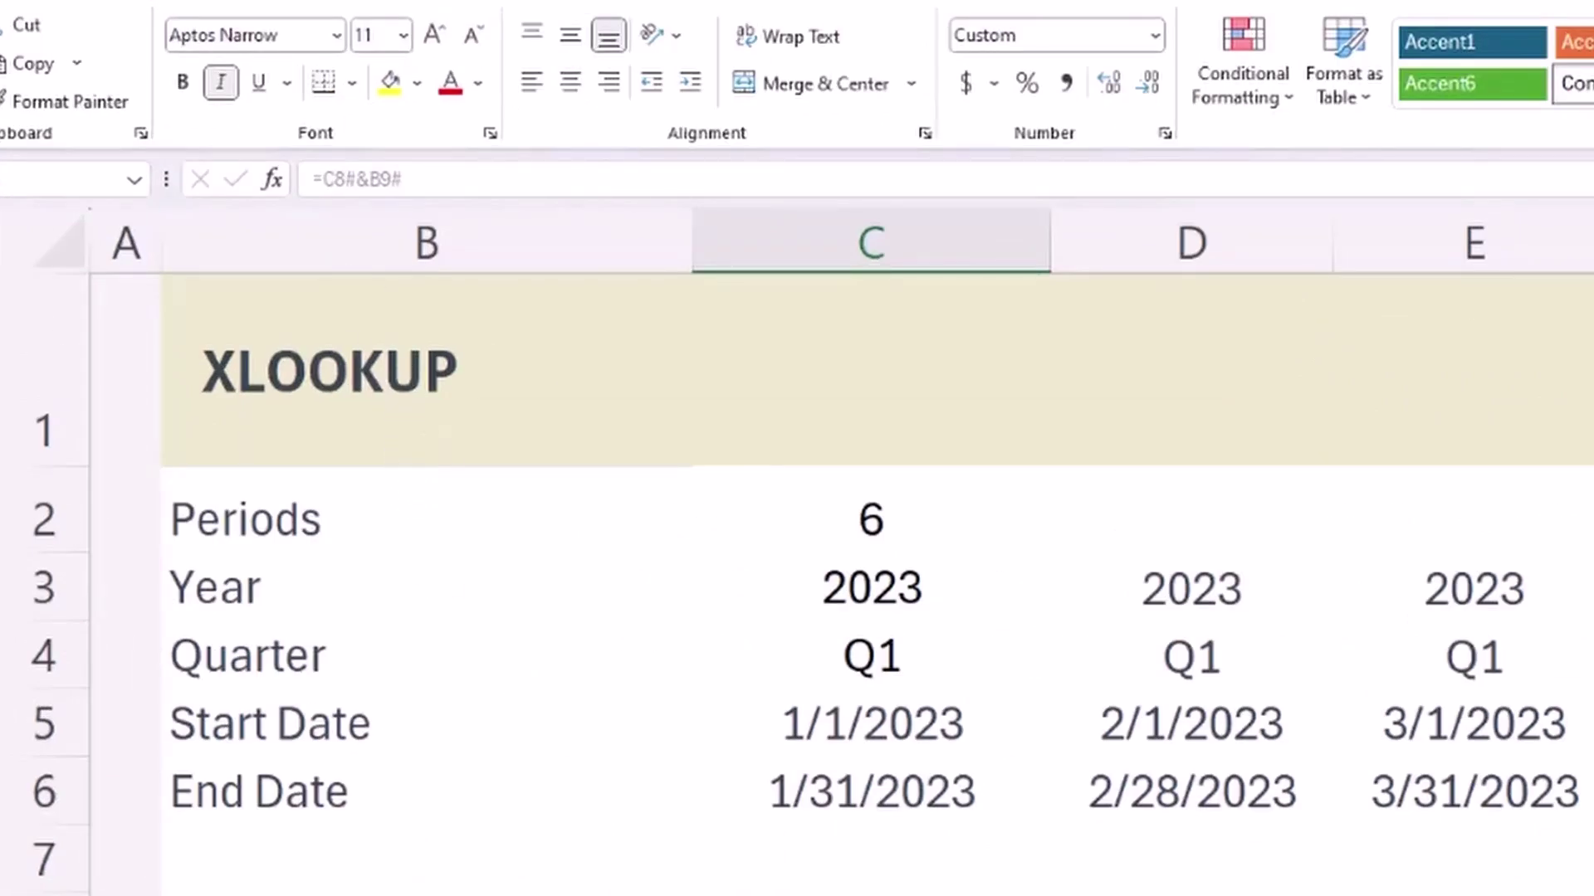
Wrap the C9 formula's C8#&B9# in XLOOKUP, with PandL_Unpivot[Date]&PandL_Unpivot[Account] as the lookup array.
left_click(321, 179)
type("xlookup(")
key("End")
type(",")
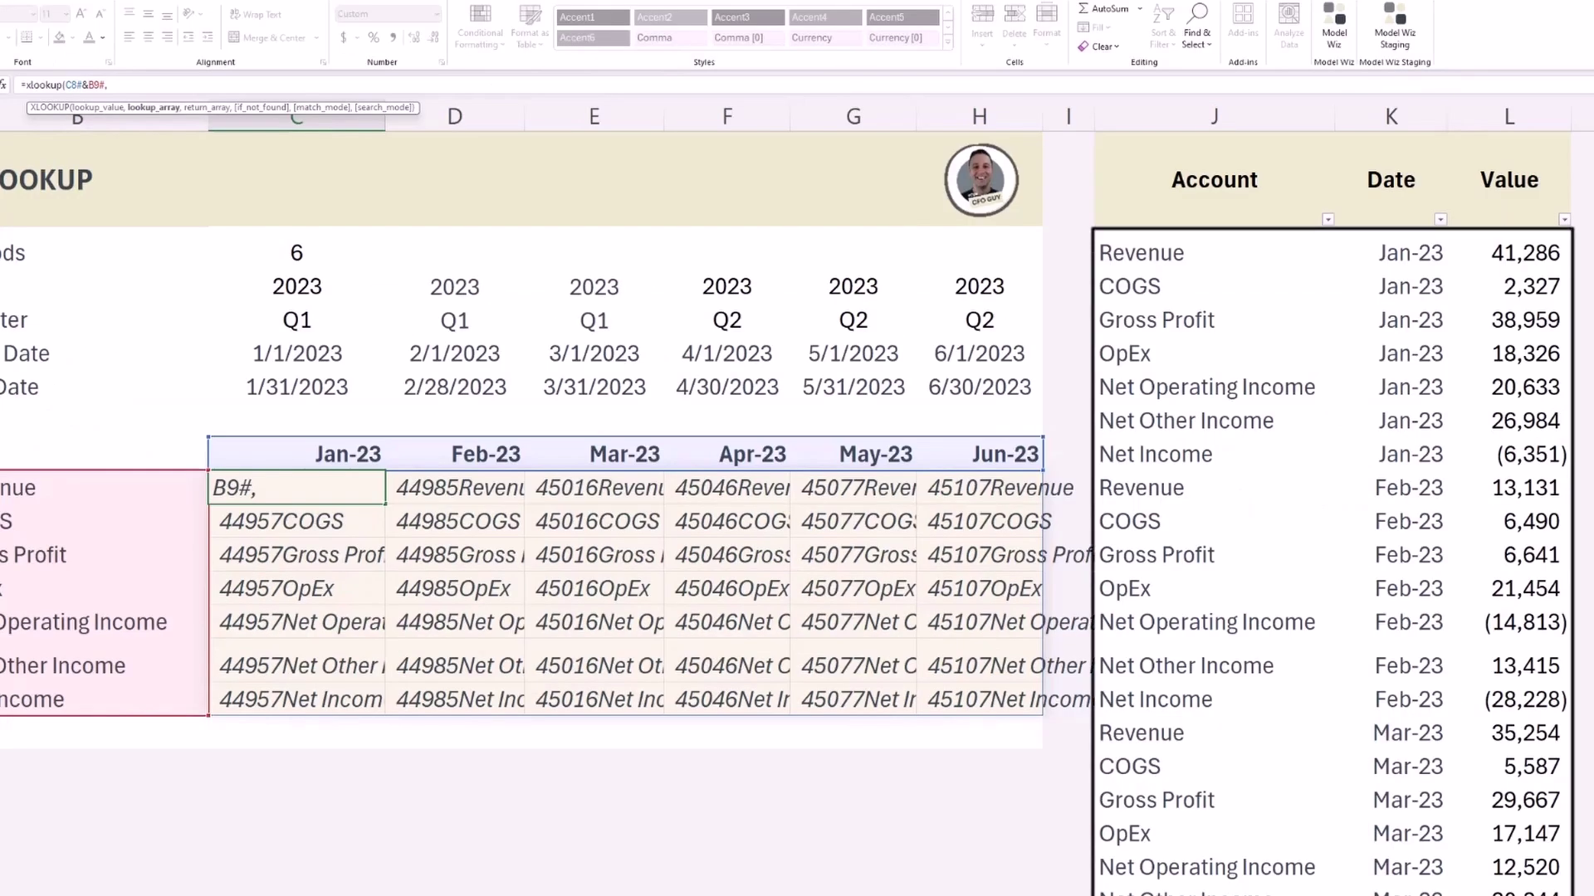
left_click(1409, 320)
key("ctrl+space")
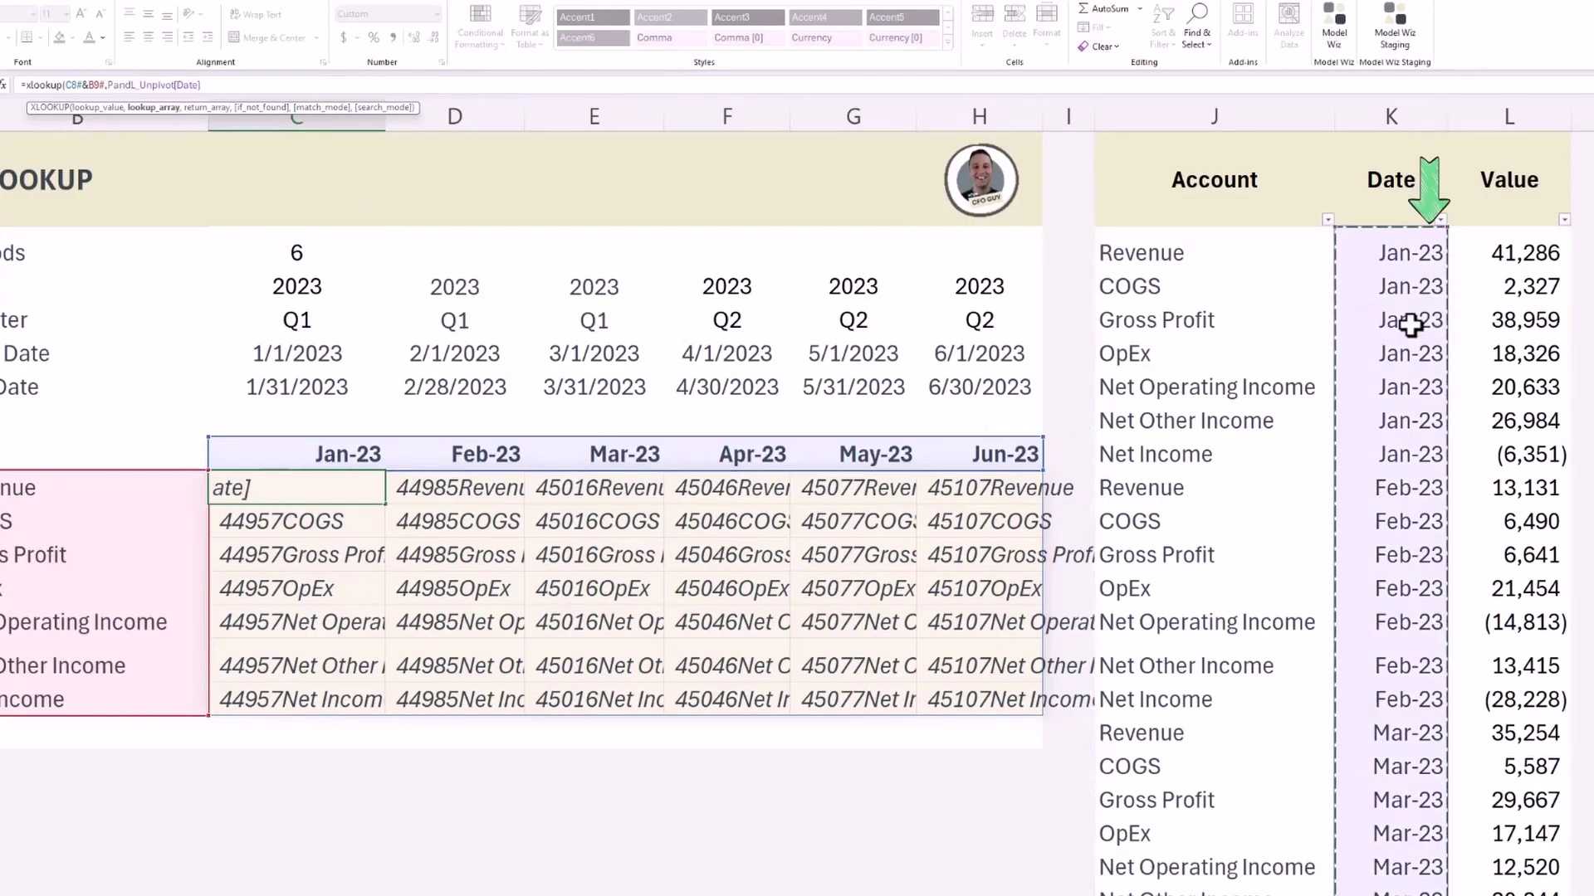
type("&")
left_click(1174, 354)
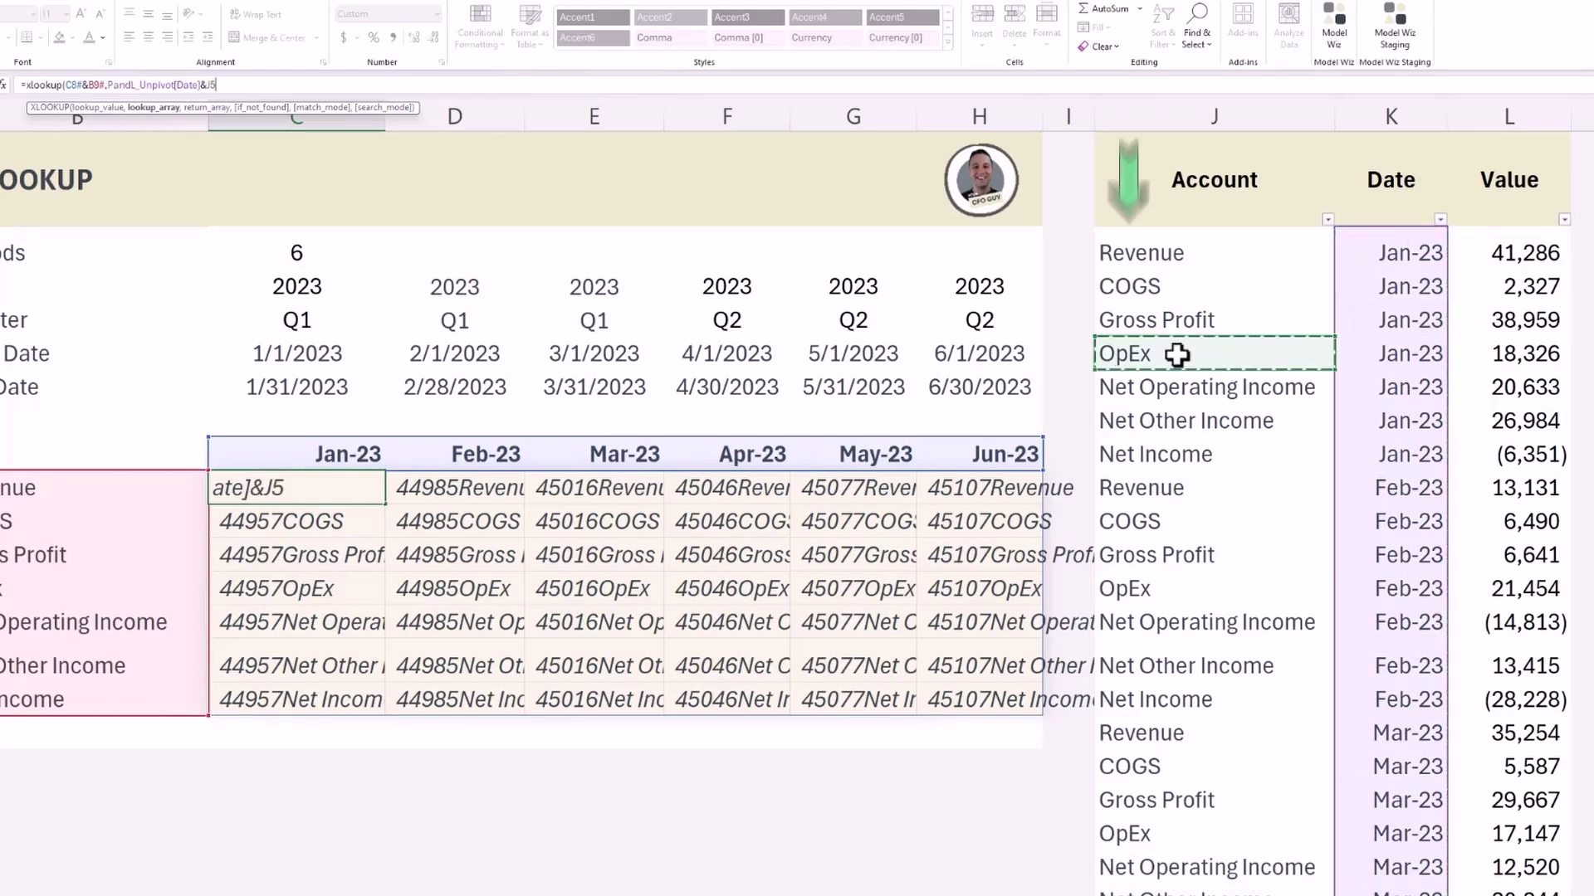
key("ctrl+space")
Complete the C9 XLOOKUP with PandL_Unpivot[Value] as the return array.
type(",")
left_click(1542, 322)
key("ctrl+space")
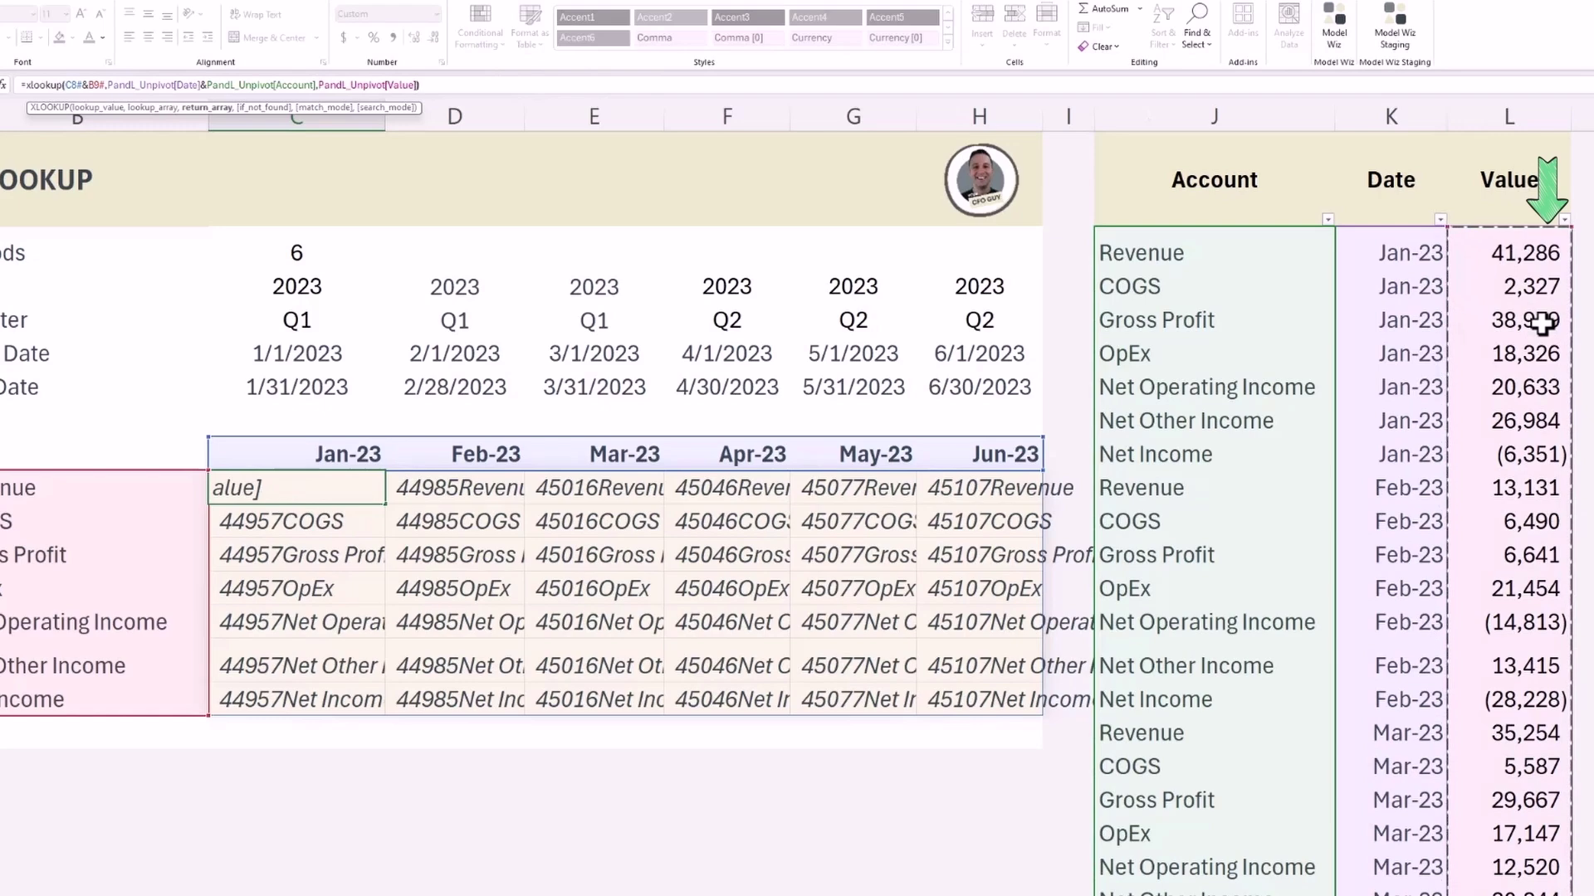
type(")")
key("Return")
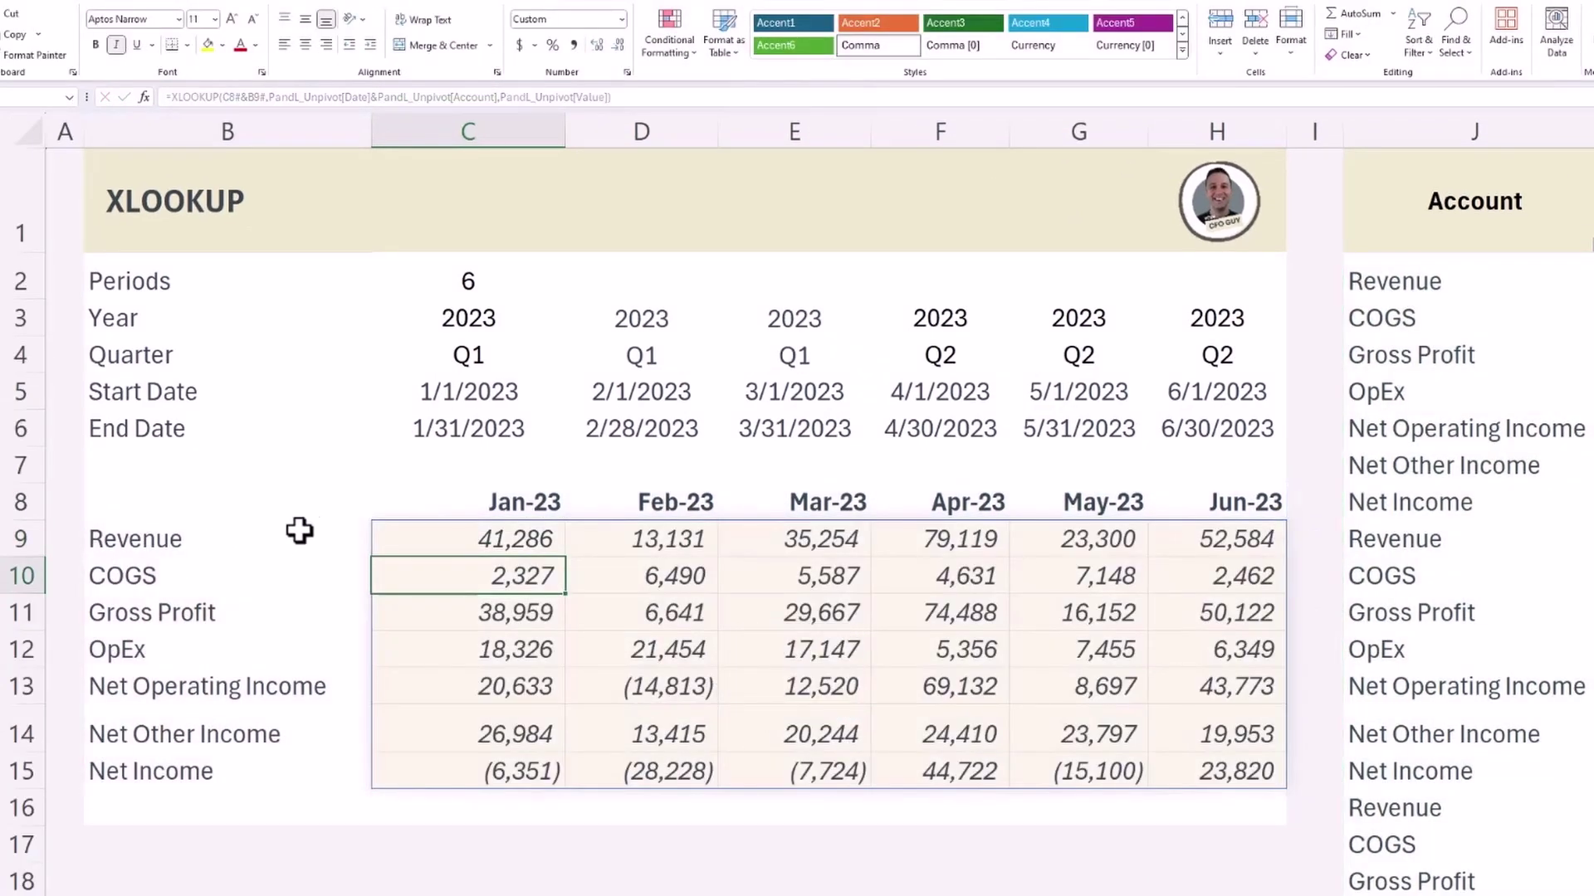
left_click(448, 538)
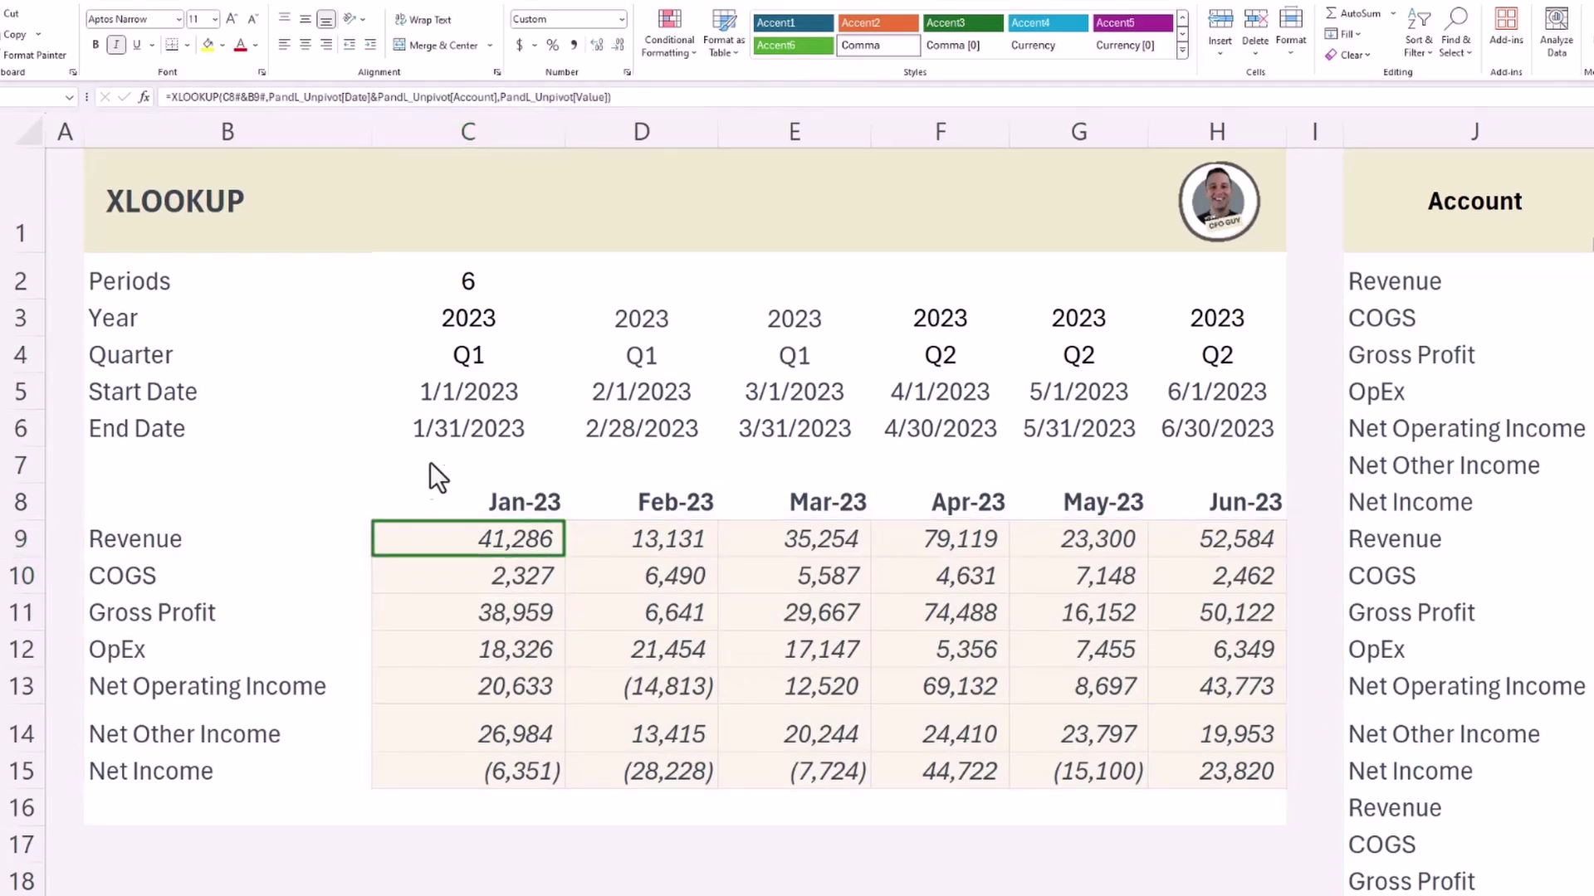
Test the dynamic table by setting Periods in C2 to 2 and after that to 4.
left_click(448, 281)
key("ctrl+Return")
type("2")
key("Return")
key("Up")
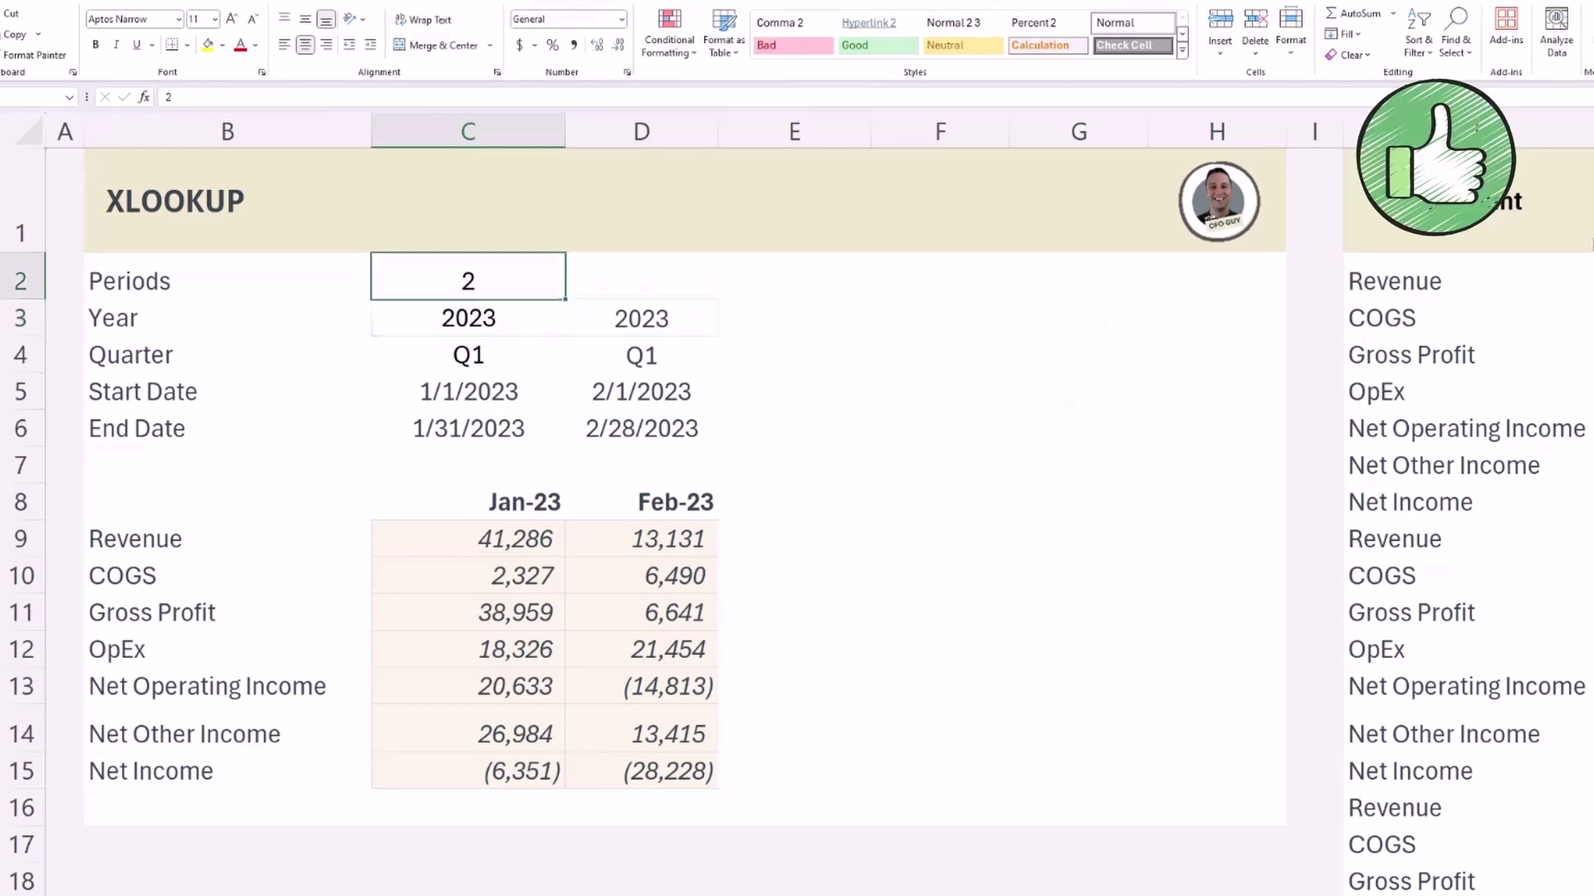
type("4")
key("Return")
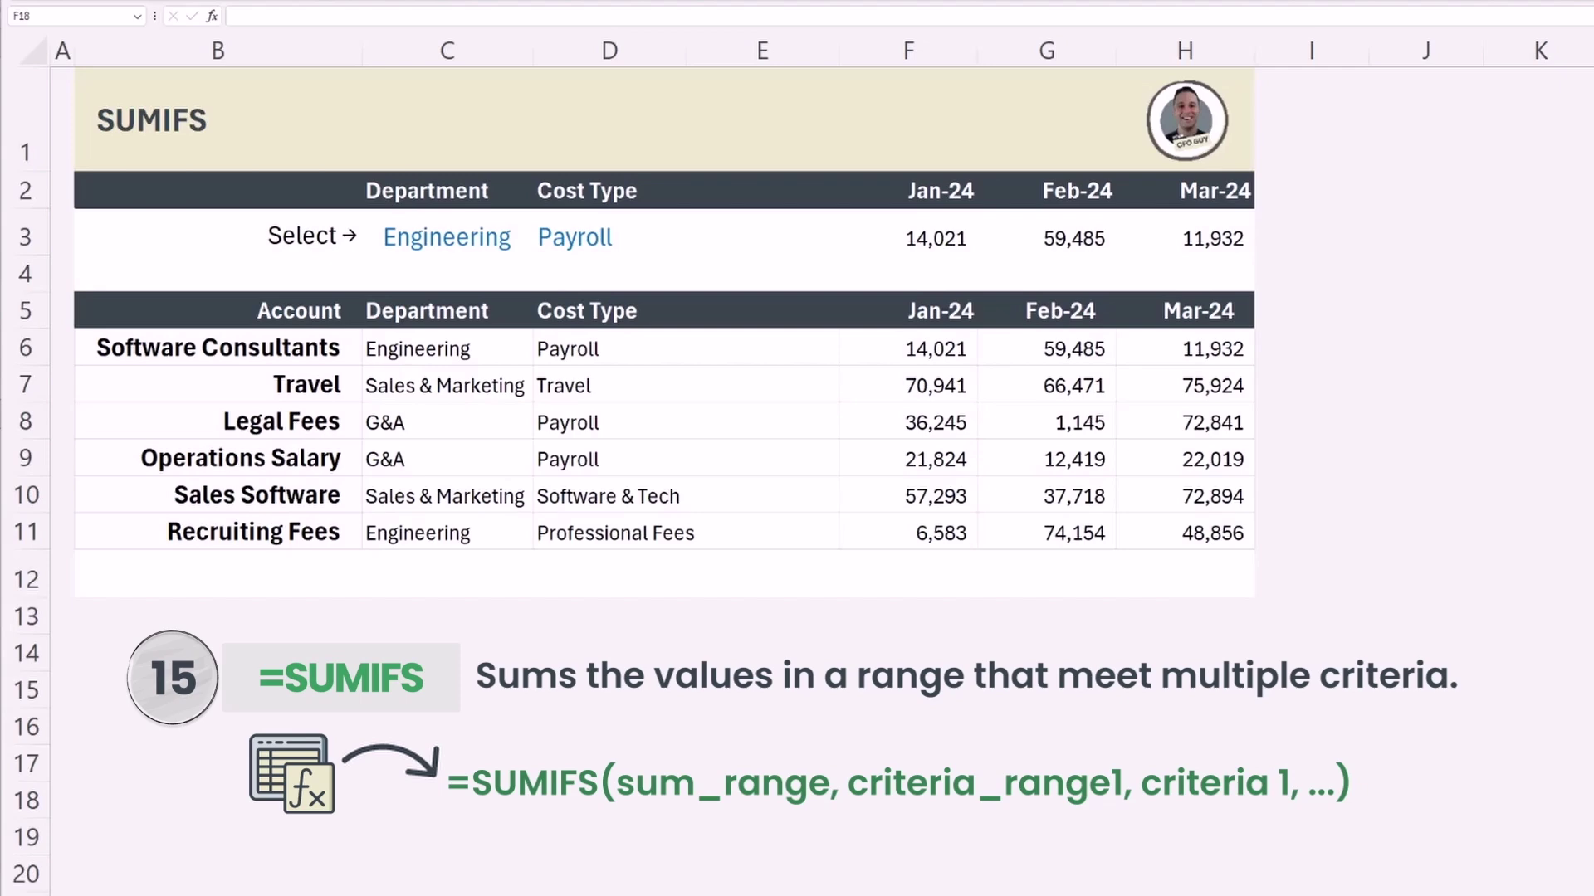
Start a SUMIFS formula in F3 with the Jan-24 values F6:F11 as the sum range.
left_click(461, 229)
left_click(588, 226)
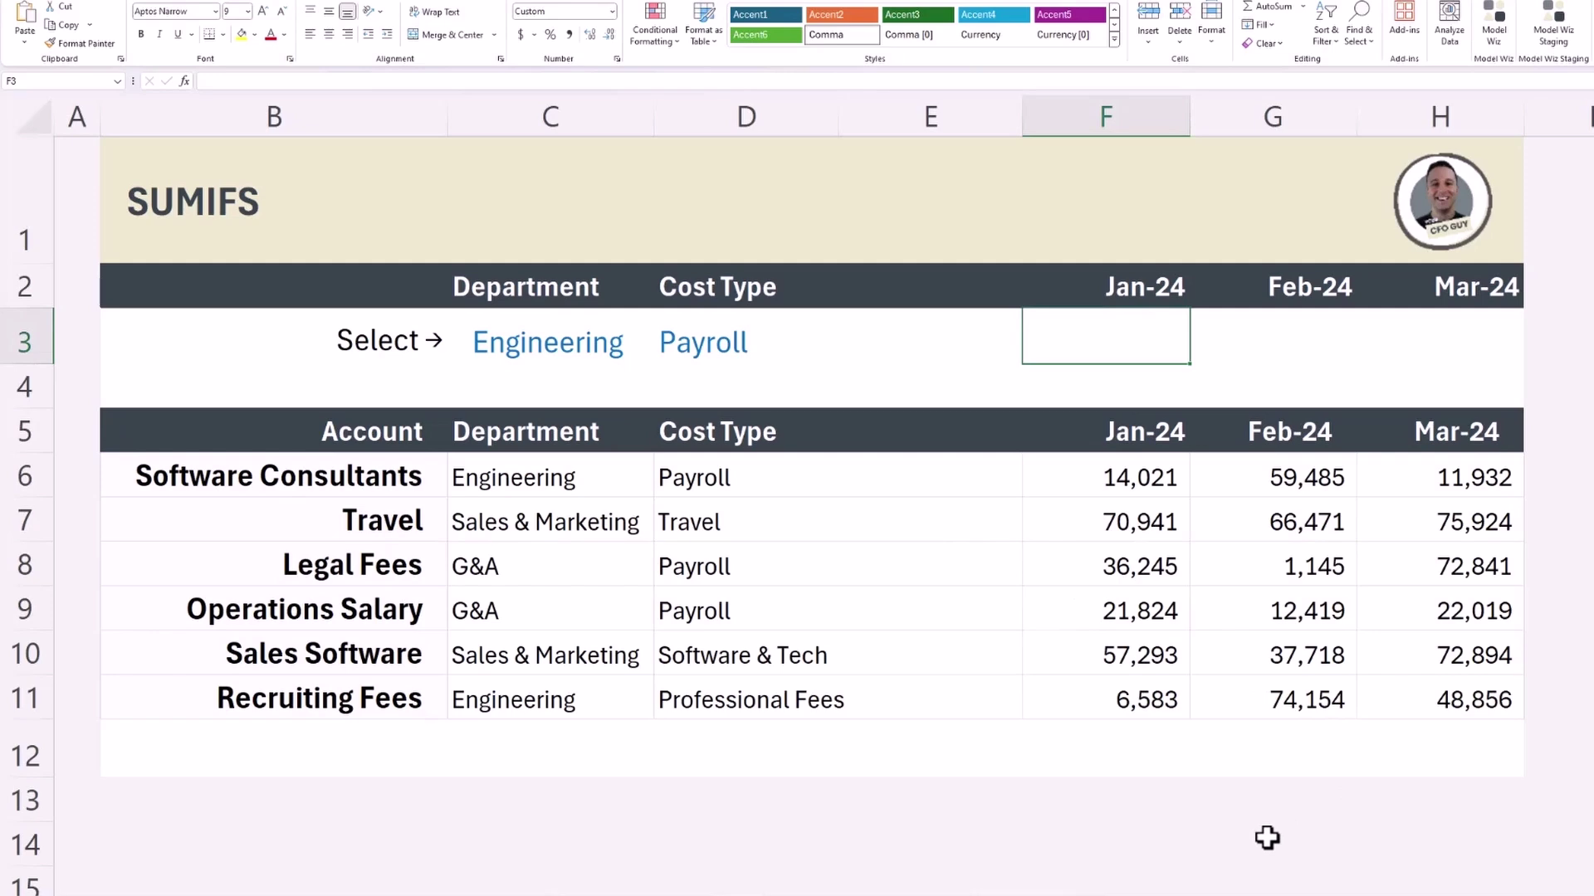
type("=sumifs(")
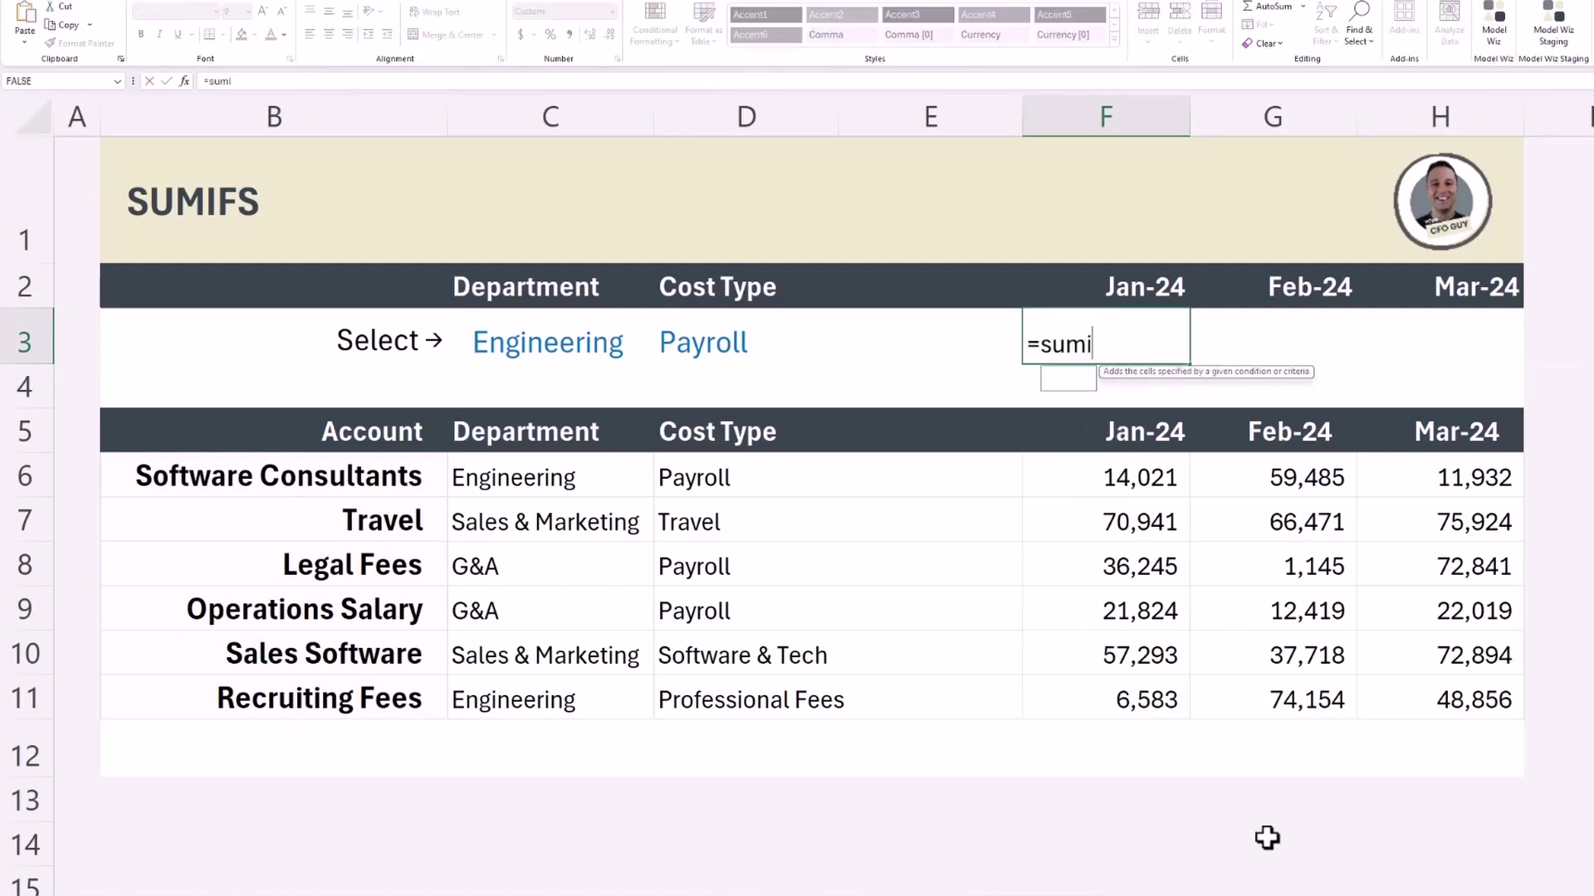
left_click_drag(1125, 477, 1128, 700)
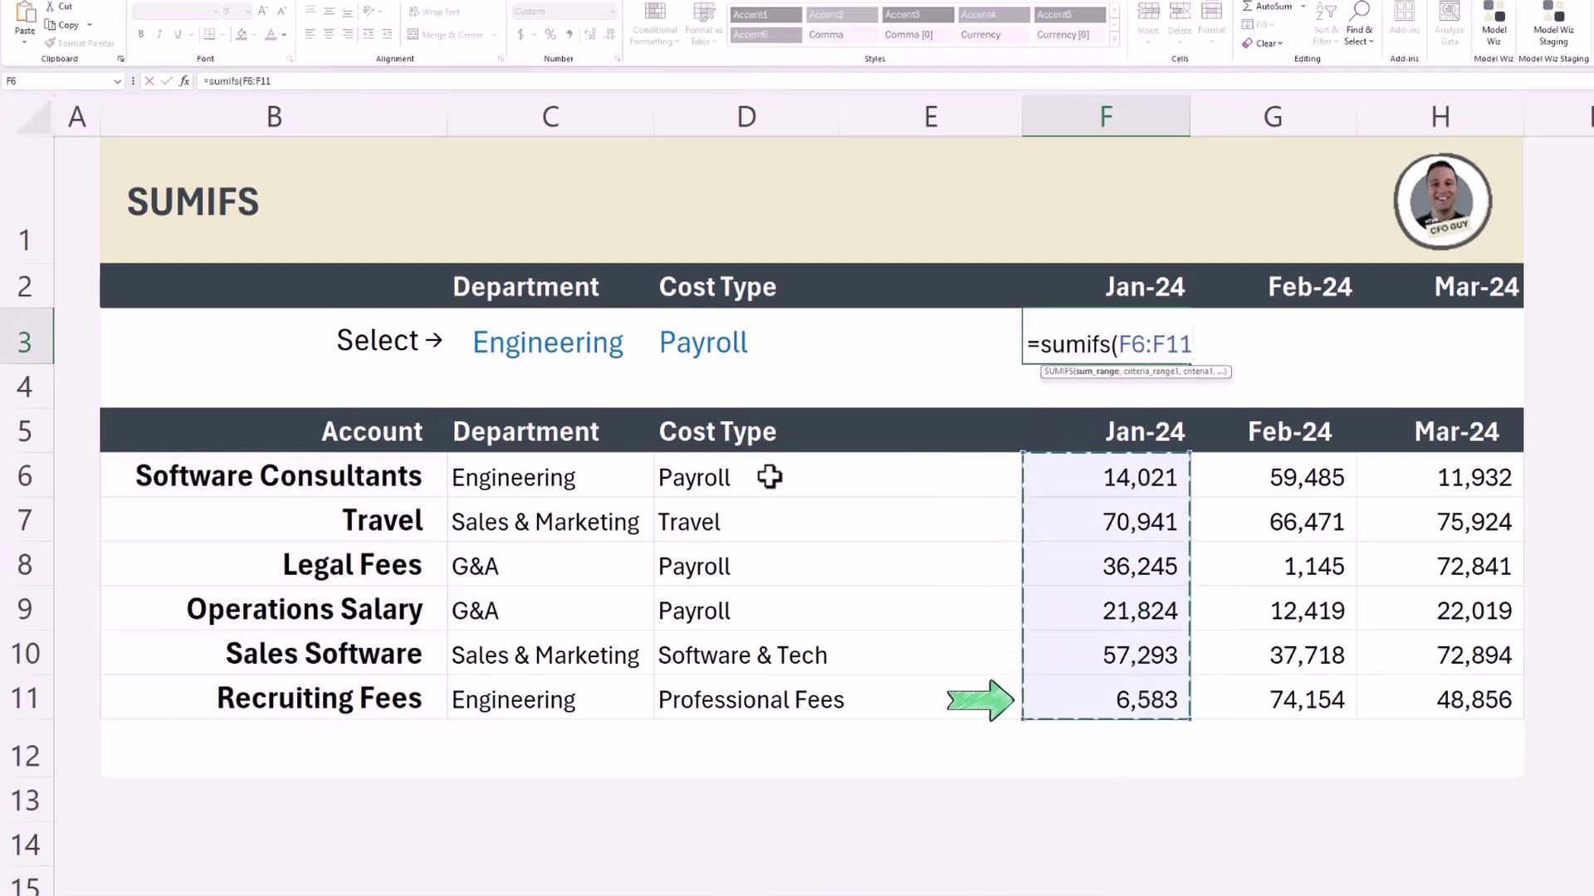
type(",")
Add the department criteria to the SUMIFS formula, using $C$6:$C$11 as the range and $C3 as the criterion.
left_click_drag(514, 477, 551, 698)
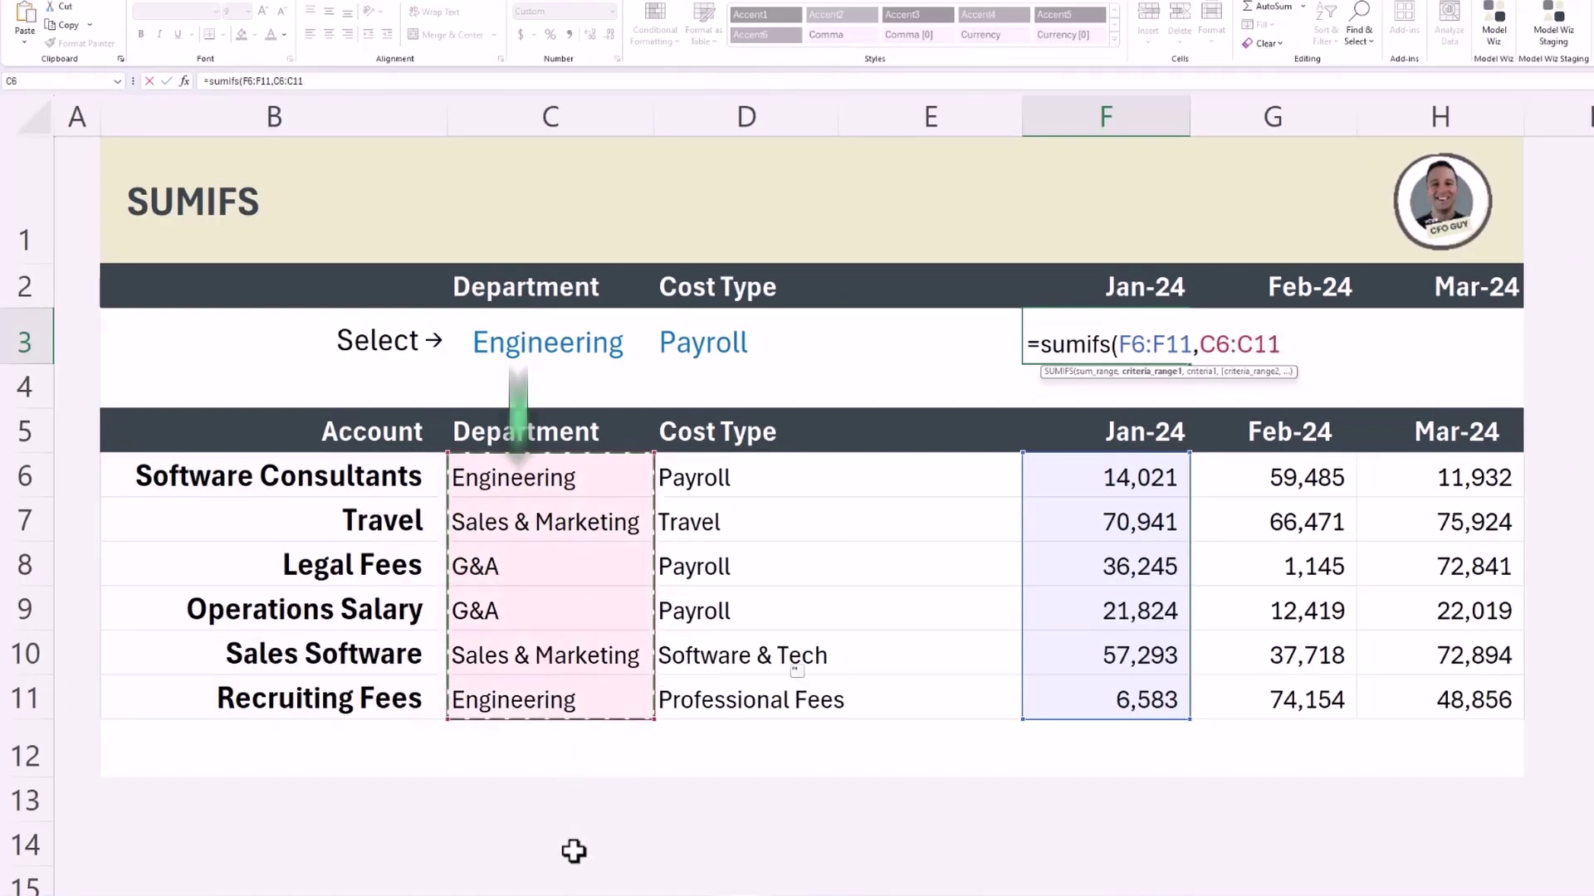
key("F4")
type(",")
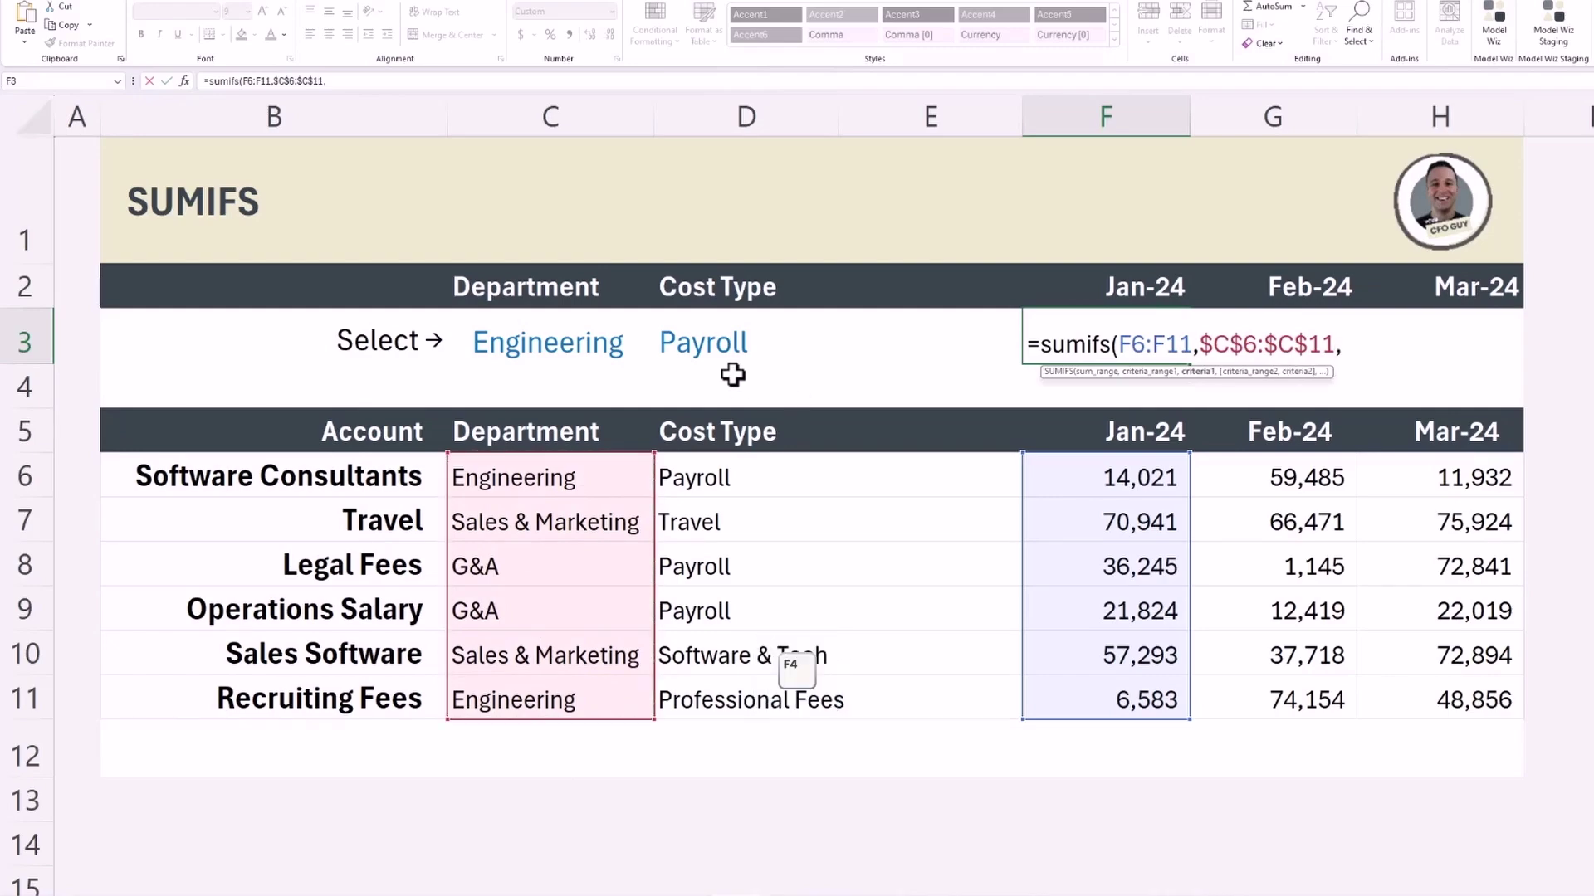
left_click(548, 342)
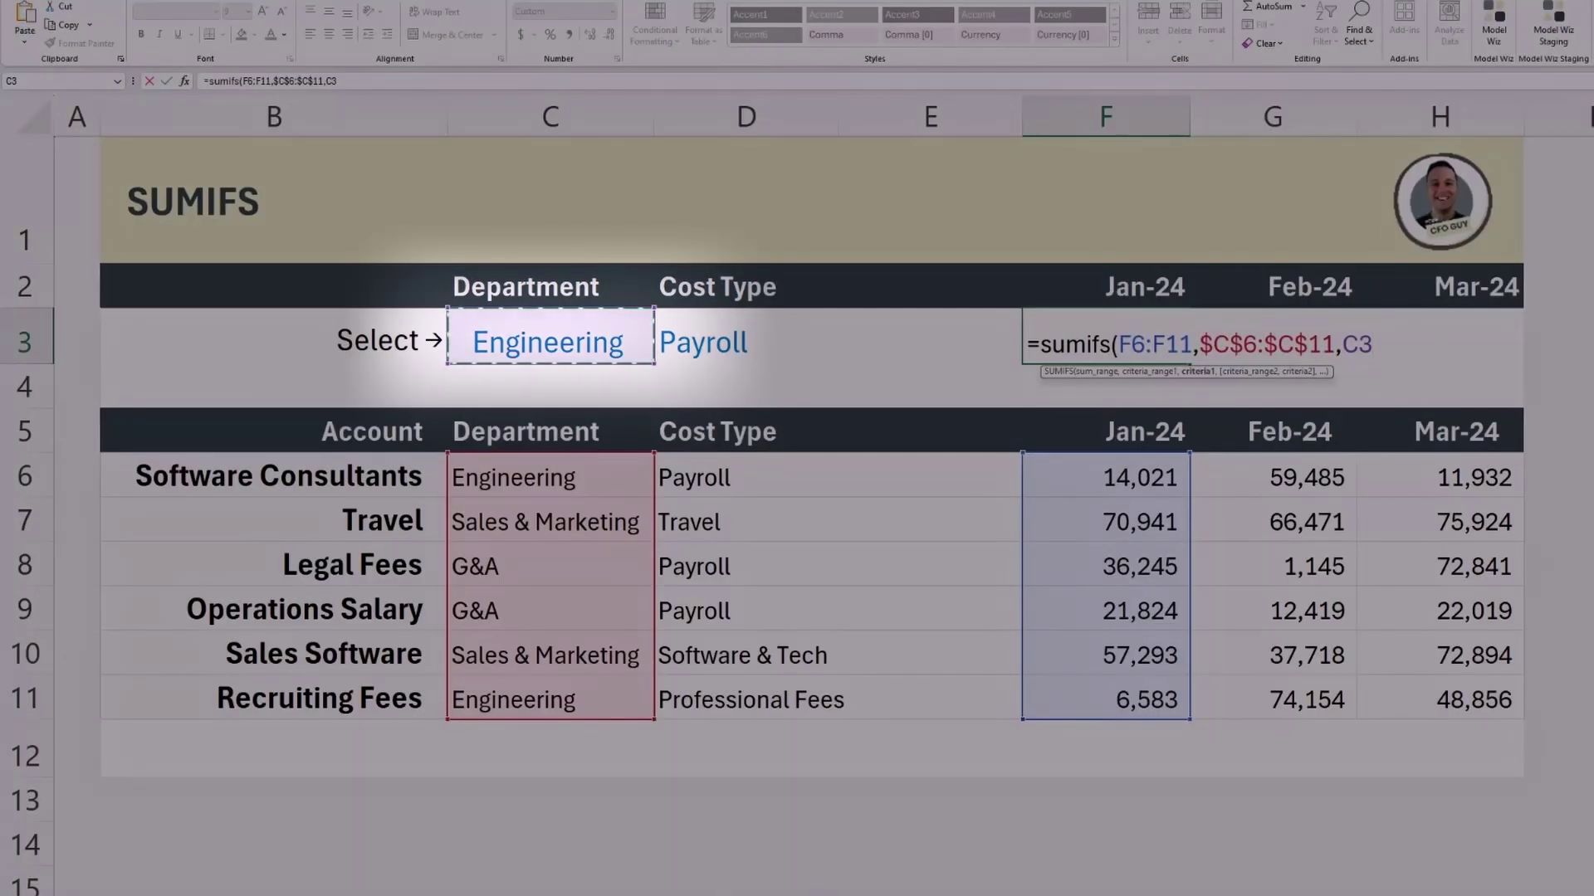
key("F4")
key("F4")
key("F4")
type(",")
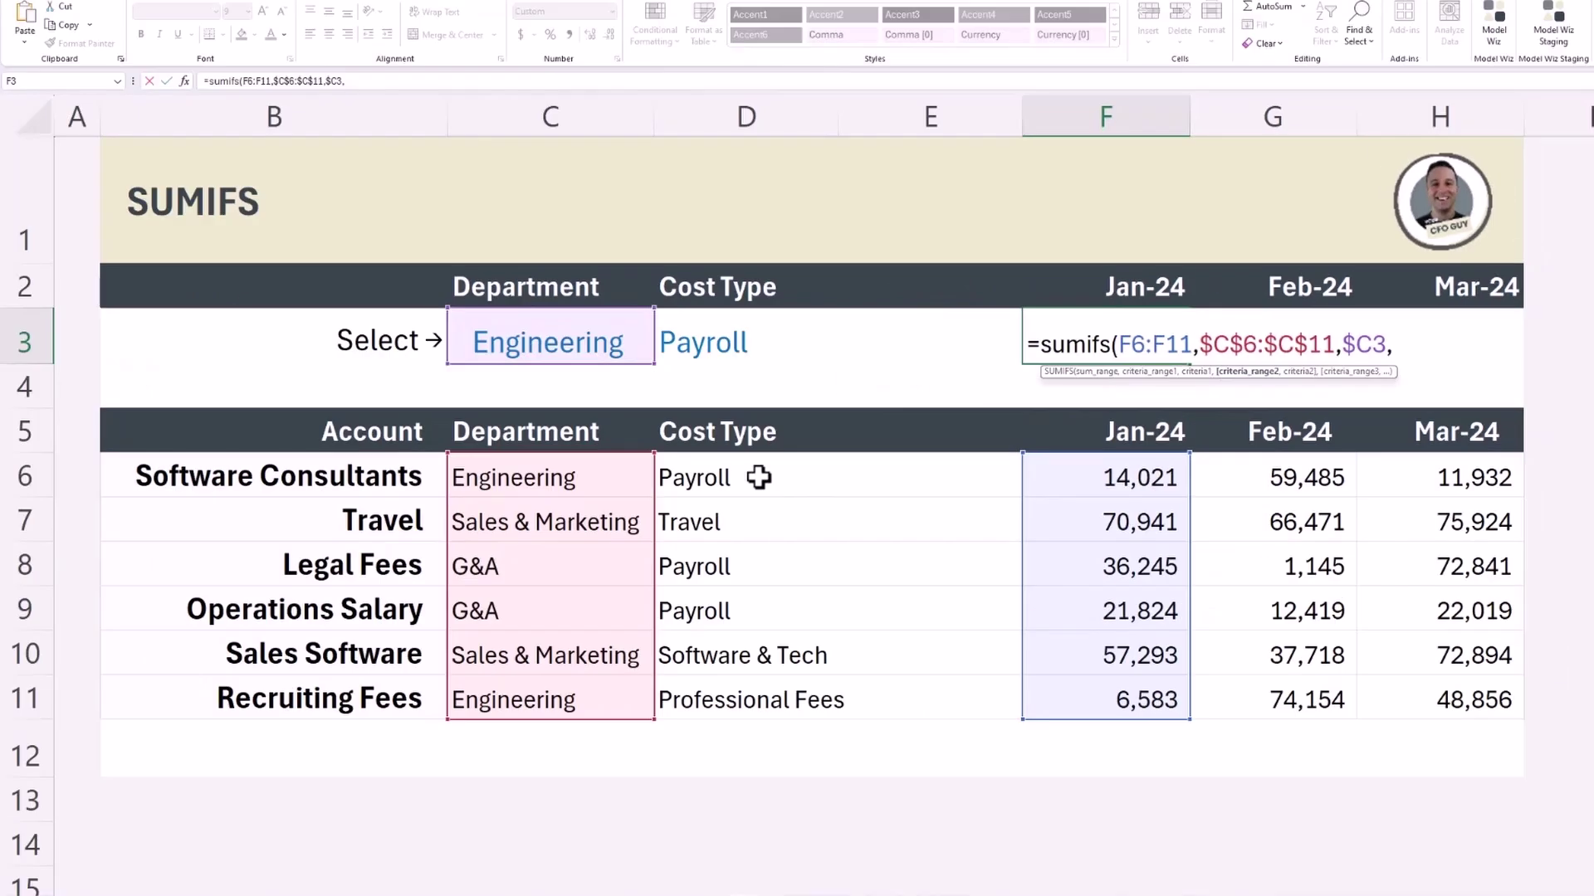
Add the cost type criteria $D$6:$D$11 and $D3 to the F3 SUMIFS formula and enter it.
left_click_drag(758, 473, 774, 700)
key("F4")
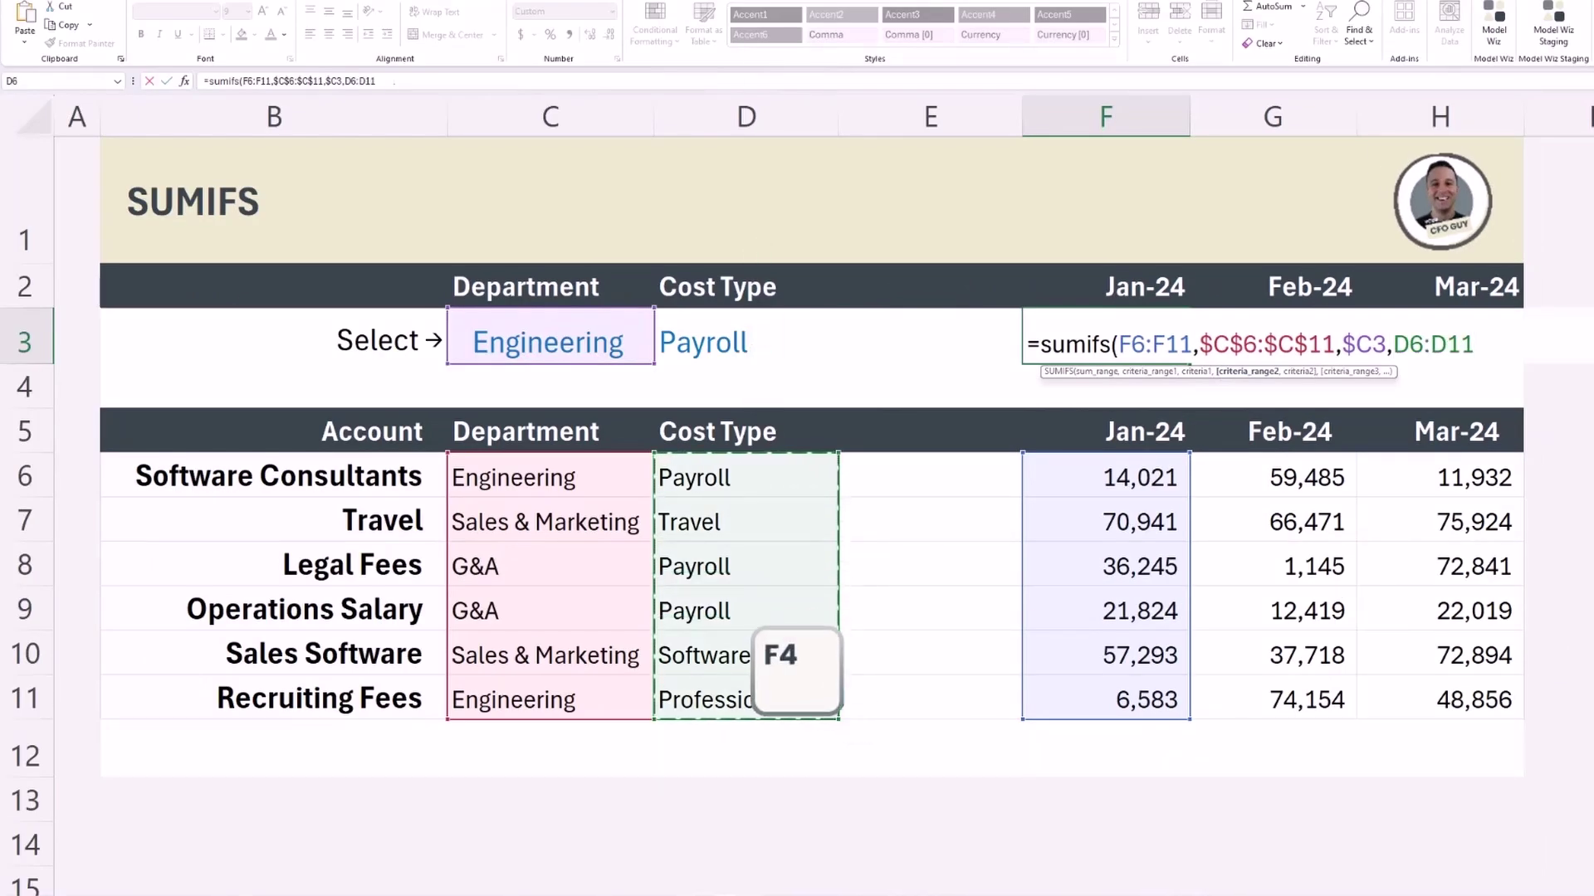
type(",")
left_click(704, 342)
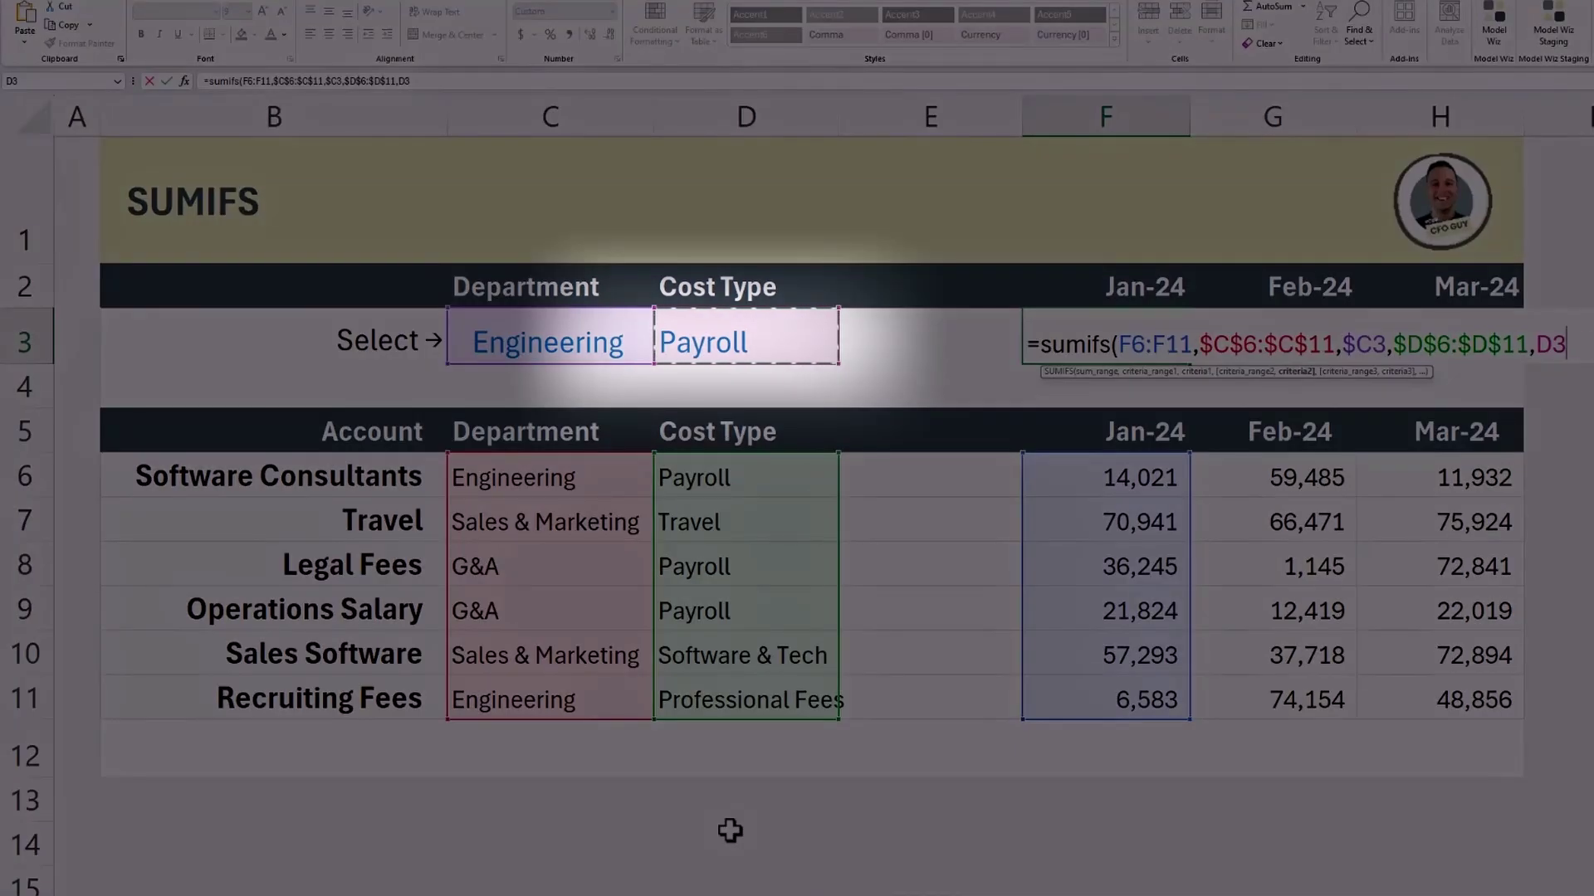
key("F4")
key("F4")
key("F4")
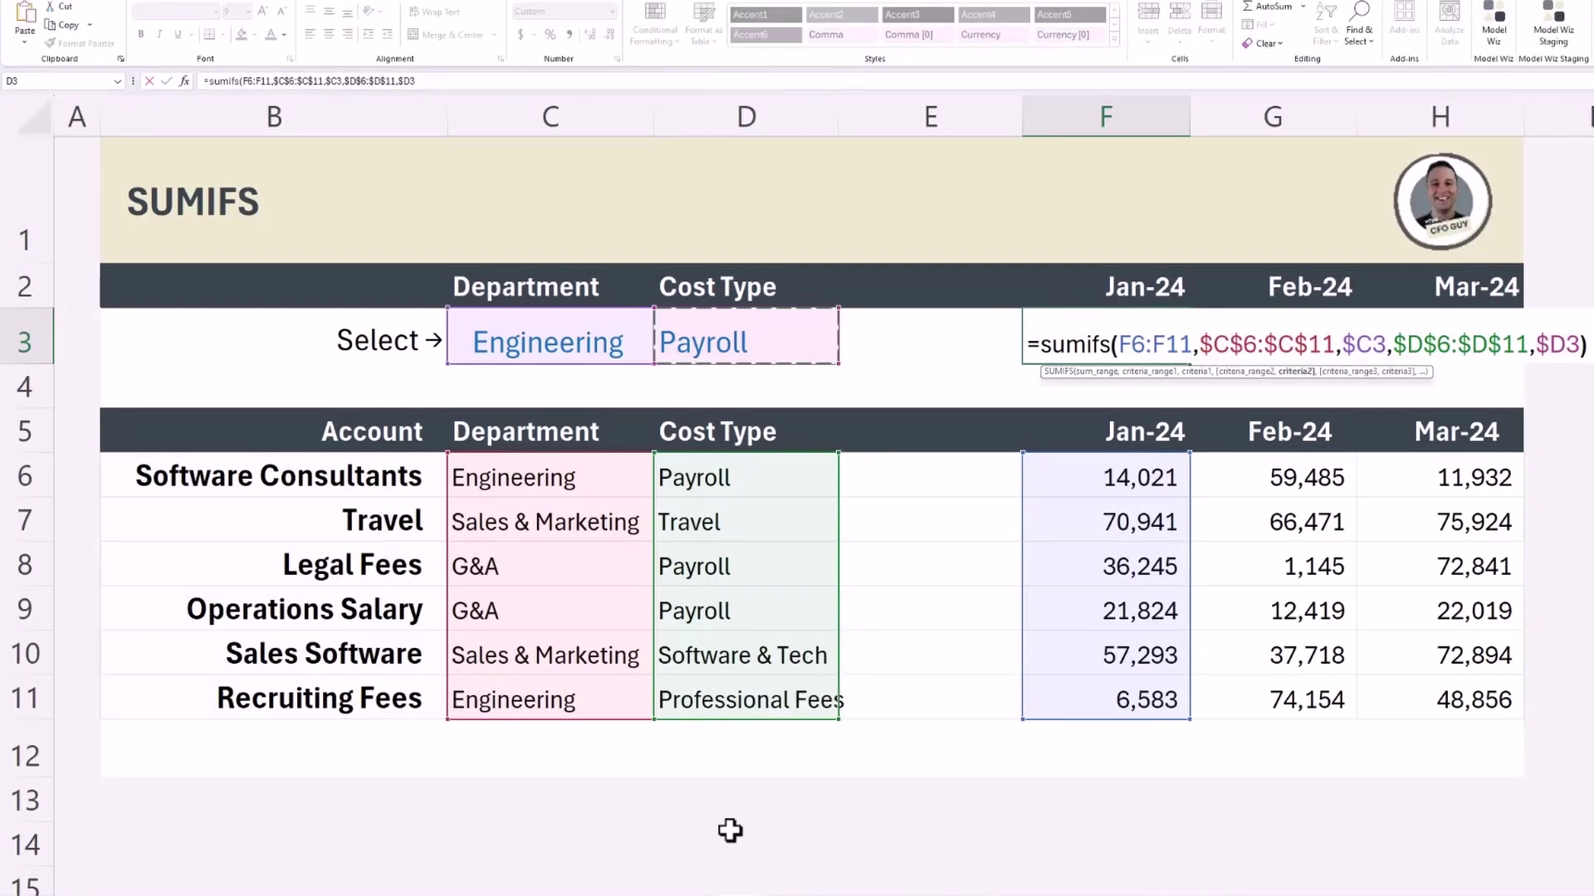
type(")")
key("Return")
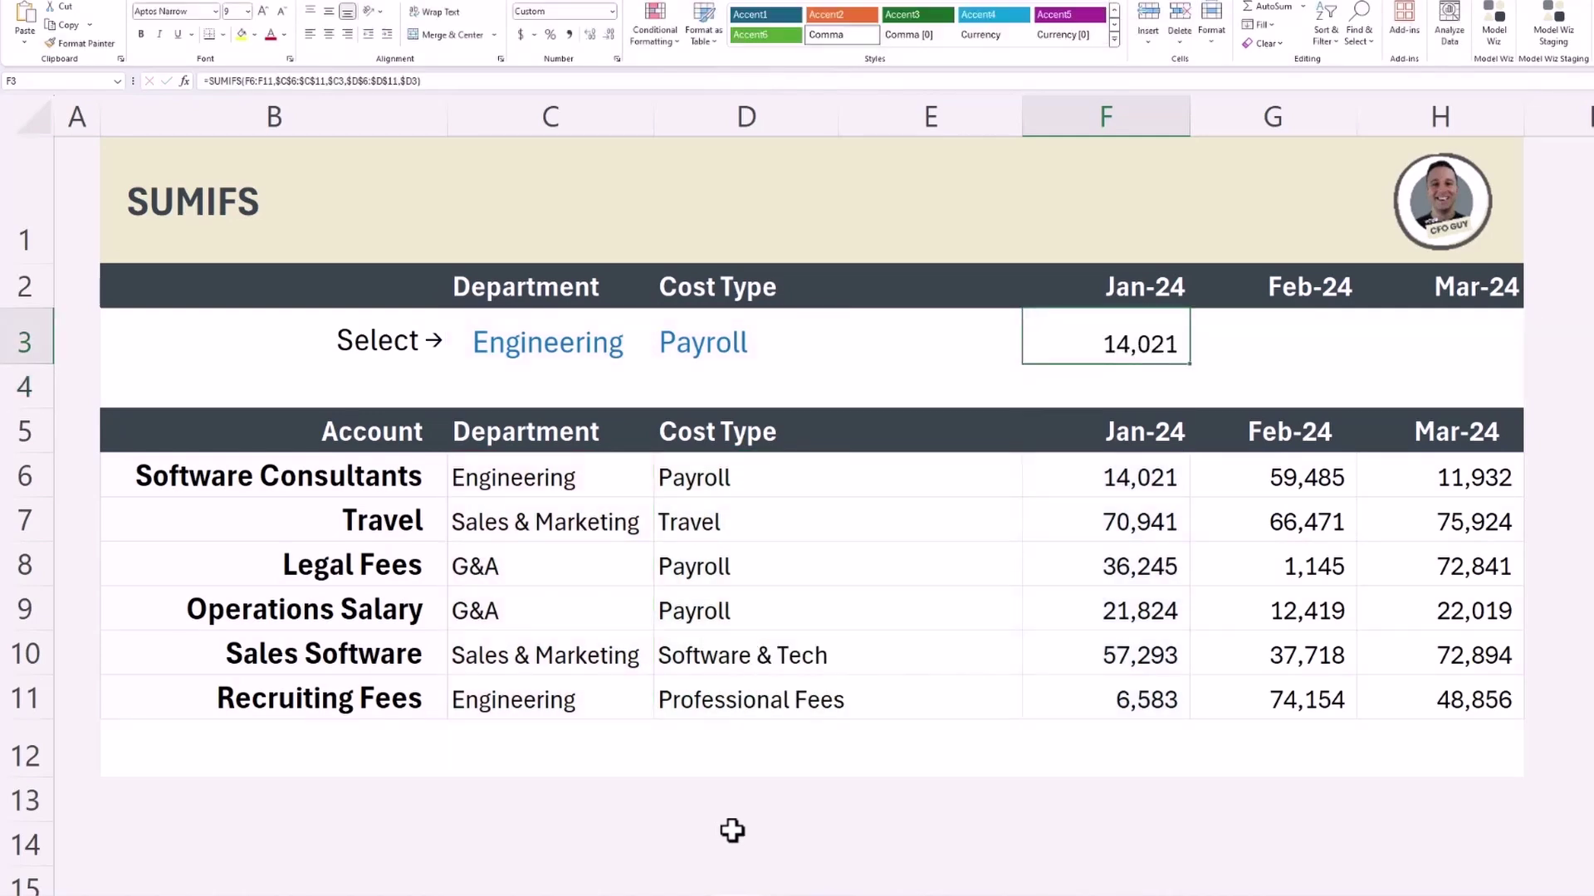
Check the matching criteria in C6:D6 and copy the F3 SUMIFS formula across to G3:H3.
left_click(587, 478)
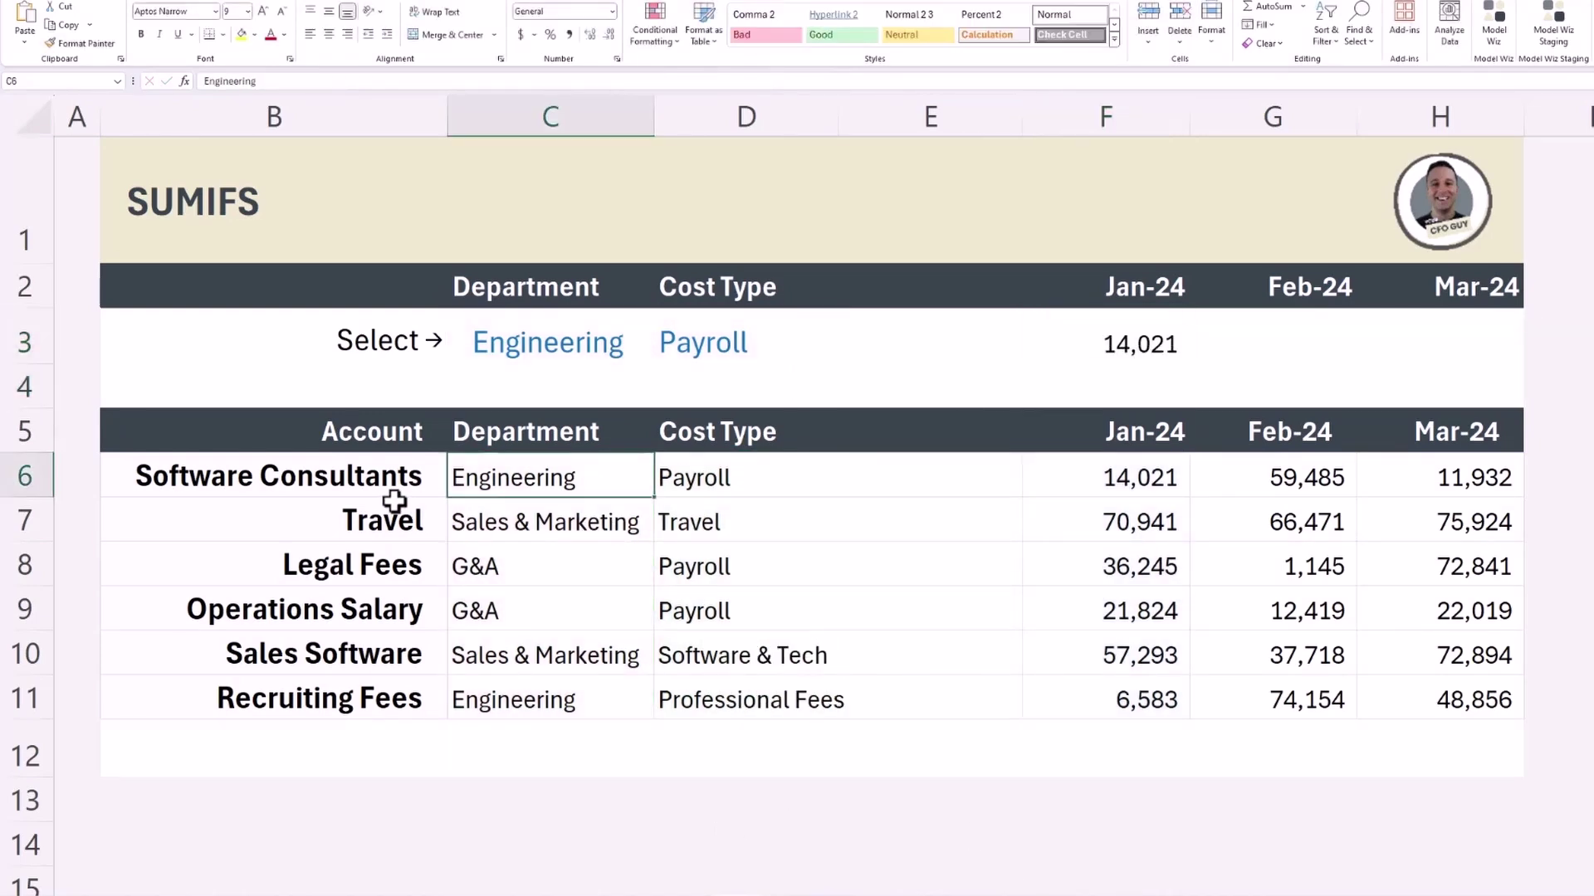
key("shift+Right")
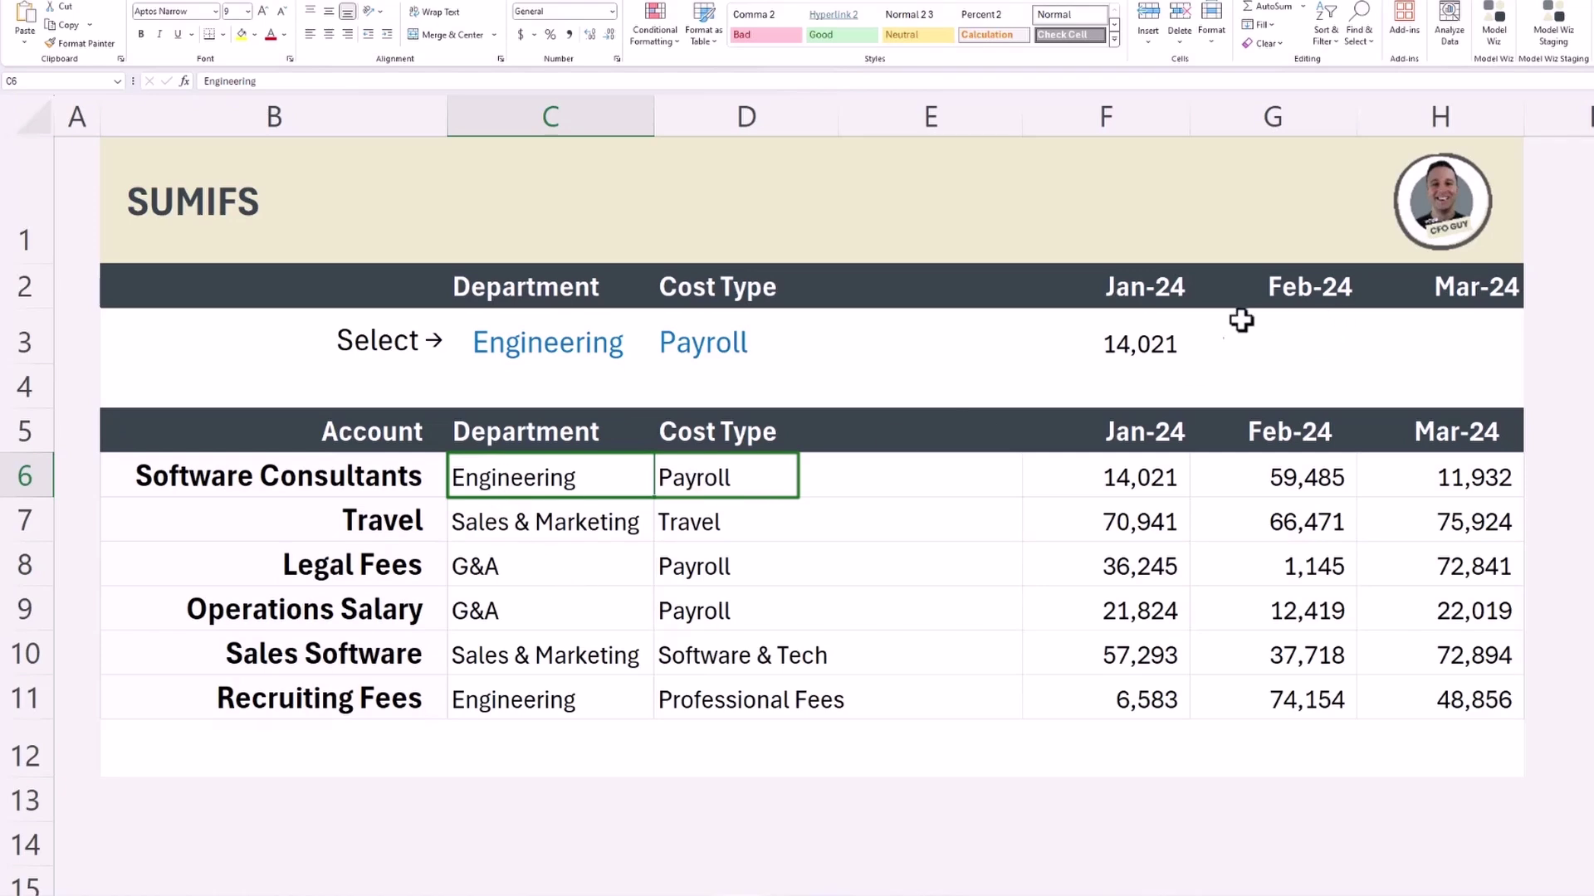
left_click(1155, 352)
key("shift+Right")
key("shift+Right")
type("59,485\t11,932")
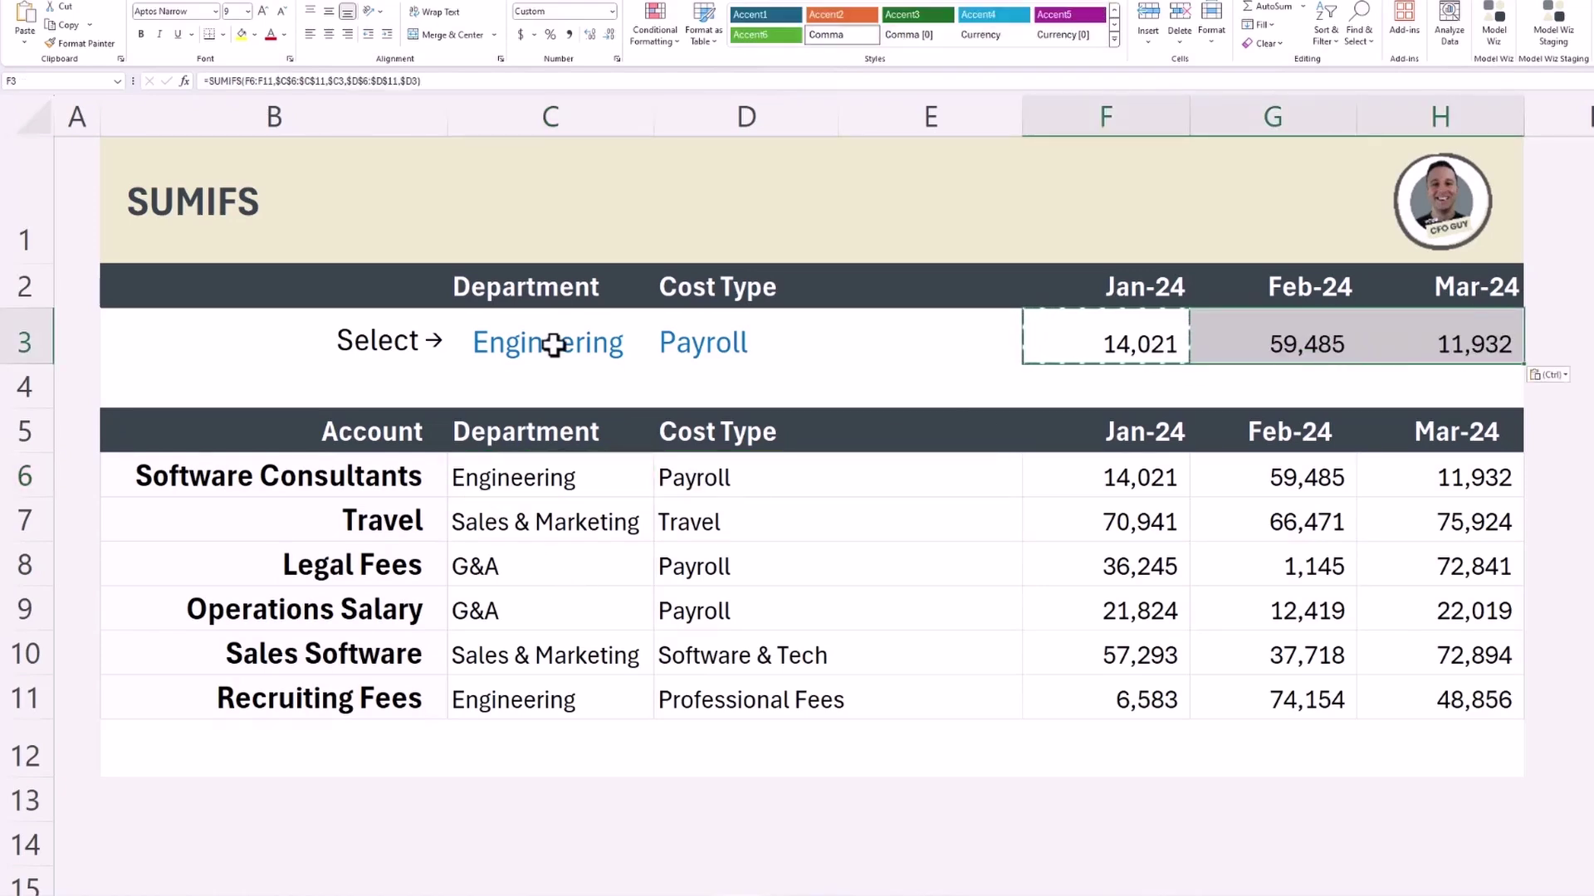
Choose Sales & Marketing as the department in C3 and Software & Tech as the cost type in D3.
left_click(639, 343)
left_click(659, 358)
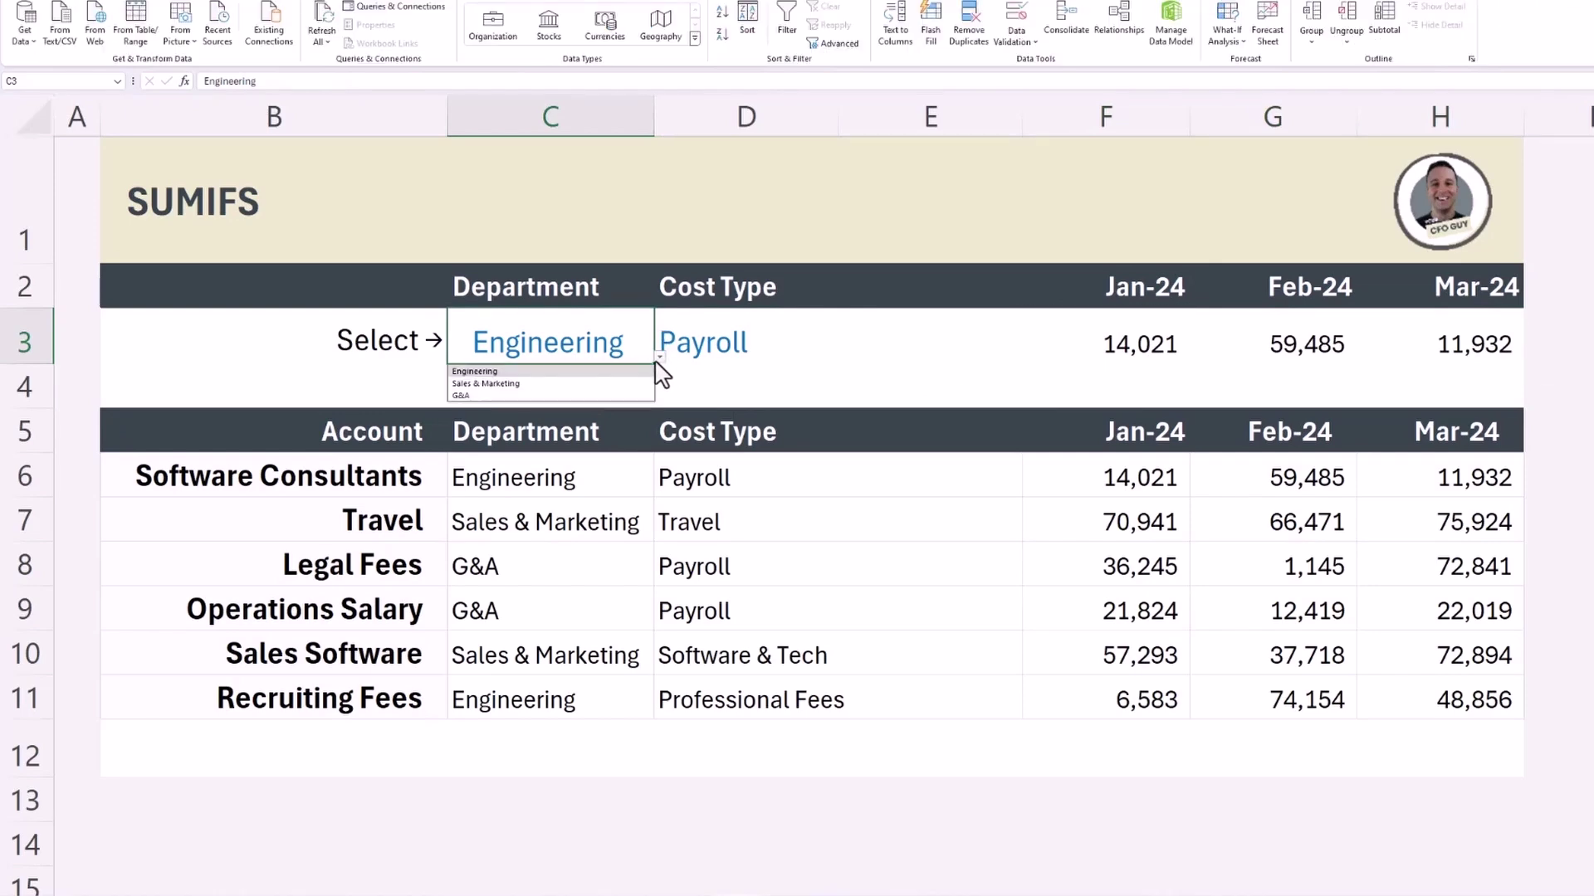
left_click(570, 384)
left_click(817, 349)
left_click(843, 357)
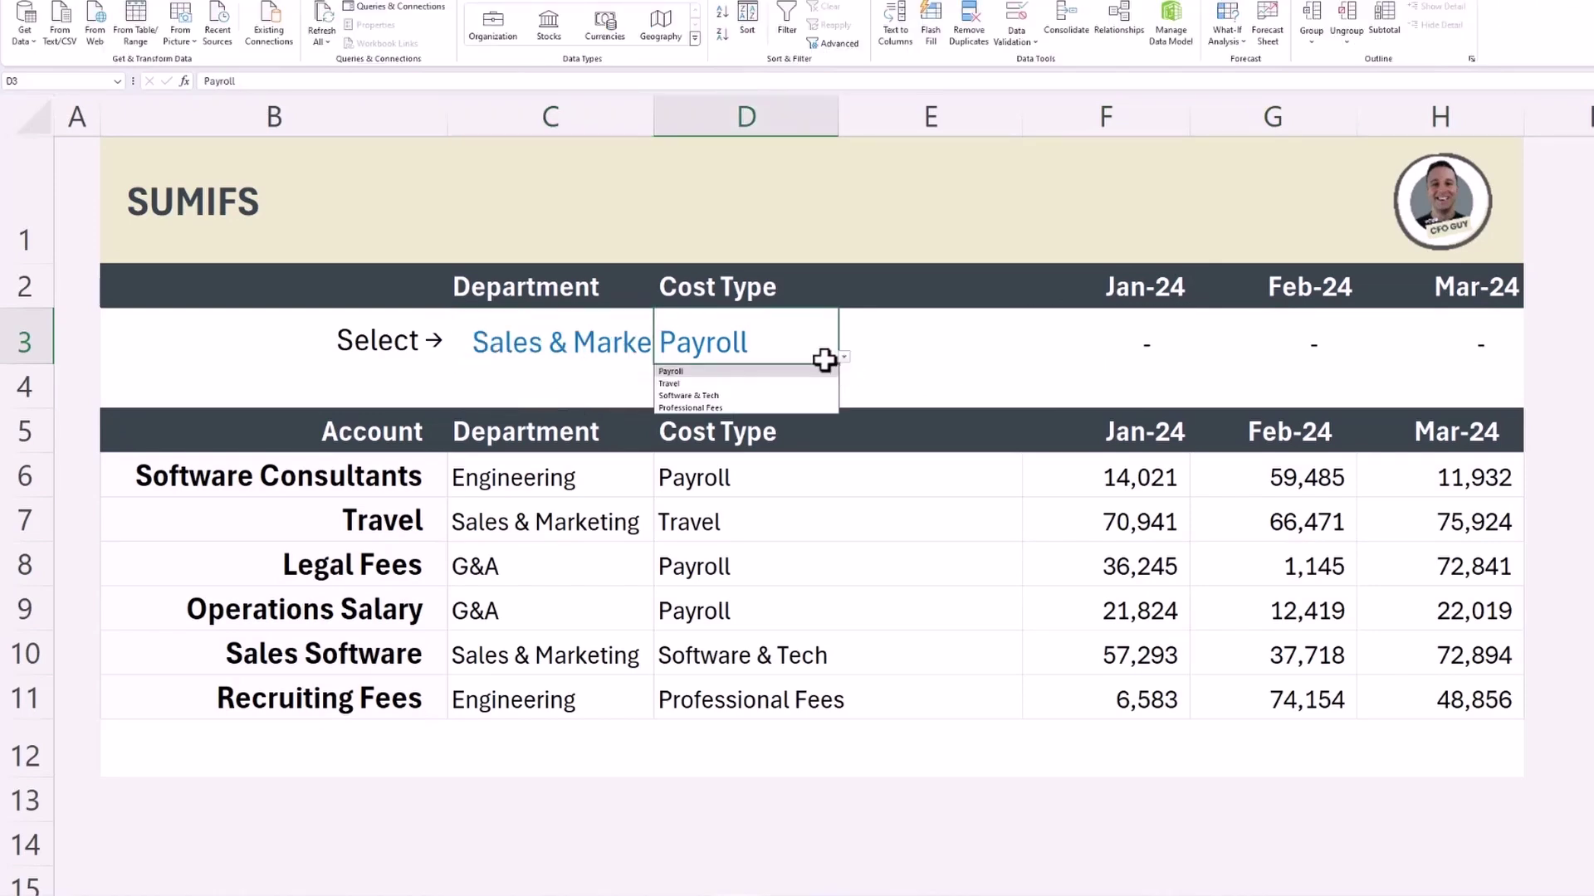
left_click(790, 395)
left_click(1115, 618)
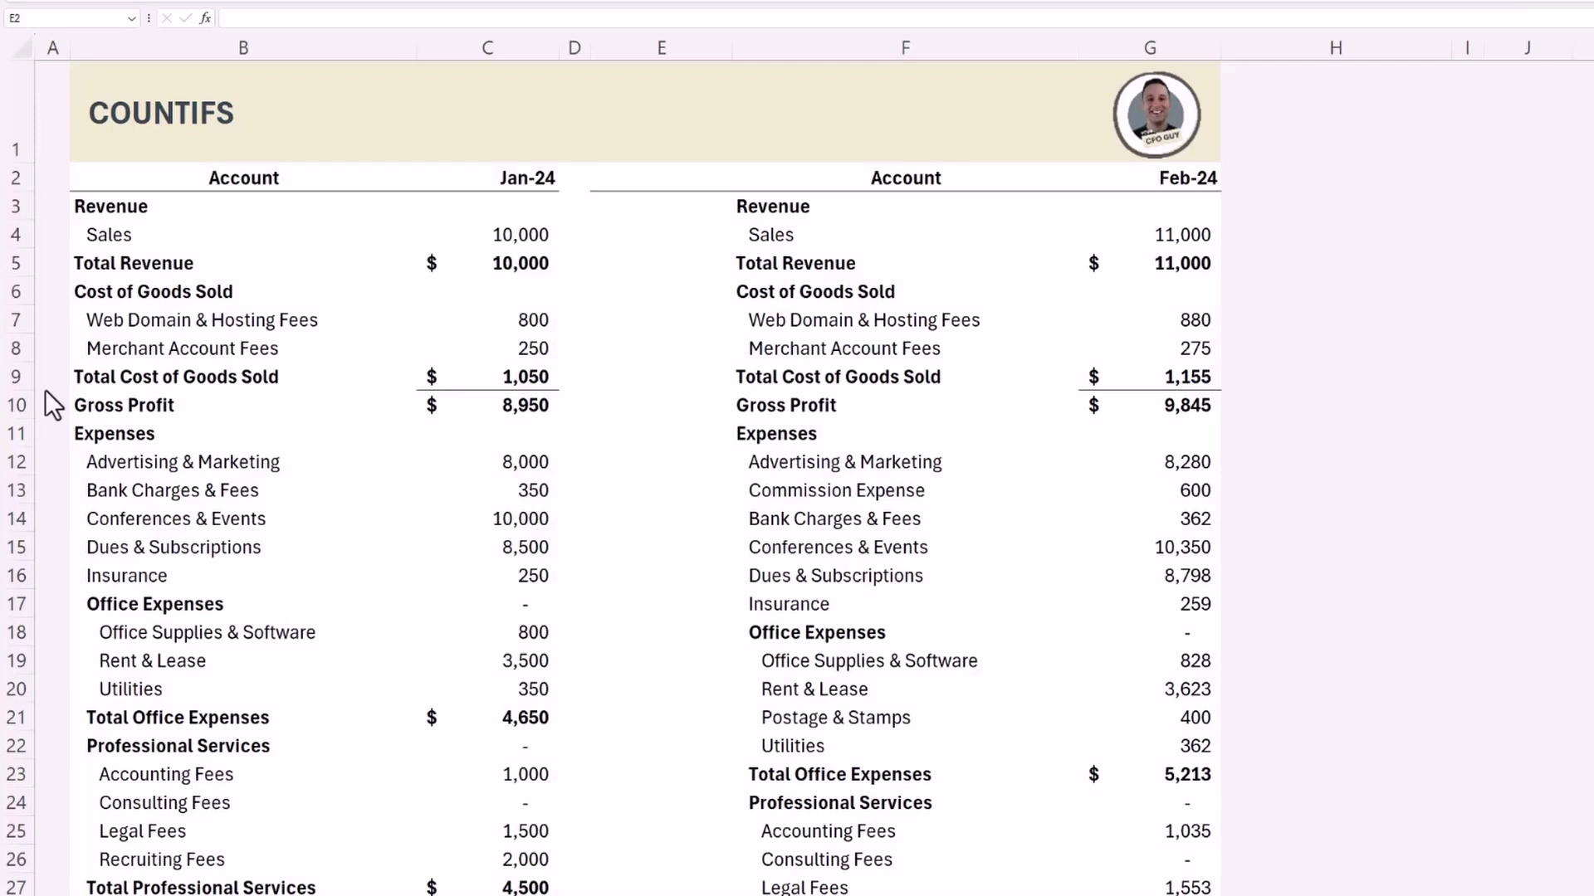
Compare the Jan-24 and Feb-24 account lists on the COUNTIFS sheet down to Net Income.
left_click(399, 523)
left_click(509, 384)
left_click(916, 338)
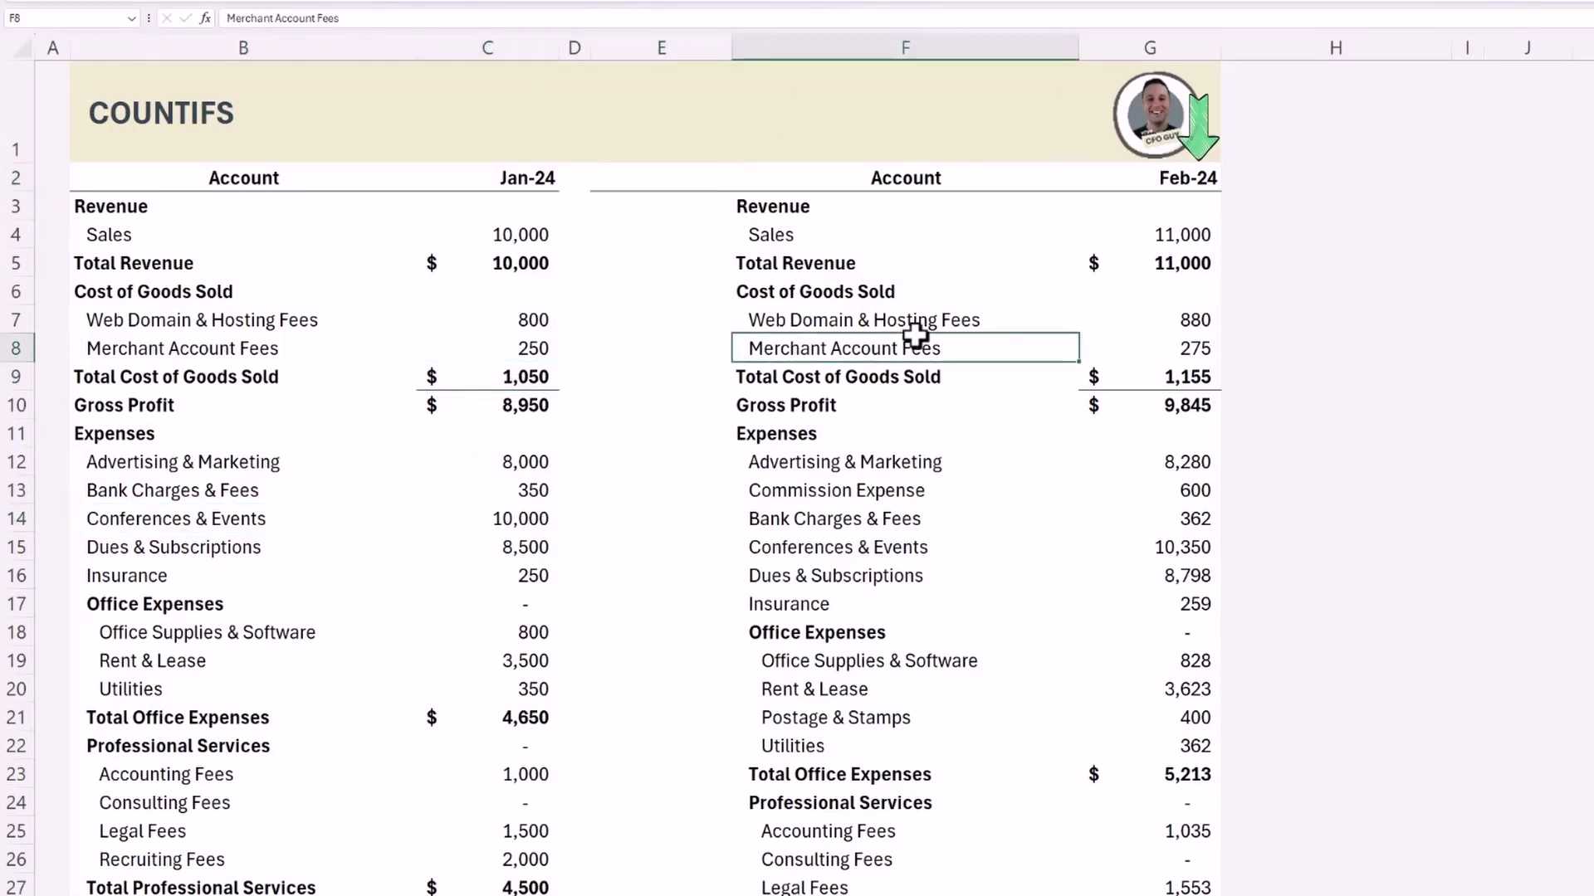
left_click(622, 665)
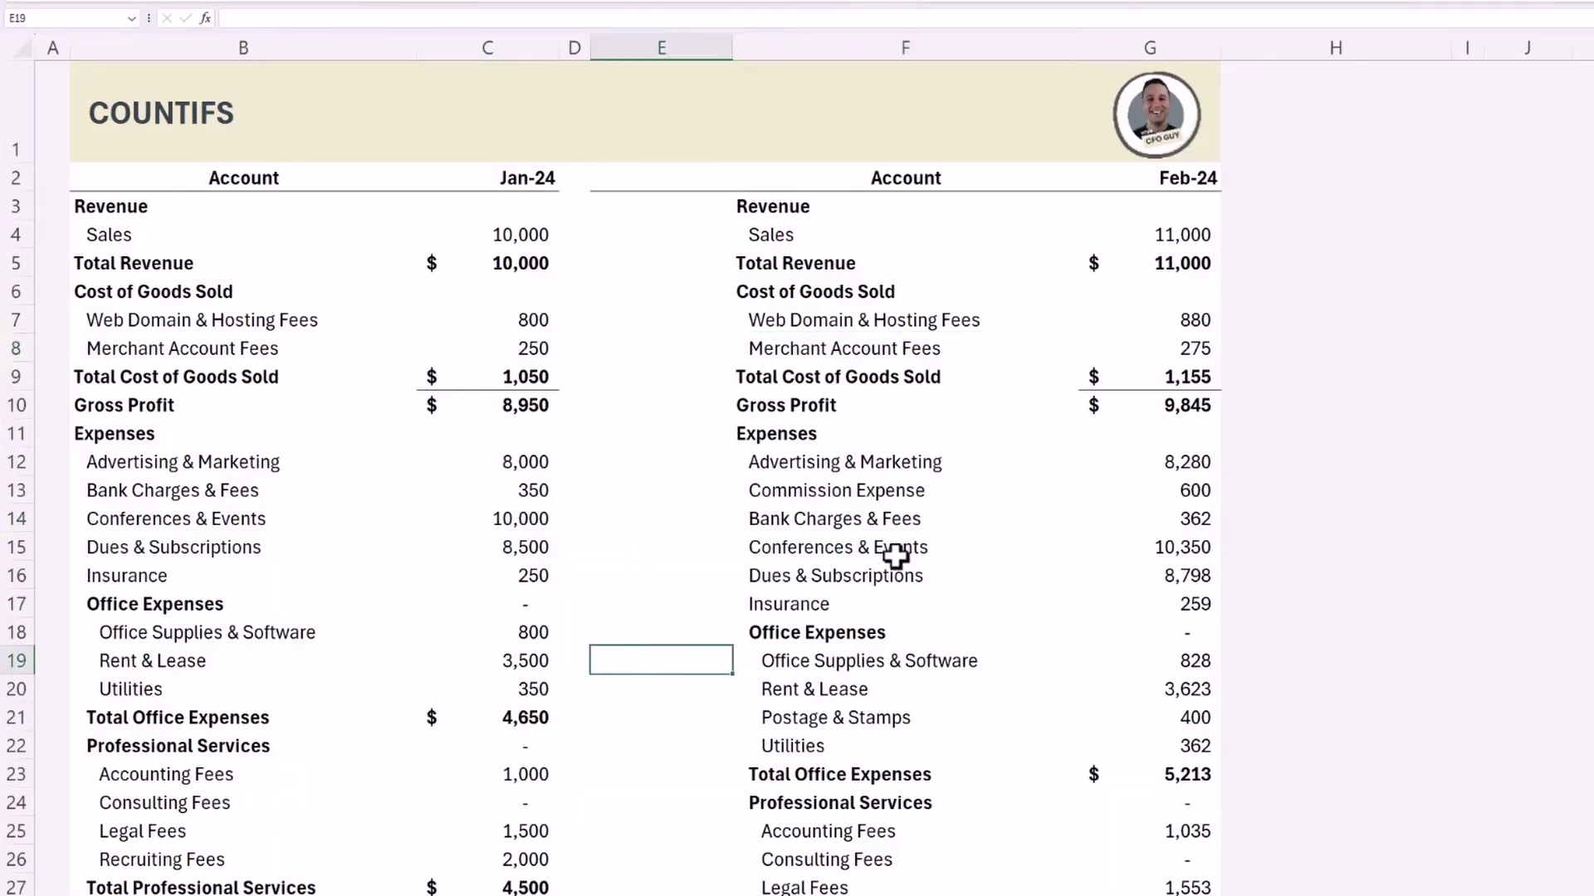
scroll(872, 581, "down", 12)
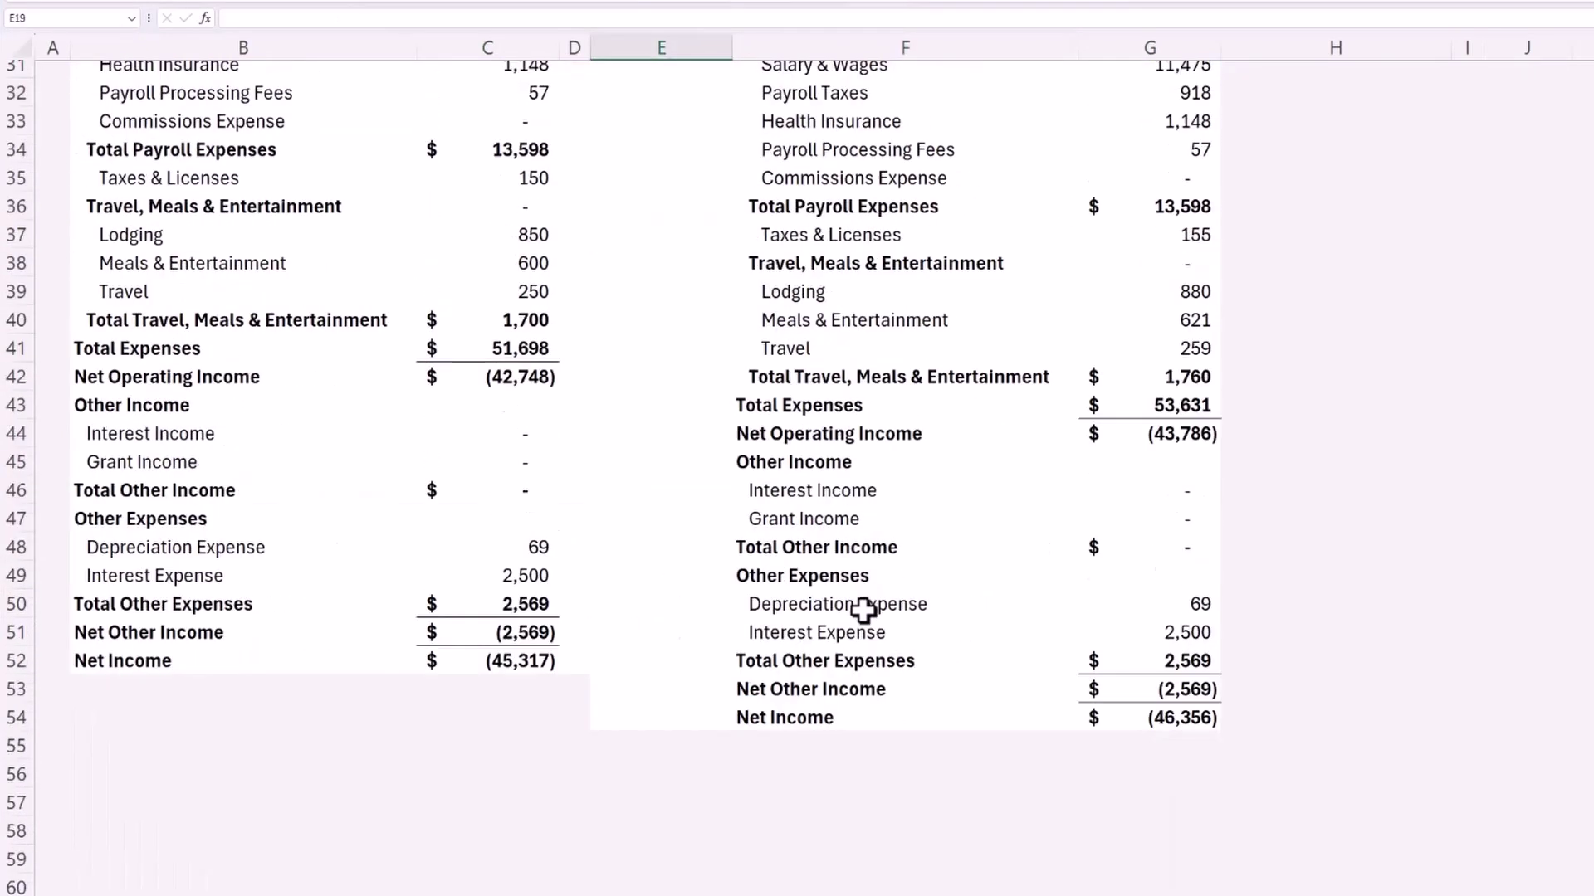
left_click(814, 519)
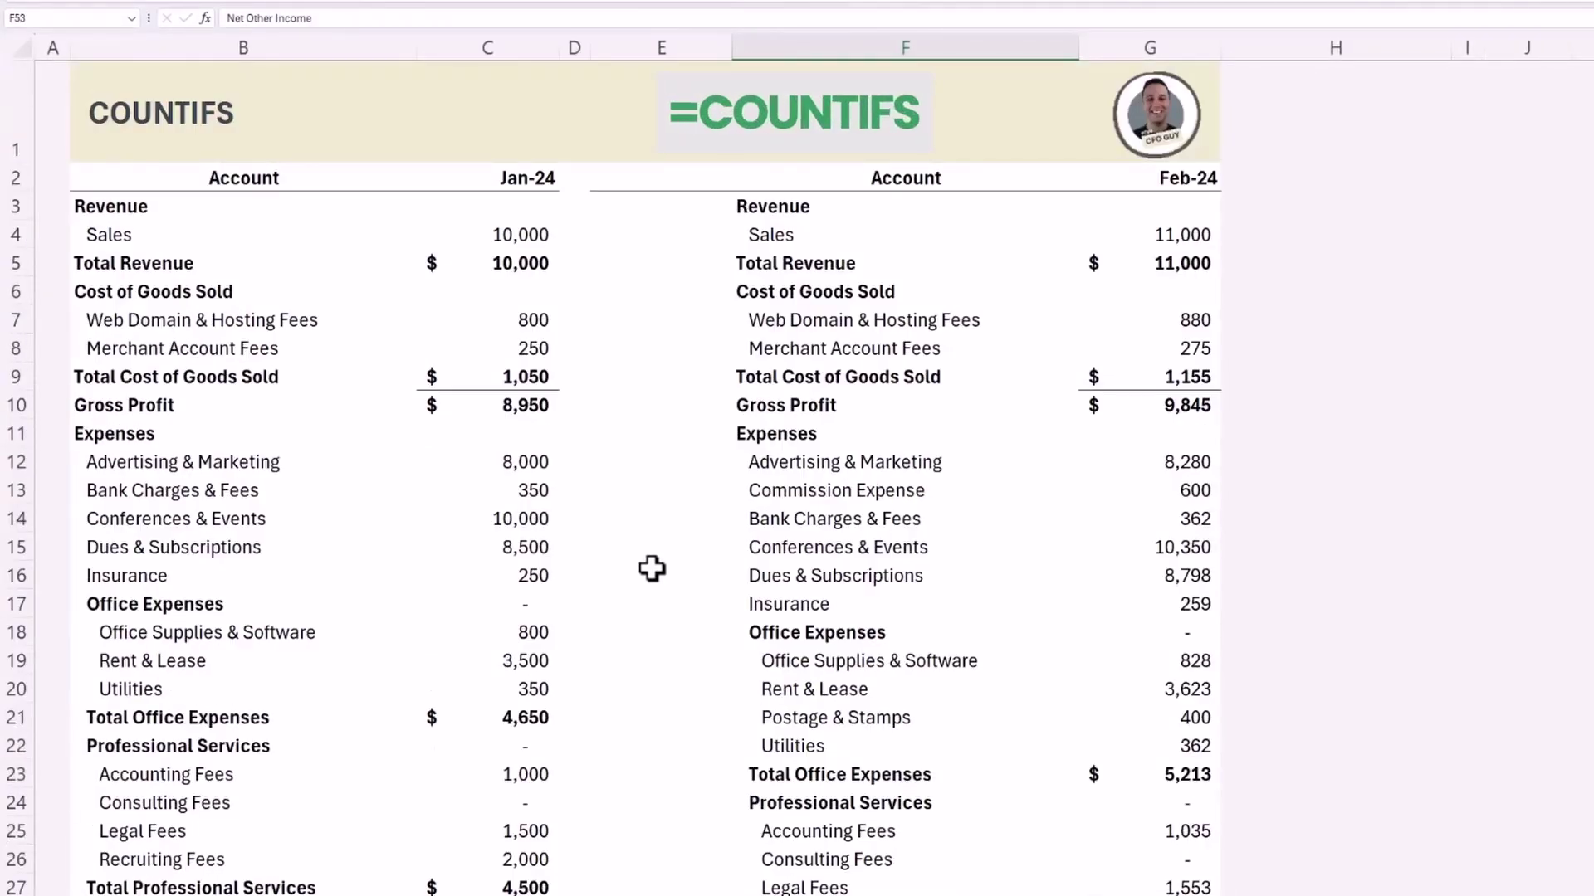
Label E2 Match and enter =COUNTIFS(B:B,F3) in E3 to check the Feb-24 account against the Jan-24 list.
left_click(672, 179)
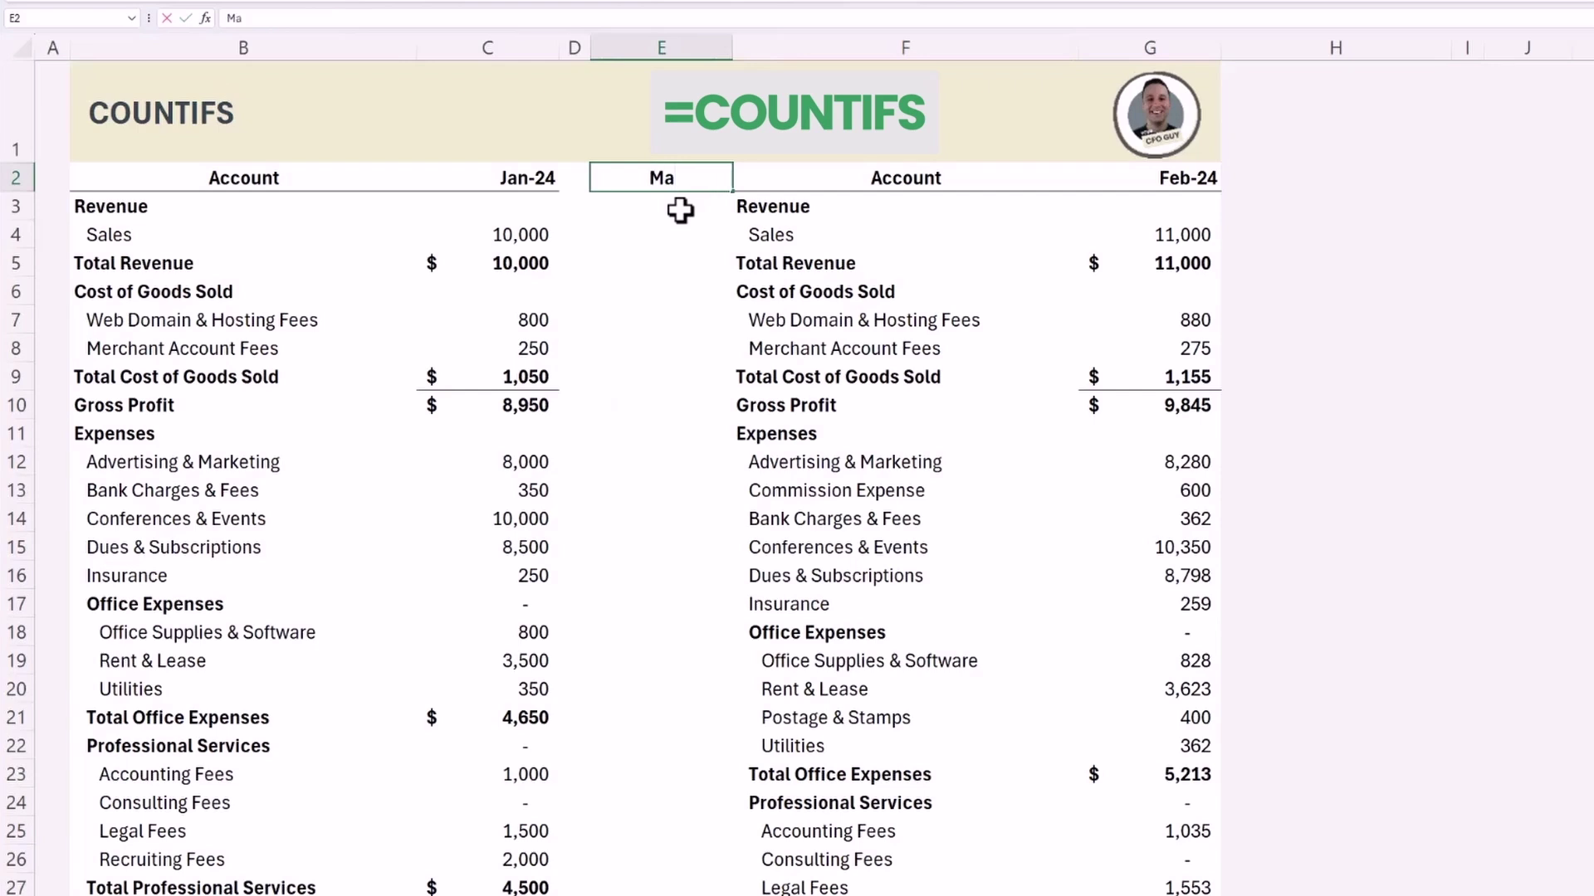
key("Return")
type("=countifs(")
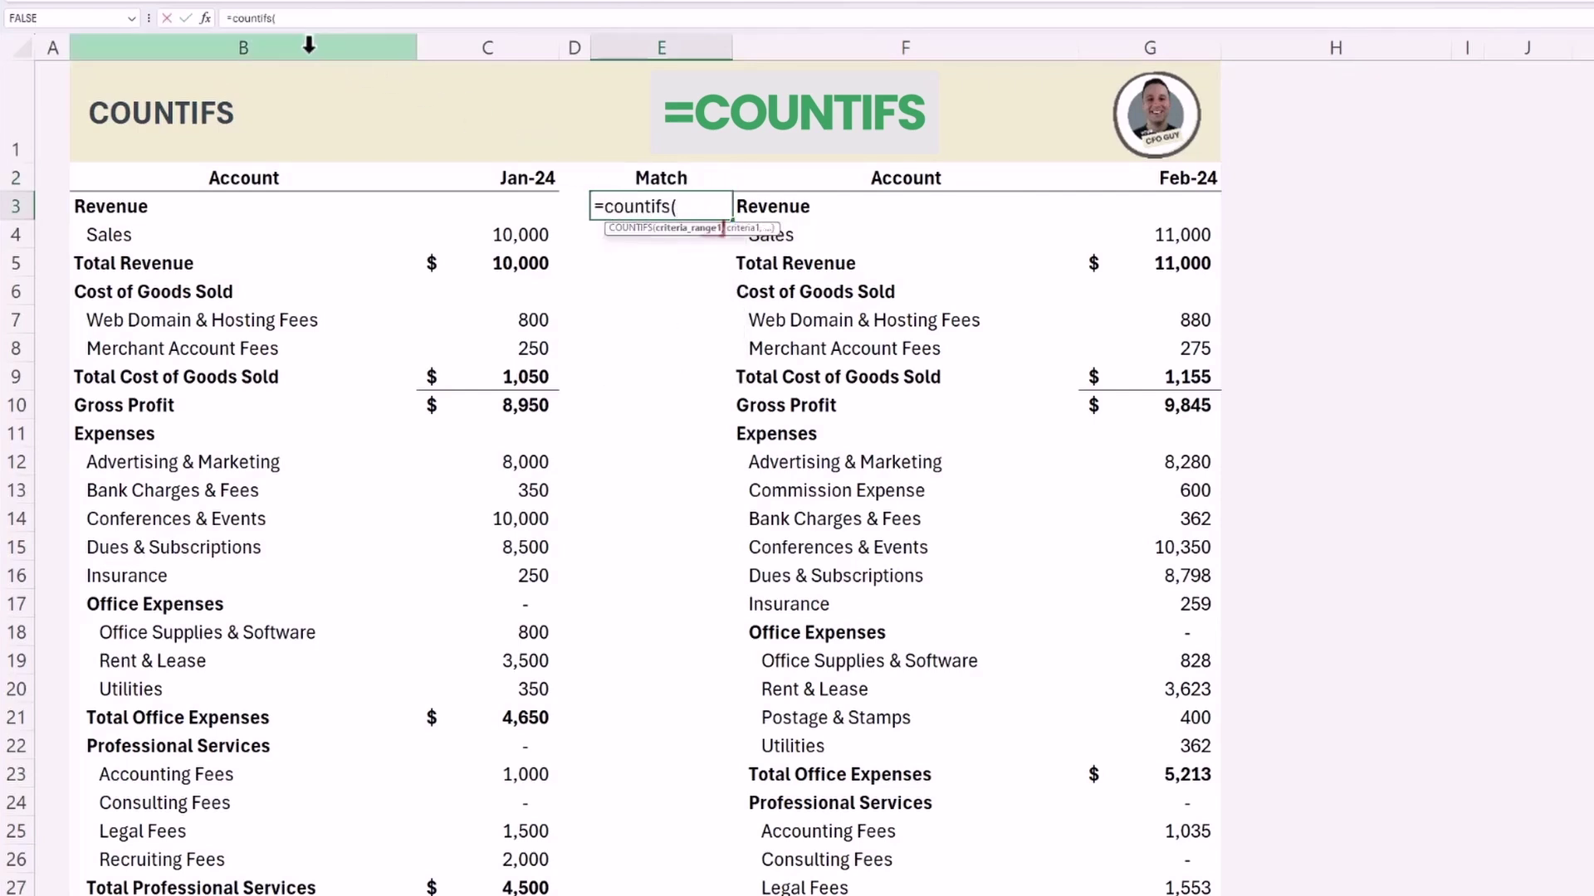
left_click(306, 48)
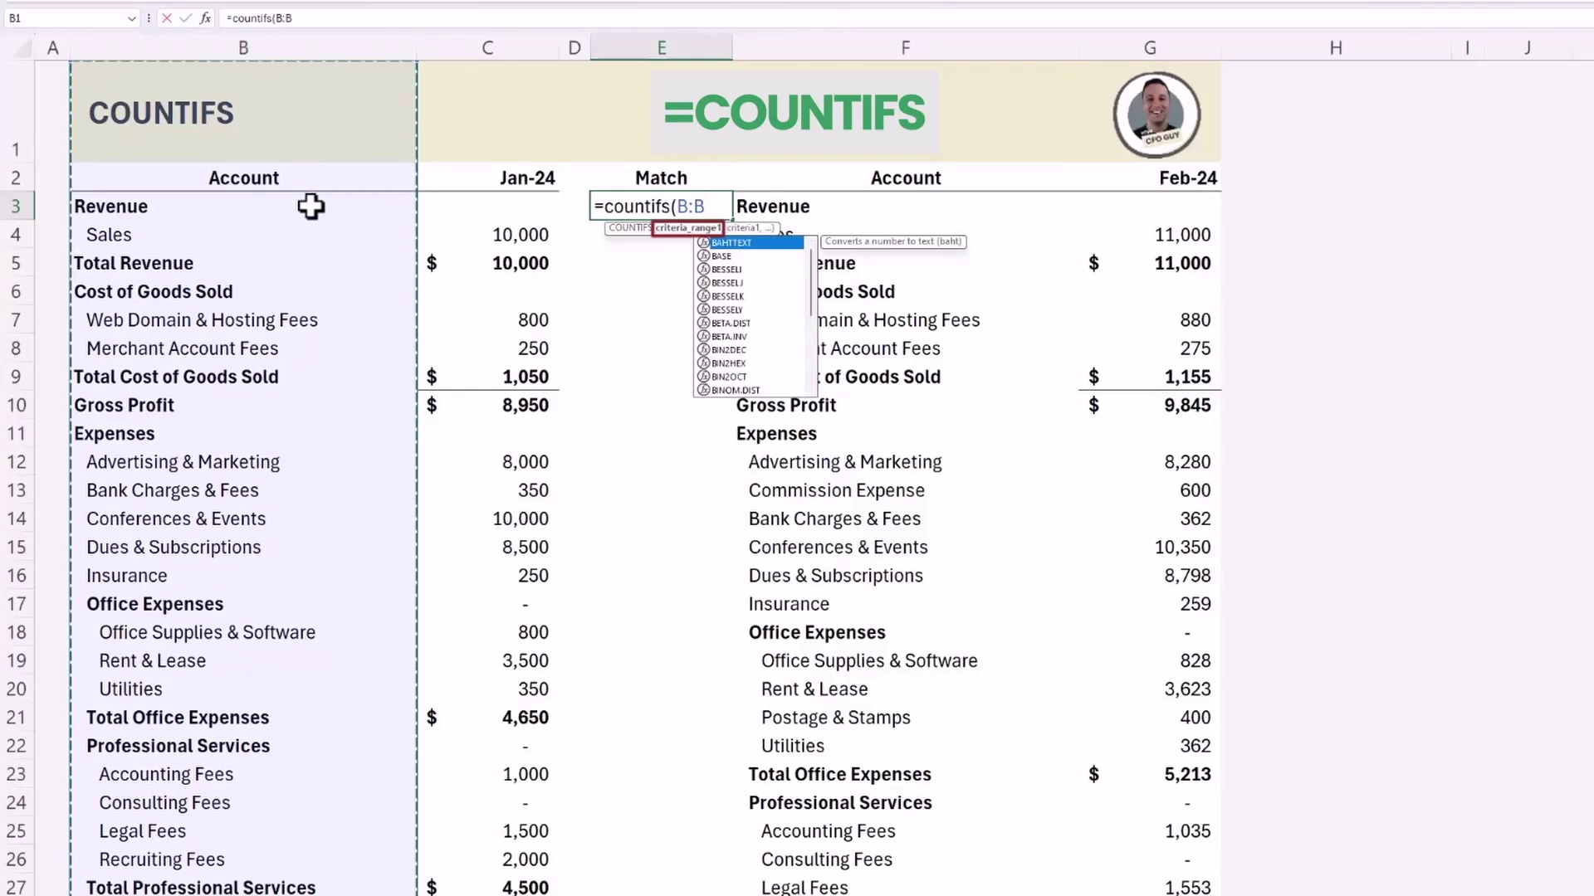
type(",")
left_click(830, 209)
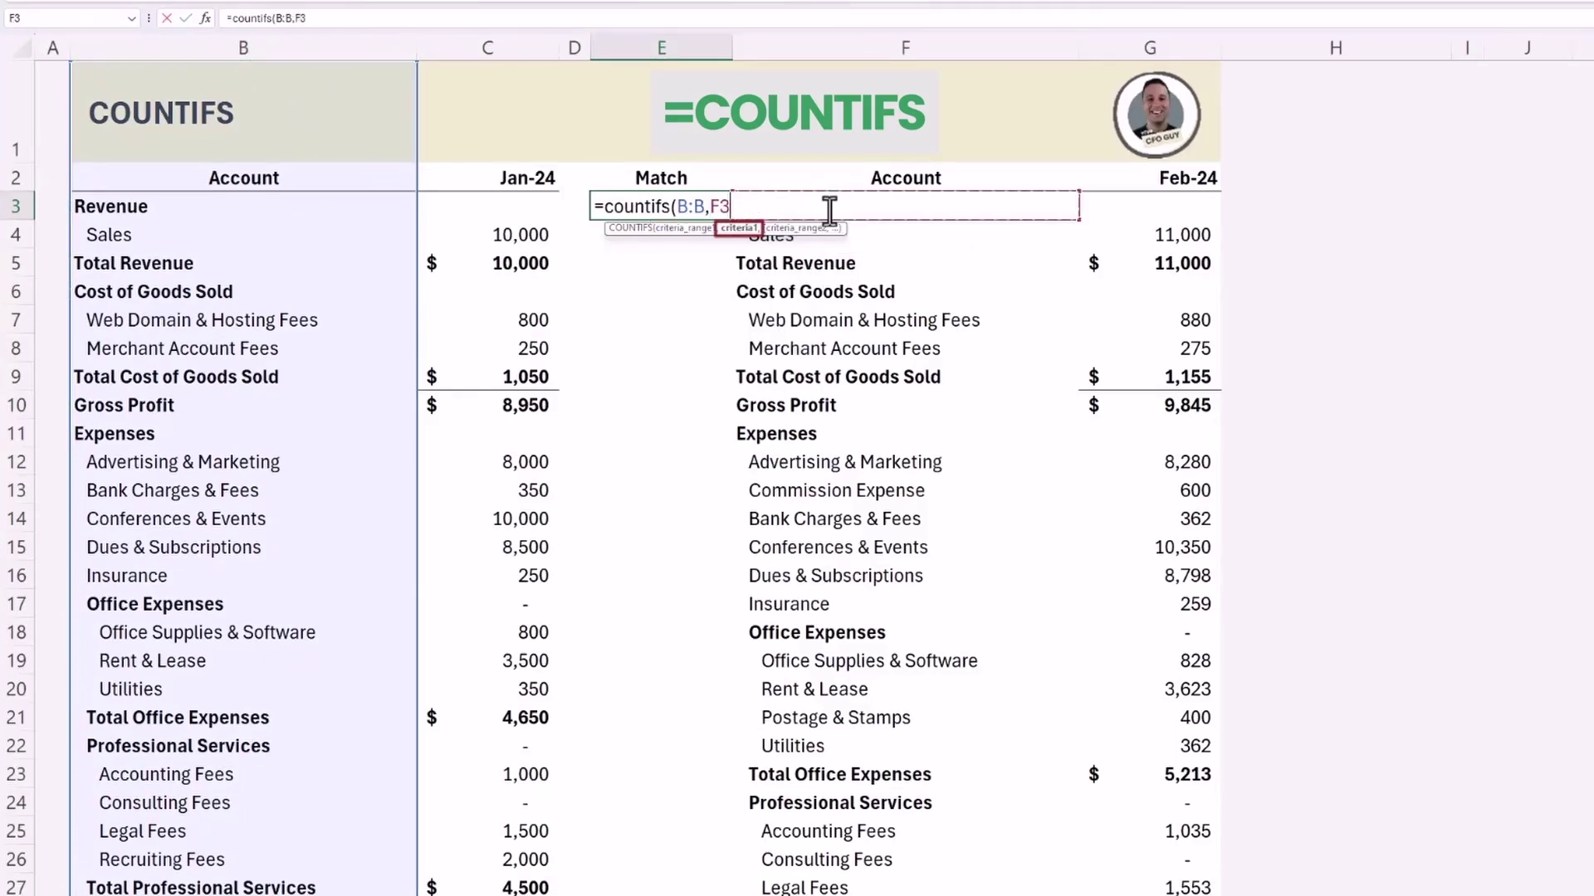
type(")")
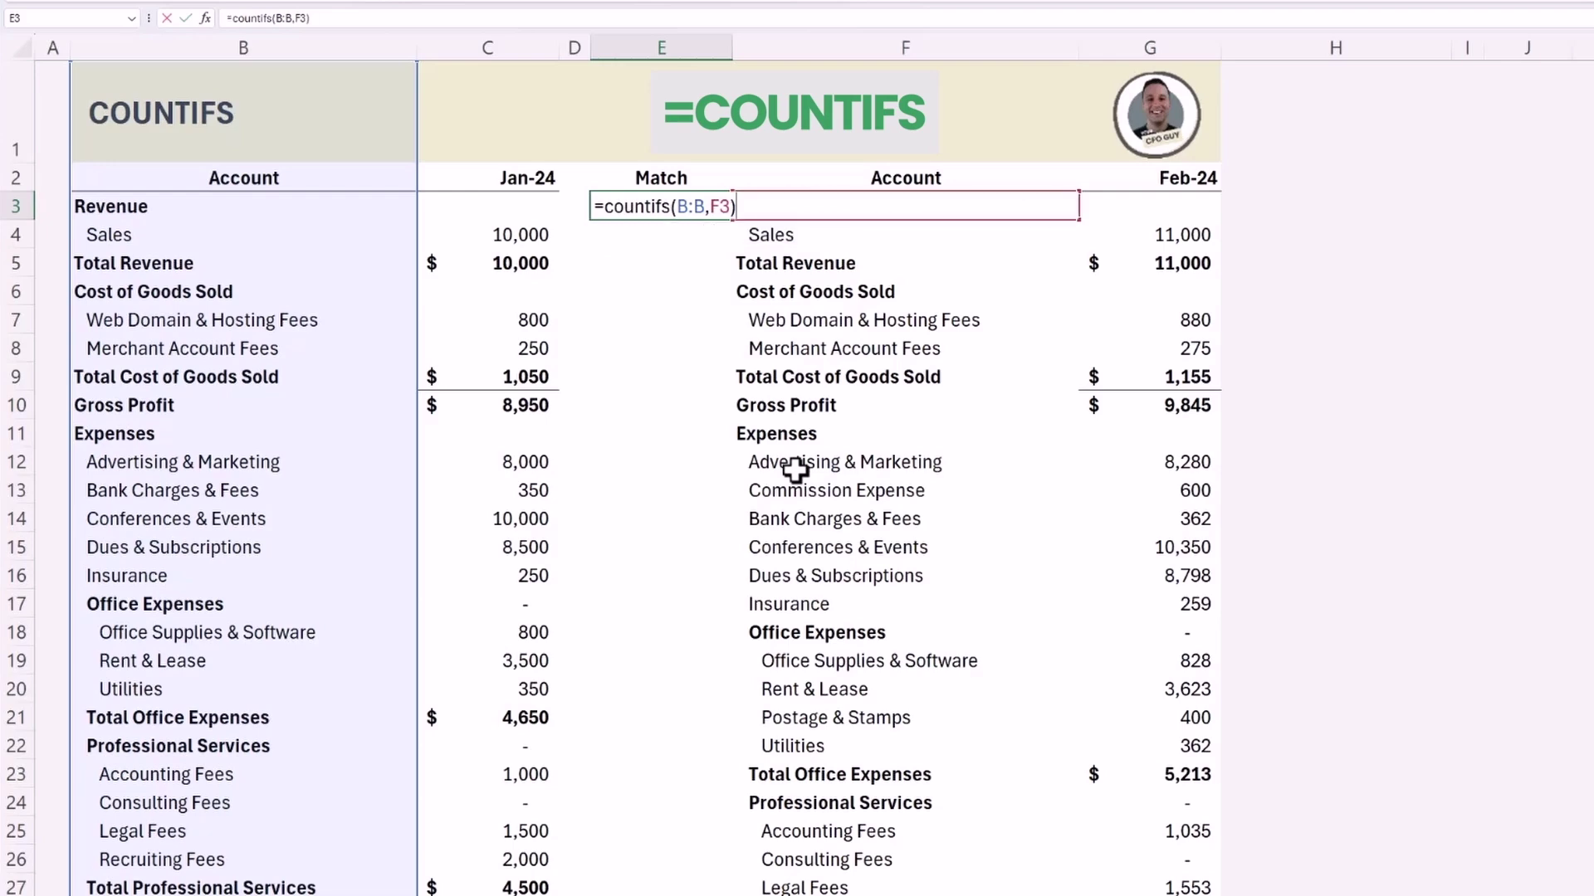
key("Return")
key("Up")
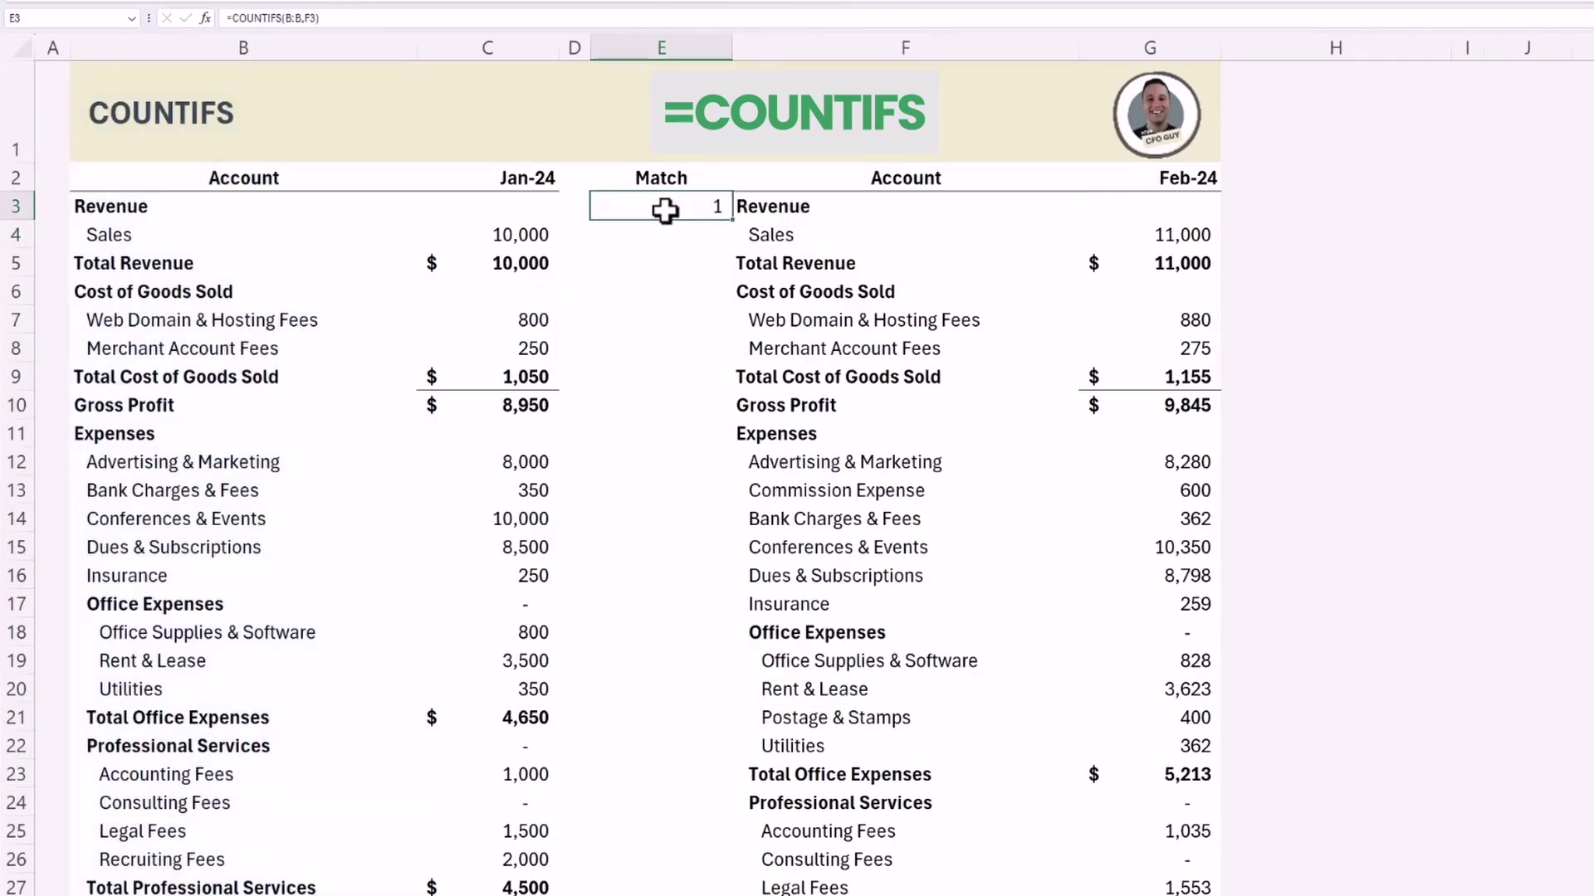
Test the E3 match formula by changing the Feb-24 account in F3 to Revenue3, and undo that change.
left_click(871, 204)
left_click(315, 21)
type("3")
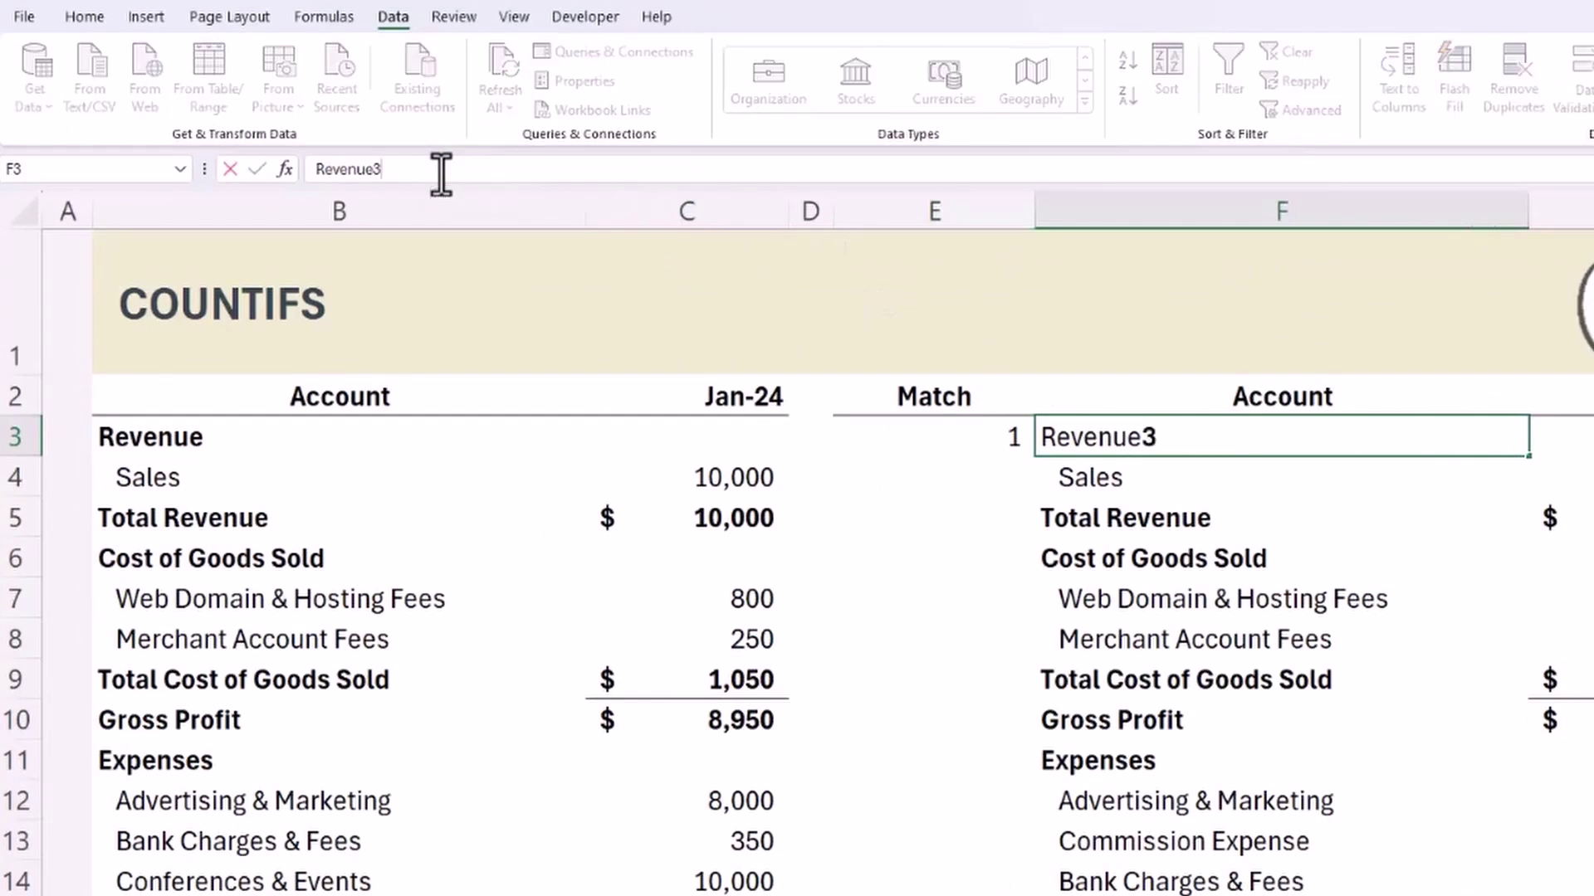
key("shift+Tab")
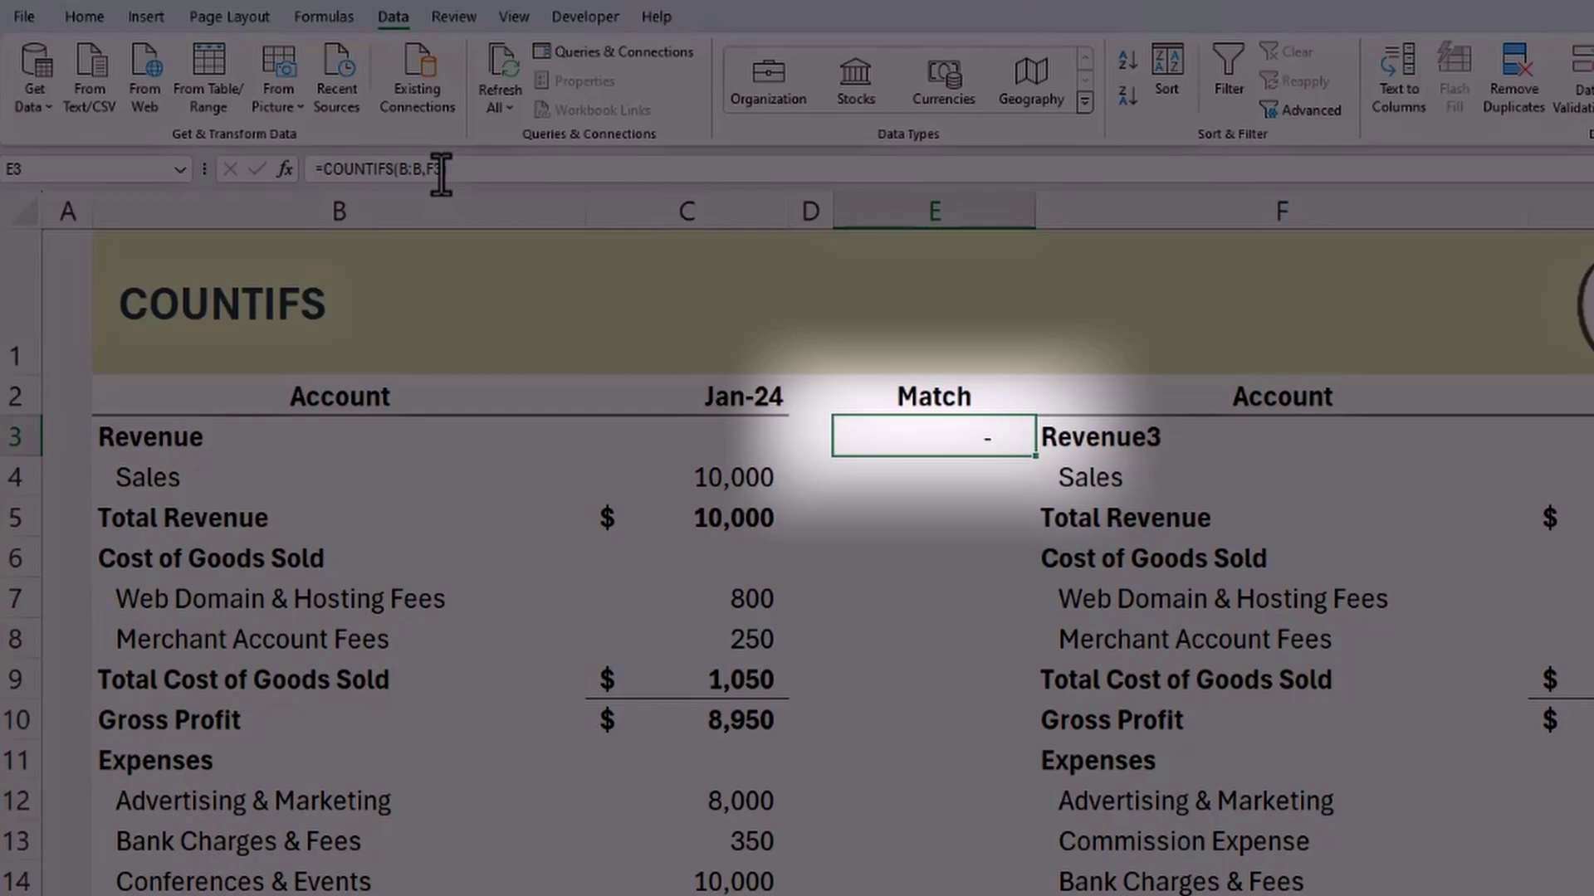
key("ctrl+z")
Copy the E3 COUNTIFS formula down the Match column to the Net Income row and check rows 13 and 21.
key("Left")
key("ctrl+c")
key("Right")
key("ctrl+Down")
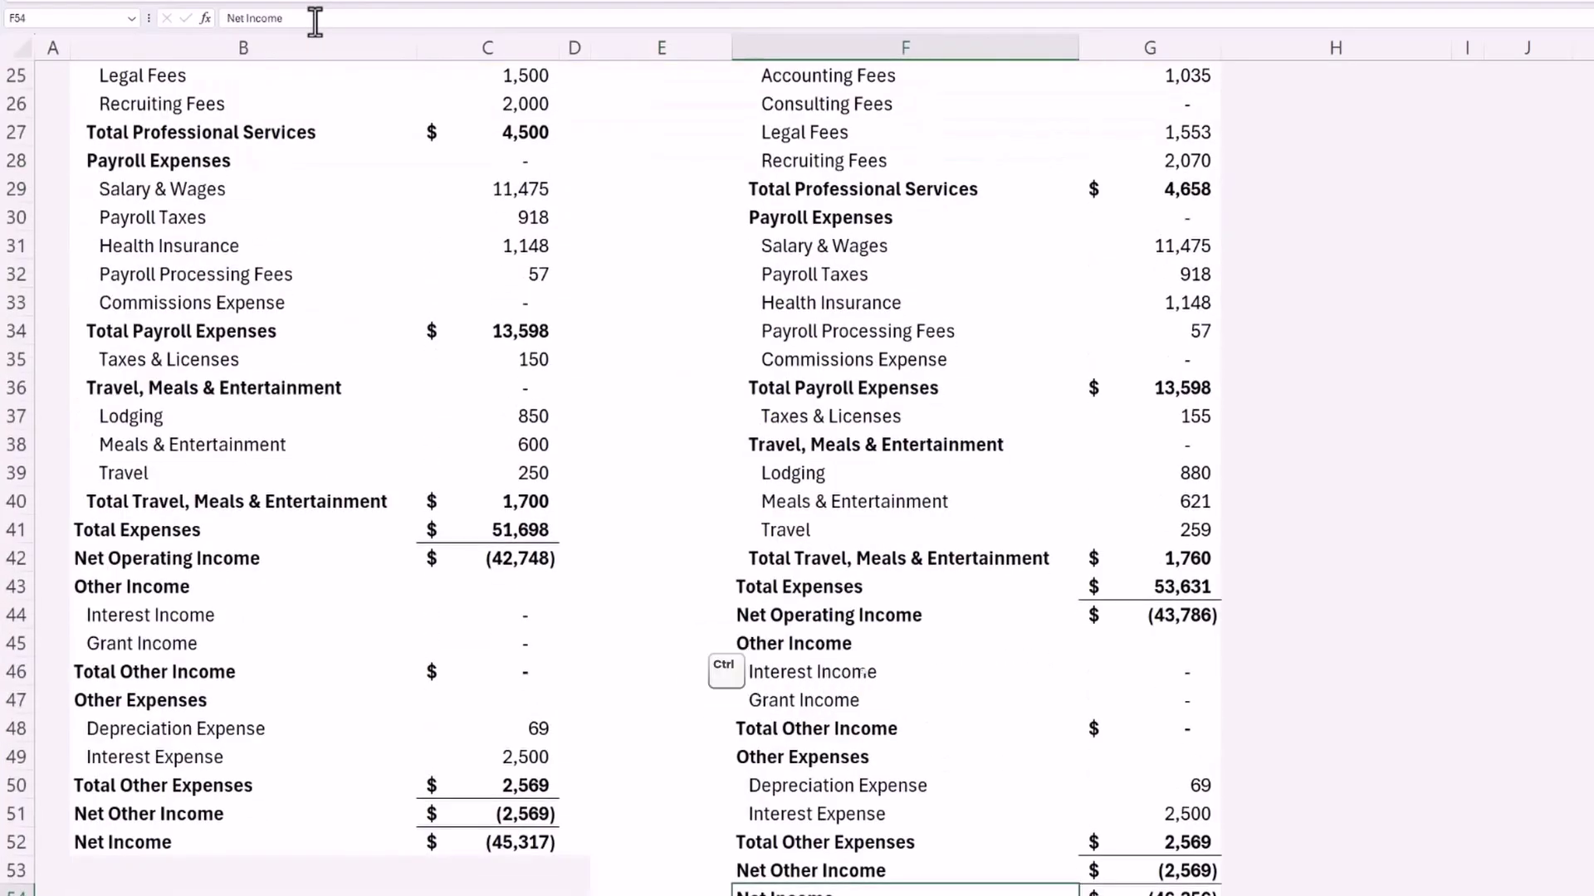
key("Left")
key("ctrl+shift+Up")
key("ctrl+v")
key("ctrl+Up")
key("Down")
key("Down")
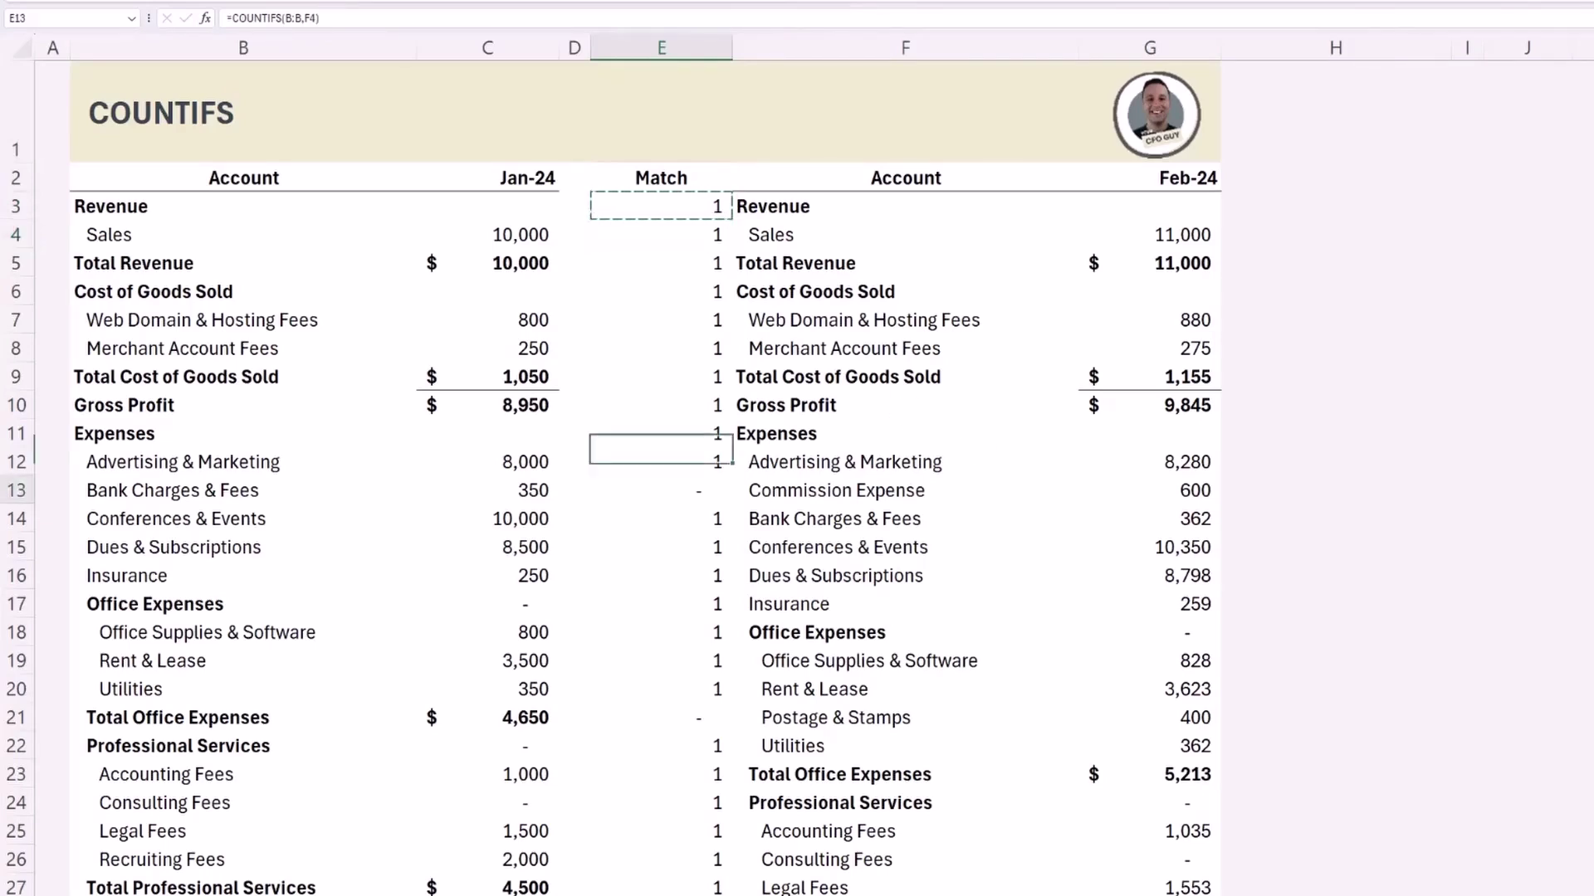
left_click(662, 490)
left_click(661, 717)
Change the E3 formula to =COUNTIFS(B:B,F3)>0 and copy it down the whole Match column.
left_click(662, 206)
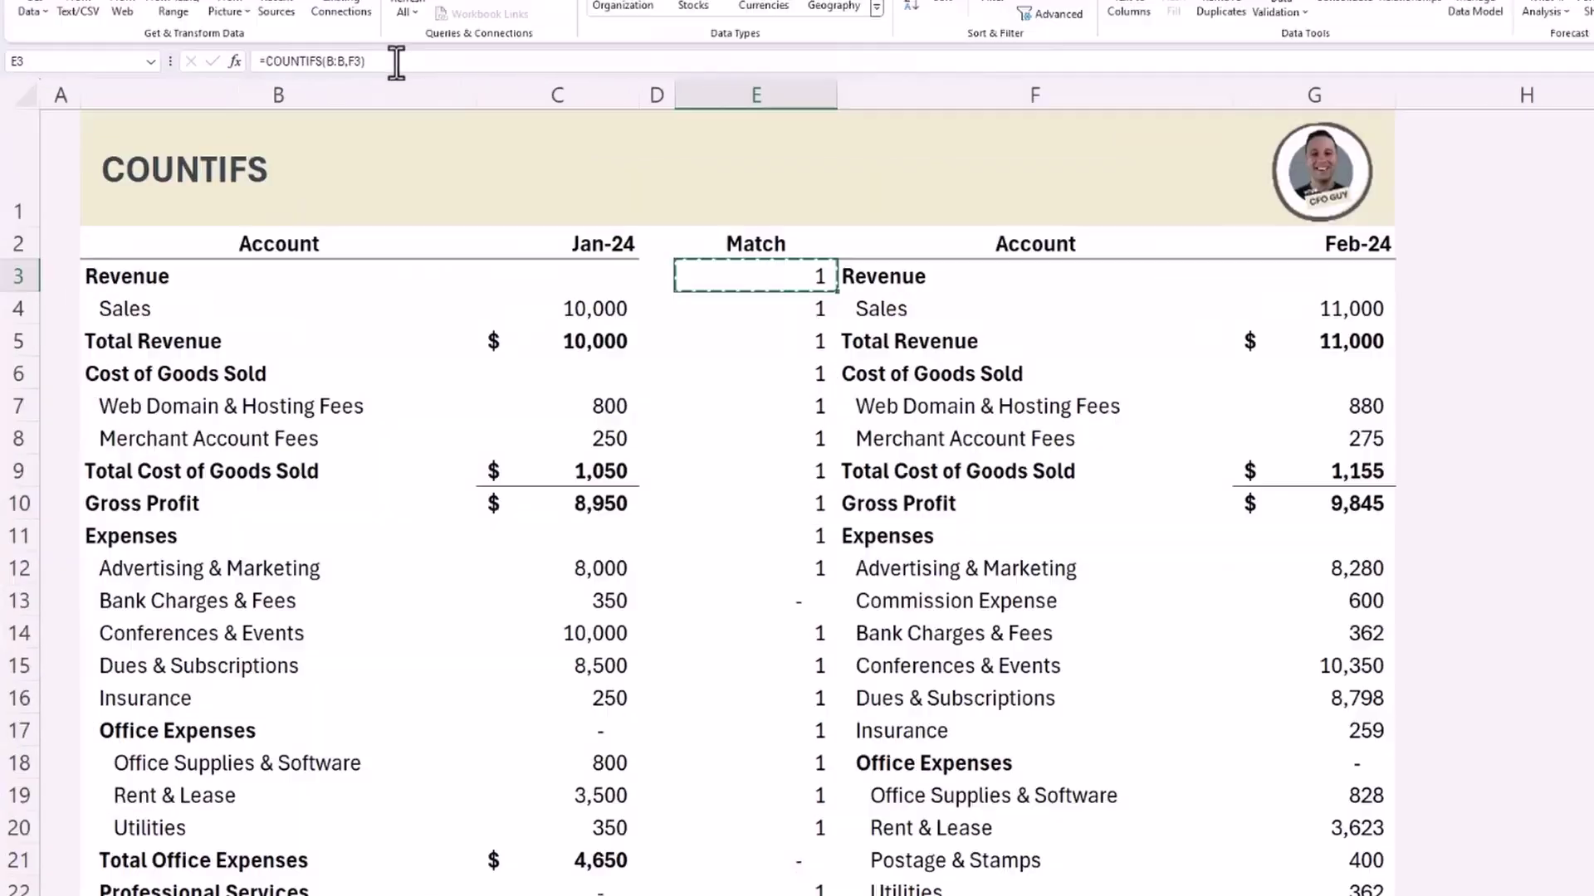
left_click(346, 18)
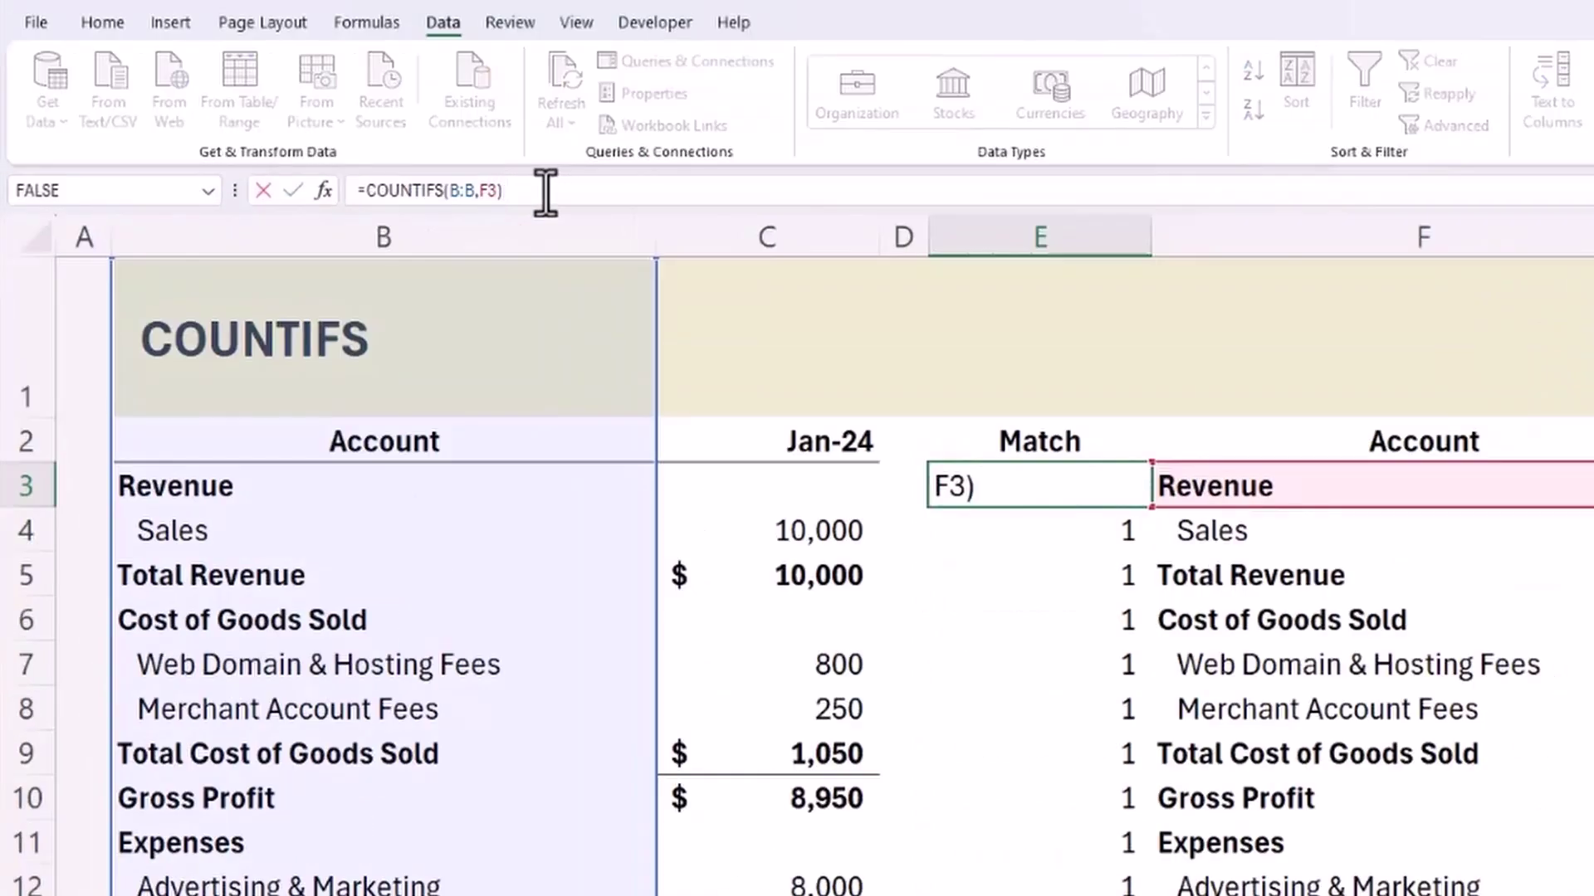
key("Return")
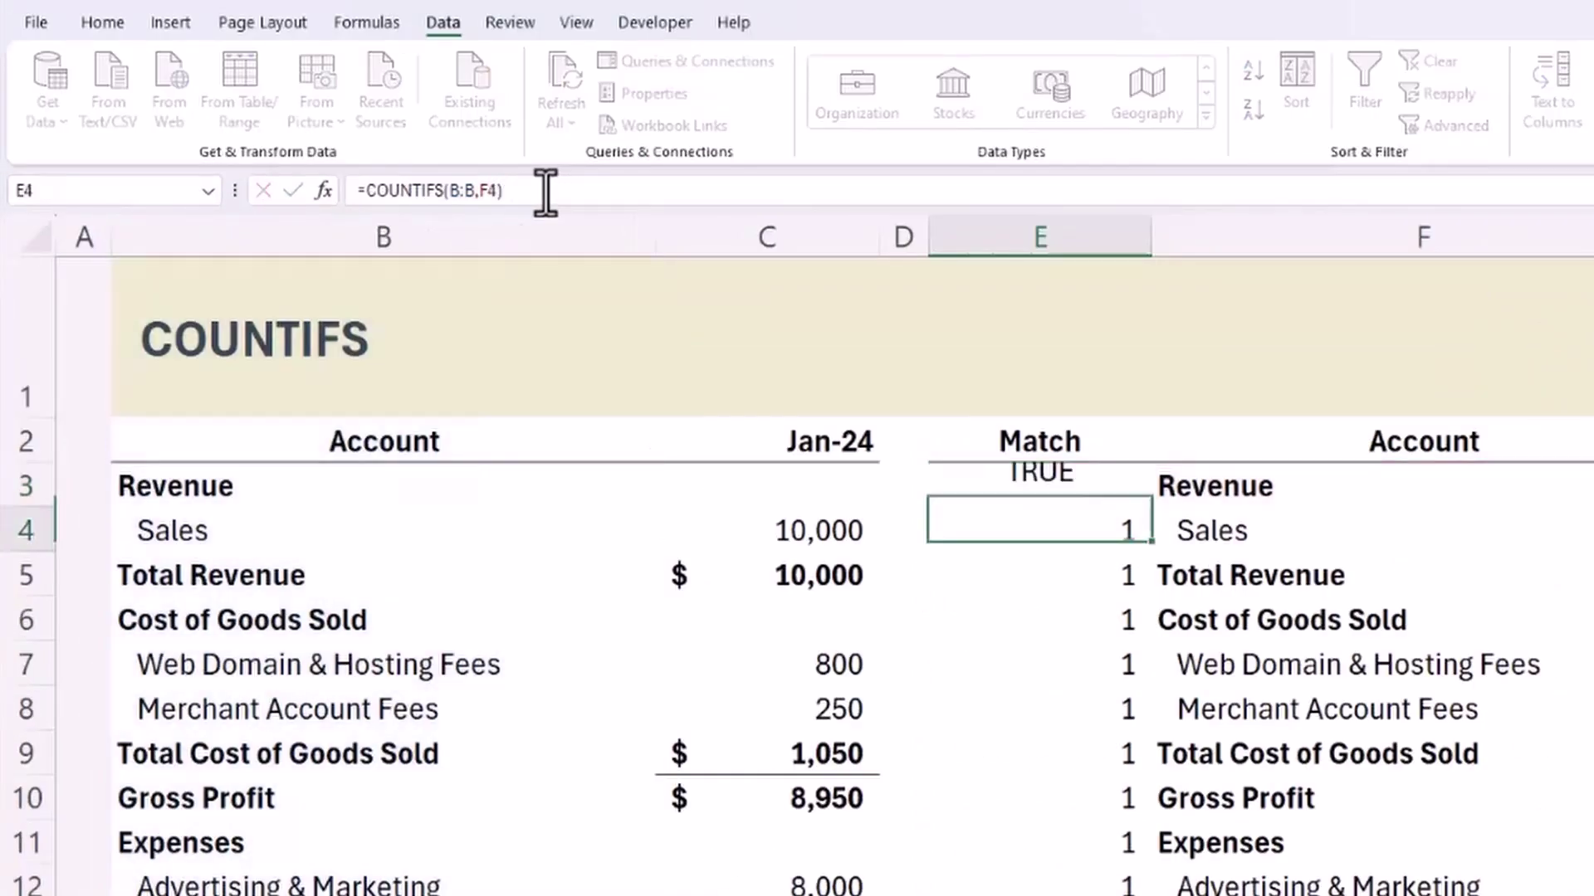
key("Up")
key("ctrl+c")
key("ctrl+shift+Down")
key("ctrl+v")
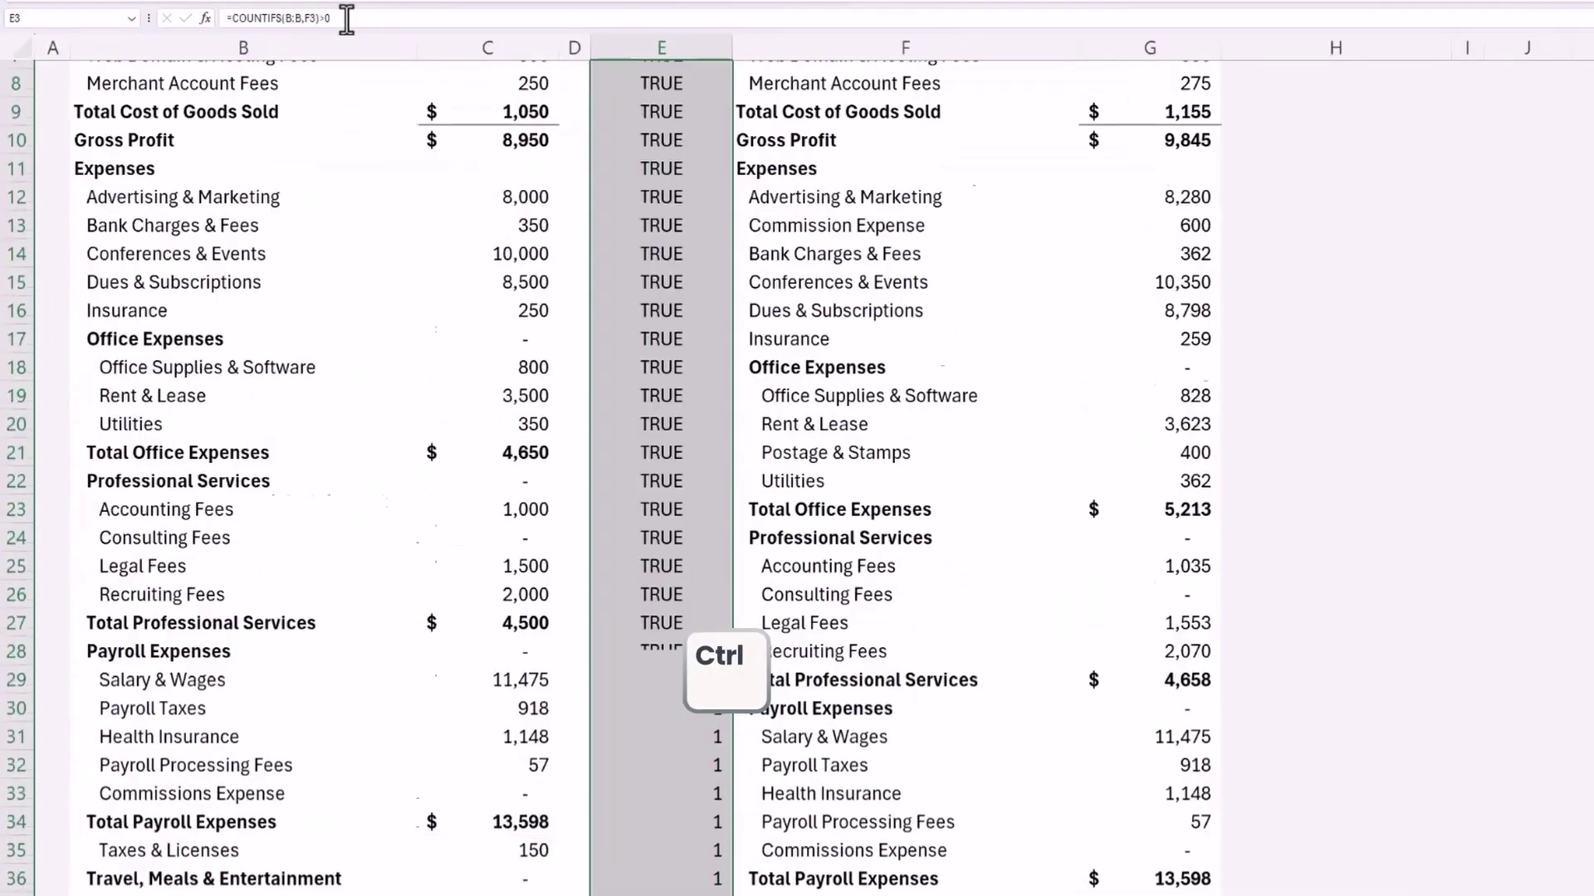
key("ctrl+v")
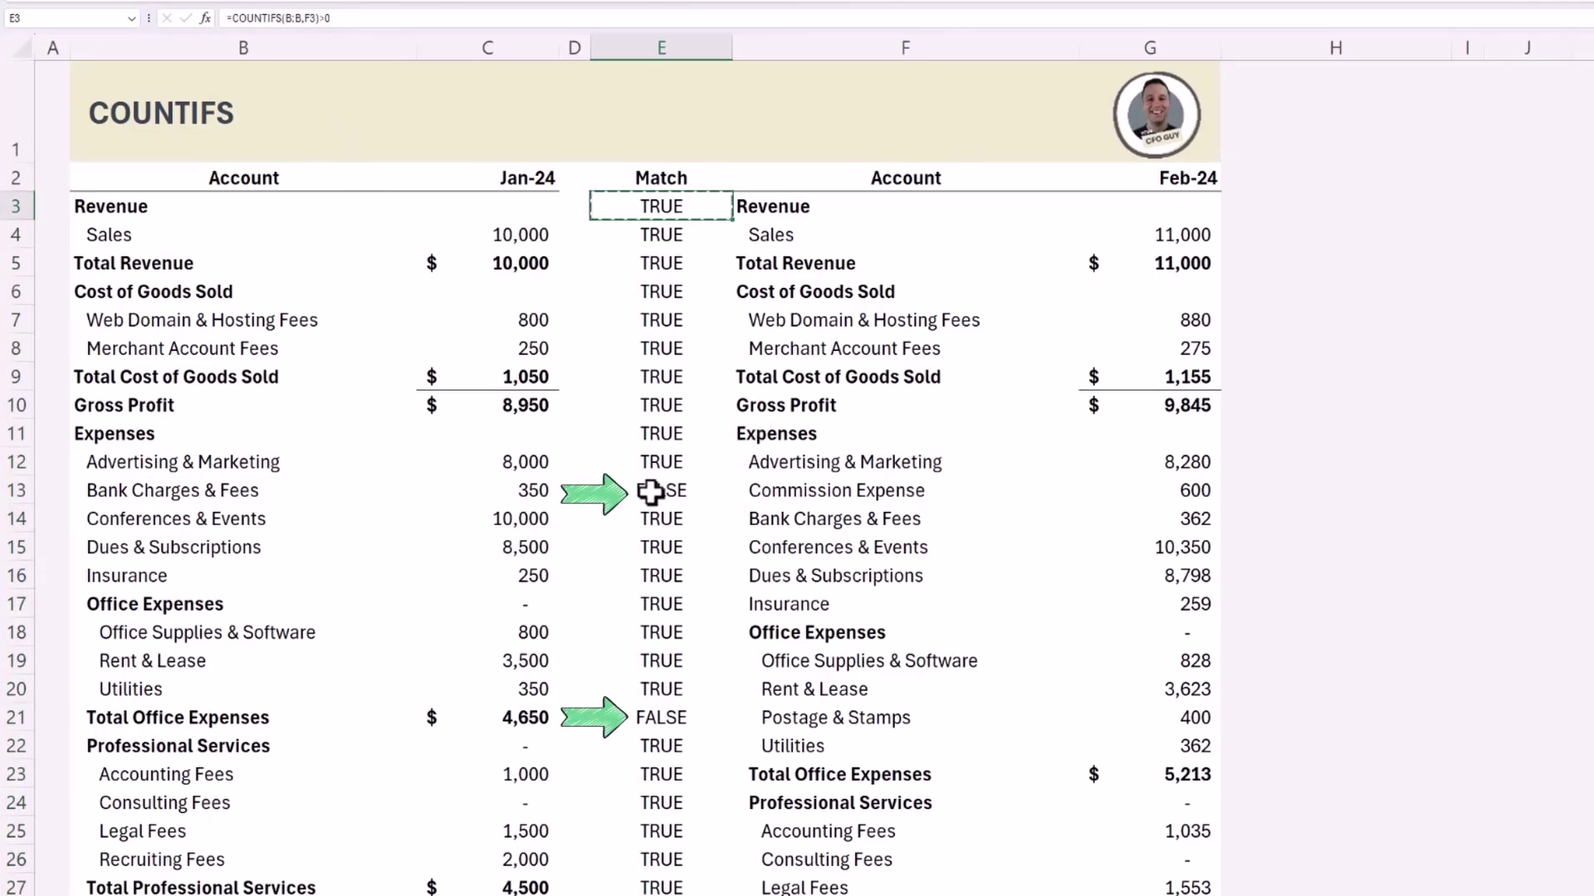
Examine the Match results for Commission Expense and Postage & Stamps against the Jan-24 account list.
left_click_drag(652, 490, 871, 491)
left_click_drag(669, 717, 830, 719)
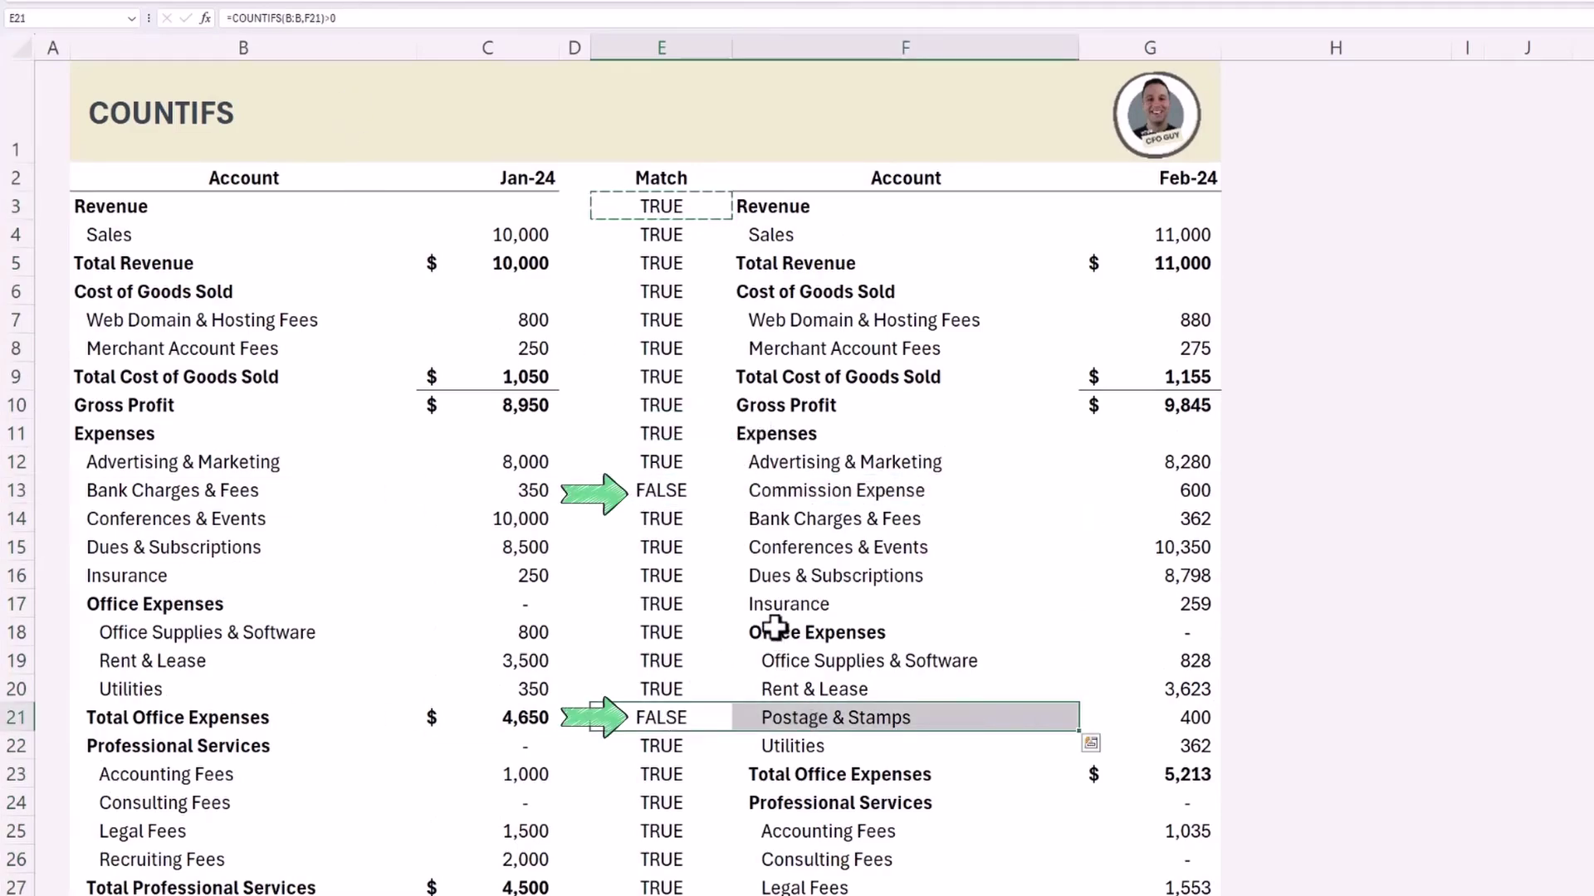
scroll(764, 630, "down", 5)
scroll(741, 662, "up", 7)
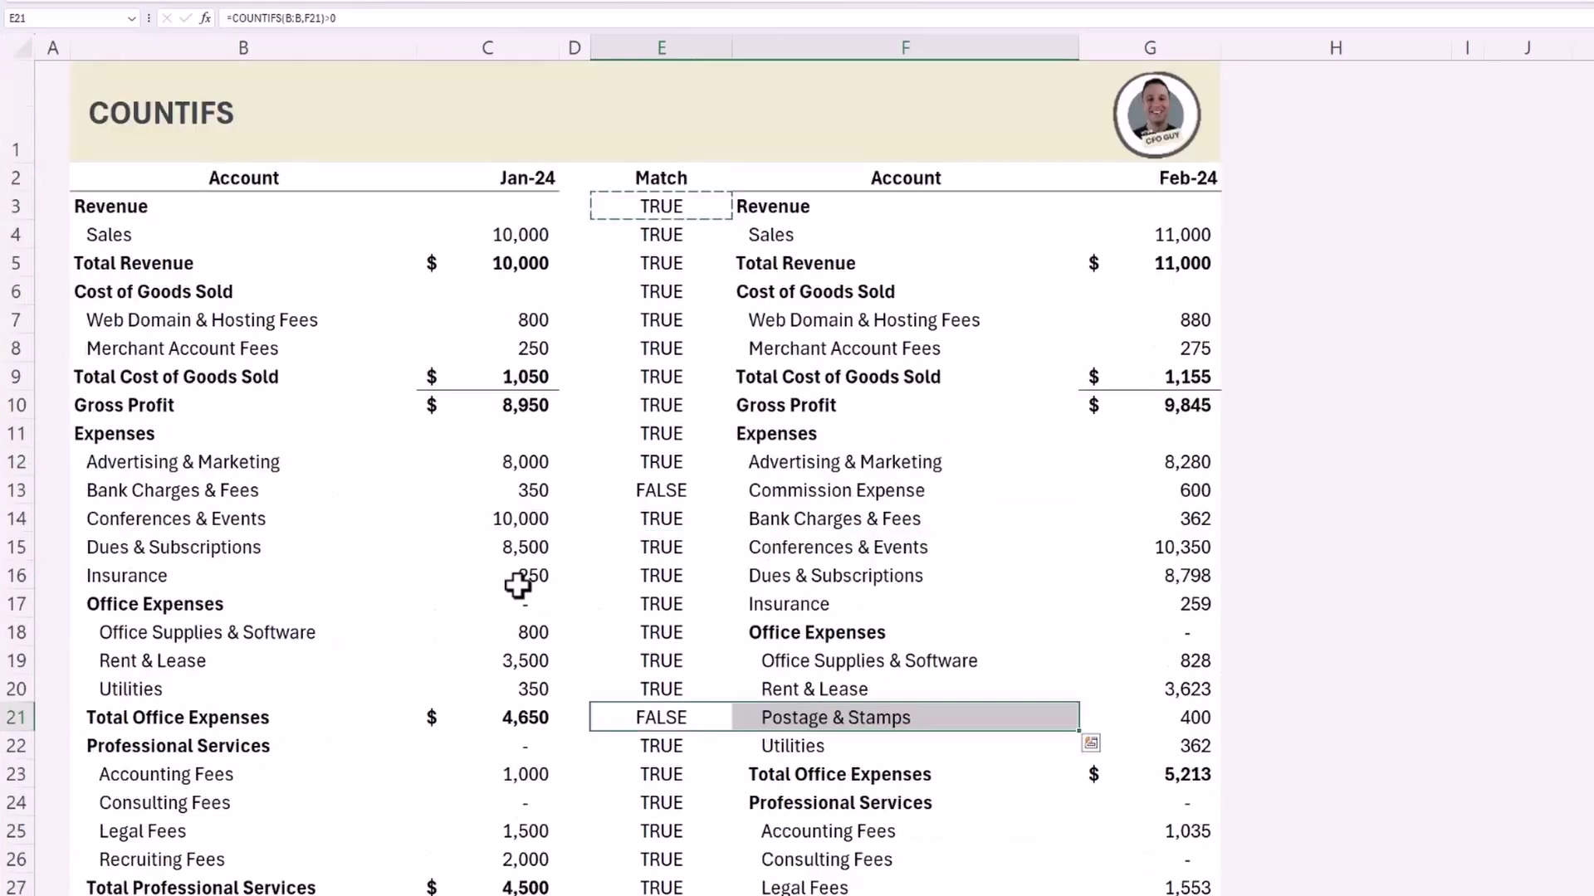
left_click_drag(274, 319, 249, 462)
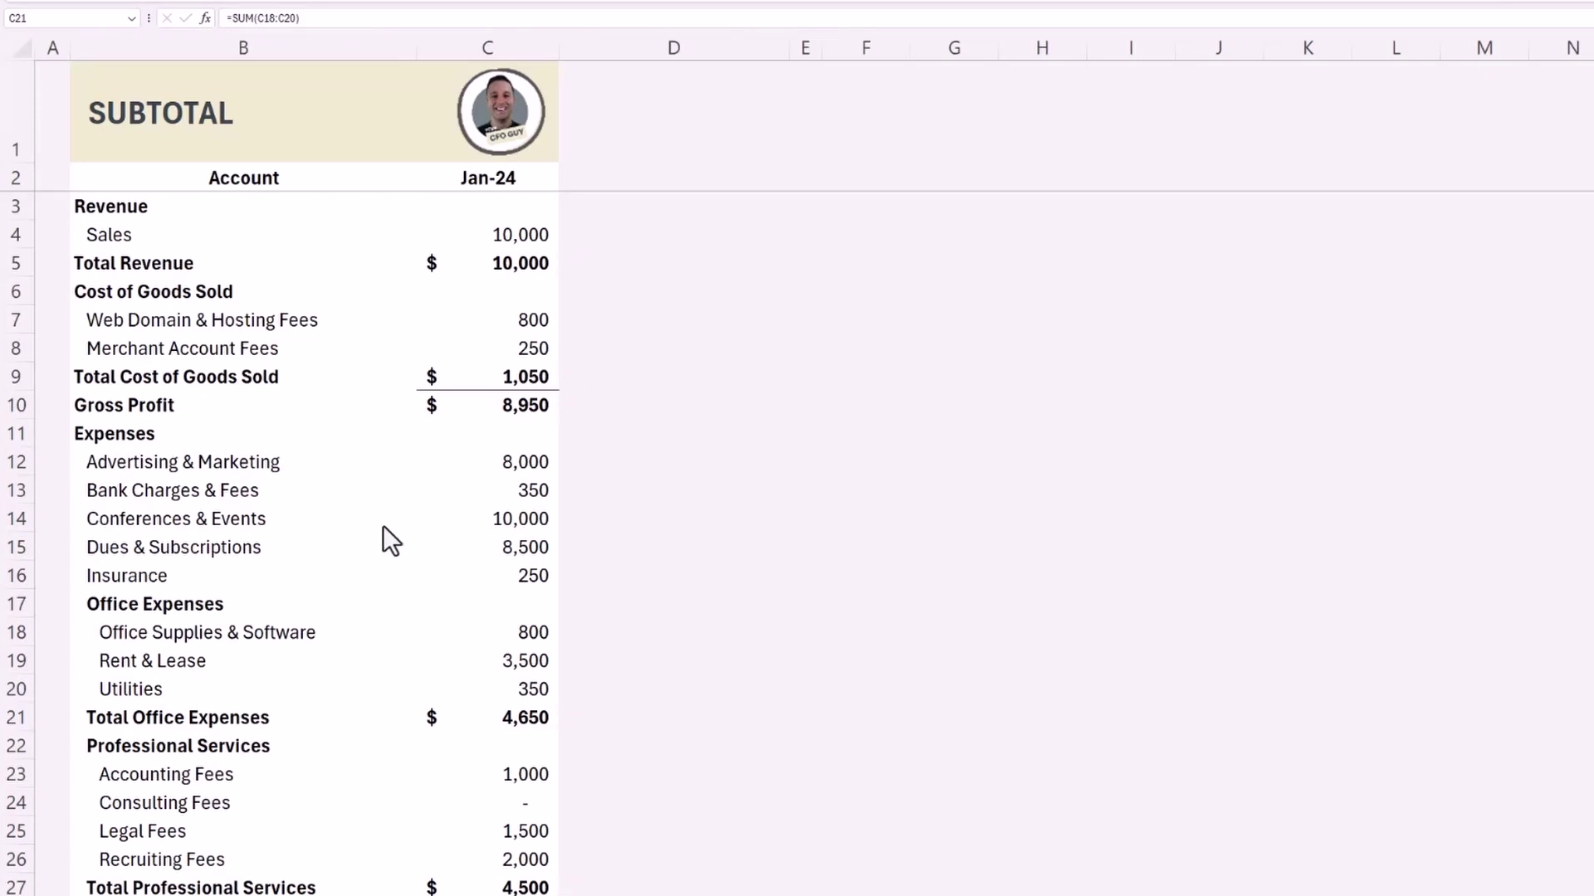
Review the expense accounts and category totals on the SUBTOTAL sheet that feed Total Expenses in C41.
scroll(437, 723, "down", 11)
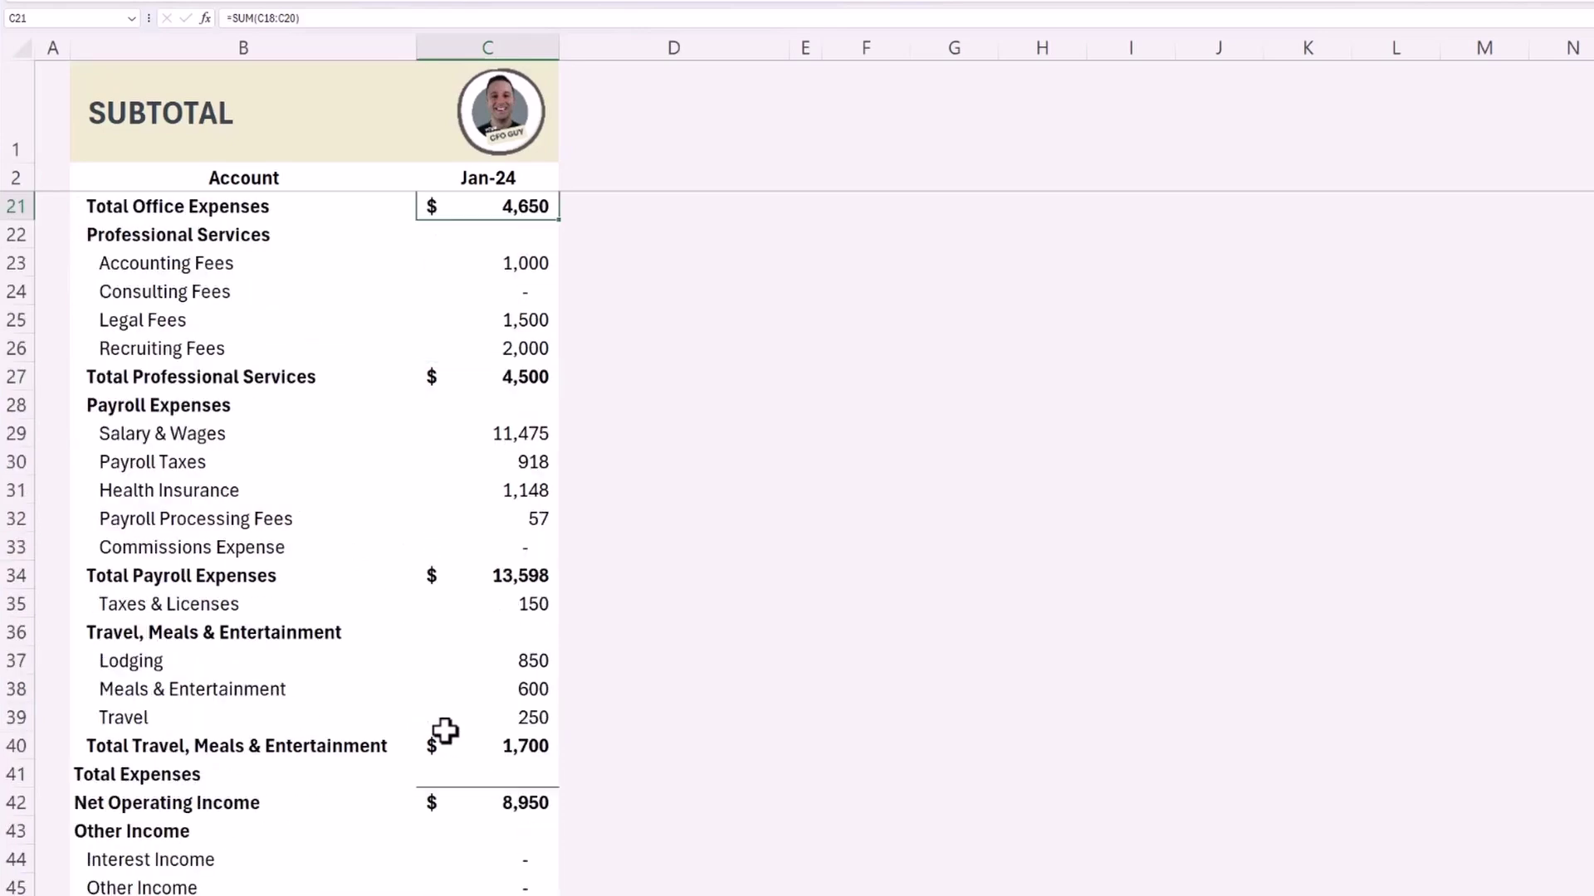
scroll(451, 742, "up", 3)
left_click(496, 606)
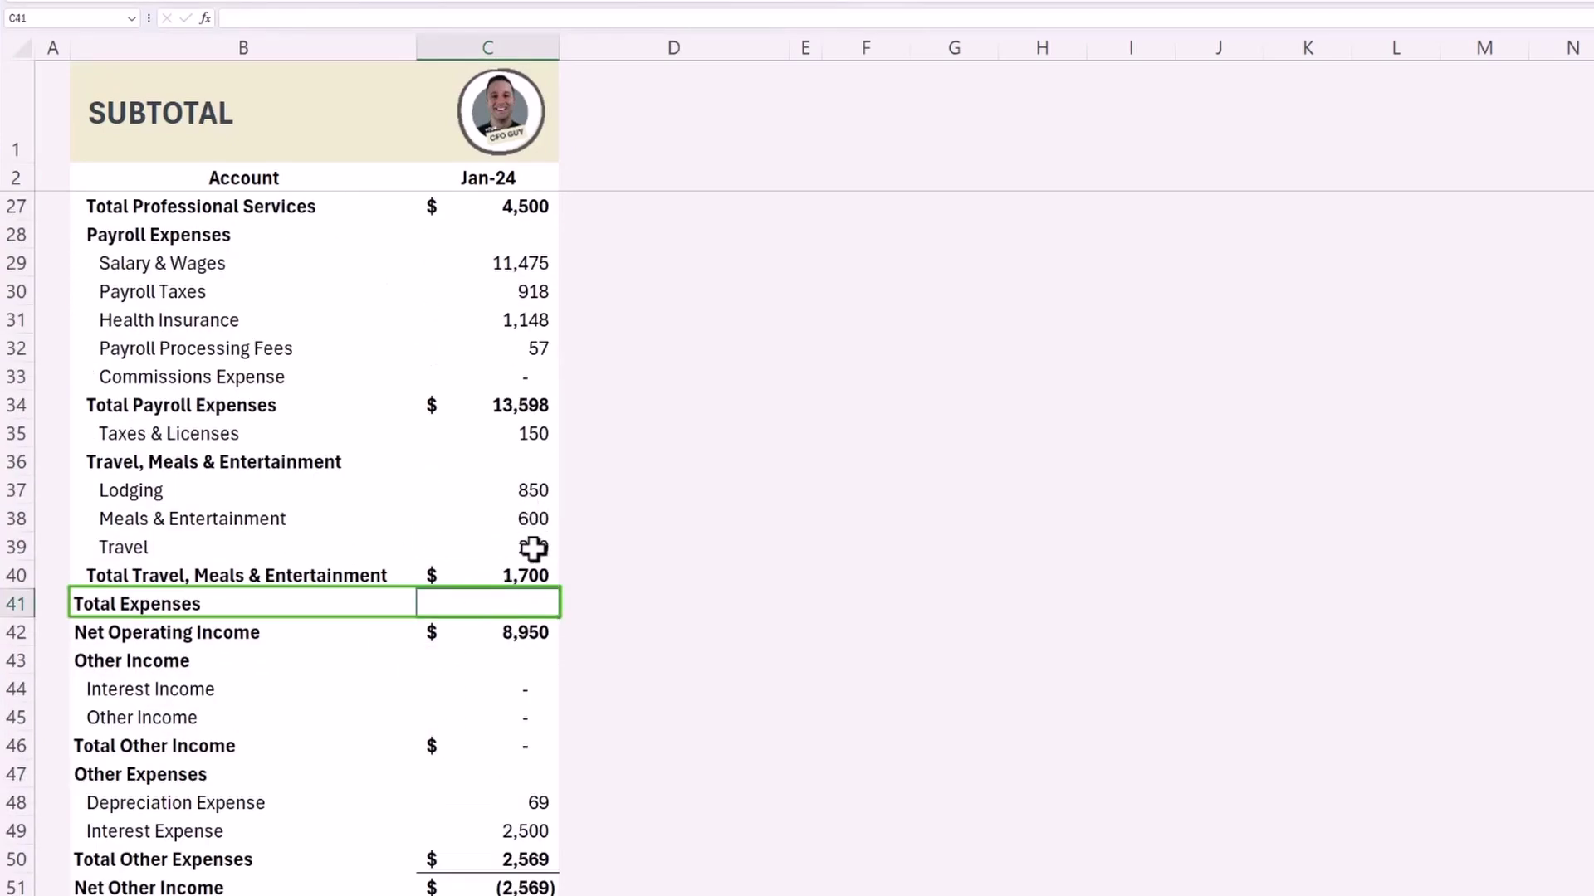
left_click_drag(529, 575, 494, 349)
left_click(397, 460)
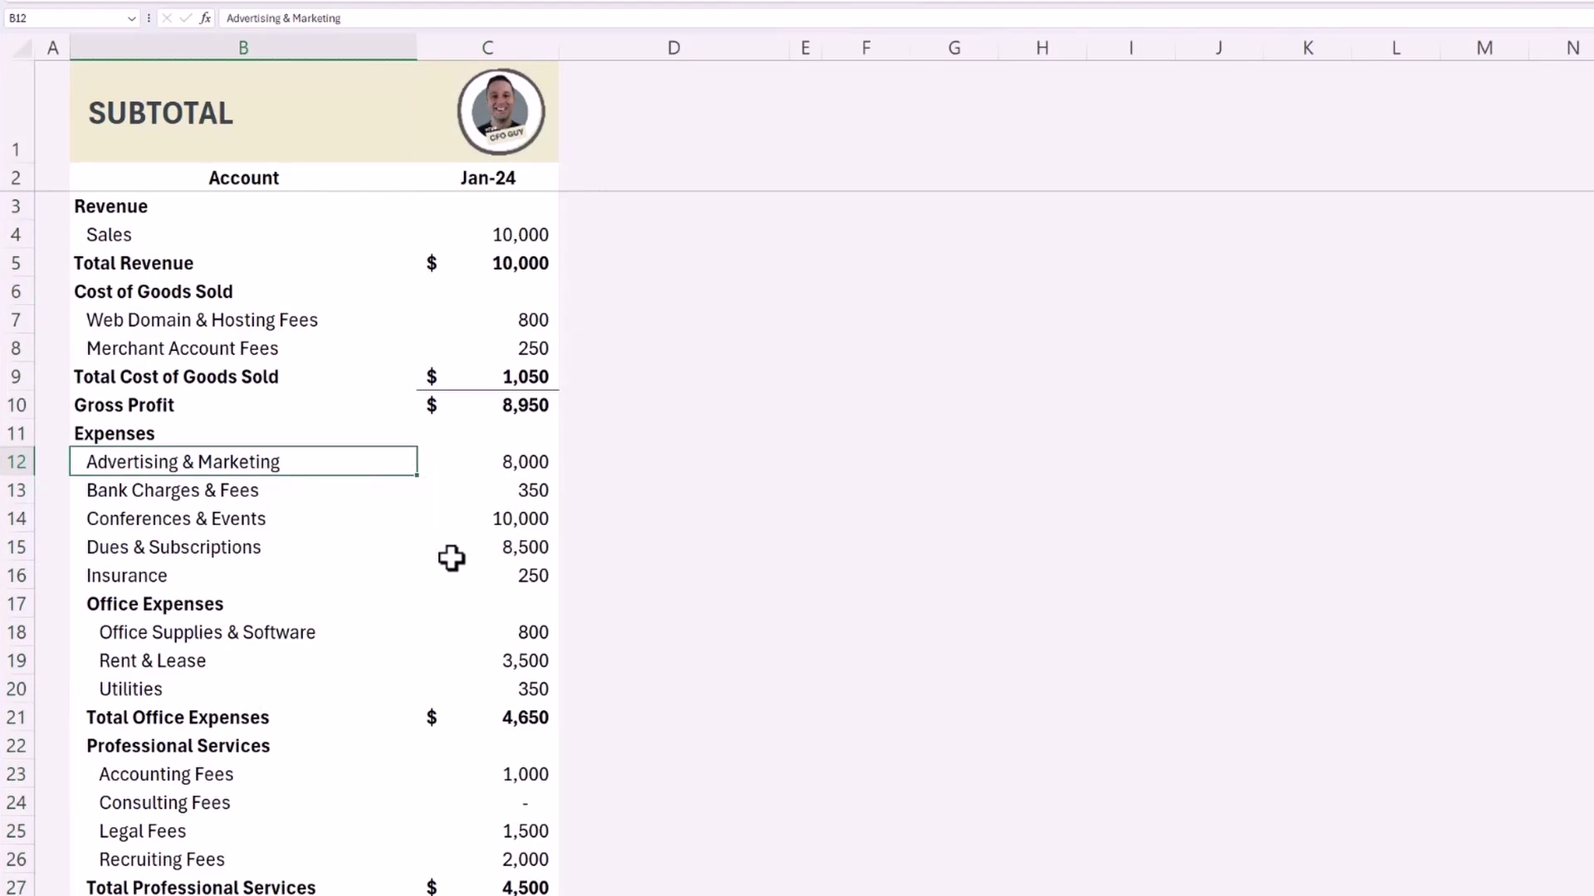
Replace the Total Office Expenses formula in C21 with SUBTOTAL, function 9, over C18:C20.
left_click(533, 719)
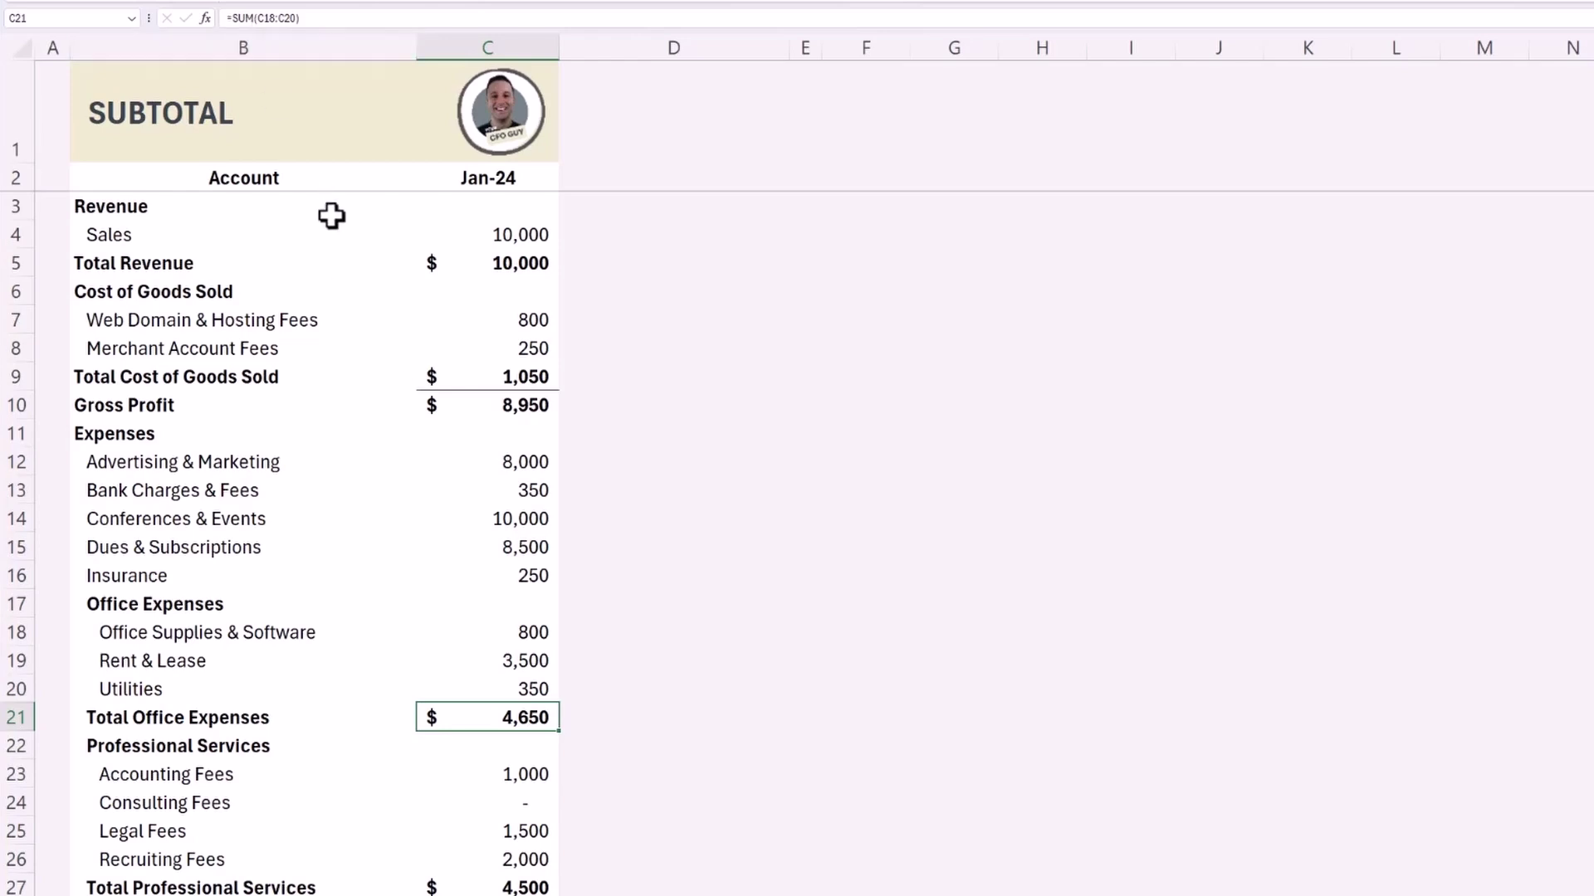
key("F2")
key("Escape")
type("=")
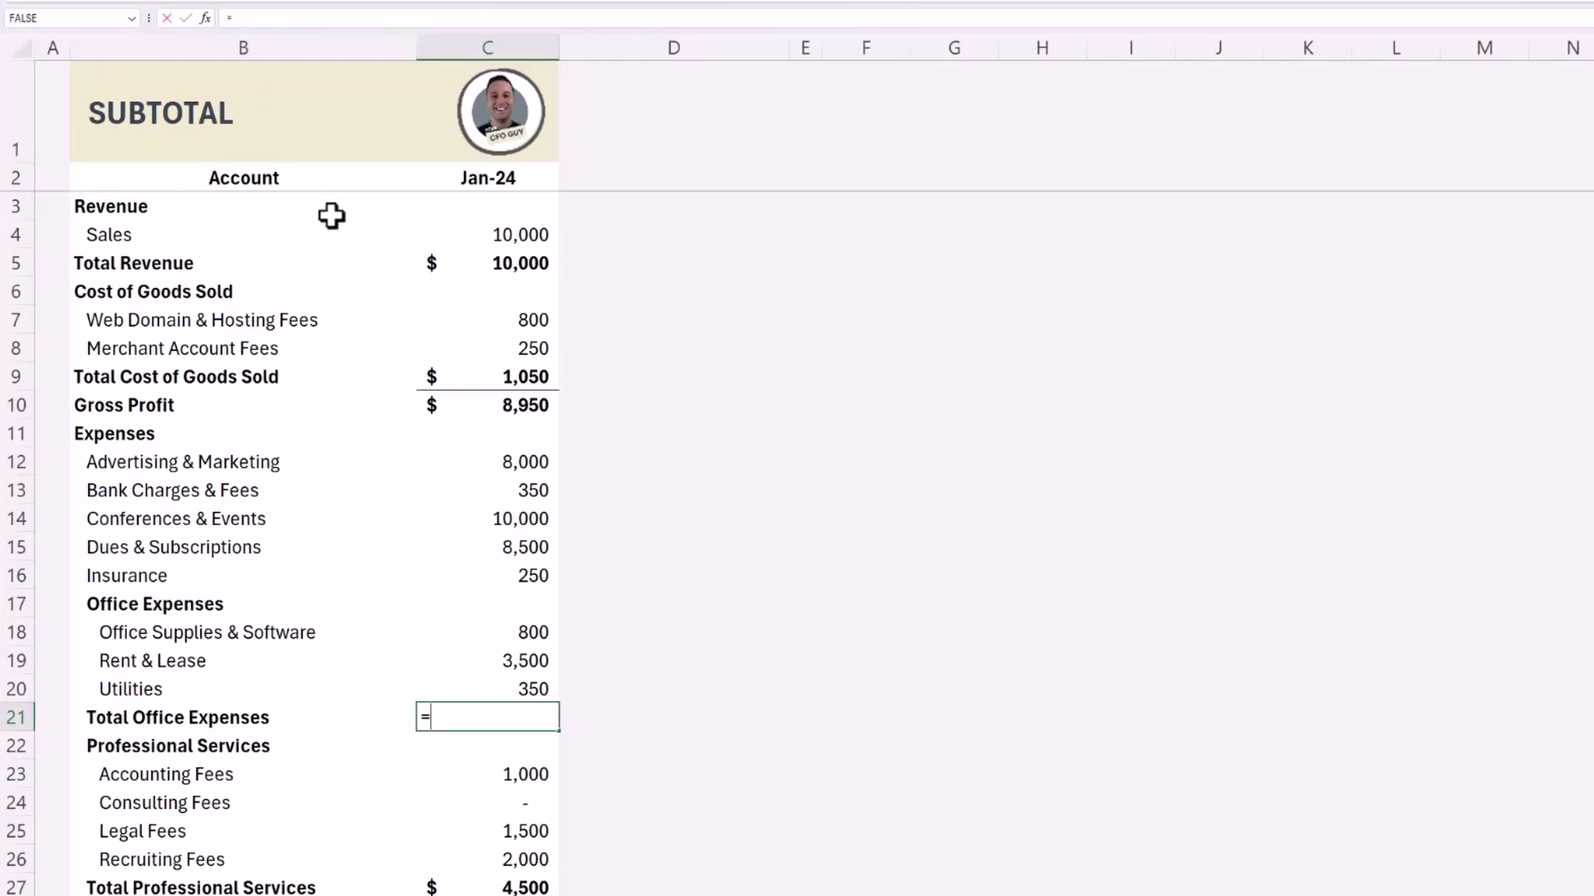
type("subtotal")
type("(")
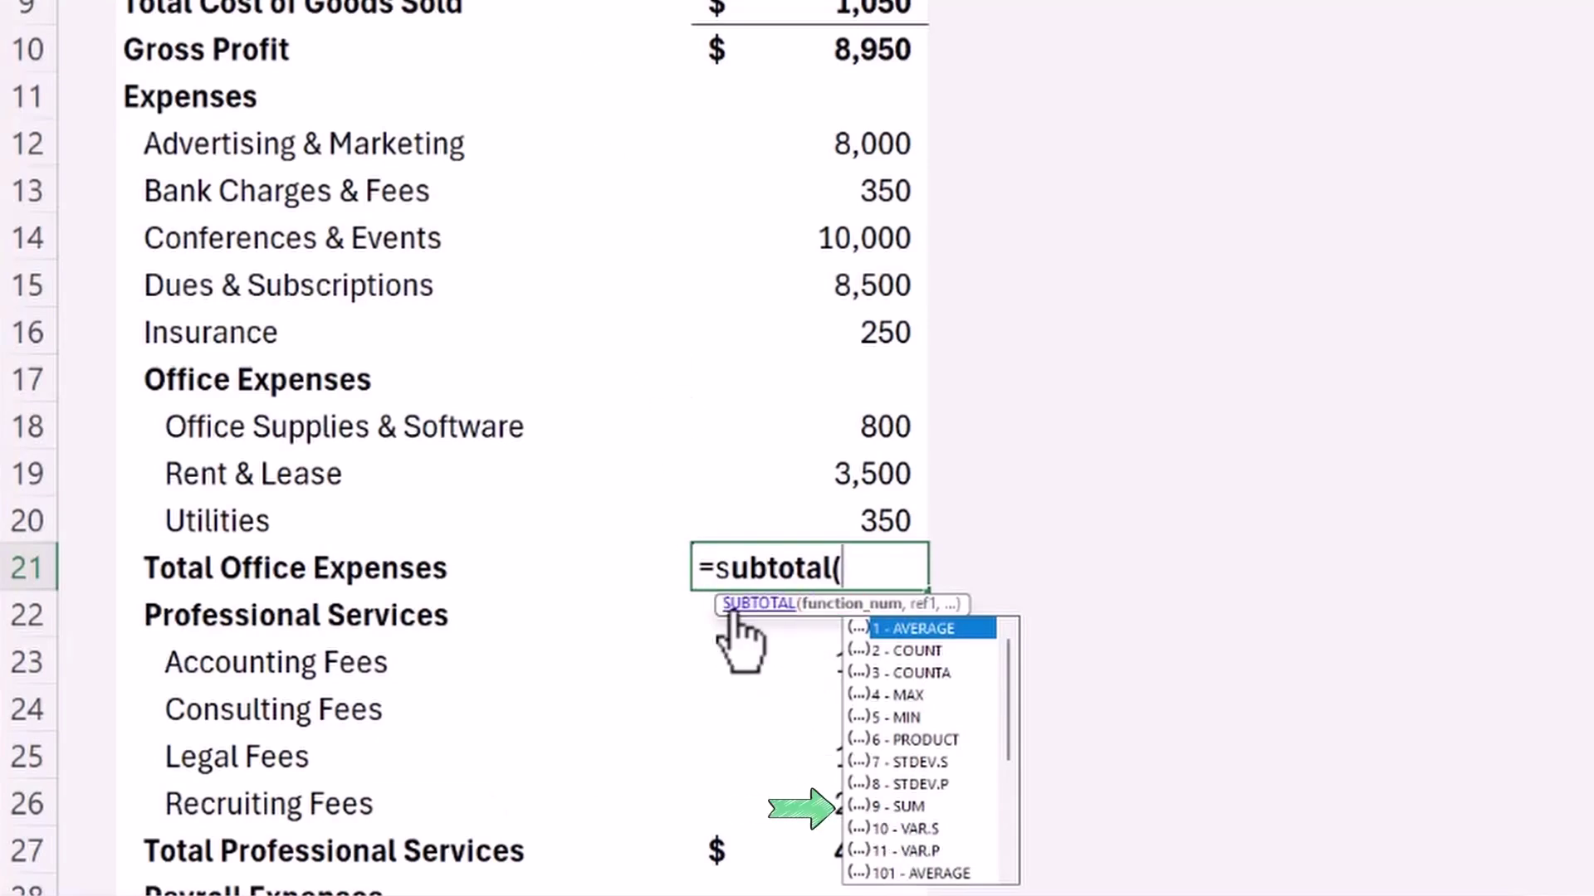
type("9,")
left_click_drag(878, 510, 832, 205)
key("Return")
Replace the Total Professional Services formula in C27 with SUBTOTAL, function 9, over the professional services amounts.
scroll(860, 581, "down", 4)
scroll(860, 402, "up", 1)
left_click(854, 409)
type("=subtotal(9,")
key("Return")
Replace the Total Payroll Expenses formula in C34 with SUBTOTAL, function 9, over C29:C33.
key("Down")
key("Down")
key("Down")
key("Down")
key("Down")
key("Down")
type("=subtotal(9,")
key("Up")
key("shift+Up")
key("shift+Up")
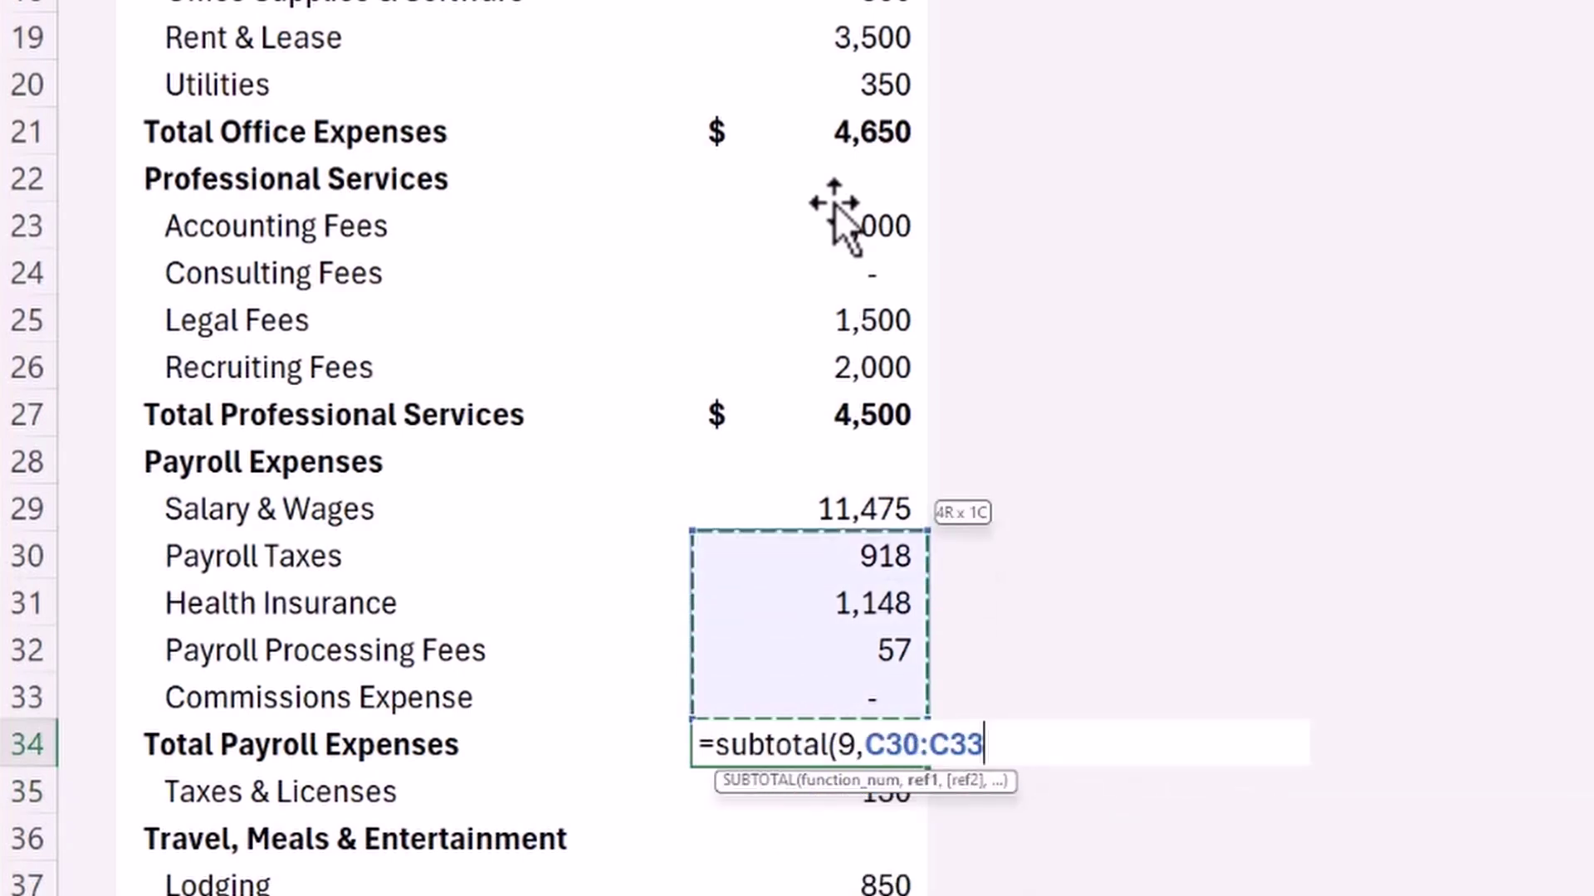
key("Return")
Replace the Total Travel, Meals & Entertainment formula in C40 with SUBTOTAL, function 9, over C37:C39.
scroll(830, 249, "down", 5)
left_click(825, 313)
type("=subtotal(9,")
left_click_drag(870, 283, 843, 177)
key("Return")
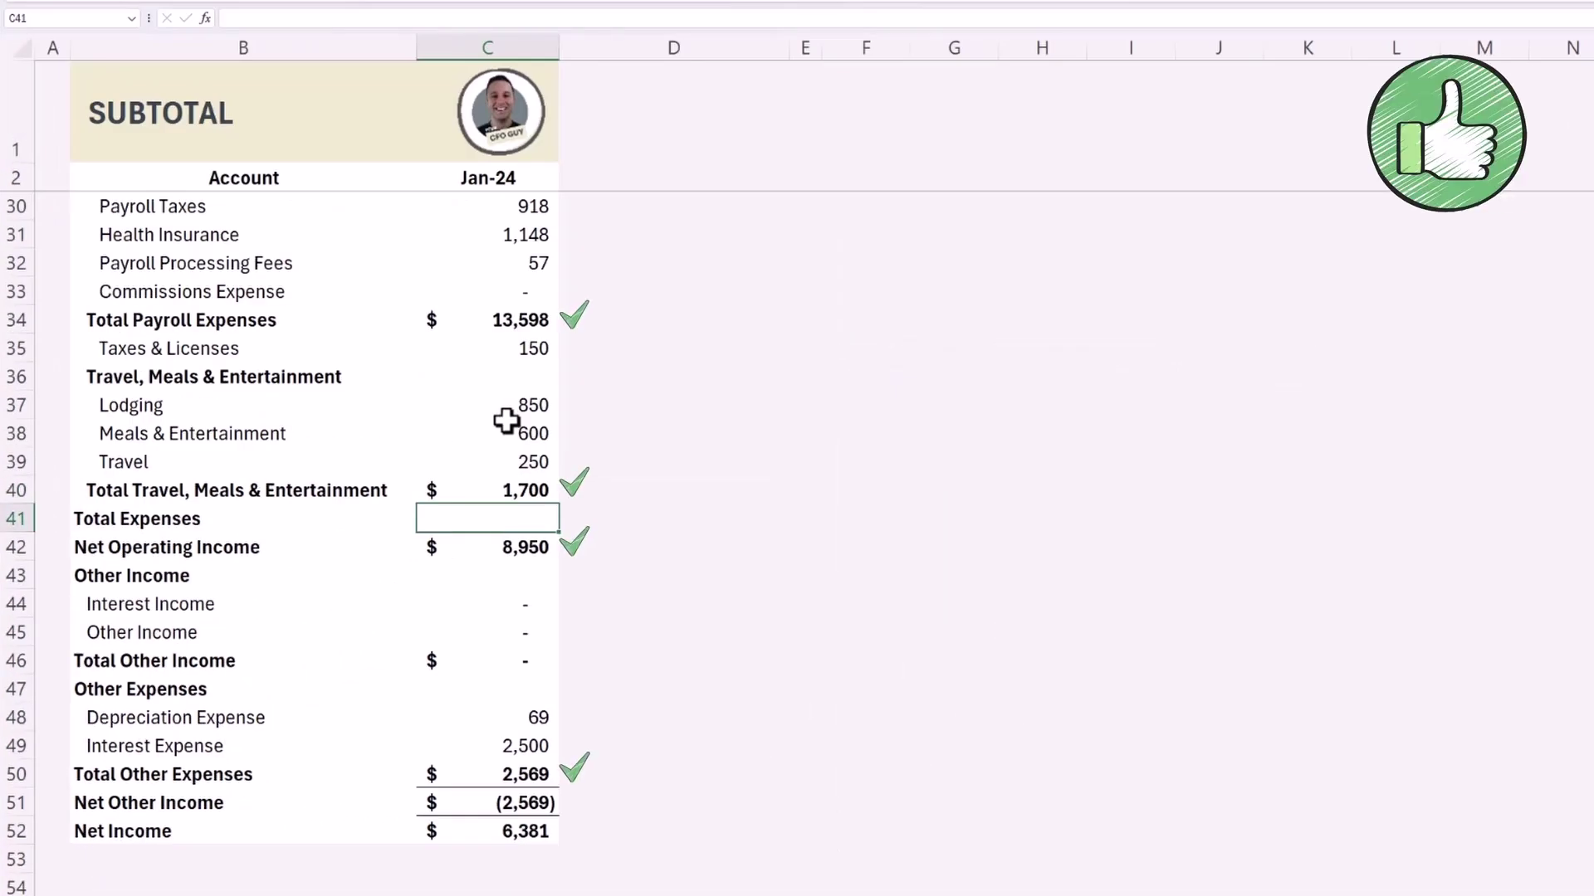
Enter =SUM(C12:C40) as the Total Expenses formula in C41.
type("=sum(")
key("Up")
key("shift+Up")
key("shift+Up")
key("shift+Up")
key("shift+Up")
key("shift+Up")
key("shift+Up")
key("shift+Up")
key("shift+Up")
key("shift+Up")
key("shift+Up")
key("shift+Up")
key("shift+Up")
key("shift+Up")
key("shift+Up")
key("shift+Up")
key("shift+Up")
key("shift+Up")
key("shift+Up")
key("shift+Up")
key("shift+Up")
key("shift+Up")
key("shift+Up")
key("shift+Up")
key("shift+Up")
key("shift+Up")
key("shift+Up")
key("shift+Up")
key("shift+Up")
key("shift+Up")
key("shift+Up")
key("shift+Up")
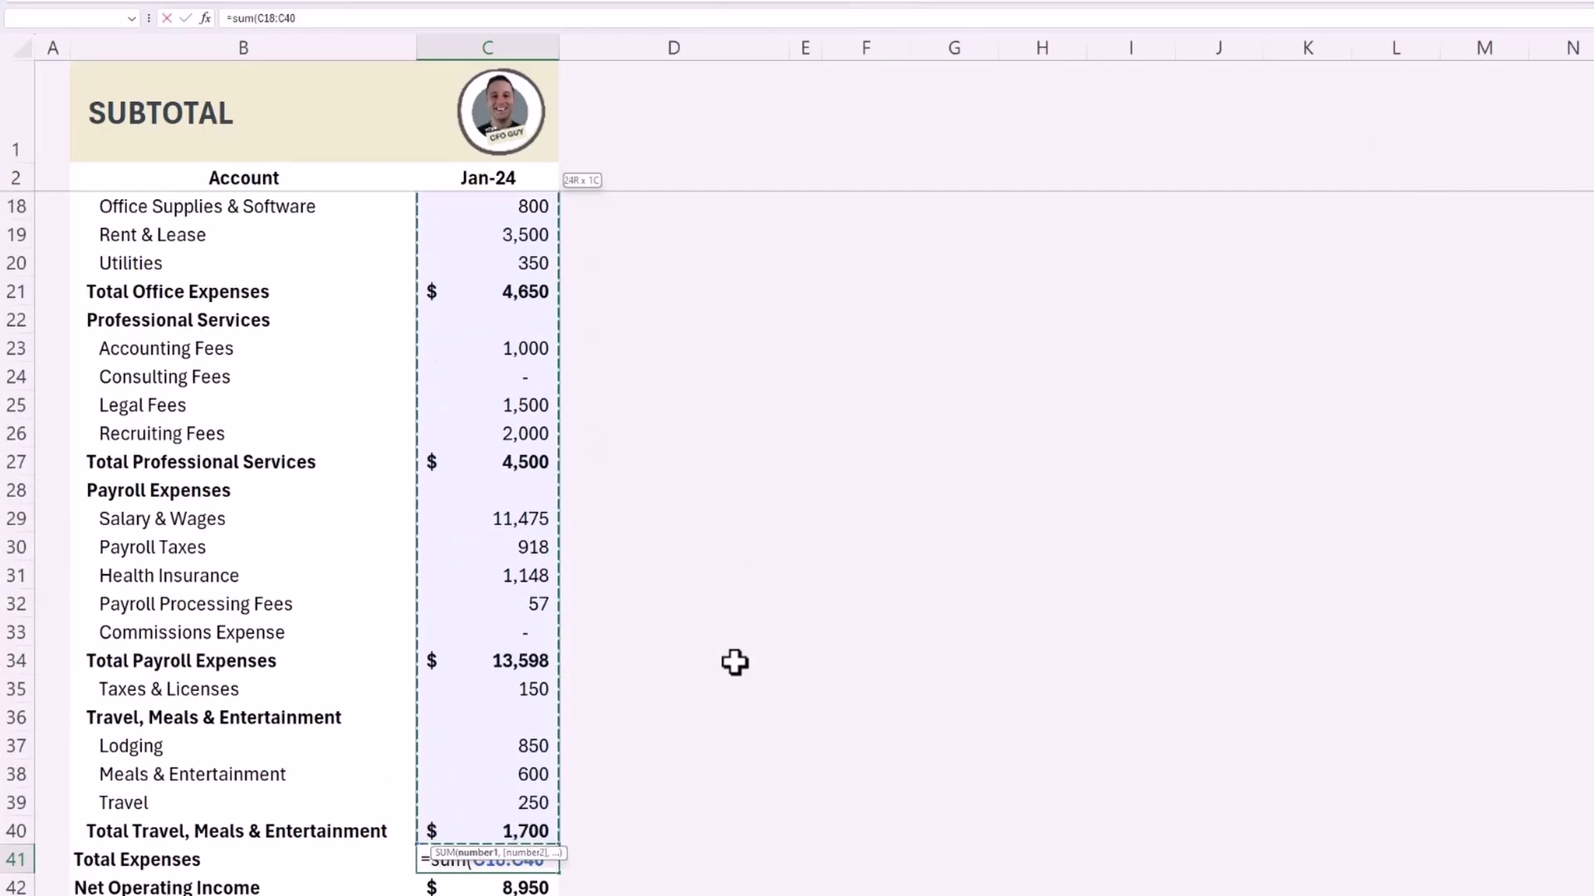
key("shift+Down")
key("shift+Down")
key("shift+Down")
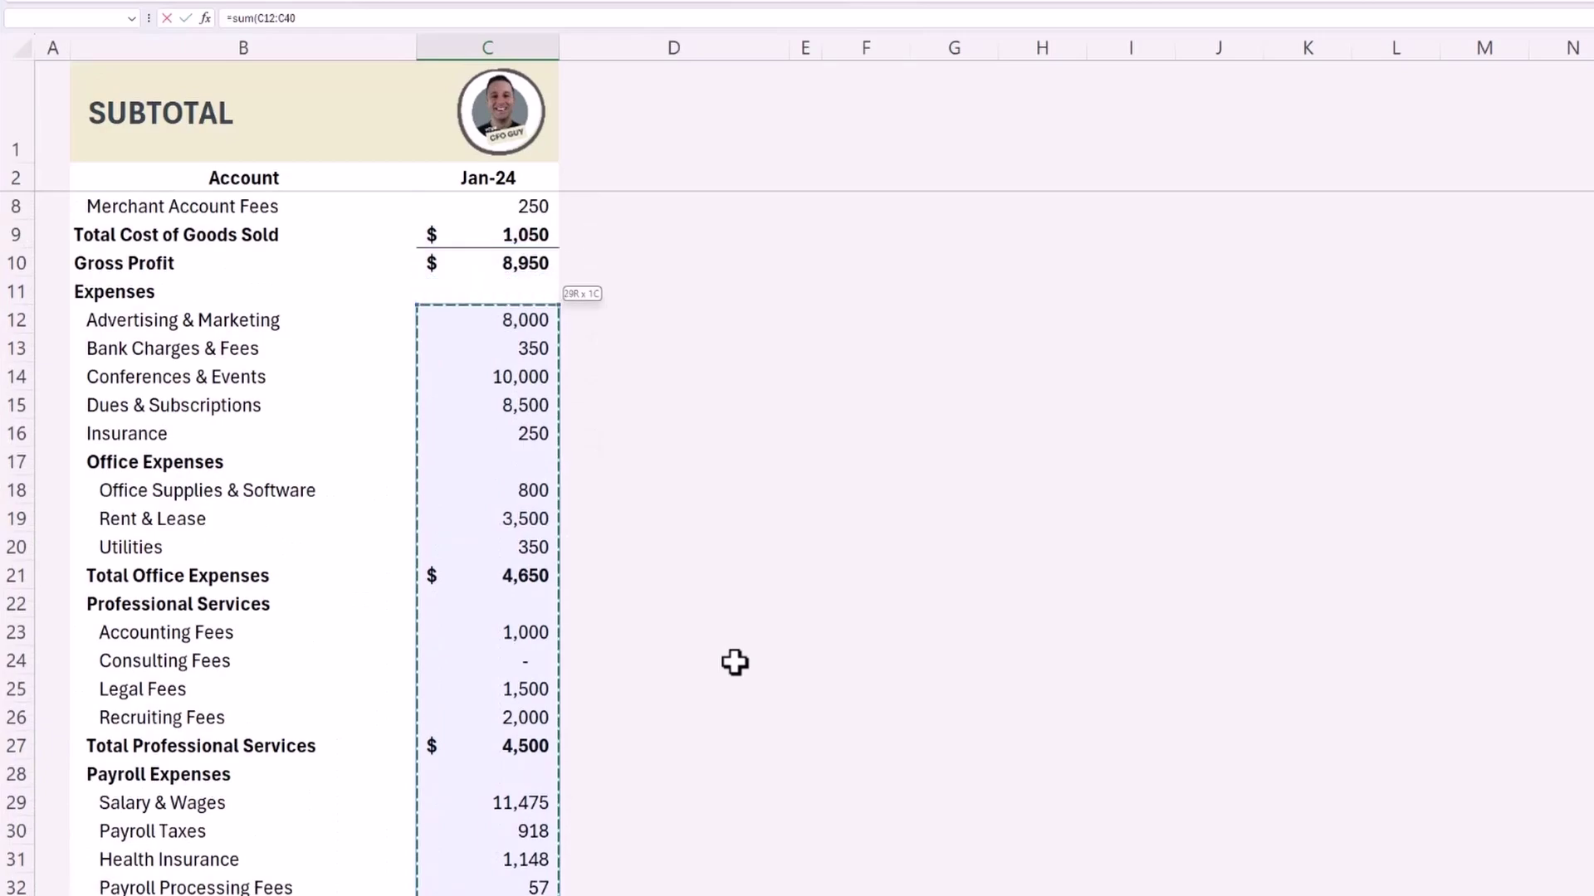
key("Return")
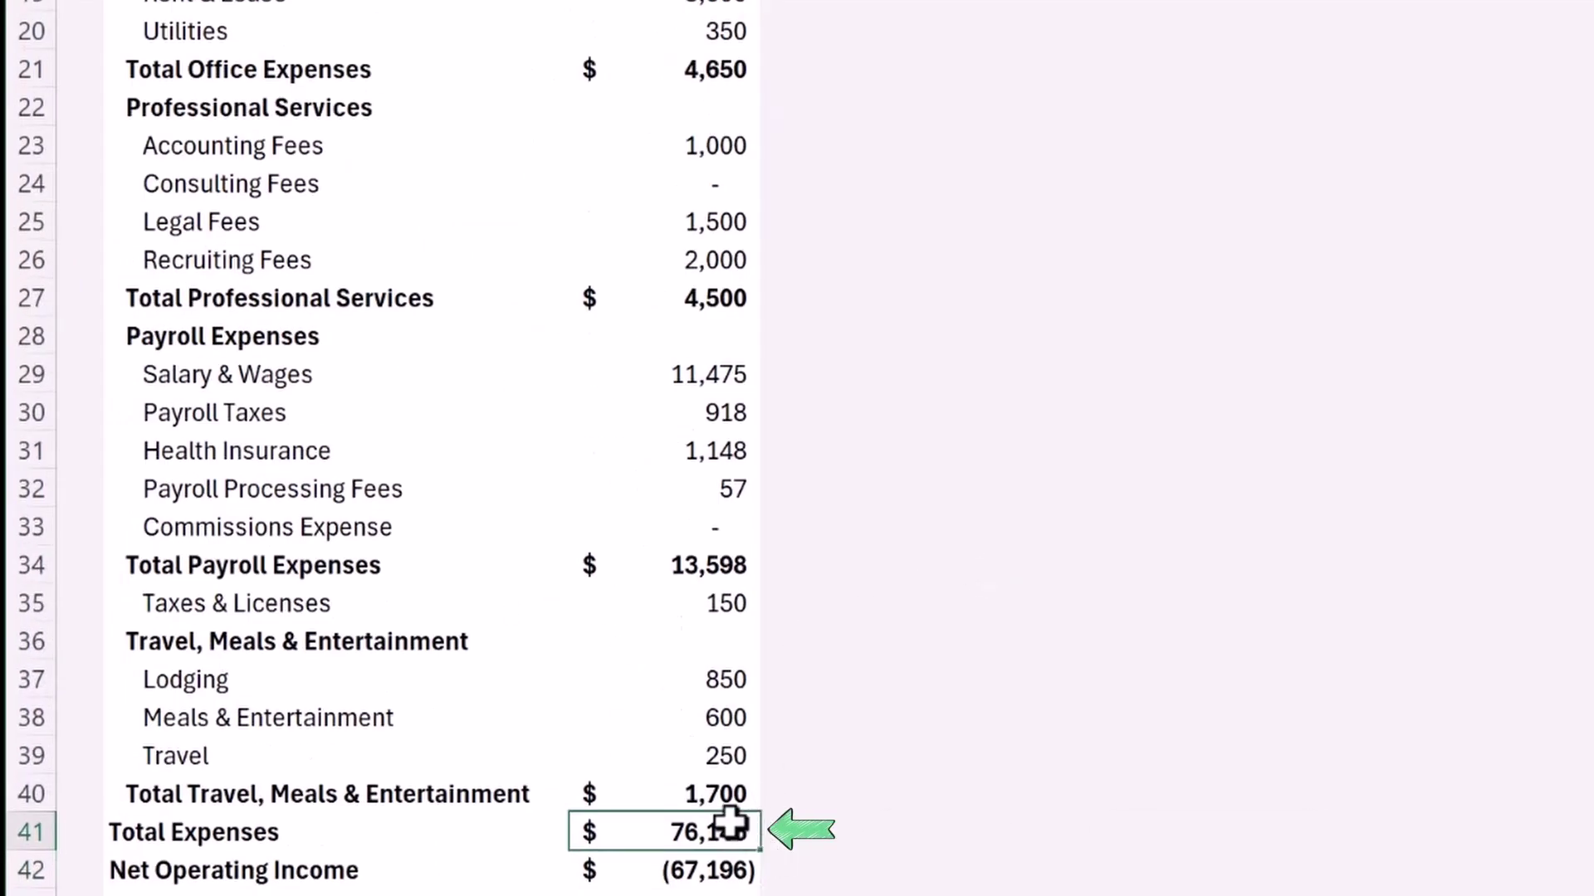
Select the individual expense amounts in column C, leaving out the category totals, to check the Total Expenses sum.
left_click_drag(725, 757, 724, 679)
left_click(722, 610, "ctrl")
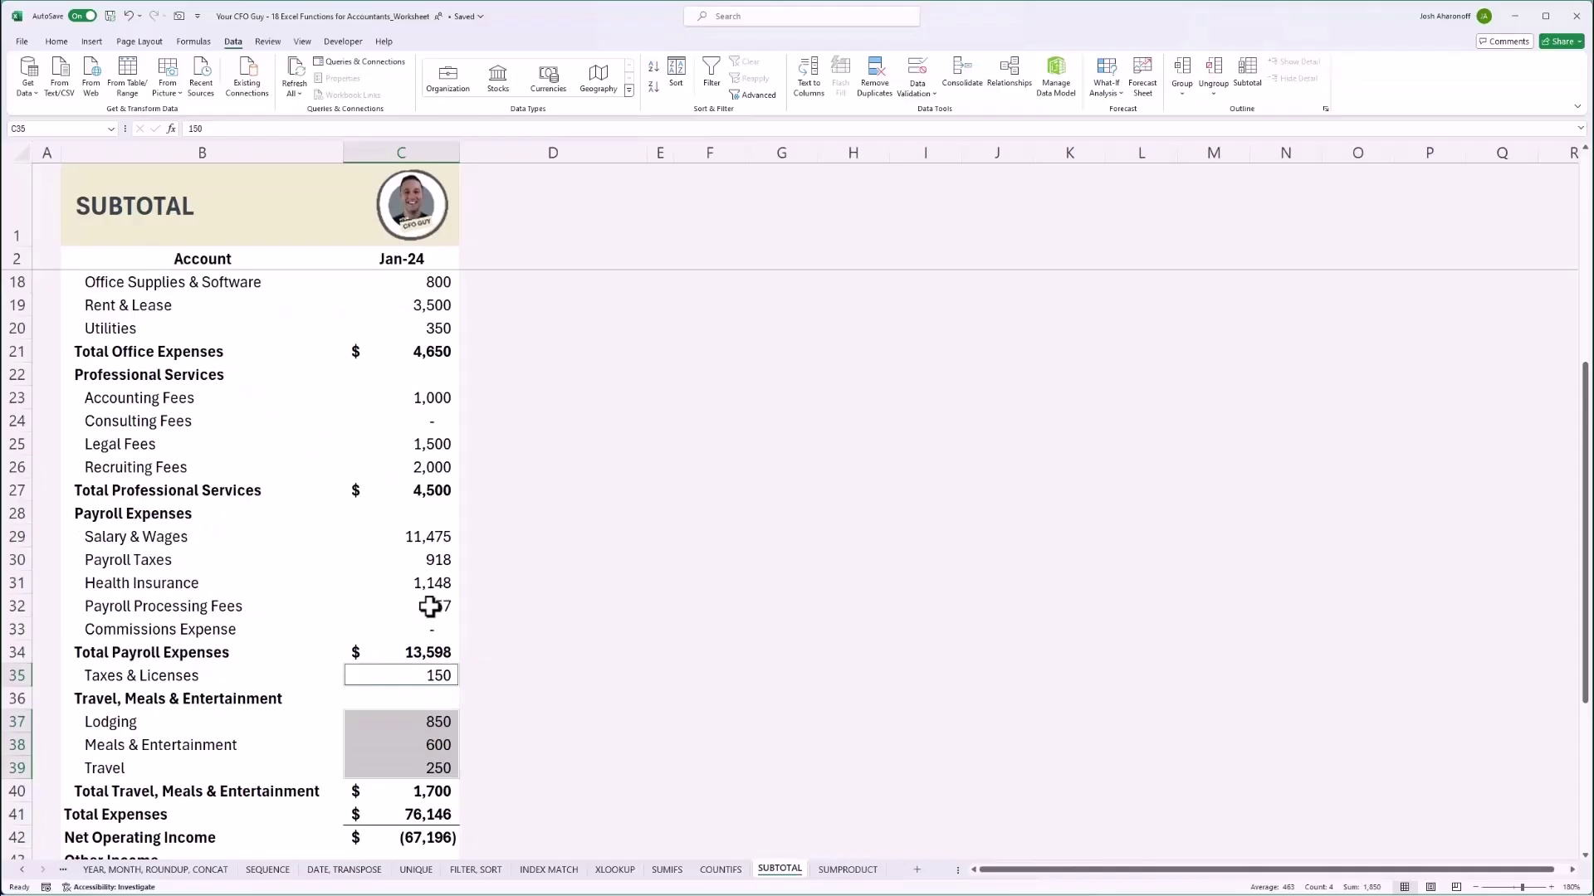
left_click_drag(712, 488, 713, 376, "ctrl")
left_click_drag(713, 261, 721, 151, "ctrl")
scroll(437, 401, "up", 5)
left_click_drag(444, 676, 419, 490, "ctrl")
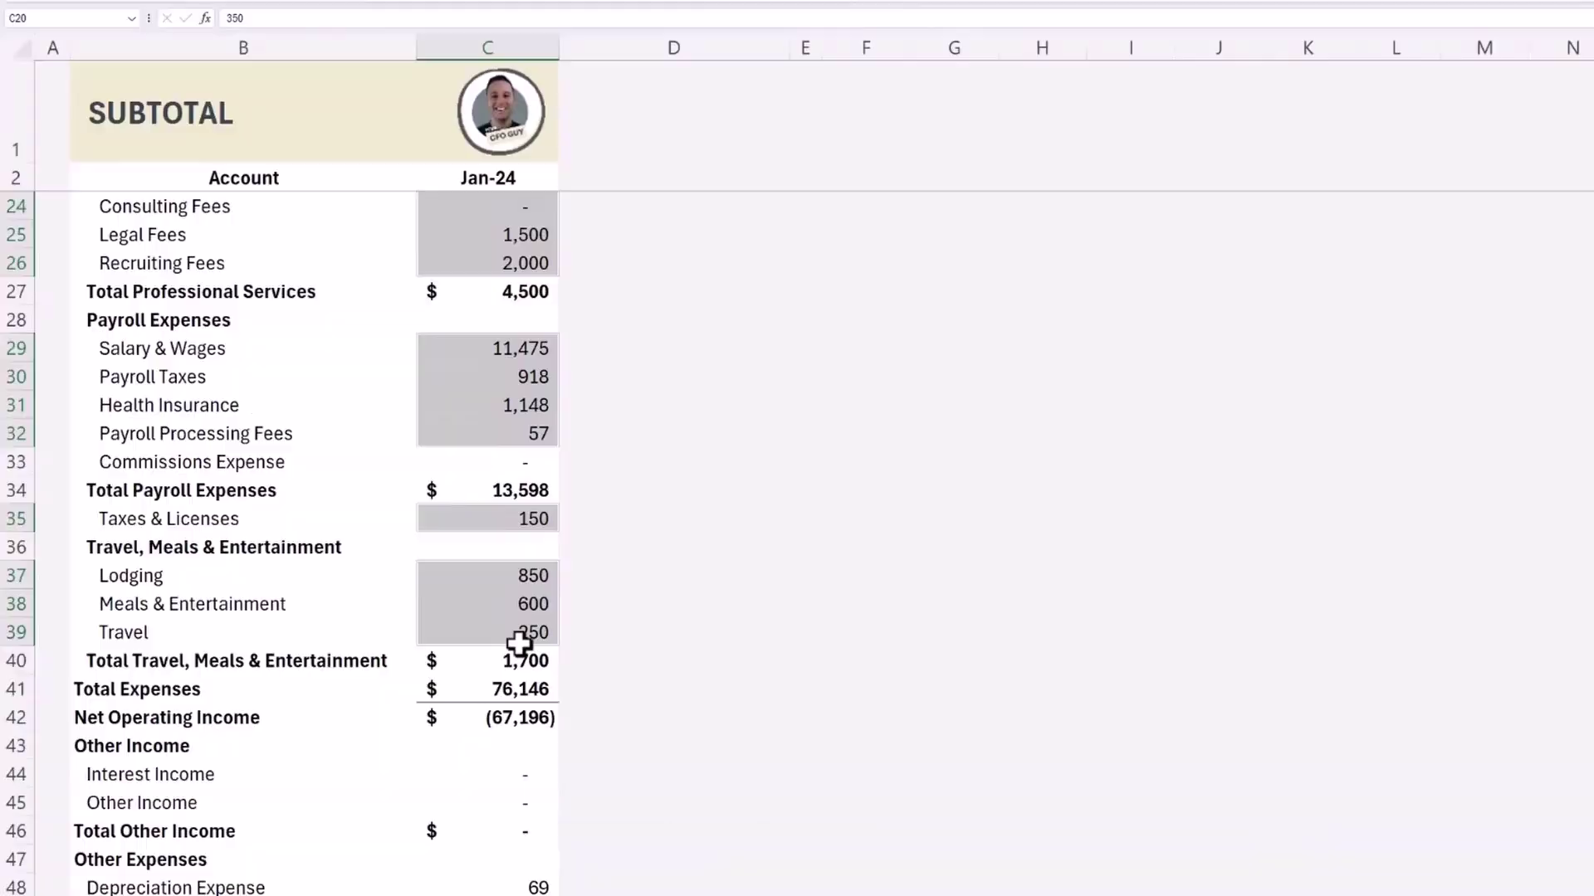
scroll(520, 648, "down", 2)
Change the Total Expenses formula in C41 from SUM to =SUBTOTAL(9,C12:C40).
left_click(503, 513)
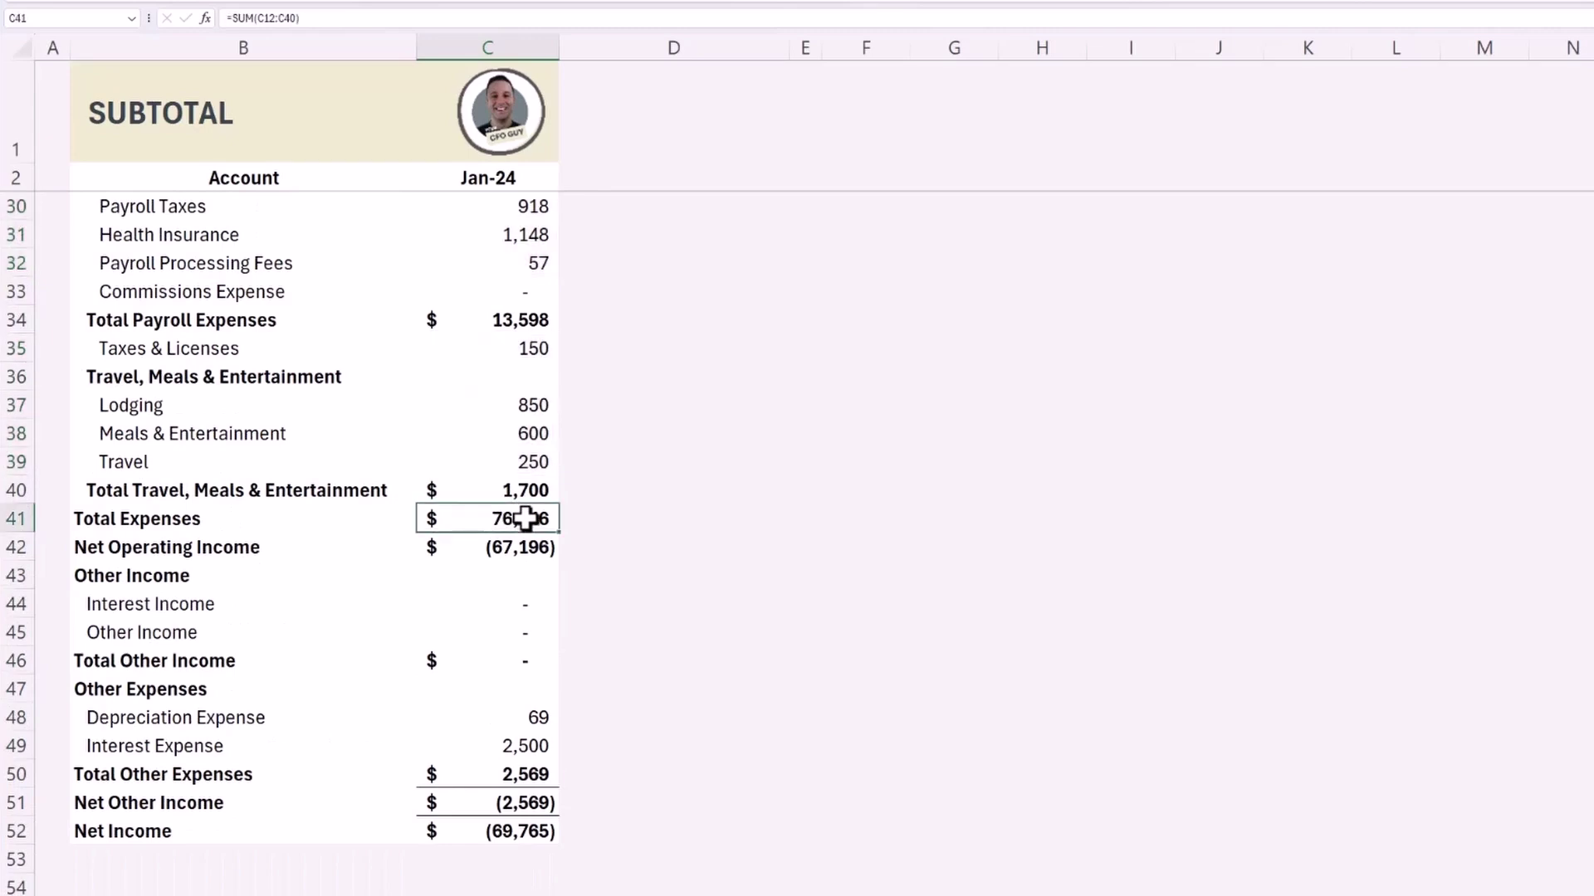
double_click(304, 124)
type("SUBTOTAL")
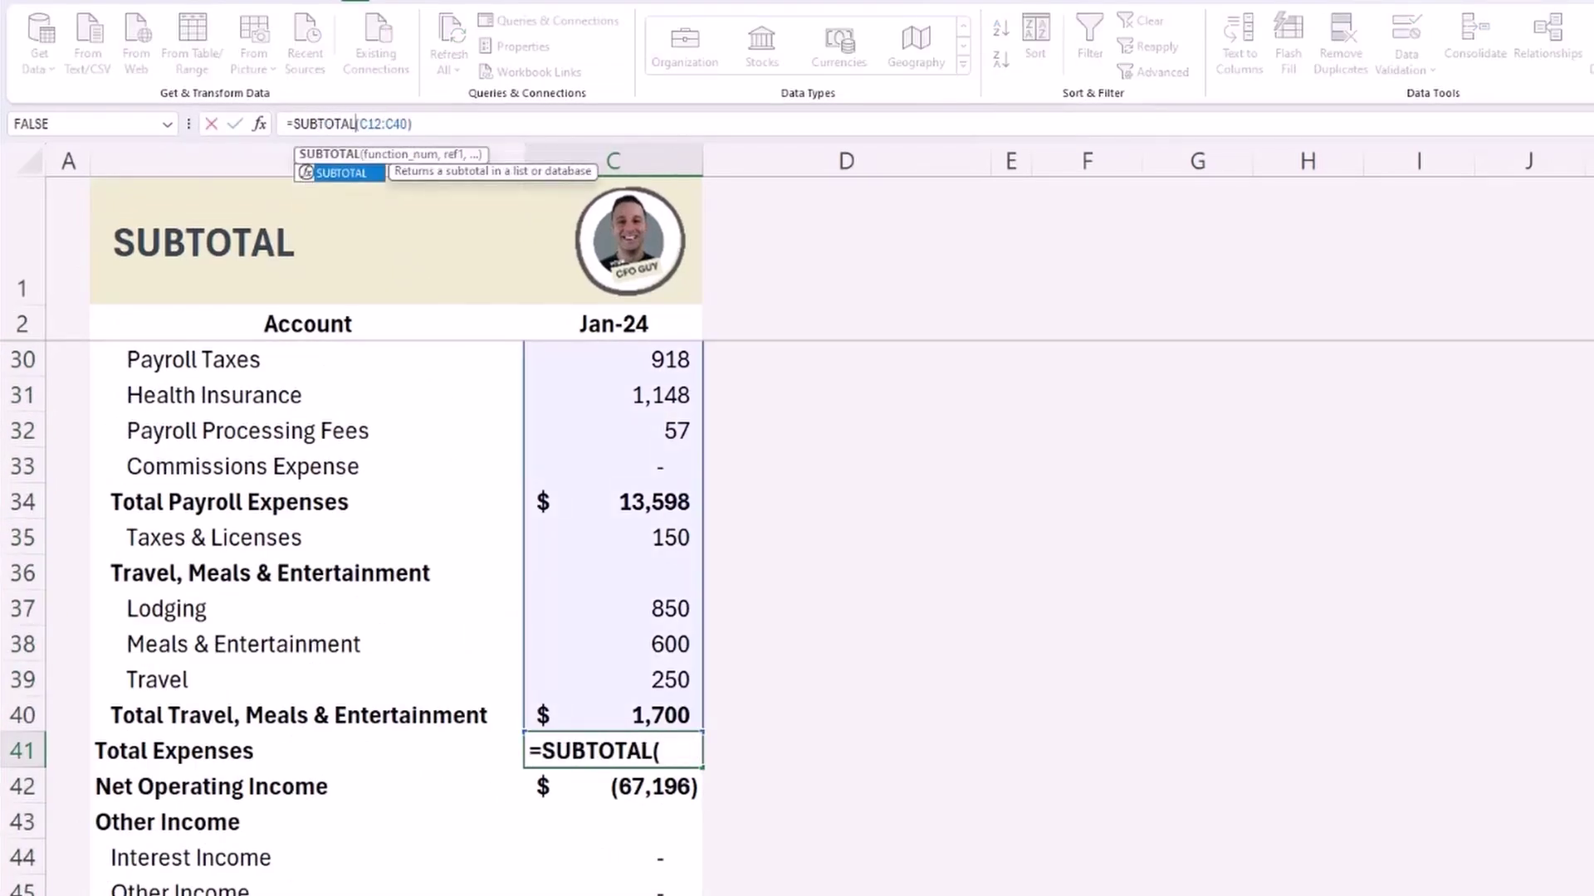
key("Right")
type("9,")
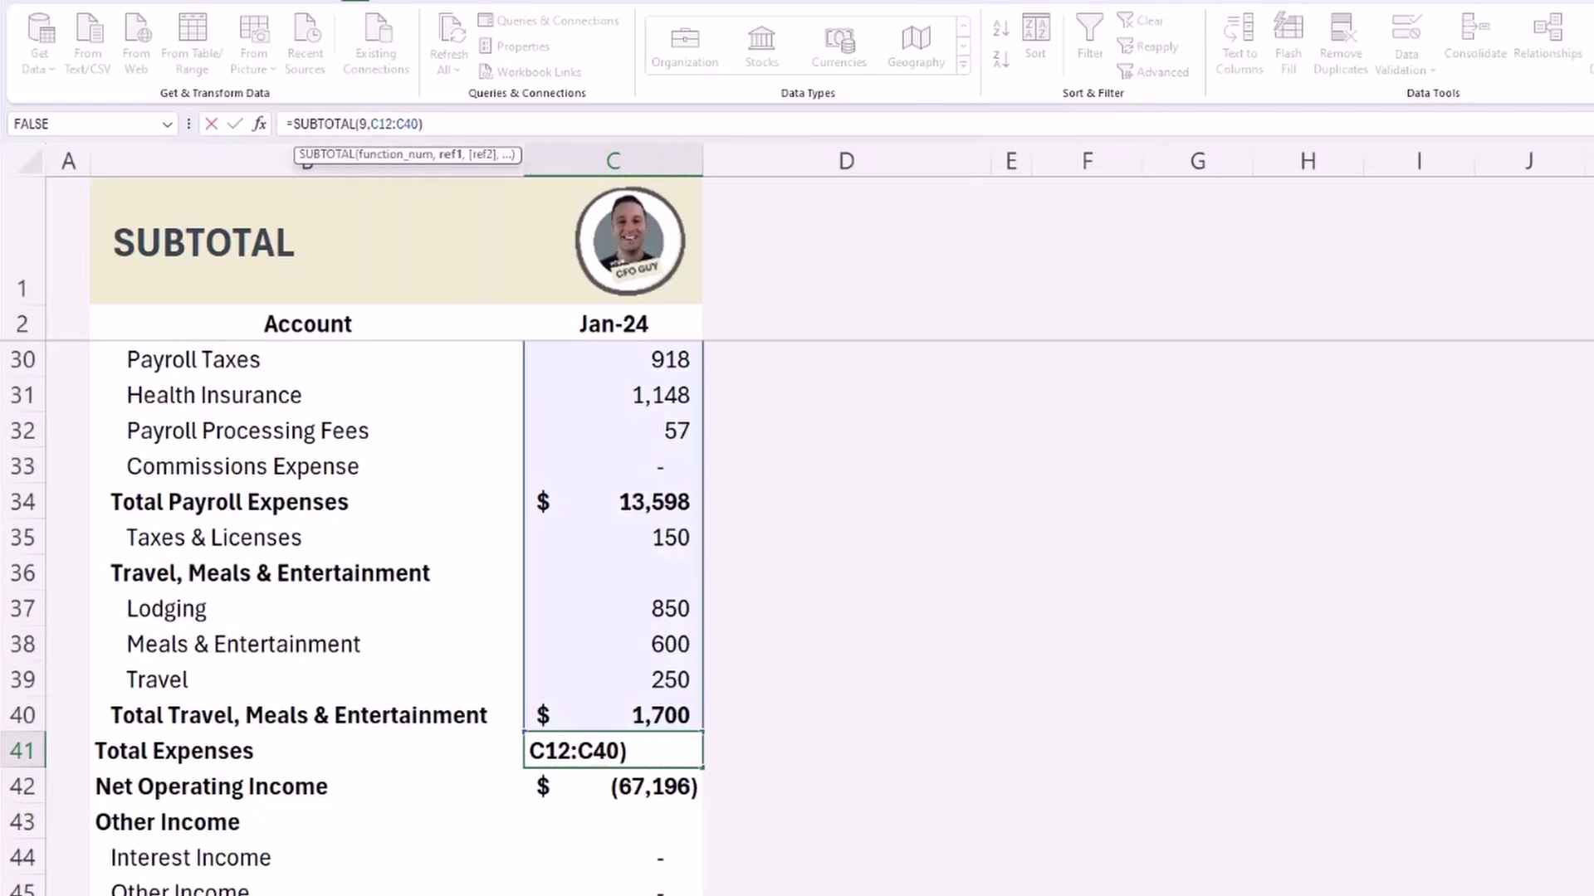
key("Return")
Inspect the C41 SUBTOTAL formula alongside the nested category totals in C40 and C34.
left_click(612, 751)
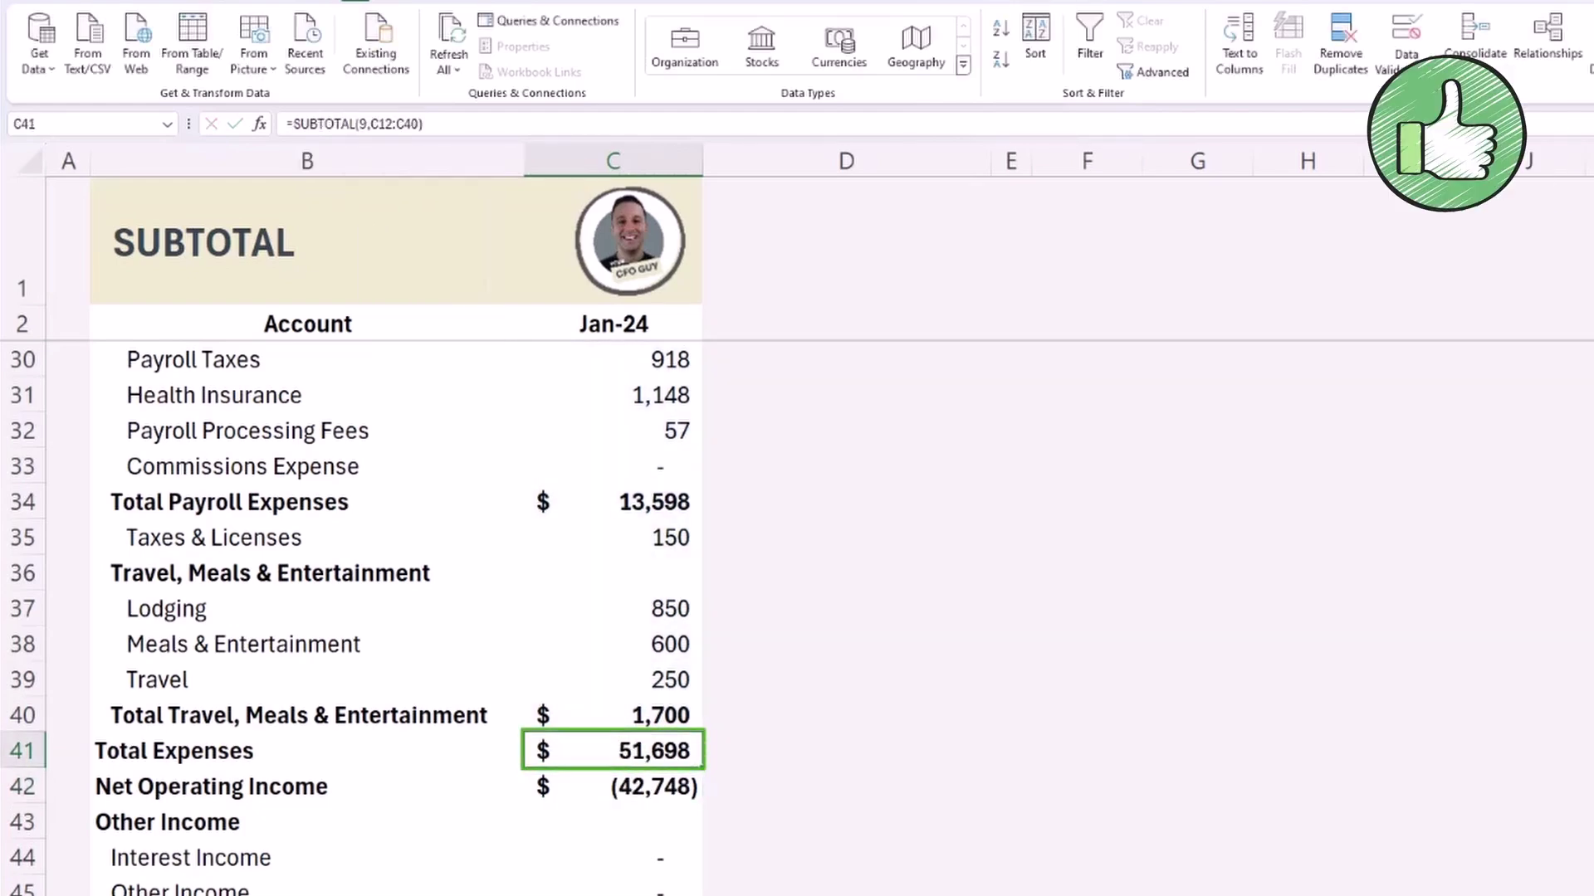
key("F2")
key("Escape")
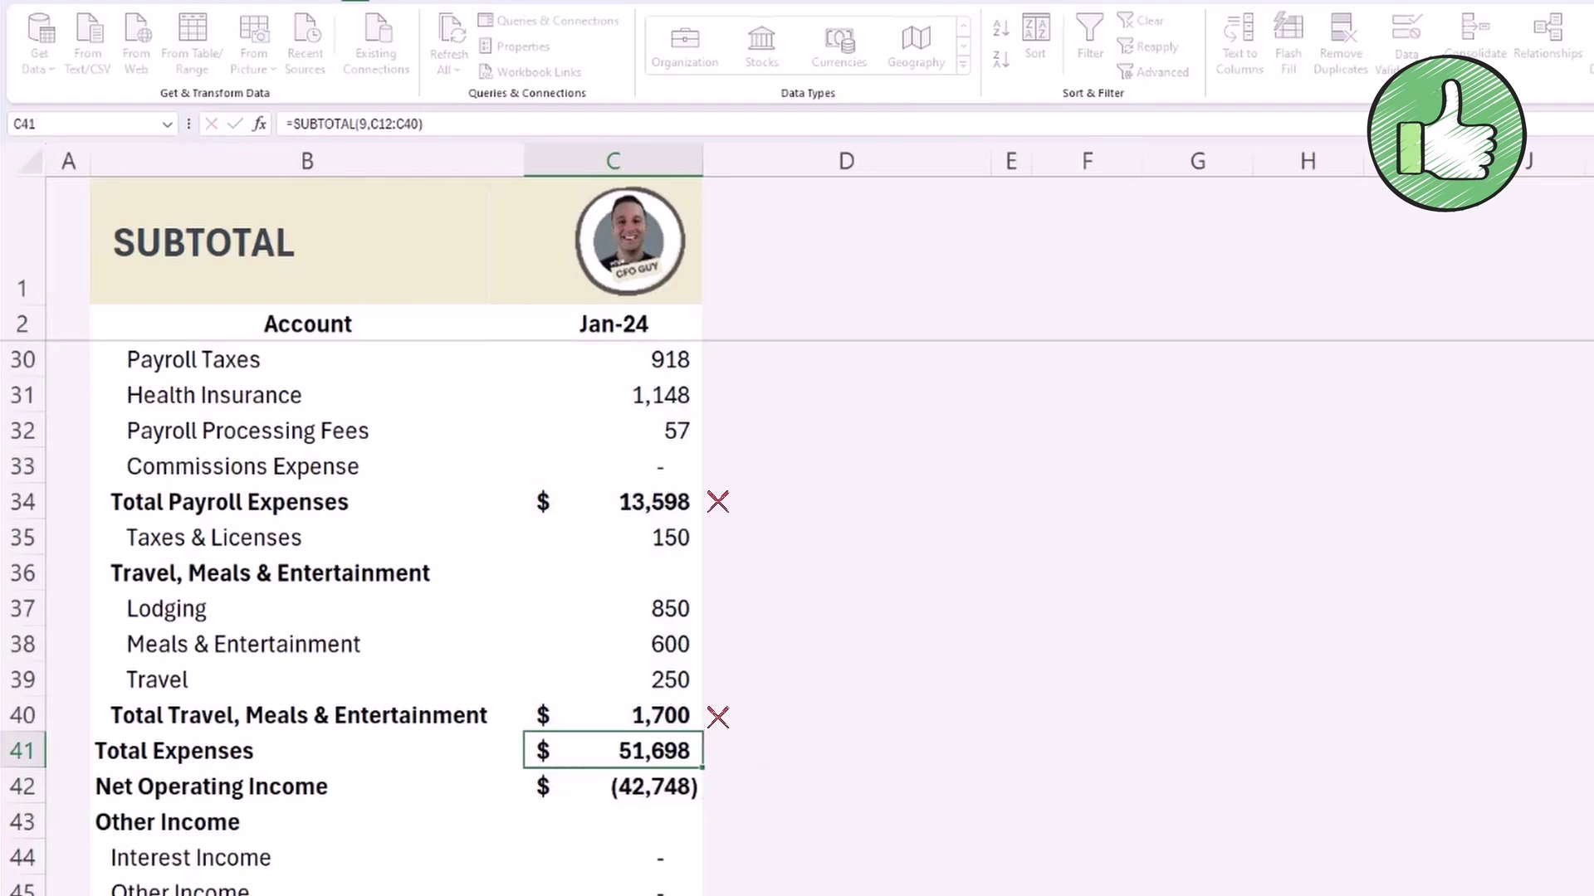
key("Up")
left_click(613, 537)
left_click(612, 502)
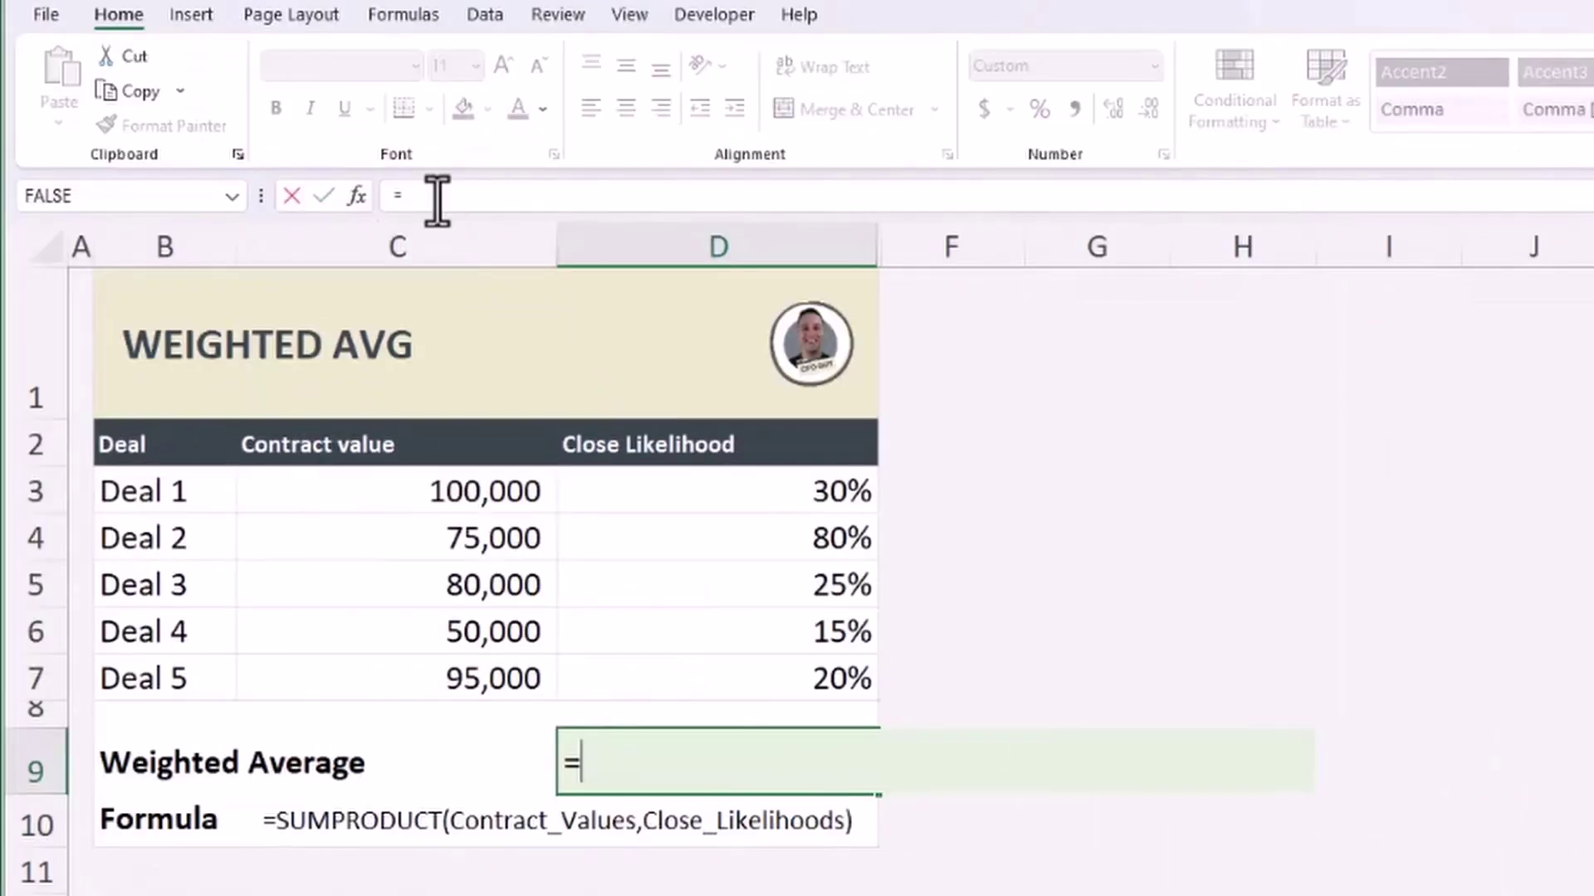
Enter =SUMPRODUCT(Contract_Values,Close_Likelihoods) in D9 to calculate the weighted average from C3:C7 and D3:D7.
type("sumproduct(")
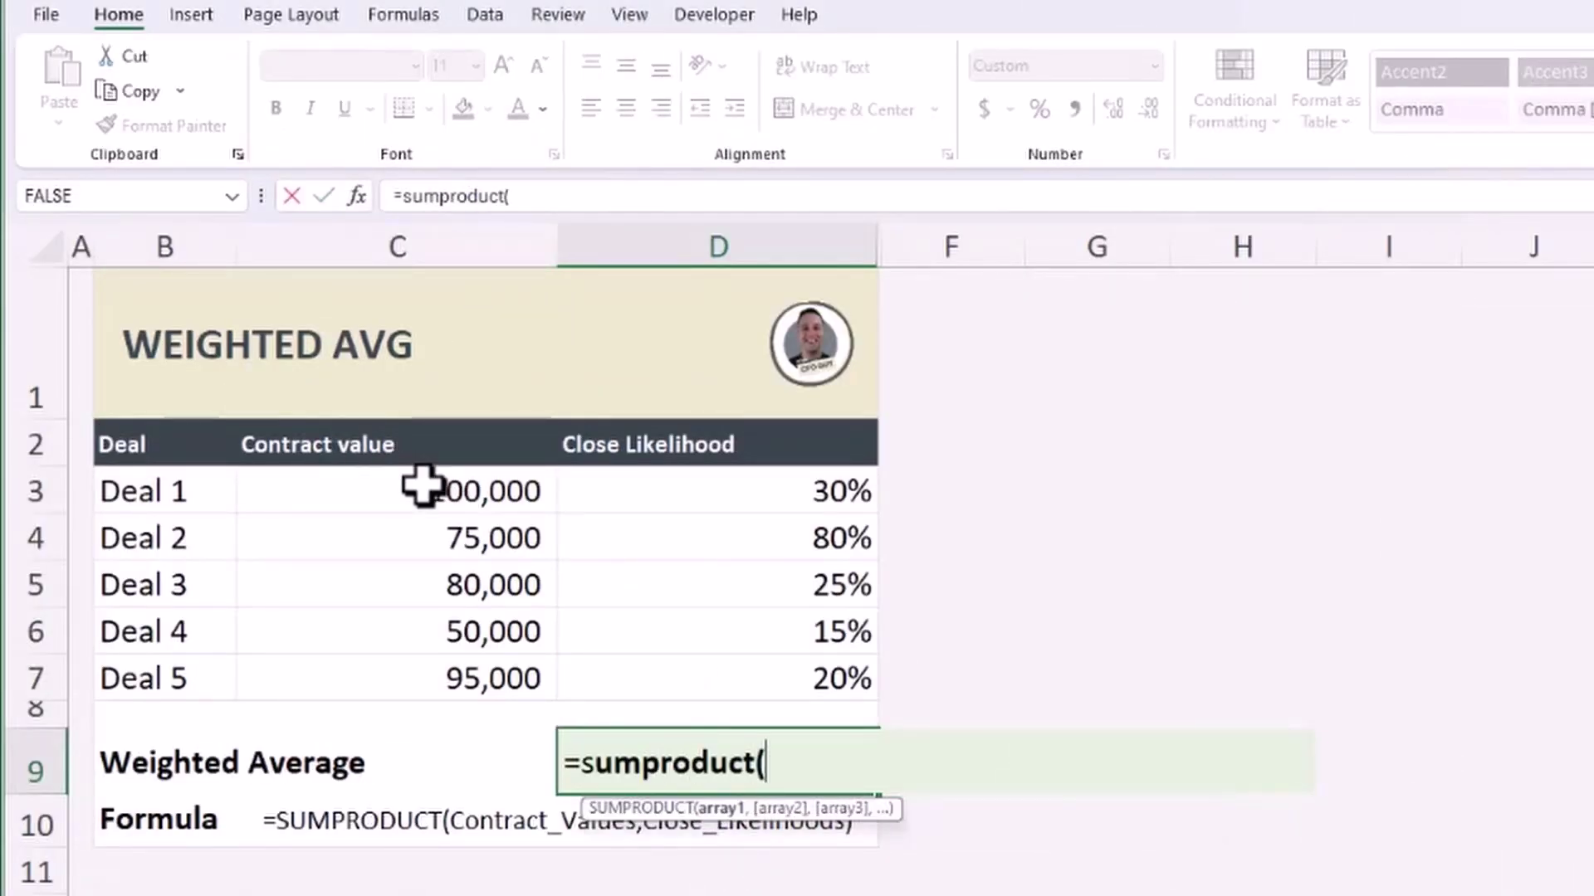
left_click(421, 489)
left_click_drag(443, 569, 498, 661)
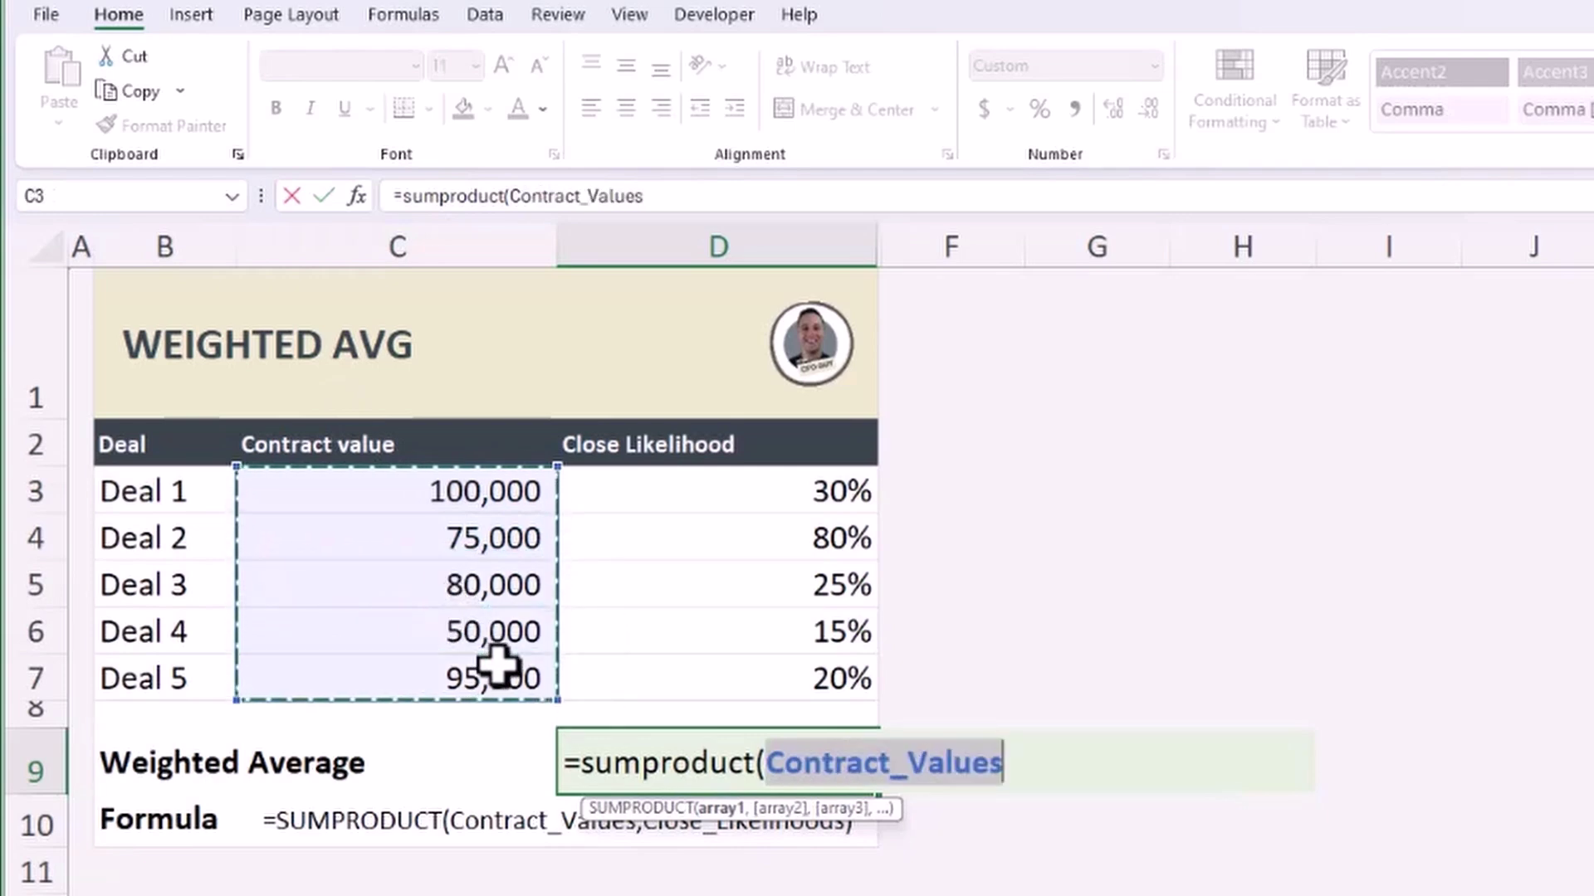
type(",")
left_click_drag(785, 500, 913, 693)
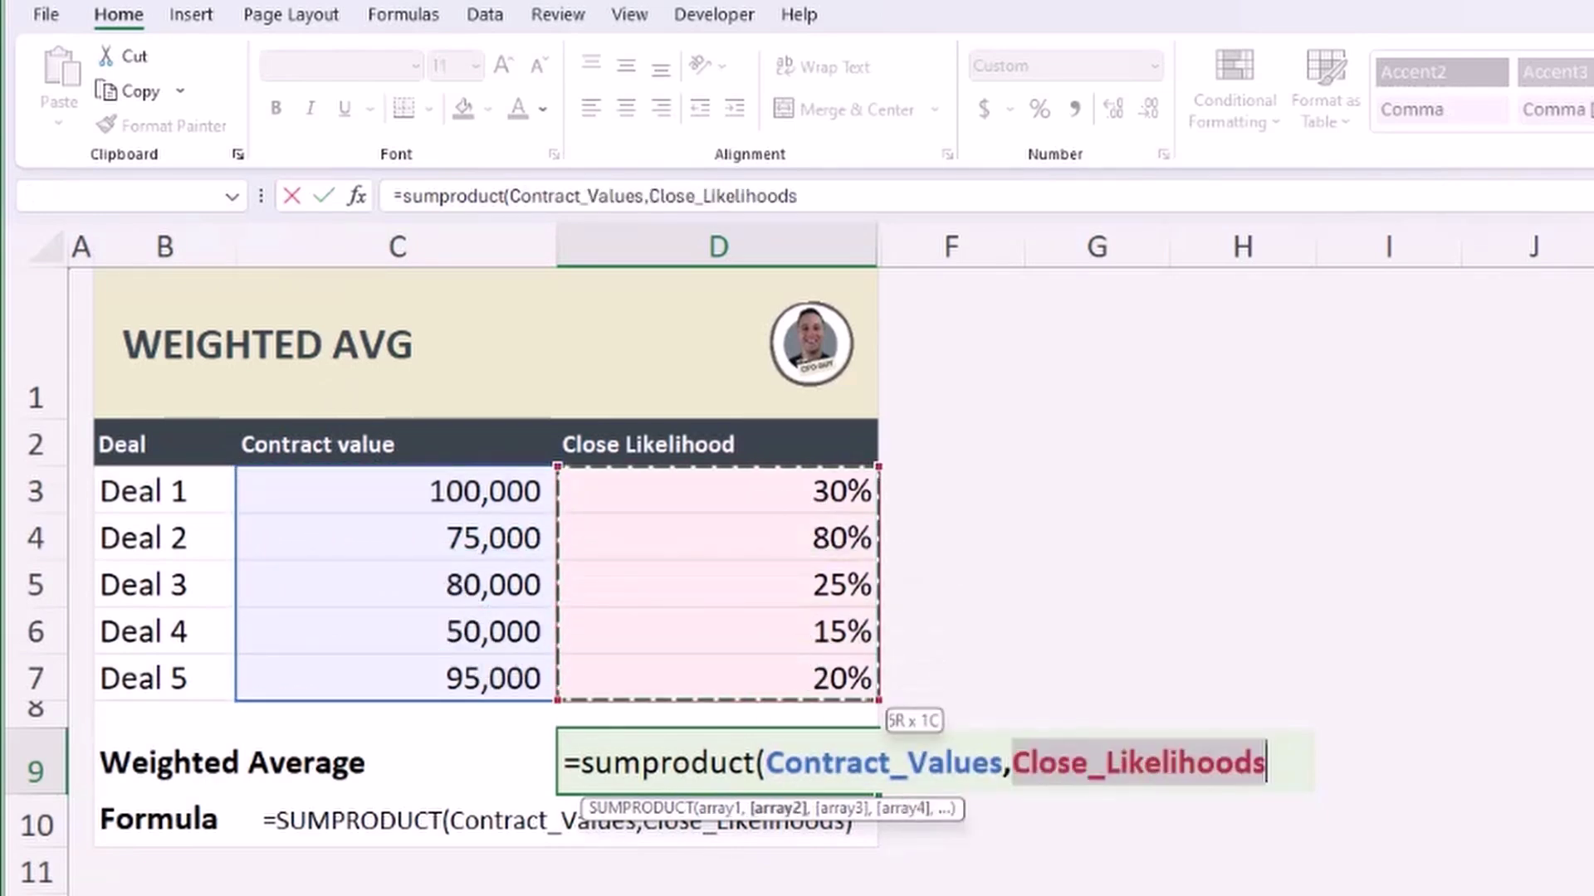
type(")")
key("Return")
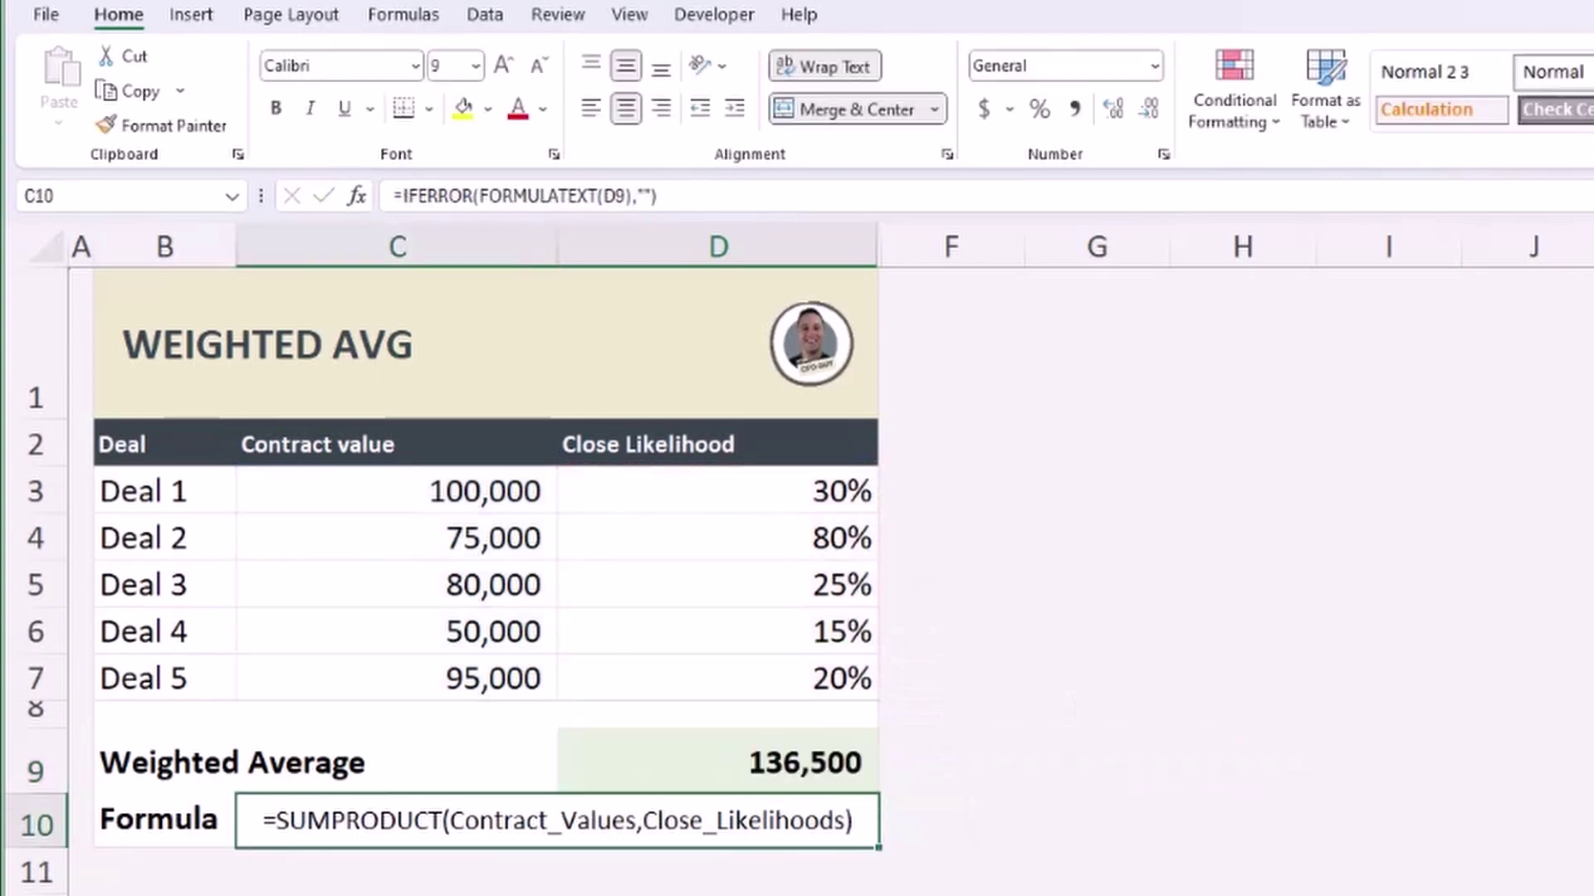
Review the first three contract values in C3:C5 that feed the SUMPRODUCT weighted average.
left_click(518, 497)
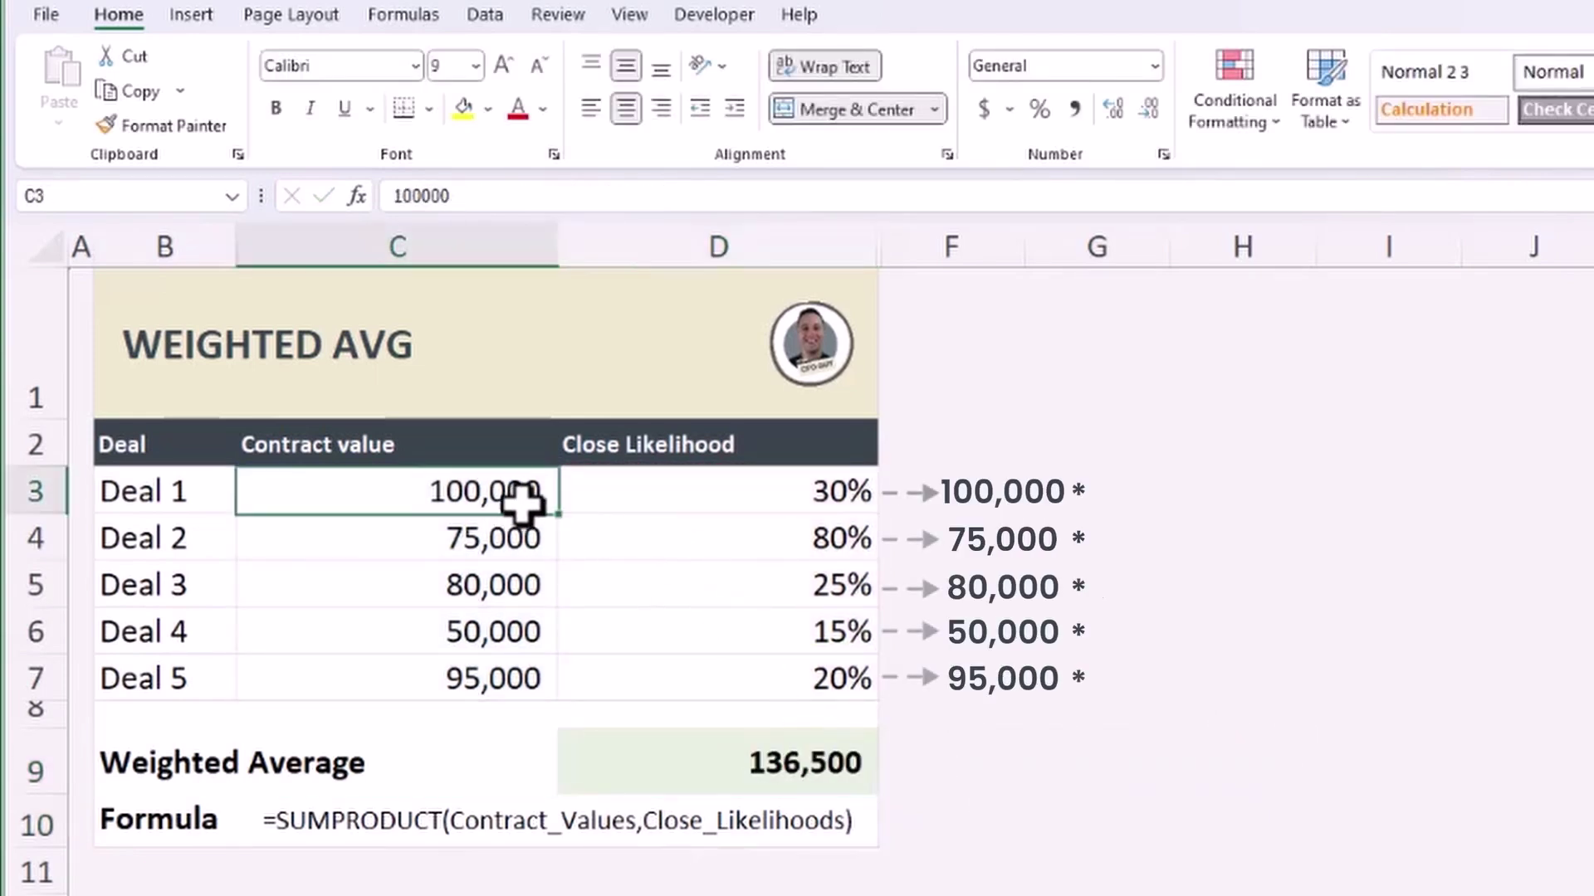
left_click(523, 551)
left_click(545, 591)
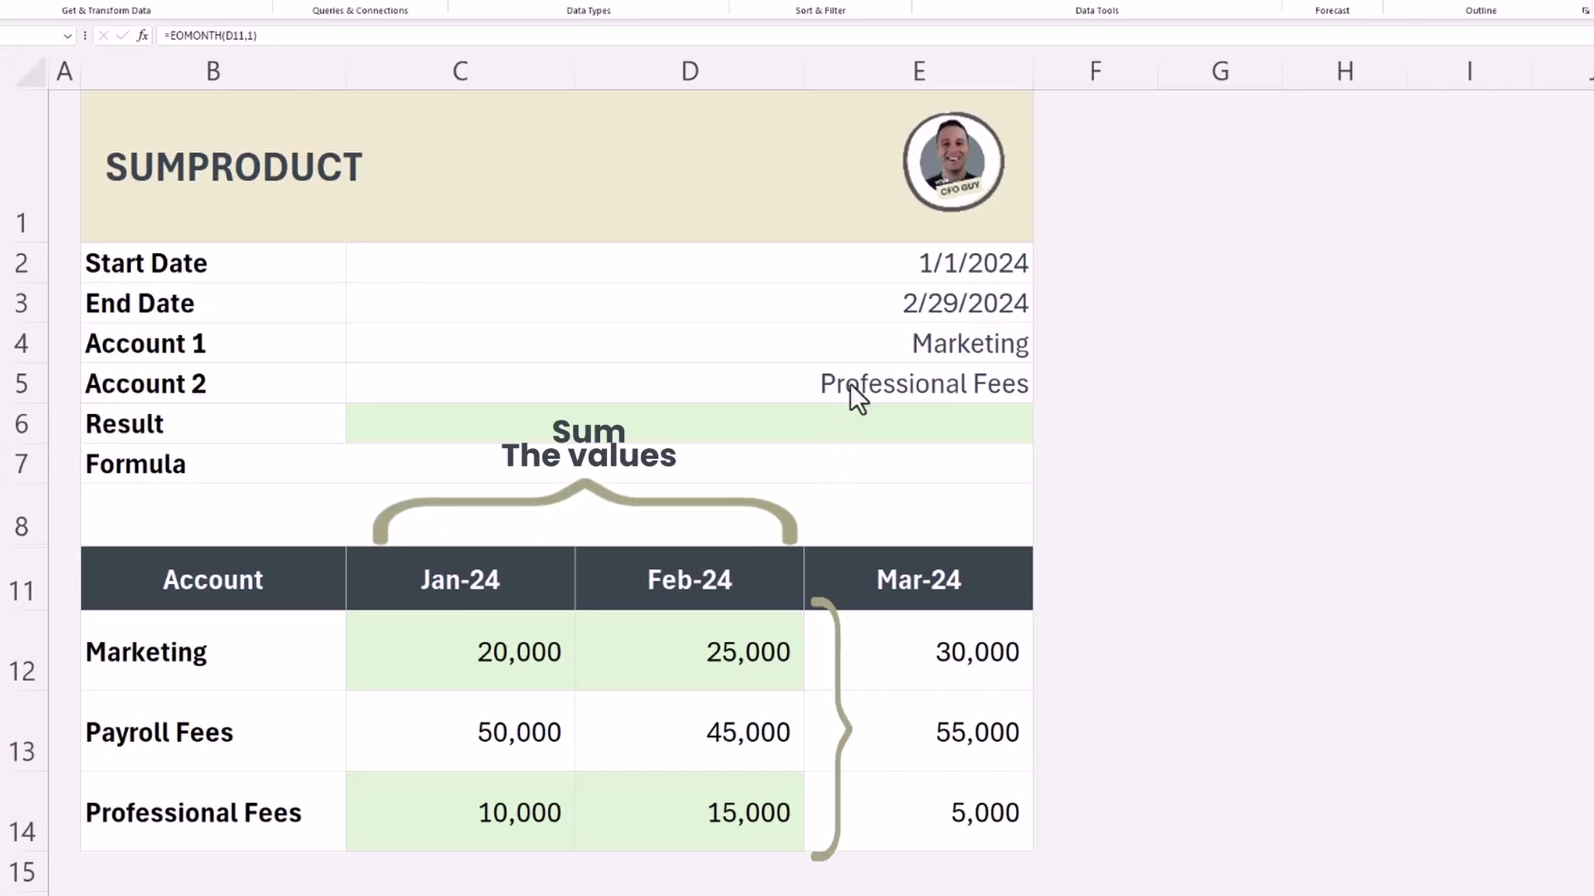
Review the March date header, the start and end dates, both account criteria and the January–February Marketing values on the SUMPRODUCT sheet.
left_click(847, 572)
left_click(884, 262)
left_click(883, 303)
left_click(587, 344)
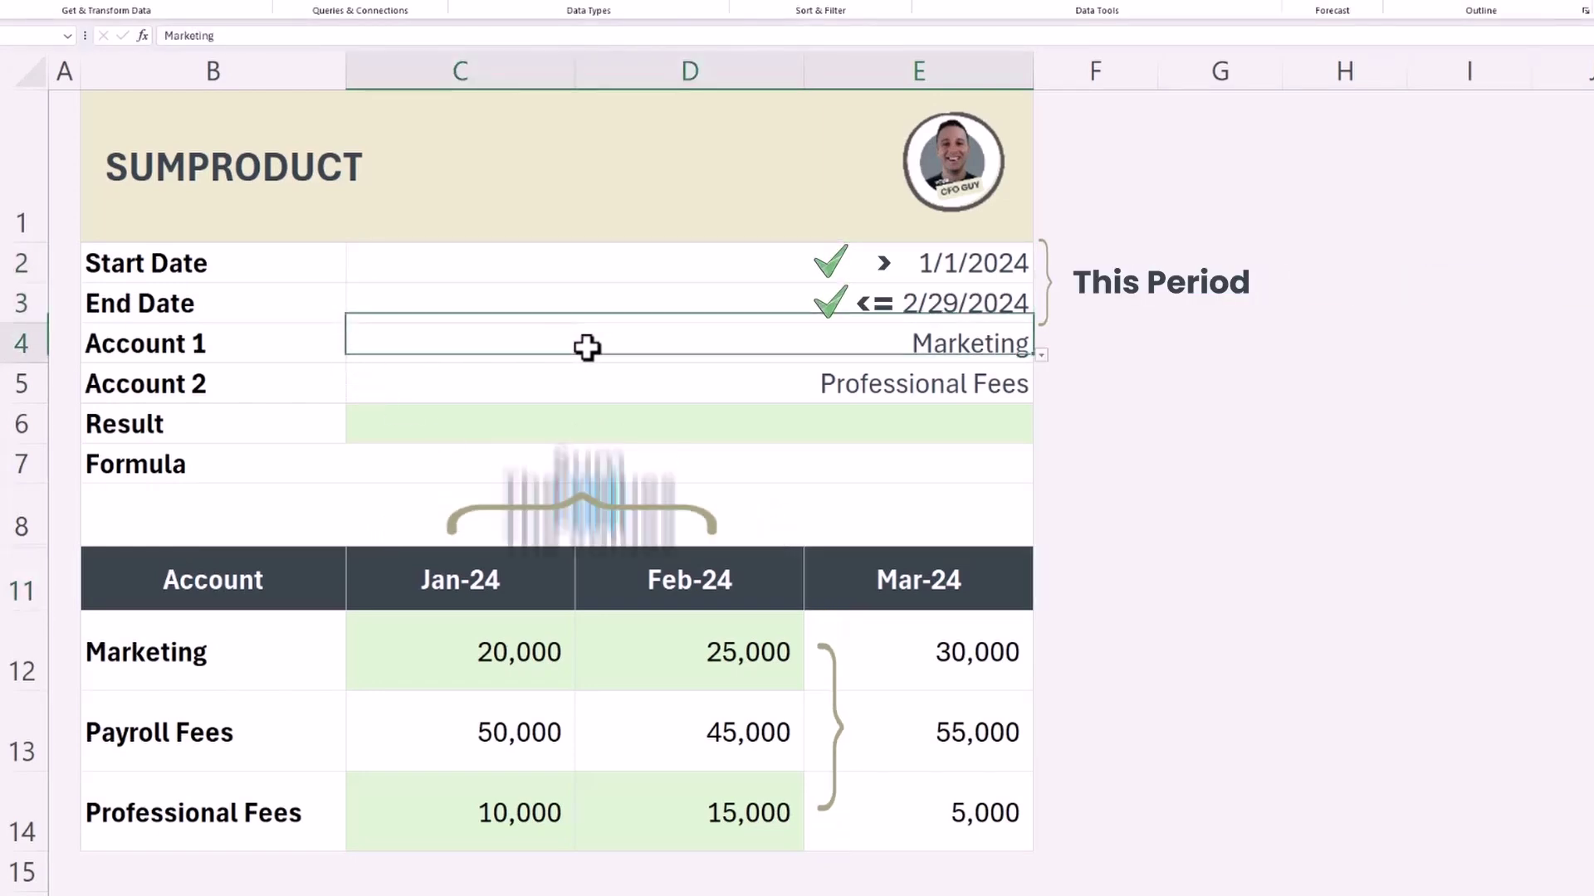
left_click(470, 377)
left_click_drag(498, 651, 635, 658)
Begin a SUMPRODUCT formula in the Result cell C6 with the amounts in C12:E14 as the (Values) array, followed by a multiplication.
left_click(526, 427)
type("=sum")
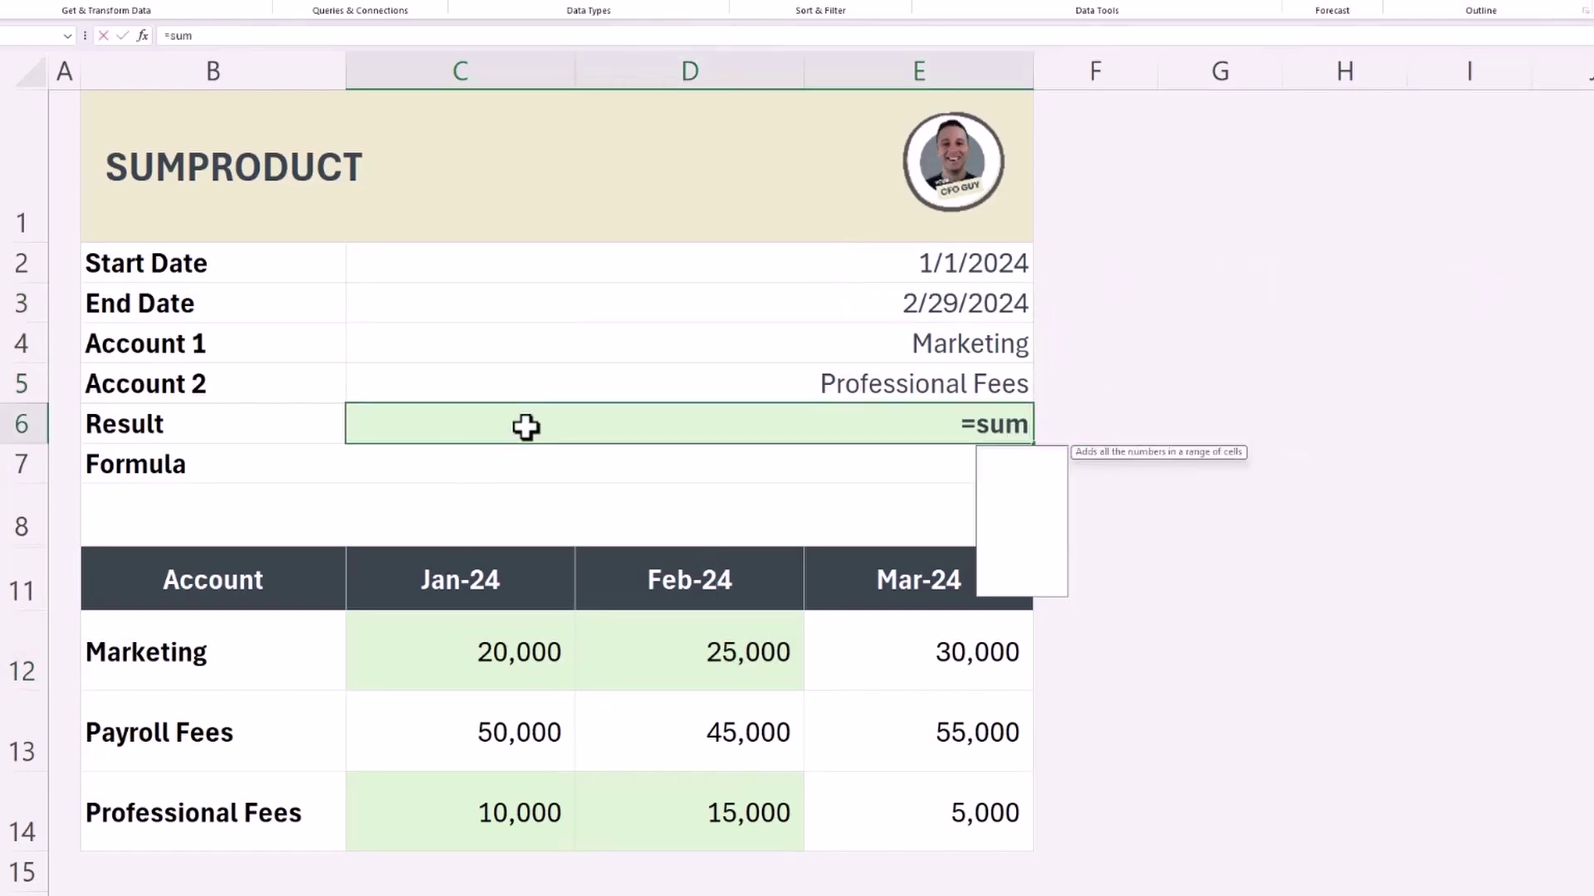
type("product((")
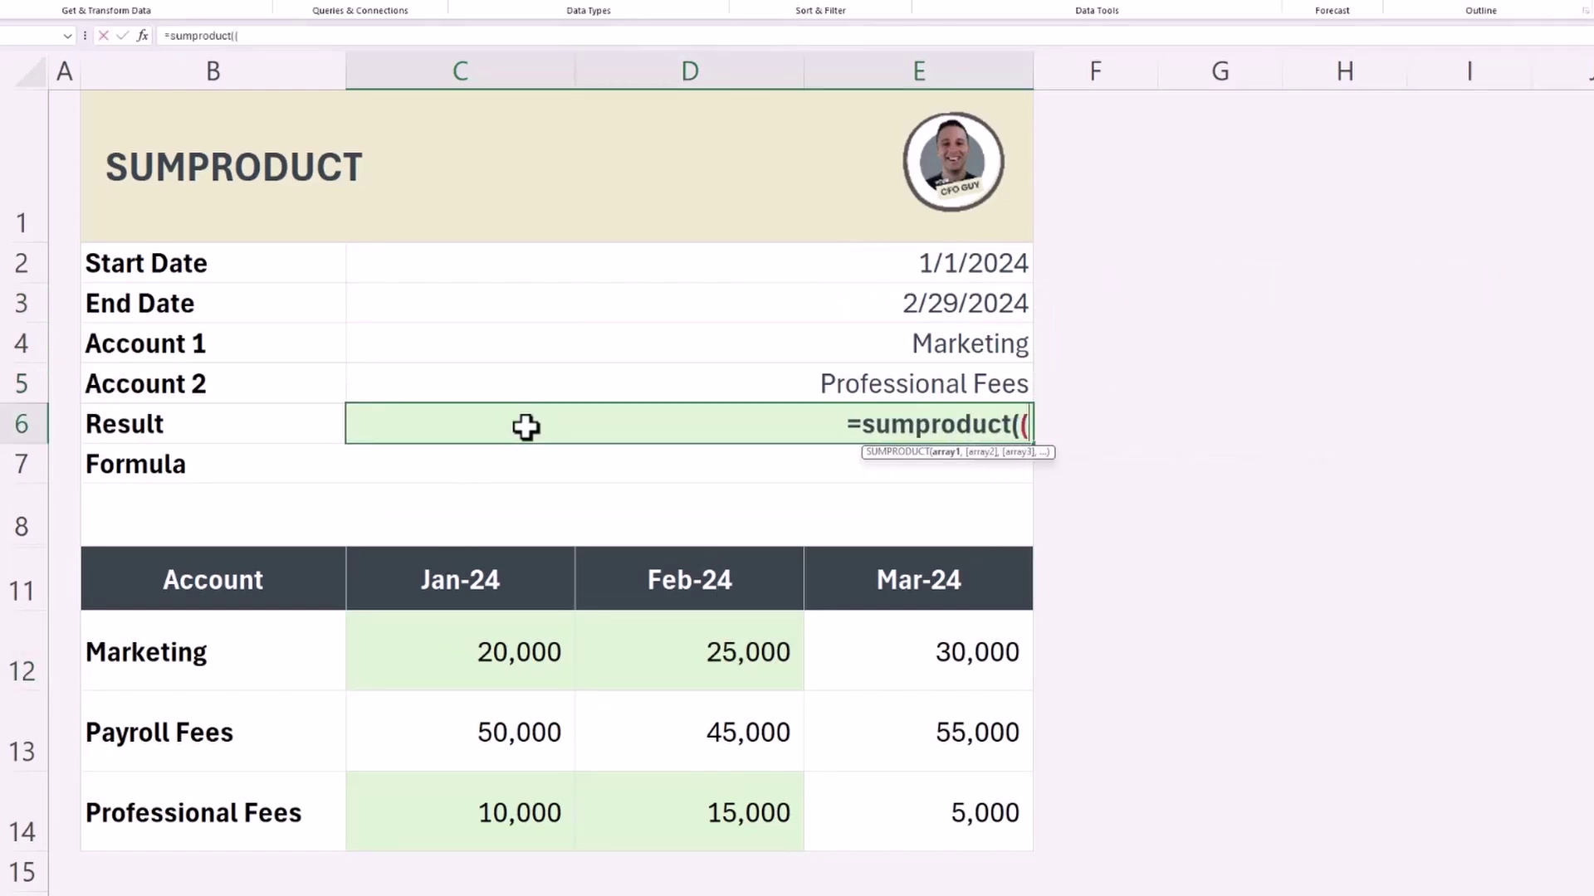
left_click_drag(412, 633, 878, 801)
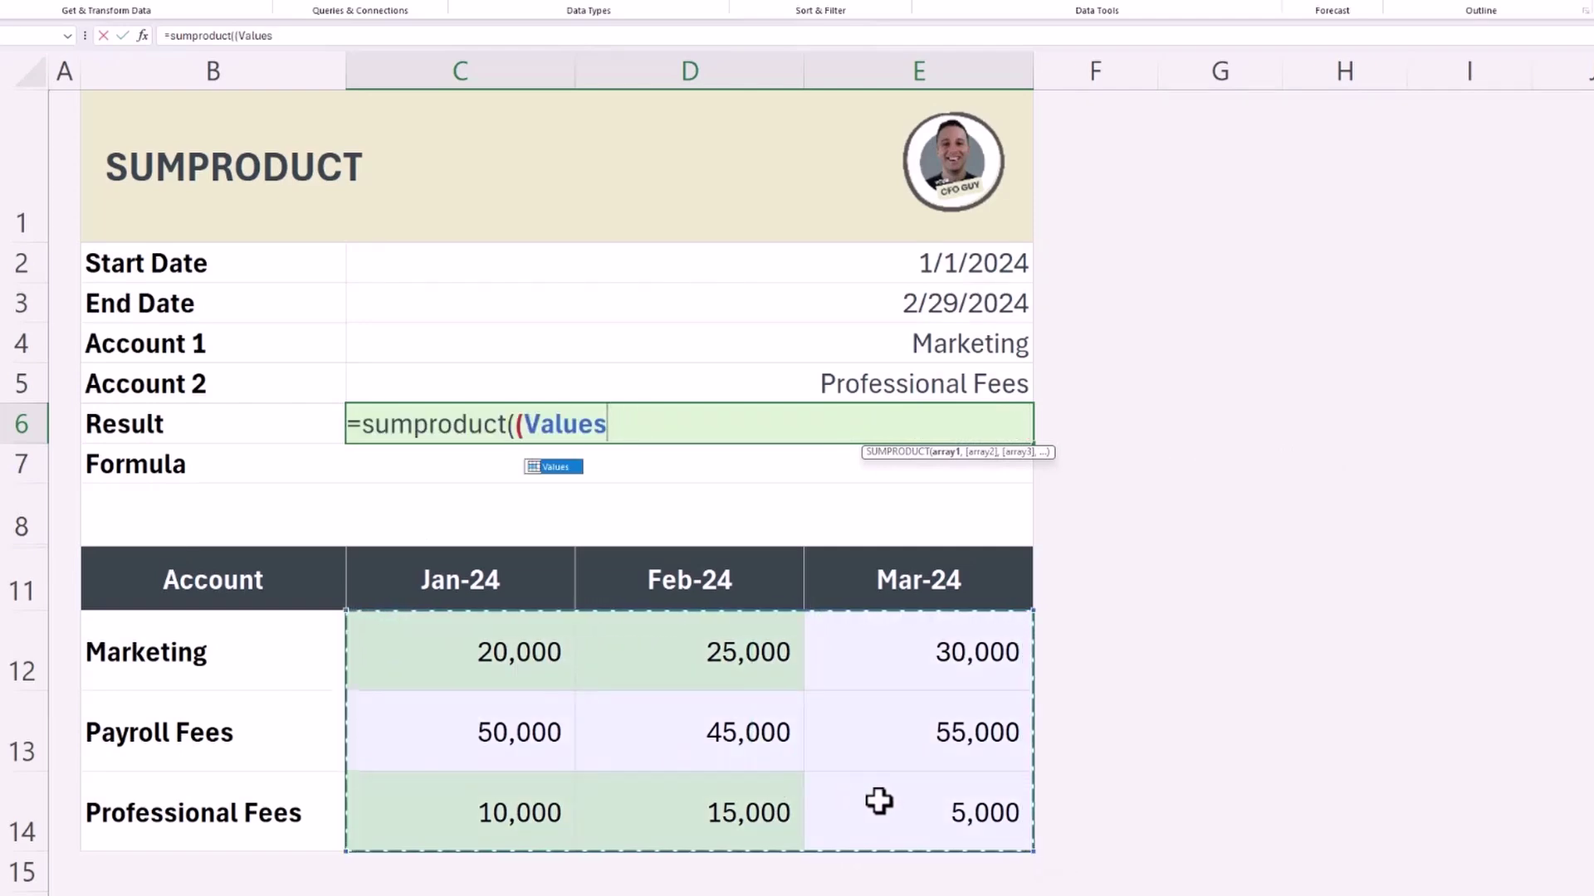
type(")*")
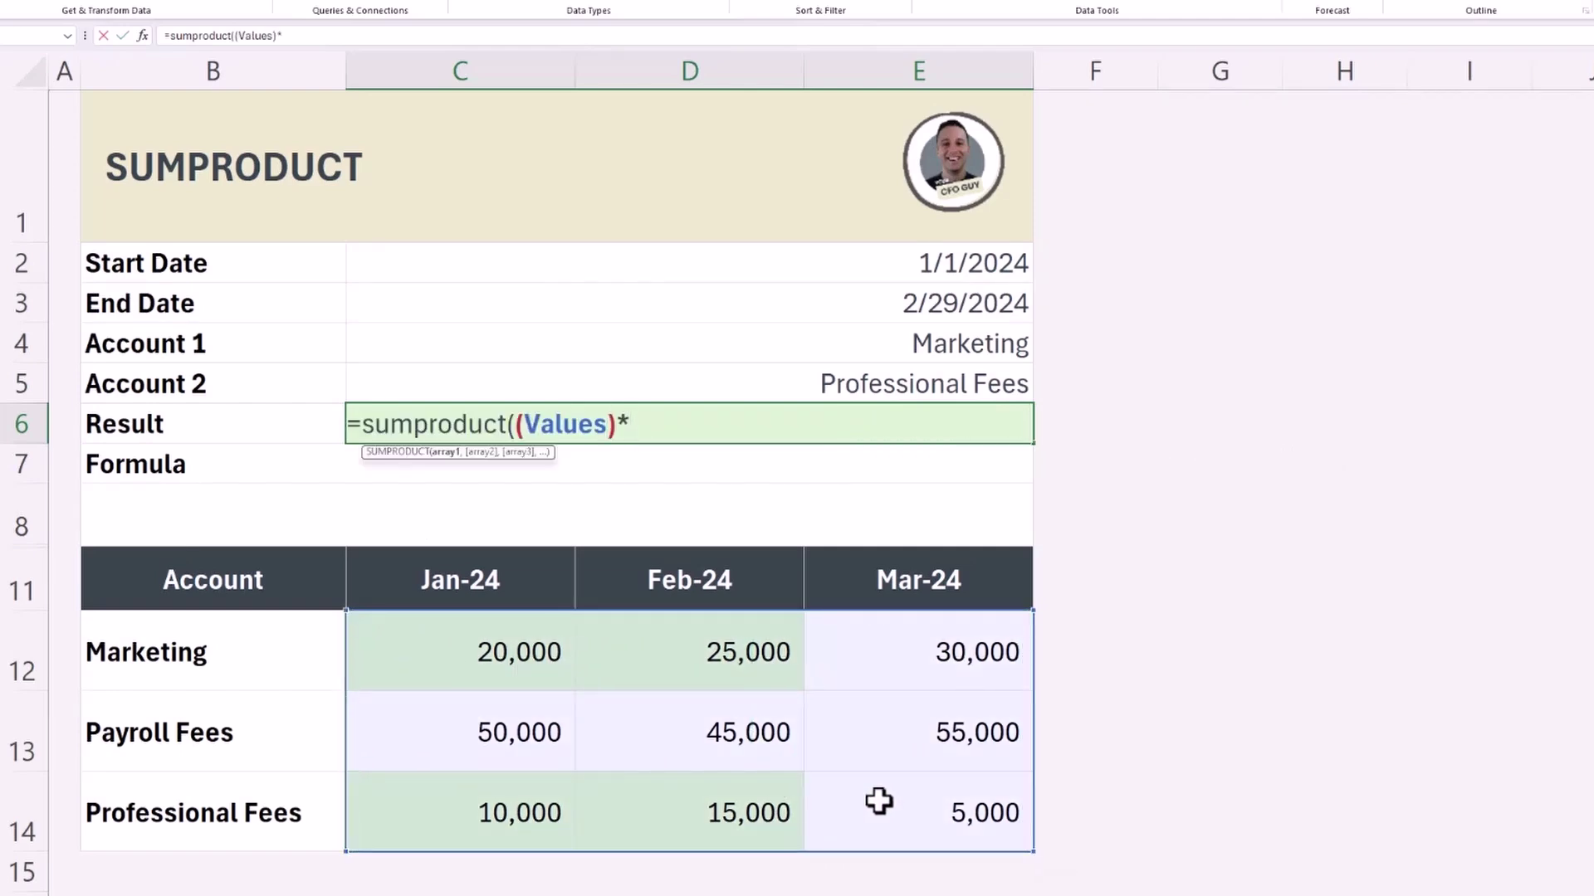
Add the period conditions (Dates>StartDate)*(Dates<=EndDate) to the formula, comparing the C11:E11 month headers with the start and end date cells.
type("(")
left_click_drag(484, 578, 856, 590)
type(">")
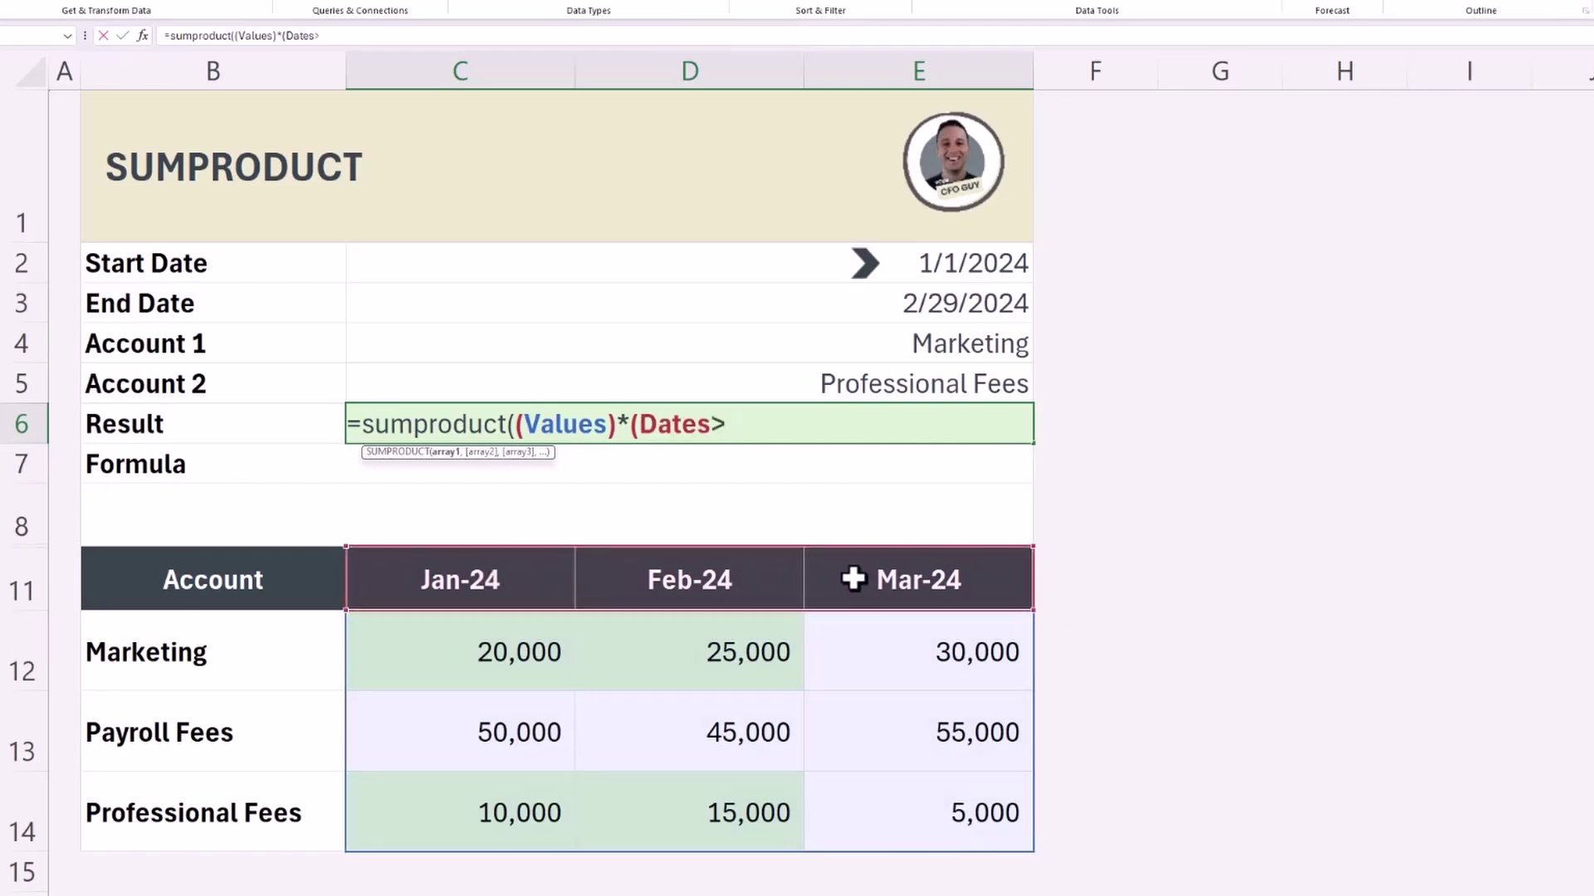
left_click(893, 264)
type(")*(")
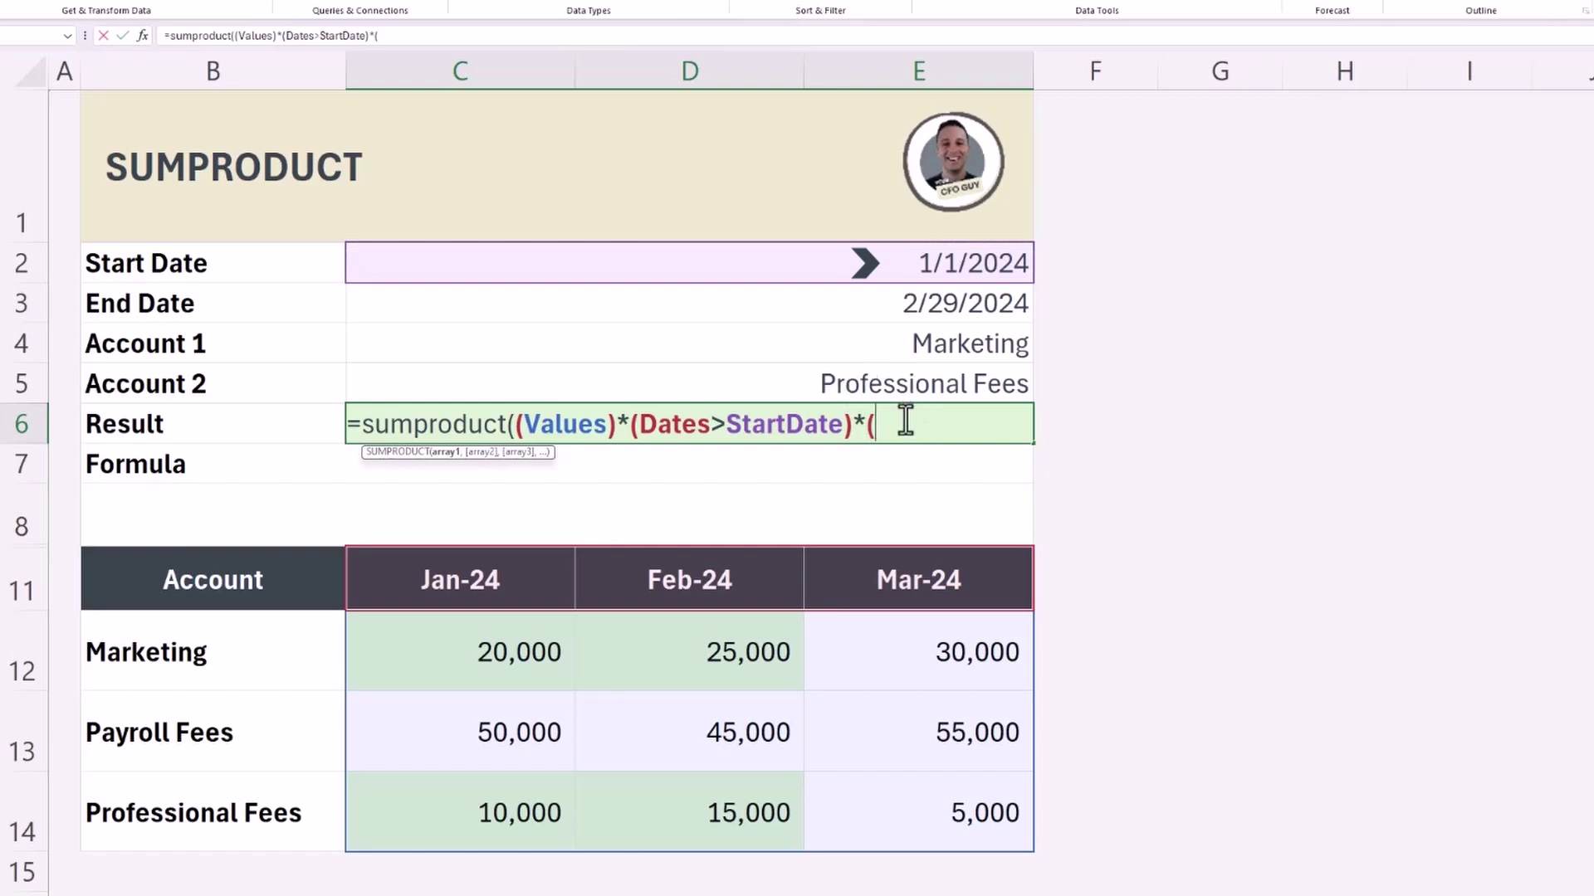
left_click_drag(482, 572, 811, 579)
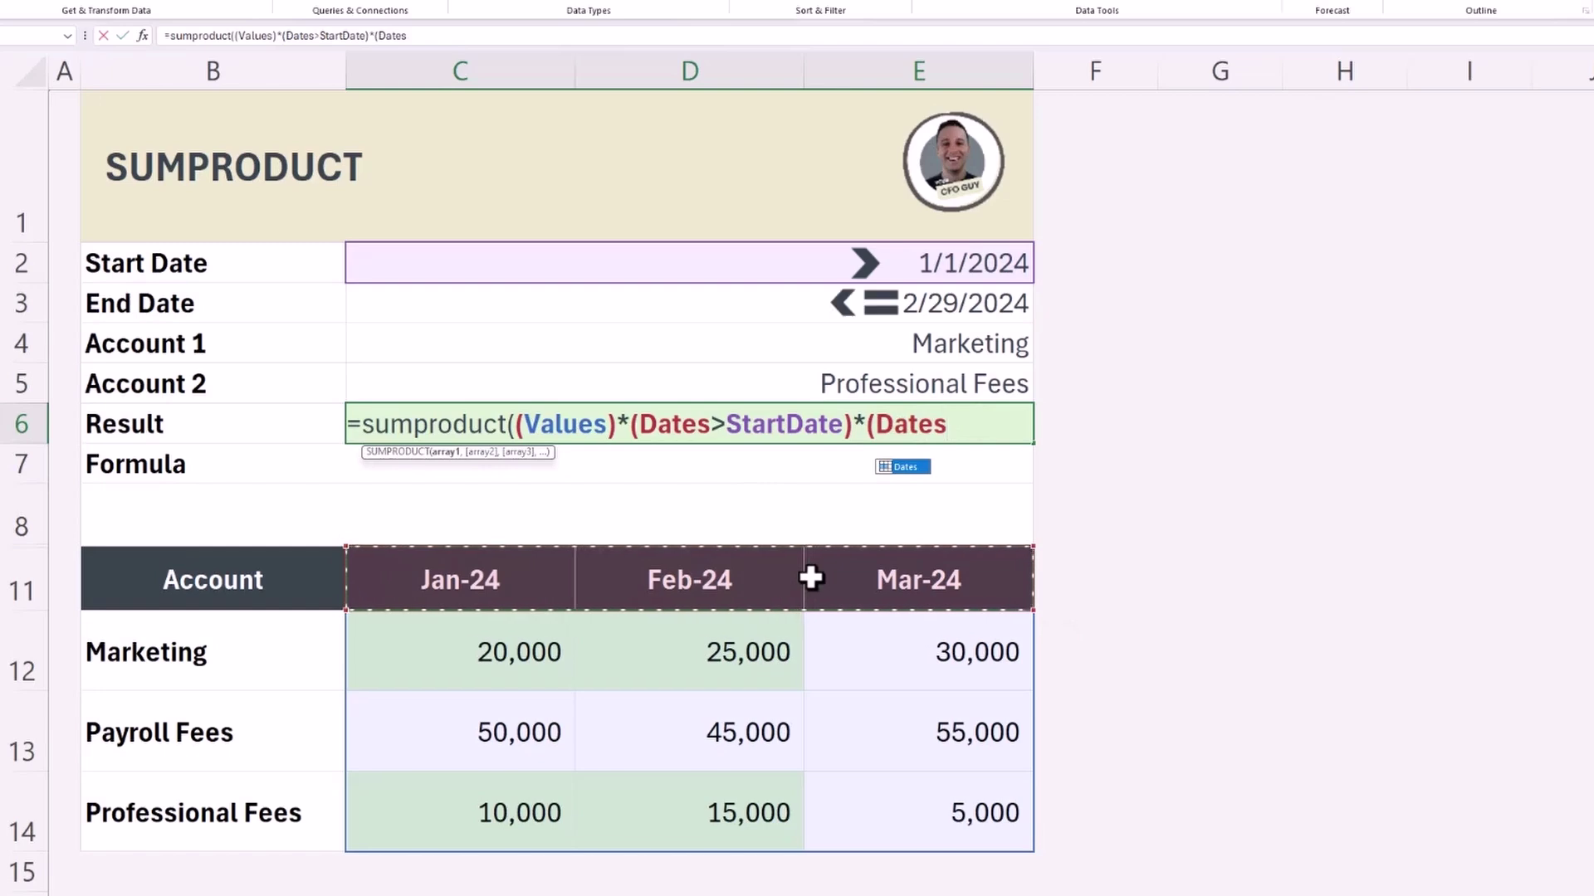
type("<=")
left_click(892, 304)
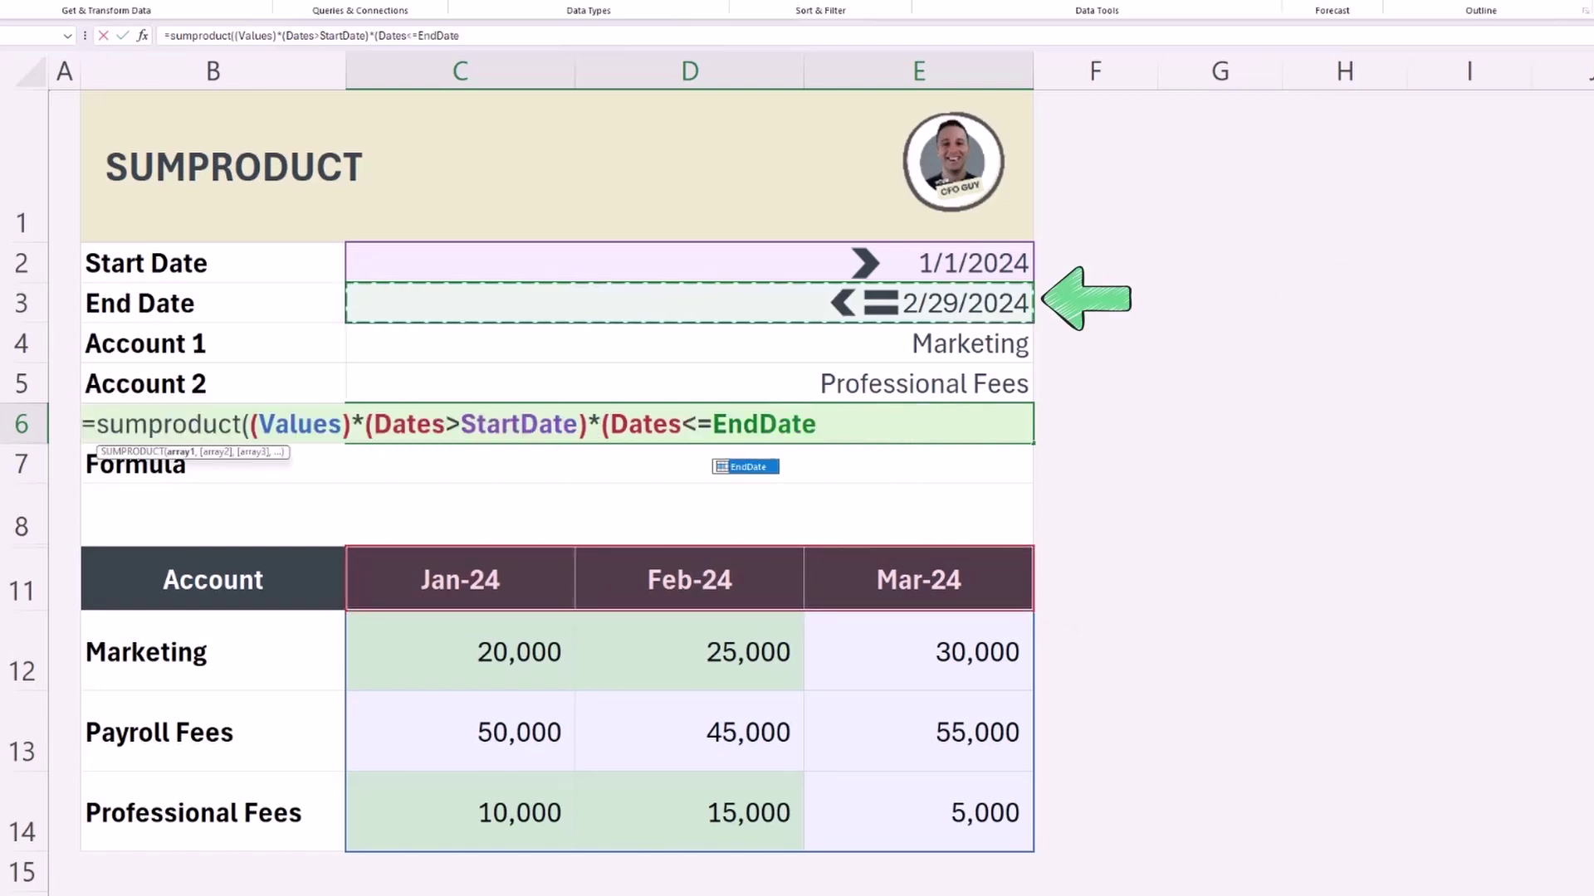
type(")*((")
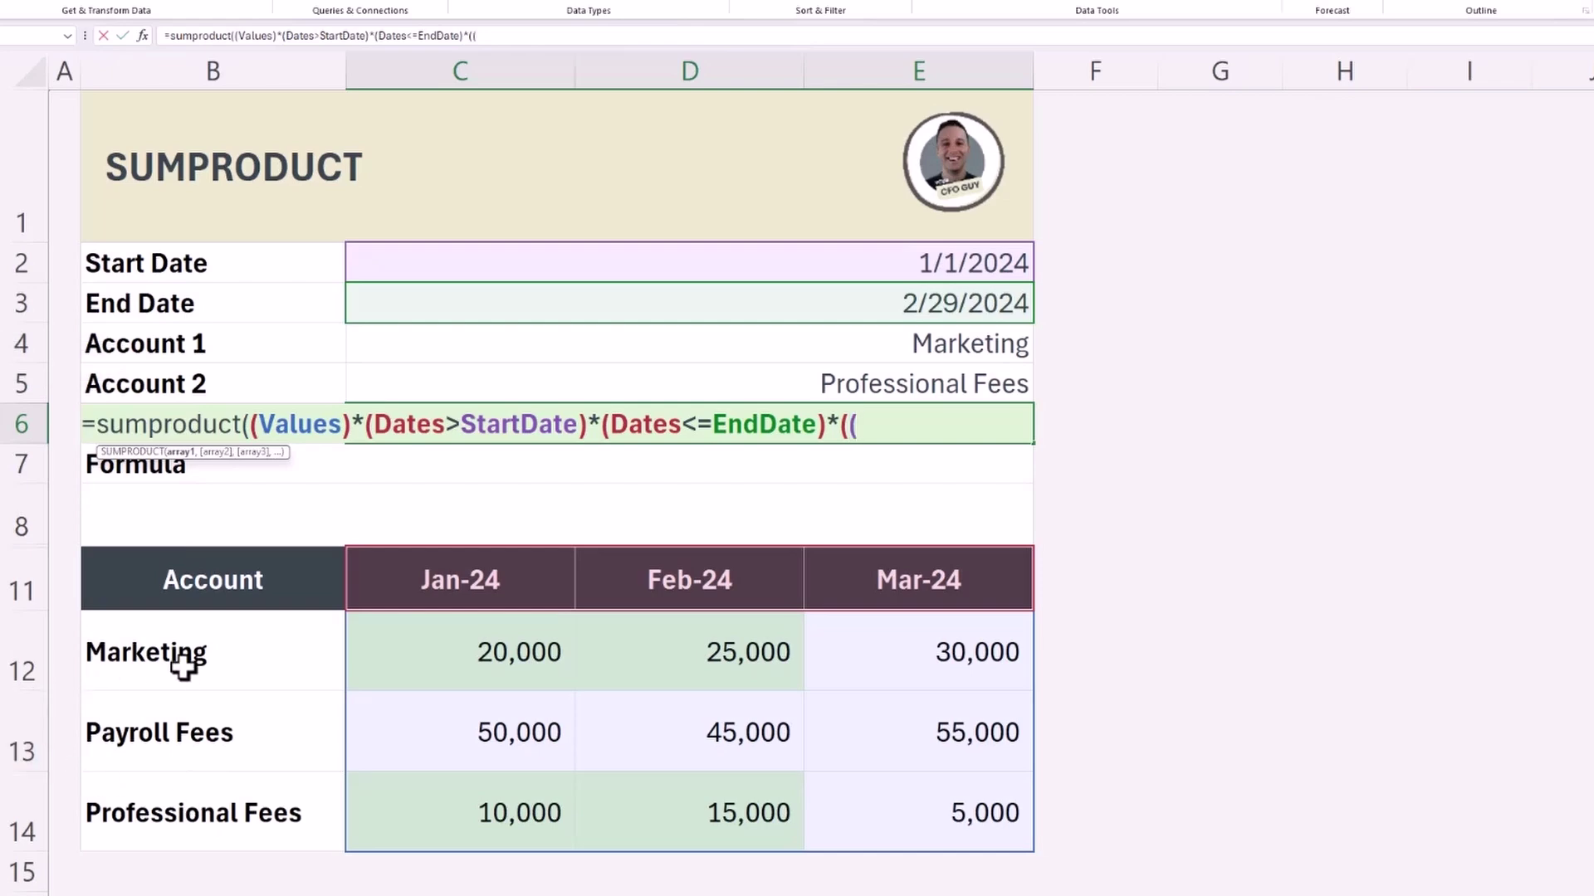
Add the first account condition (Accounts=Account1), comparing B12:B14 with the Account 1 cell, followed by a plus for OR logic.
left_click_drag(178, 658, 205, 802)
type("=")
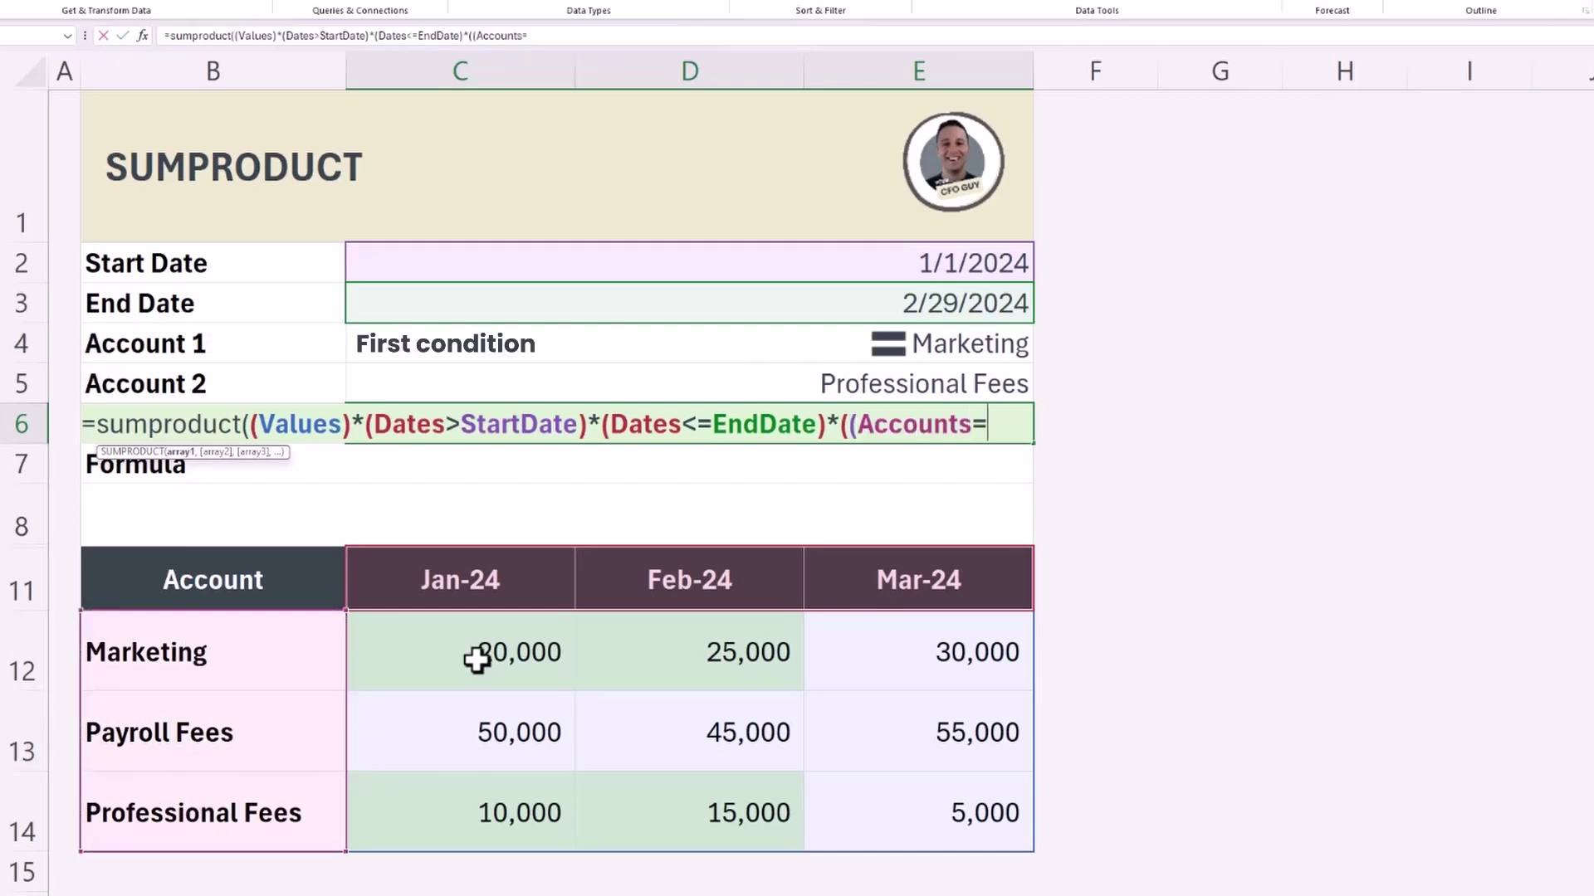
left_click(845, 341)
type(")+")
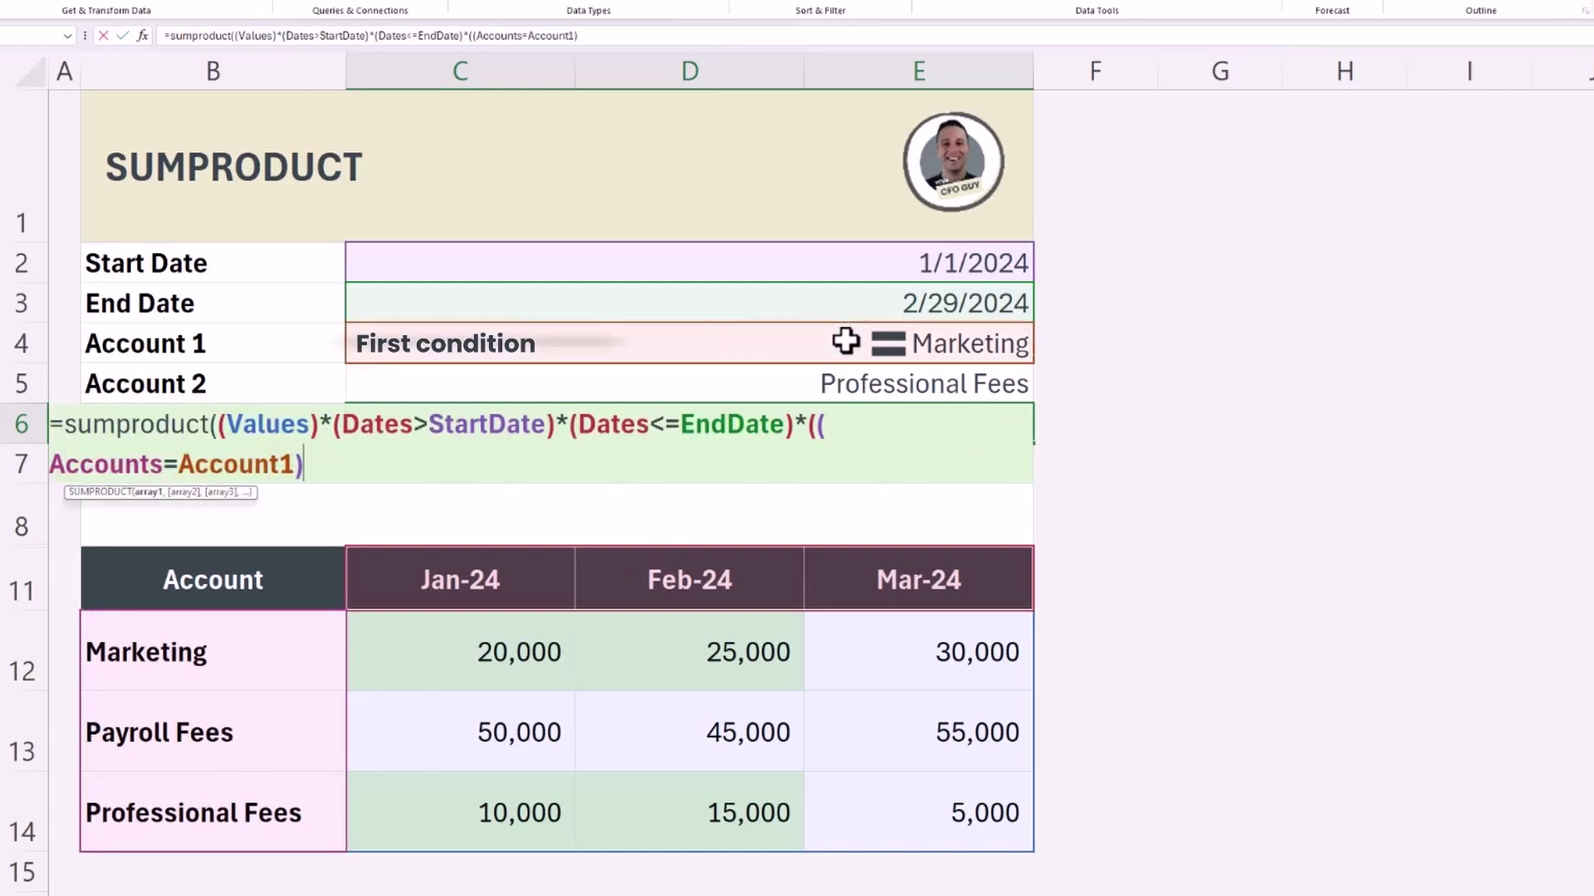
Add the second account condition (Accounts=Account2), close all parentheses and commit the SUMPRODUCT formula.
type("(")
left_click_drag(325, 644, 256, 801)
type("=")
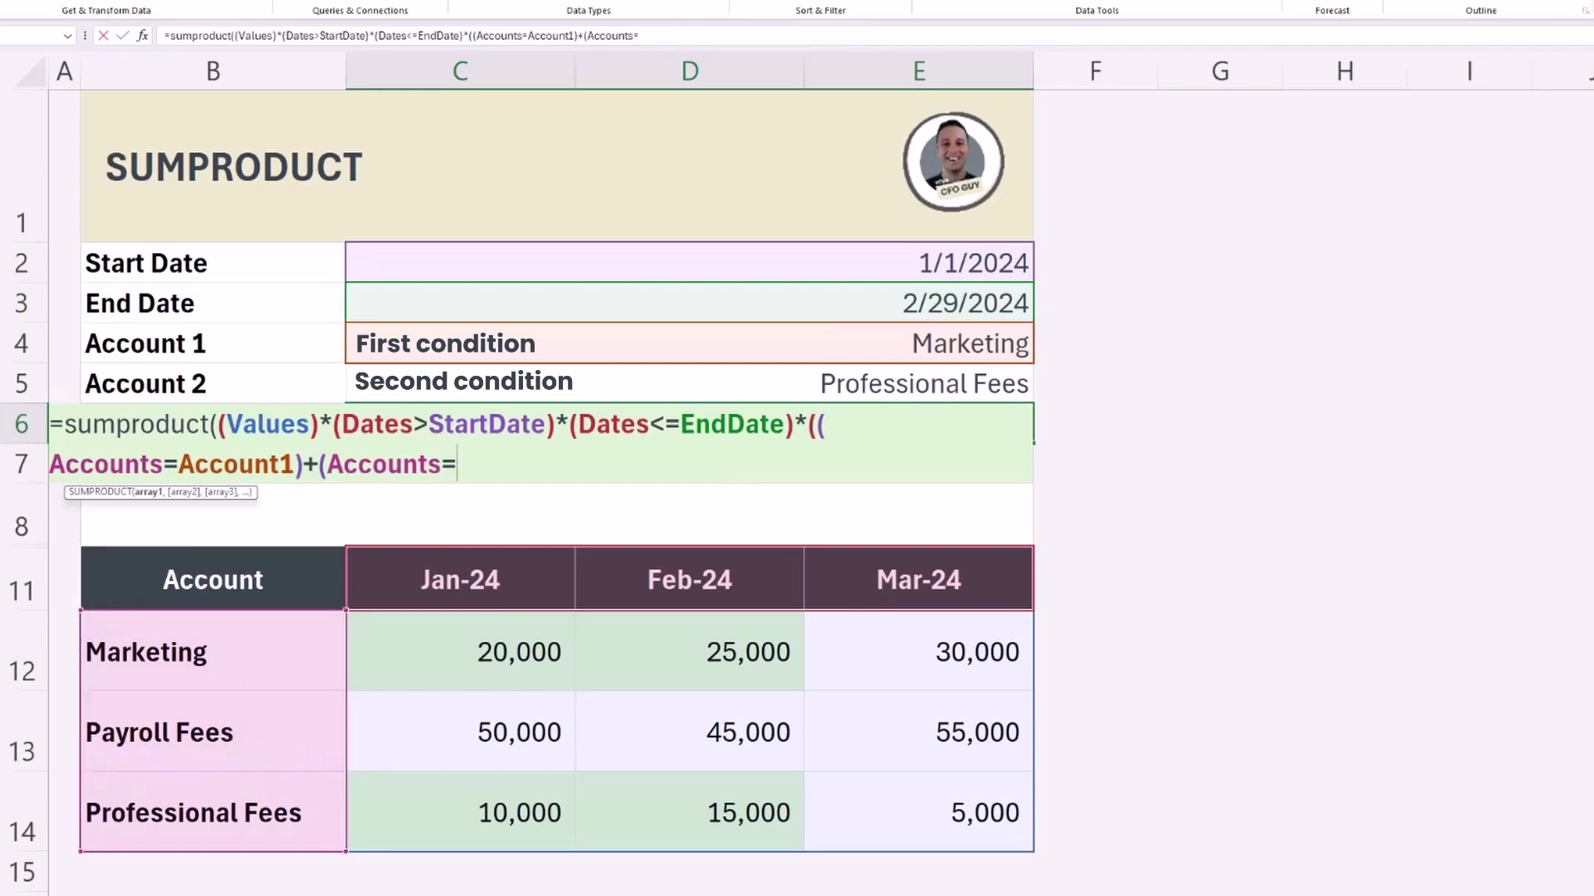
left_click(913, 384)
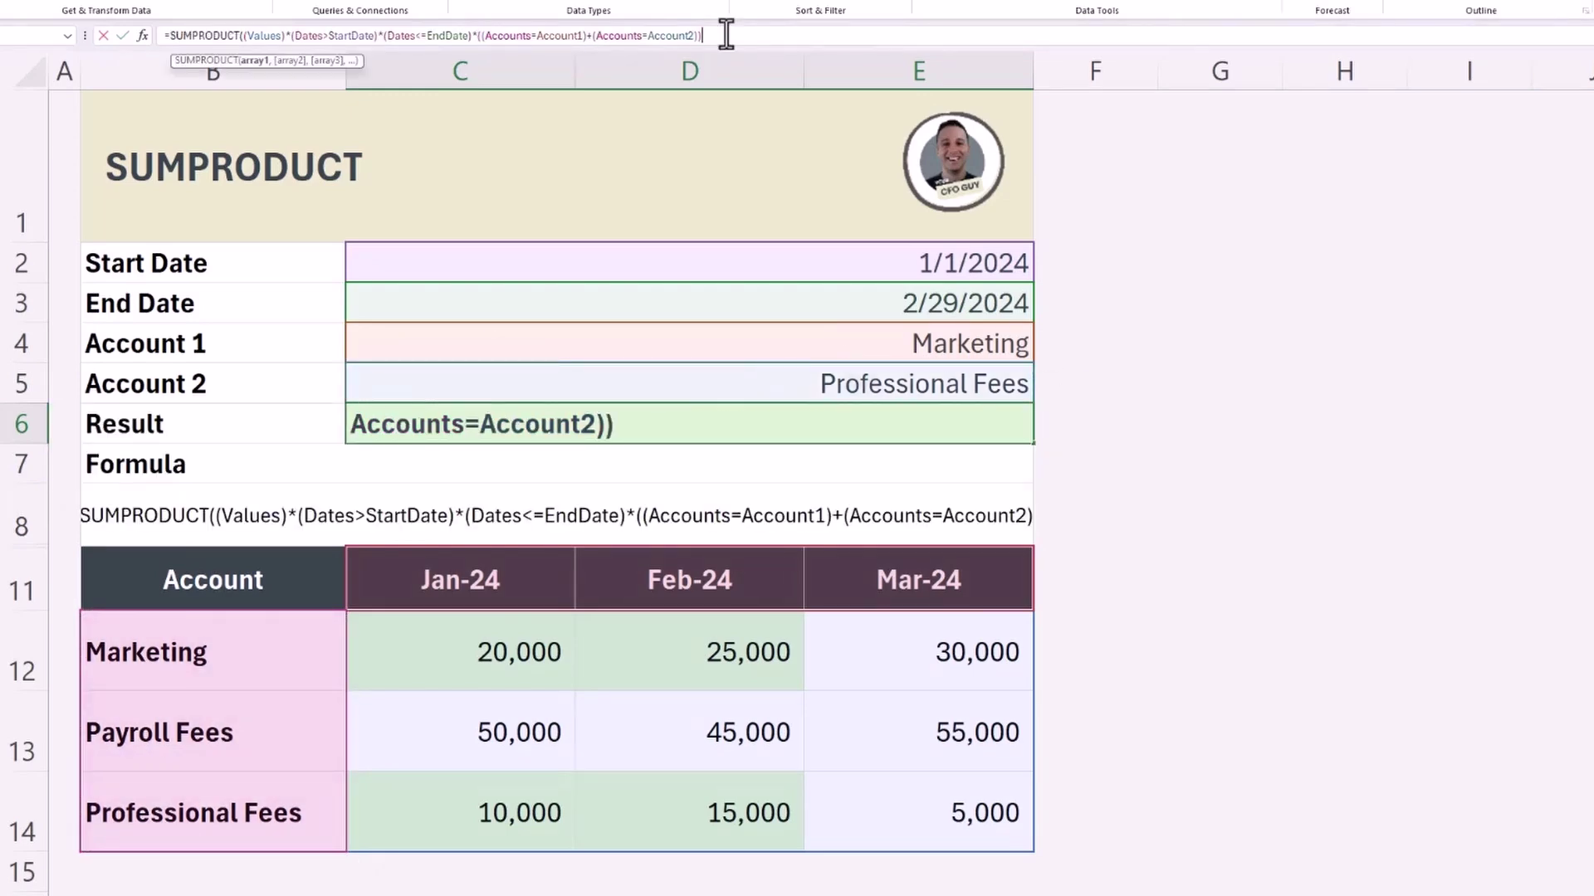
type(")")
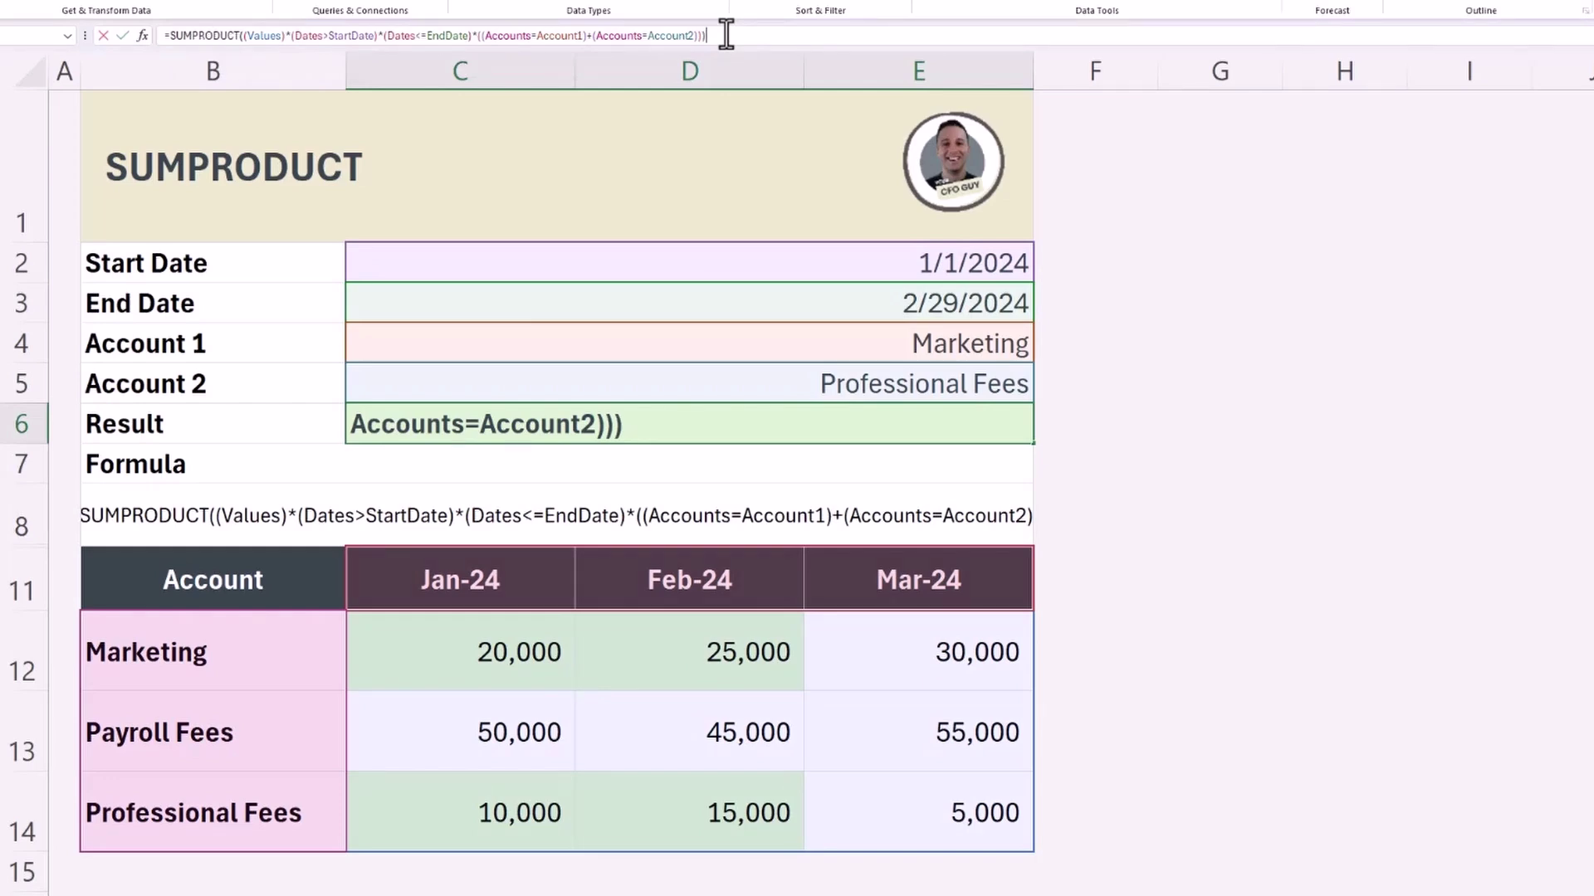
key("Return")
Check the Result cell against the January and February values for Marketing and Professional Fees.
left_click_drag(509, 652, 705, 656)
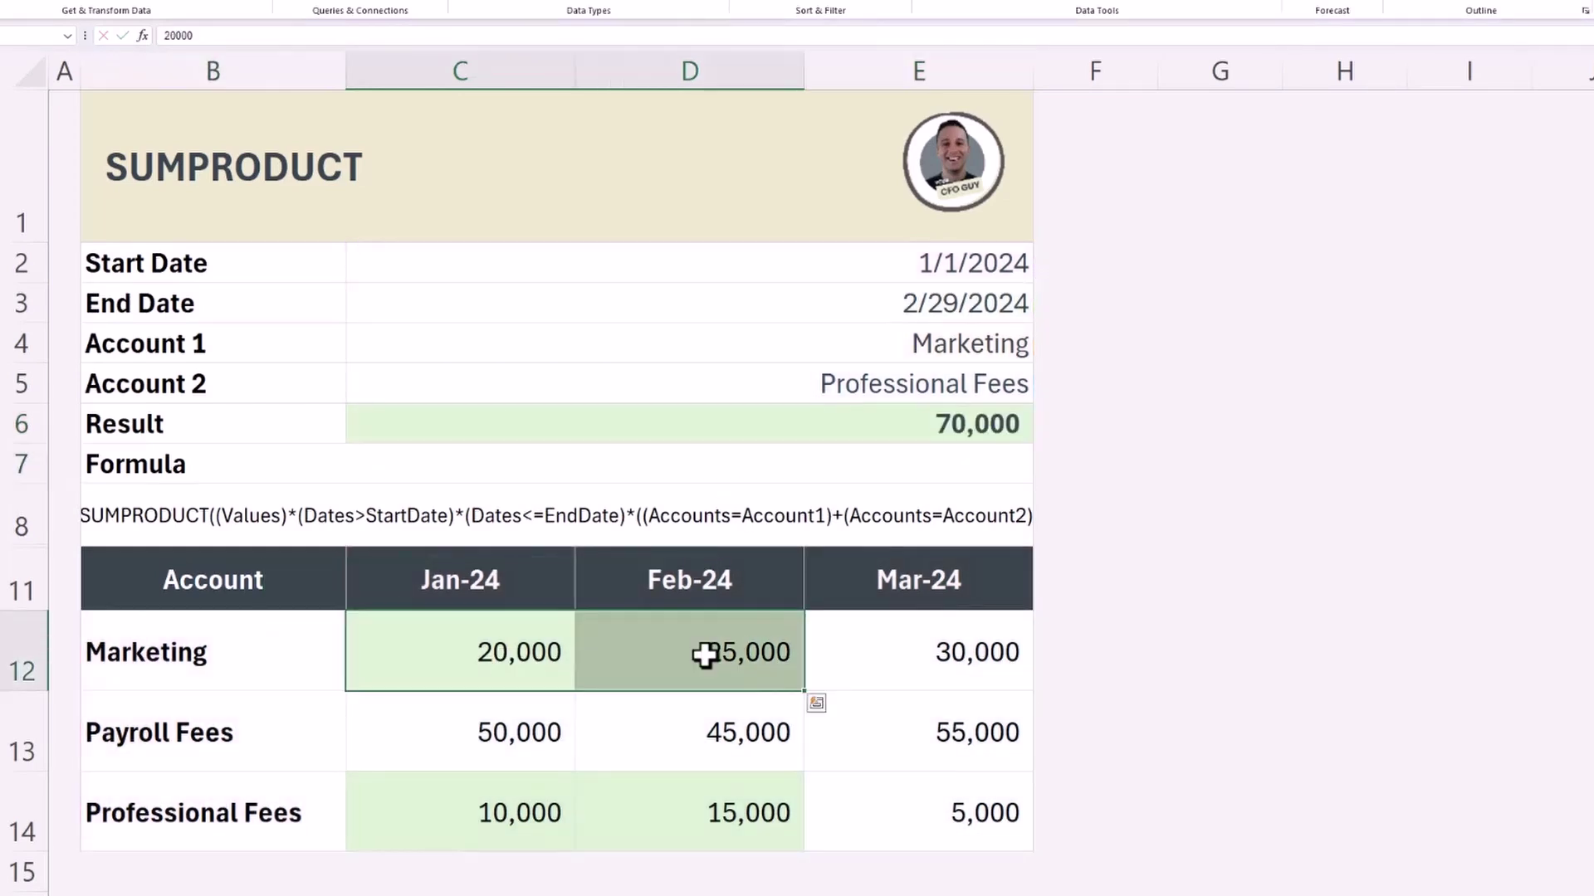
left_click_drag(512, 813, 686, 807)
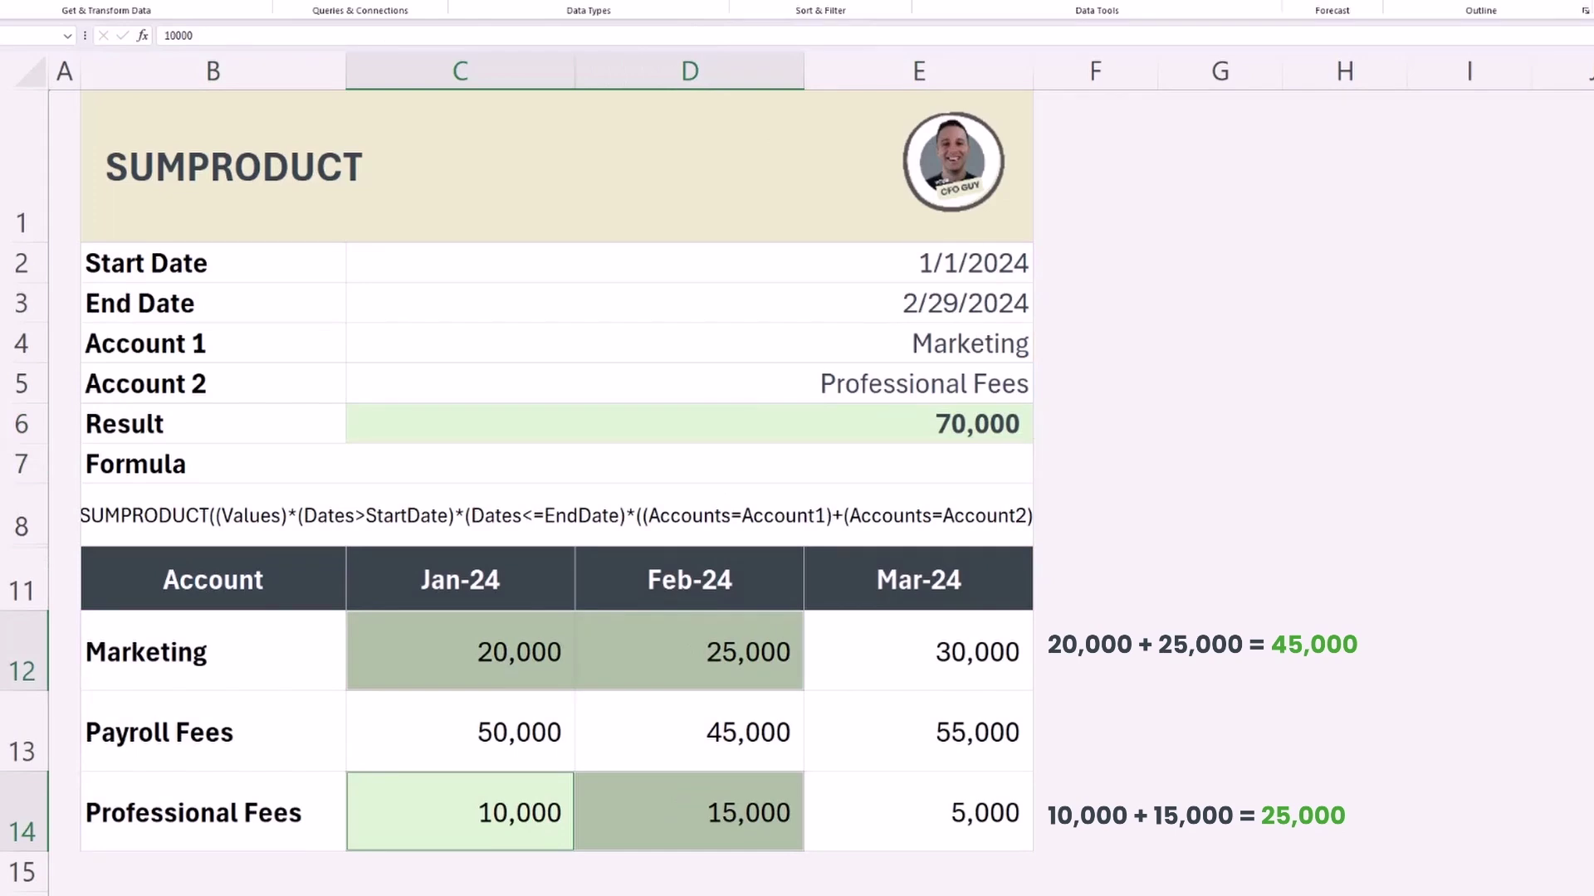
left_click(930, 423)
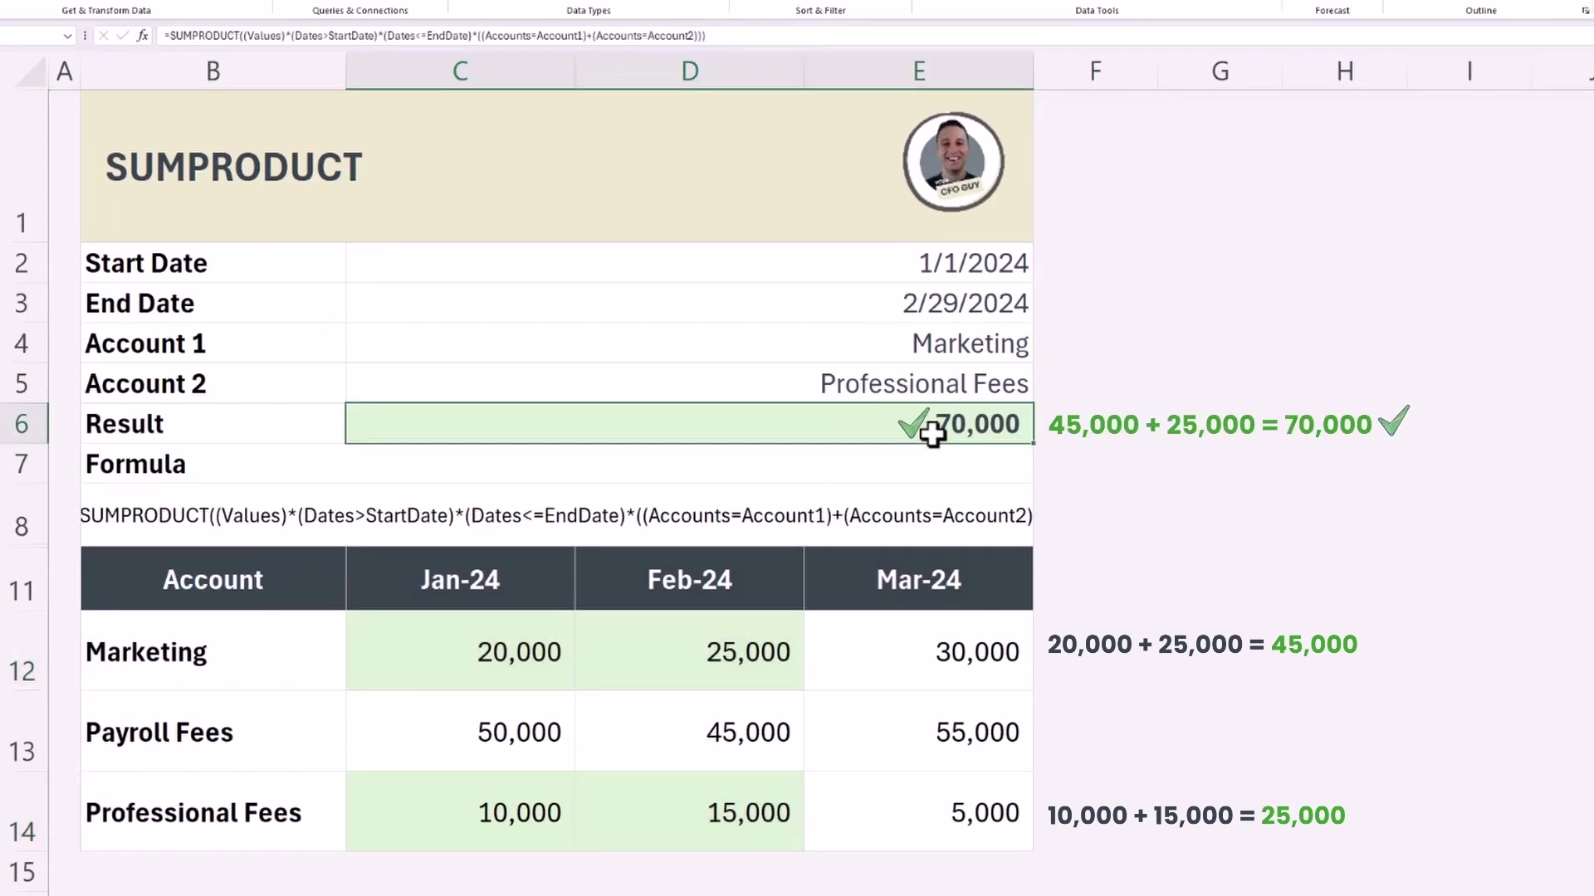
Change Account 1 to Payroll Fees and select C13:D14 to check the amounts included in the result.
left_click(996, 343)
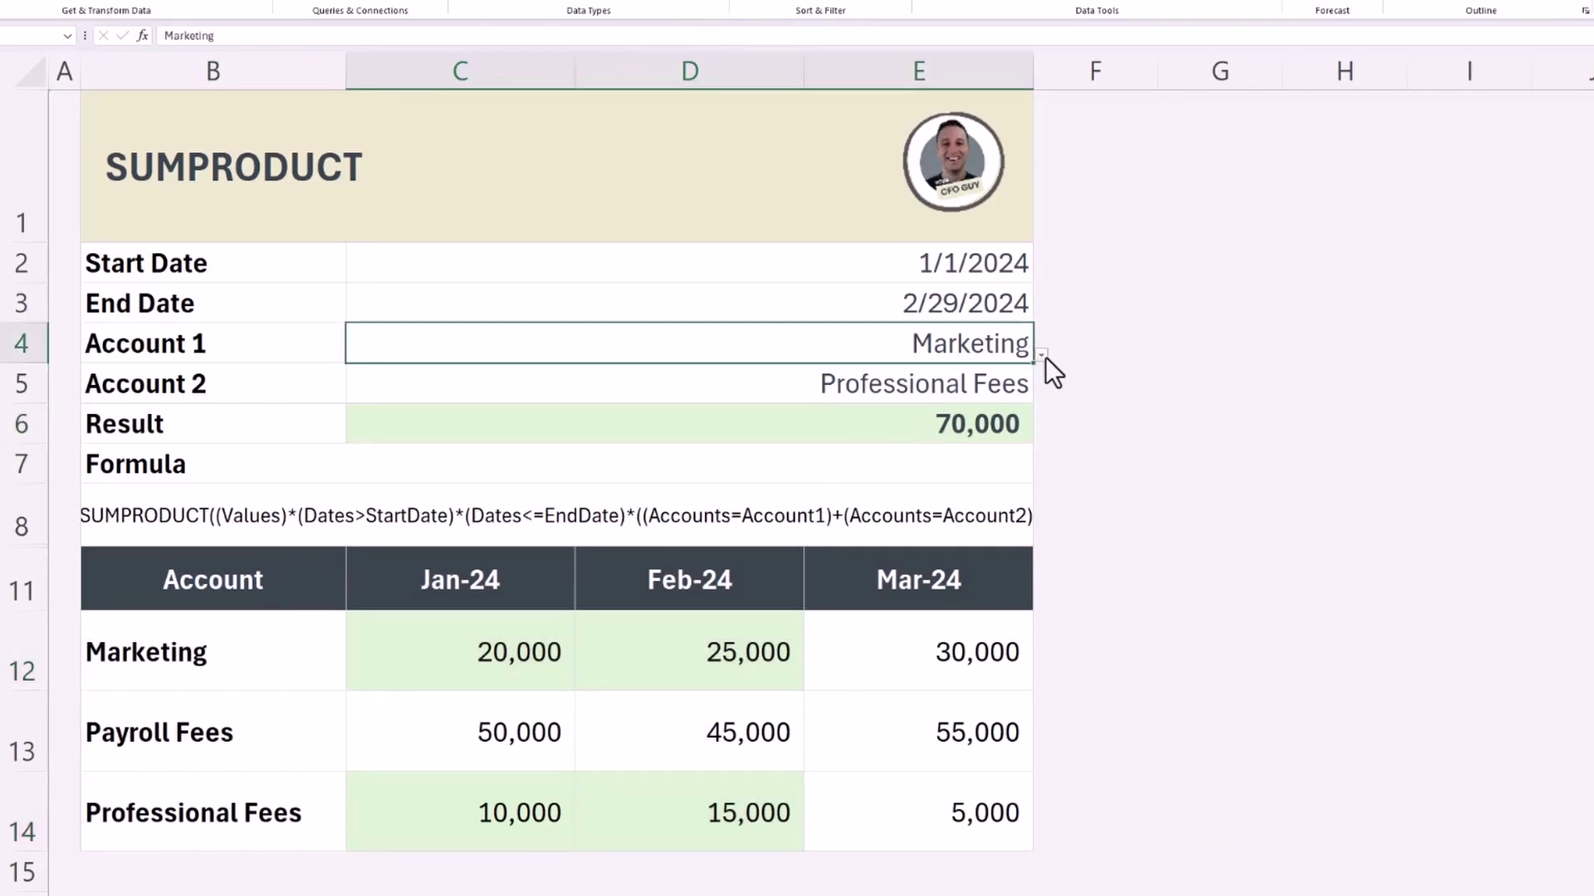
left_click(1041, 355)
left_click(1013, 385)
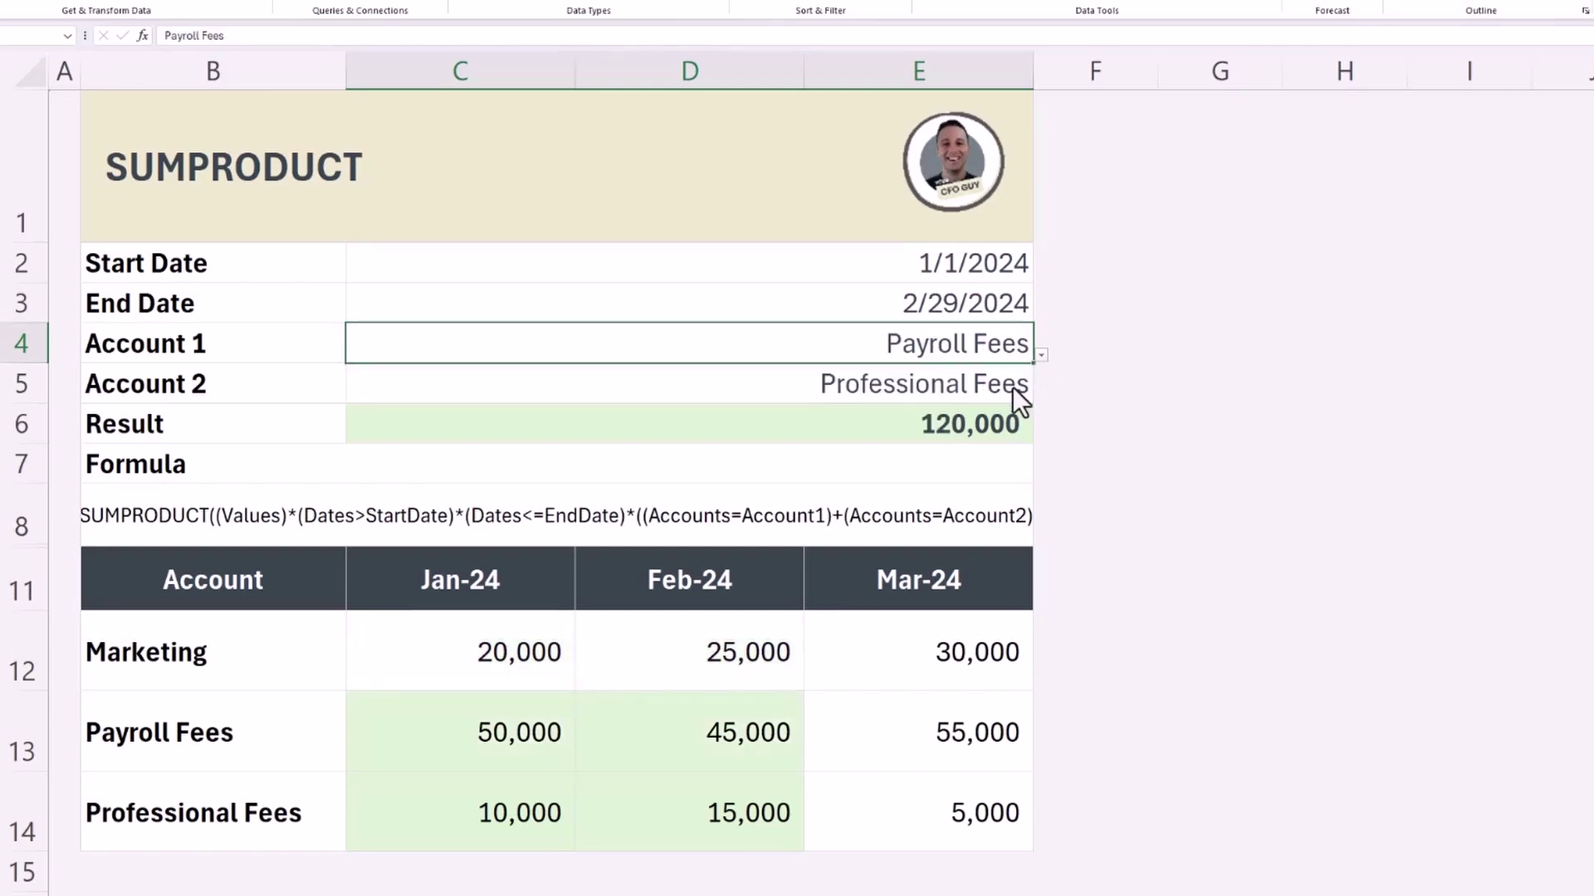
left_click_drag(498, 732, 688, 778)
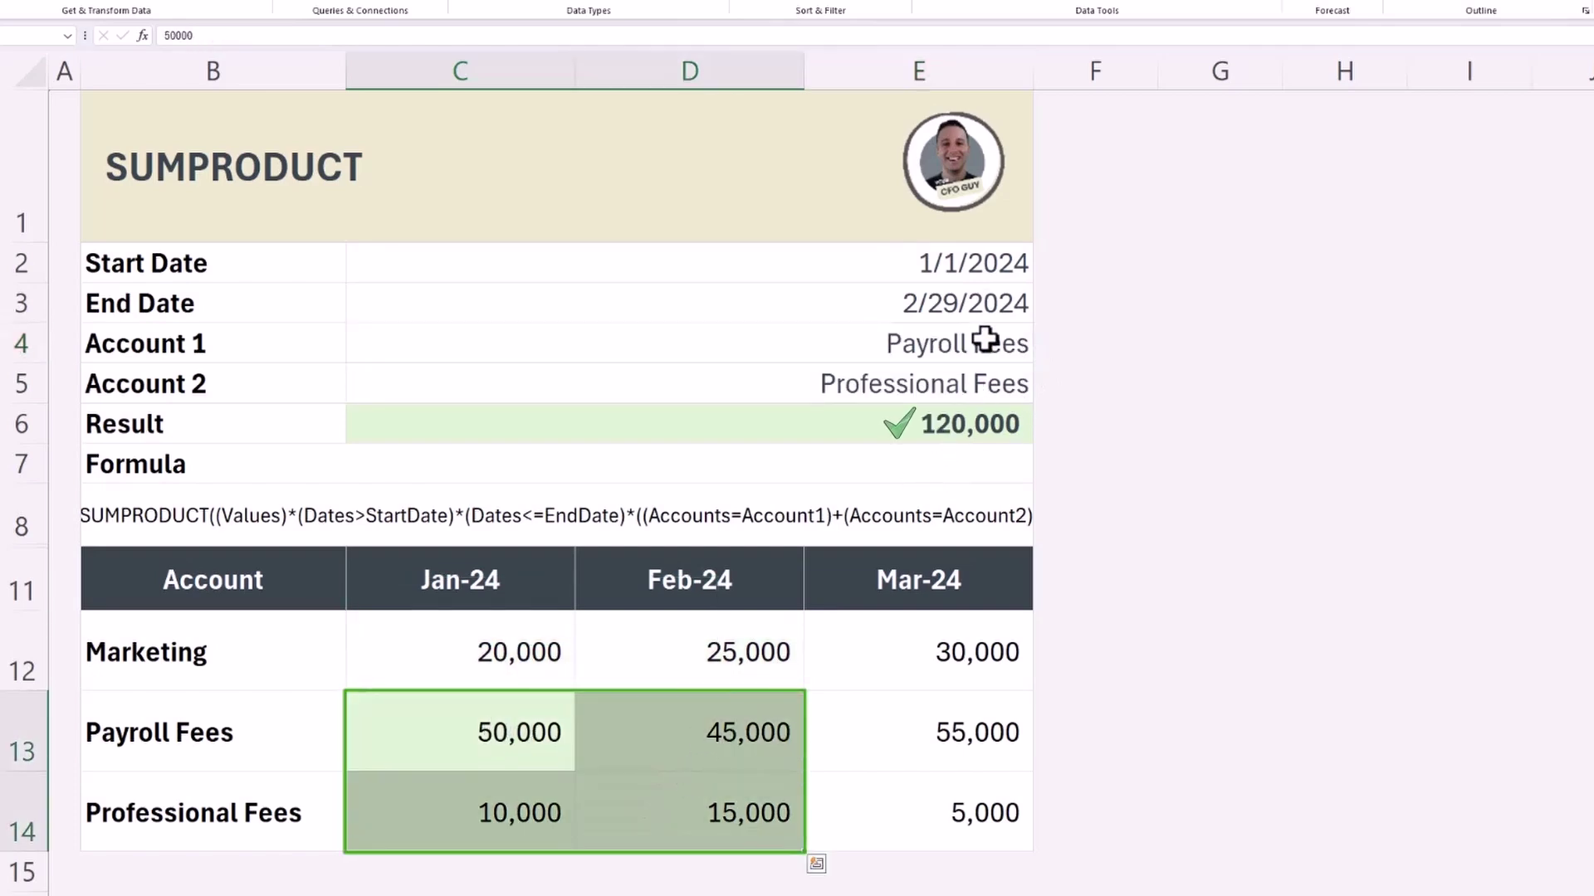
Set the End Date to 3/31/2024 and select the Payroll Fees and Professional Fees amounts in C13:E14 to check the result.
left_click(1019, 307)
left_click(1041, 314)
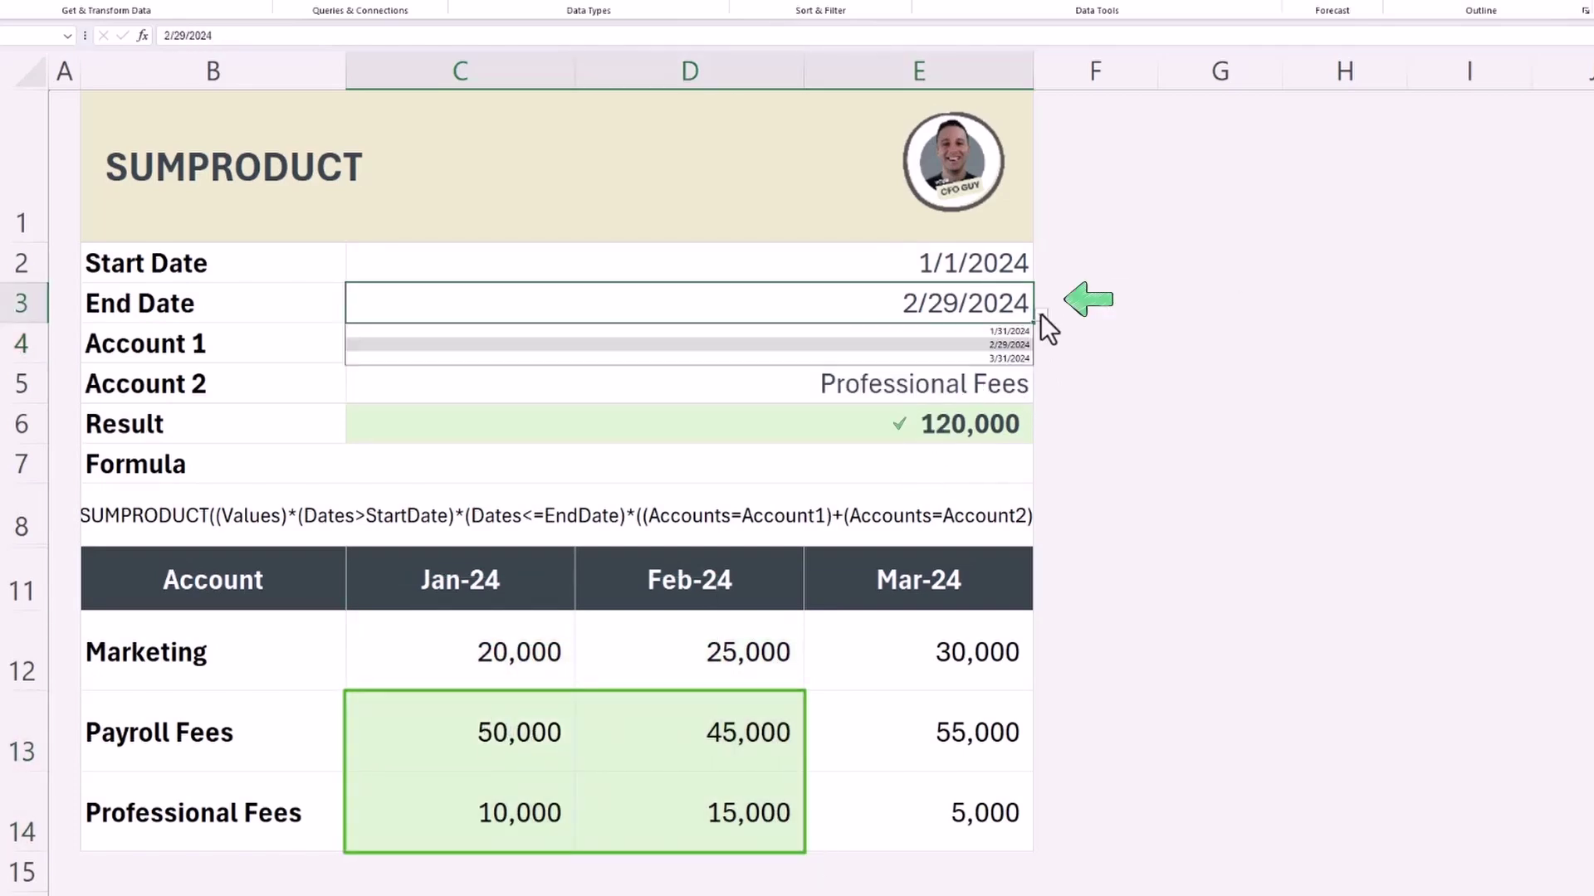
left_click(999, 361)
left_click_drag(559, 722, 880, 813)
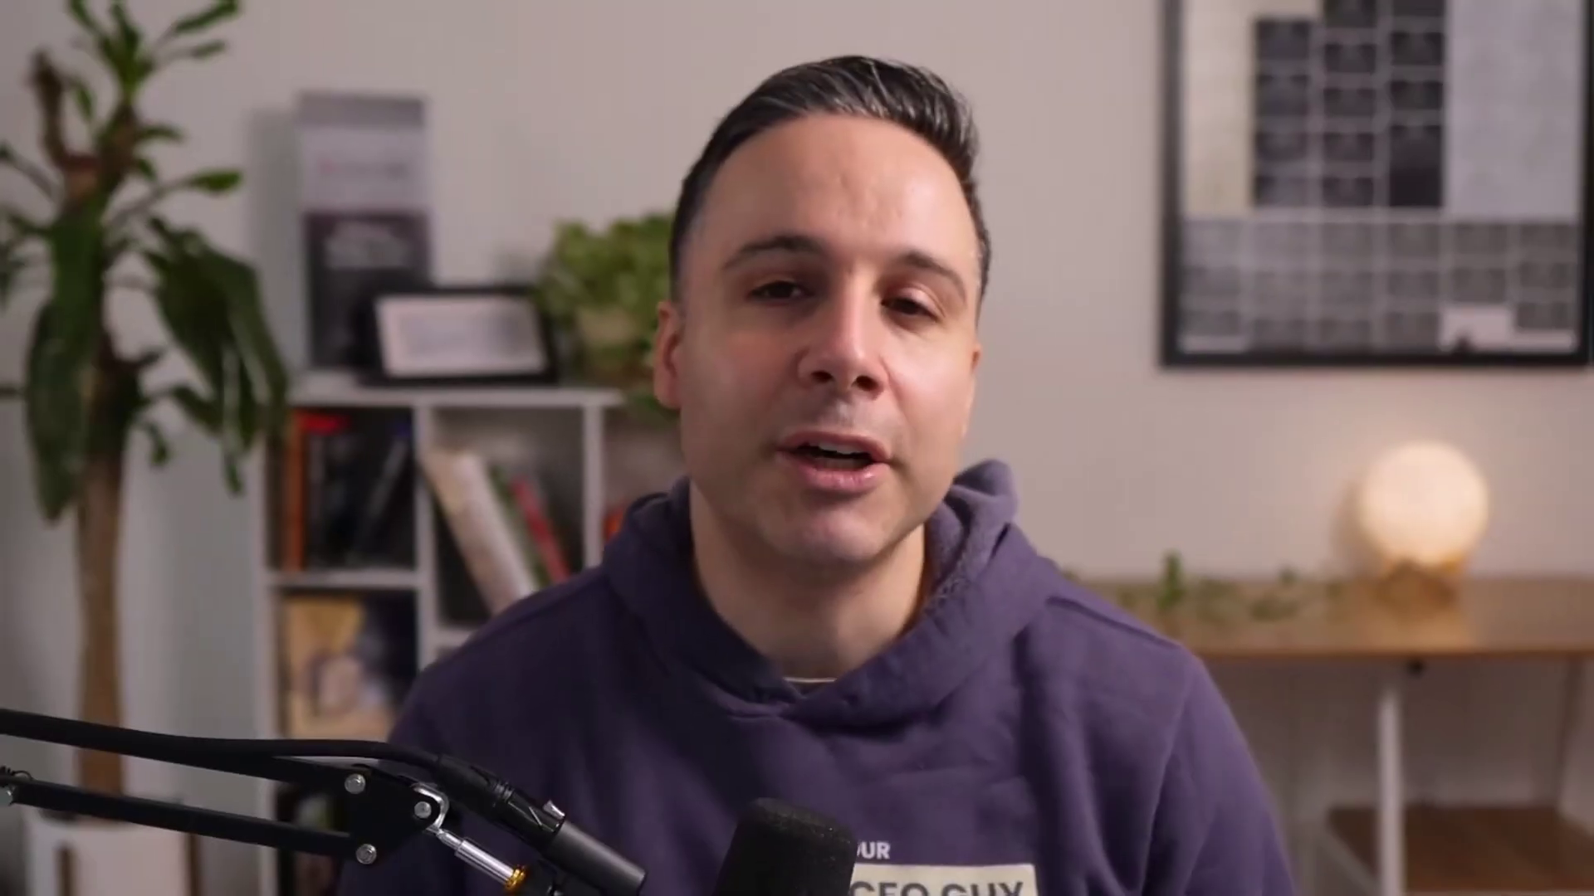